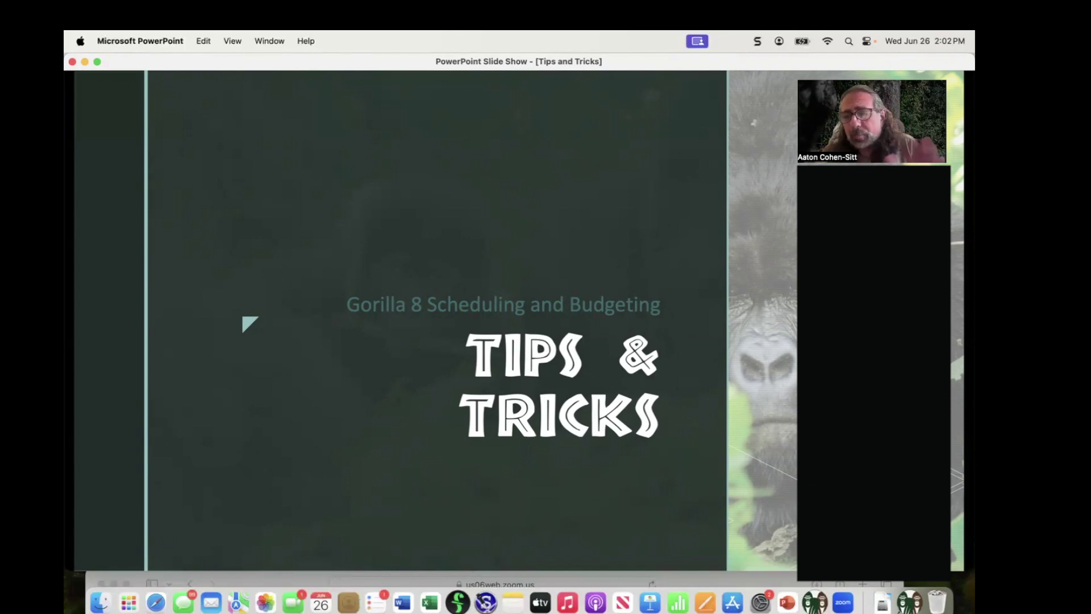
Step: Advance the Tips and Tricks slide show to tip #1, Scene Navigator Preferences
{"action": "left_click", "coordinate": [556, 515]}
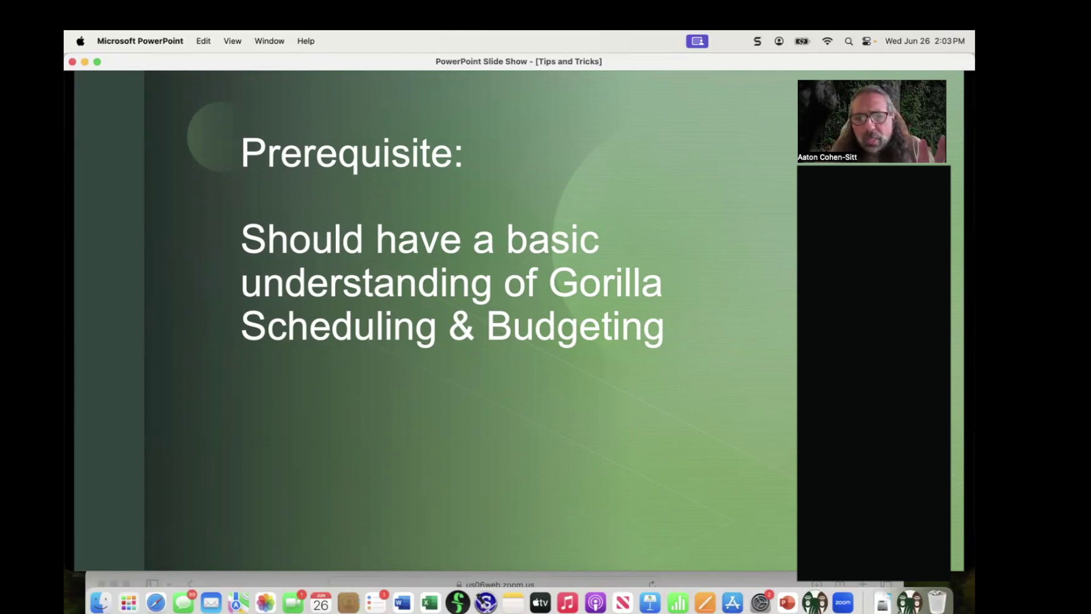
{"action": "key", "text": "Right"}
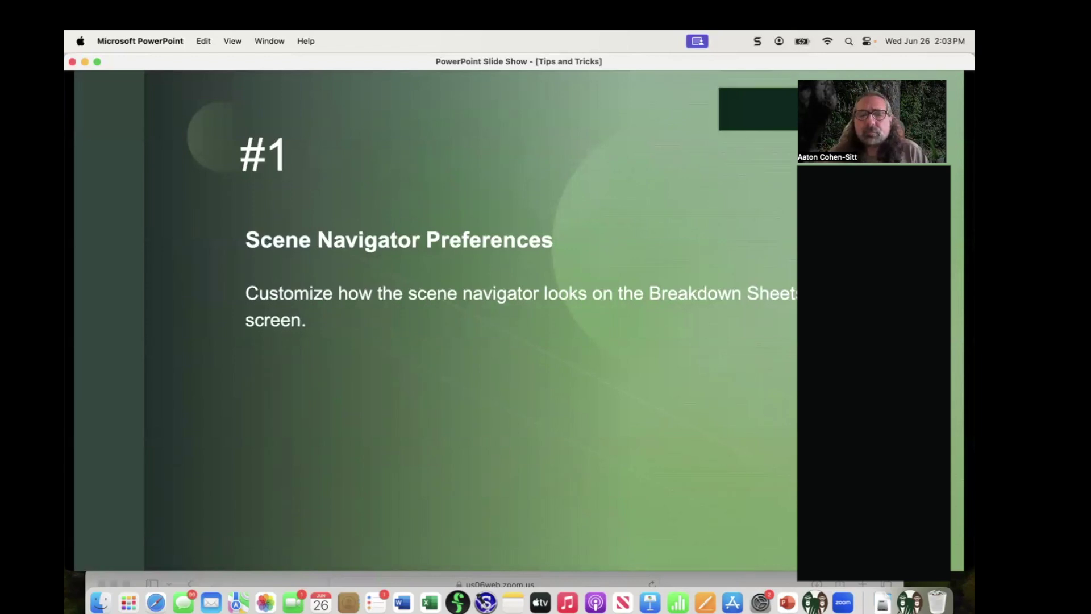
Step: Switch to Gorilla, open the Hotel Cucaracha 2024-Spring schedule, and go to scene 3's breakdown sheet
{"action": "key", "text": "super+Tab"}
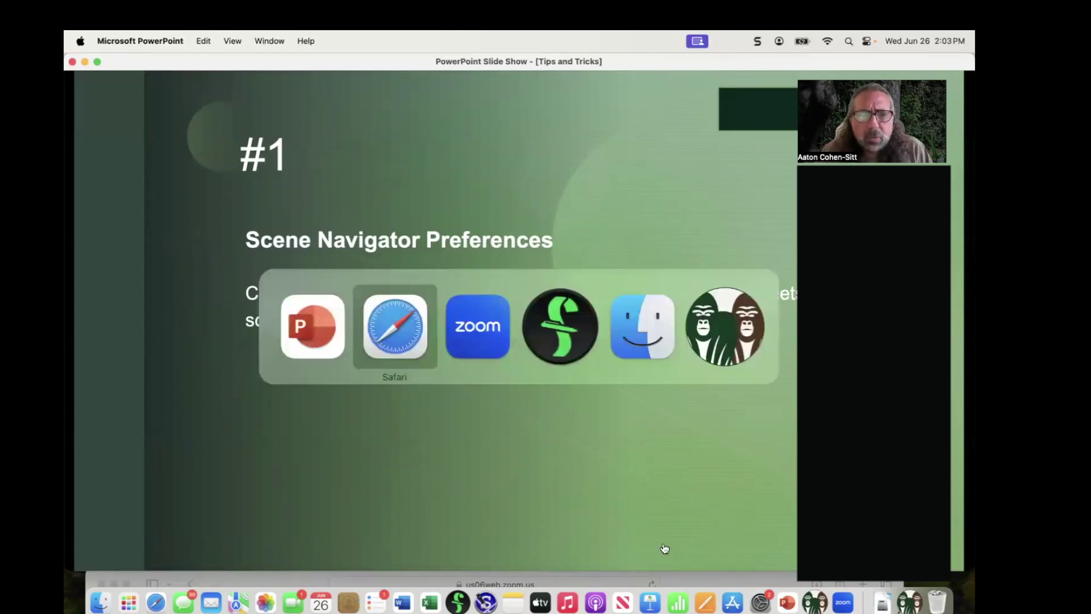
{"action": "left_click", "coordinate": [749, 330]}
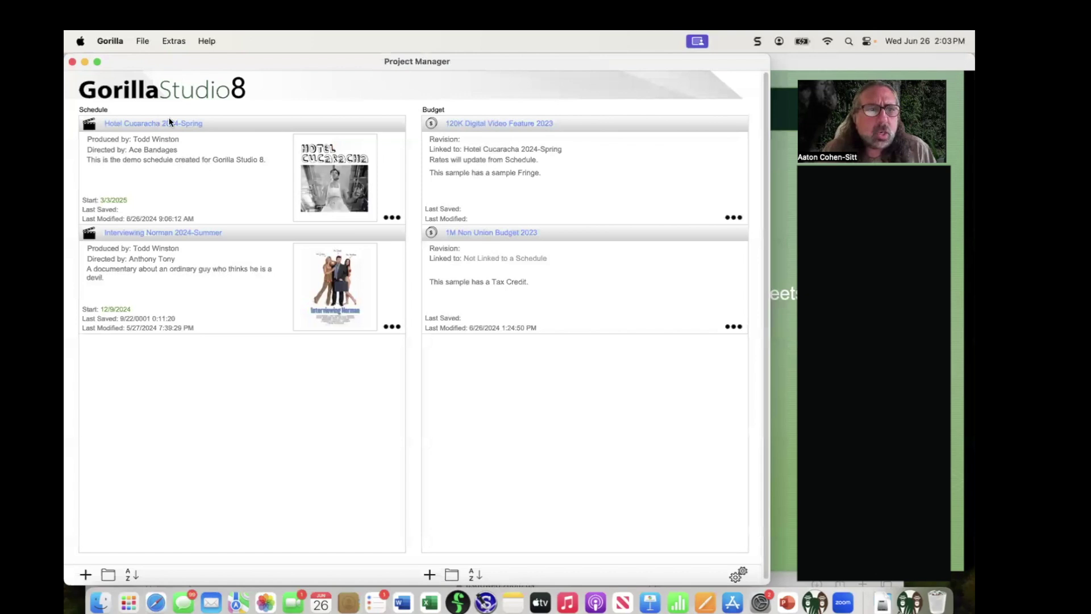
{"action": "left_click", "coordinate": [166, 124]}
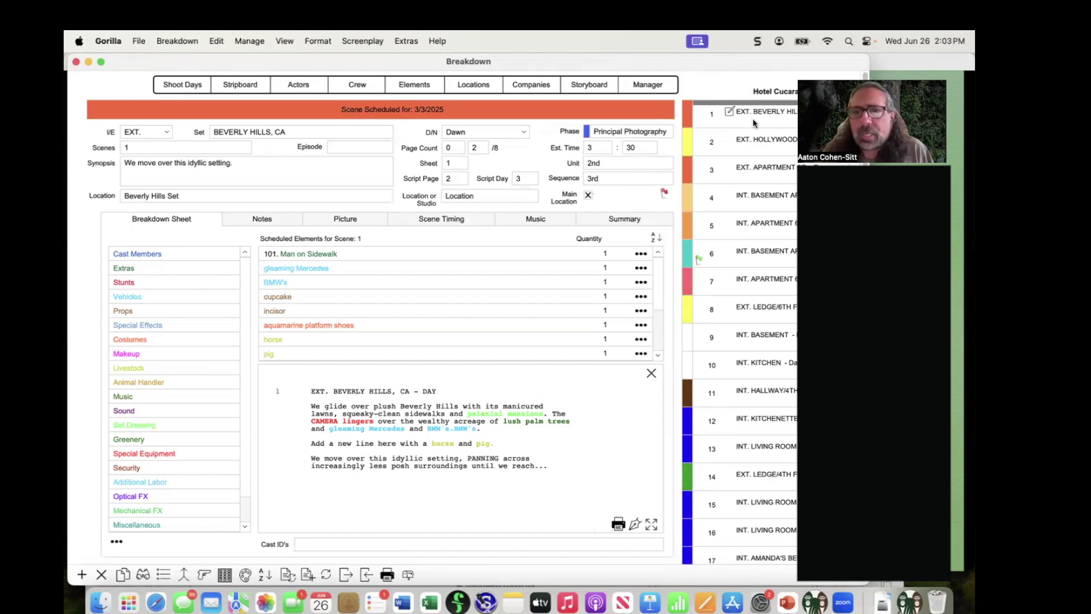
{"action": "left_click", "coordinate": [756, 143]}
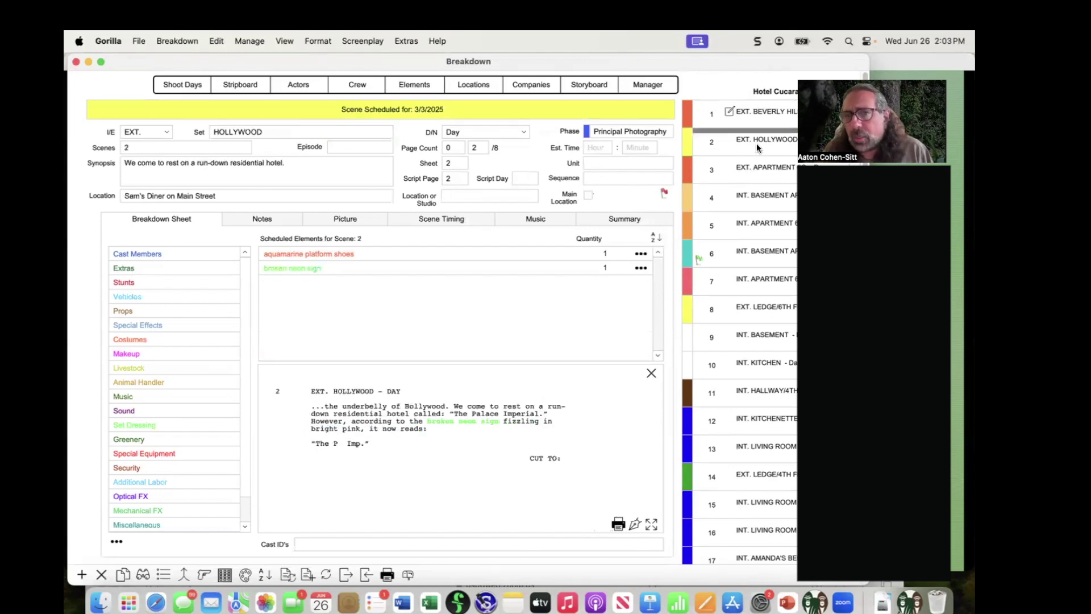
{"action": "left_click", "coordinate": [752, 173]}
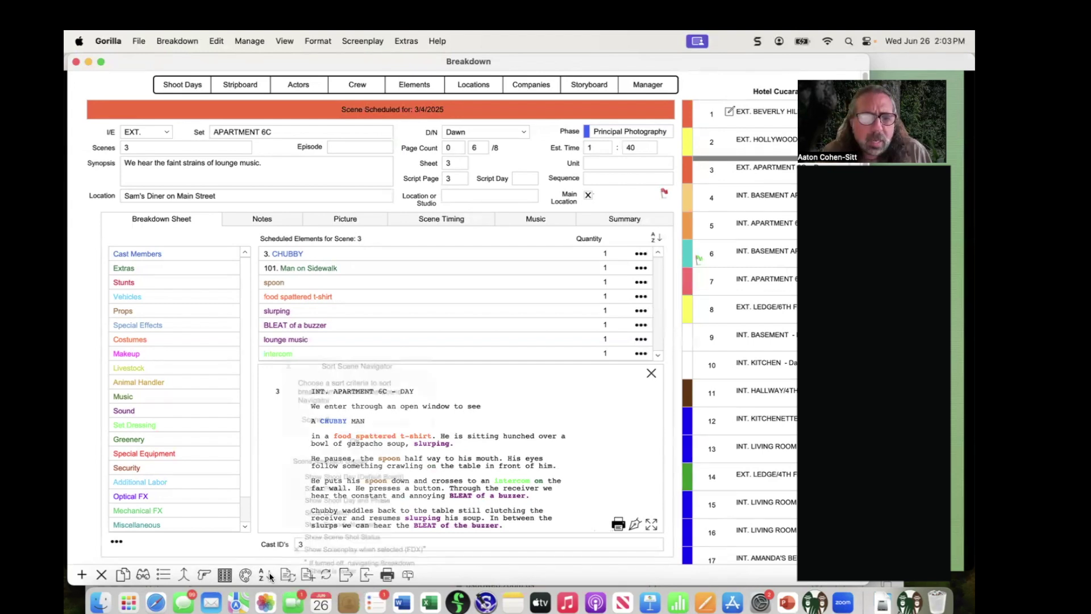
Step: Try the Scene Navigator display options Show Shoot Day, Show Phase, and Show Shoot Day and Phase one at a time, turning each off again
{"action": "left_click", "coordinate": [269, 573]}
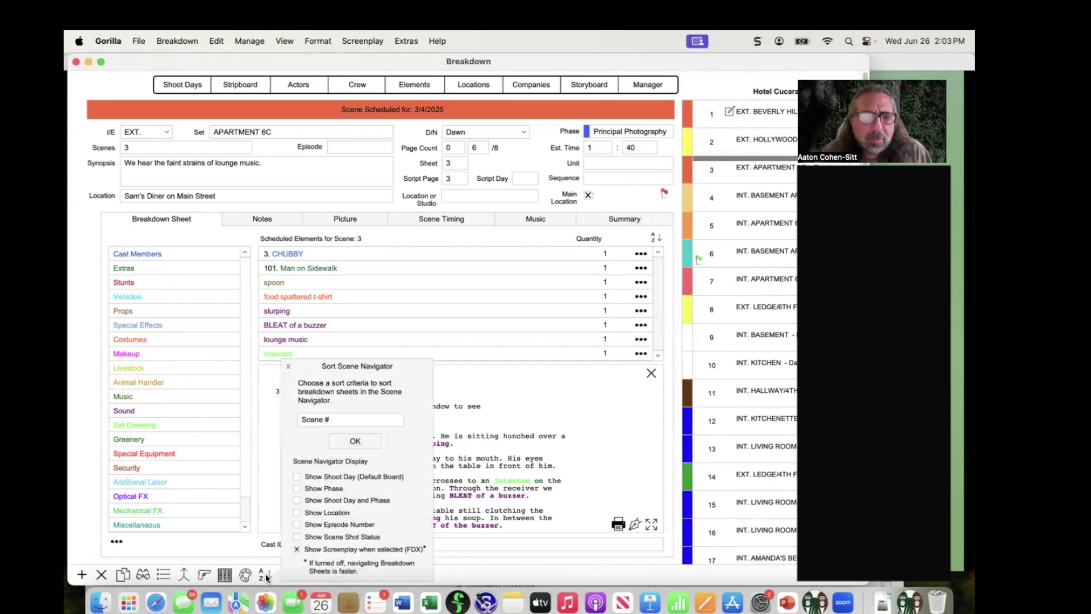
{"action": "left_click", "coordinate": [298, 477]}
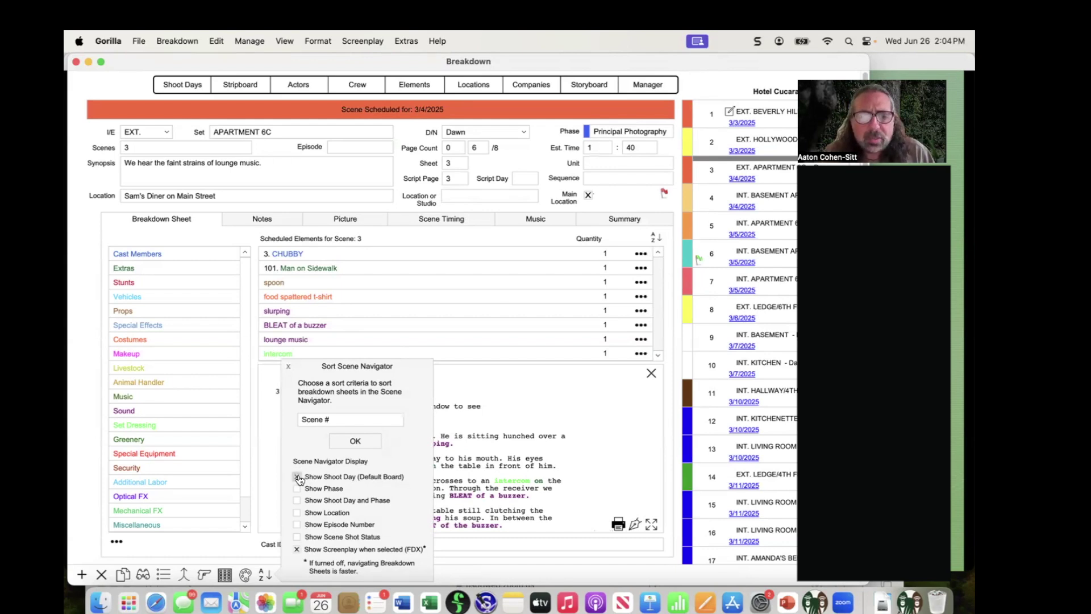
{"action": "left_click", "coordinate": [297, 478]}
{"action": "left_click", "coordinate": [297, 488]}
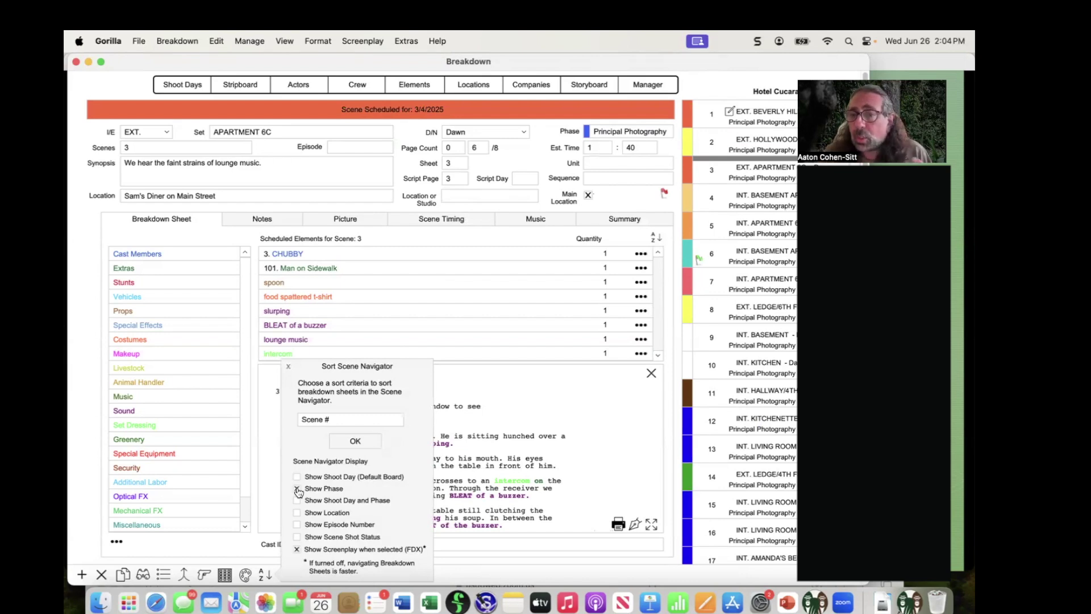
{"action": "left_click", "coordinate": [296, 489]}
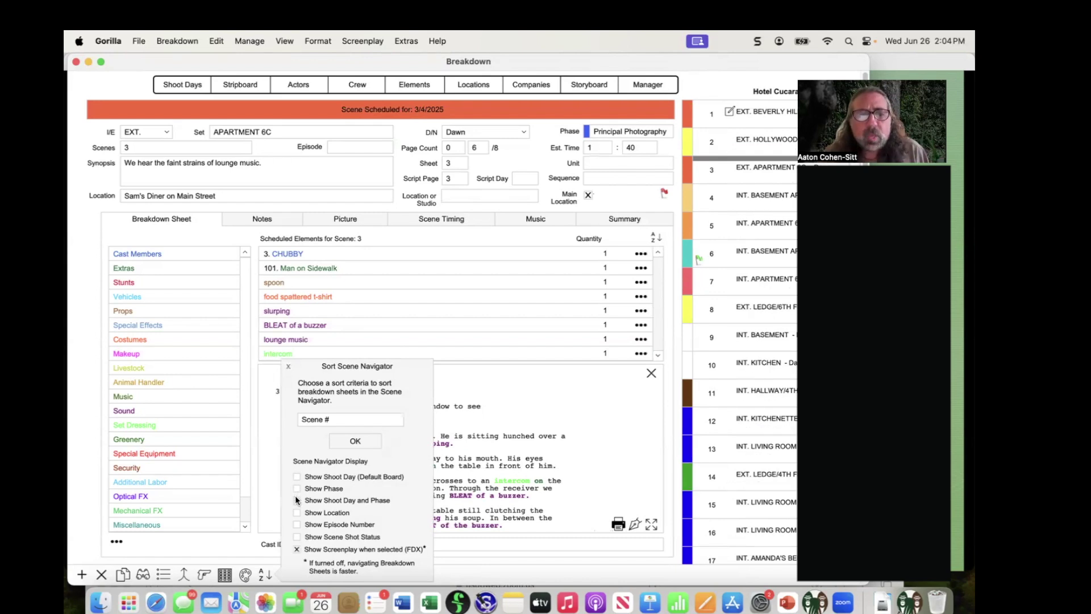
{"action": "left_click", "coordinate": [296, 500]}
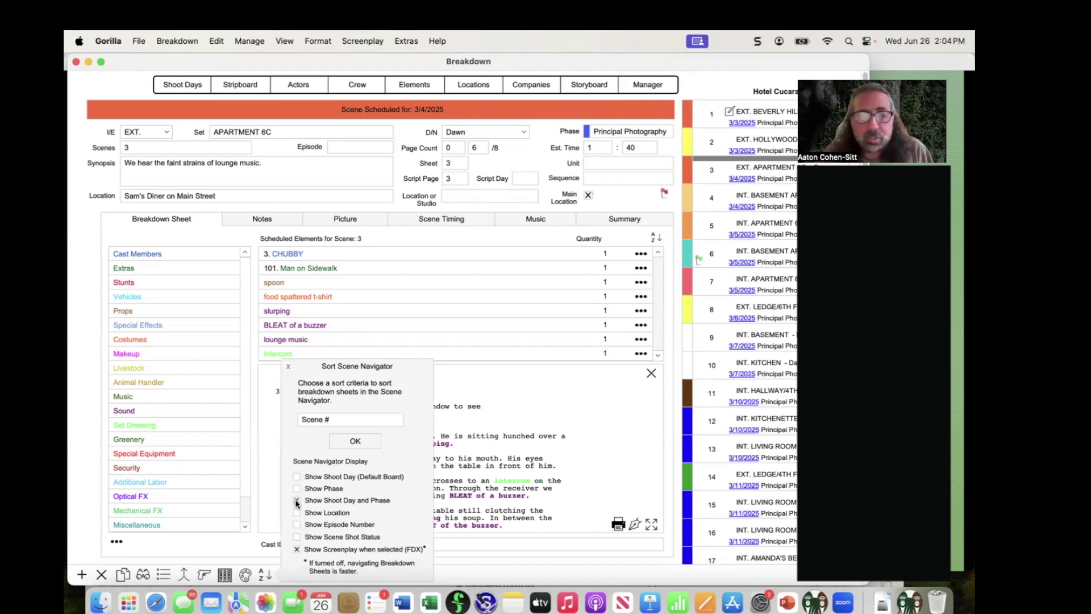
{"action": "left_click", "coordinate": [296, 500]}
Step: Show locations in the Scene Navigator and look at the location choices for scene 4 without assigning one
{"action": "left_click", "coordinate": [297, 512]}
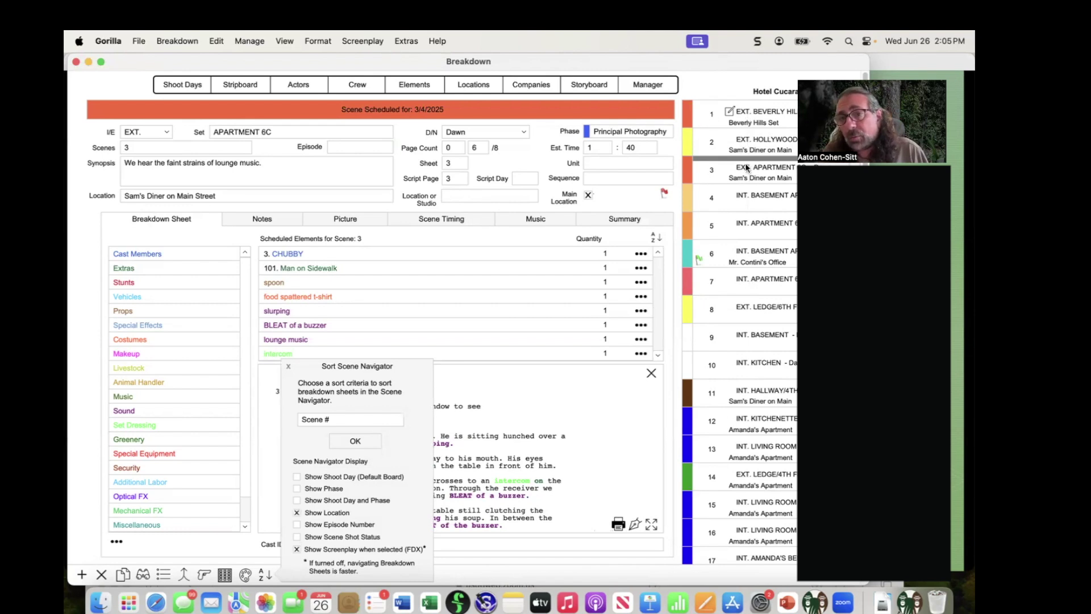
{"action": "left_click", "coordinate": [768, 198]}
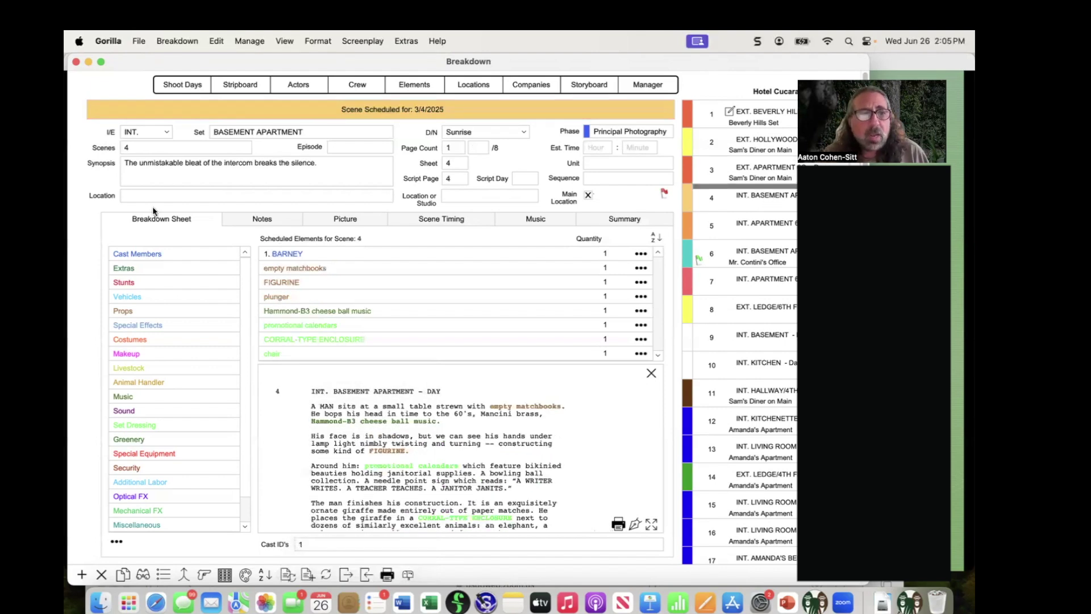
{"action": "left_click", "coordinate": [132, 196]}
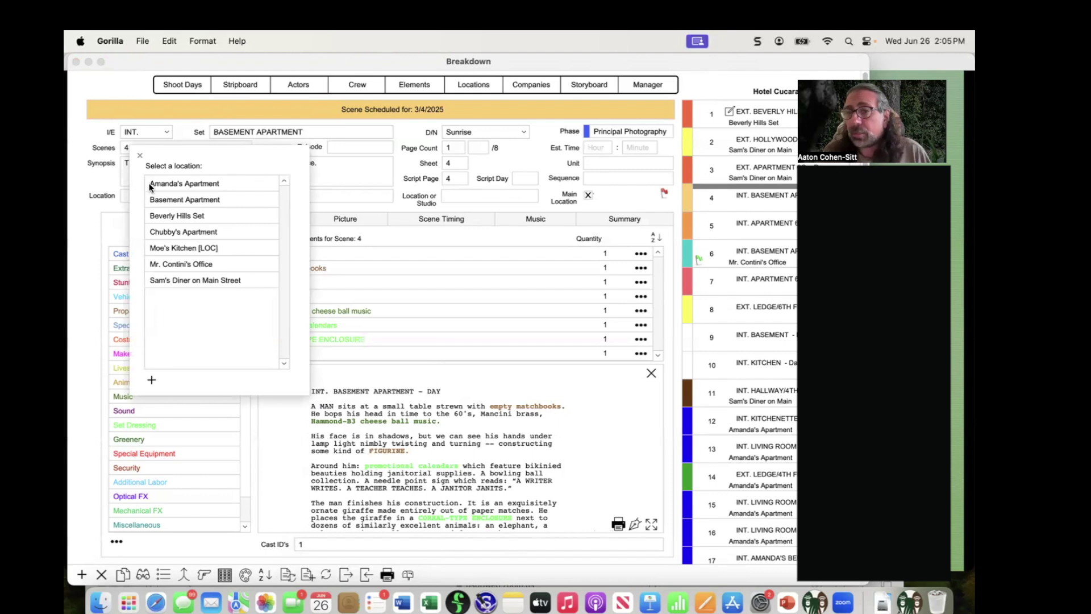
{"action": "left_click", "coordinate": [139, 158]}
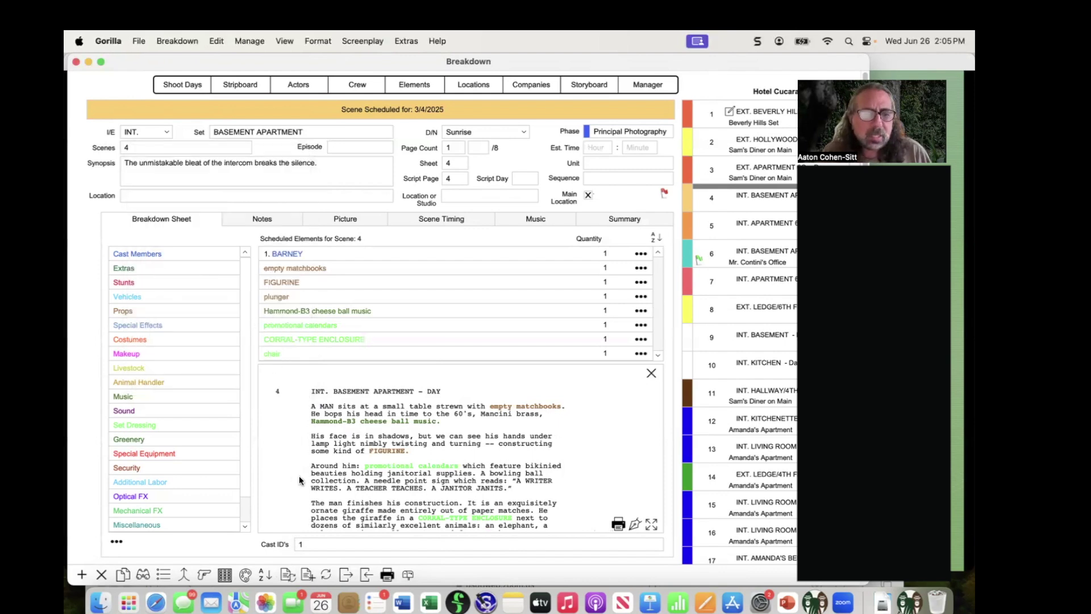
Step: Try showing episode numbers in the Scene Navigator, and turn off both the location and episode number displays
{"action": "left_click", "coordinate": [262, 572]}
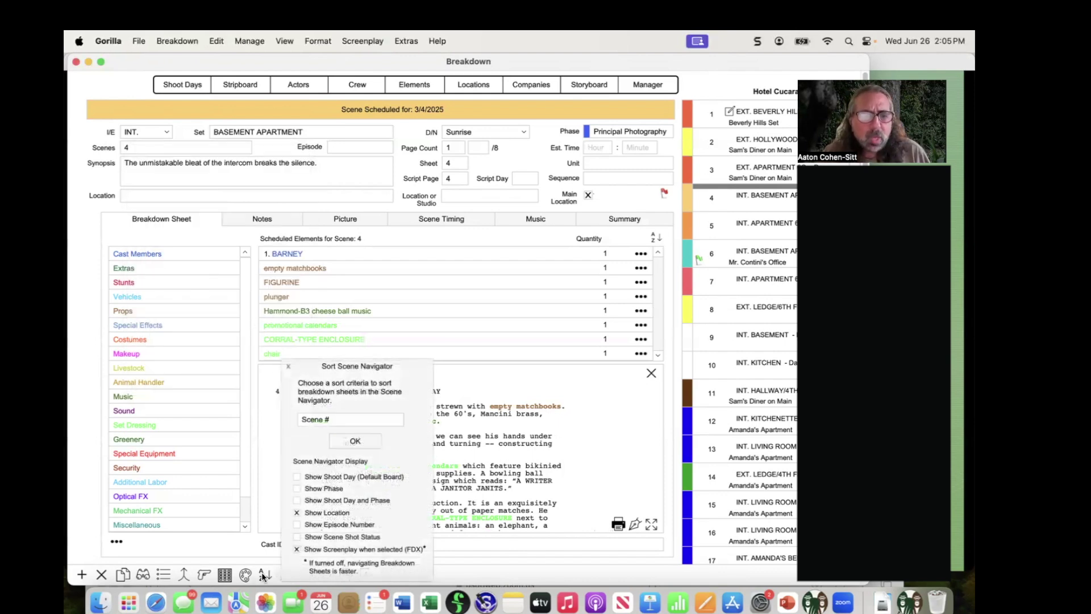
{"action": "left_click", "coordinate": [297, 525]}
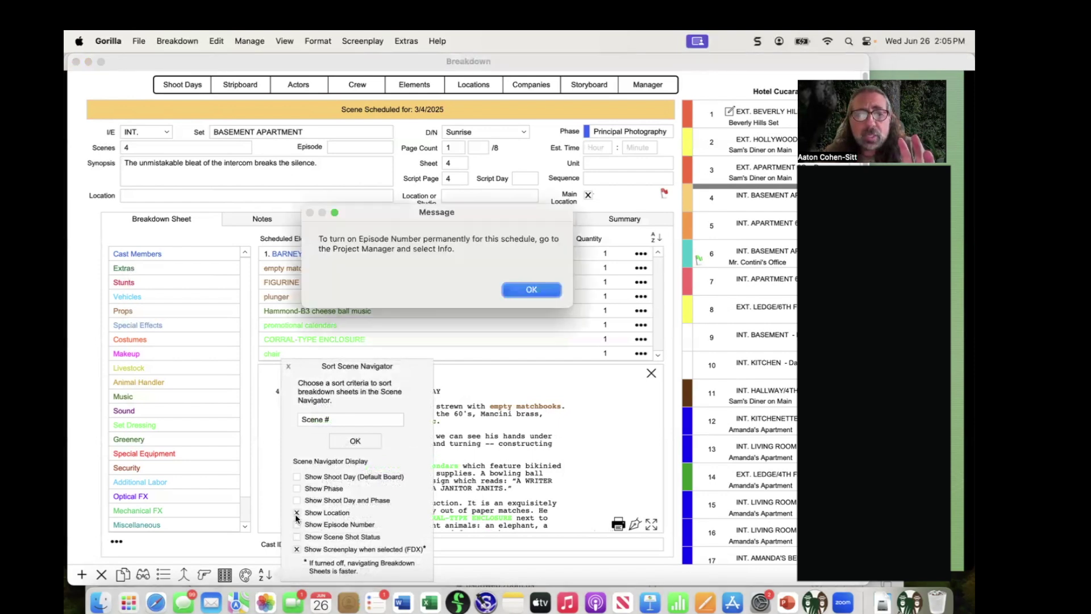
{"action": "left_click", "coordinate": [520, 293]}
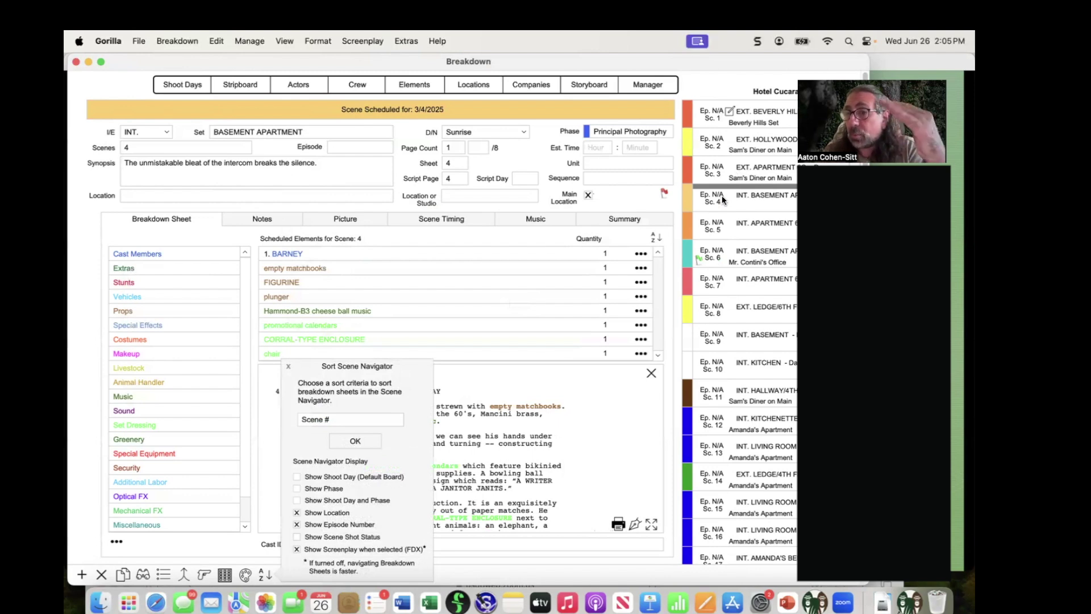
{"action": "left_click", "coordinate": [296, 513]}
{"action": "left_click", "coordinate": [297, 524]}
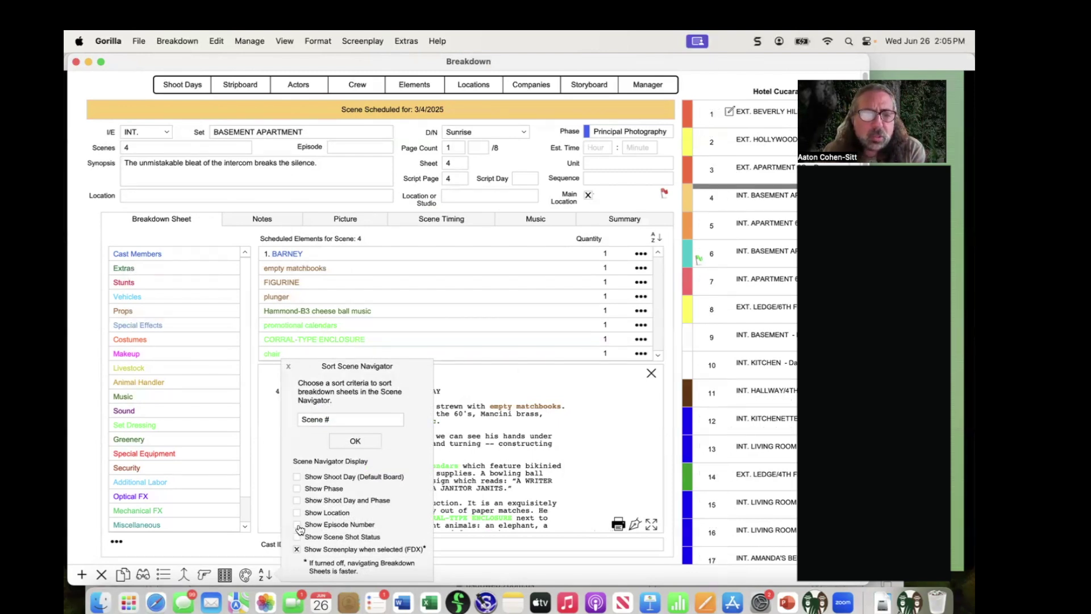
{"action": "left_click", "coordinate": [288, 366]}
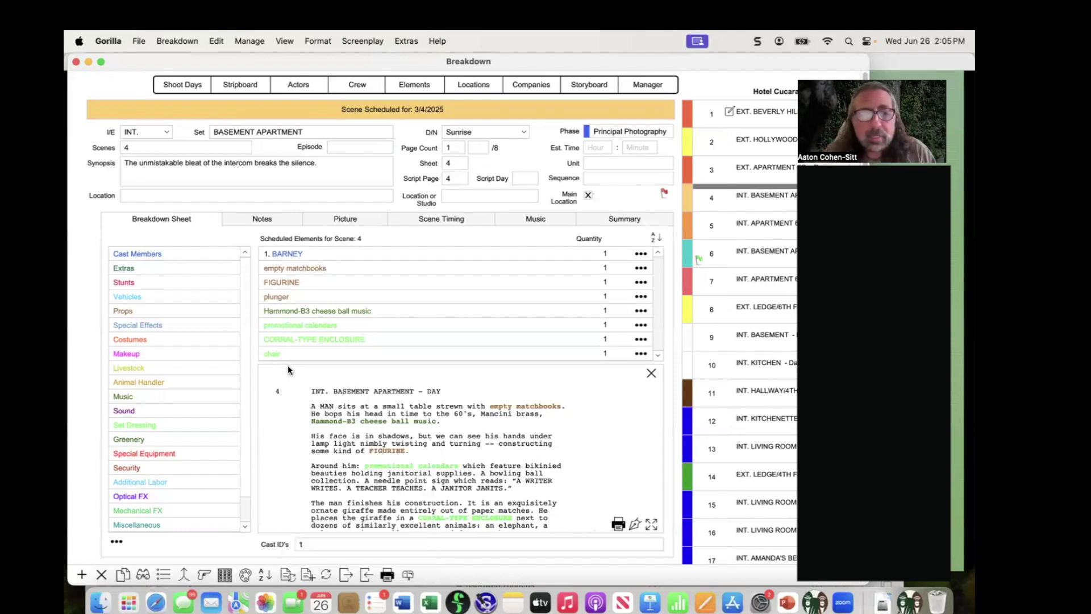
Step: Switch to PowerPoint and advance the slide show to tip #2, Show/Hide Screenplay Display
{"action": "key", "text": "super+Tab"}
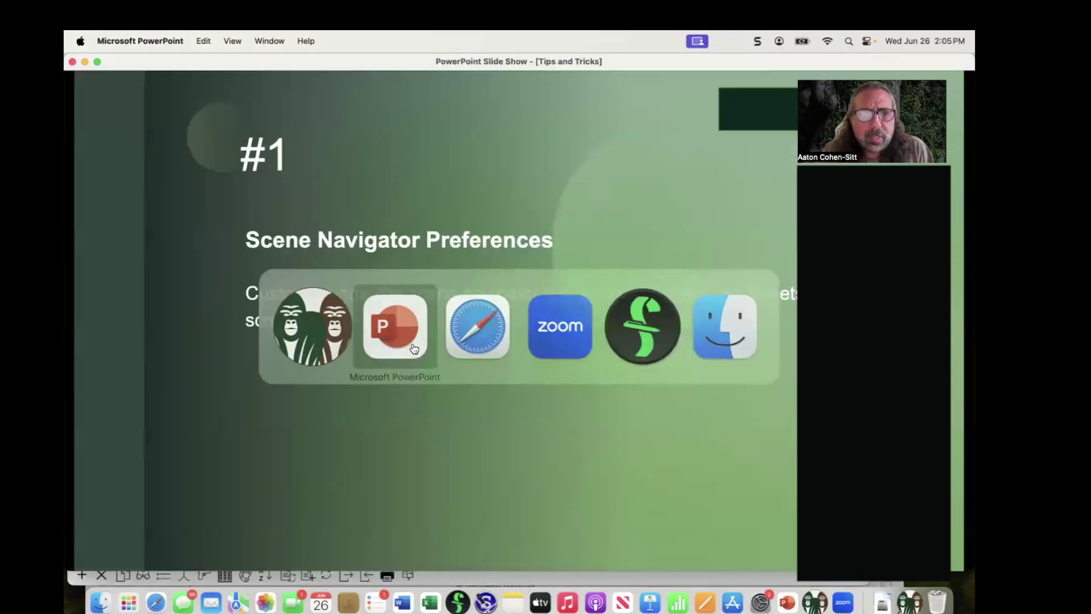
{"action": "key", "text": "Right"}
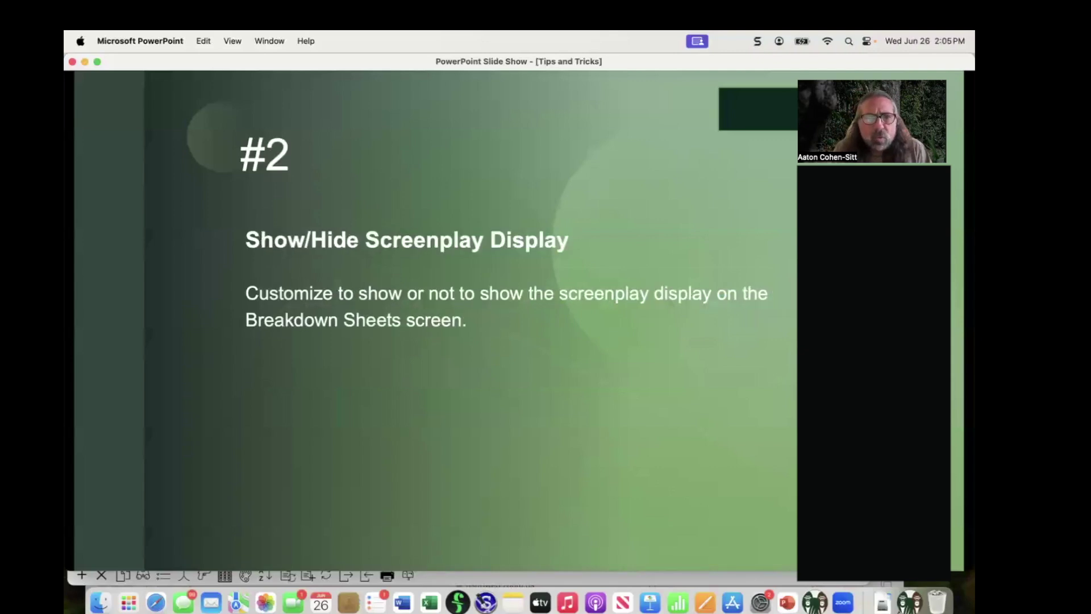
Step: Switch to Gorilla, hide the screenplay display on scene 4's breakdown sheet, and show it again
{"action": "key", "text": "super+Tab"}
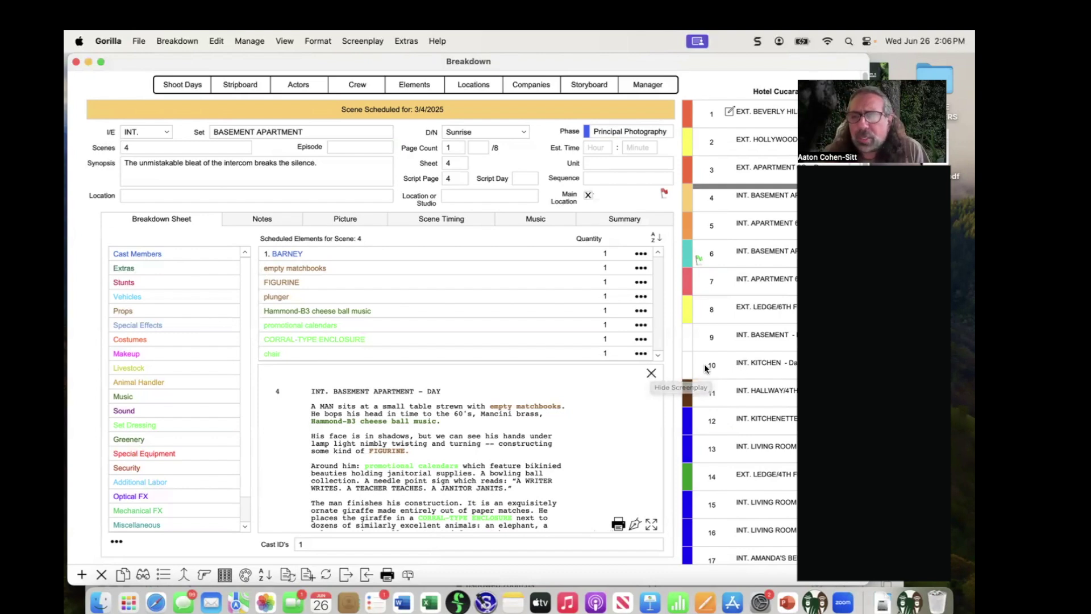
{"action": "left_click", "coordinate": [651, 373]}
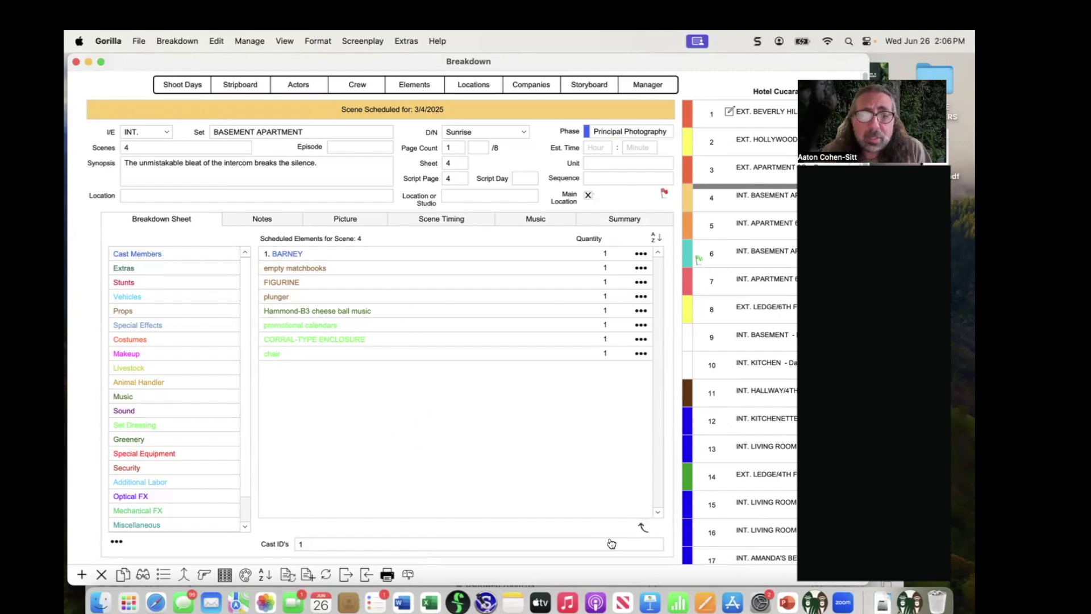
{"action": "left_click", "coordinate": [640, 527]}
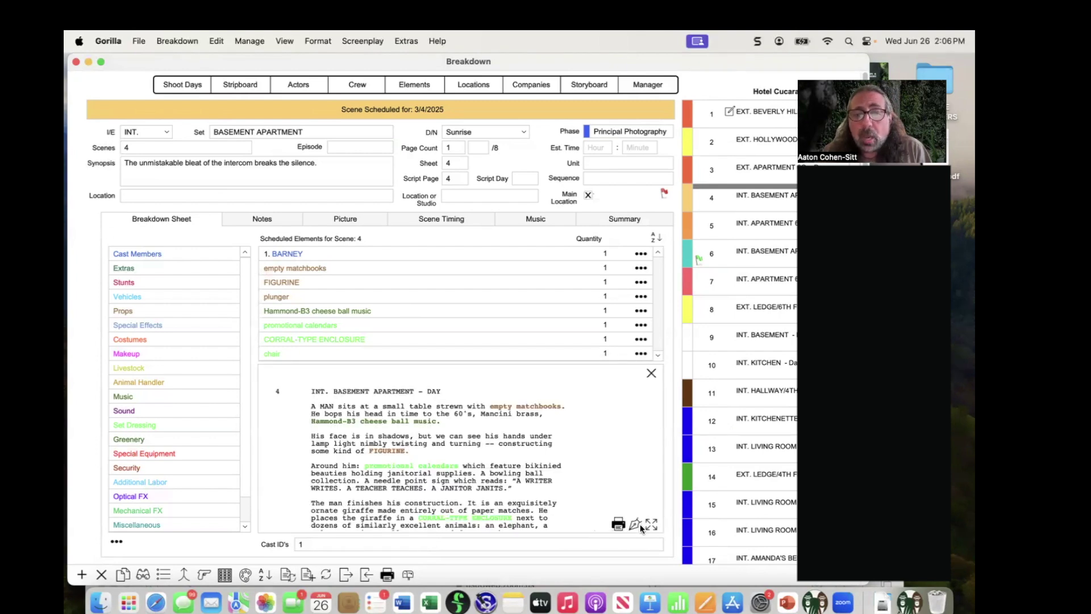
Step: Expand scene 4's screenplay display, look through the scene text, and return the display to its normal size
{"action": "left_click", "coordinate": [651, 524]}
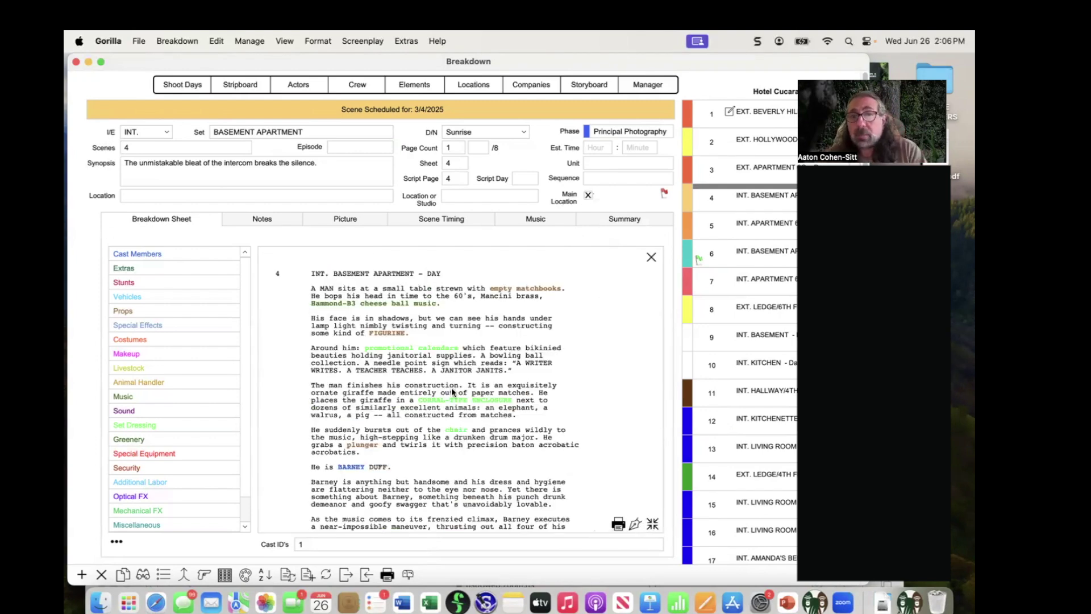
{"action": "left_click", "coordinate": [445, 347]}
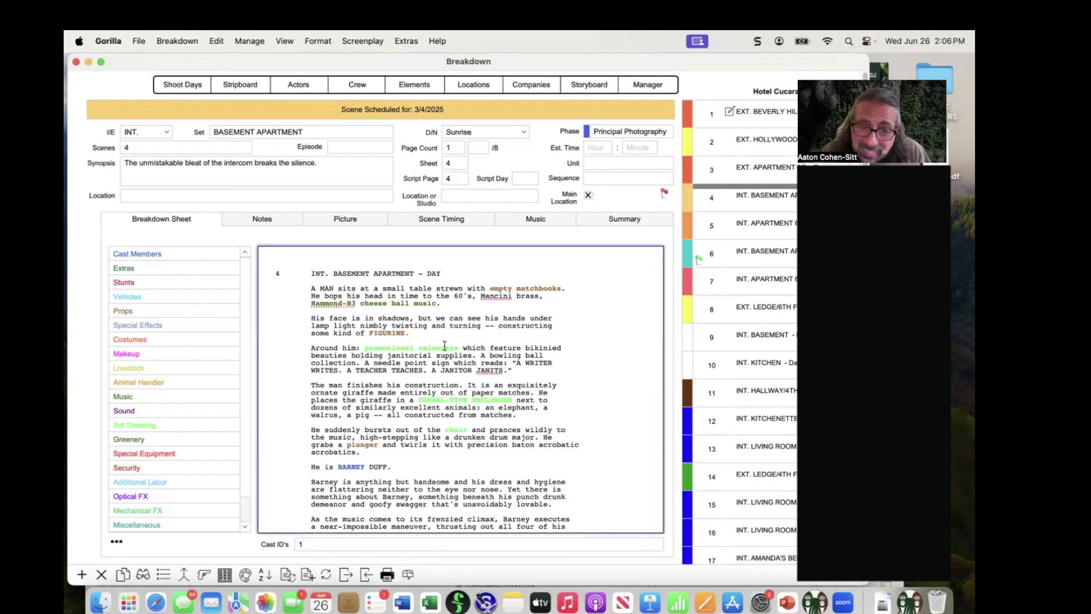
{"action": "scroll", "coordinate": [491, 394], "scroll_direction": "down", "scroll_amount": 3}
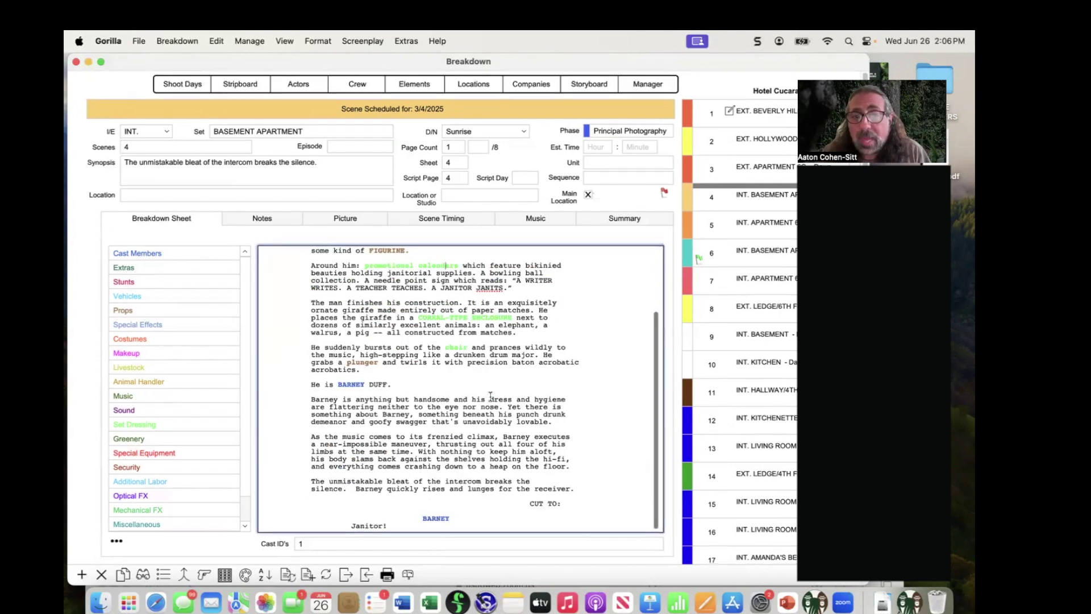
{"action": "scroll", "coordinate": [490, 392], "scroll_direction": "up", "scroll_amount": 3}
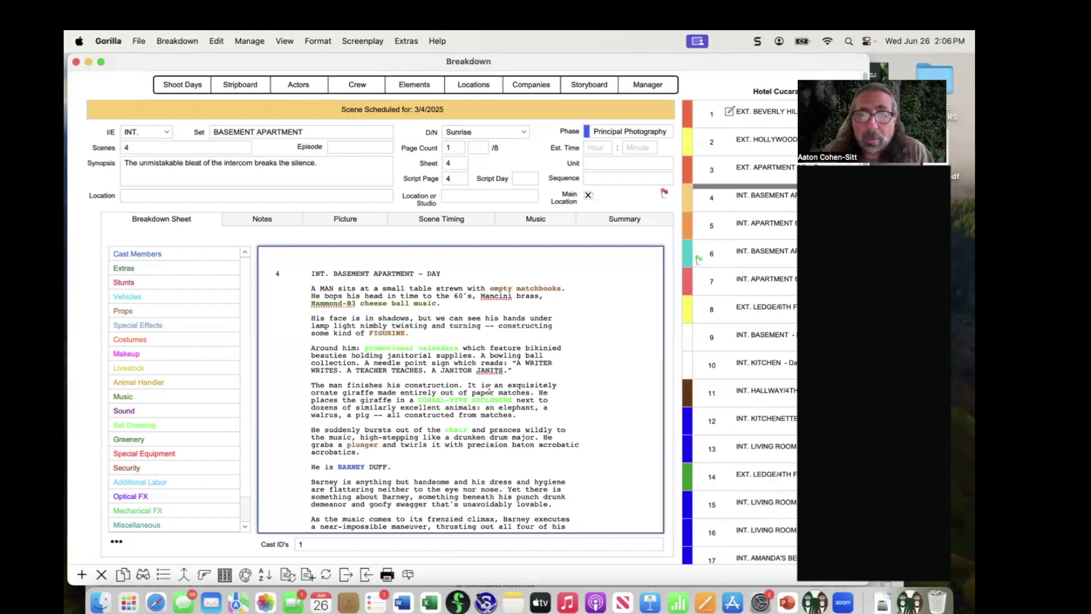
{"action": "left_click", "coordinate": [637, 209]}
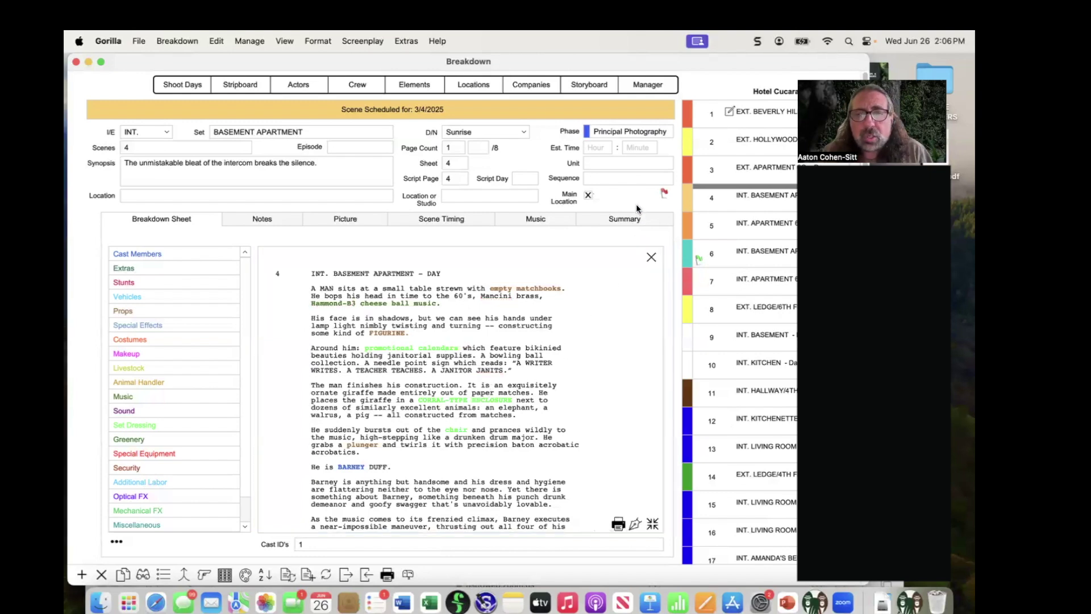
{"action": "left_click", "coordinate": [651, 257]}
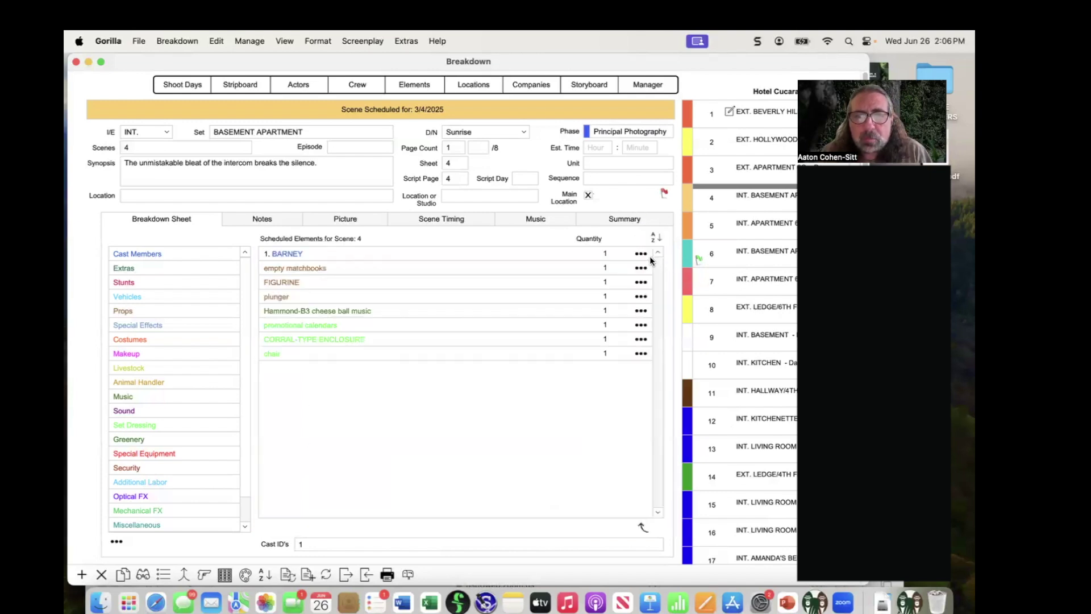
{"action": "left_click", "coordinate": [641, 526]}
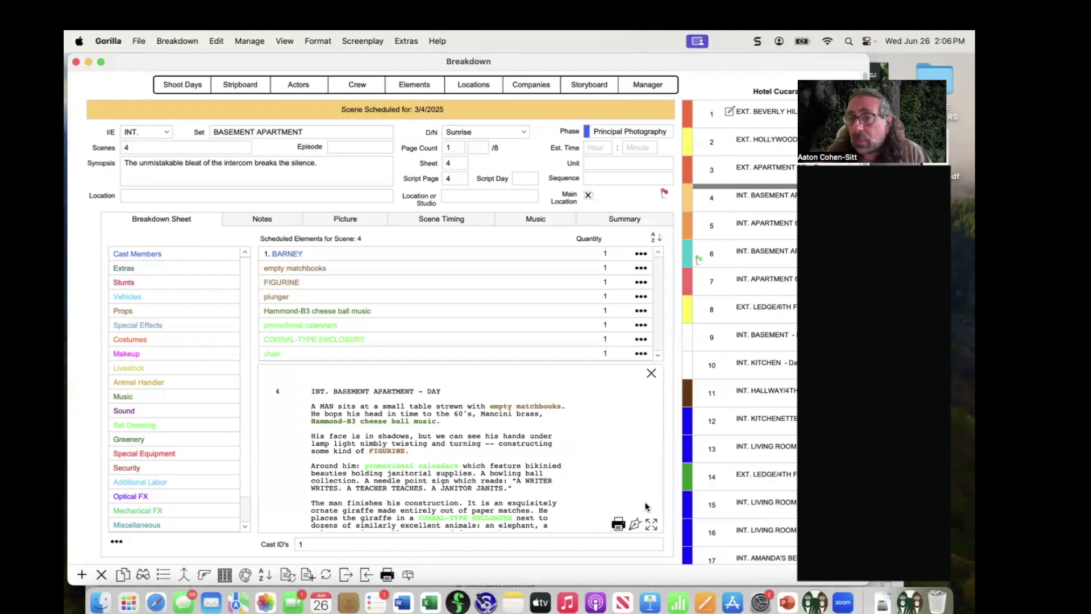
Step: Switch to PowerPoint and advance the slide show to tip #3, Combine Categories
{"action": "key", "text": "super+Tab"}
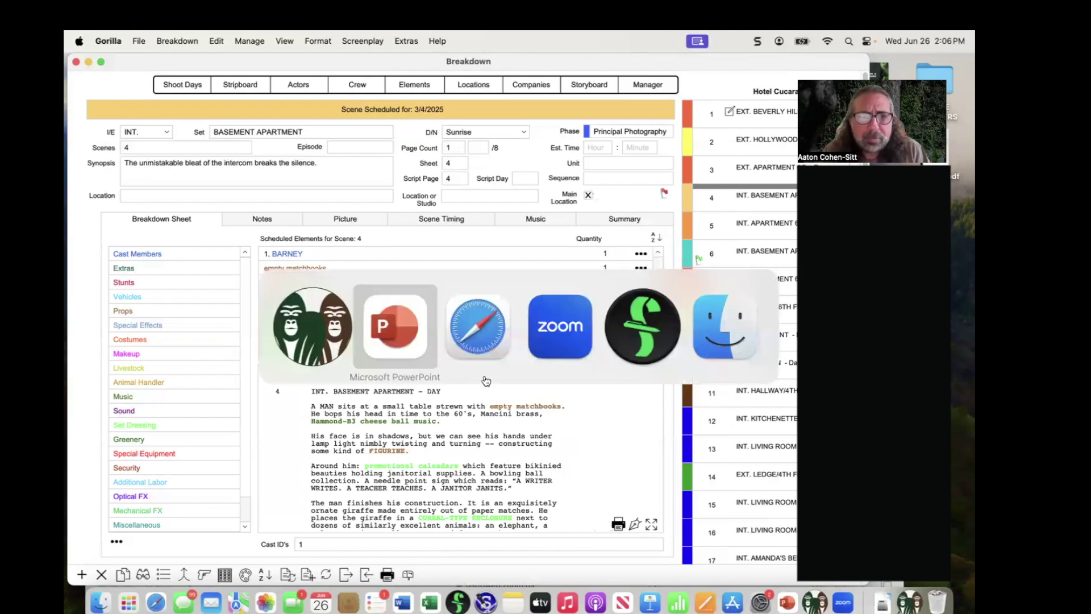
{"action": "key", "text": "Right"}
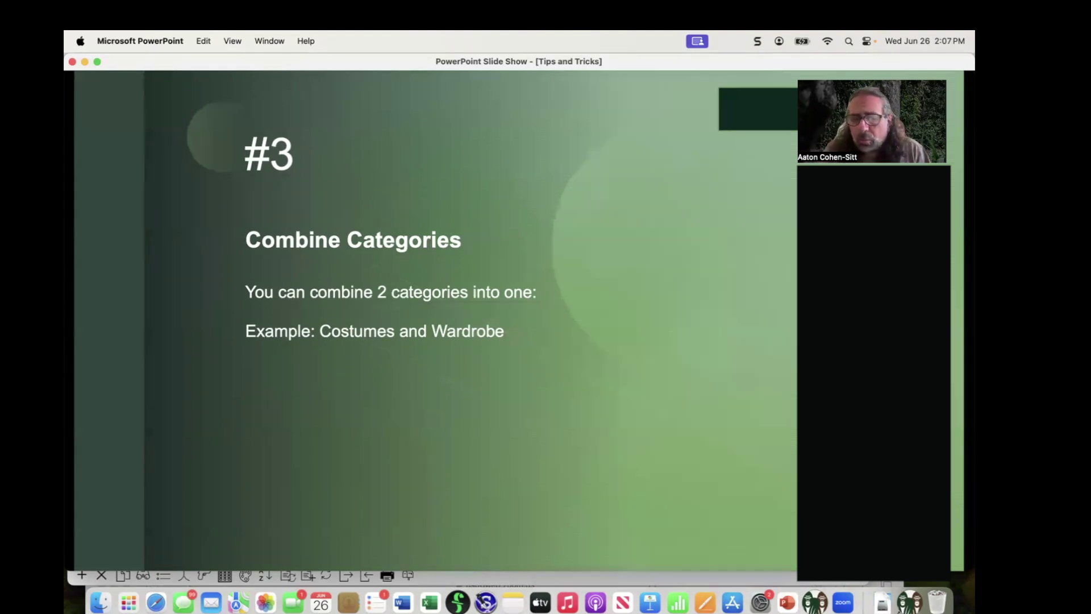
Step: Switch to Gorilla and view the element lists of the Costumes and Wardrobe categories on scene 4's breakdown sheet
{"action": "key", "text": "super+Tab"}
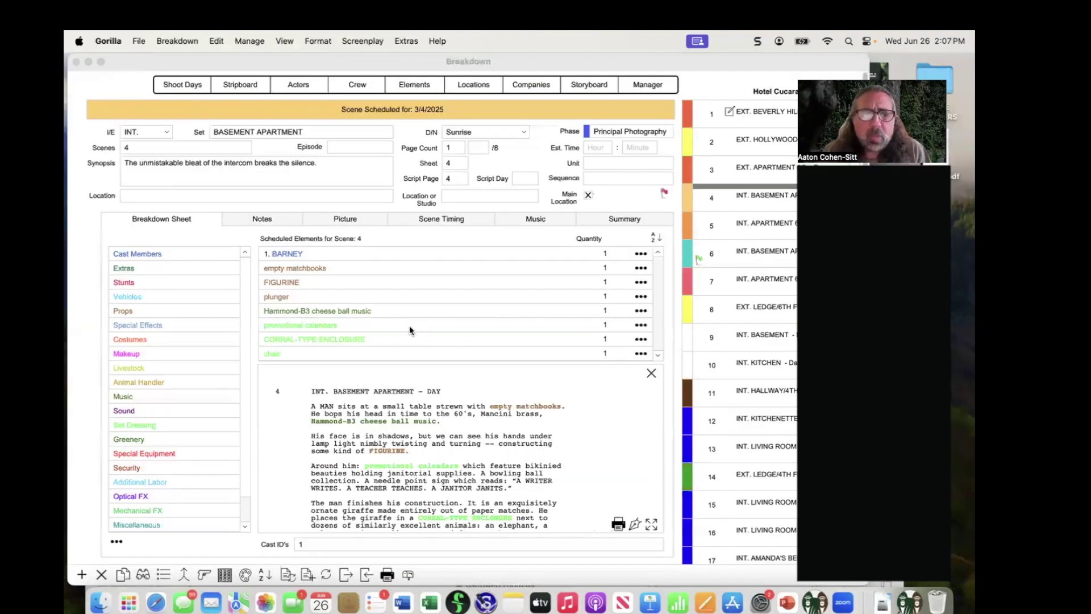
{"action": "double_click", "coordinate": [129, 339]}
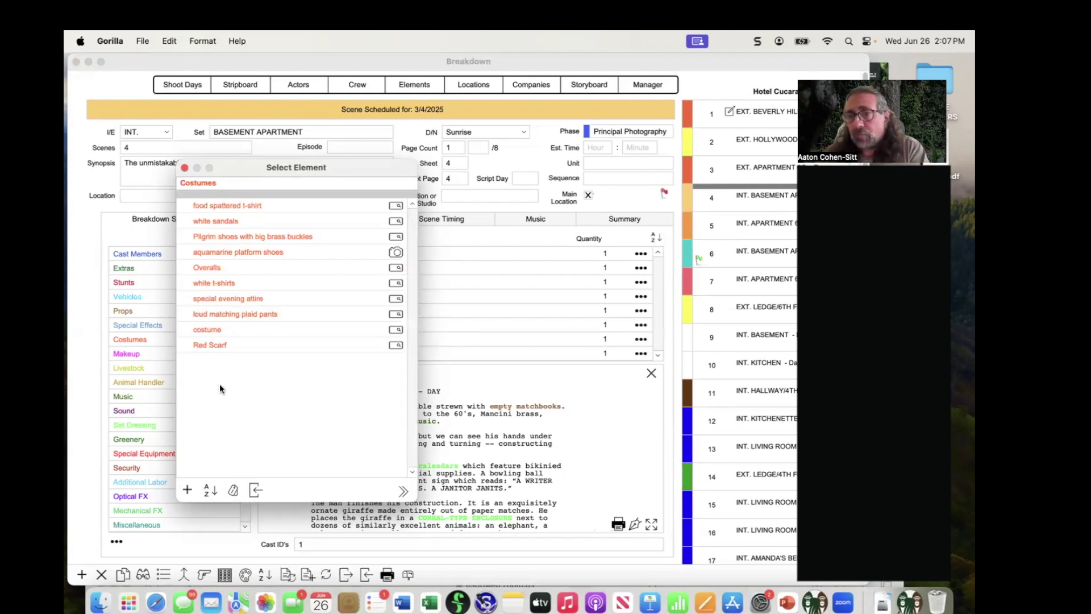
{"action": "left_click", "coordinate": [183, 168]}
{"action": "scroll", "coordinate": [174, 509], "scroll_direction": "down", "scroll_amount": 2}
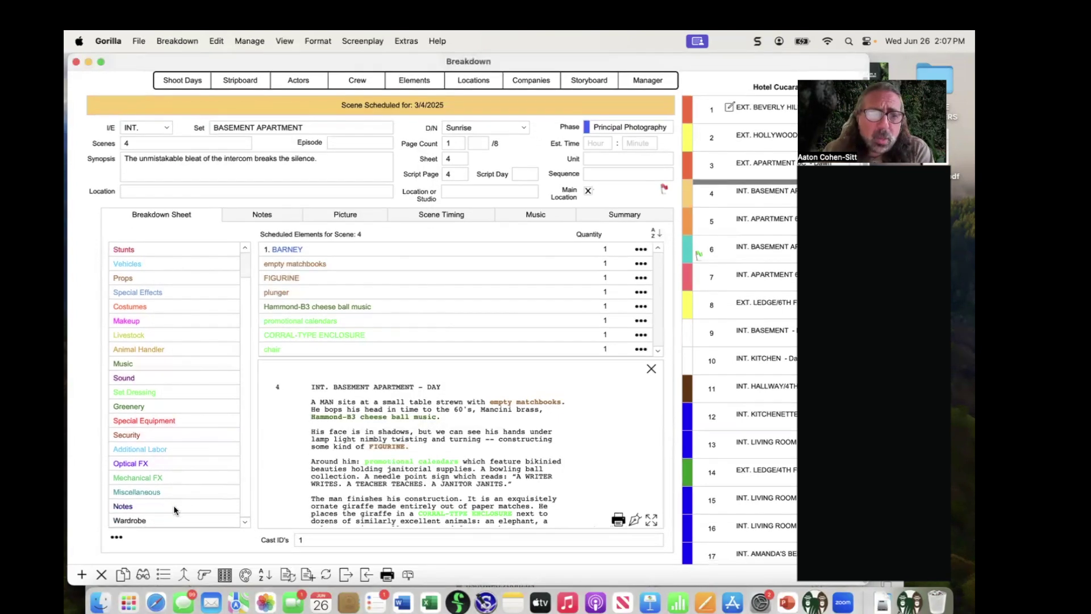
{"action": "double_click", "coordinate": [130, 520]}
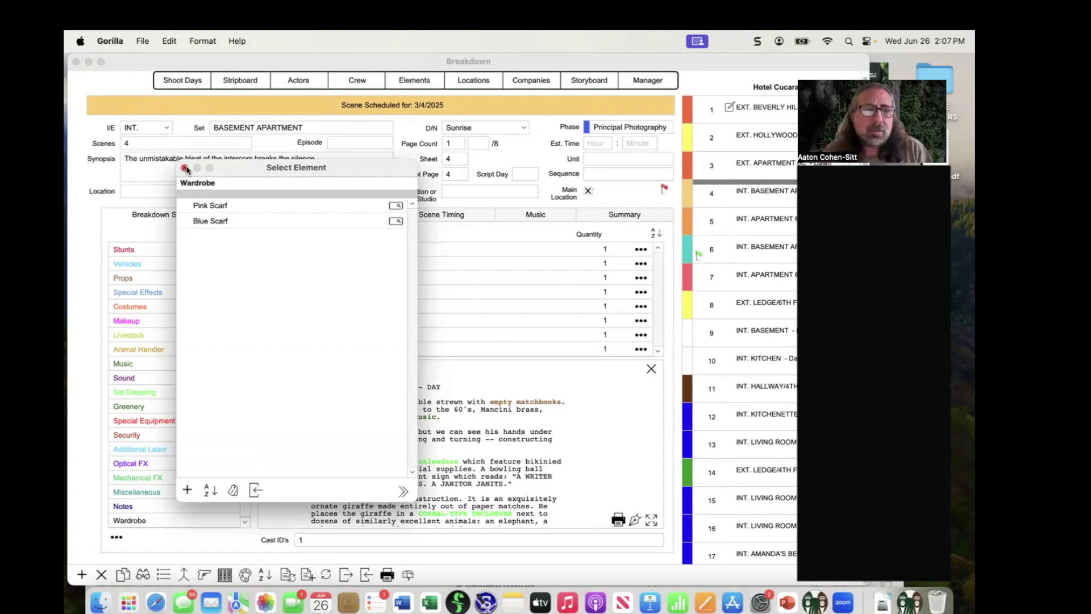
{"action": "left_click", "coordinate": [185, 168]}
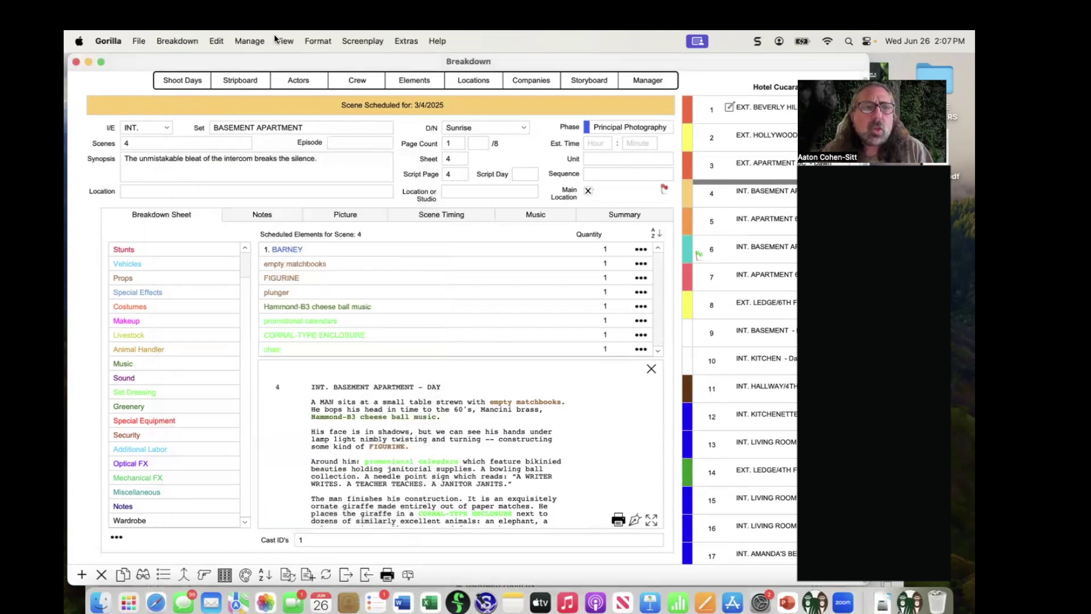
Step: Start combining categories from the Element Manager and set Costumes as the primary category
{"action": "left_click", "coordinate": [423, 82]}
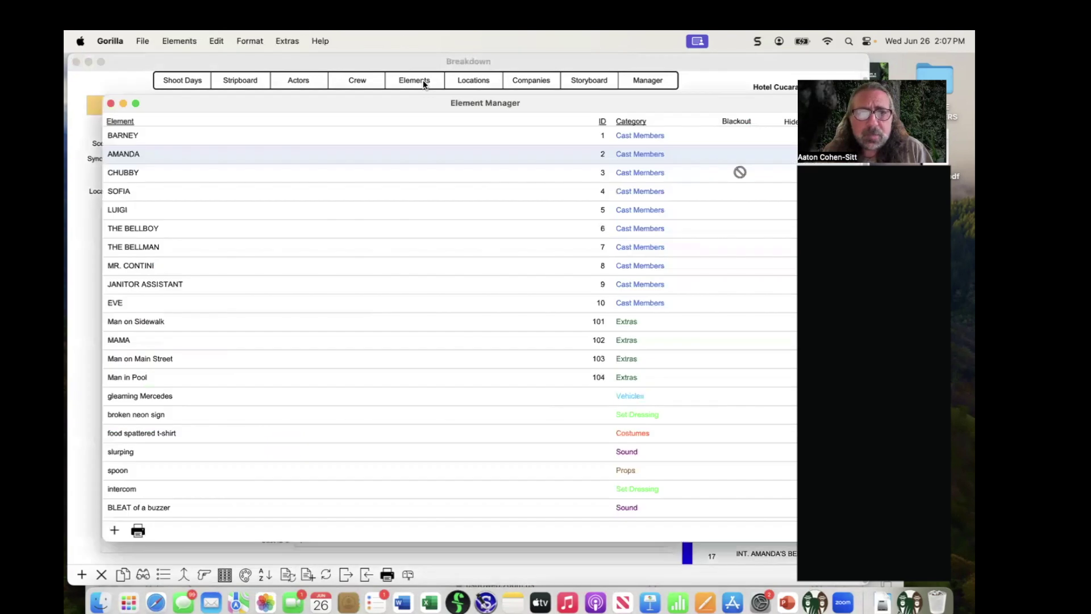
{"action": "left_click", "coordinate": [180, 40]}
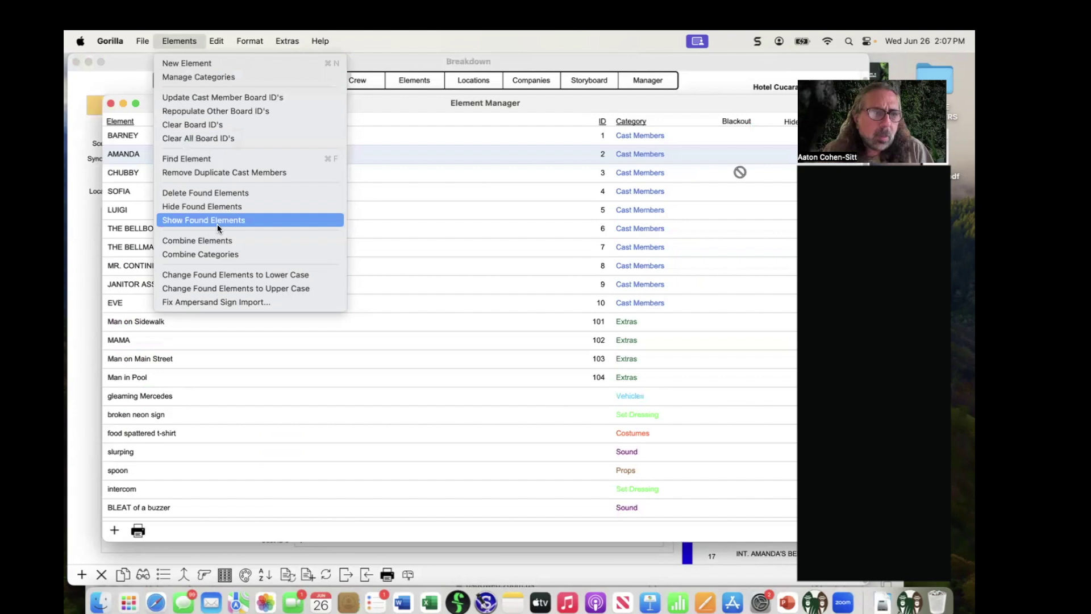
{"action": "left_click", "coordinate": [226, 254]}
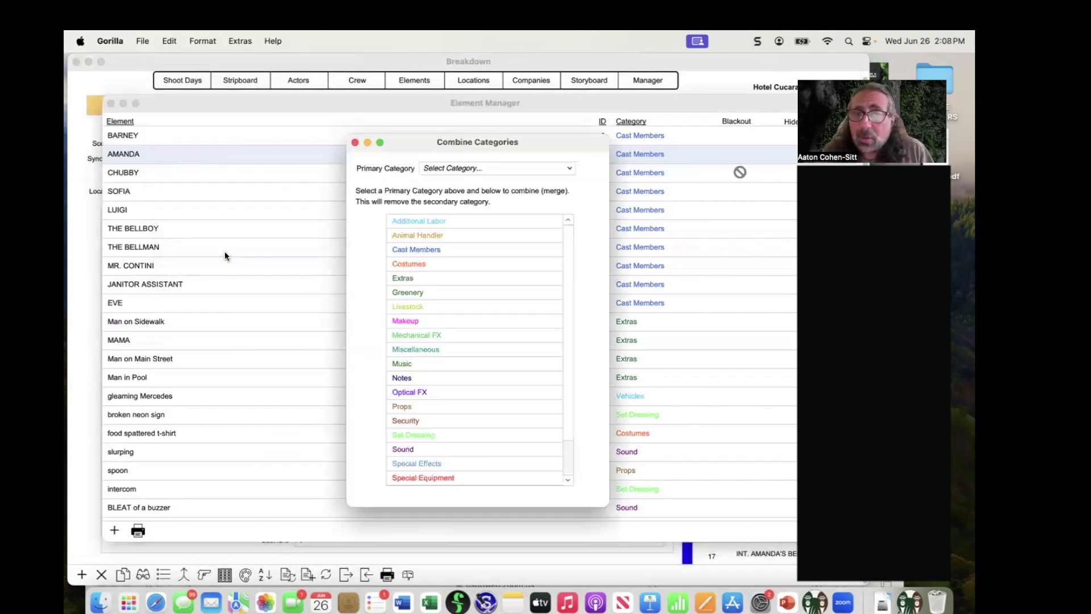
{"action": "left_click_drag", "start_coordinate": [432, 141], "coordinate": [333, 87]}
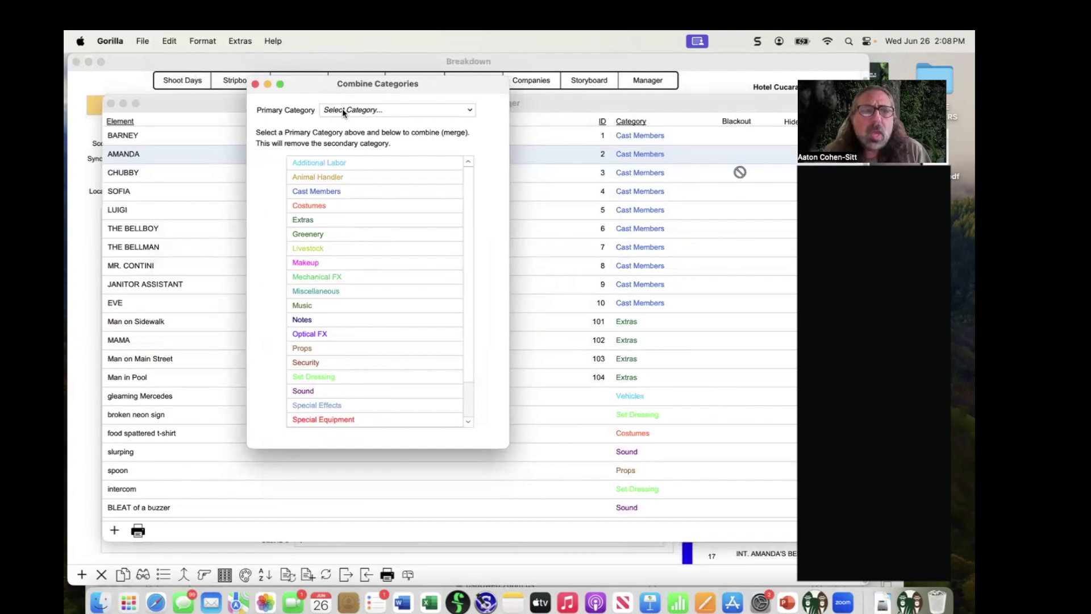
{"action": "left_click", "coordinate": [342, 110]}
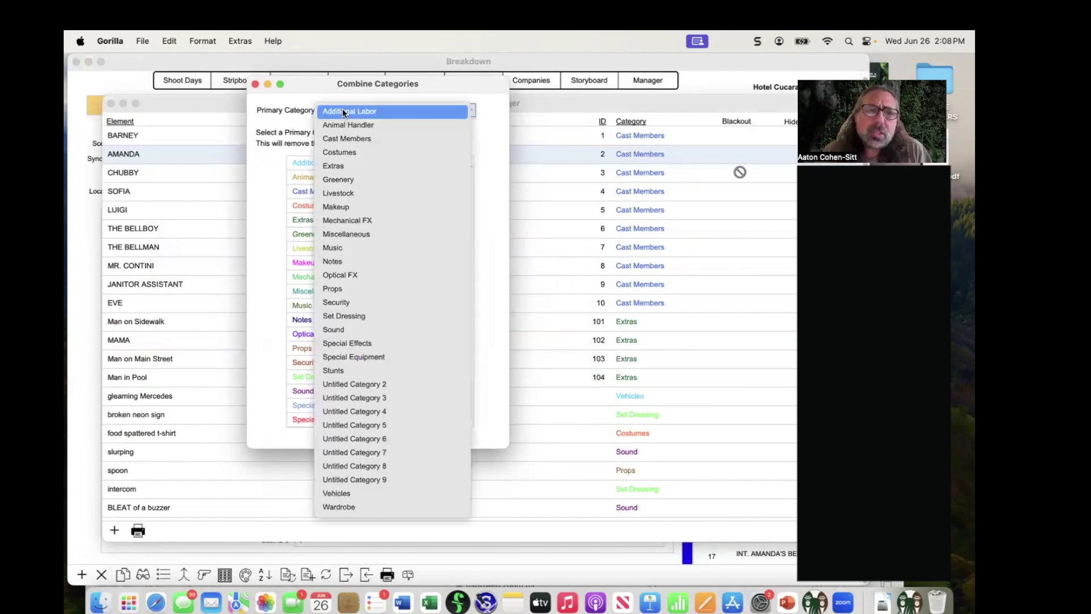
{"action": "left_click", "coordinate": [350, 153]}
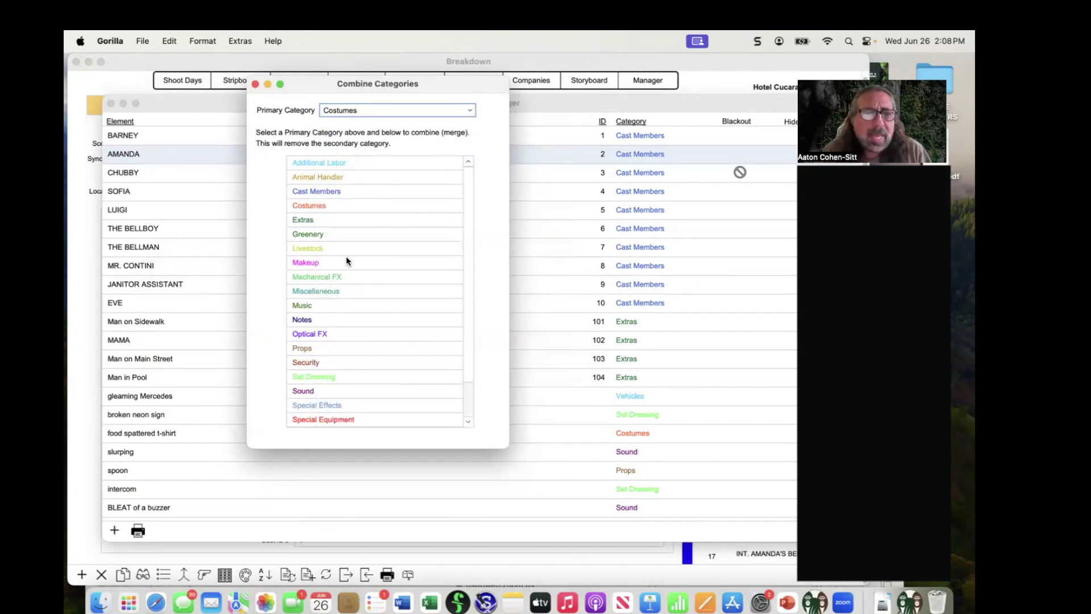
Step: Merge the Wardrobe category into Costumes, with deletion of the secondary category enabled
{"action": "scroll", "coordinate": [367, 361], "scroll_direction": "down", "scroll_amount": 3}
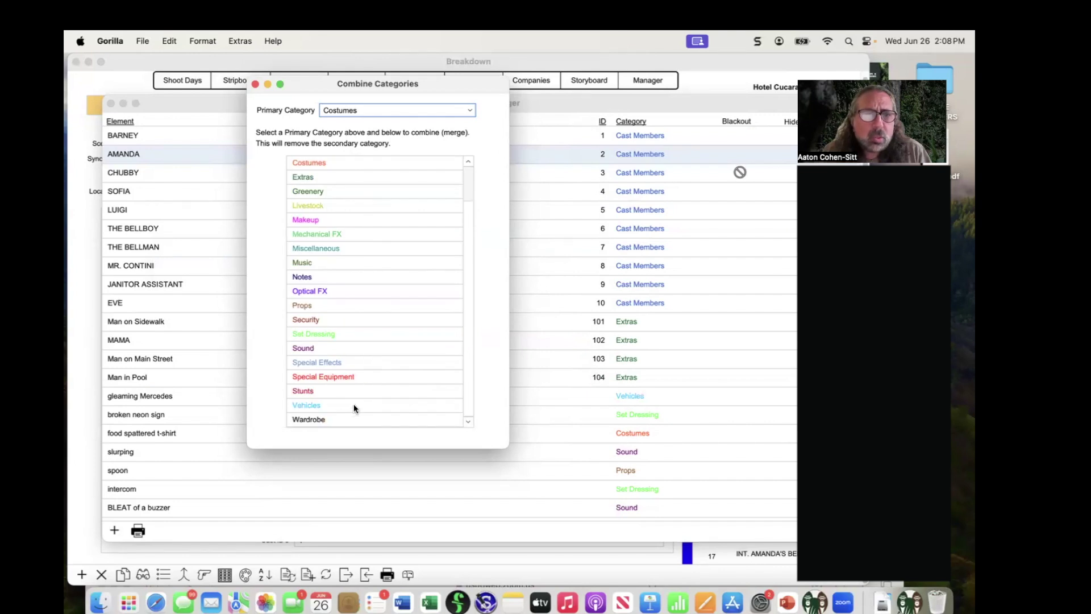
{"action": "left_click", "coordinate": [309, 419]}
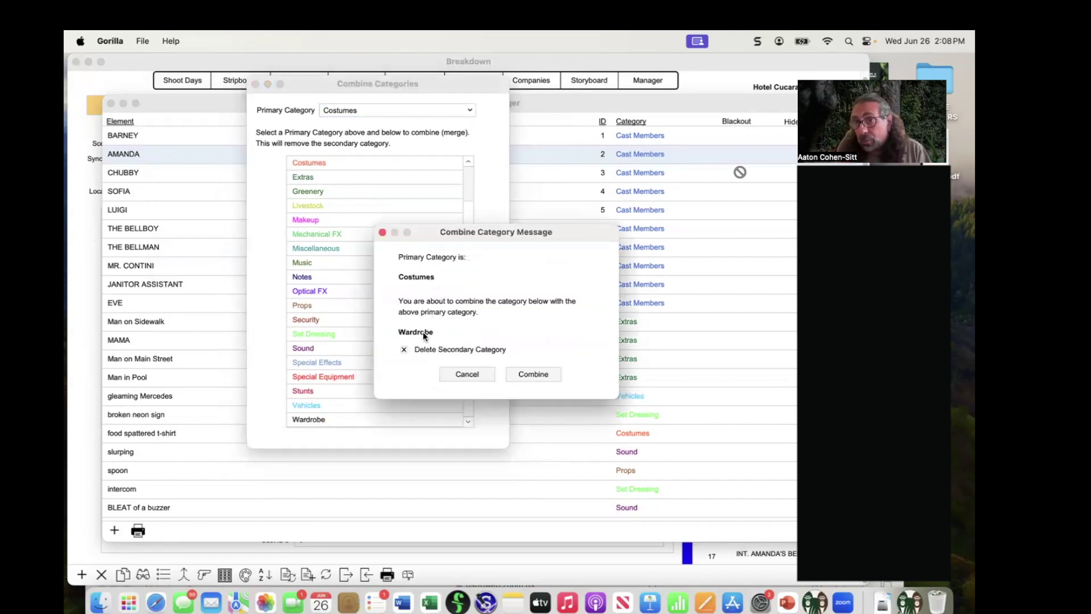
{"action": "left_click_drag", "start_coordinate": [470, 236], "coordinate": [439, 176]}
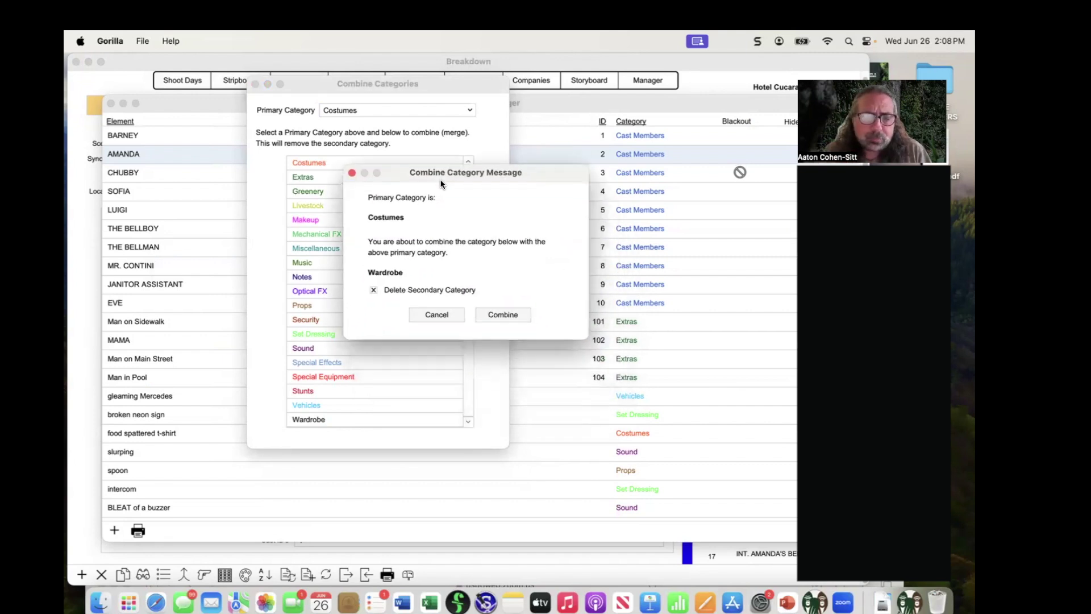
{"action": "left_click", "coordinate": [503, 315]}
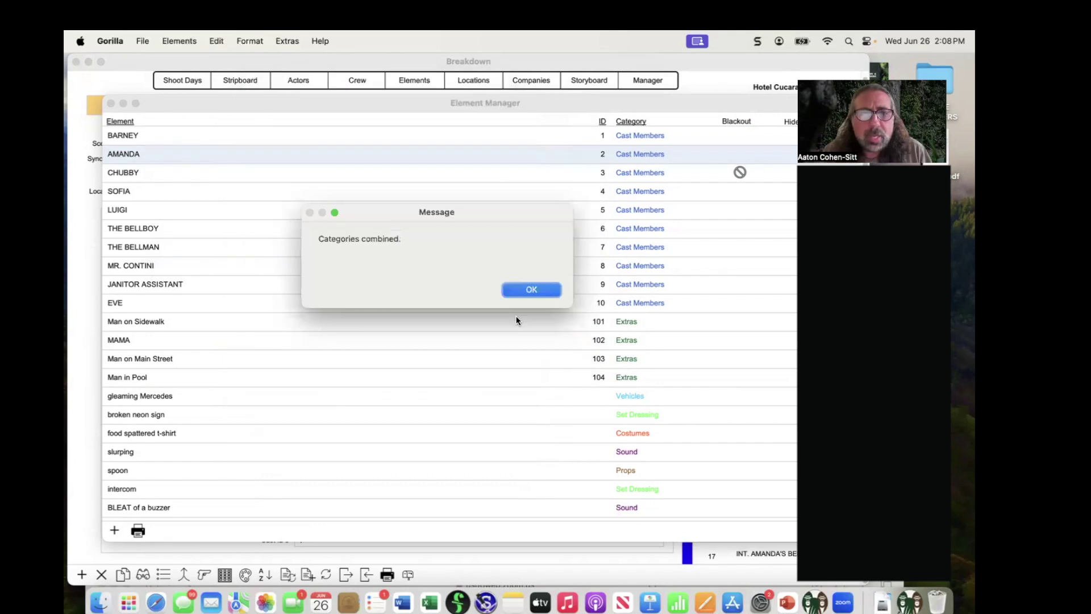
{"action": "left_click", "coordinate": [540, 285]}
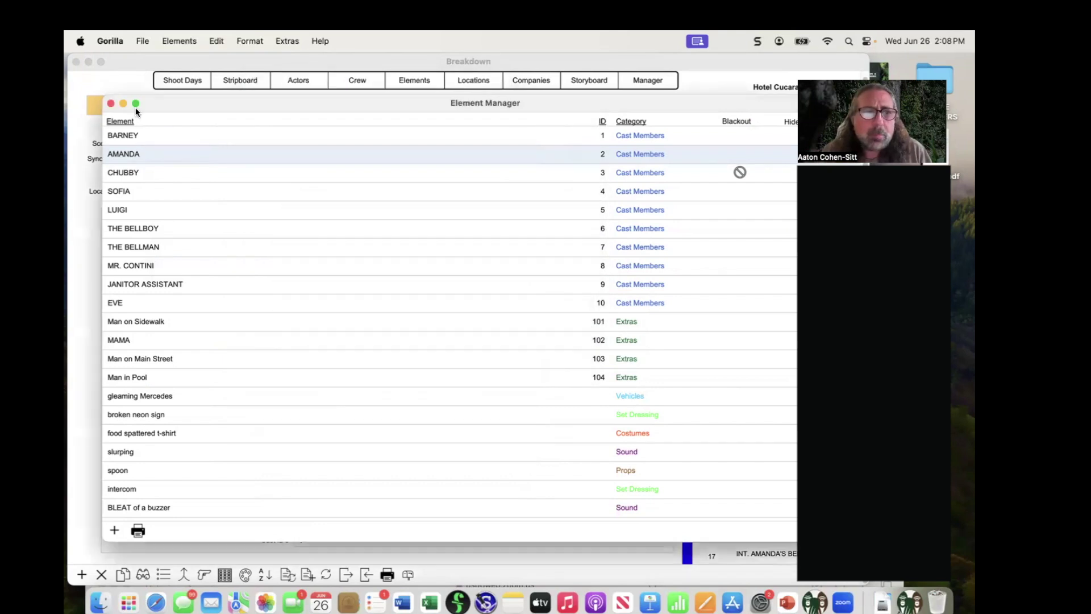
Step: Close the Element Manager and review the Costumes category's elements on the breakdown sheet
{"action": "left_click", "coordinate": [111, 104]}
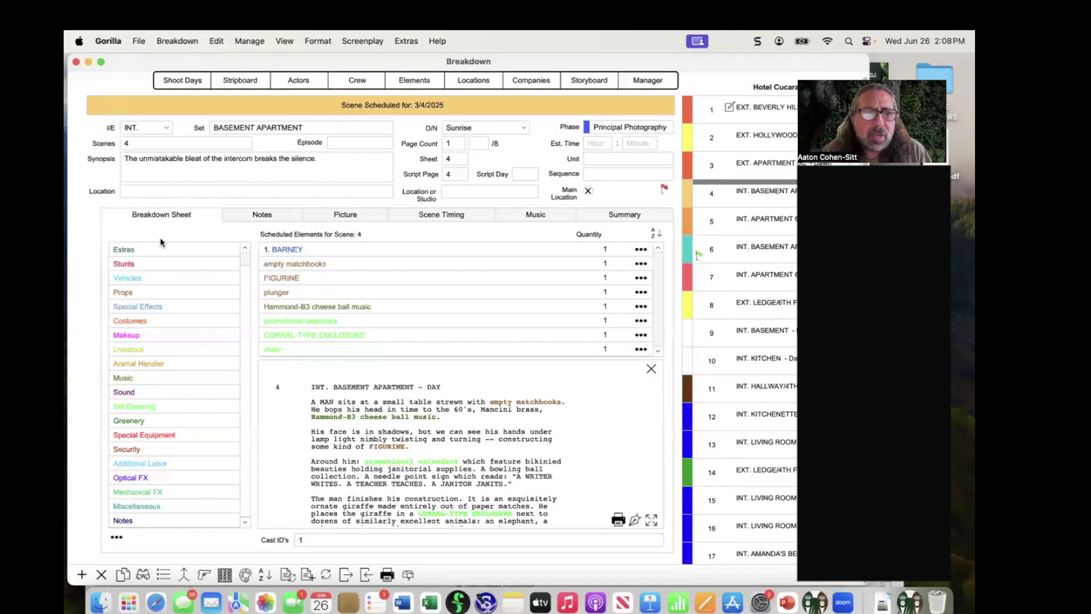
{"action": "double_click", "coordinate": [145, 320]}
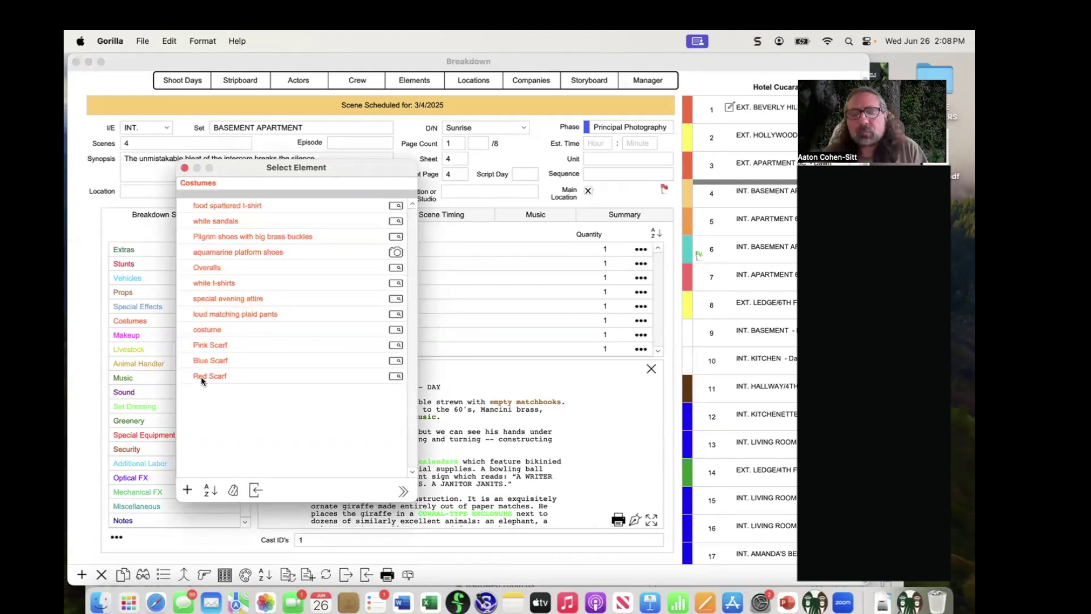
{"action": "left_click", "coordinate": [184, 167]}
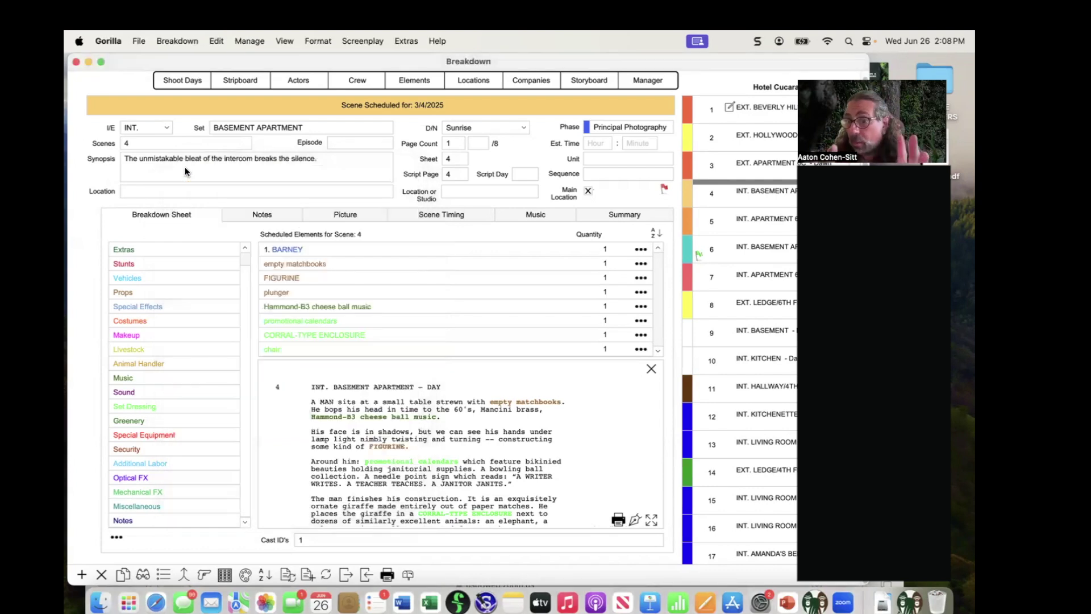
Step: Switch to PowerPoint and advance the slide show to tip #4, Hide Categories
{"action": "key", "text": "super+Tab"}
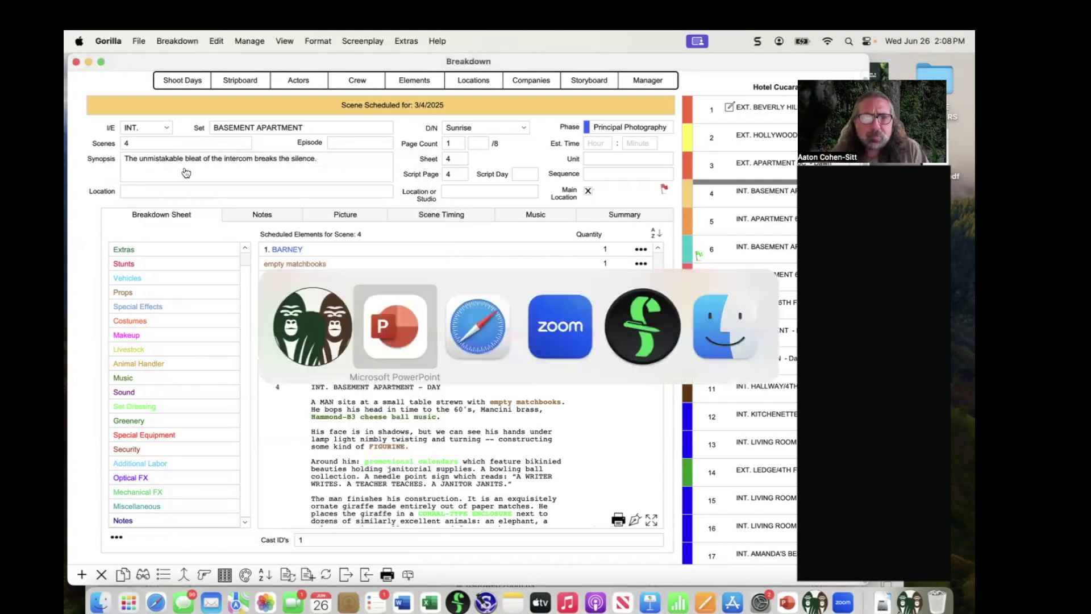
{"action": "key", "text": "Right"}
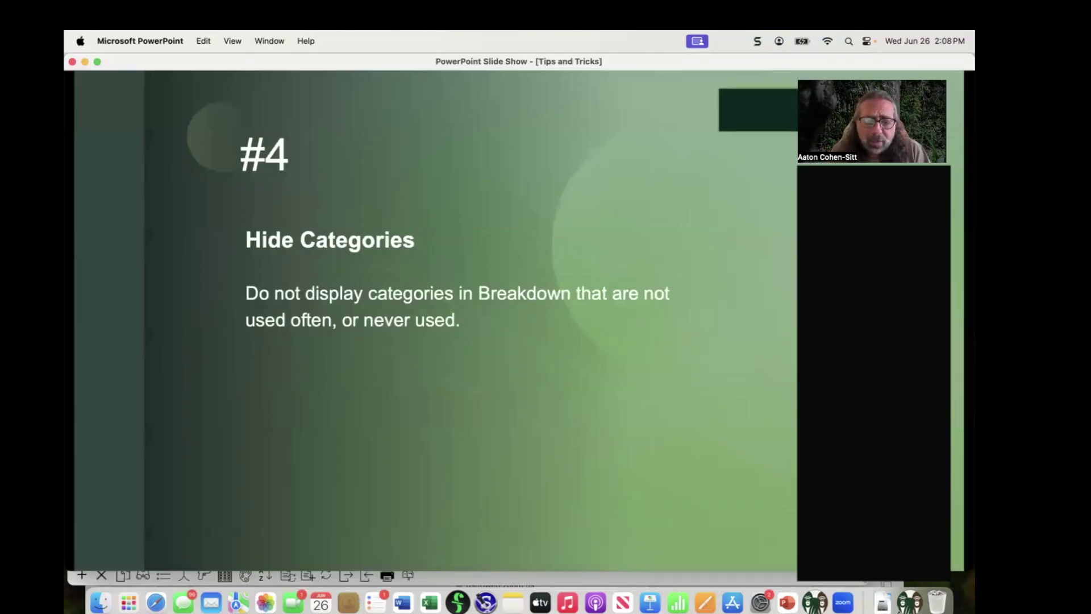
Step: Switch to Gorilla, activate Untitled Category 2 through Untitled Category 9, and view them in the breakdown sheet's category list
{"action": "key", "text": "super+Tab"}
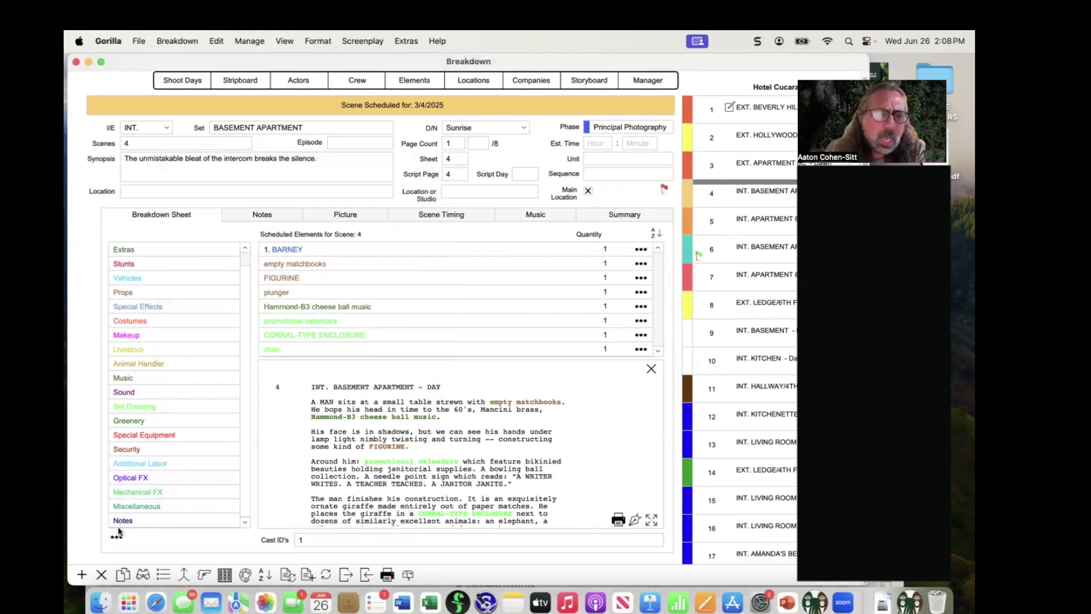
{"action": "left_click", "coordinate": [117, 537]}
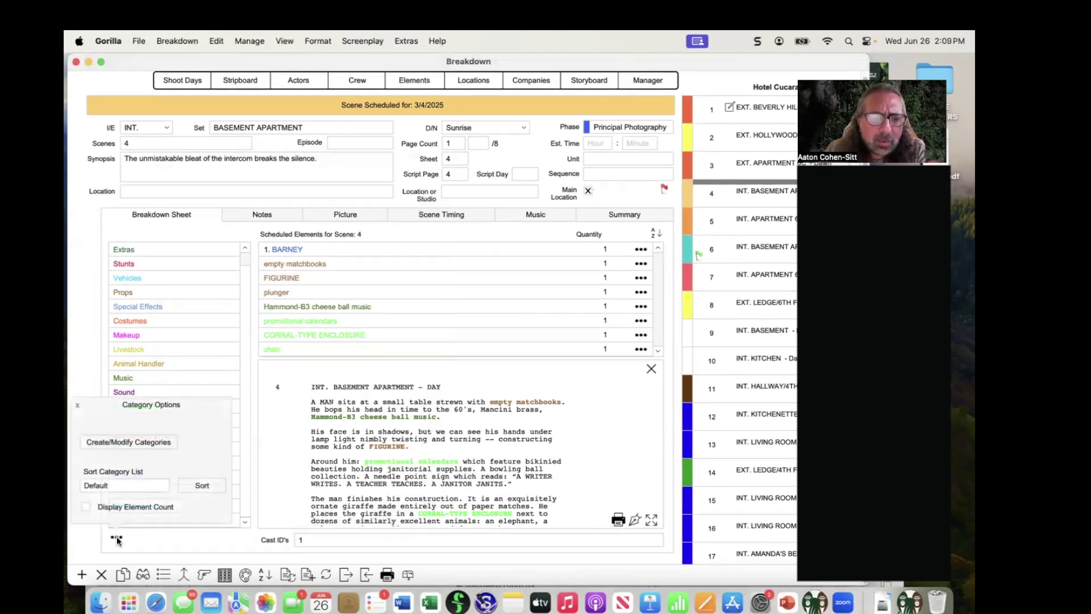
{"action": "left_click", "coordinate": [119, 442]}
{"action": "scroll", "coordinate": [425, 451], "scroll_direction": "down", "scroll_amount": 5}
{"action": "left_click", "coordinate": [388, 373]}
{"action": "left_click", "coordinate": [387, 388]}
{"action": "left_click", "coordinate": [387, 403]}
{"action": "left_click", "coordinate": [387, 419]}
{"action": "left_click", "coordinate": [387, 435]}
{"action": "left_click", "coordinate": [387, 450]}
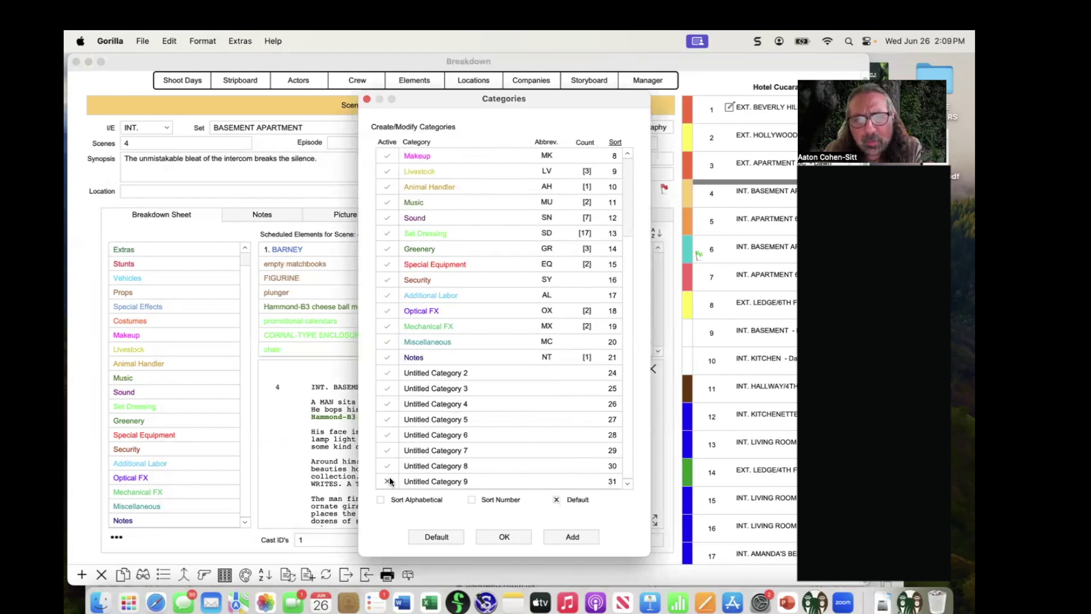
{"action": "left_click", "coordinate": [367, 99]}
{"action": "scroll", "coordinate": [172, 428], "scroll_direction": "down", "scroll_amount": 5}
{"action": "scroll", "coordinate": [173, 428], "scroll_direction": "down", "scroll_amount": 1}
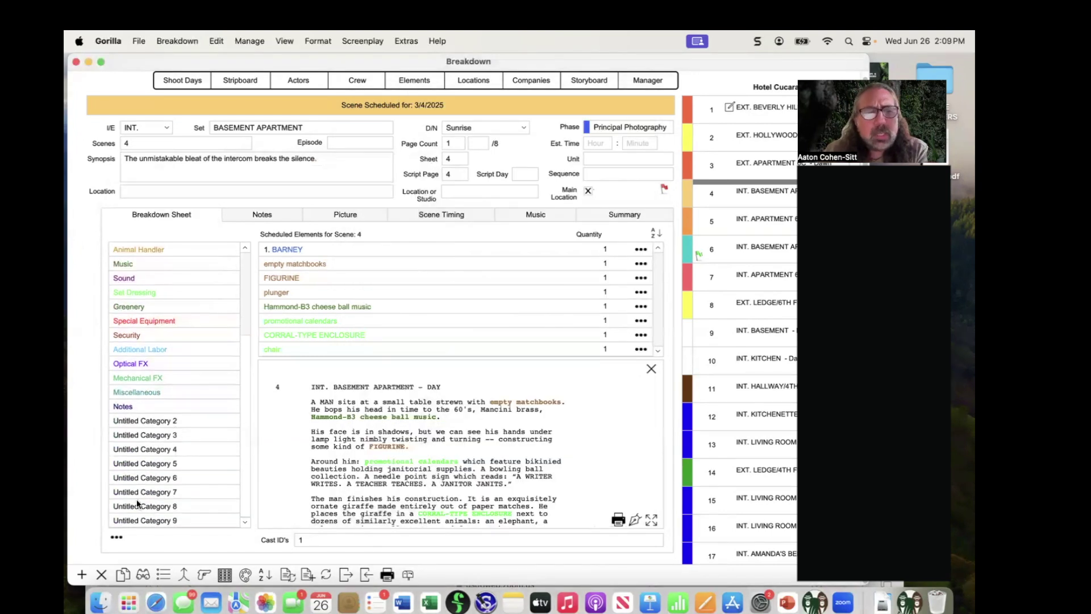
Step: Deactivate Untitled Category 2 through Untitled Category 9 in the breakdown category settings
{"action": "left_click", "coordinate": [118, 538]}
{"action": "left_click", "coordinate": [110, 440]}
{"action": "scroll", "coordinate": [407, 436], "scroll_direction": "down", "scroll_amount": 5}
{"action": "left_click", "coordinate": [387, 373]}
{"action": "left_click", "coordinate": [387, 388]}
{"action": "left_click", "coordinate": [387, 403]}
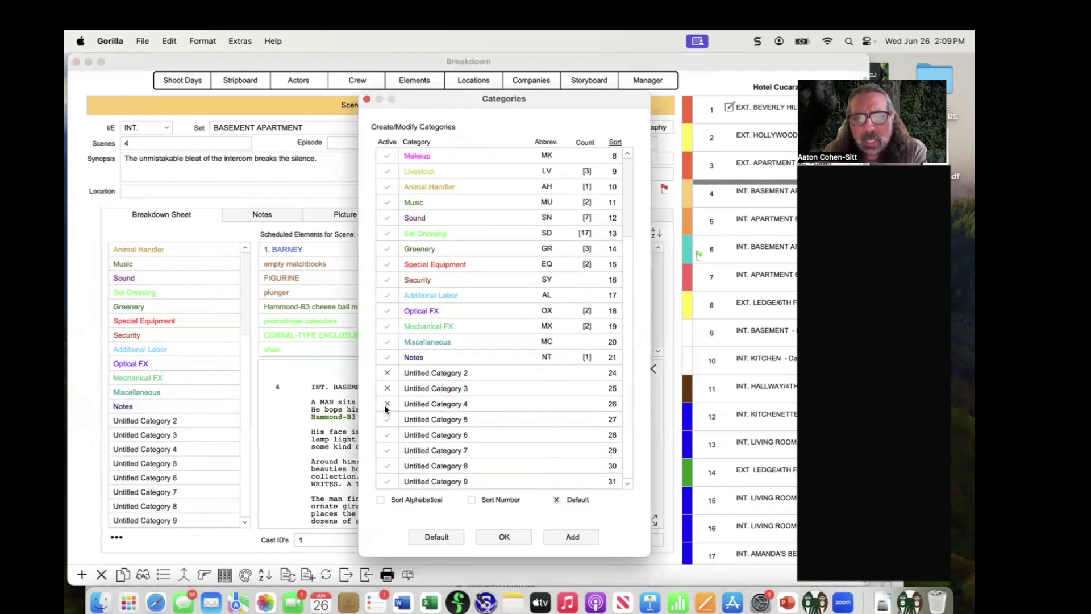
{"action": "left_click", "coordinate": [388, 419]}
{"action": "left_click", "coordinate": [387, 450]}
{"action": "left_click", "coordinate": [387, 466]}
{"action": "left_click", "coordinate": [387, 481]}
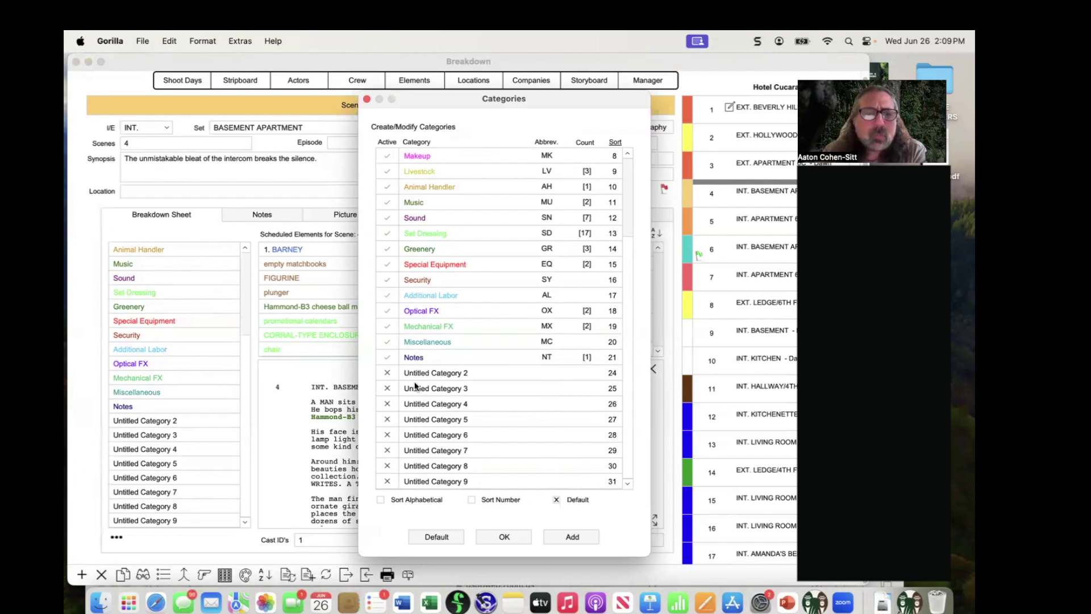
Step: Deactivate the Animal Handler category and close the category settings
{"action": "scroll", "coordinate": [425, 370], "scroll_direction": "up", "scroll_amount": 4}
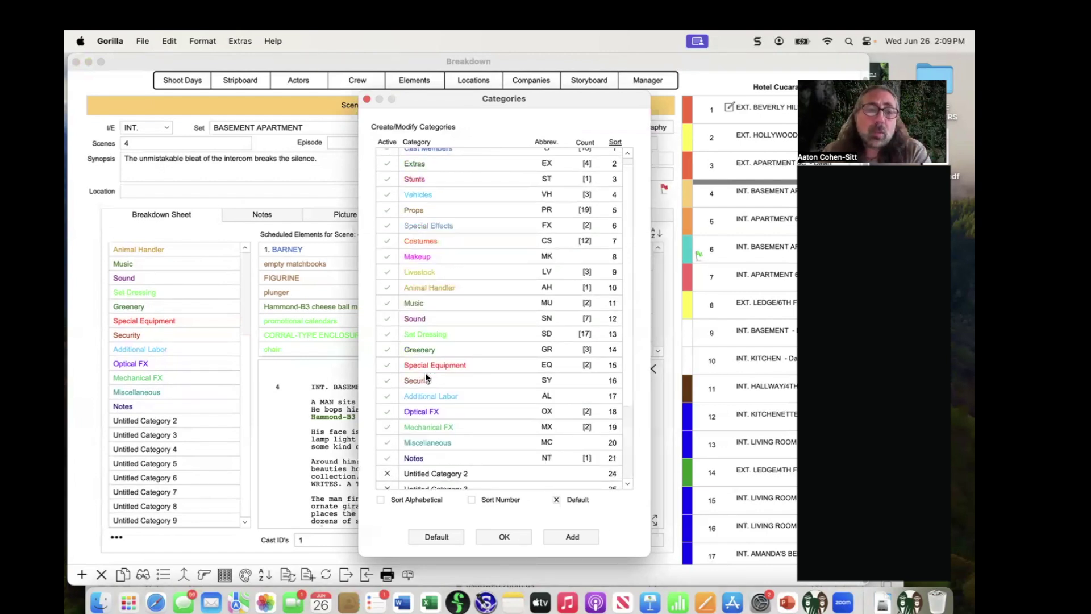
{"action": "left_click", "coordinate": [387, 288]}
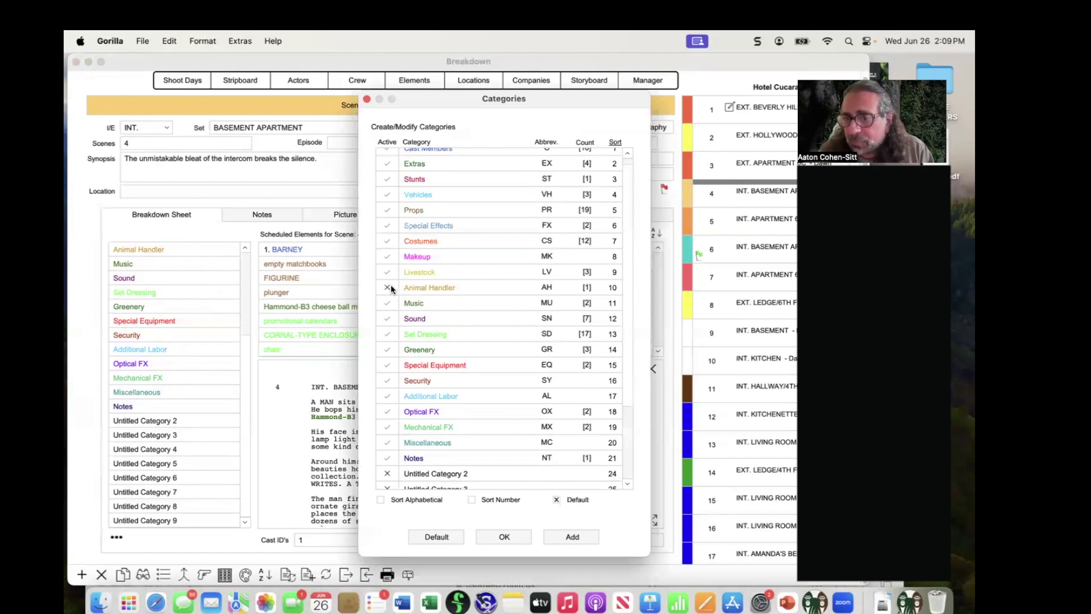
{"action": "left_click", "coordinate": [367, 99]}
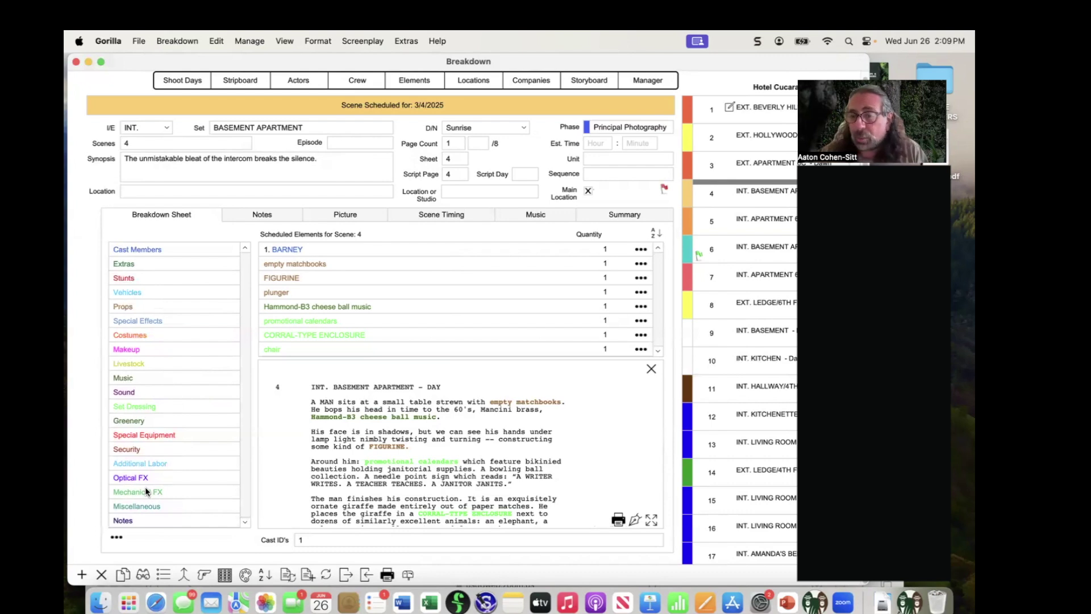
Step: Switch to PowerPoint and advance the slide show to tip #5, Category Abbreviation
{"action": "key", "text": "super+Tab"}
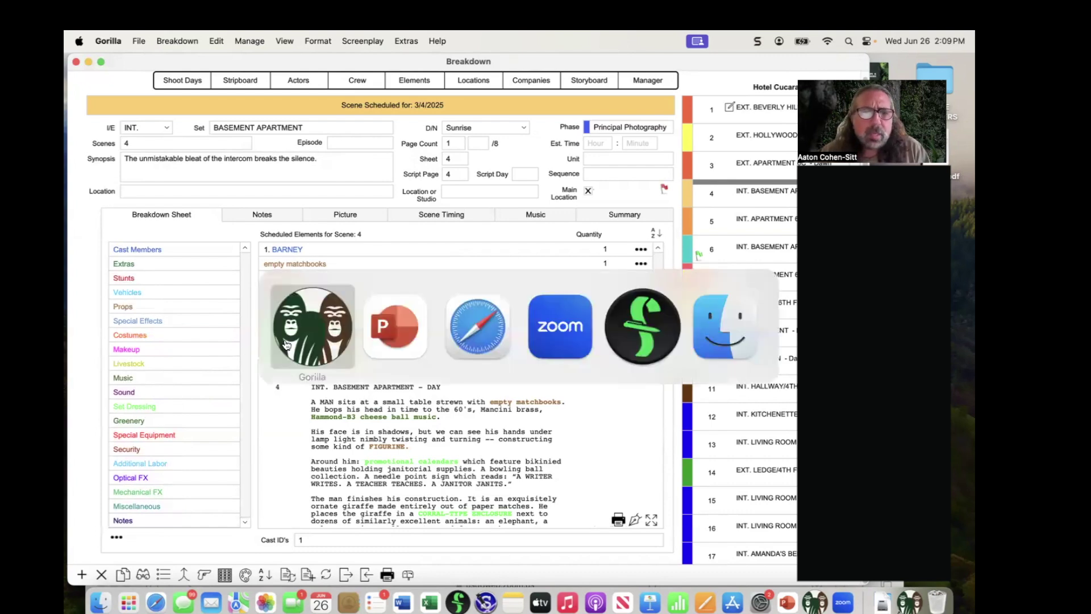
{"action": "left_click", "coordinate": [392, 337]}
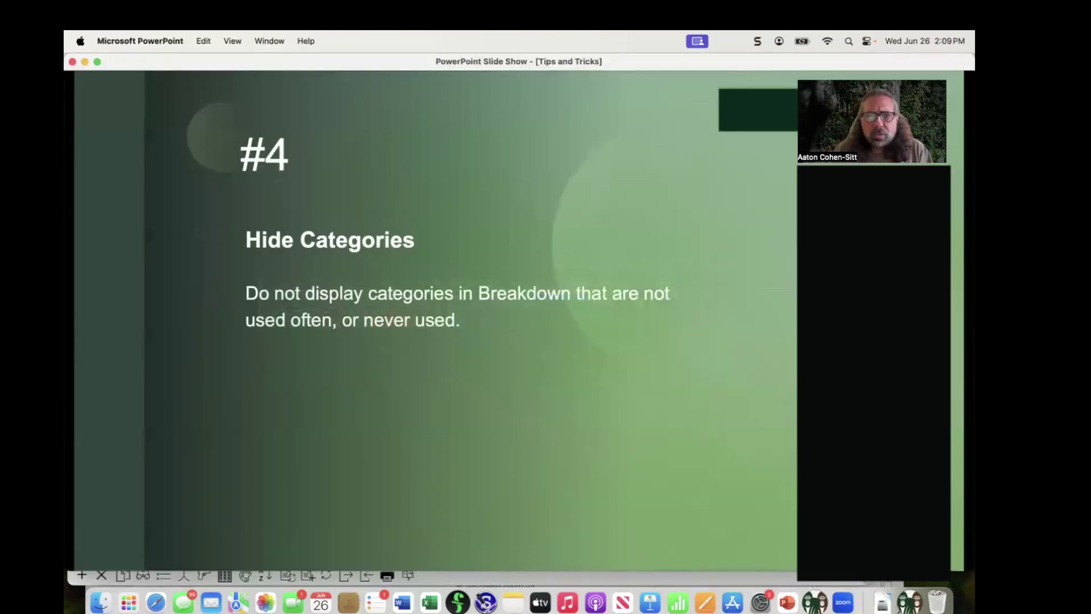
{"action": "key", "text": "Right"}
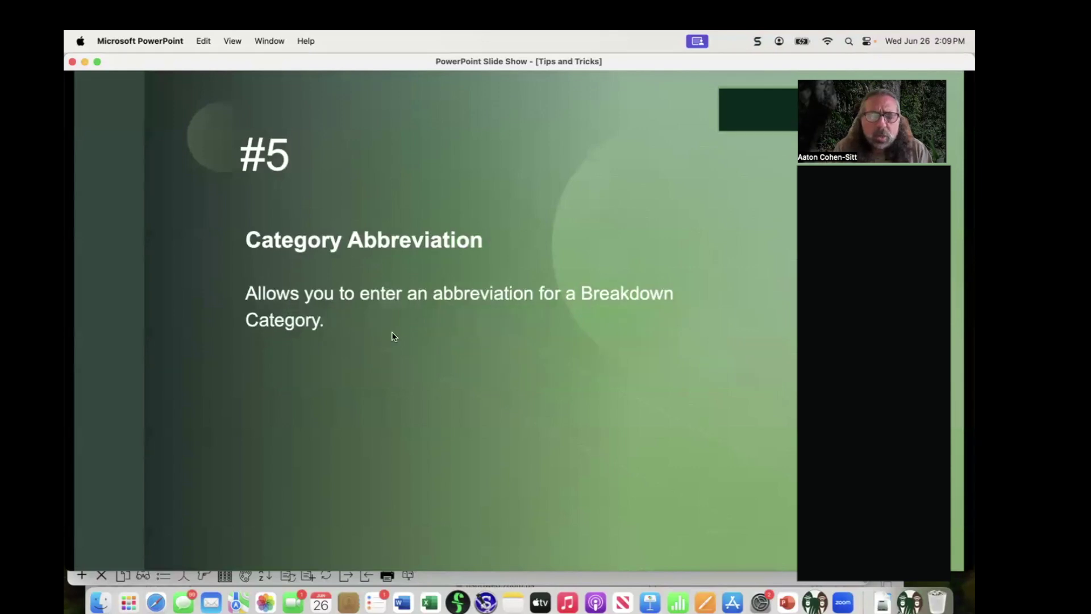
Step: Switch to Gorilla and open the breakdown category settings to review the abbreviation of each category
{"action": "key", "text": "super+Tab"}
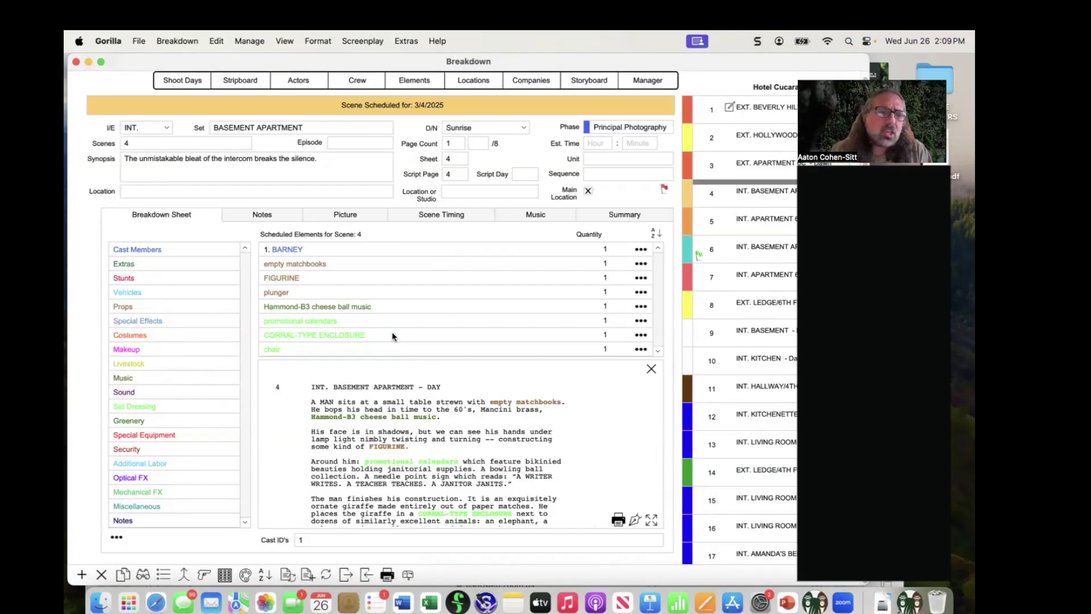
{"action": "left_click", "coordinate": [117, 537]}
{"action": "left_click", "coordinate": [137, 439]}
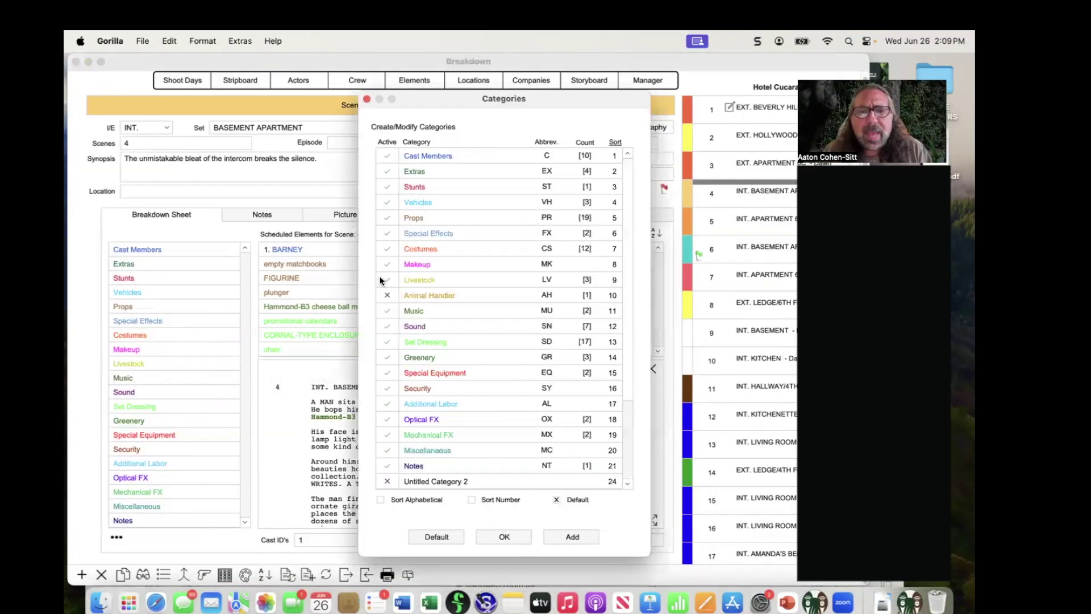
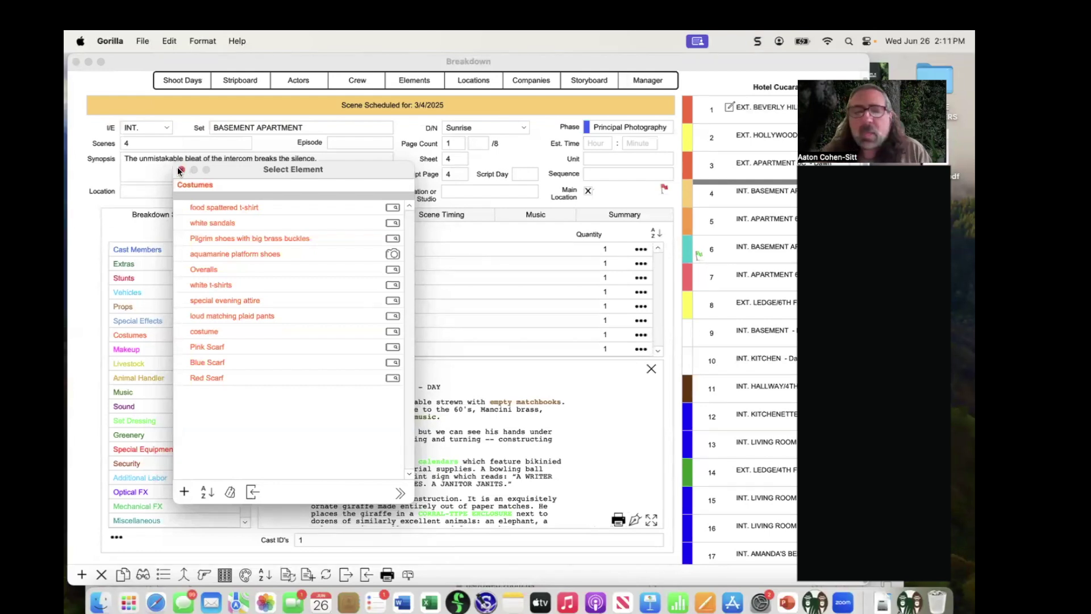
Step: Close the Costumes element list, open the Element Manager, and filter the elements by the Props category
{"action": "left_click", "coordinate": [182, 169]}
{"action": "left_click", "coordinate": [413, 84]}
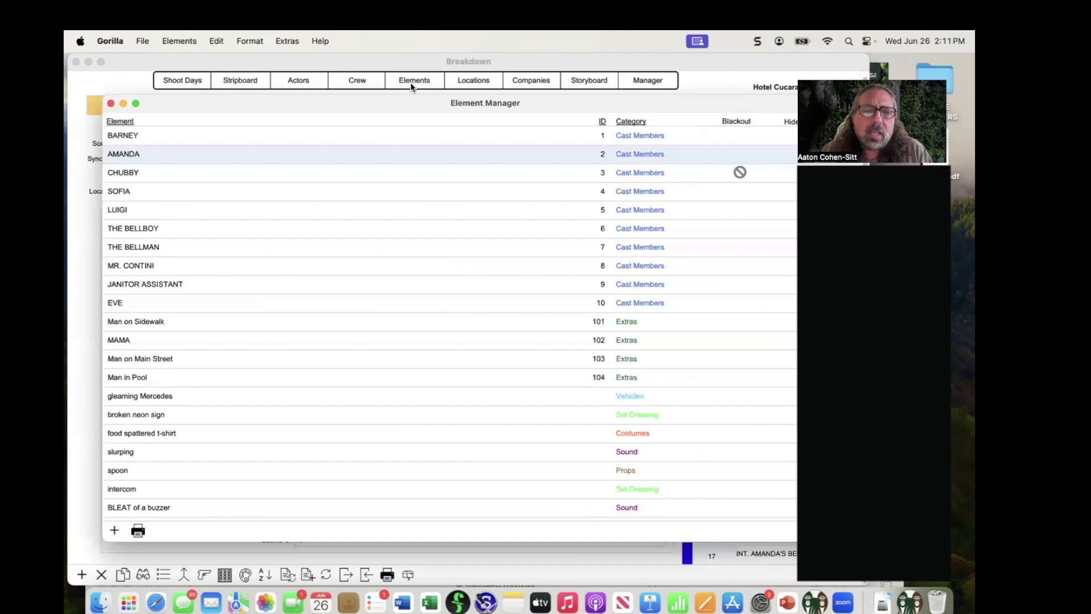
{"action": "left_click_drag", "start_coordinate": [342, 96], "coordinate": [337, 91]}
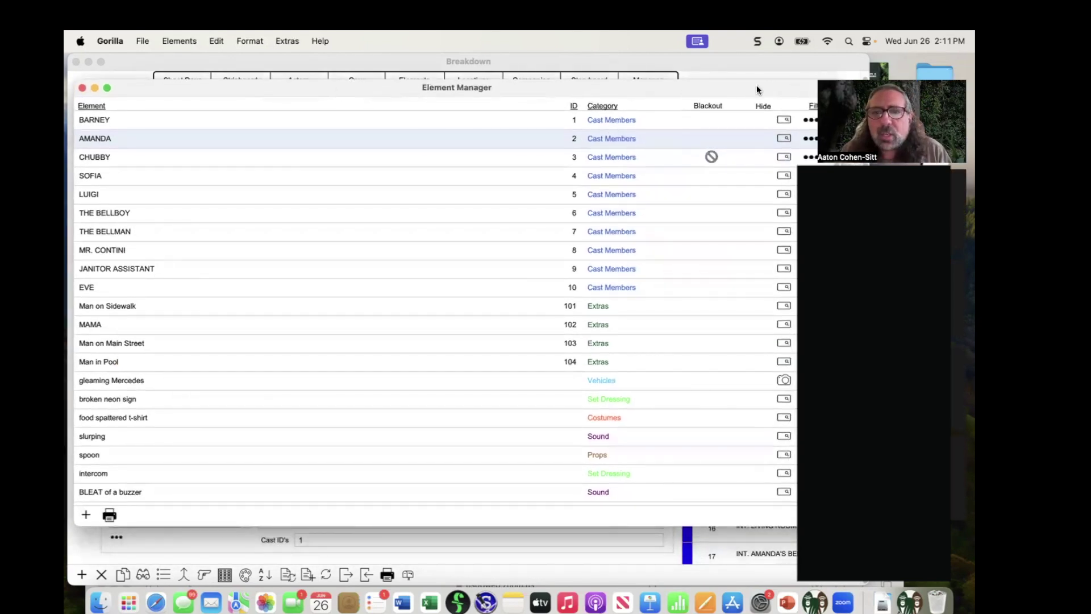
{"action": "left_click_drag", "start_coordinate": [757, 86], "coordinate": [748, 79]}
{"action": "left_click", "coordinate": [807, 100]}
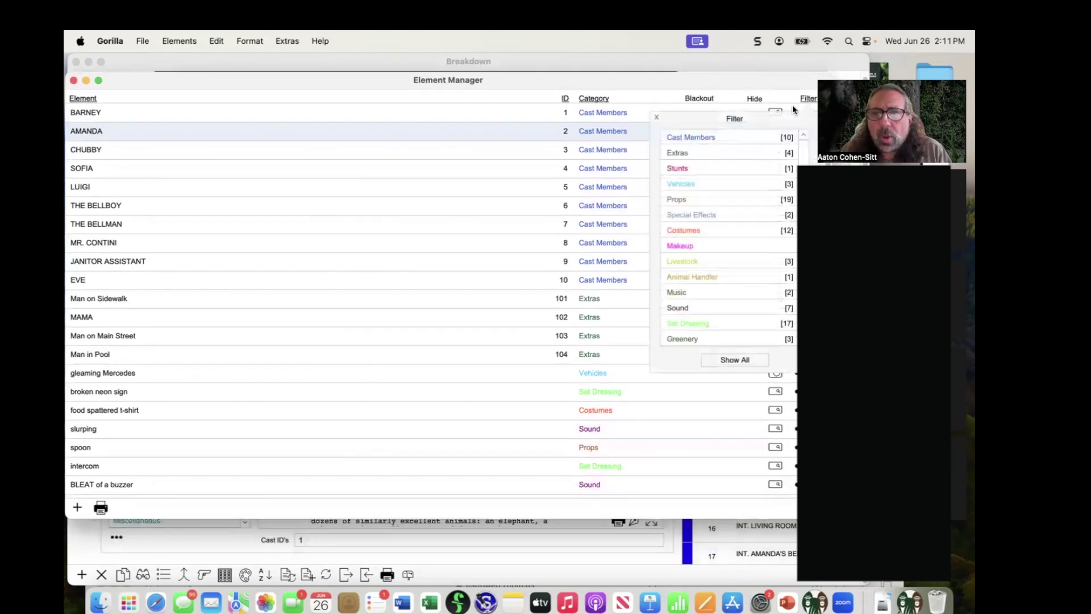
{"action": "left_click", "coordinate": [680, 199]}
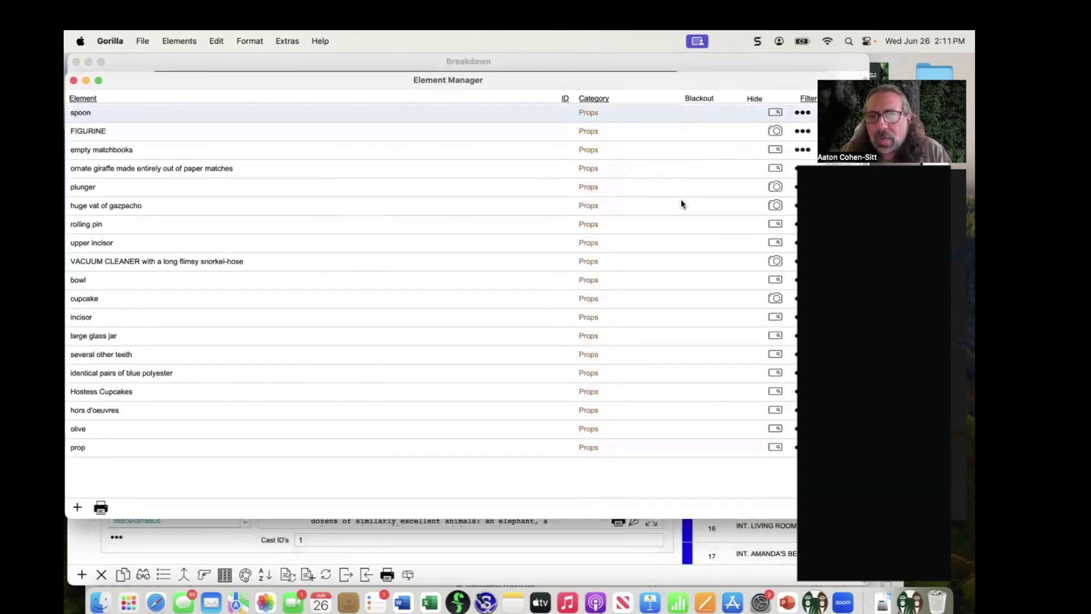
Step: Hide the props "ornate giraffe made entirely out of paper matches" and "VACUUM CLEANER with a long flimsy snorkel-hose" in the Element Manager
{"action": "left_click_drag", "start_coordinate": [294, 76], "coordinate": [296, 76]}
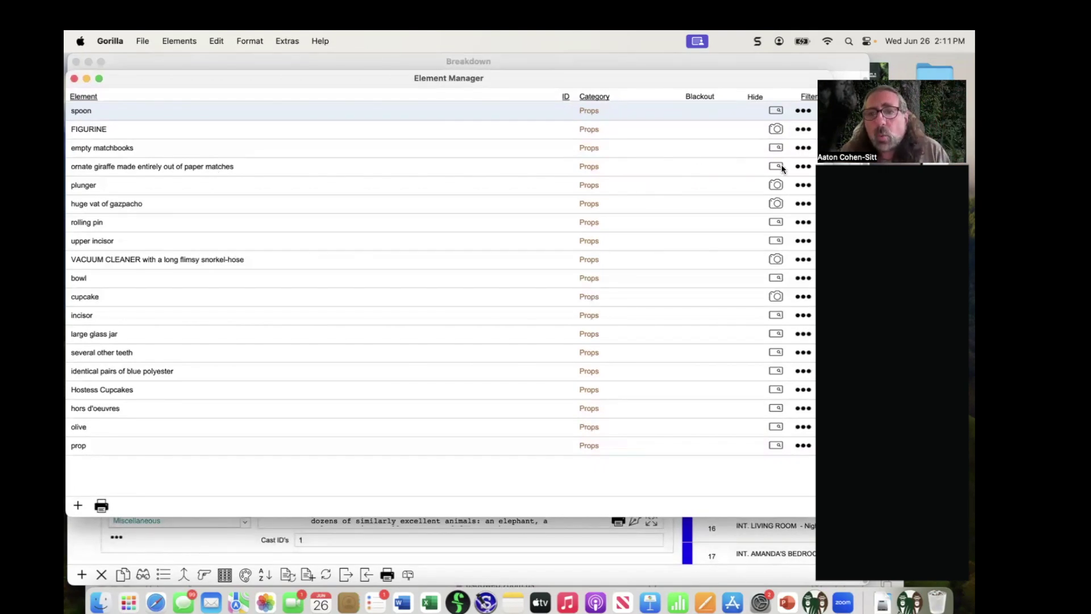
{"action": "left_click", "coordinate": [755, 167]}
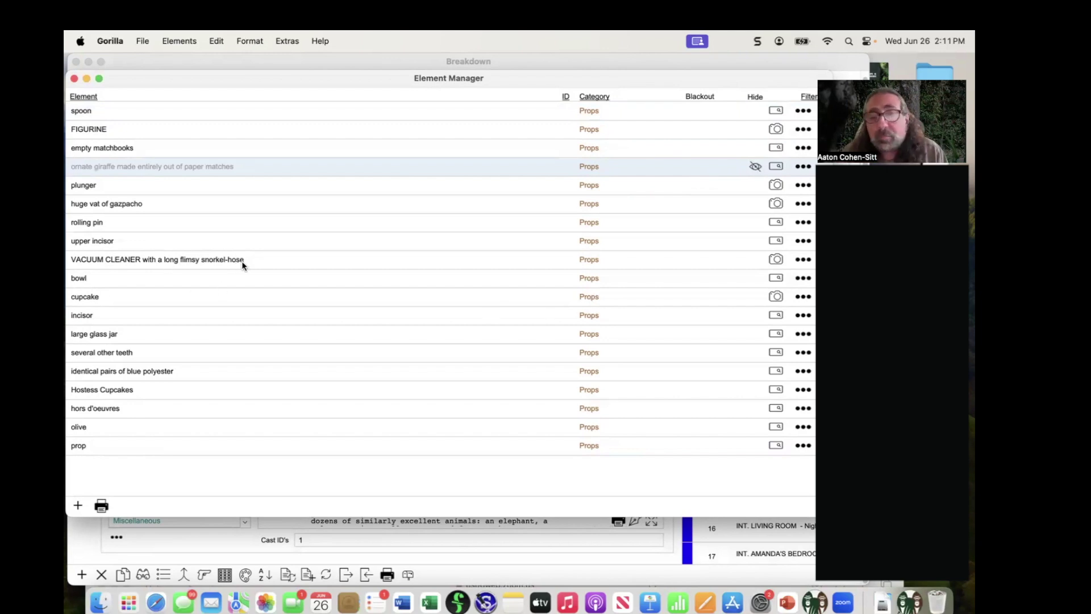
{"action": "left_click", "coordinate": [753, 260]}
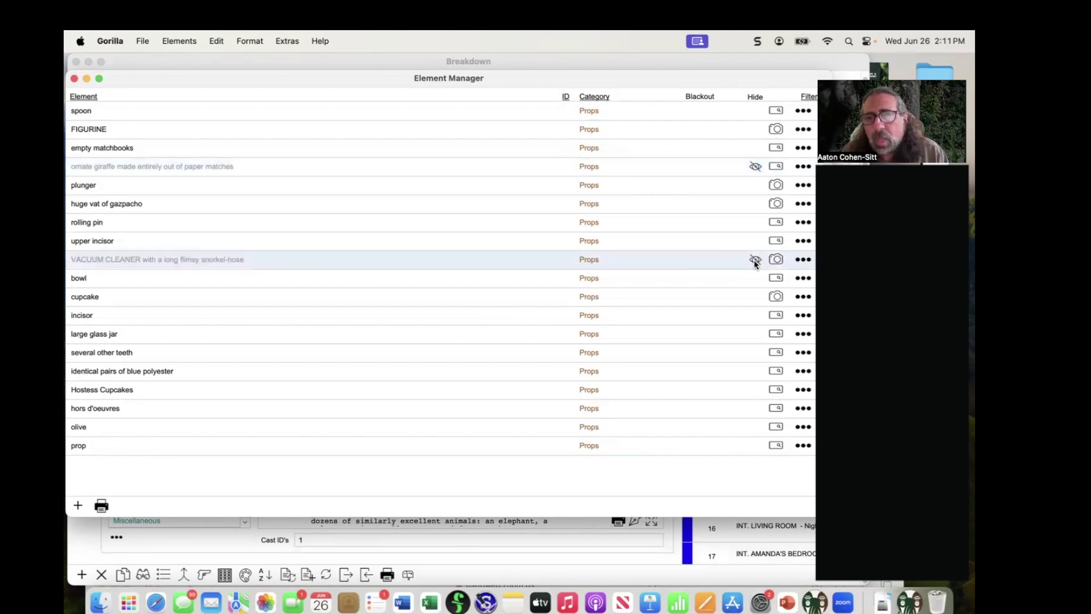
Step: Close the Element Manager and open the Props element list from the breakdown sheet to check for the hidden props
{"action": "left_click", "coordinate": [231, 67]}
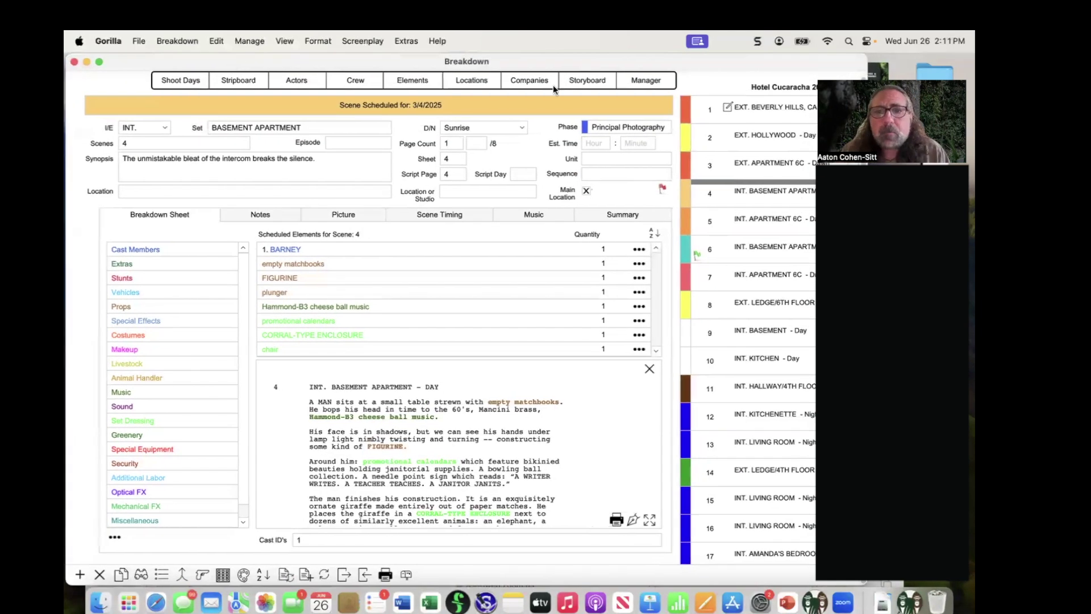
{"action": "left_click_drag", "start_coordinate": [669, 60], "coordinate": [669, 132]}
{"action": "left_click", "coordinate": [419, 92]}
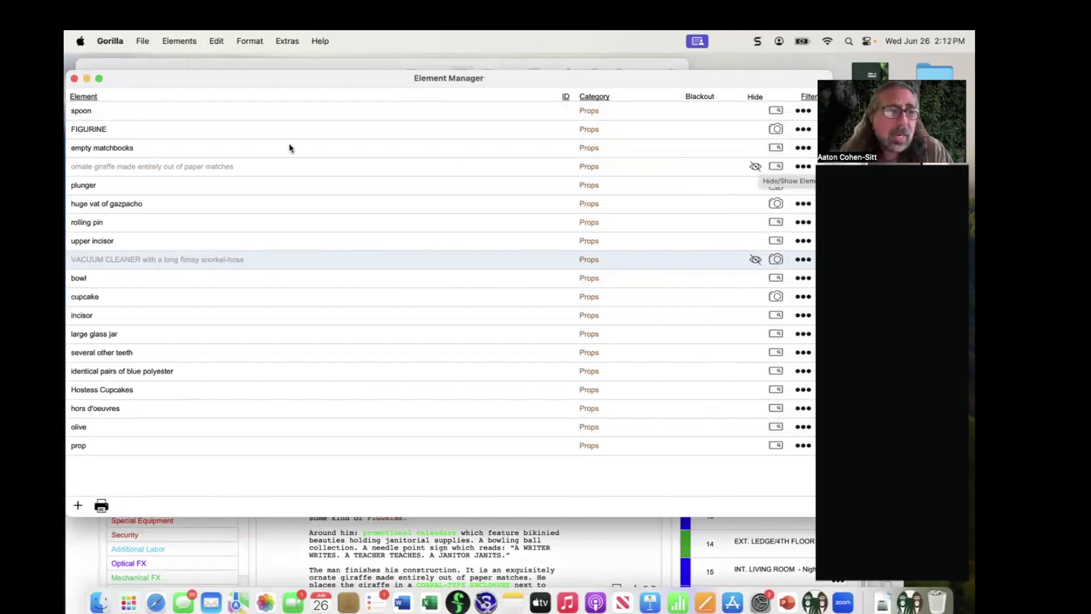
{"action": "left_click", "coordinate": [74, 79]}
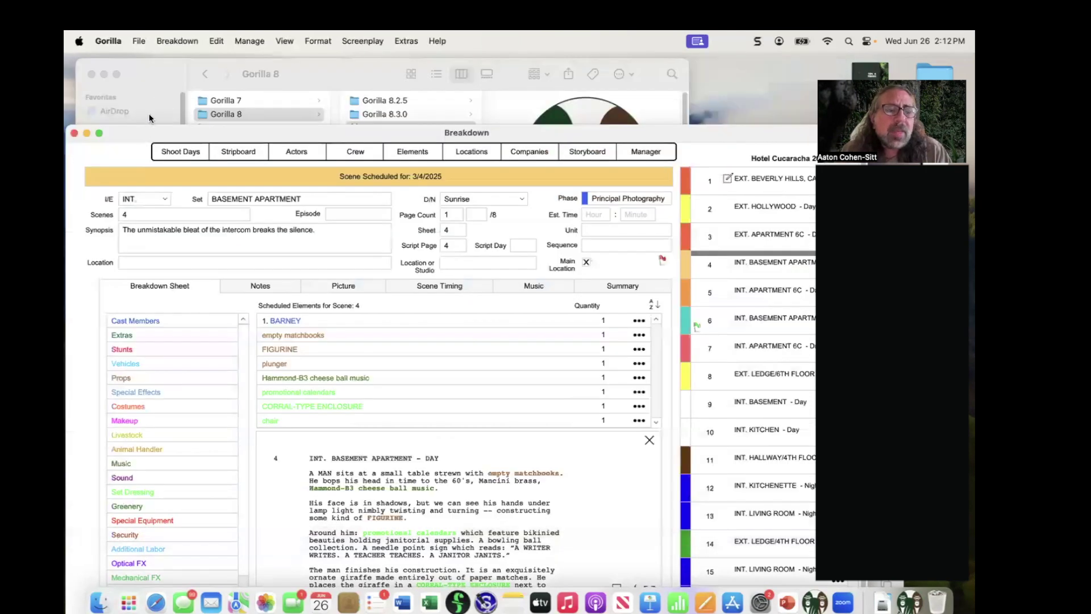
{"action": "left_click_drag", "start_coordinate": [147, 134], "coordinate": [149, 64]}
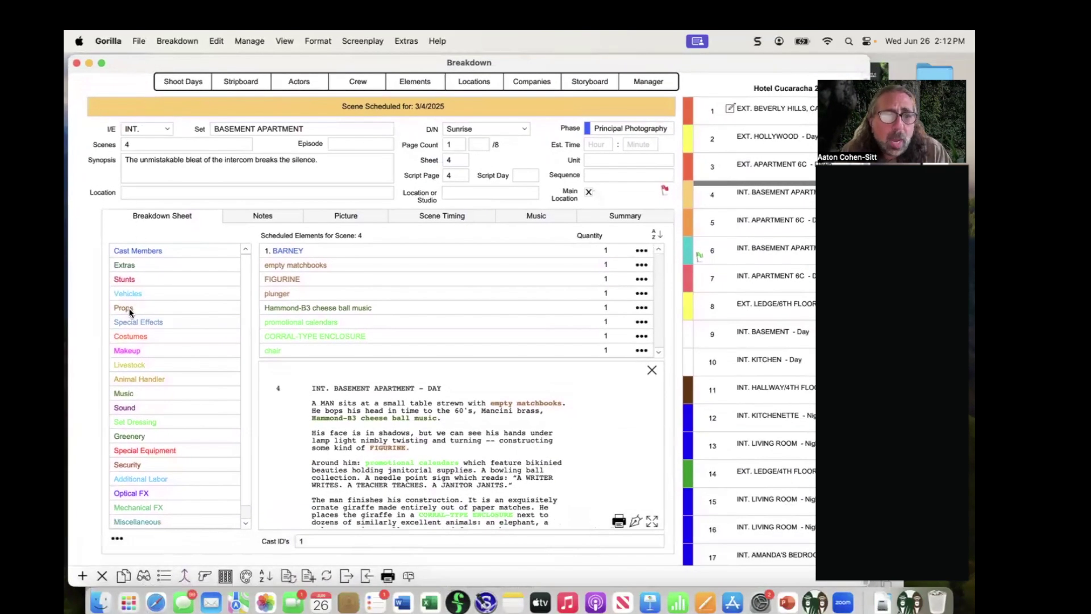
{"action": "double_click", "coordinate": [130, 309]}
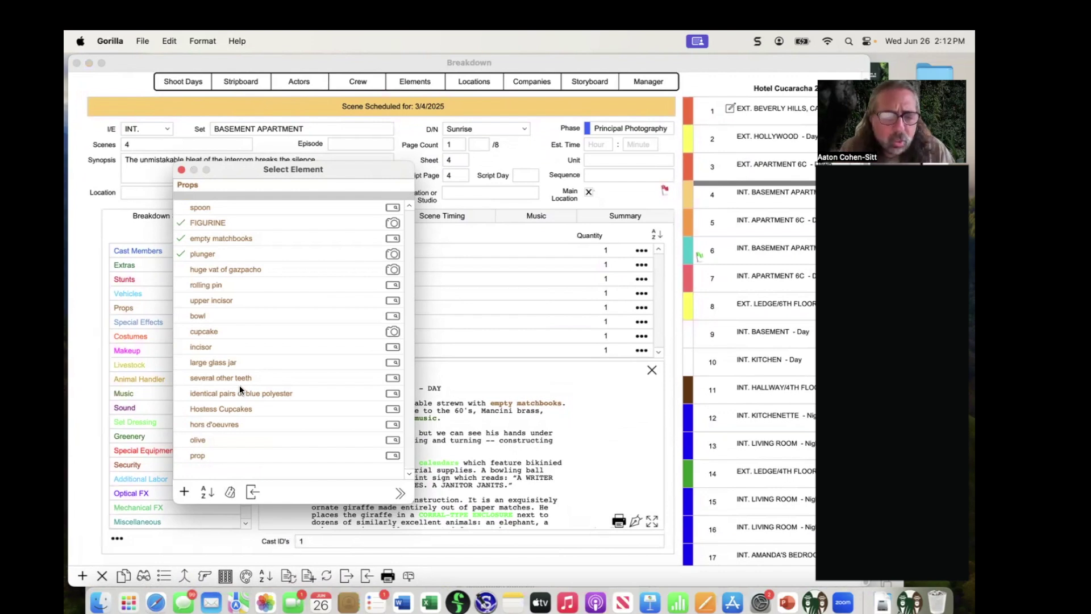
Step: Advance the PowerPoint slide show to tip #7, Filter Elements, and return to Gorilla to close the Props element list
{"action": "key", "text": "super+Tab"}
{"action": "key", "text": "Right"}
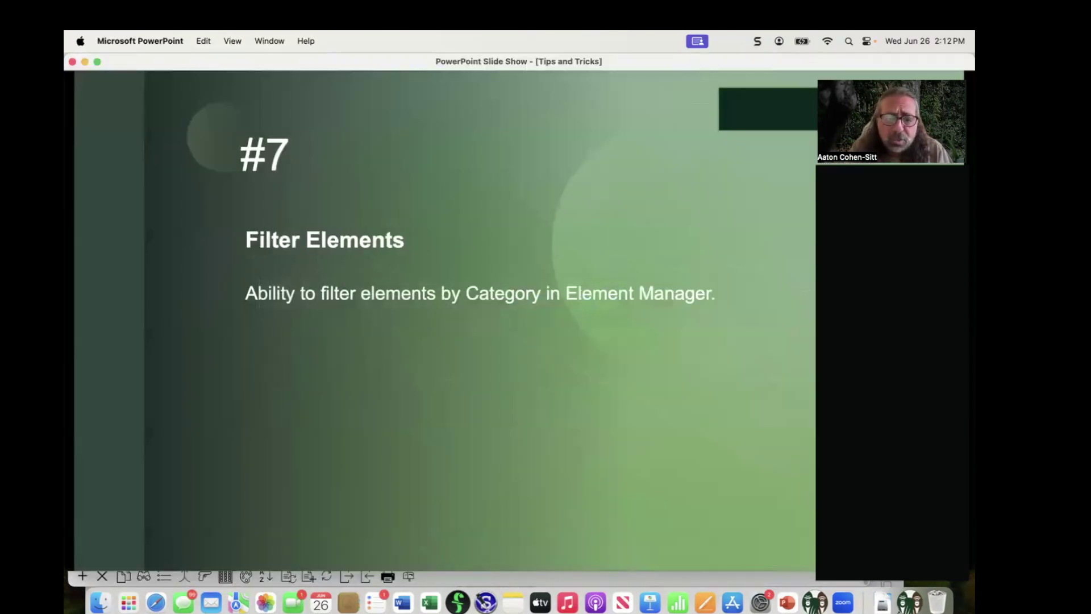
{"action": "key", "text": "super+Tab"}
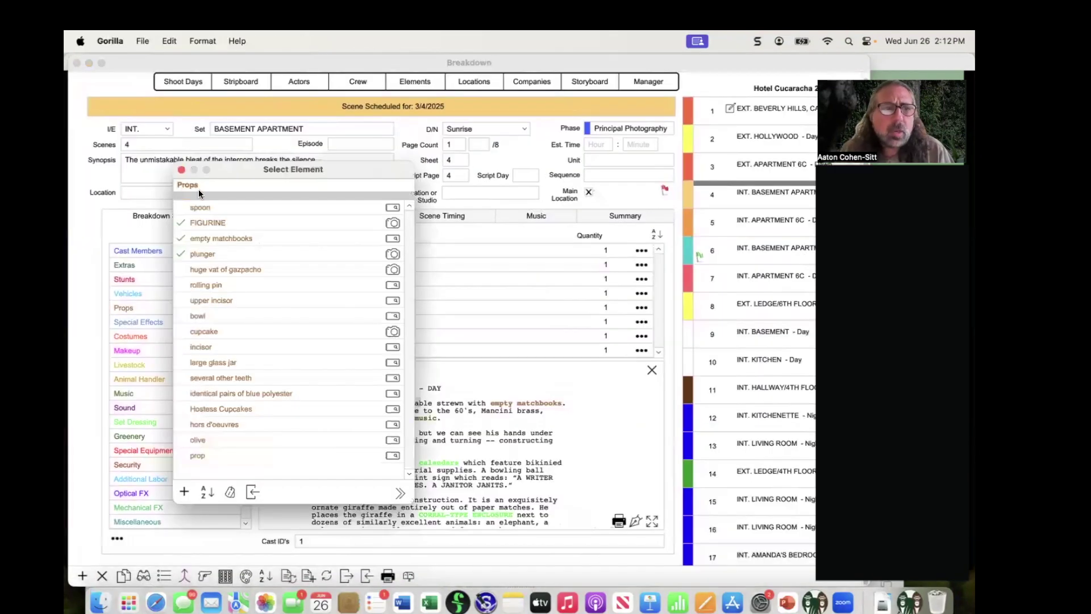
{"action": "left_click", "coordinate": [182, 170]}
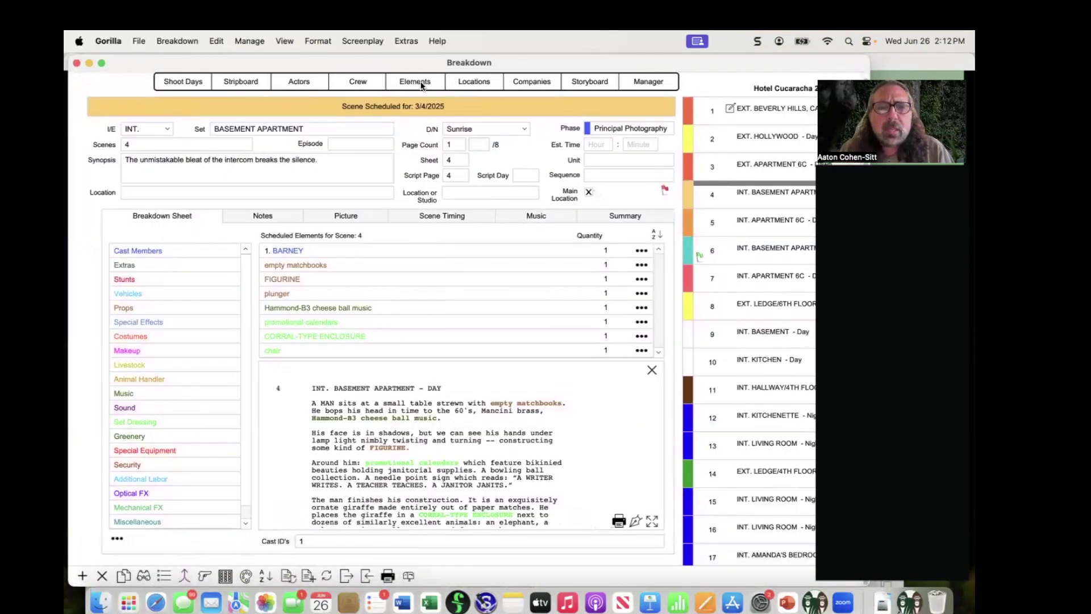
{"action": "left_click", "coordinate": [421, 83]}
{"action": "left_click_drag", "start_coordinate": [487, 60], "coordinate": [484, 58]}
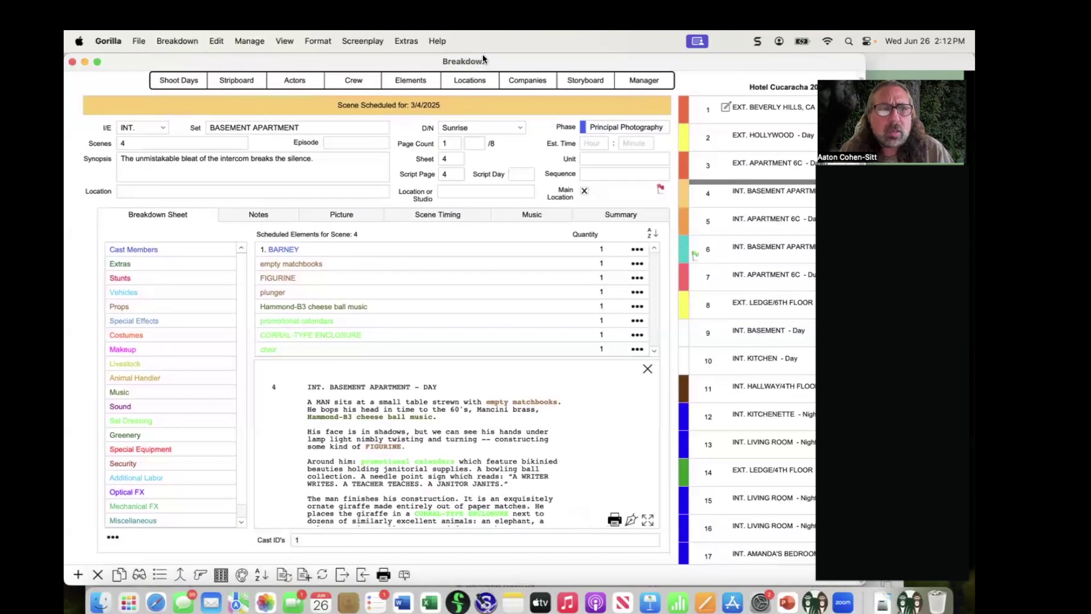
{"action": "key", "text": "super+Tab"}
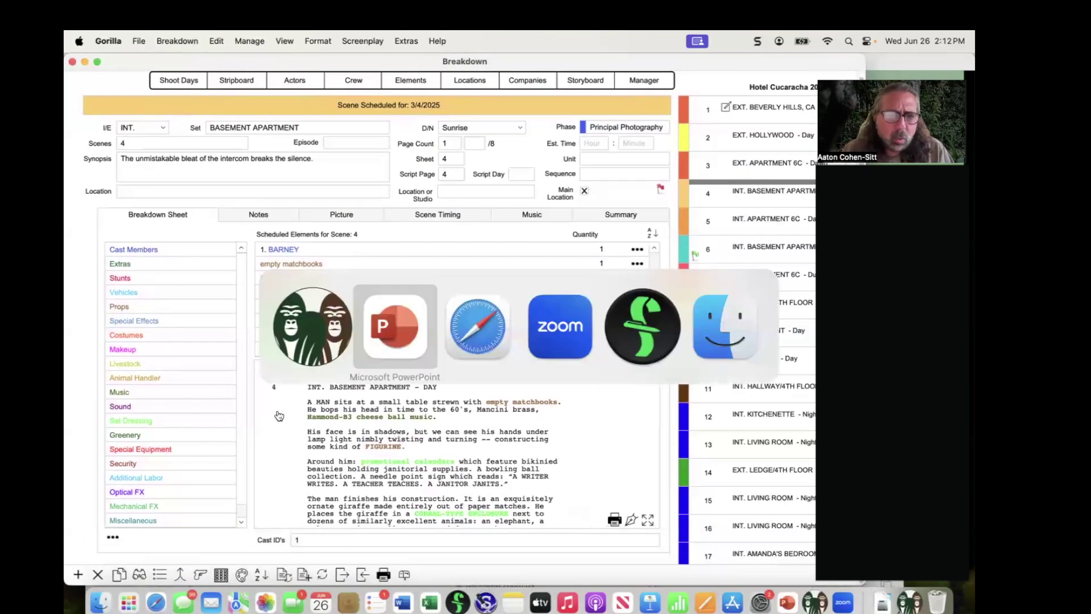
{"action": "left_click", "coordinate": [394, 332]}
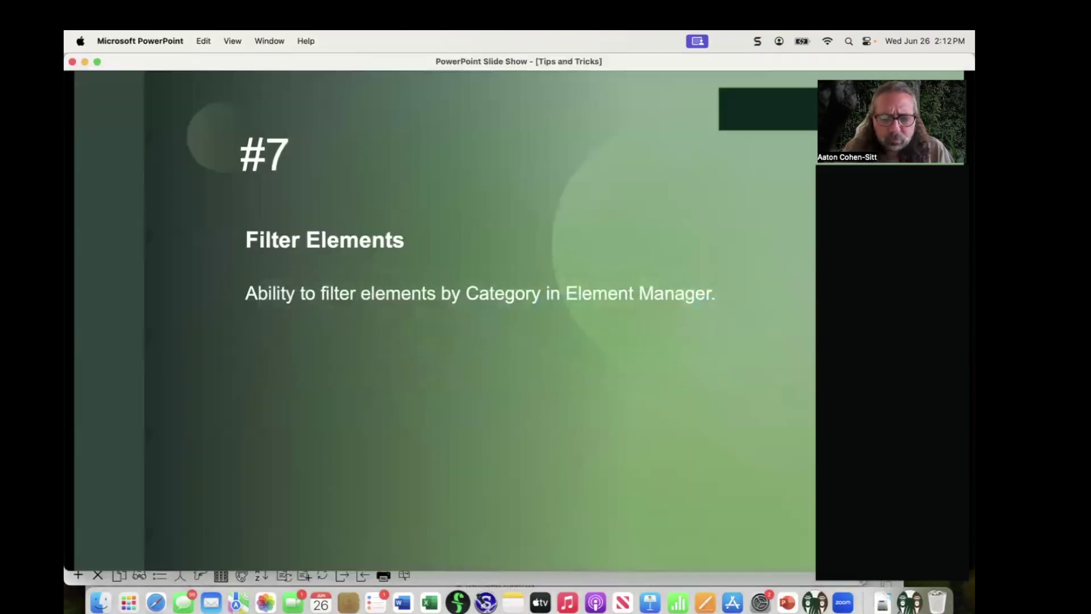
Step: Switch to Gorilla, open the Element Manager, and try to filter the elements by the Makeup category
{"action": "key", "text": "super+Tab"}
{"action": "left_click", "coordinate": [408, 80]}
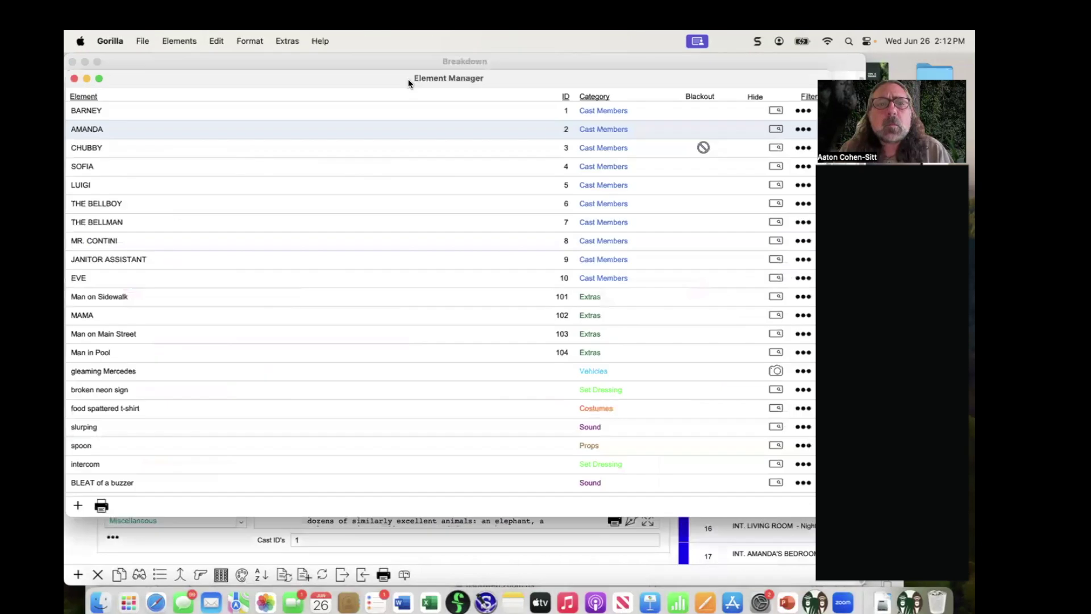
{"action": "left_click_drag", "start_coordinate": [348, 83], "coordinate": [352, 92]}
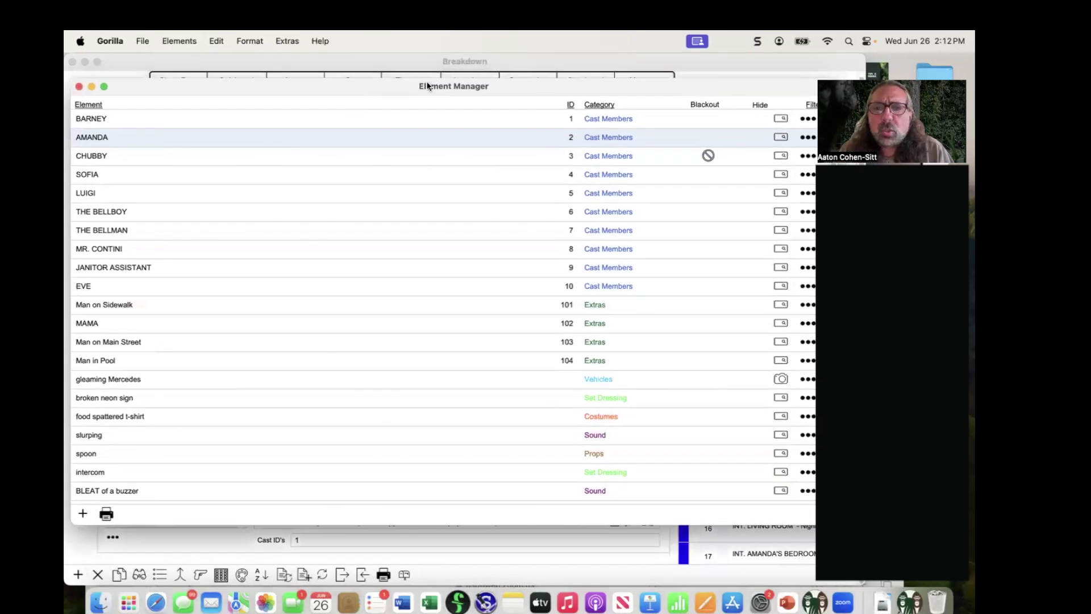
{"action": "left_click", "coordinate": [809, 107]}
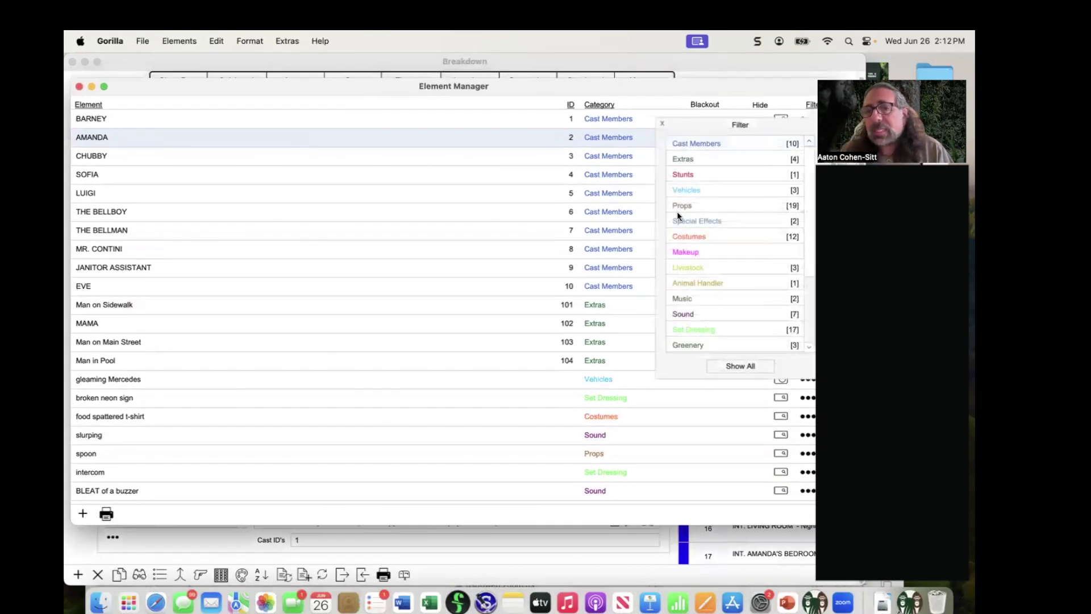
{"action": "left_click", "coordinate": [676, 247]}
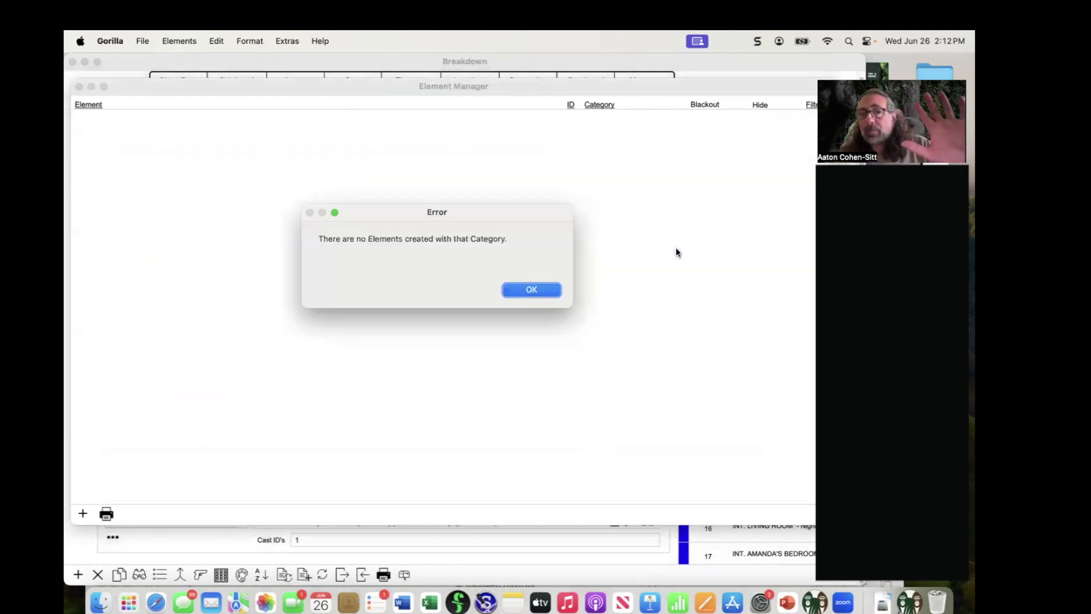
{"action": "left_click", "coordinate": [553, 291]}
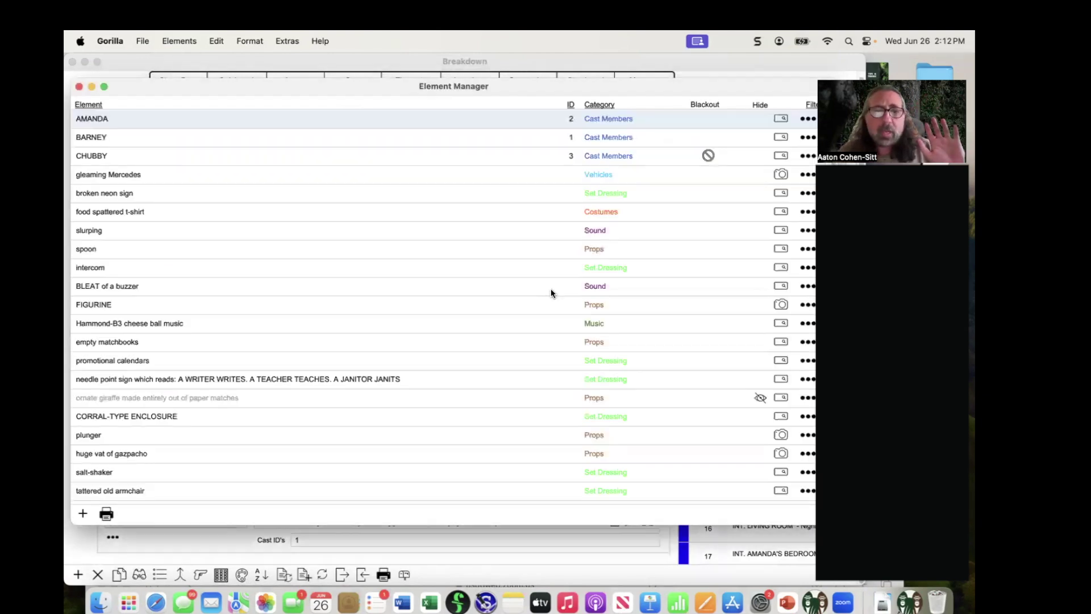
Step: Filter the Element Manager by the Set Dressing category and sort the list by element name
{"action": "left_click", "coordinate": [811, 107]}
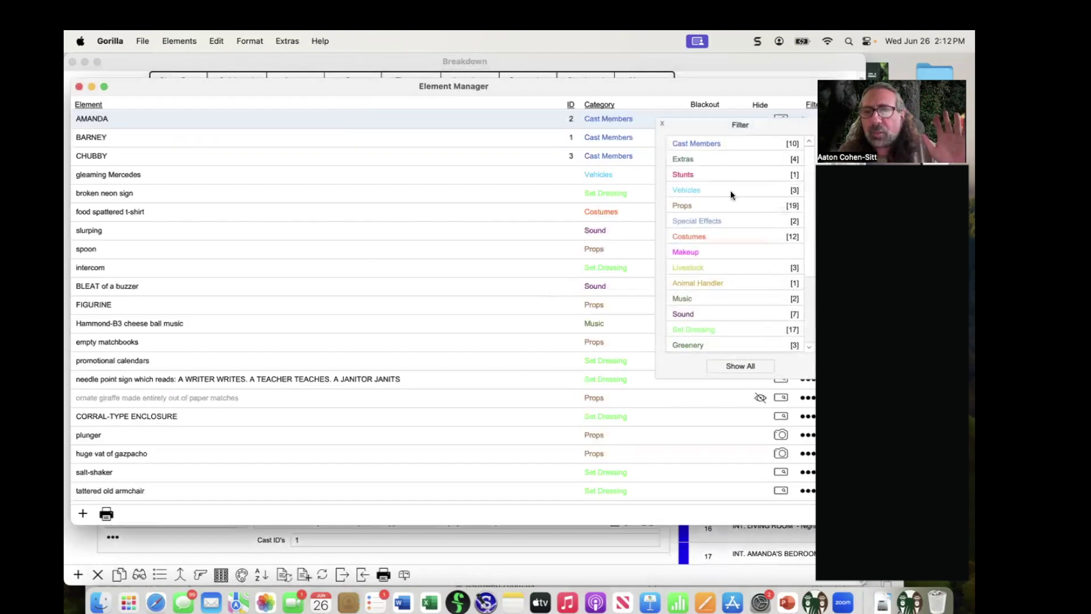
{"action": "left_click", "coordinate": [676, 329]}
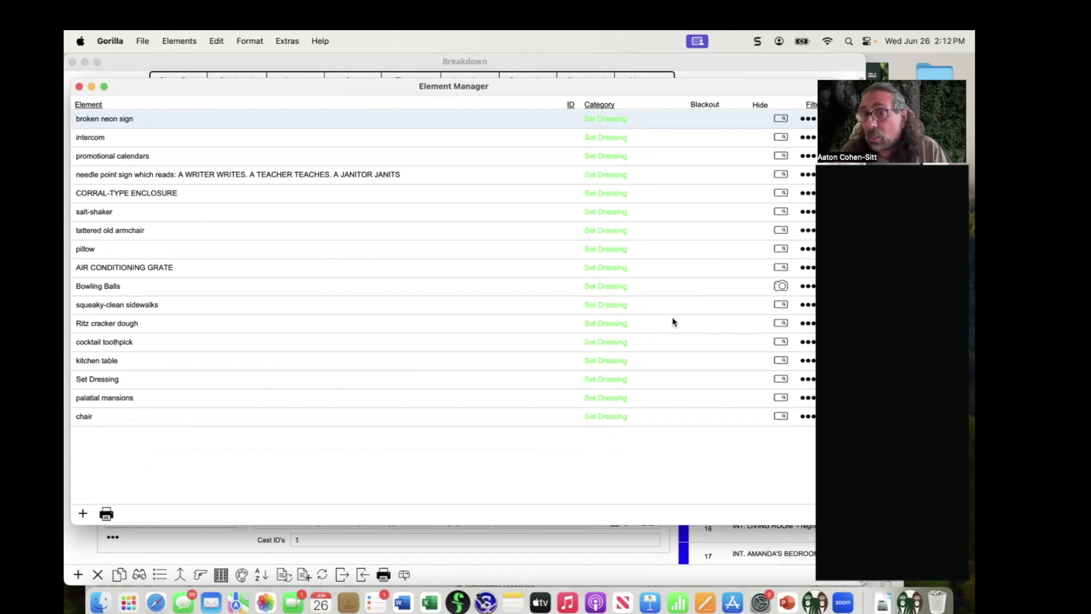
{"action": "left_click", "coordinate": [90, 105]}
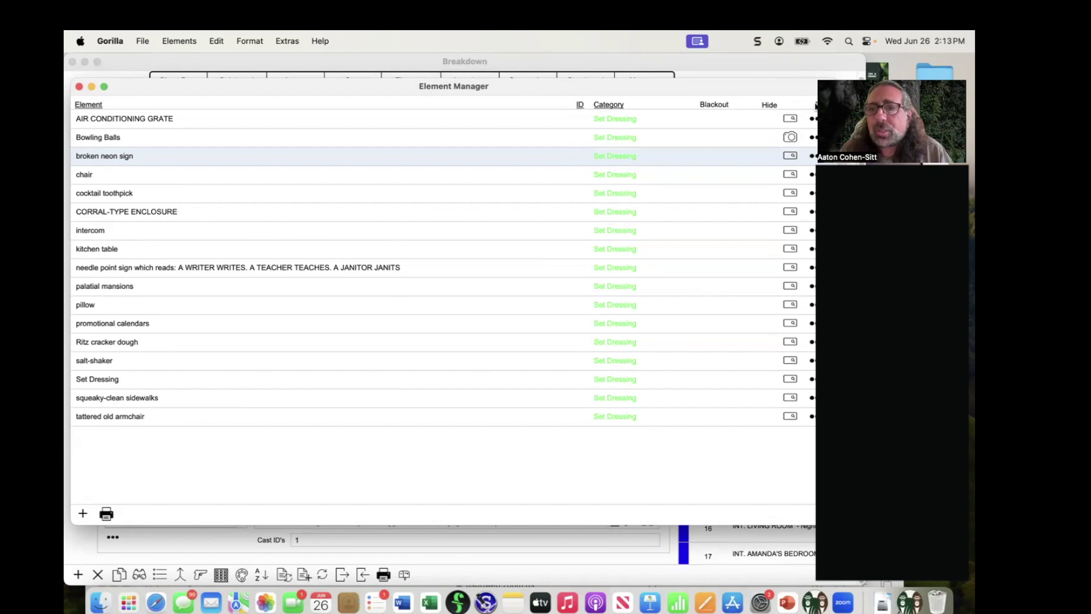
Step: Filter the Element Manager by Cast Members and sort the list by ID with the Cast Members First option
{"action": "left_click", "coordinate": [737, 107]}
{"action": "left_click", "coordinate": [717, 143]}
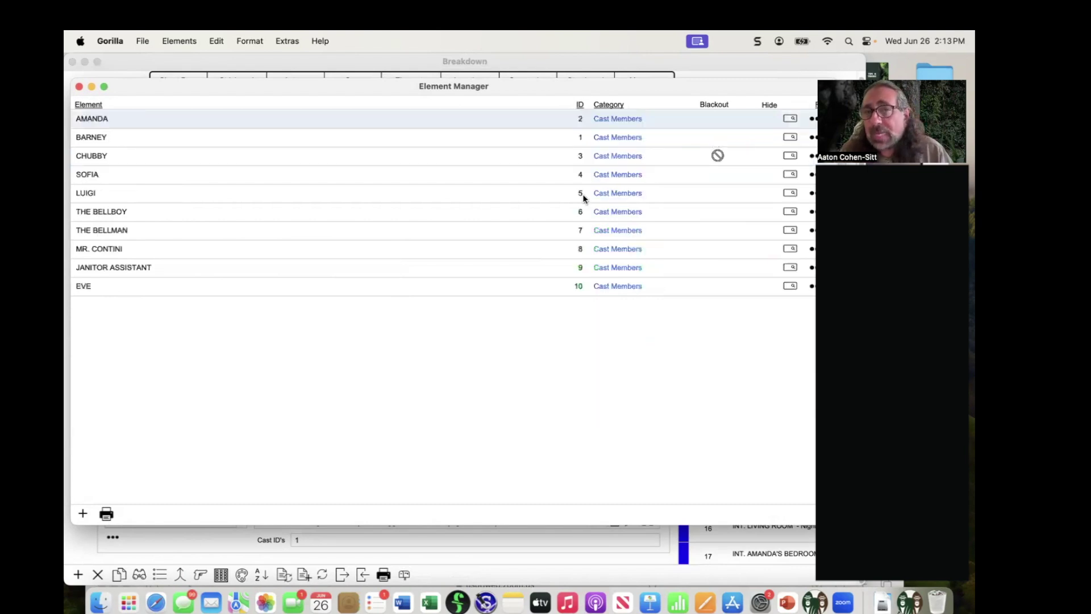
{"action": "left_click", "coordinate": [580, 104]}
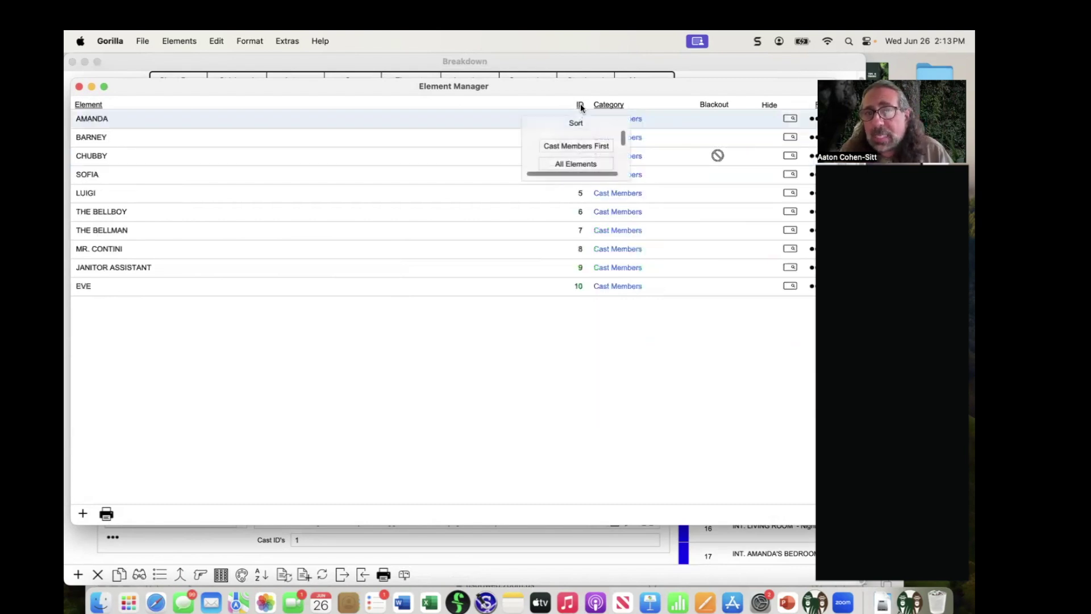
{"action": "left_click", "coordinate": [563, 148]}
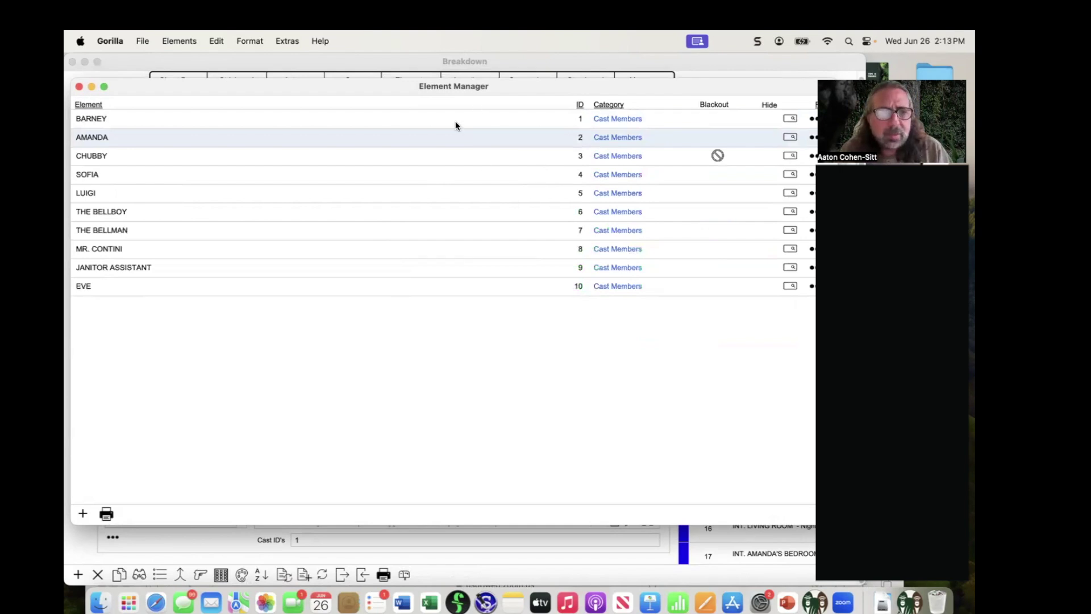
Step: Advance the PowerPoint slide show to tip #8, Find Elements, then Delete Found Set or Modify, and return to Gorilla
{"action": "key", "text": "super+Tab"}
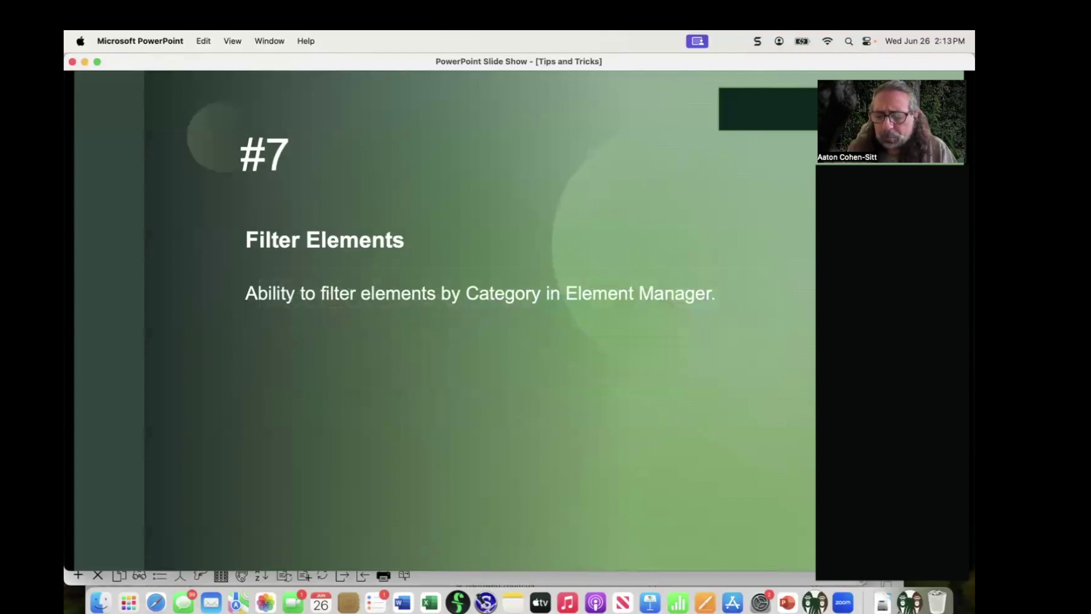
{"action": "key", "text": "Right"}
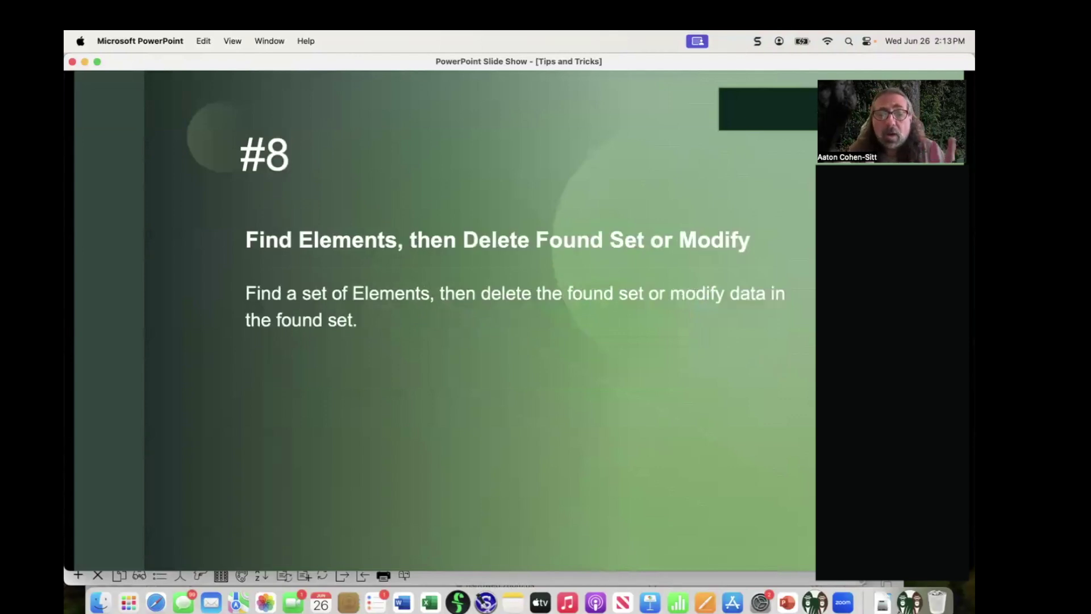
{"action": "key", "text": "super+Tab"}
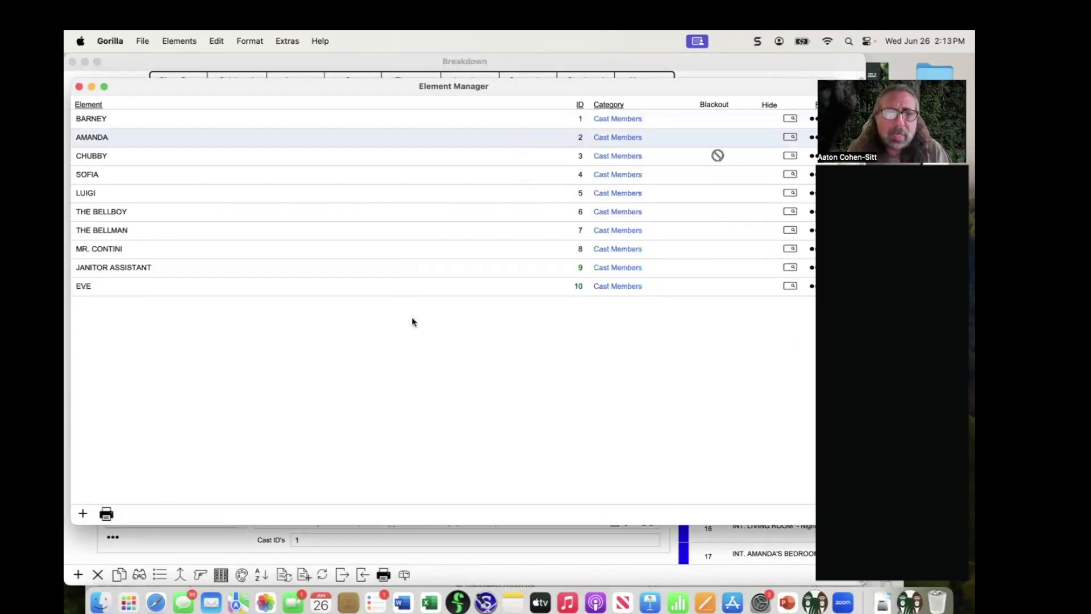
Step: Clear the Cast Members filter in the Element Manager so it lists all elements
{"action": "left_click_drag", "start_coordinate": [244, 91], "coordinate": [248, 92]}
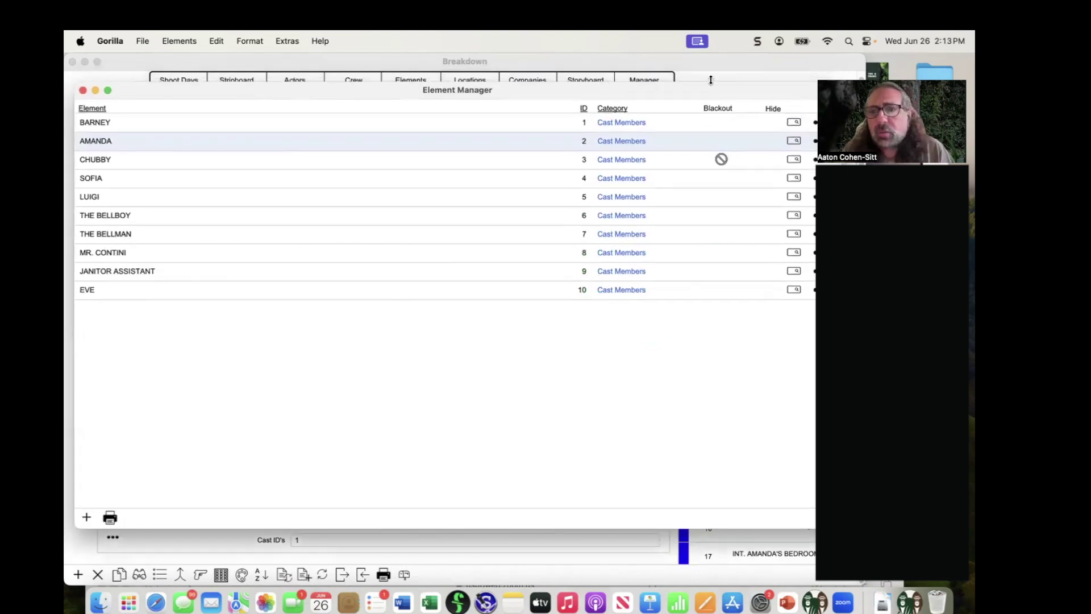
{"action": "left_click_drag", "start_coordinate": [758, 84], "coordinate": [750, 79]}
{"action": "left_click", "coordinate": [814, 105]}
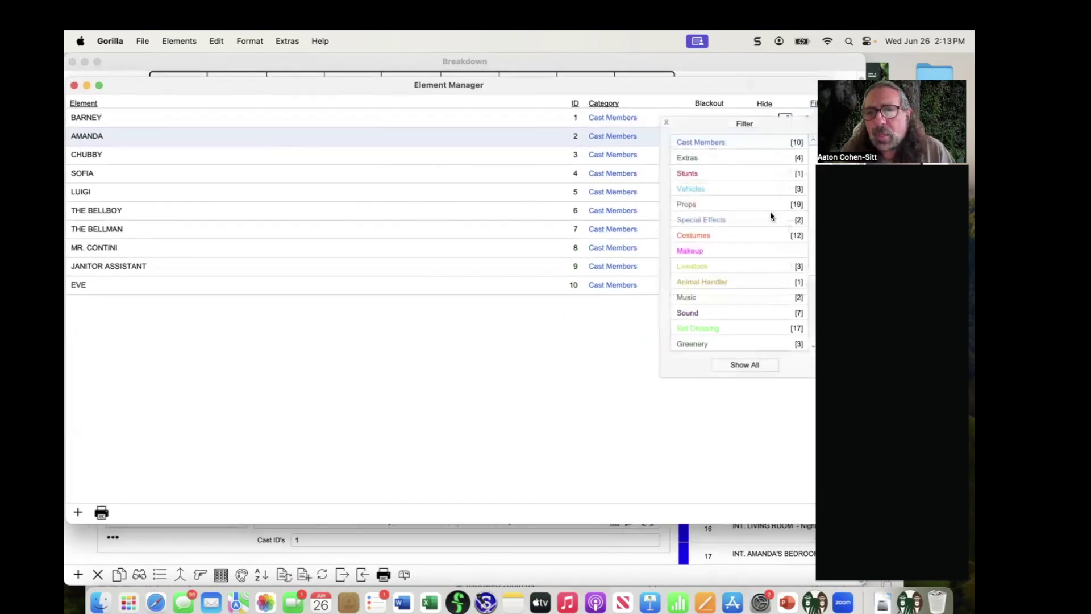
{"action": "left_click", "coordinate": [732, 360]}
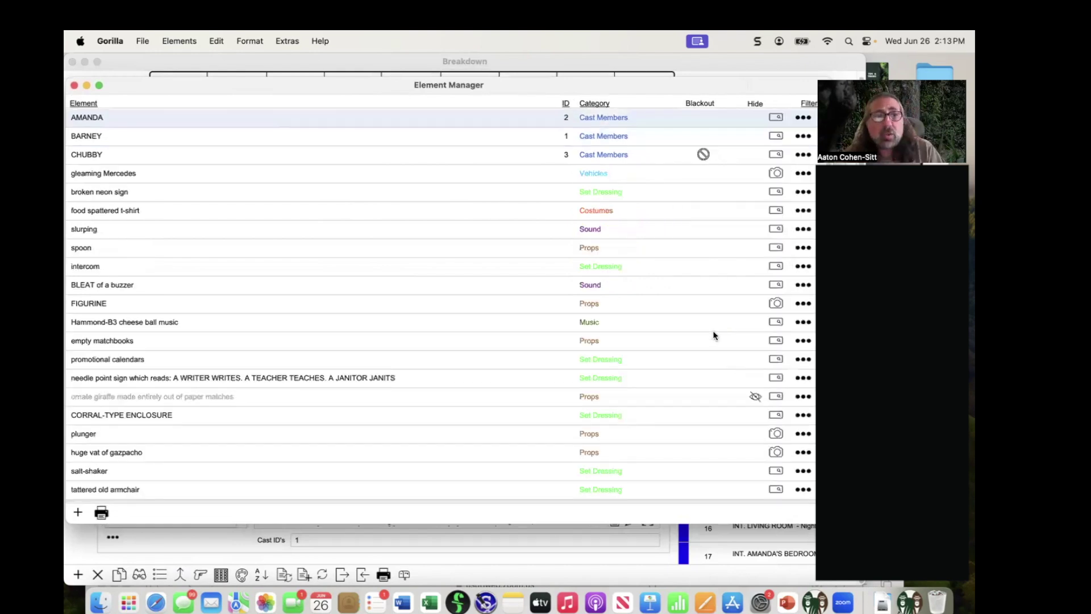
{"action": "left_click_drag", "start_coordinate": [309, 87], "coordinate": [325, 92]}
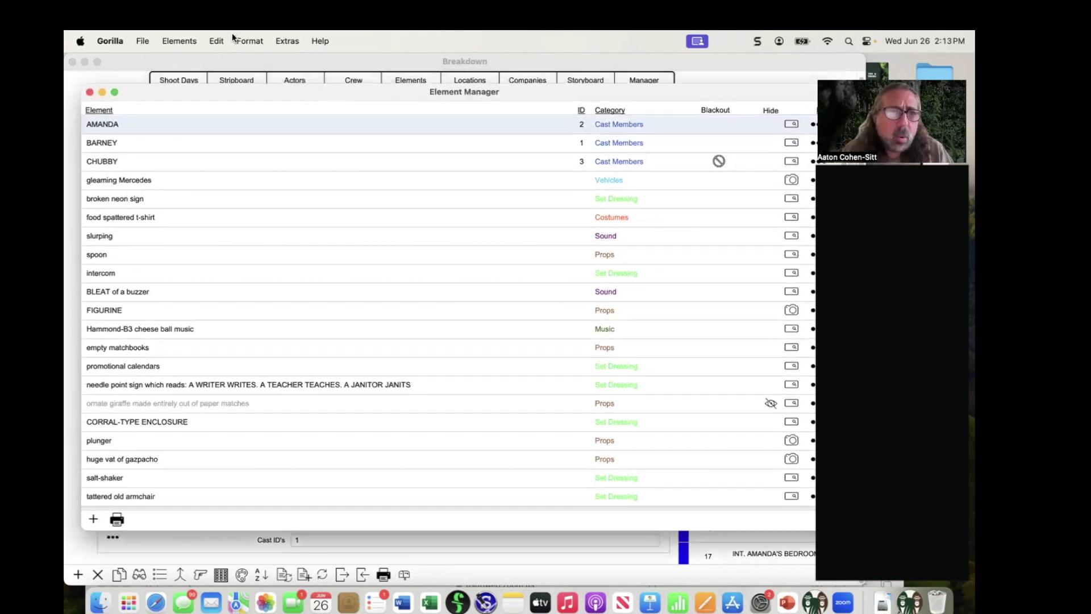
Step: Find all elements that belong to the Costumes category
{"action": "left_click", "coordinate": [179, 39]}
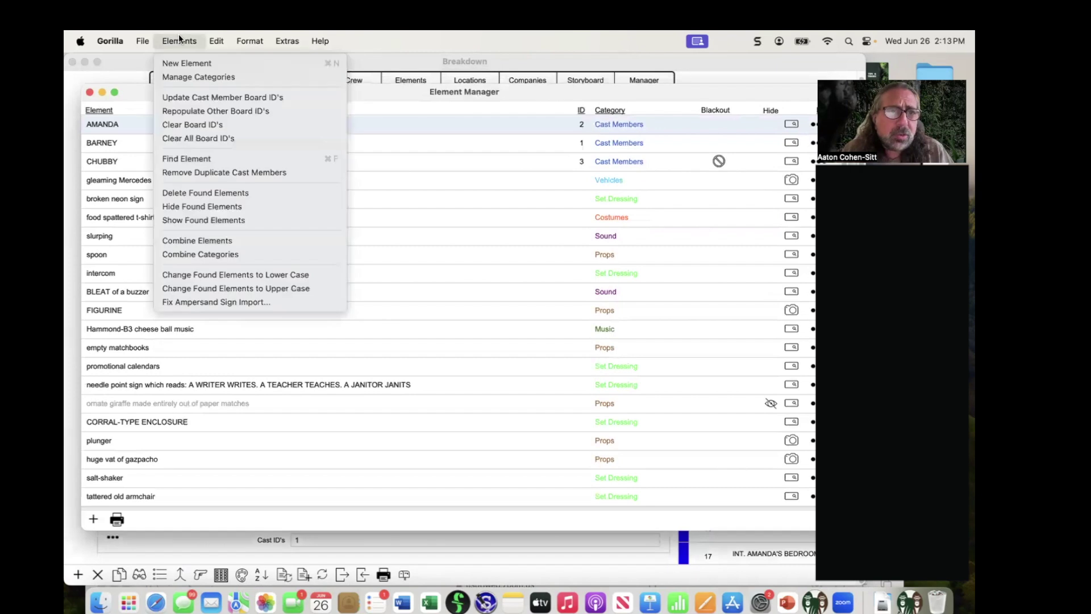
{"action": "left_click", "coordinate": [213, 160]}
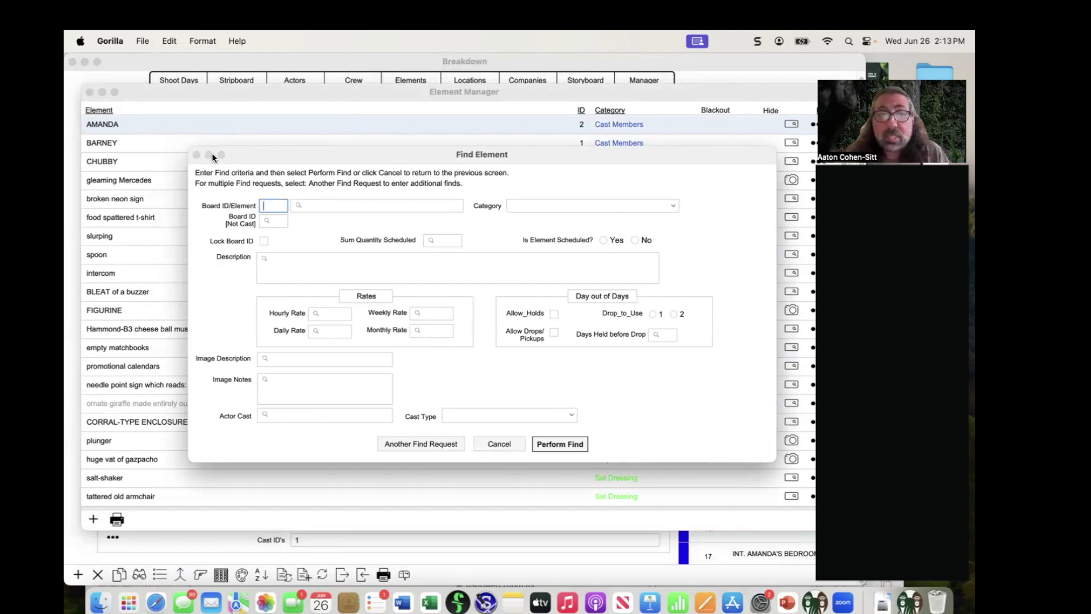
{"action": "left_click", "coordinate": [531, 205]}
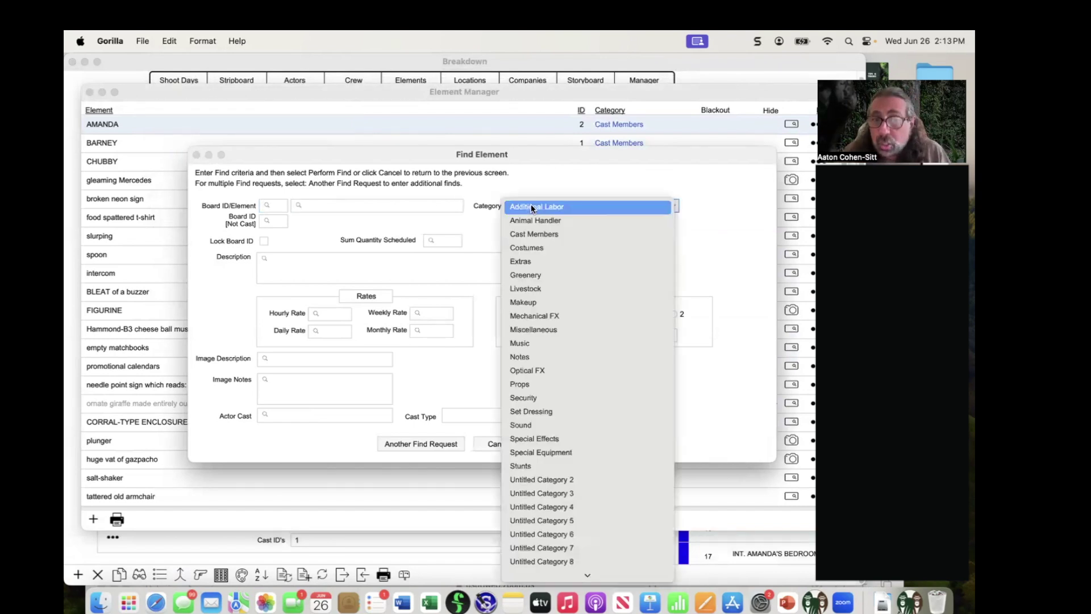
{"action": "left_click", "coordinate": [526, 247]}
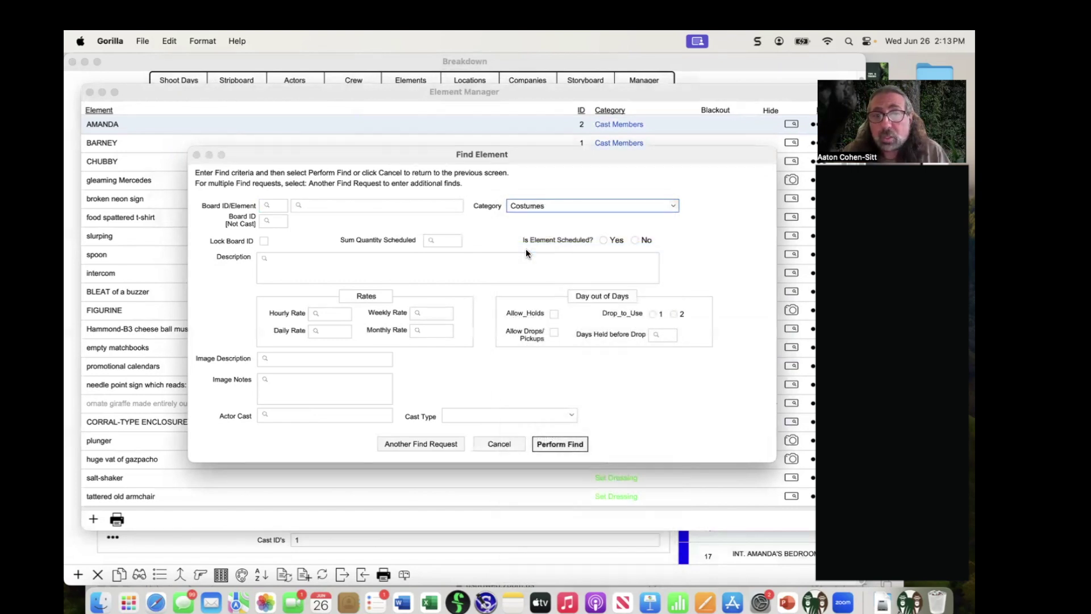
{"action": "left_click", "coordinate": [565, 442]}
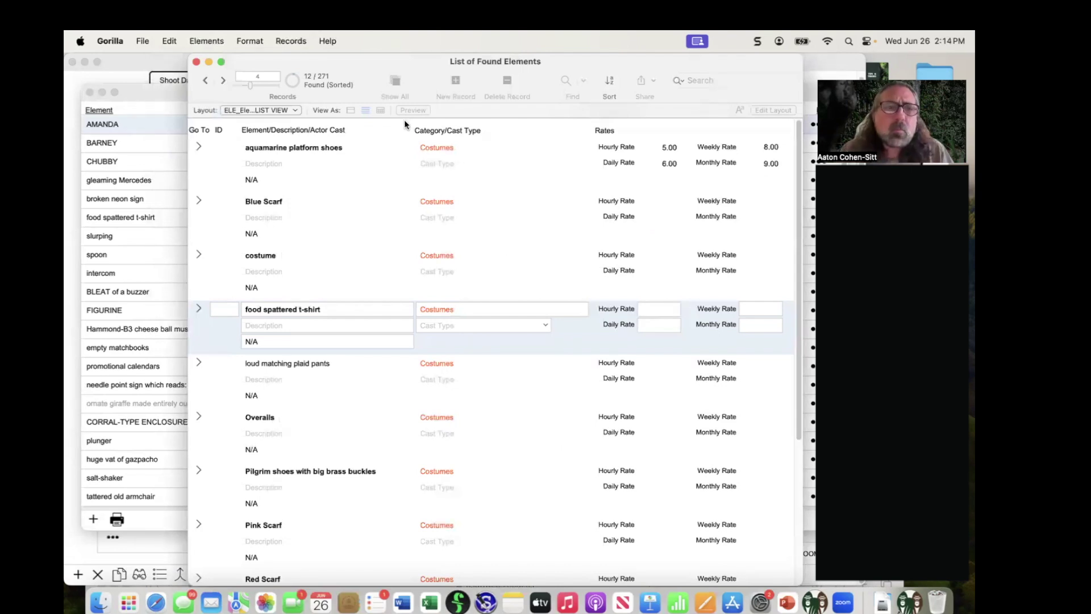
{"action": "left_click_drag", "start_coordinate": [382, 63], "coordinate": [360, 61]}
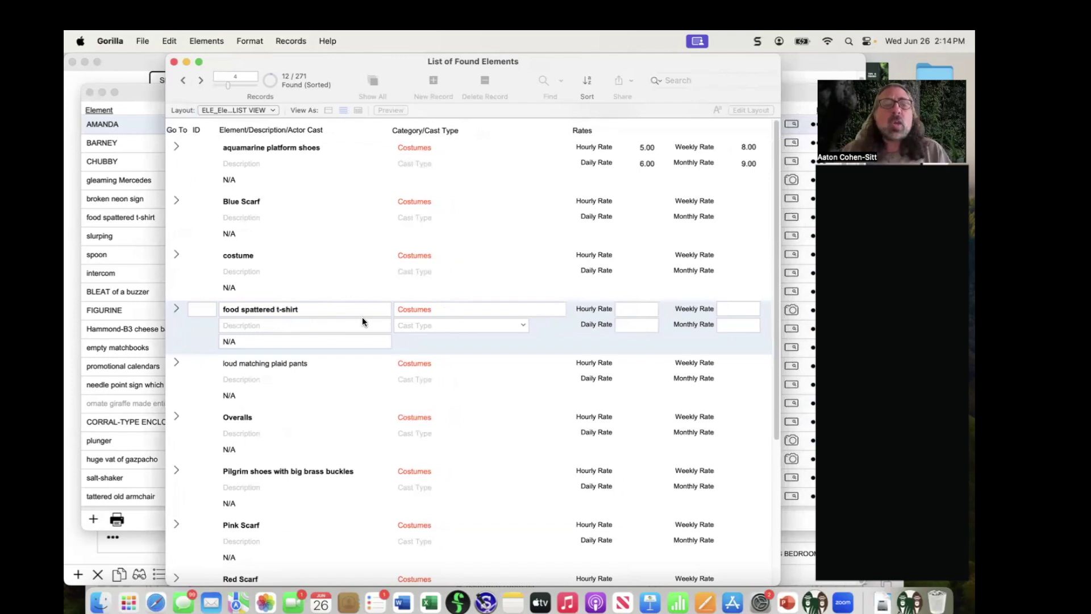
Step: Open the Blue Scarf element's details from the found list and close them again
{"action": "left_click", "coordinate": [176, 203]}
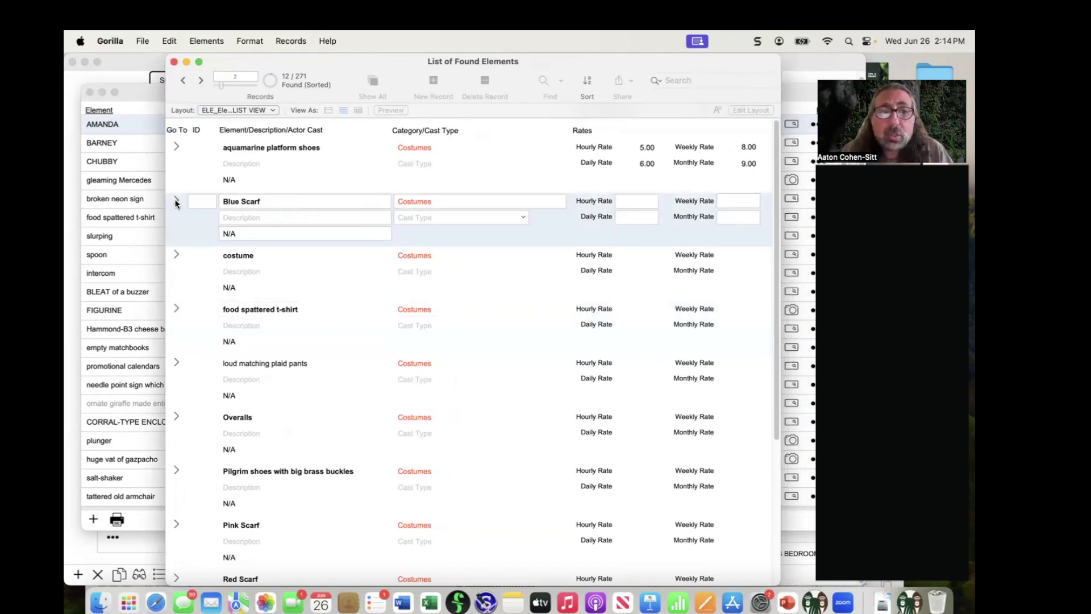
{"action": "left_click", "coordinate": [176, 203]}
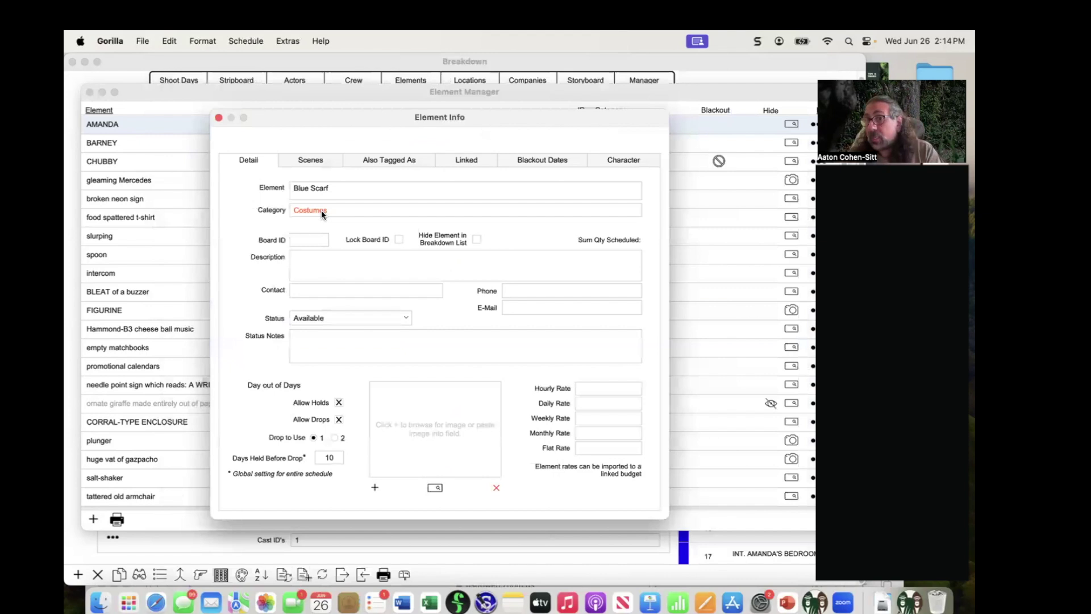
{"action": "left_click", "coordinate": [218, 117]}
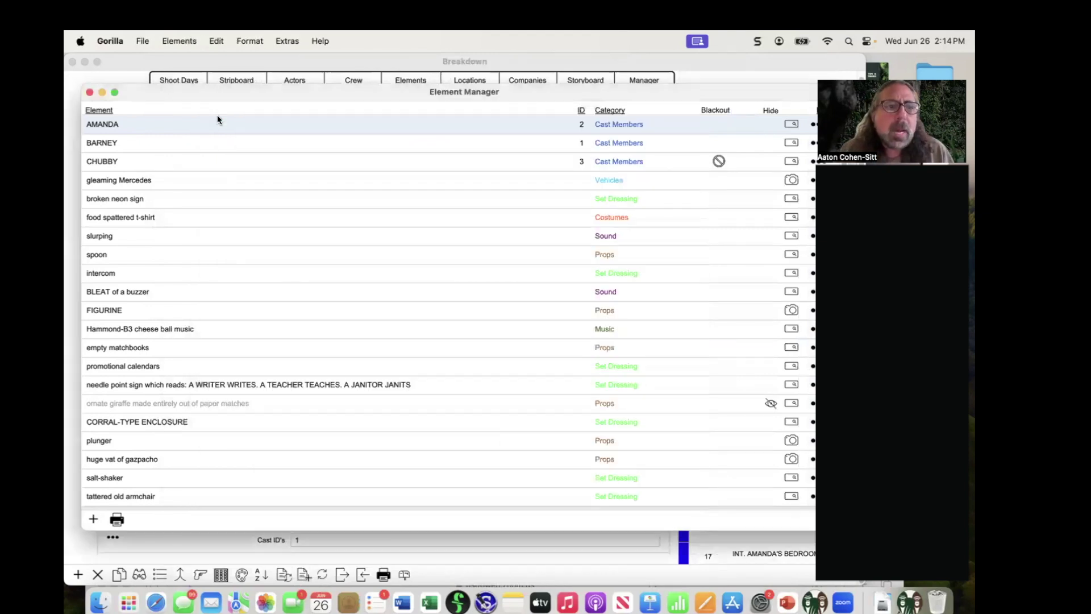
Step: Find elements whose name contains "pink", look over the found list, and close it
{"action": "key", "text": "super+f"}
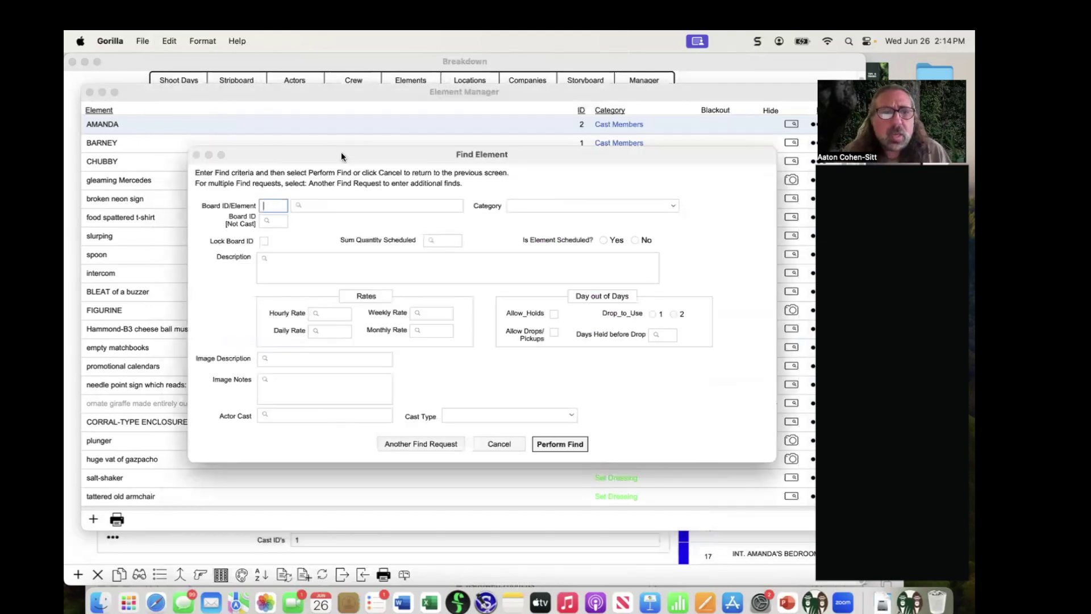
{"action": "left_click_drag", "start_coordinate": [340, 153], "coordinate": [331, 152]}
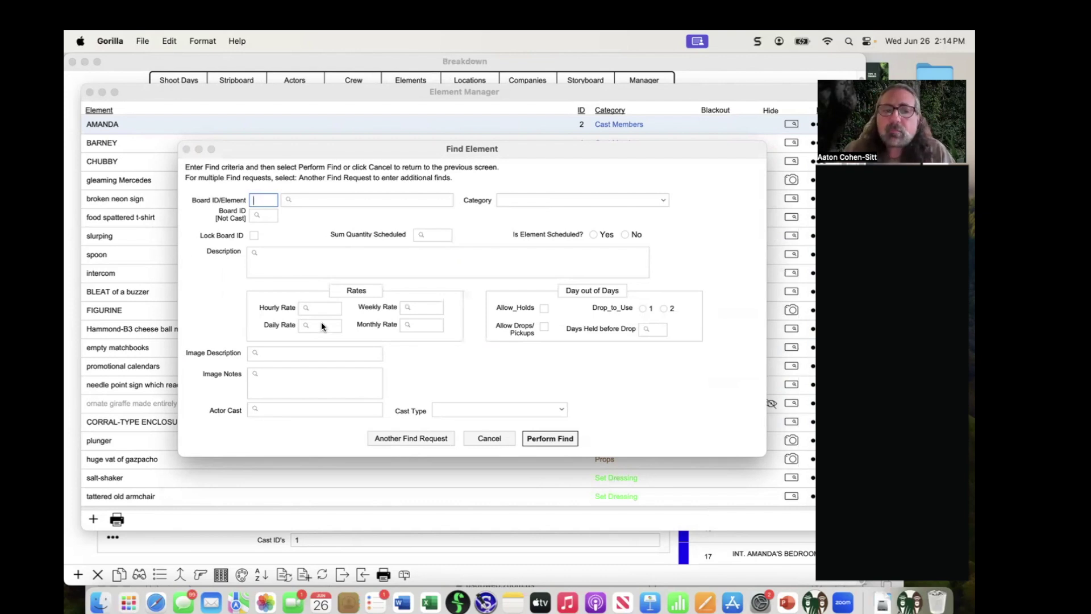
{"action": "left_click", "coordinate": [295, 198]}
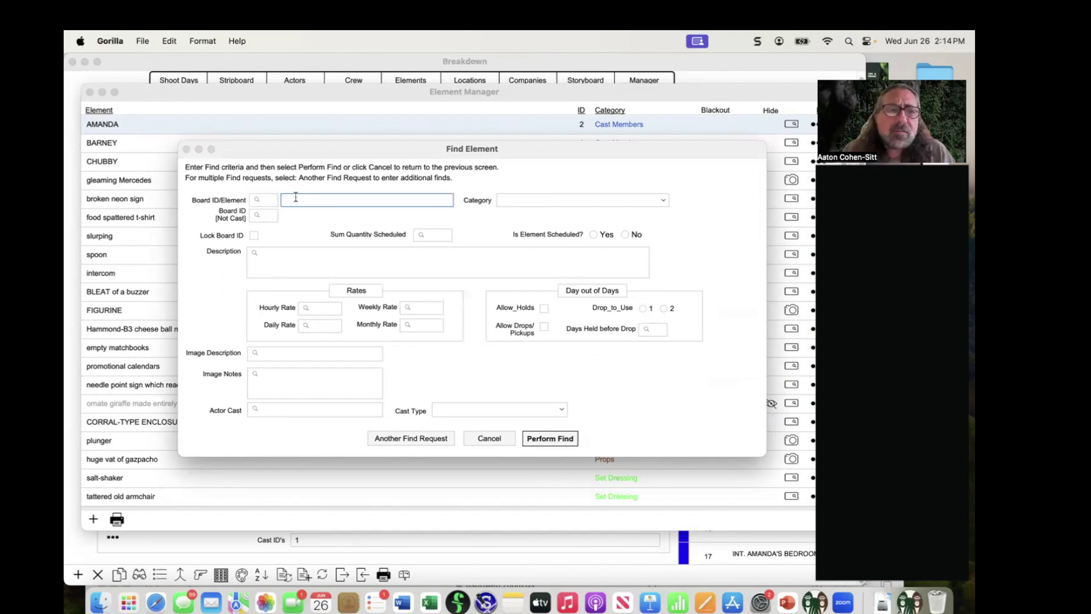
{"action": "type", "text": "pink"}
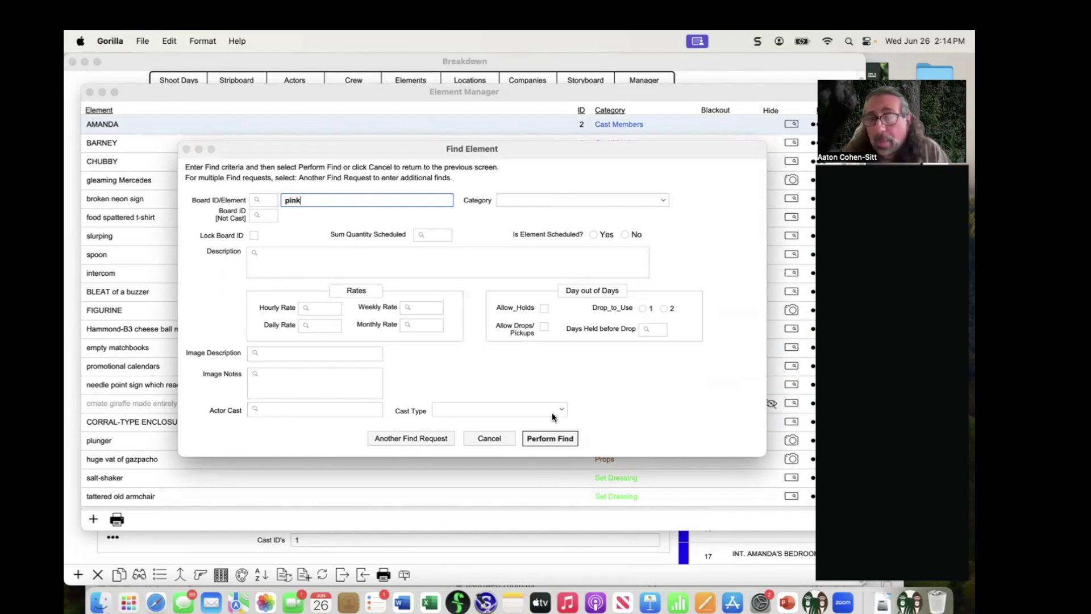
{"action": "left_click", "coordinate": [560, 439]}
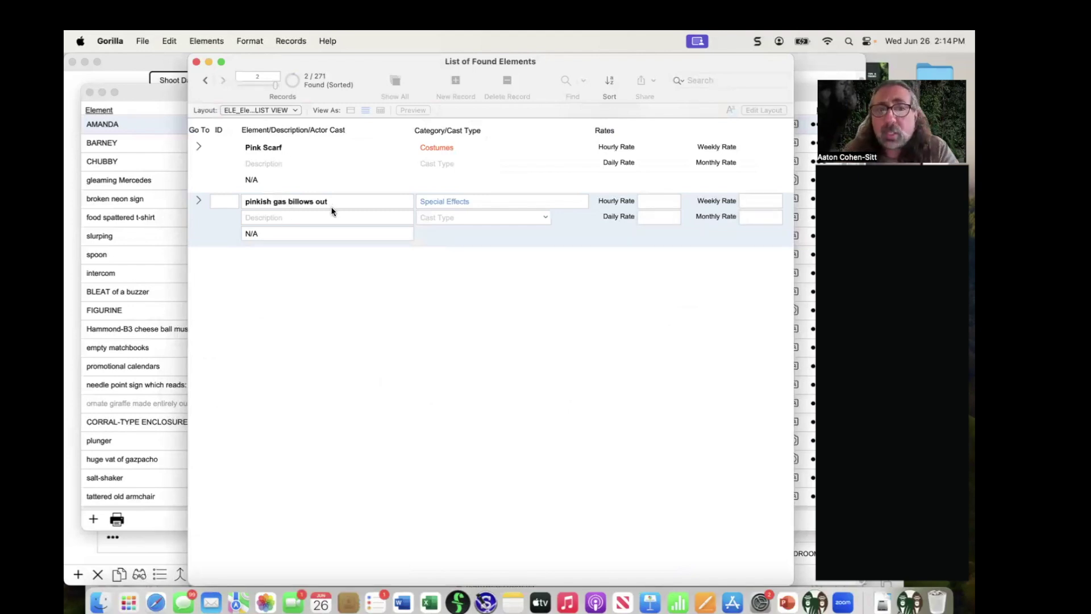
{"action": "left_click", "coordinate": [196, 62]}
Step: Perform a combined element find with two requests, one for "pink" and another for "plunger"
{"action": "key", "text": "super+f"}
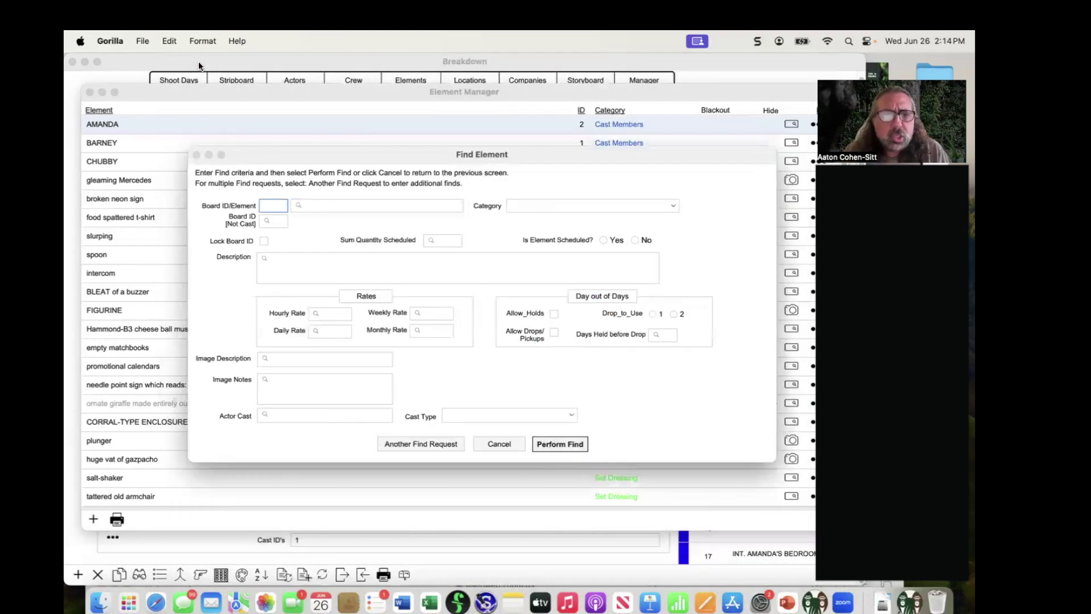
{"action": "left_click_drag", "start_coordinate": [340, 149], "coordinate": [326, 138]}
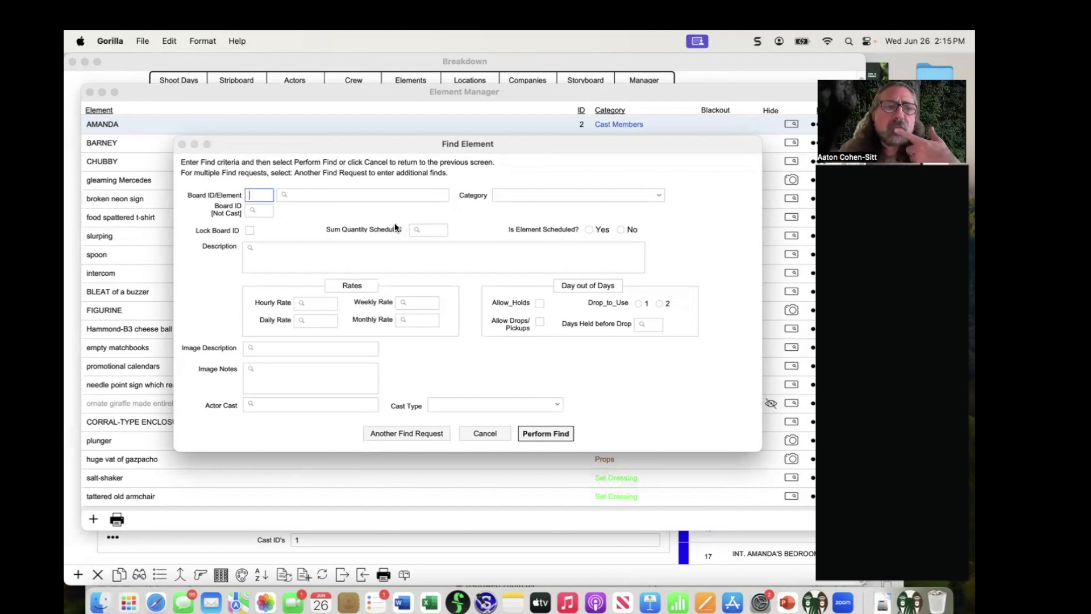
{"action": "left_click", "coordinate": [308, 196]}
{"action": "type", "text": "pink"}
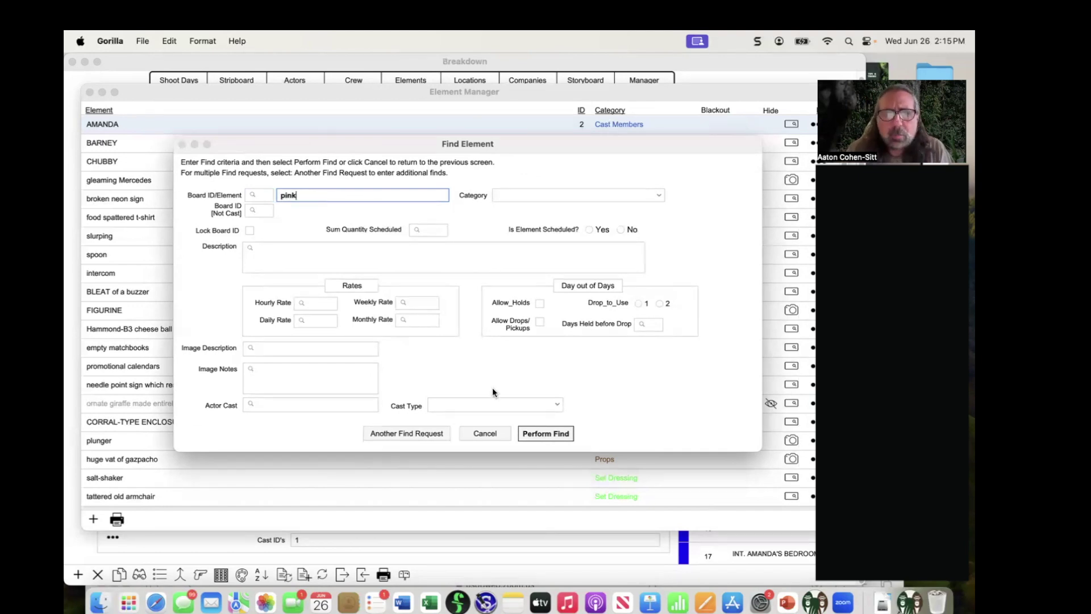
{"action": "left_click", "coordinate": [401, 433]}
{"action": "type", "text": "plunger"}
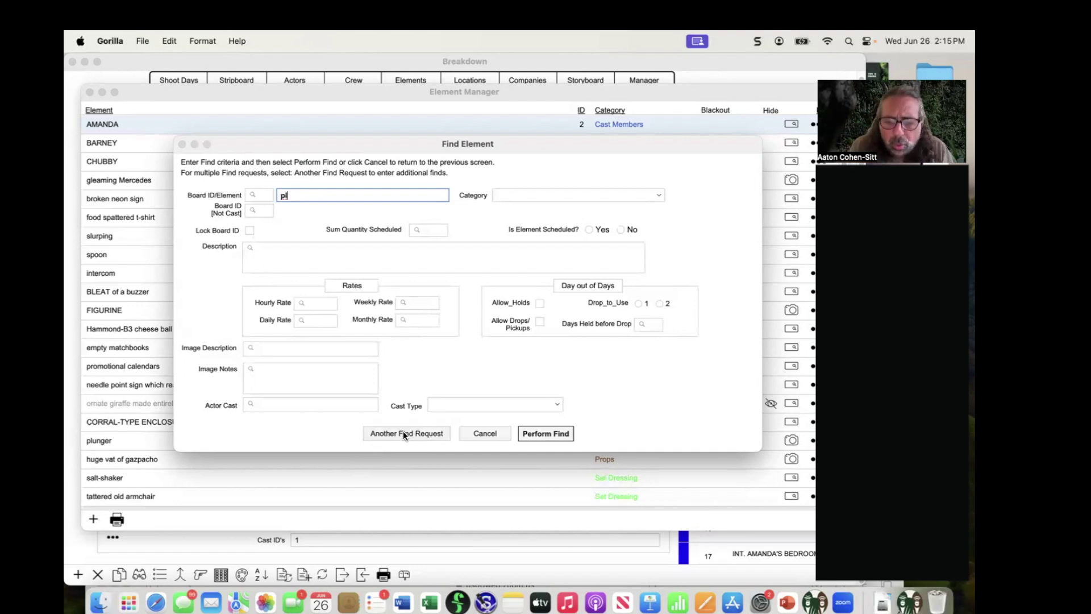
{"action": "left_click", "coordinate": [553, 434]}
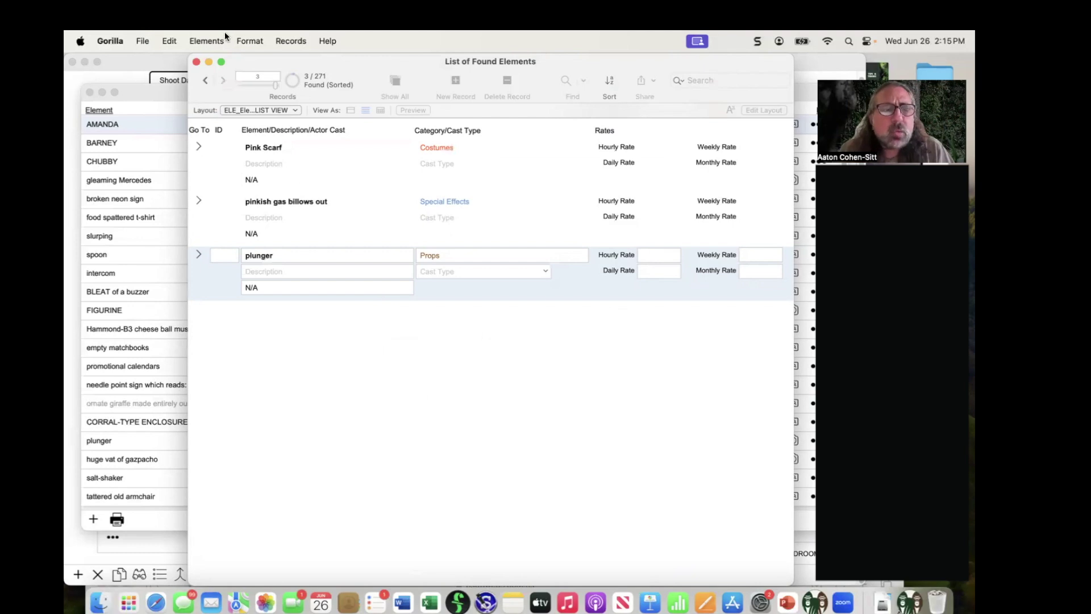
Step: Examine the commands available for the found set, including Delete Found Elements and Show All, and close the found list
{"action": "left_click", "coordinate": [208, 41]}
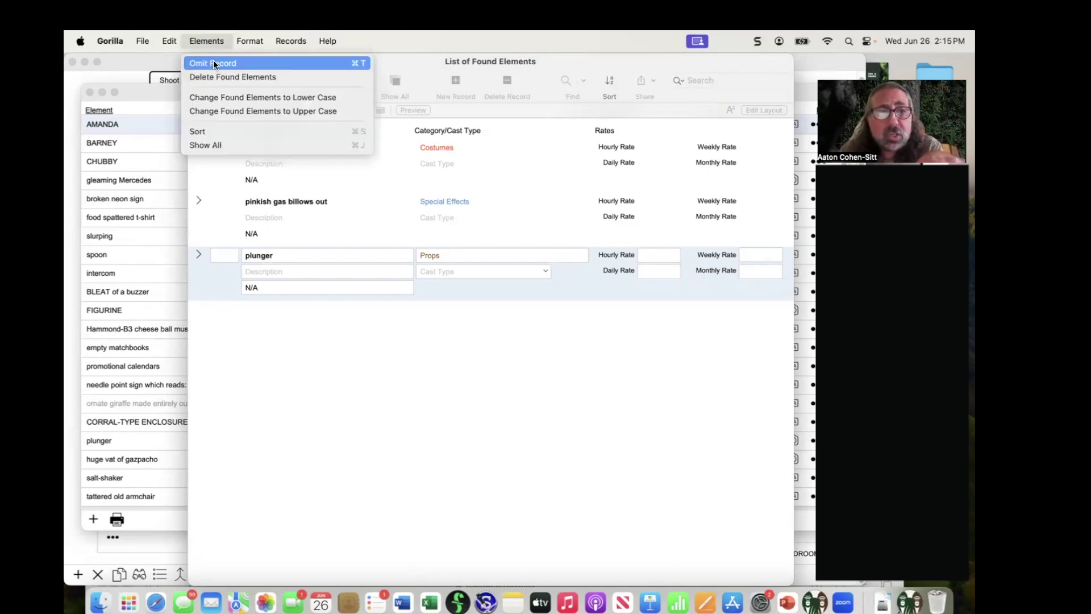
{"action": "left_click", "coordinate": [269, 77]}
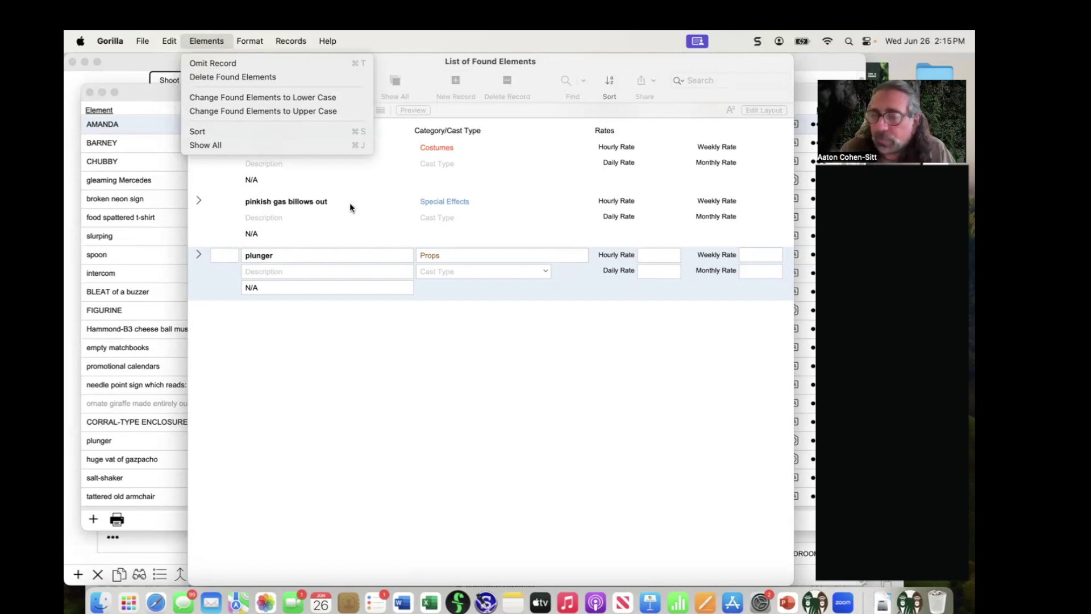
{"action": "left_click", "coordinate": [239, 145]}
{"action": "left_click", "coordinate": [196, 62]}
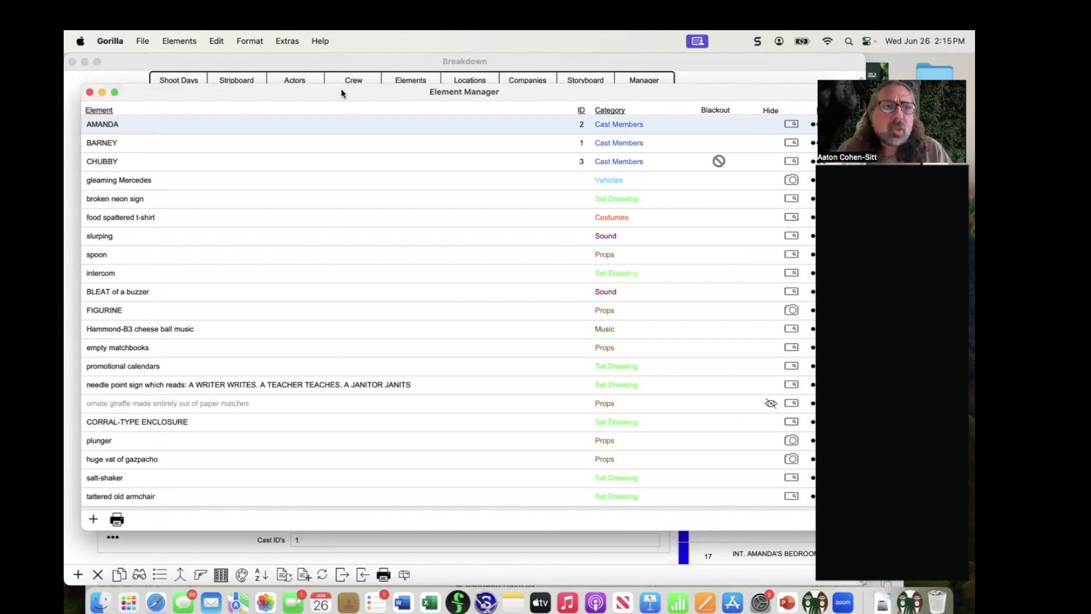
Step: Set the daily rate of the gleaming Mercedes element to 1000 and close its details
{"action": "left_click_drag", "start_coordinate": [341, 91], "coordinate": [340, 89]}
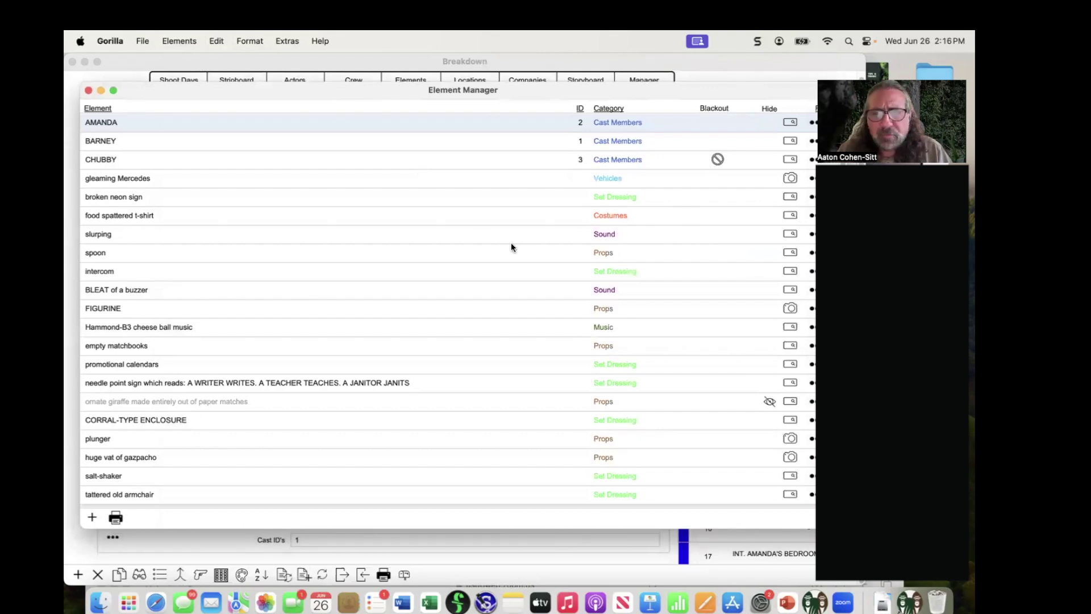
{"action": "left_click", "coordinate": [812, 178]}
{"action": "left_click", "coordinate": [772, 176]}
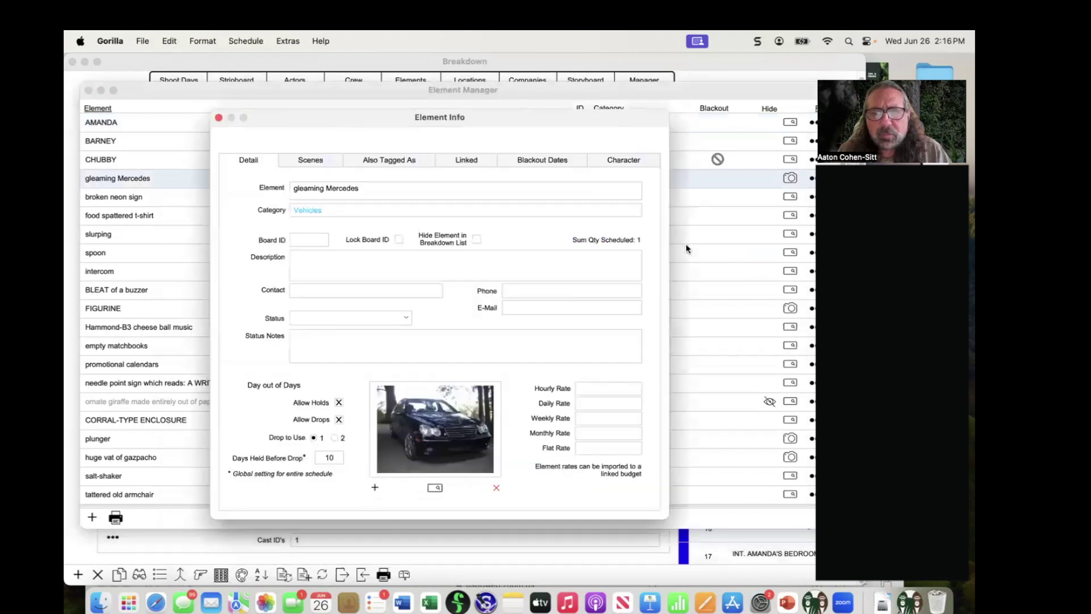
{"action": "left_click", "coordinate": [600, 404]}
{"action": "type", "text": "1000"}
{"action": "left_click", "coordinate": [528, 393]}
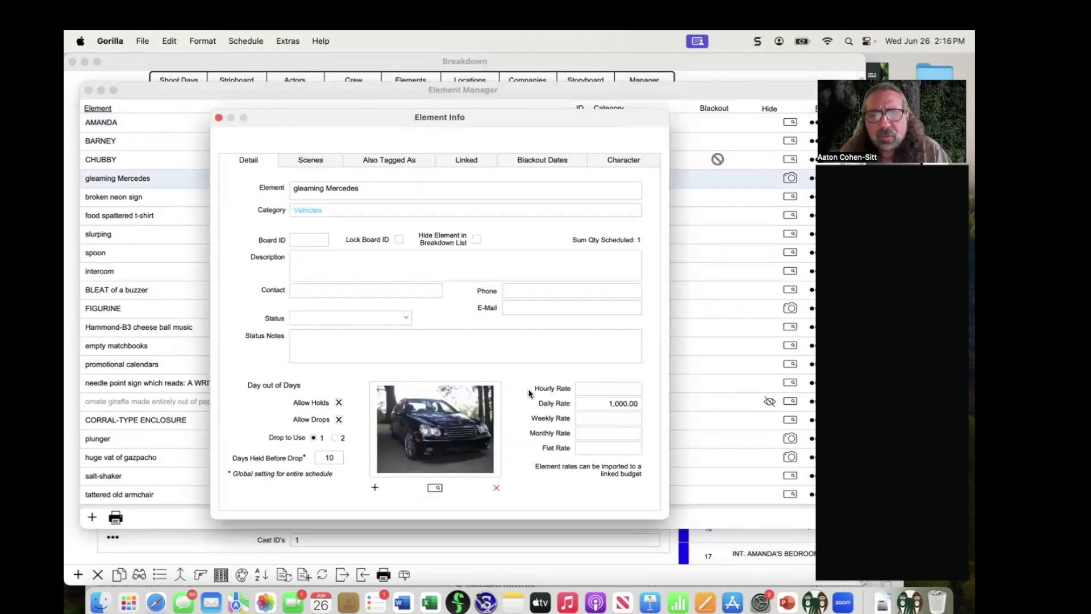
{"action": "left_click", "coordinate": [219, 118]}
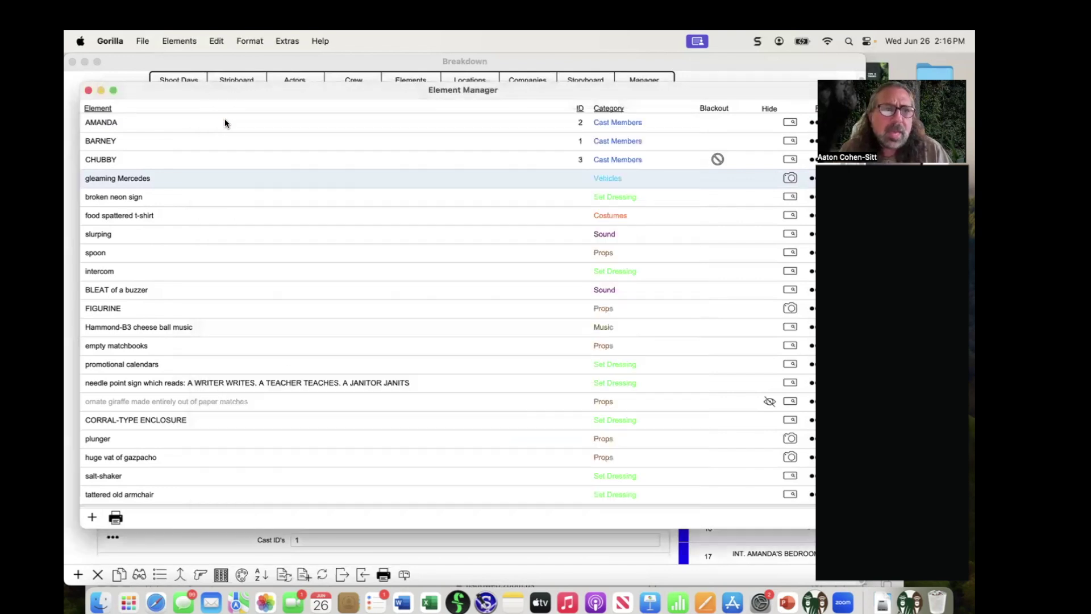
Step: Find all elements with a daily rate greater than 400, using the criterion ">400"
{"action": "key", "text": "super+f"}
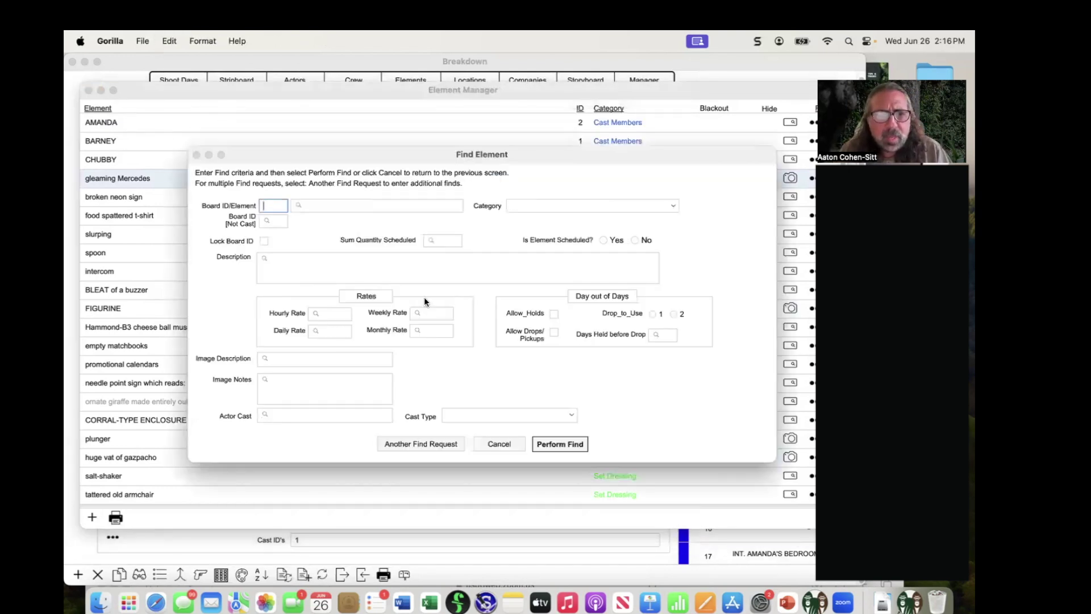
{"action": "left_click", "coordinate": [338, 329]}
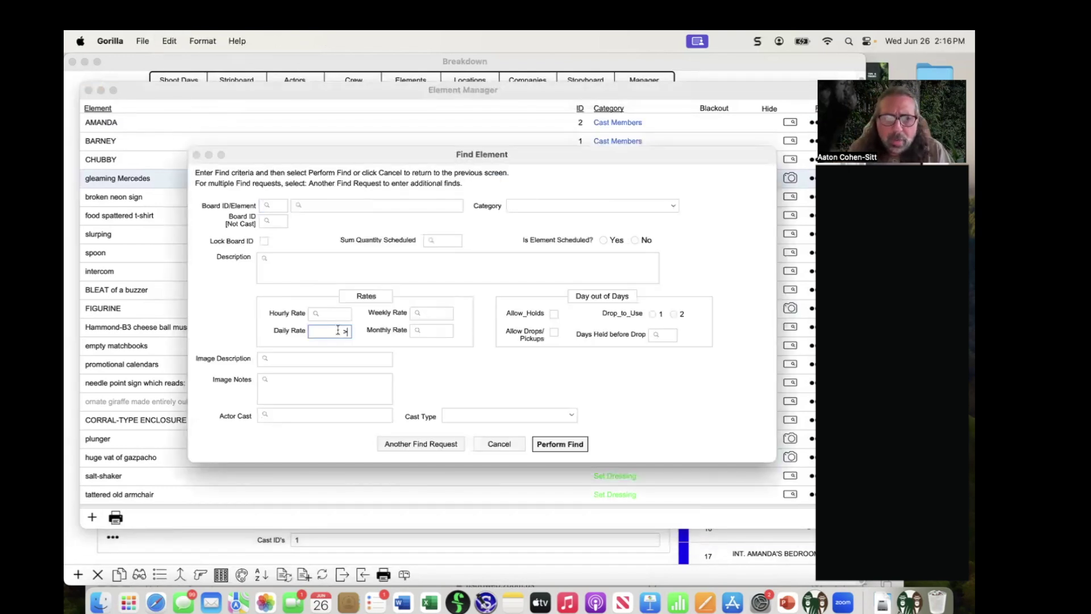
{"action": "type", "text": ">400"}
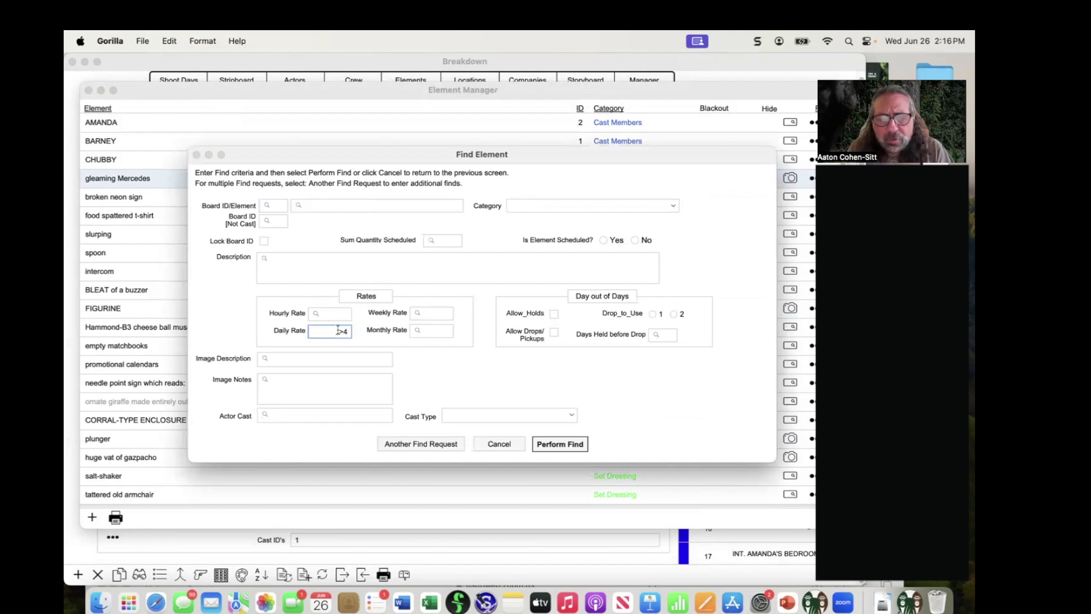
{"action": "left_click", "coordinate": [558, 444]}
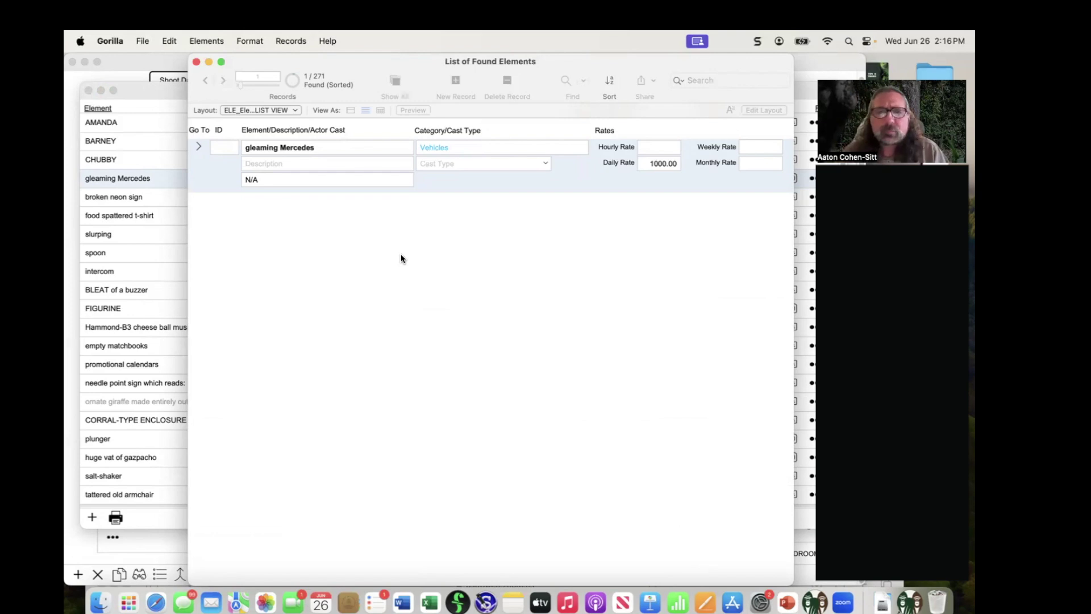
{"action": "left_click_drag", "start_coordinate": [300, 66], "coordinate": [293, 64]}
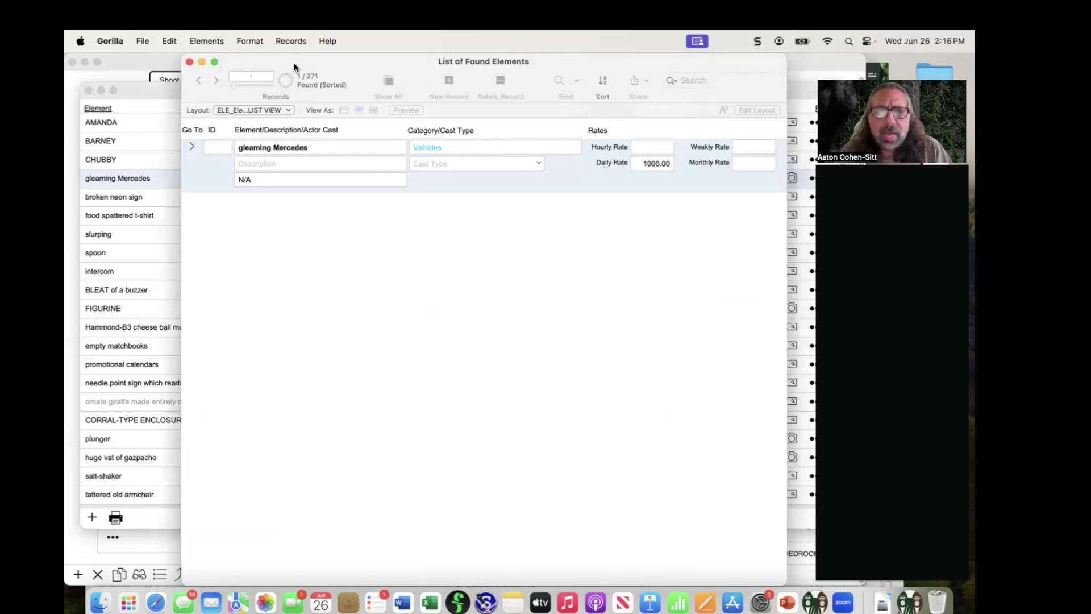
Step: Close the found list, advance the PowerPoint slide show to tip #9, and return to Gorilla's Breakdown window
{"action": "left_click", "coordinate": [190, 62]}
{"action": "key", "text": "super+Tab"}
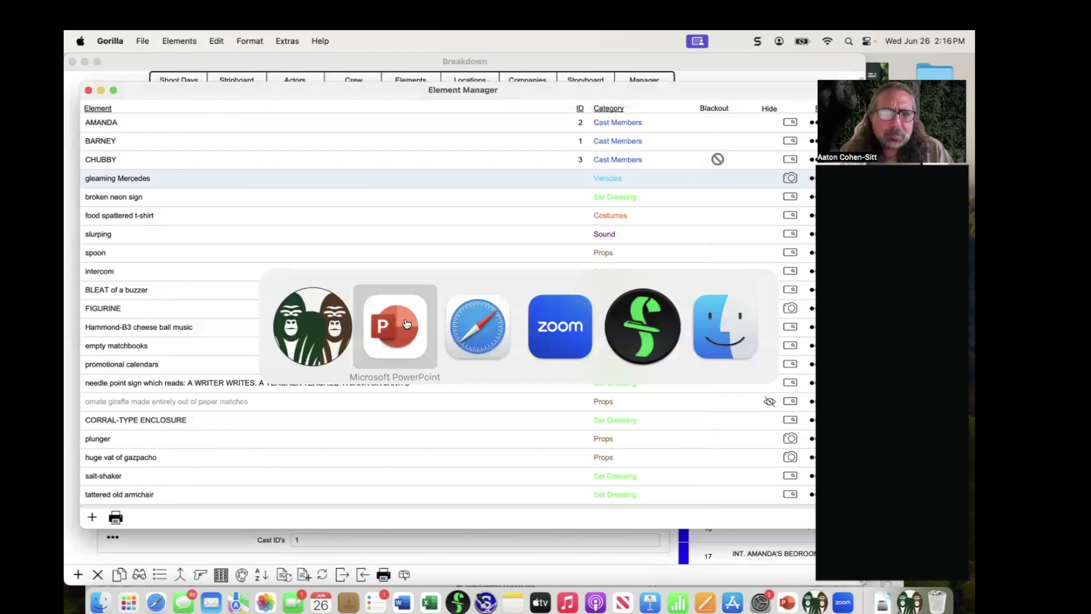
{"action": "key", "text": "Right"}
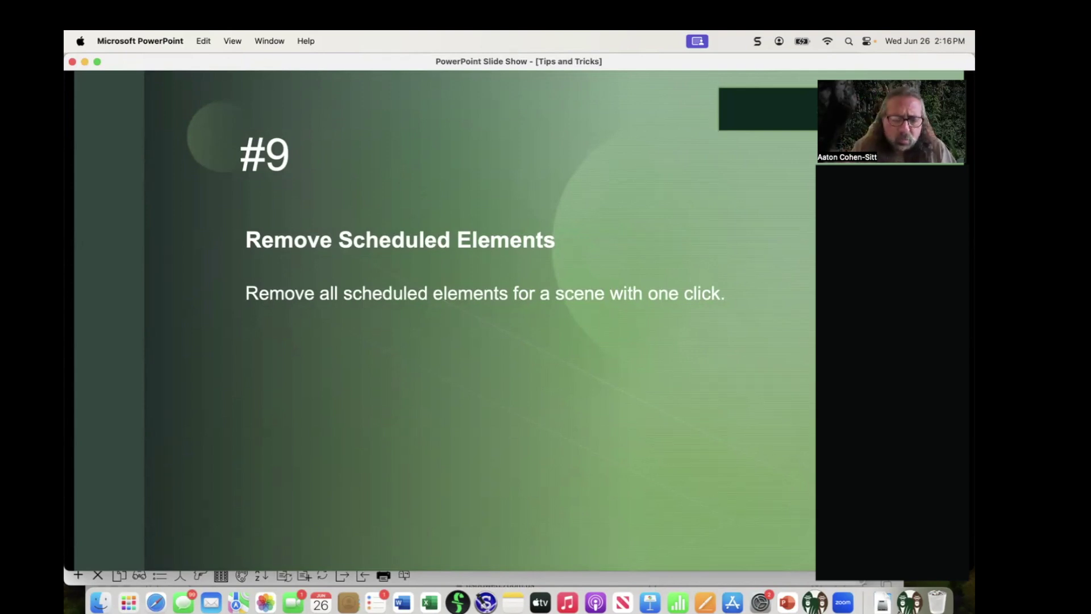
{"action": "key", "text": "super+Tab"}
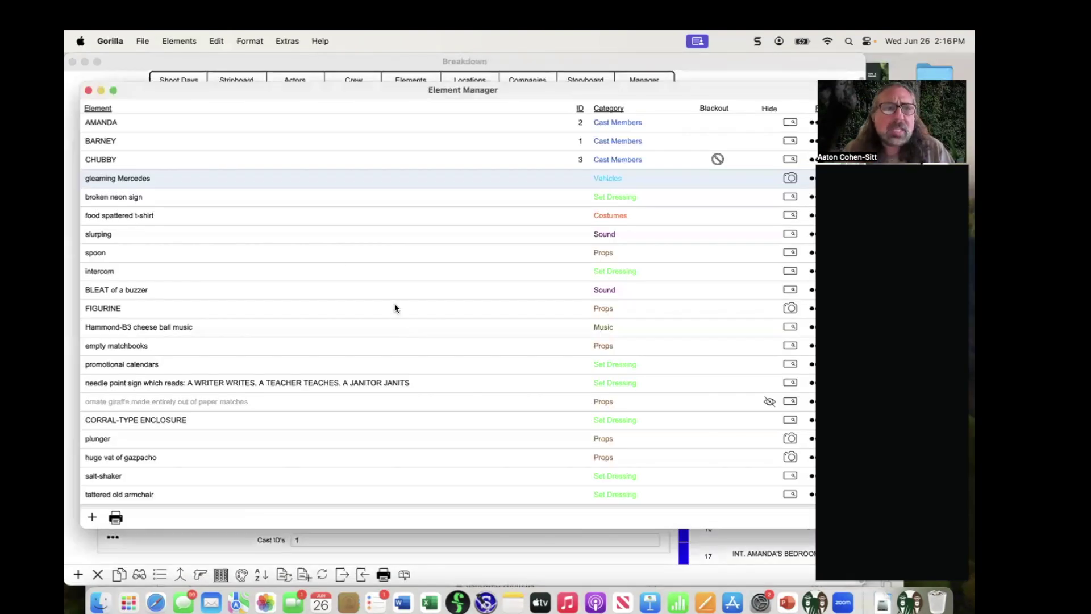
{"action": "left_click", "coordinate": [88, 91]}
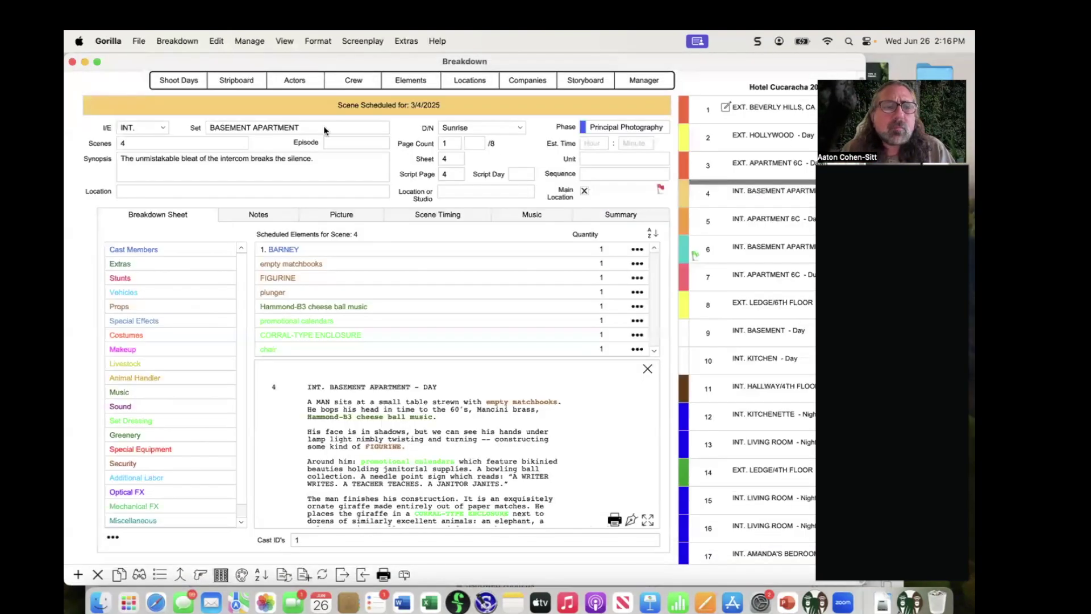
Step: Delete the cocktail toothpick and Ritz cracker dough elements individually from scene 12, INT. KITCHENETTE
{"action": "left_click", "coordinate": [714, 418]}
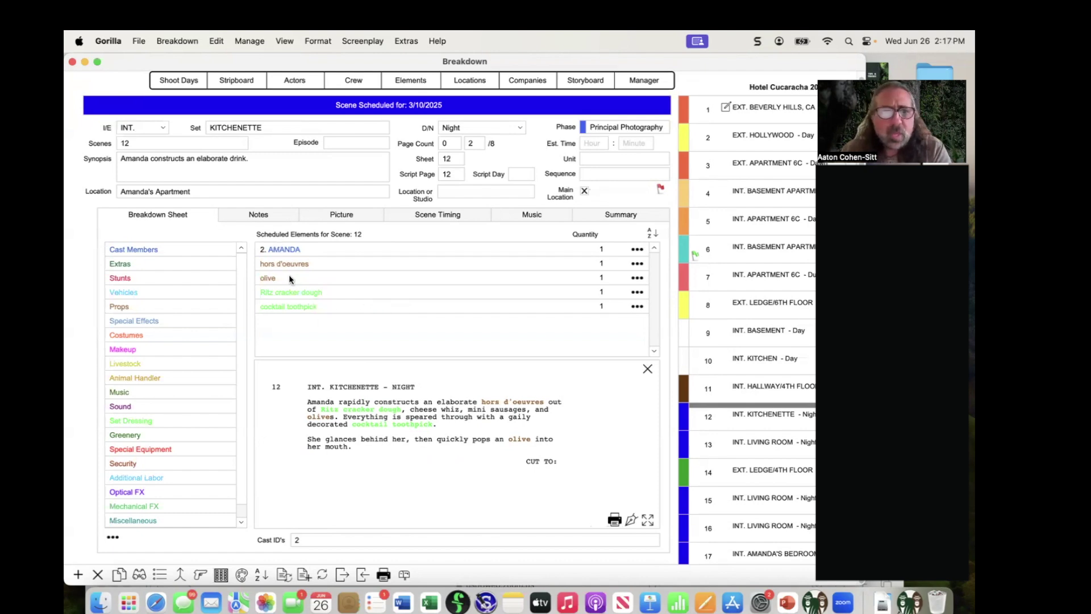
{"action": "left_click", "coordinate": [636, 307]}
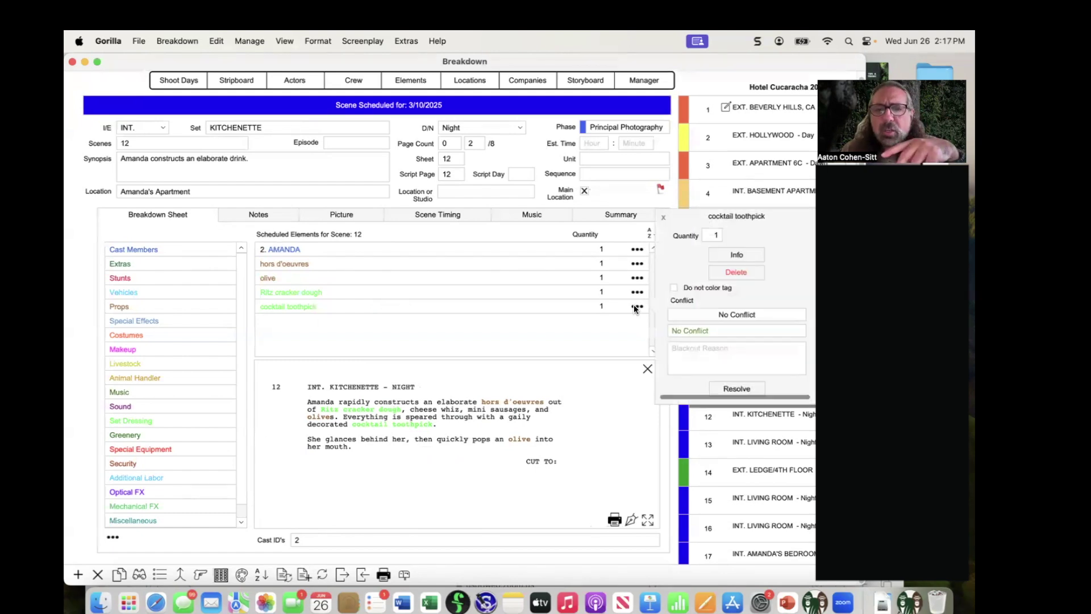
{"action": "left_click", "coordinate": [731, 275]}
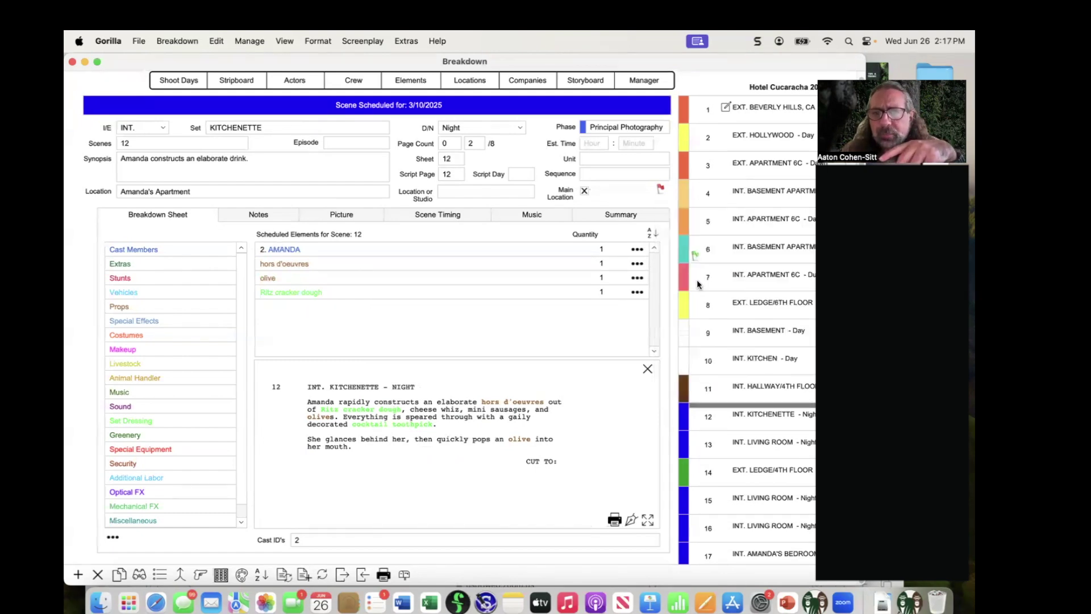
{"action": "left_click", "coordinate": [637, 292]}
{"action": "left_click", "coordinate": [733, 259]}
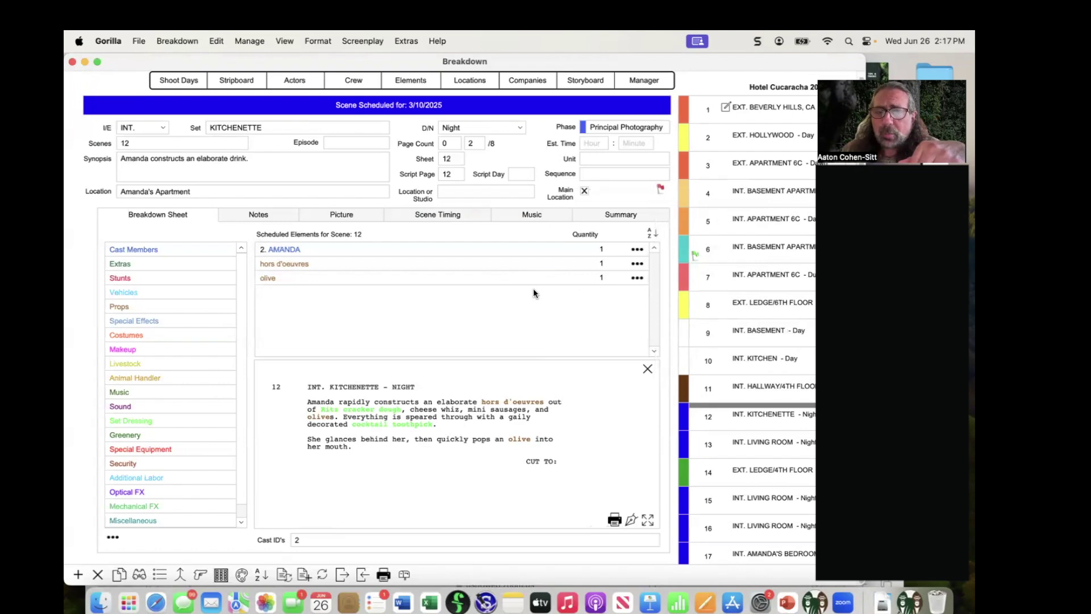
Step: Remove all remaining scheduled elements from scene 12's breakdown sheet in one operation
{"action": "left_click", "coordinate": [191, 42]}
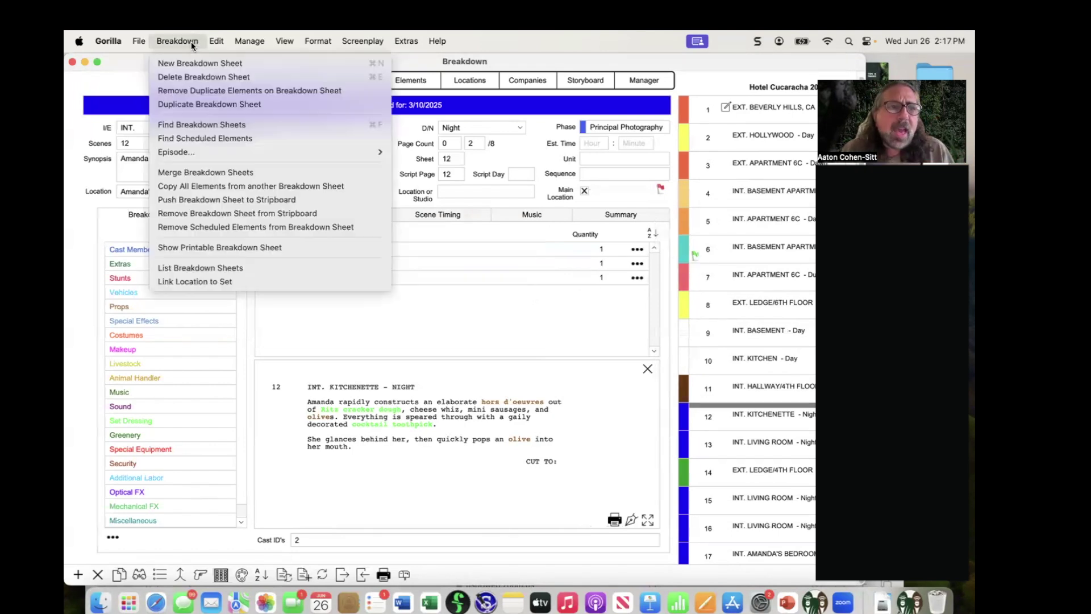
{"action": "left_click", "coordinate": [341, 226]}
{"action": "left_click", "coordinate": [519, 290]}
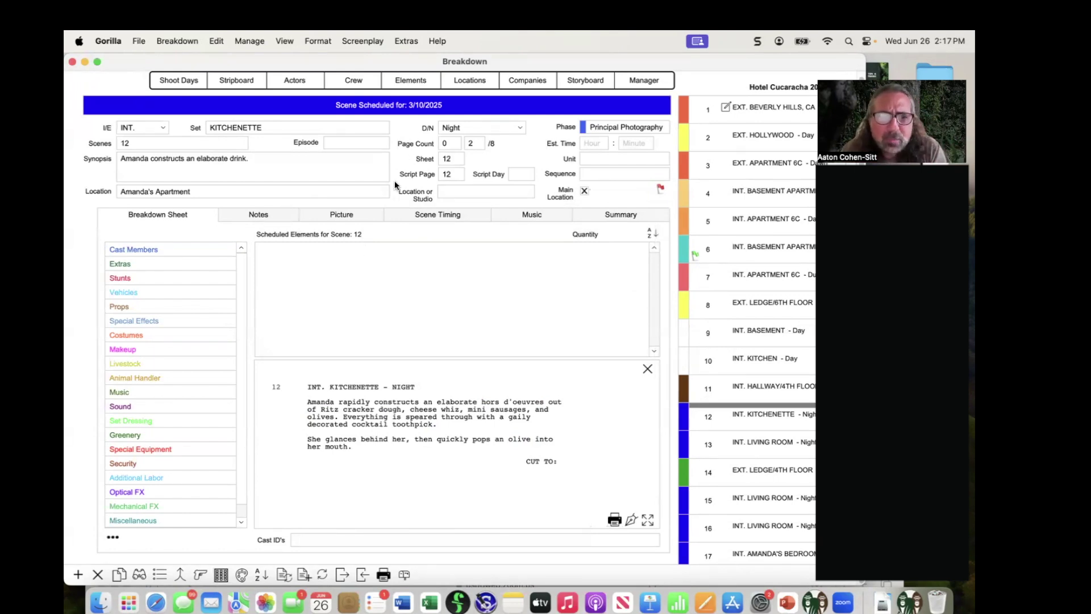
Step: Add cast member number 2 back to scene 12's scheduled elements and close the element selection
{"action": "double_click", "coordinate": [151, 250]}
{"action": "left_click", "coordinate": [218, 223]}
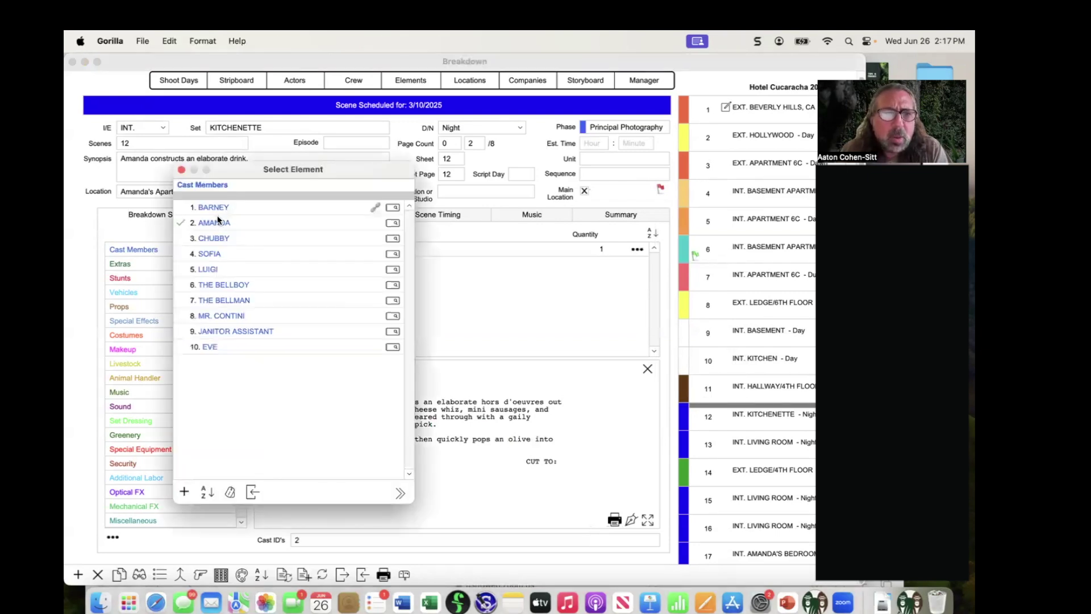
{"action": "left_click", "coordinate": [182, 170]}
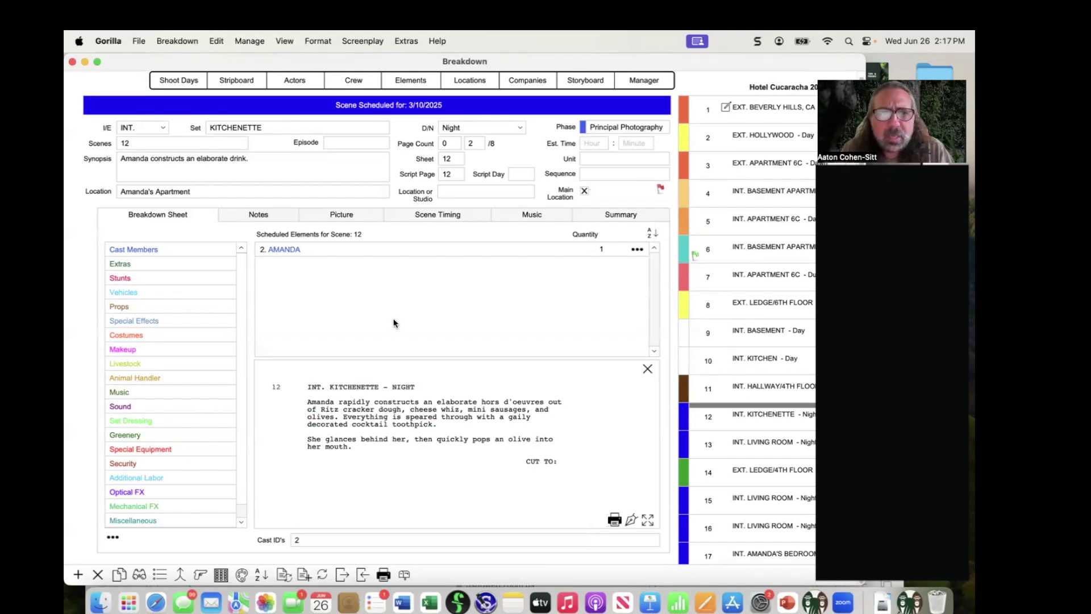
Step: Switch to PowerPoint, advance the slide show to tip #10, Search Web for Element Image, and return to Gorilla
{"action": "key", "text": "super+Tab"}
{"action": "key", "text": "super+shift+Tab"}
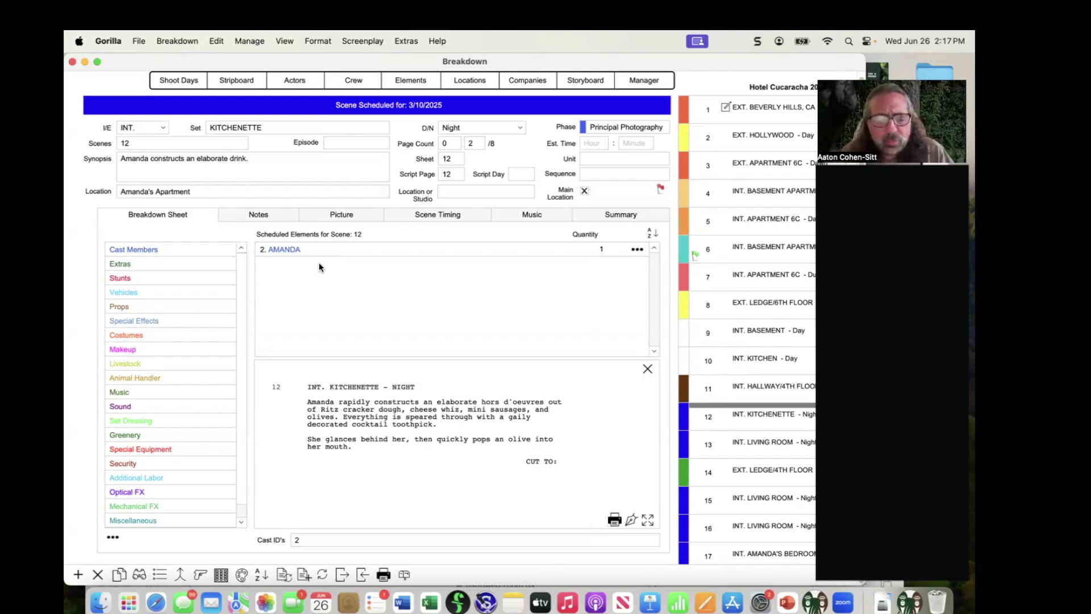
{"action": "key", "text": "super+Tab"}
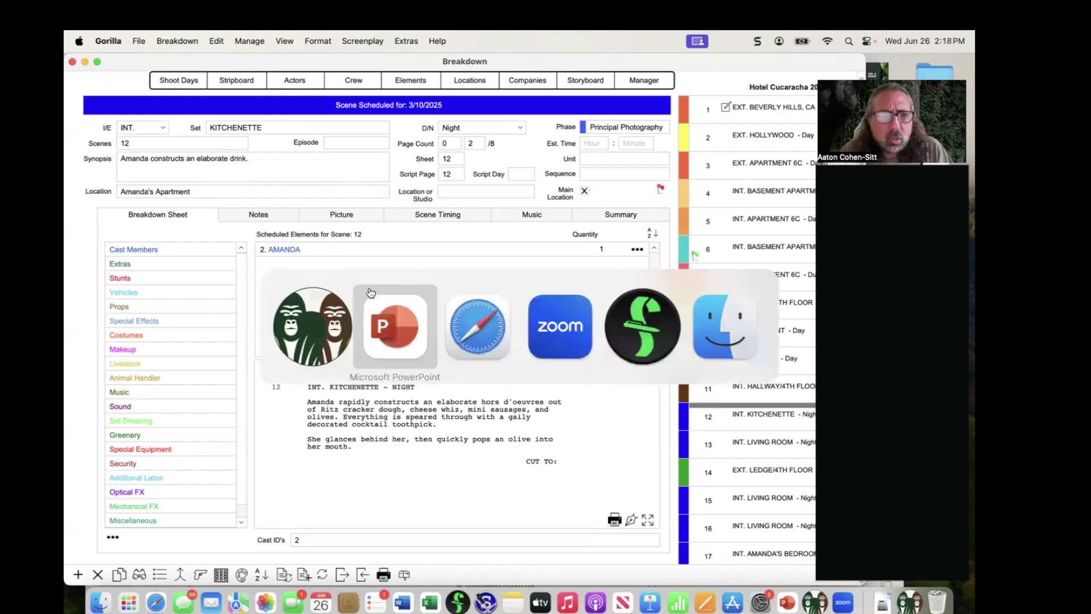
{"action": "key", "text": "Right"}
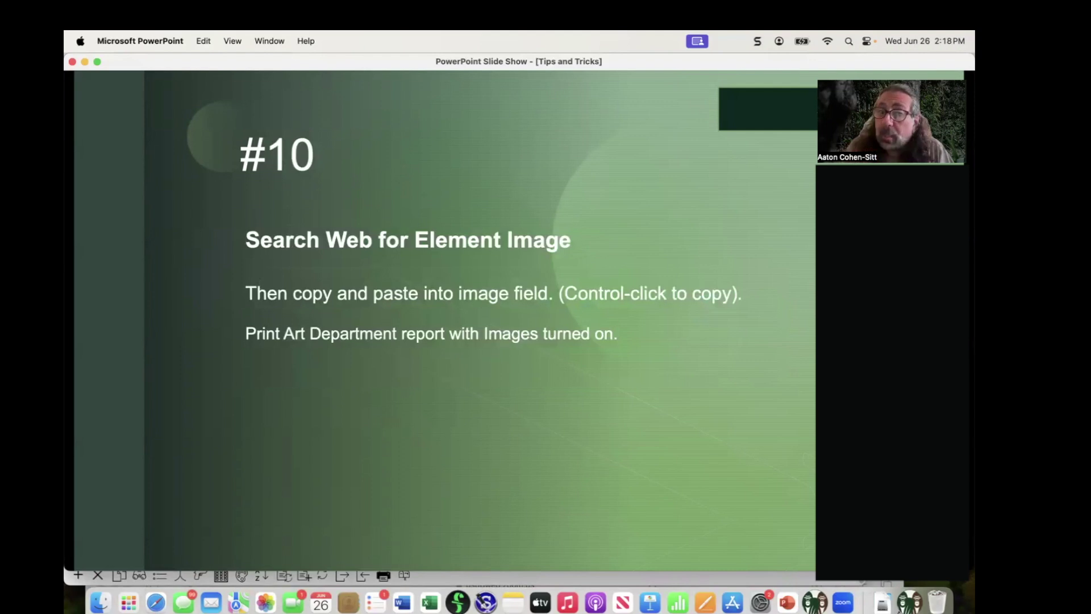
{"action": "key", "text": "super+Tab"}
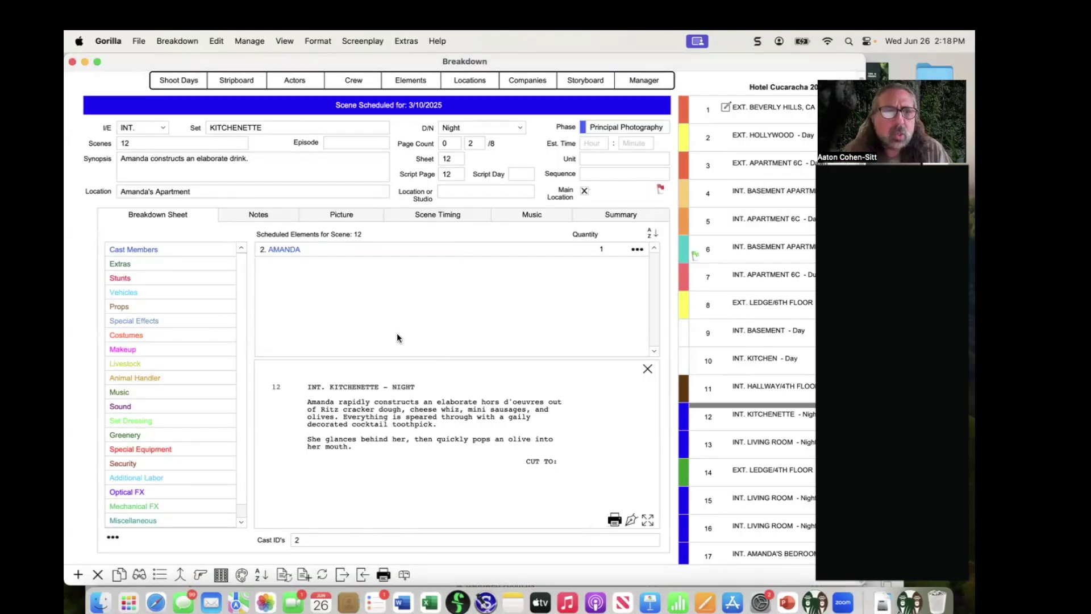
Step: Open the Element Manager and preview the image stored for the gleaming Mercedes element
{"action": "left_click", "coordinate": [411, 79]}
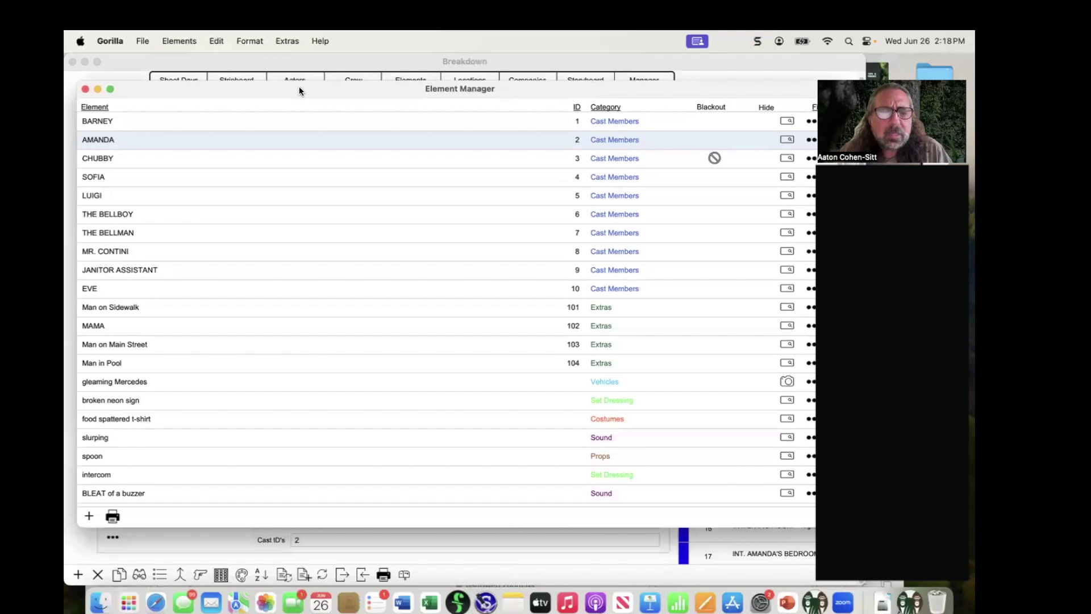
{"action": "left_click_drag", "start_coordinate": [740, 92], "coordinate": [729, 86]}
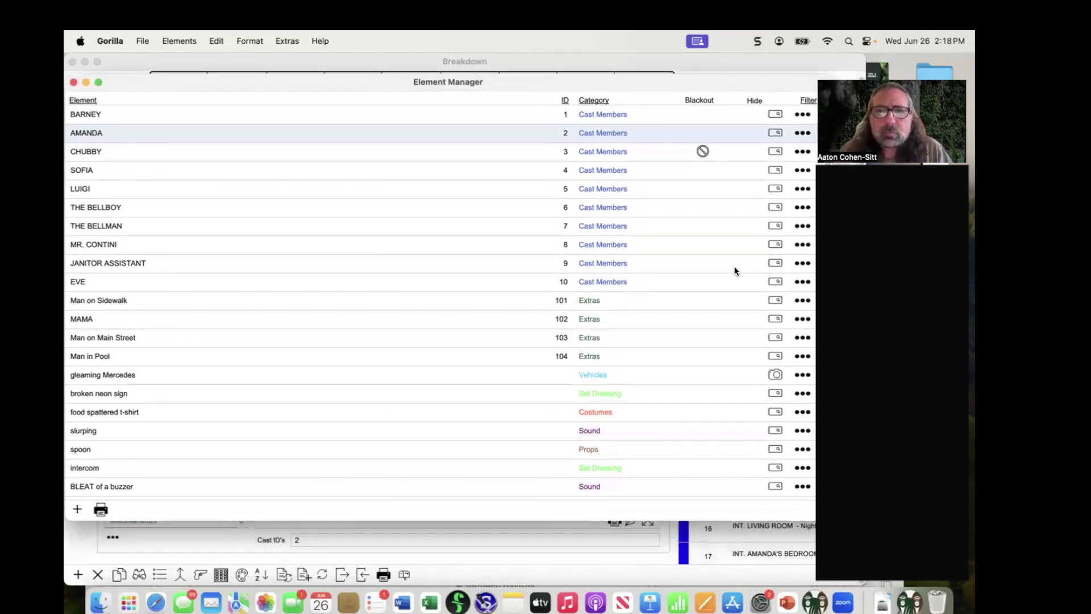
{"action": "scroll", "coordinate": [730, 270], "scroll_direction": "down", "scroll_amount": 3}
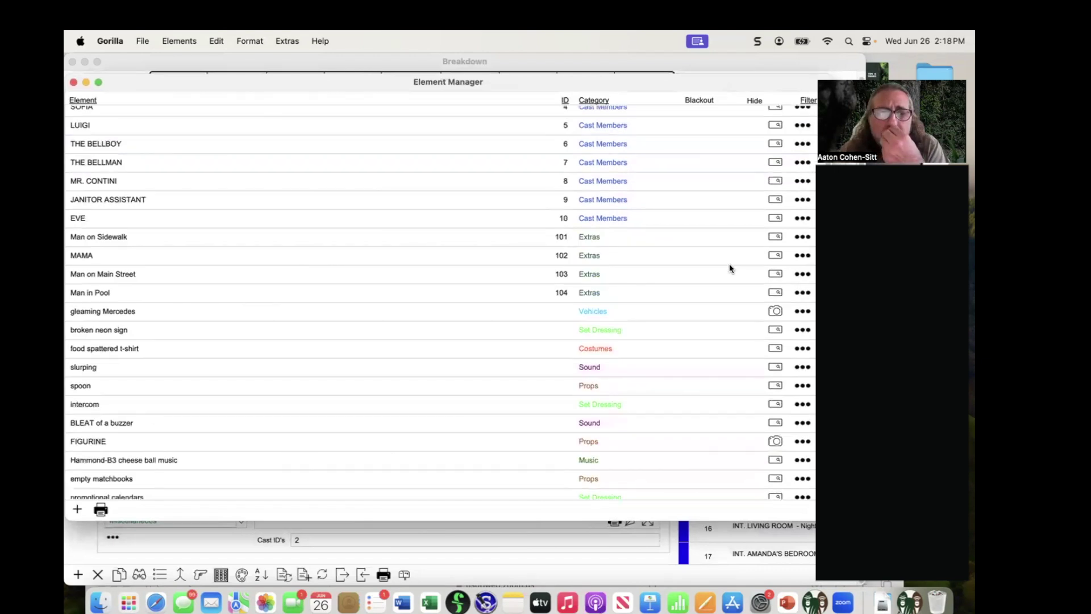
{"action": "left_click", "coordinate": [775, 306]}
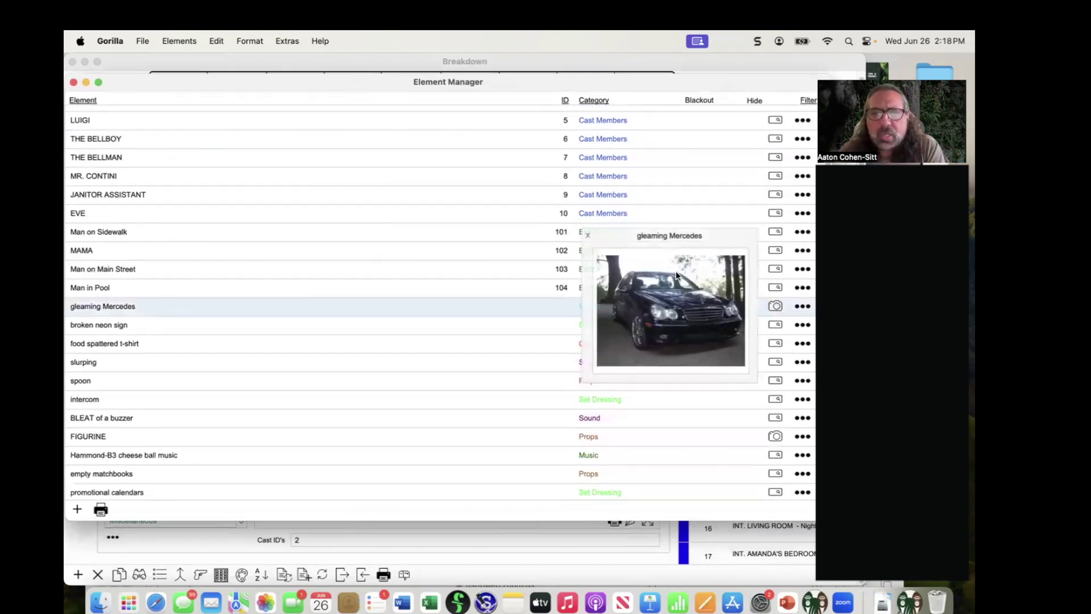
{"action": "left_click", "coordinate": [587, 234]}
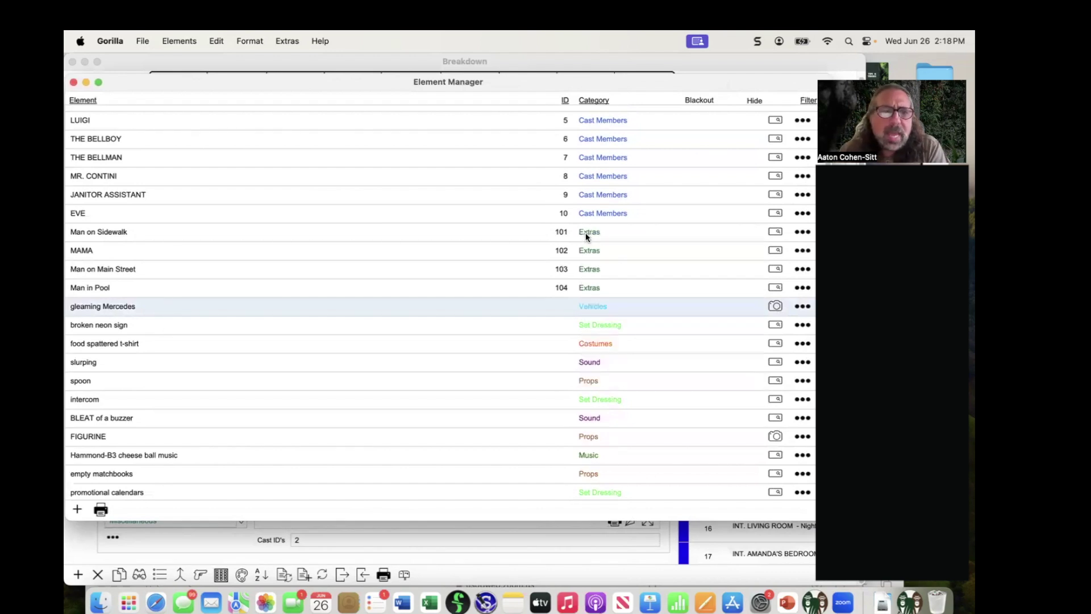
Step: Filter the Element Manager to show only the Props category
{"action": "scroll", "coordinate": [415, 285], "scroll_direction": "up", "scroll_amount": 3}
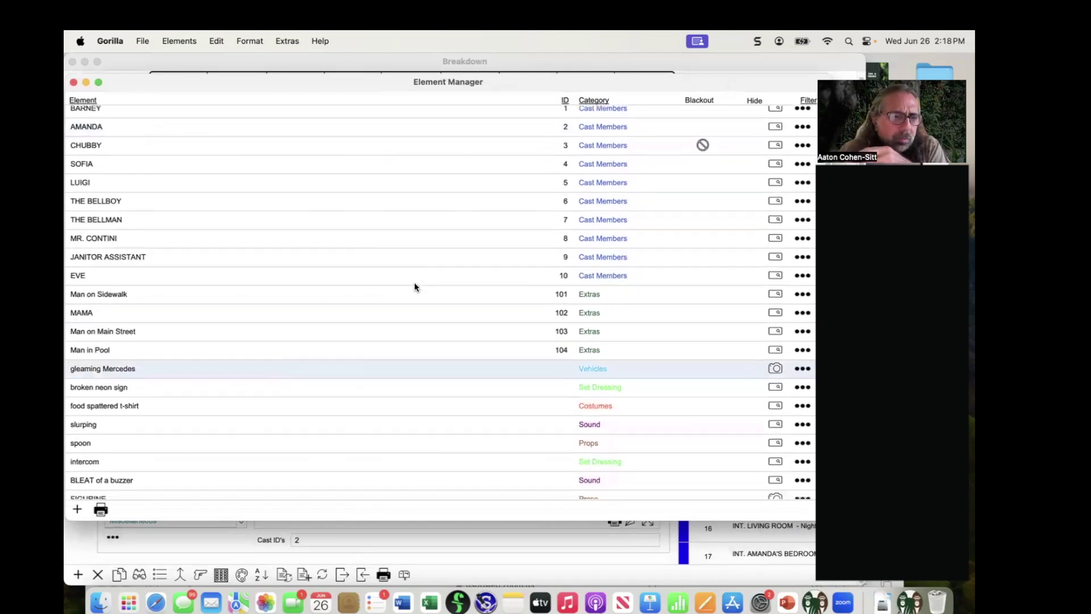
{"action": "scroll", "coordinate": [415, 286], "scroll_direction": "down", "scroll_amount": 7}
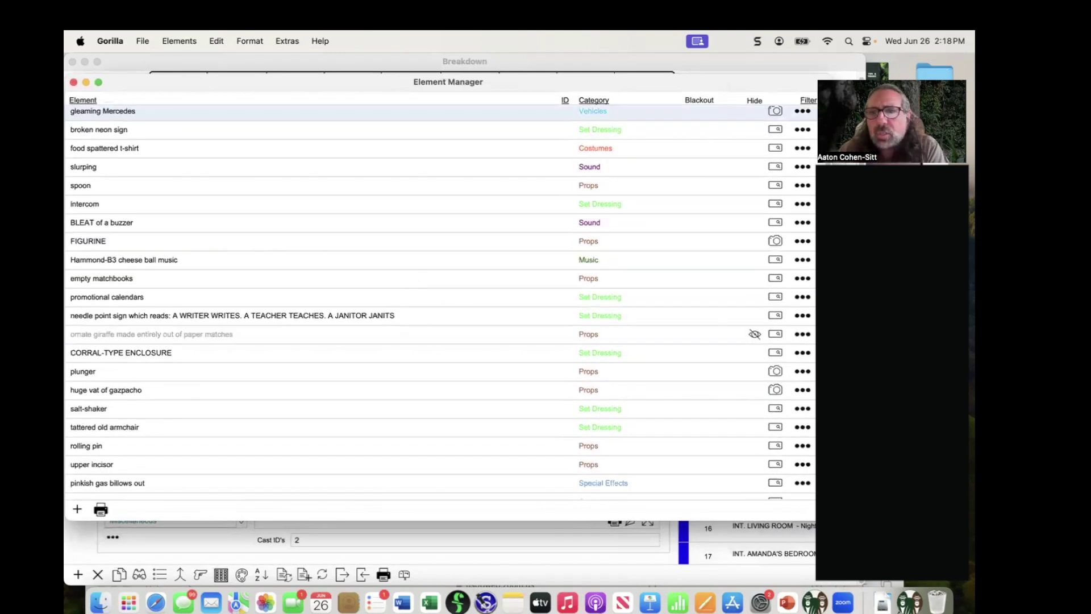
{"action": "left_click", "coordinate": [806, 99]}
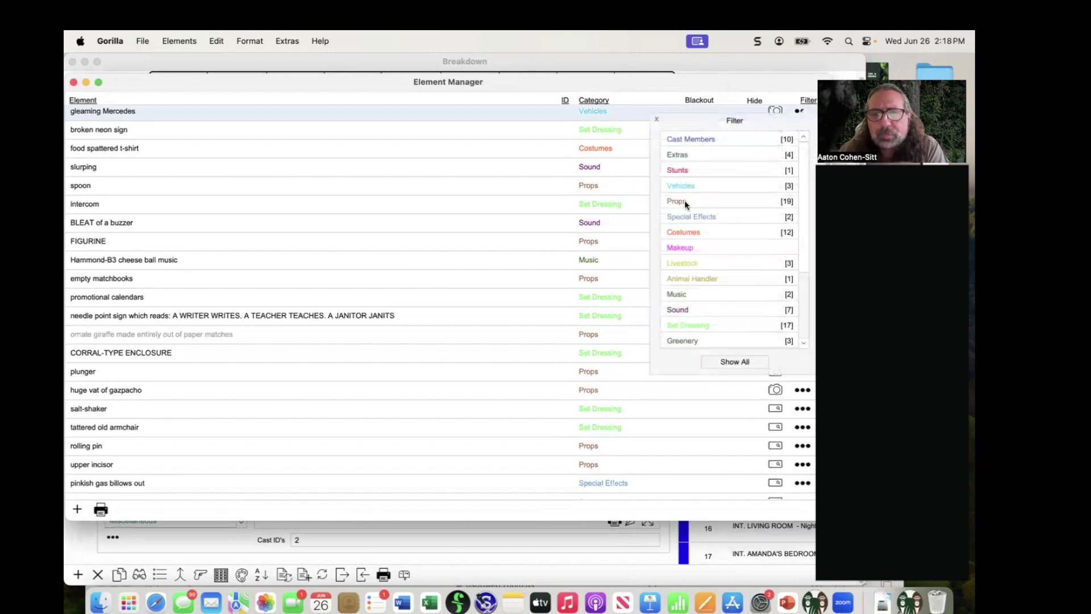
{"action": "left_click", "coordinate": [684, 202]}
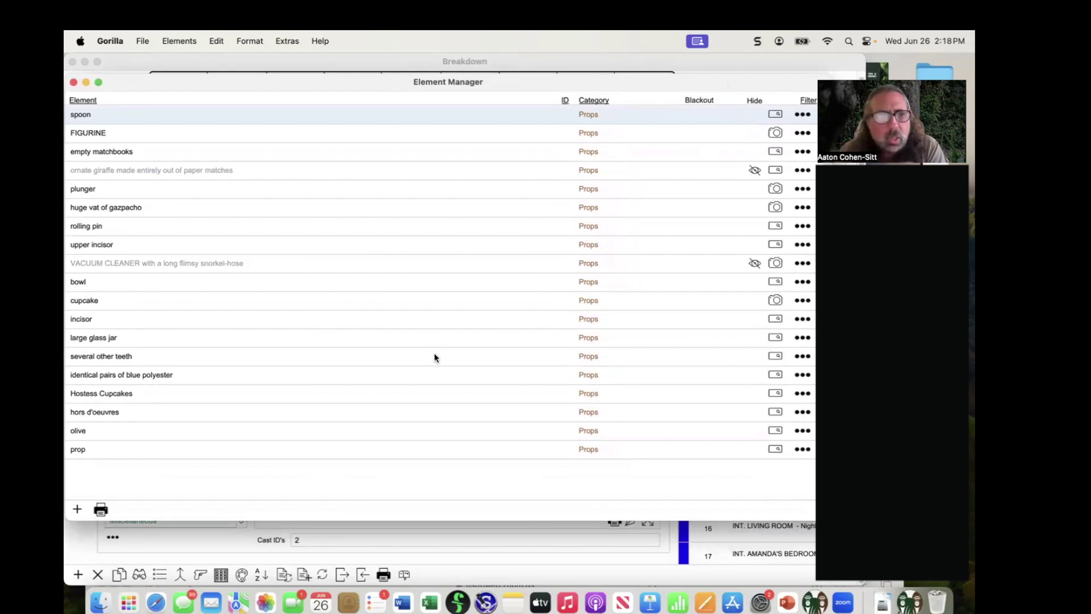
Step: Search the web for an image from the large glass jar's element info and copy the first jar picture found
{"action": "left_click", "coordinate": [802, 338]}
{"action": "left_click", "coordinate": [736, 334]}
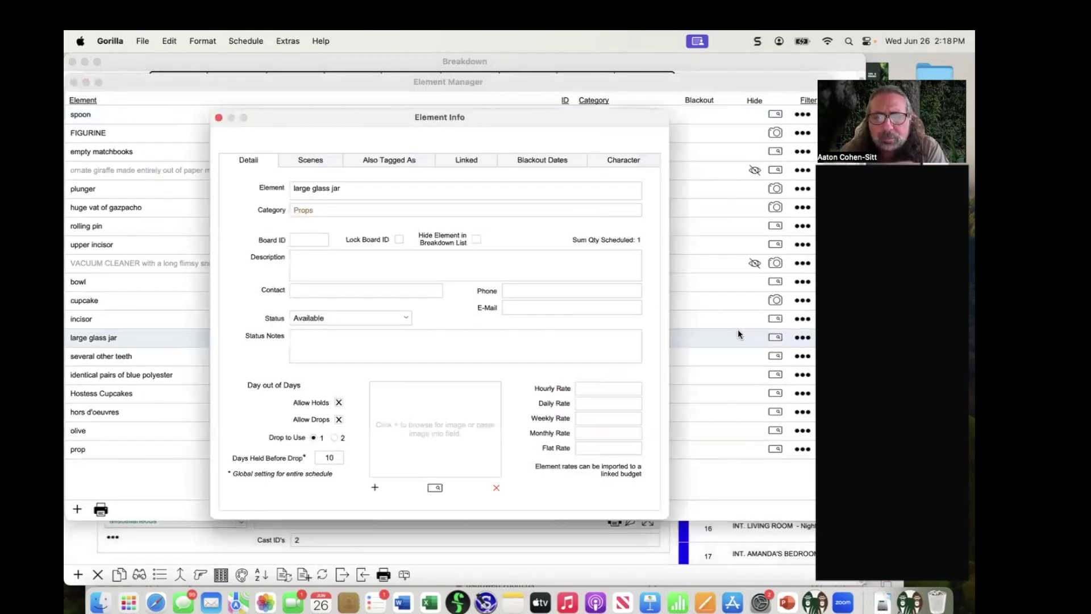
{"action": "left_click", "coordinate": [436, 487]}
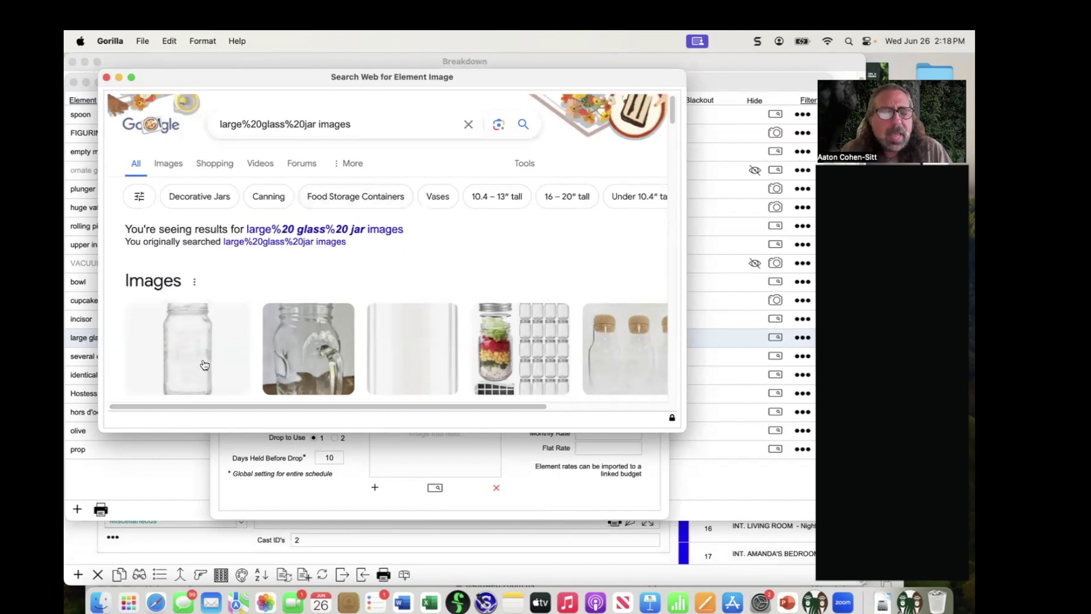
{"action": "scroll", "coordinate": [514, 361], "scroll_direction": "down", "scroll_amount": 1}
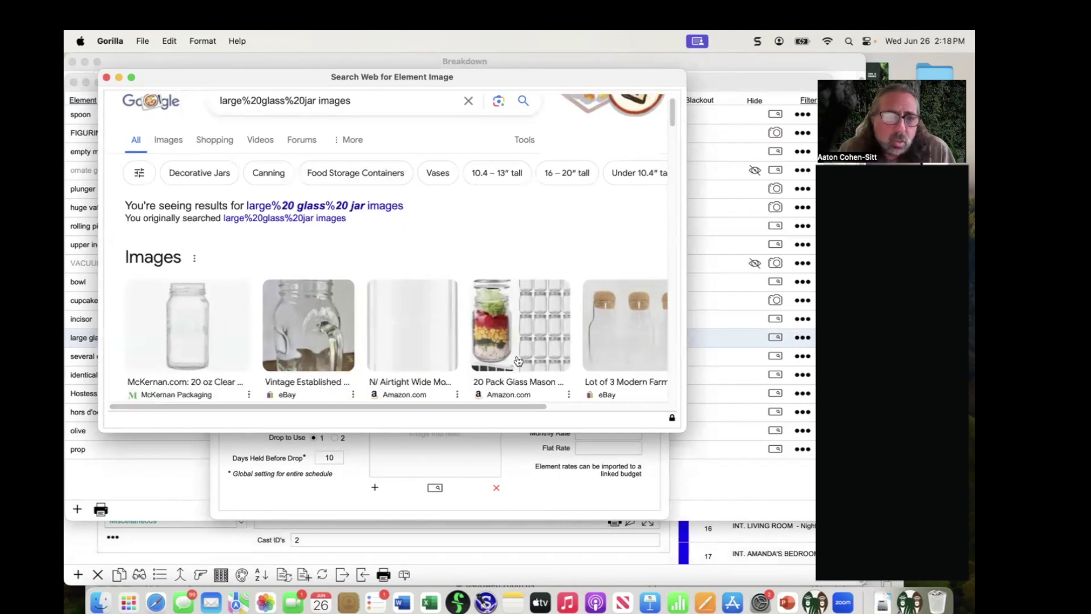
{"action": "right_click", "coordinate": [190, 333]}
{"action": "left_click", "coordinate": [230, 364]}
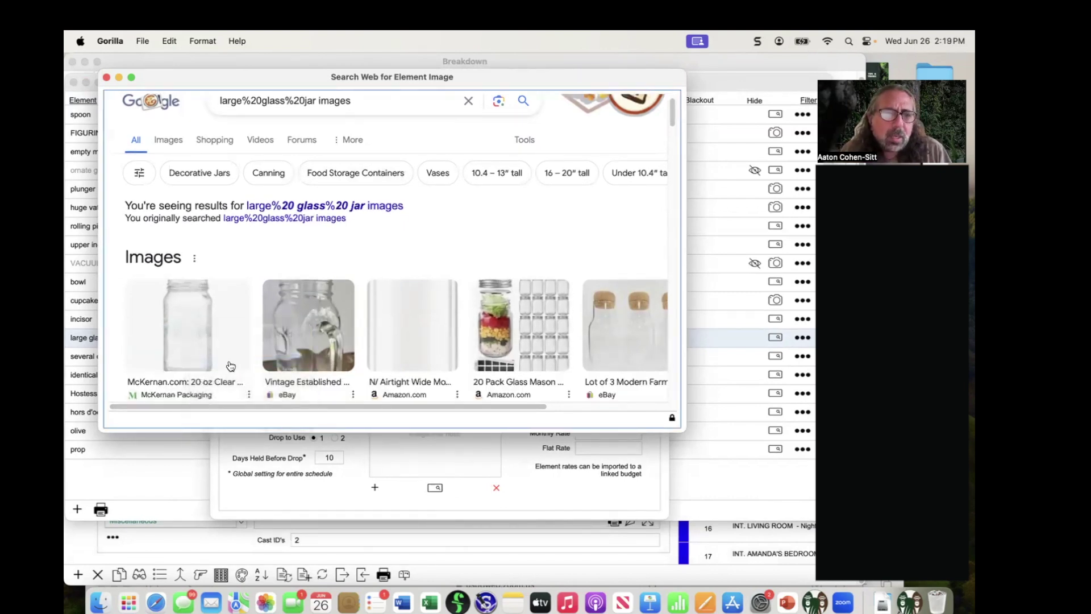
Step: Paste the copied picture into the large glass jar's image field and close its element info
{"action": "left_click", "coordinate": [107, 77]}
{"action": "right_click", "coordinate": [444, 413]}
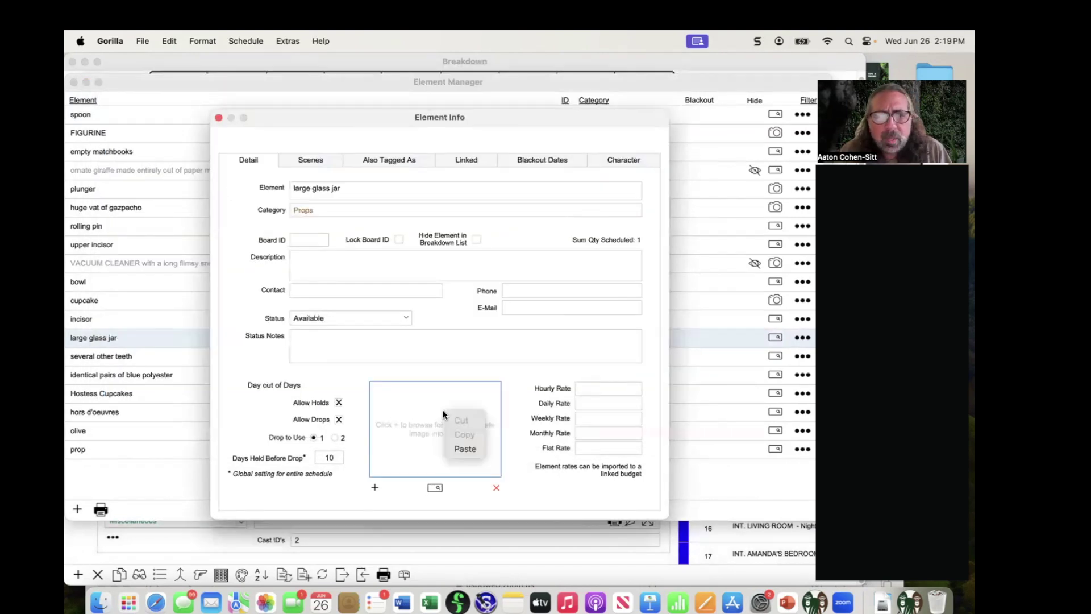
{"action": "left_click", "coordinate": [469, 449]}
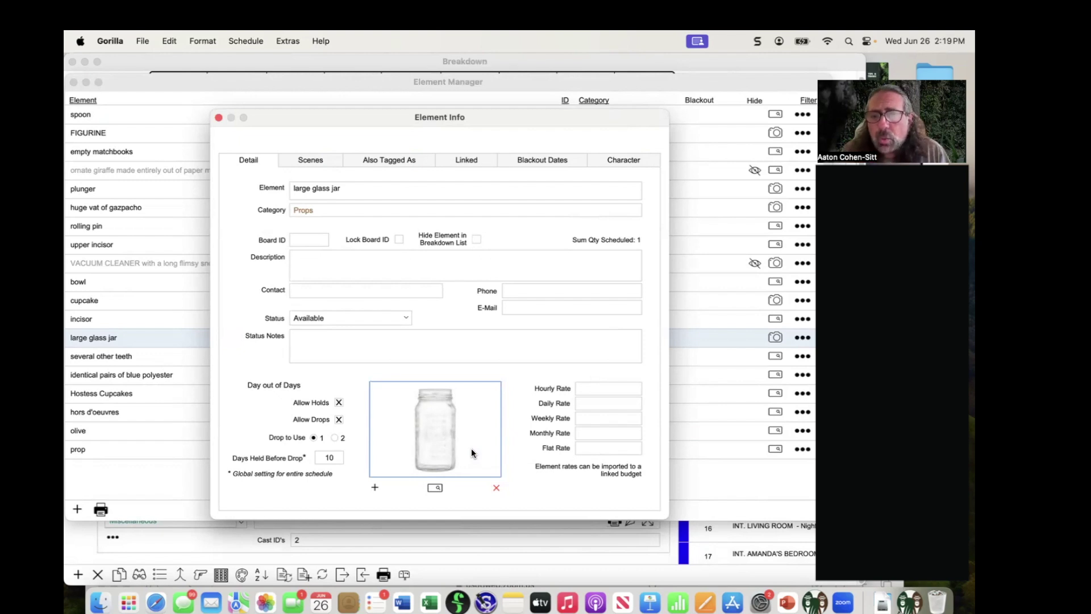
{"action": "left_click", "coordinate": [218, 117]}
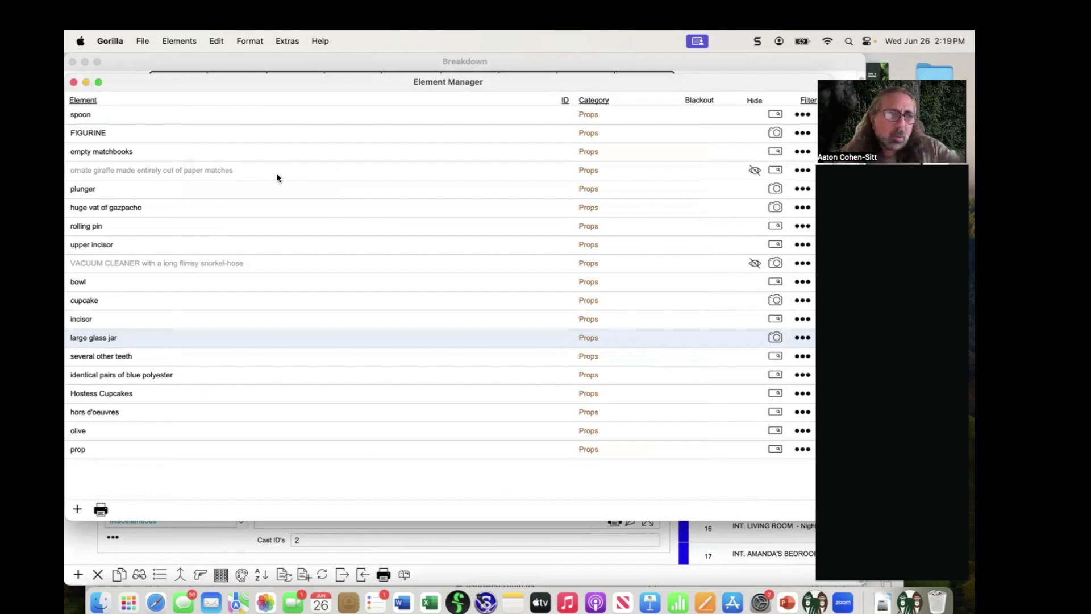
Step: Filter the Element Manager to show only the Costumes category and open the white sandals element's info
{"action": "left_click", "coordinate": [805, 100]}
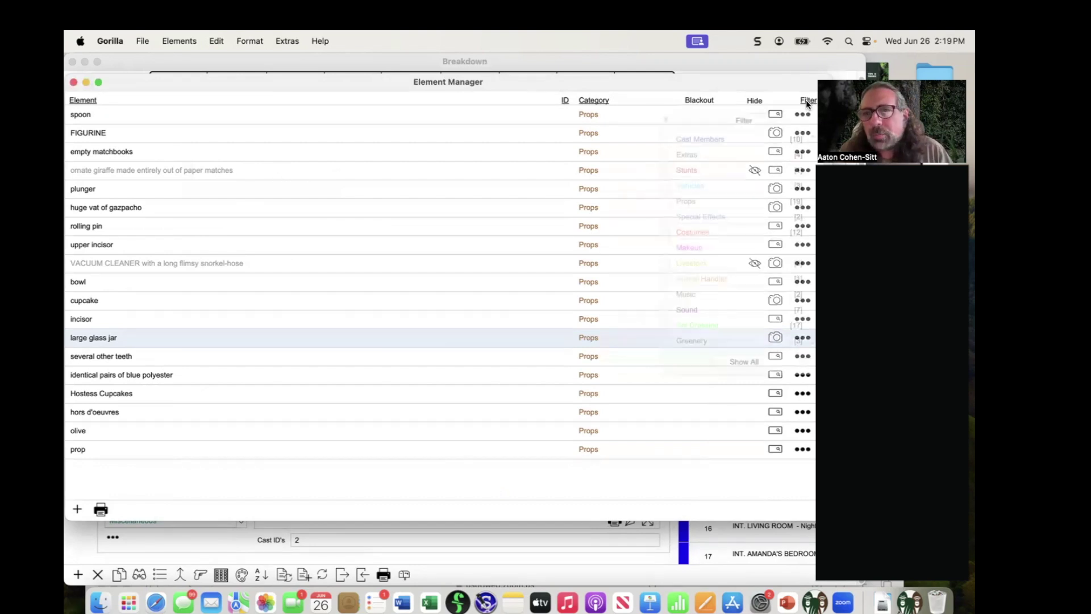
{"action": "left_click", "coordinate": [696, 230]}
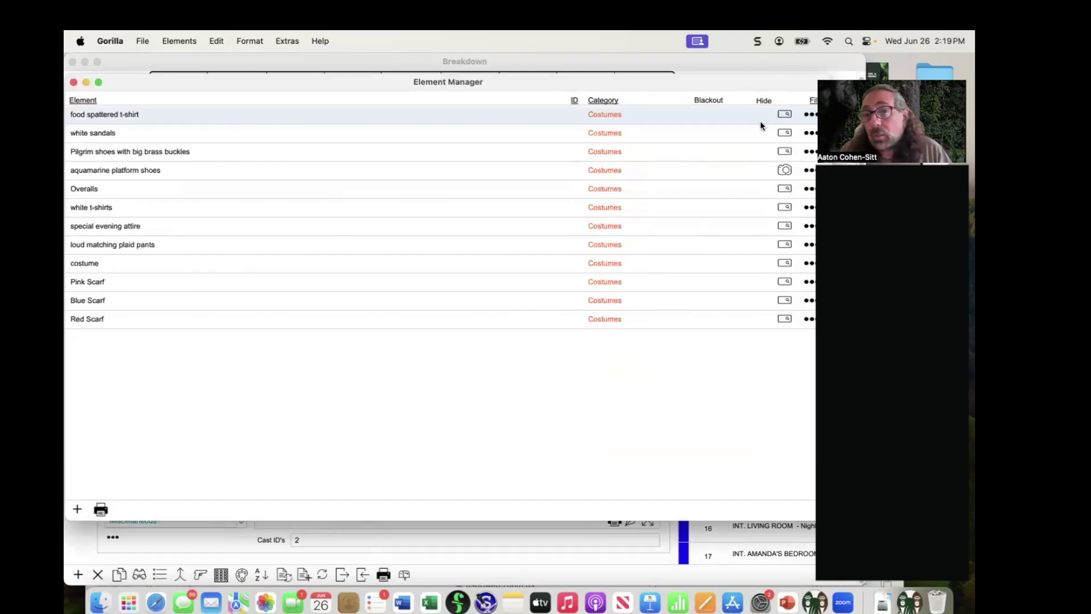
{"action": "left_click", "coordinate": [813, 133]}
{"action": "left_click", "coordinate": [813, 133]}
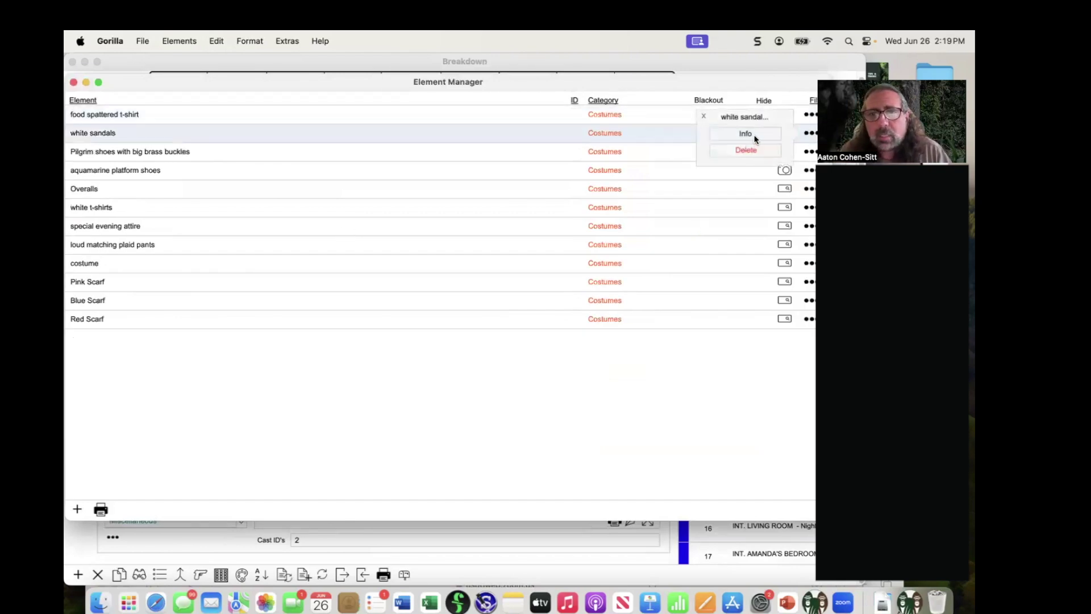
{"action": "left_click", "coordinate": [753, 134]}
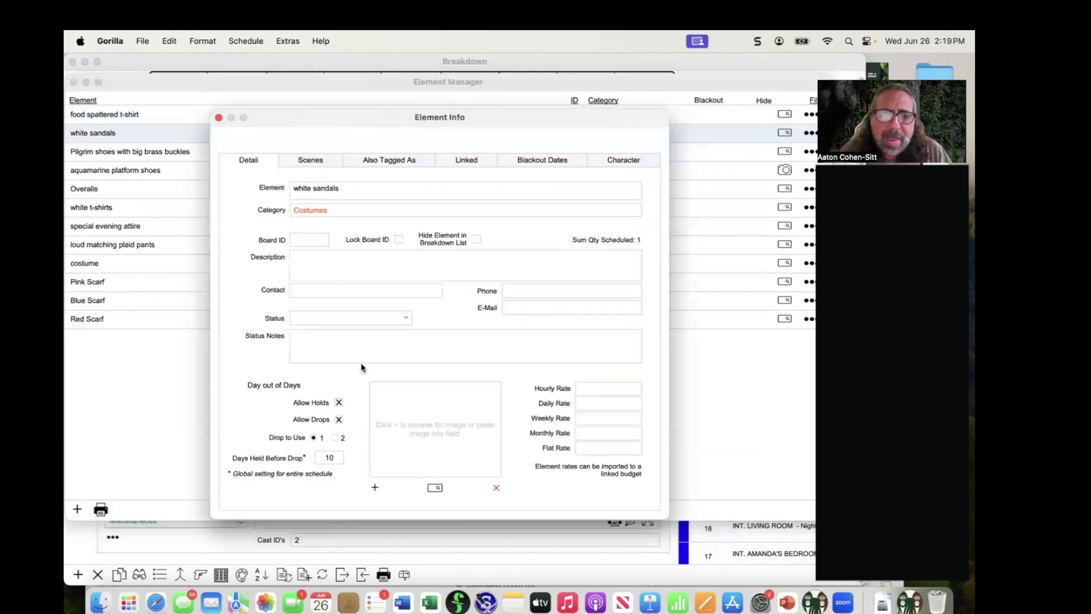
Step: Search the web for a white sandals image, check the copy options on a result, and close the search and element info
{"action": "left_click", "coordinate": [437, 488]}
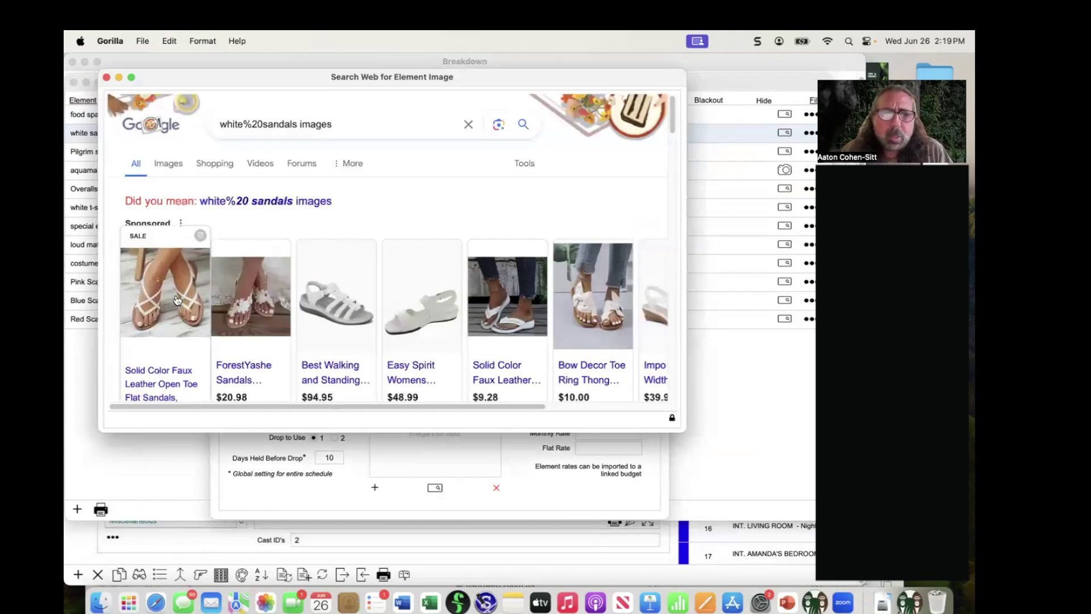
{"action": "right_click", "coordinate": [177, 295]}
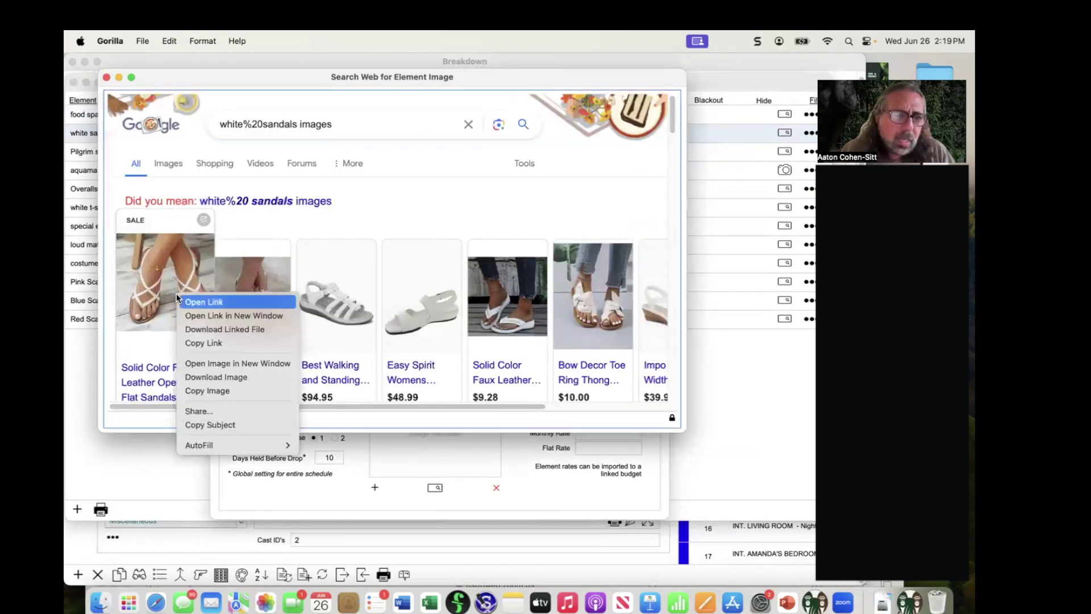
{"action": "left_click", "coordinate": [336, 309]}
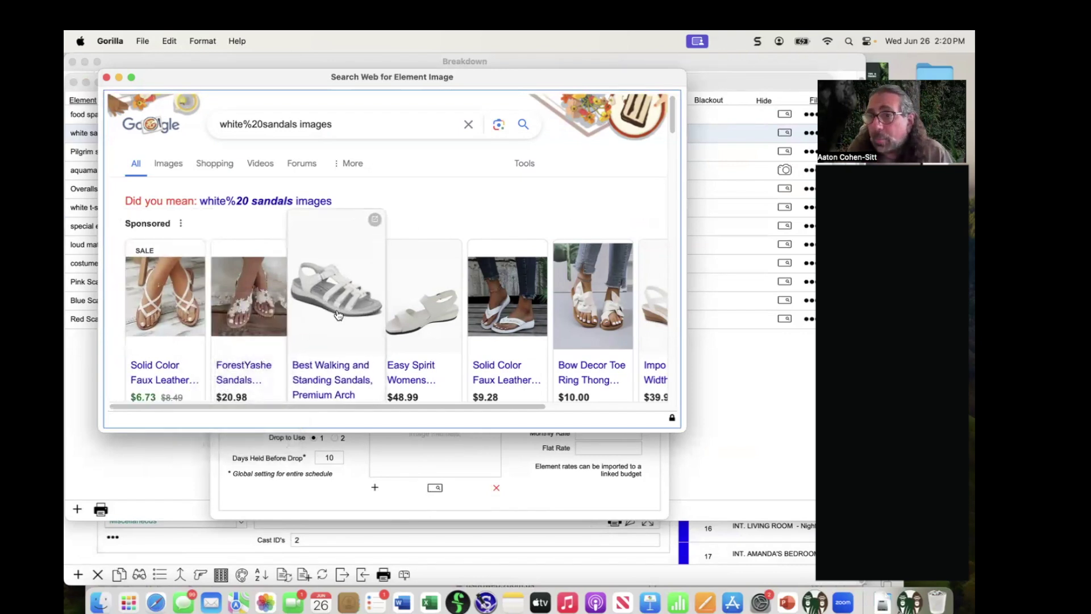
{"action": "left_click", "coordinate": [108, 78]}
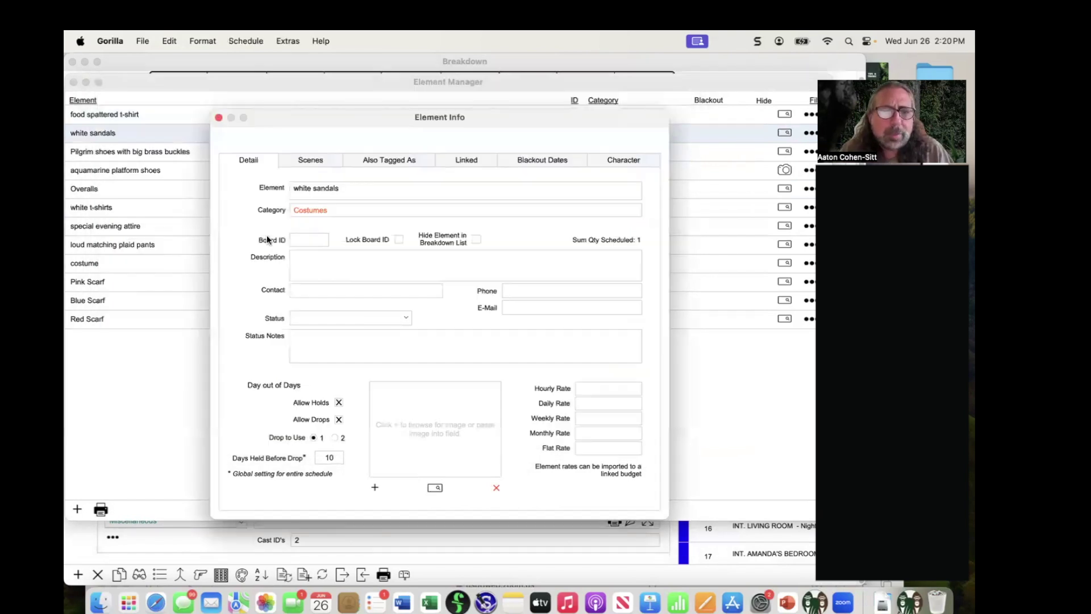
{"action": "left_click", "coordinate": [219, 118]}
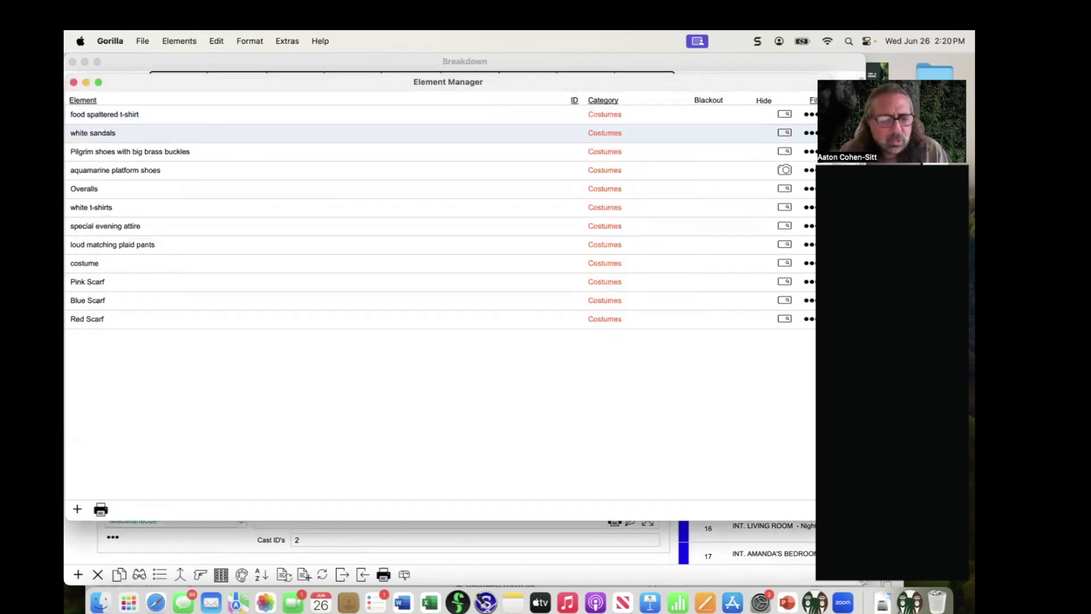
Step: Switch to the PowerPoint slide show, advance it to the Export Data slide, and return to Gorilla's Element Manager
{"action": "key", "text": "super+Tab"}
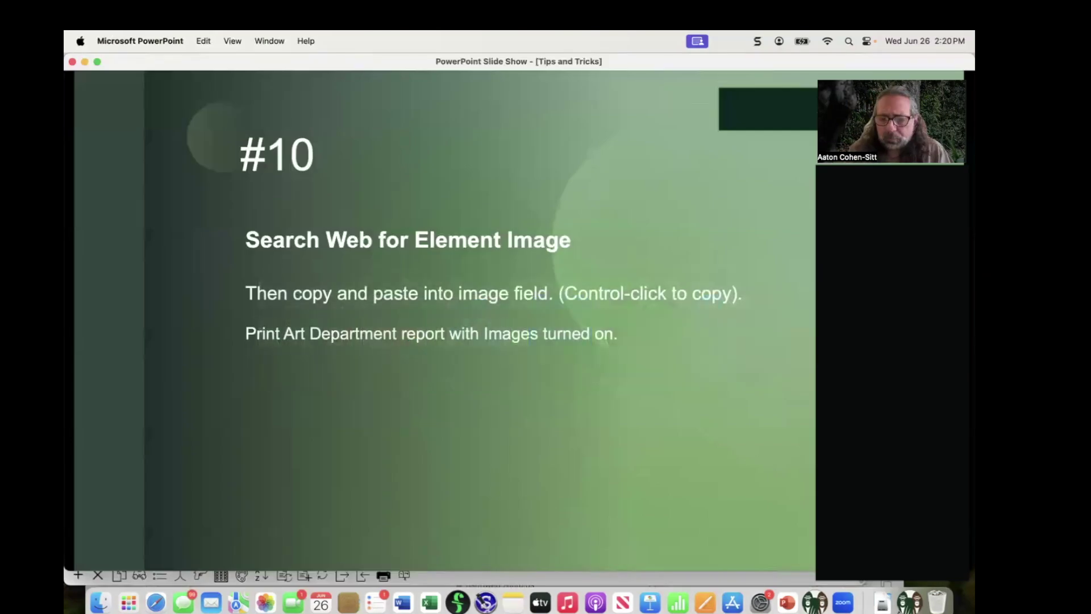
{"action": "key", "text": "Right"}
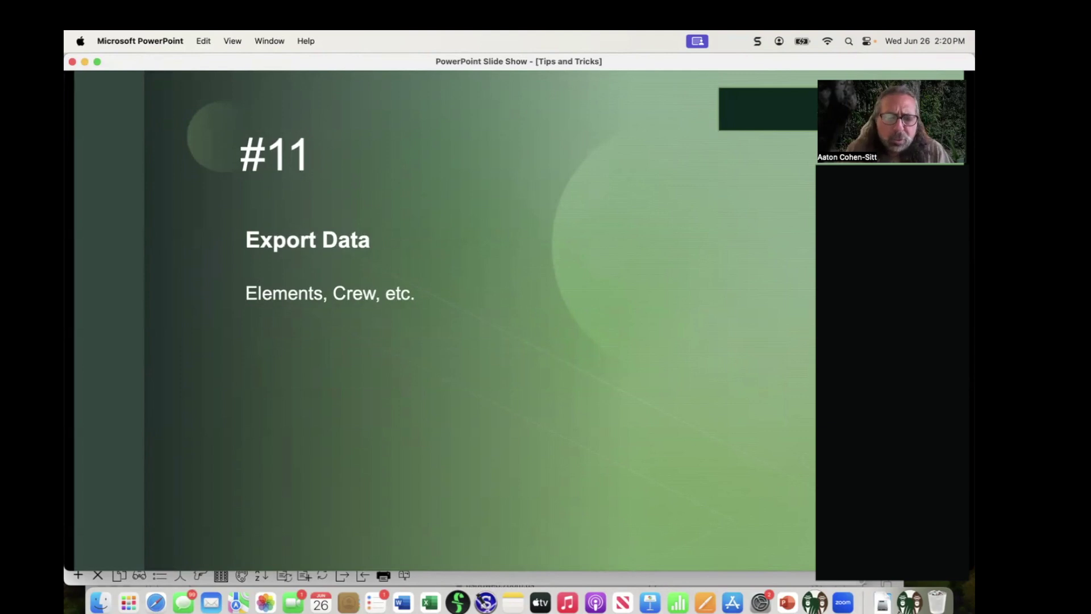
{"action": "key", "text": "super+Tab"}
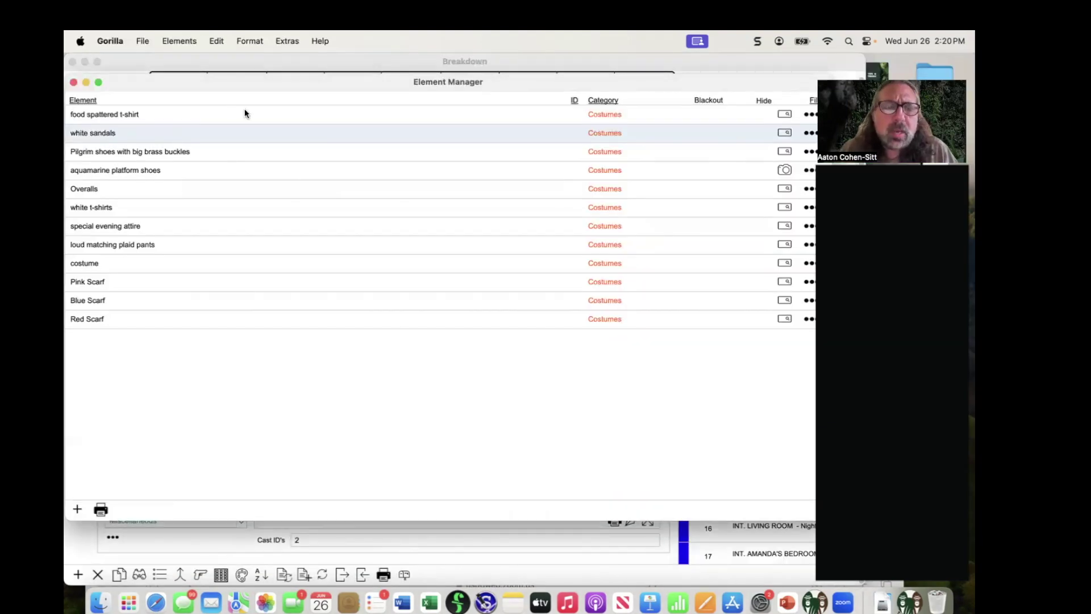
{"action": "left_click_drag", "start_coordinate": [228, 91], "coordinate": [233, 89]}
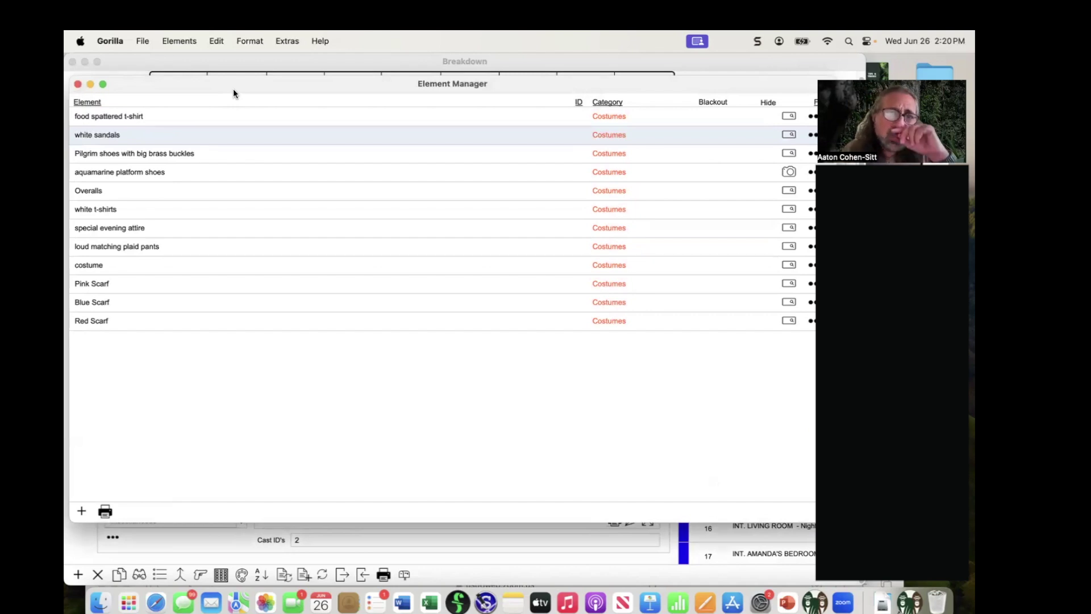
Step: Export the Props category elements to the Desktop as an Excel workbook named props, and have it open automatically in Excel
{"action": "left_click", "coordinate": [144, 42]}
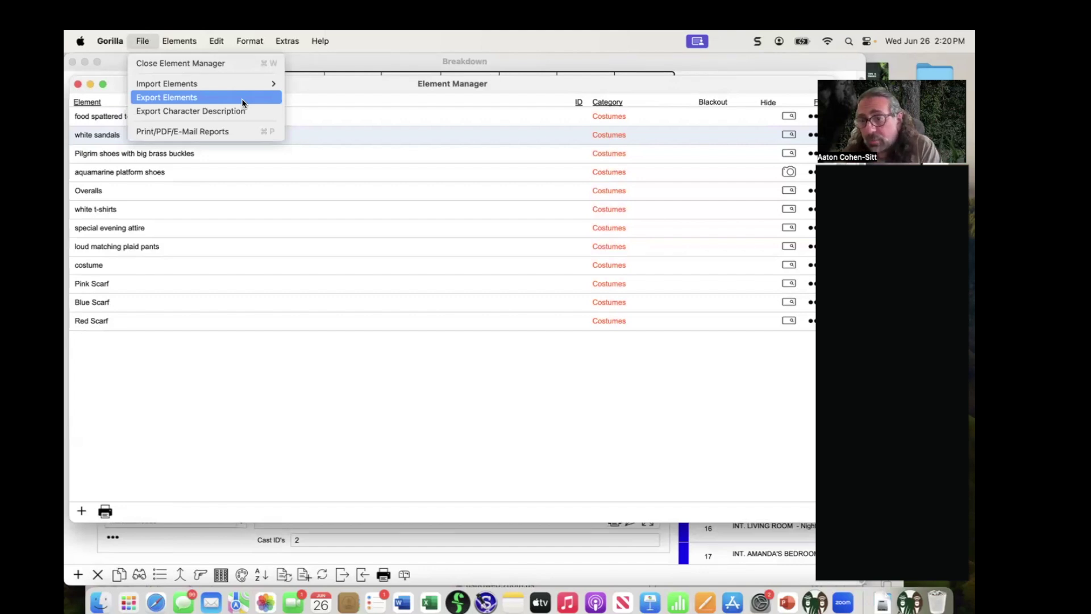
{"action": "left_click", "coordinate": [203, 99]}
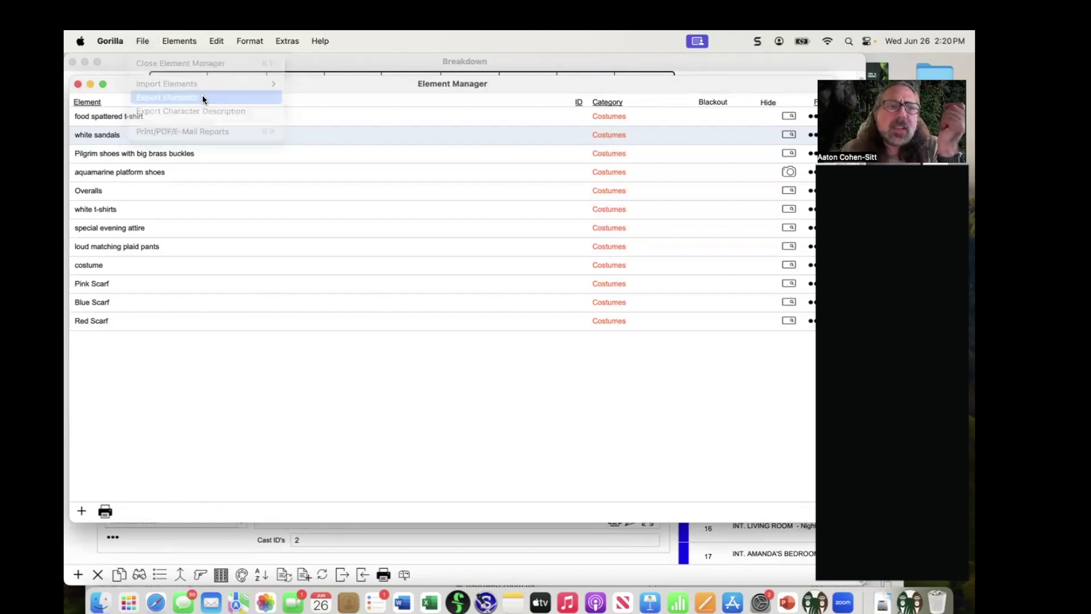
{"action": "left_click_drag", "start_coordinate": [341, 124], "coordinate": [379, 79]}
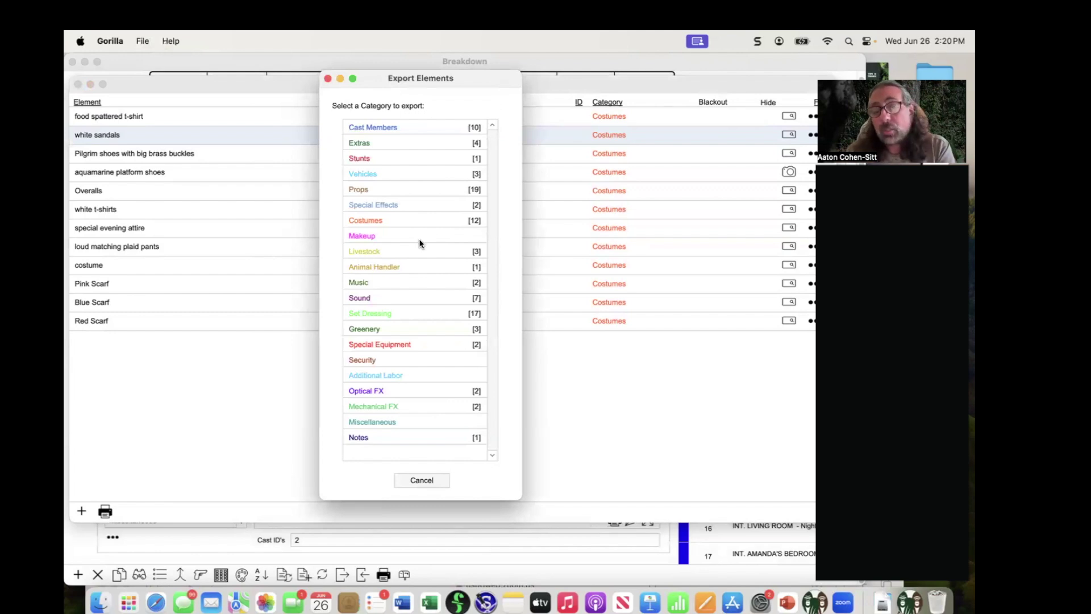
{"action": "left_click", "coordinate": [357, 189]}
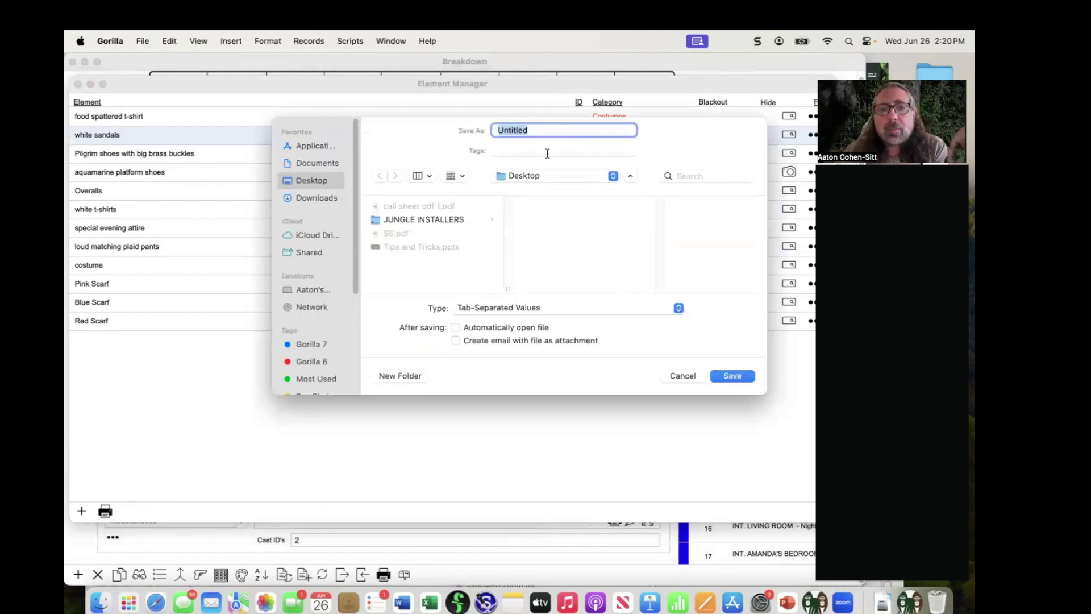
{"action": "type", "text": "props"}
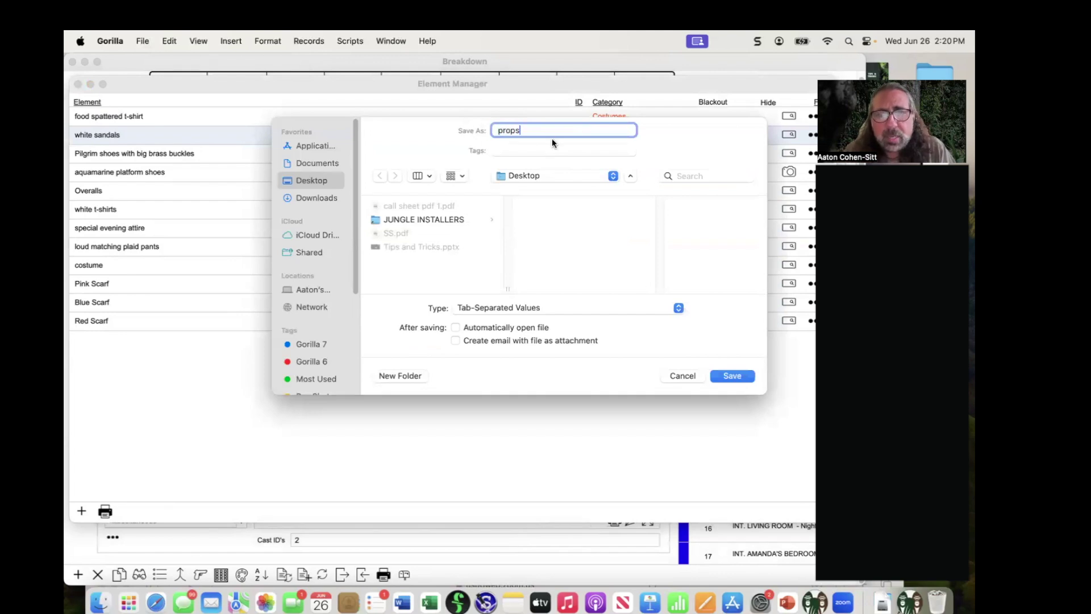
{"action": "left_click", "coordinate": [486, 311]}
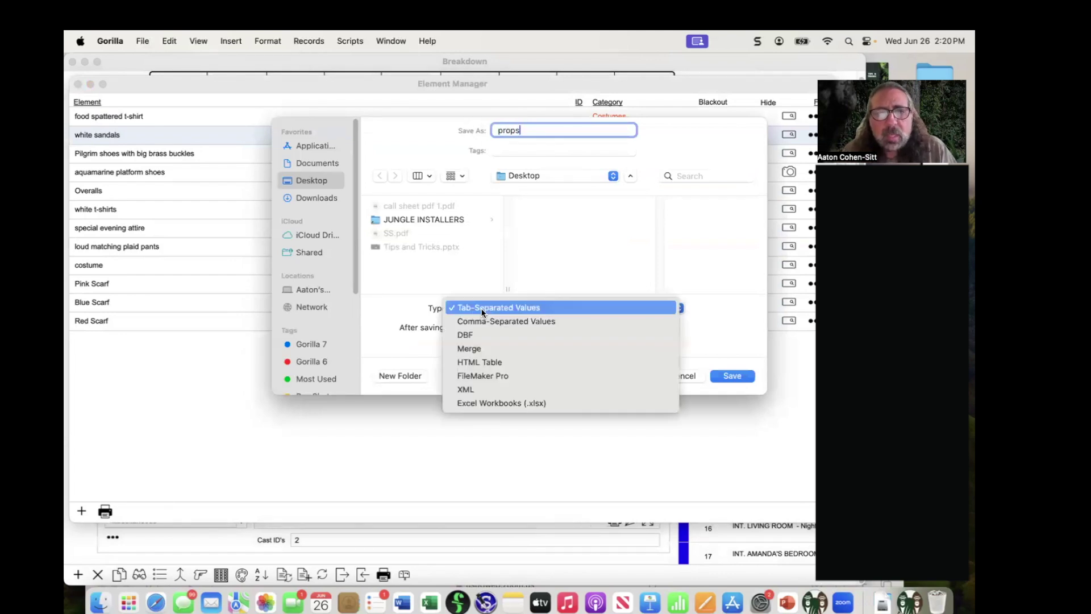
{"action": "left_click", "coordinate": [496, 404]}
{"action": "left_click", "coordinate": [456, 328]}
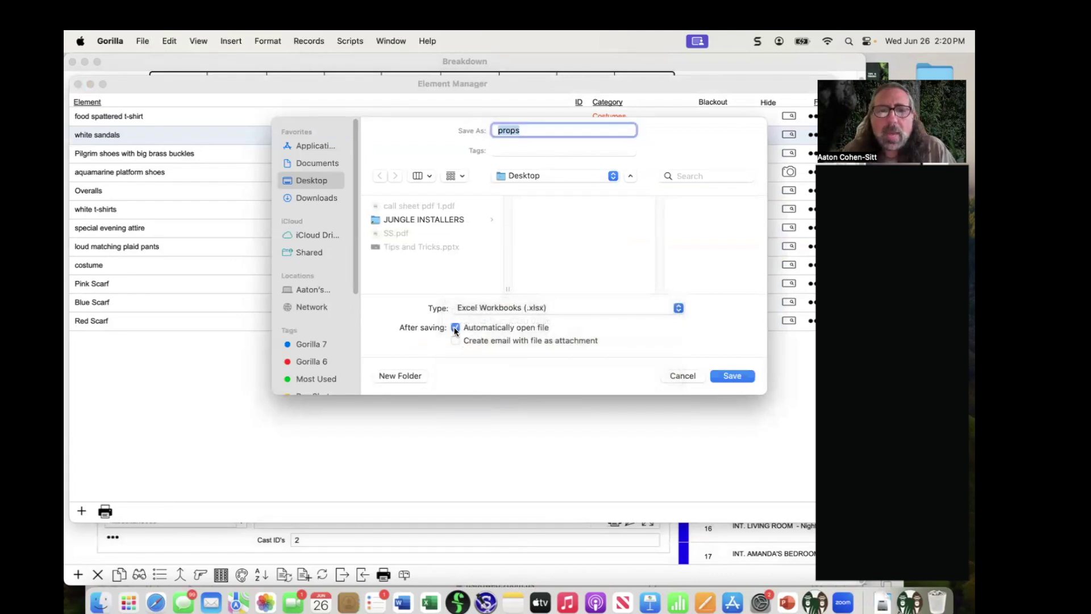
{"action": "left_click", "coordinate": [731, 376]}
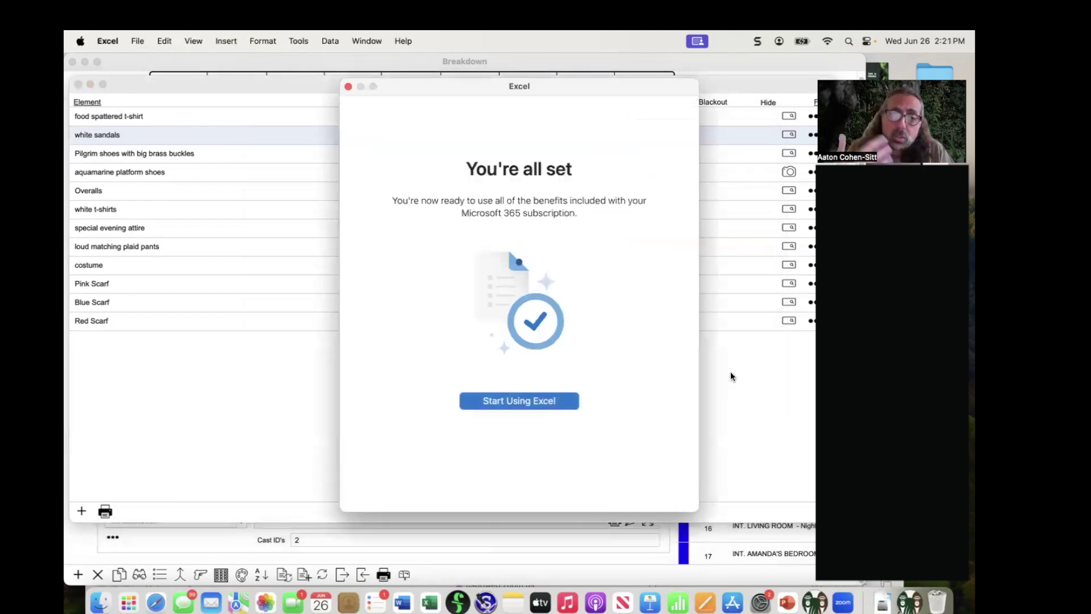
{"action": "left_click", "coordinate": [507, 401]}
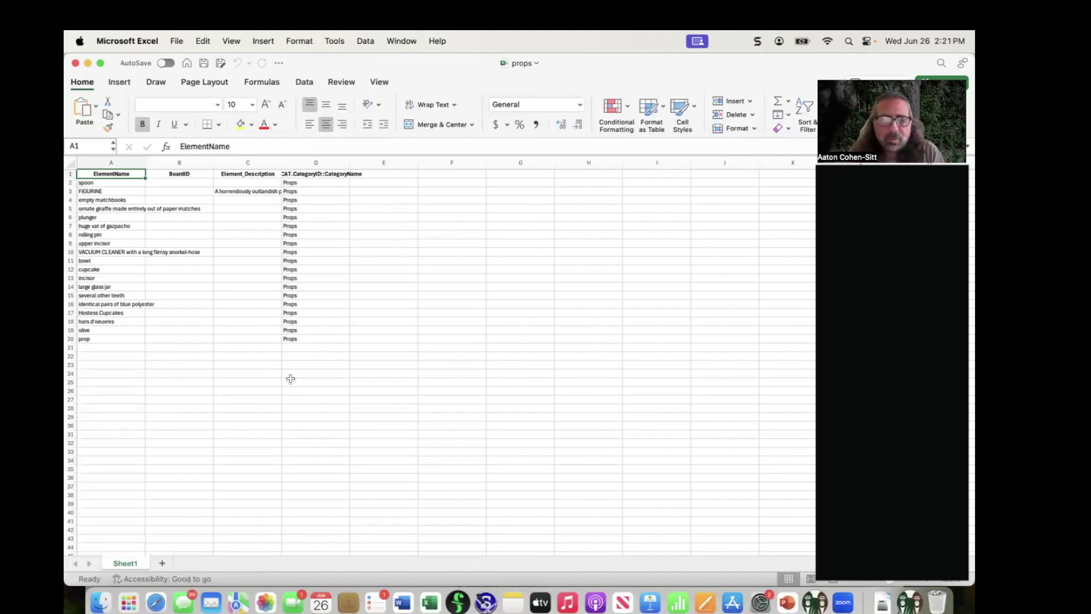
Step: Return to Gorilla, close the Element Manager, and look at the Excel export list of the breakdown sheets before closing it
{"action": "key", "text": "super+Tab"}
{"action": "left_click_drag", "start_coordinate": [133, 80], "coordinate": [142, 88]}
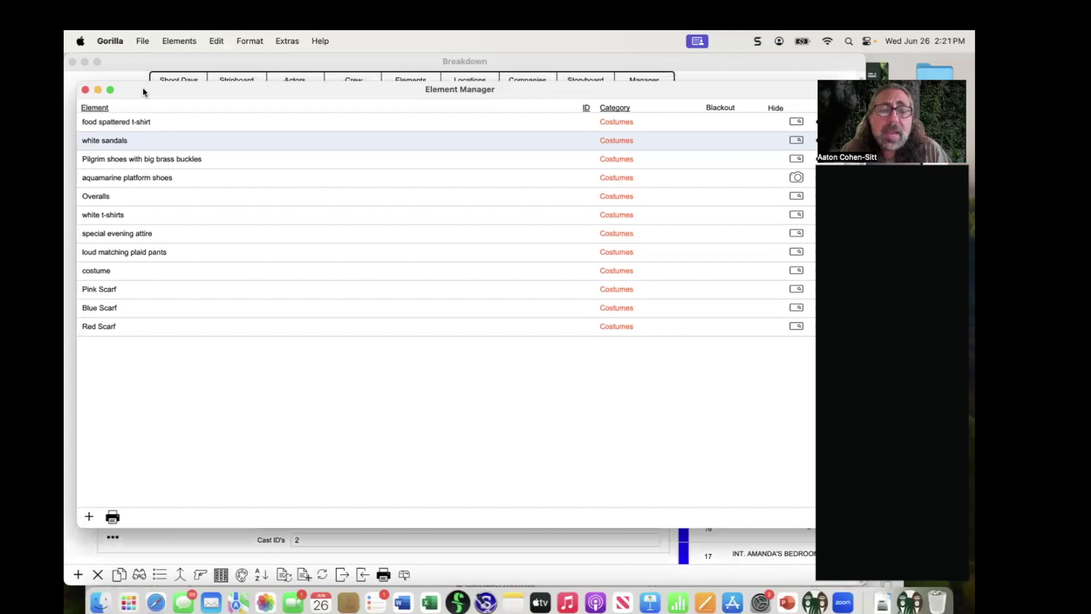
{"action": "left_click", "coordinate": [85, 90]}
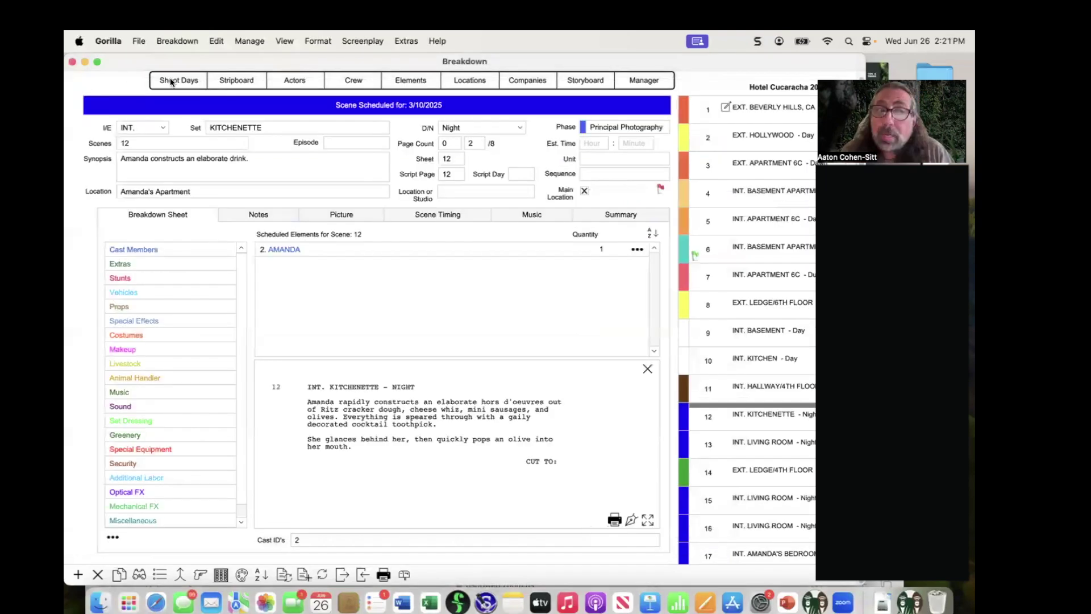
{"action": "left_click", "coordinate": [140, 41]}
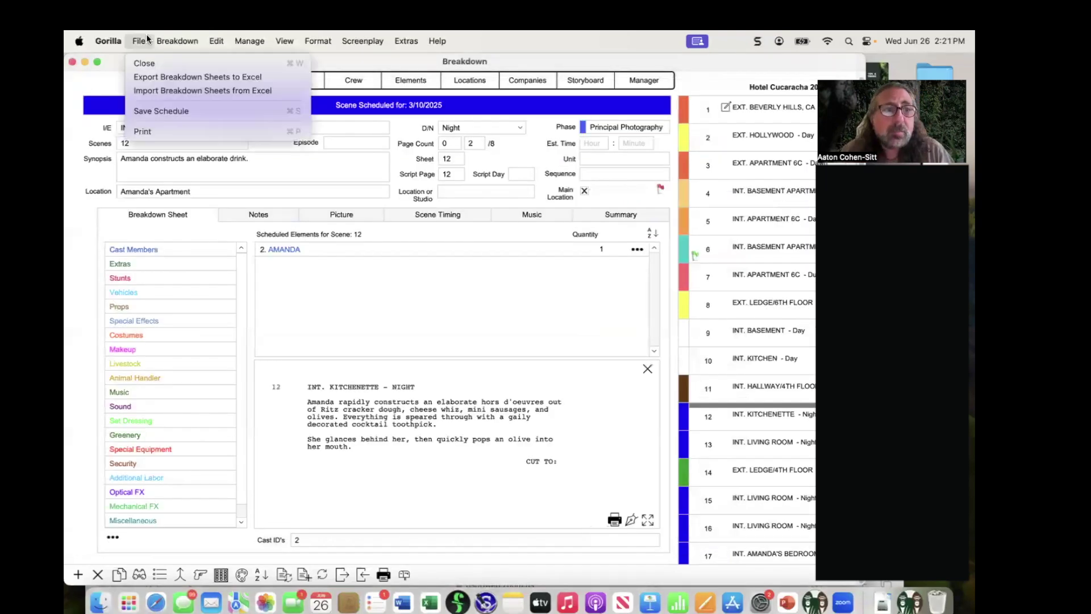
{"action": "left_click", "coordinate": [264, 77]}
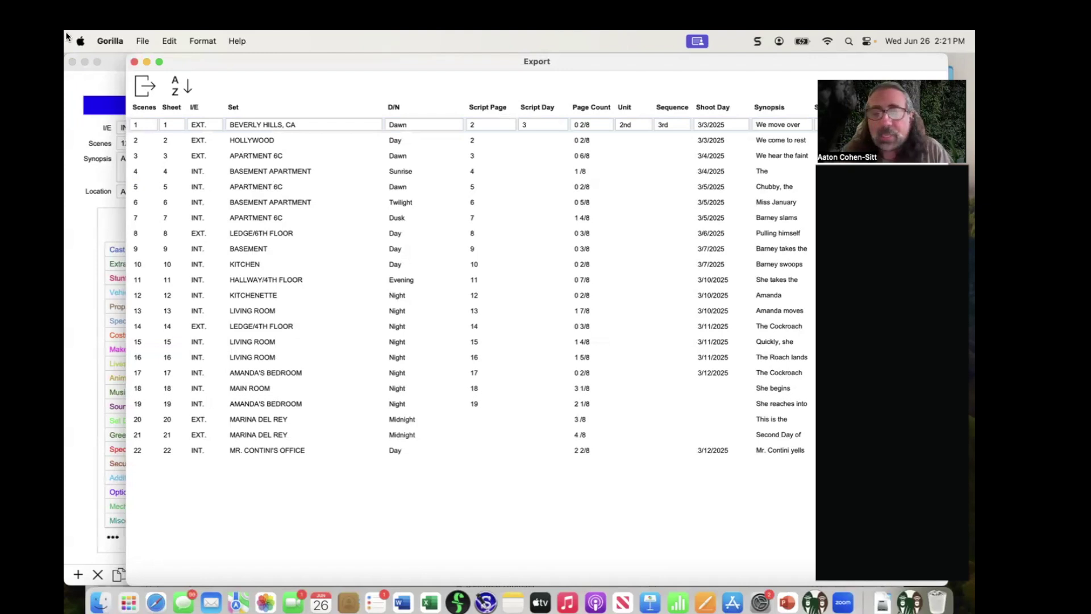
{"action": "left_click", "coordinate": [135, 62]}
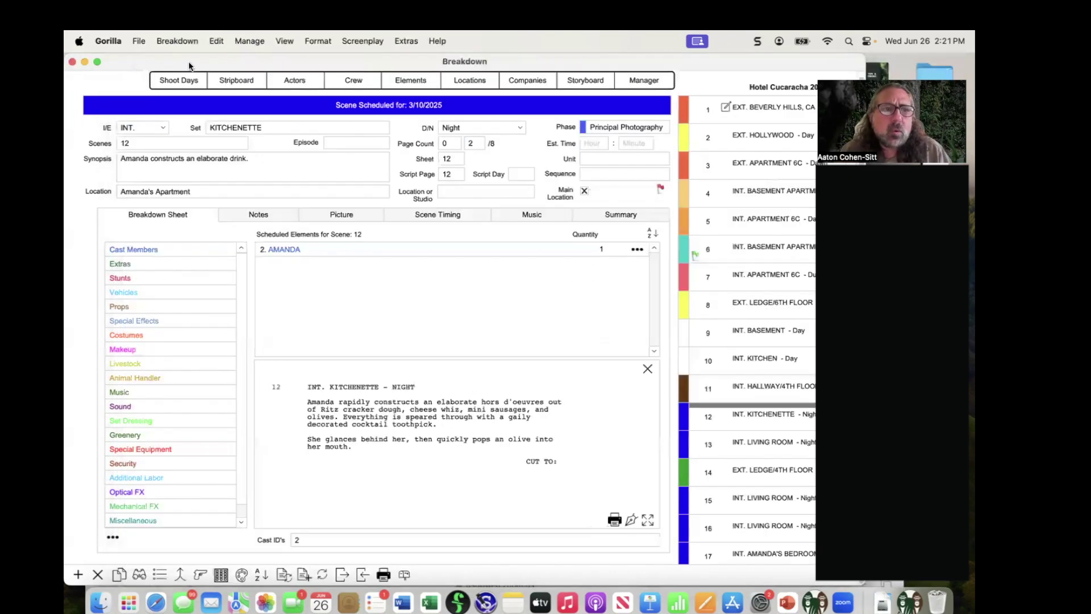
Step: Reopen the Element Manager, review the categories available for element export, and close both windows without exporting
{"action": "left_click", "coordinate": [414, 81]}
{"action": "left_click", "coordinate": [142, 41]}
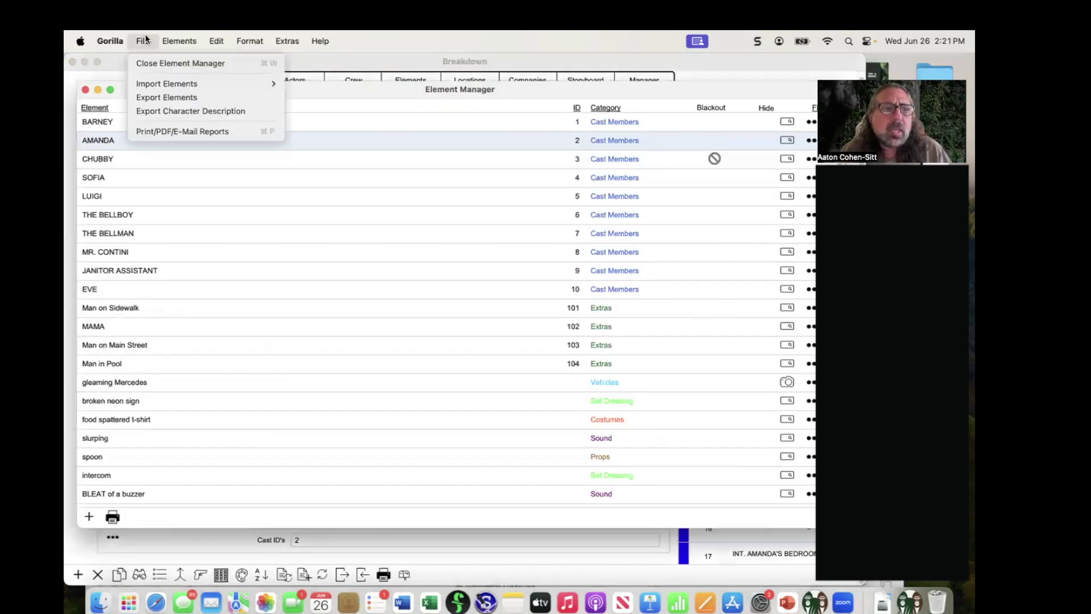
{"action": "left_click", "coordinate": [162, 97]}
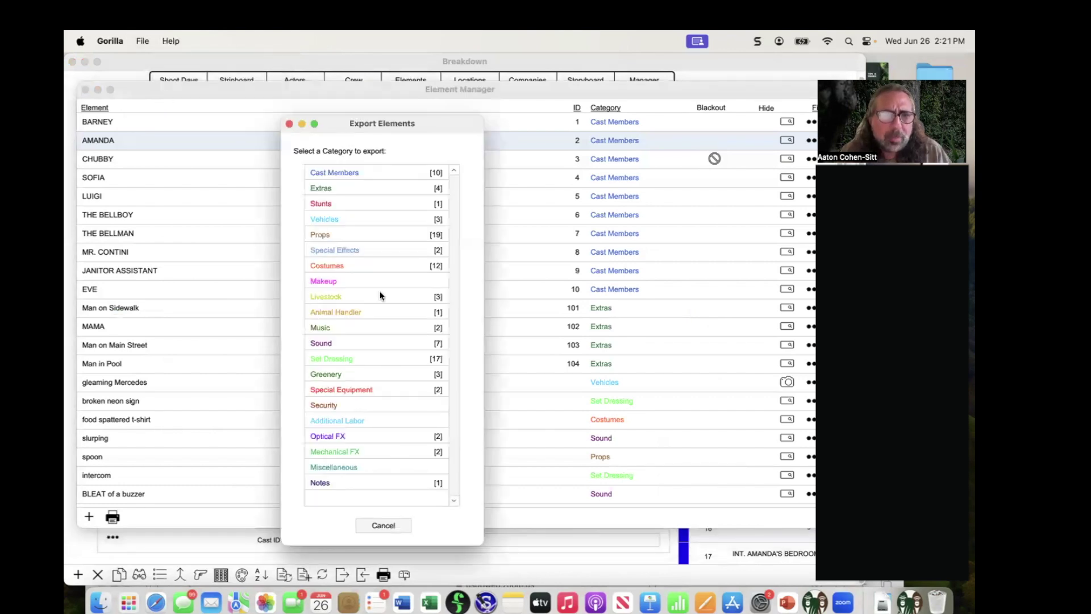
{"action": "left_click_drag", "start_coordinate": [347, 130], "coordinate": [350, 121]}
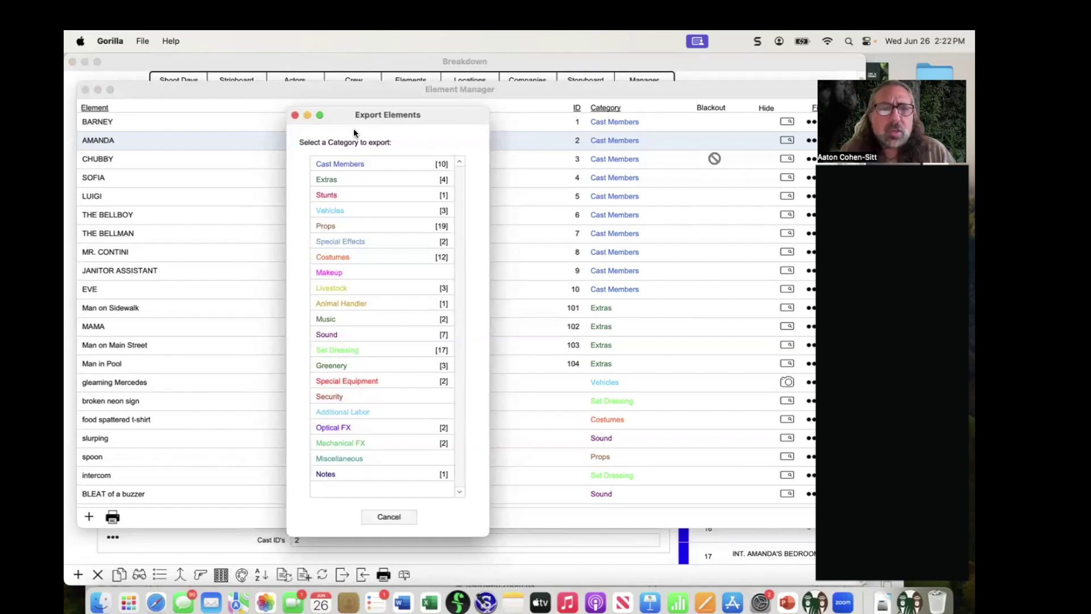
{"action": "left_click_drag", "start_coordinate": [346, 121], "coordinate": [341, 107]}
{"action": "left_click", "coordinate": [290, 104]}
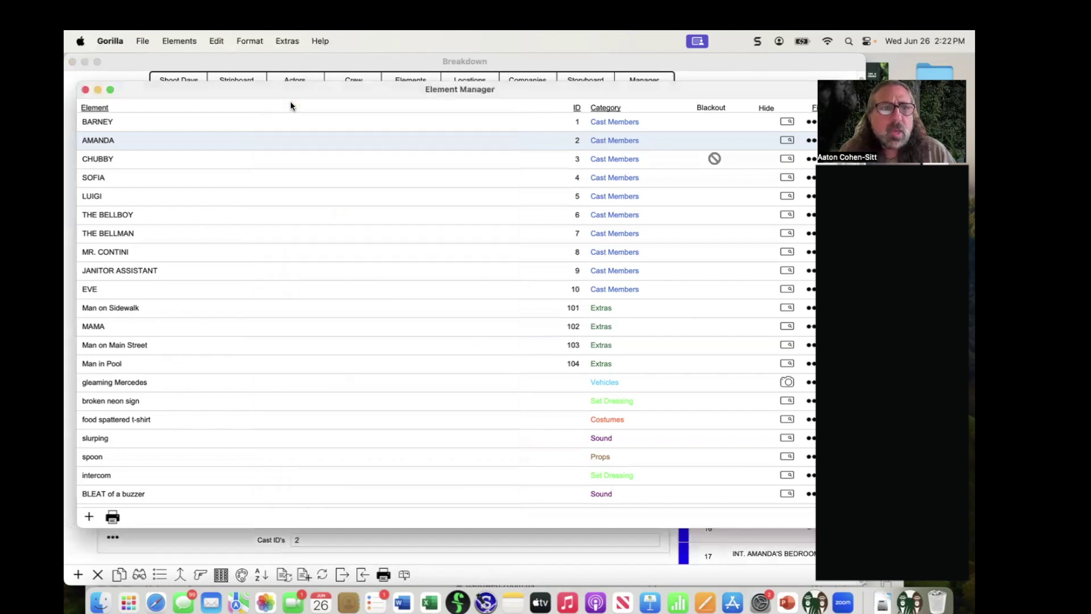
{"action": "left_click", "coordinate": [85, 90]}
Step: Switch to the PowerPoint slide show and advance it to the Import Crew slide
{"action": "key", "text": "super+Tab"}
{"action": "key", "text": "super+Tab"}
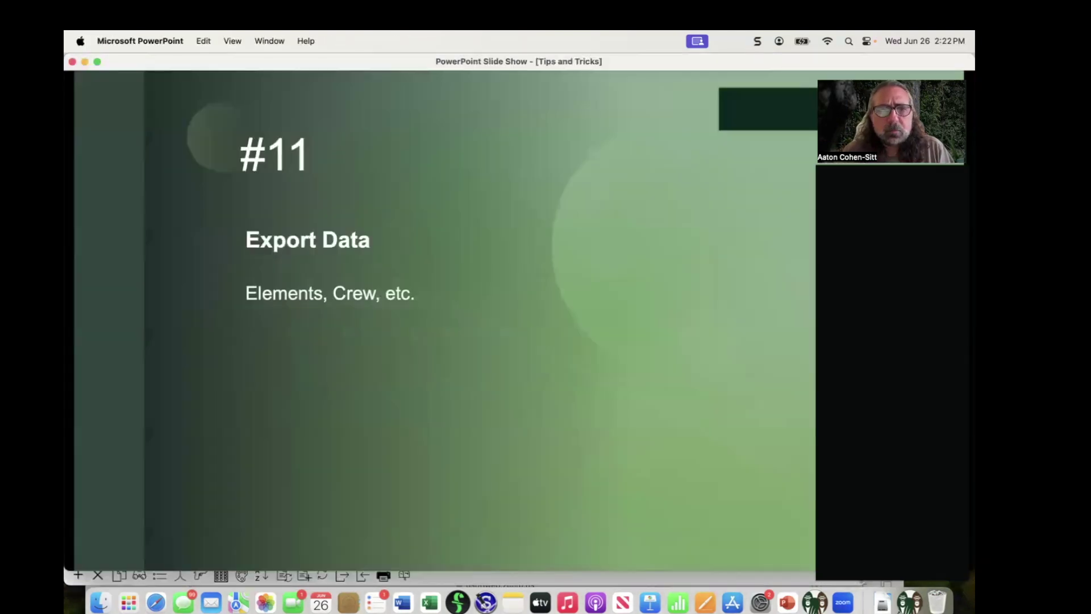
{"action": "key", "text": "Right"}
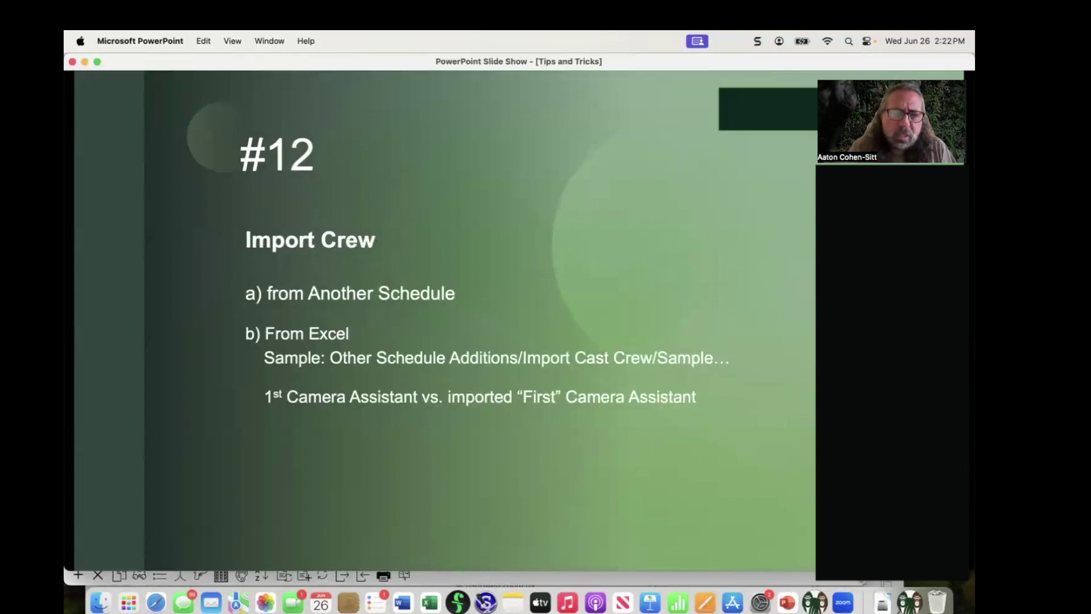
Step: Switch back to Gorilla and open the schedule's Crew list
{"action": "key", "text": "super+Tab"}
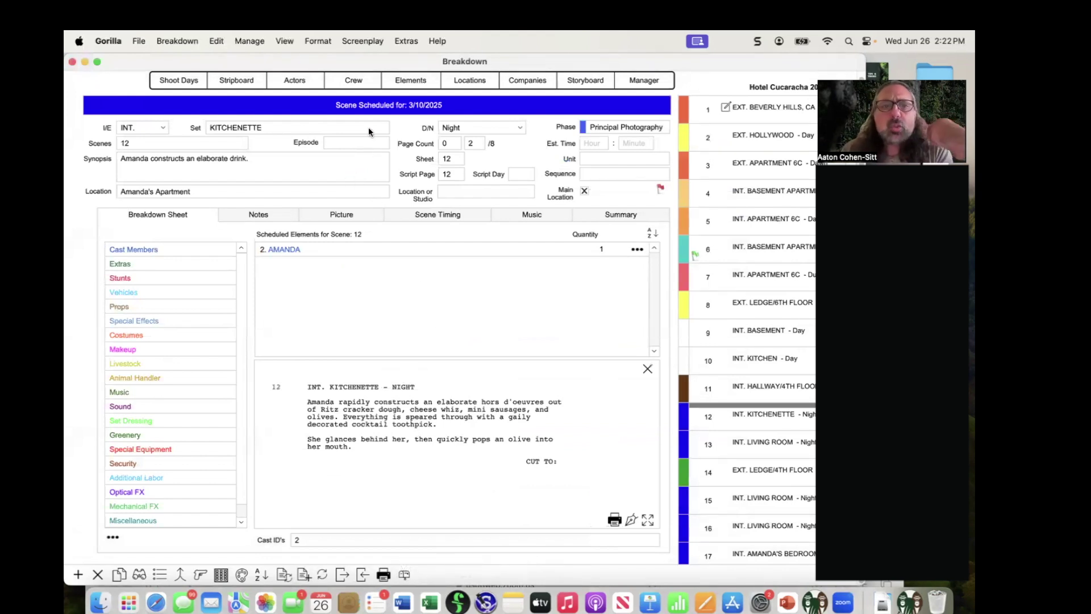
{"action": "left_click", "coordinate": [369, 83]}
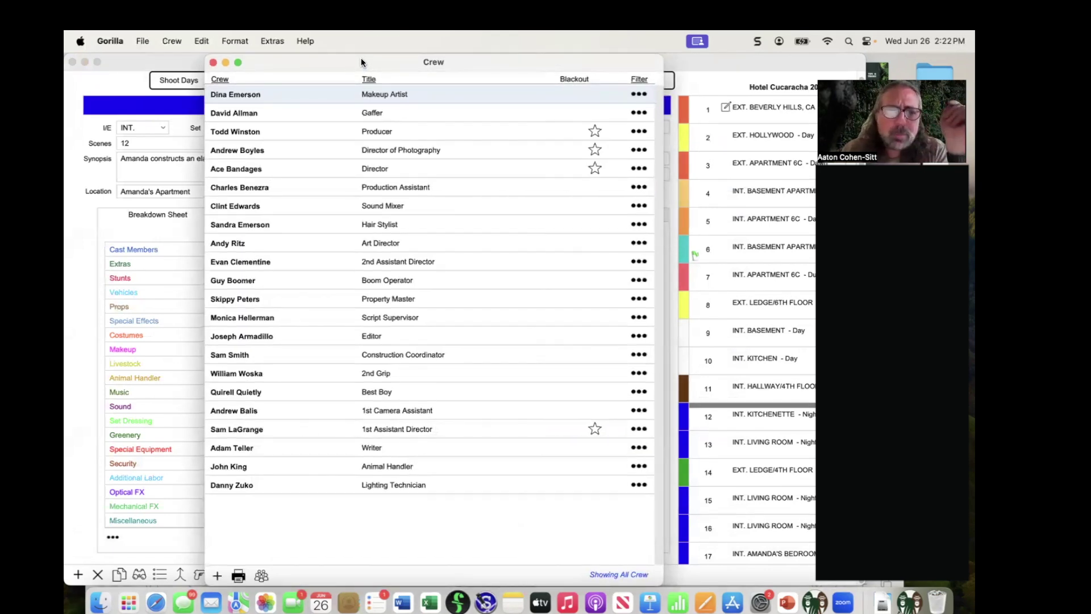
Step: Open the crew import from a Text/Excel file, review the required column layout, and close the window without importing
{"action": "left_click", "coordinate": [145, 41]}
{"action": "mouse_move", "coordinate": [137, 43]}
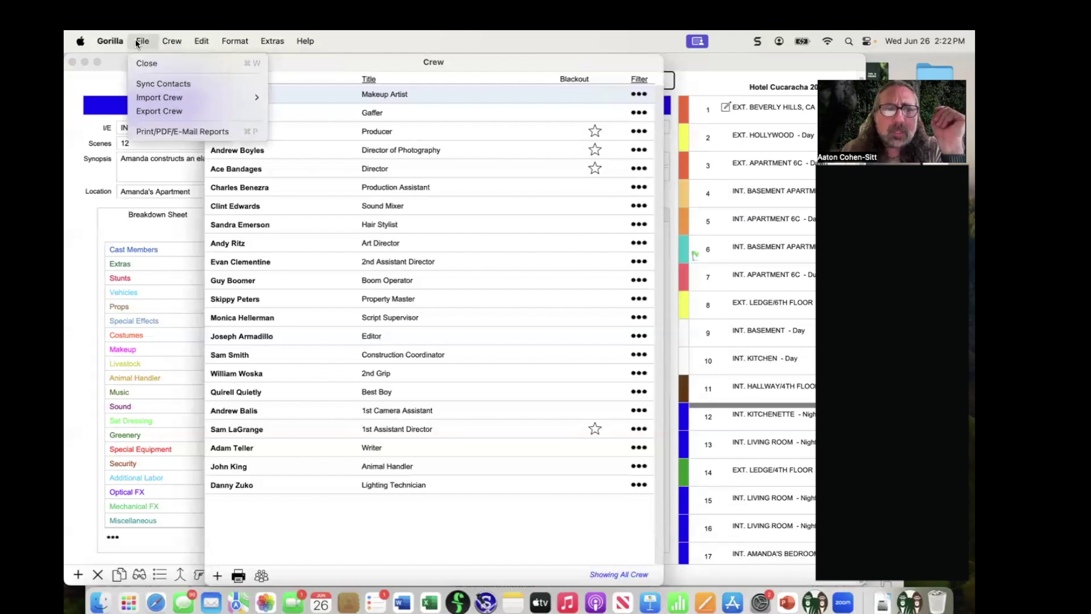
{"action": "mouse_move", "coordinate": [168, 100]}
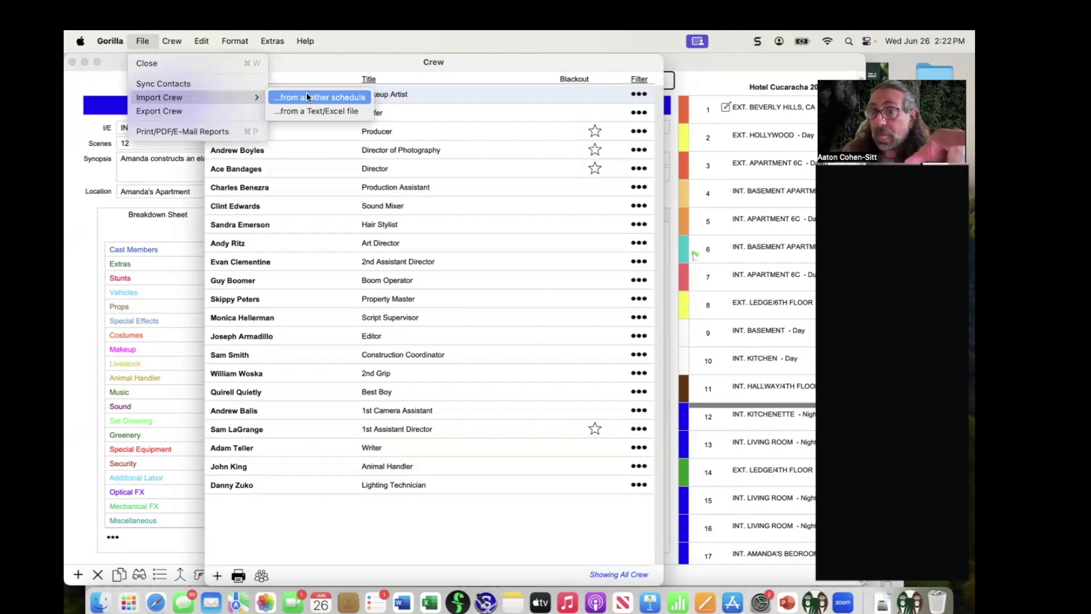
{"action": "left_click", "coordinate": [308, 111]}
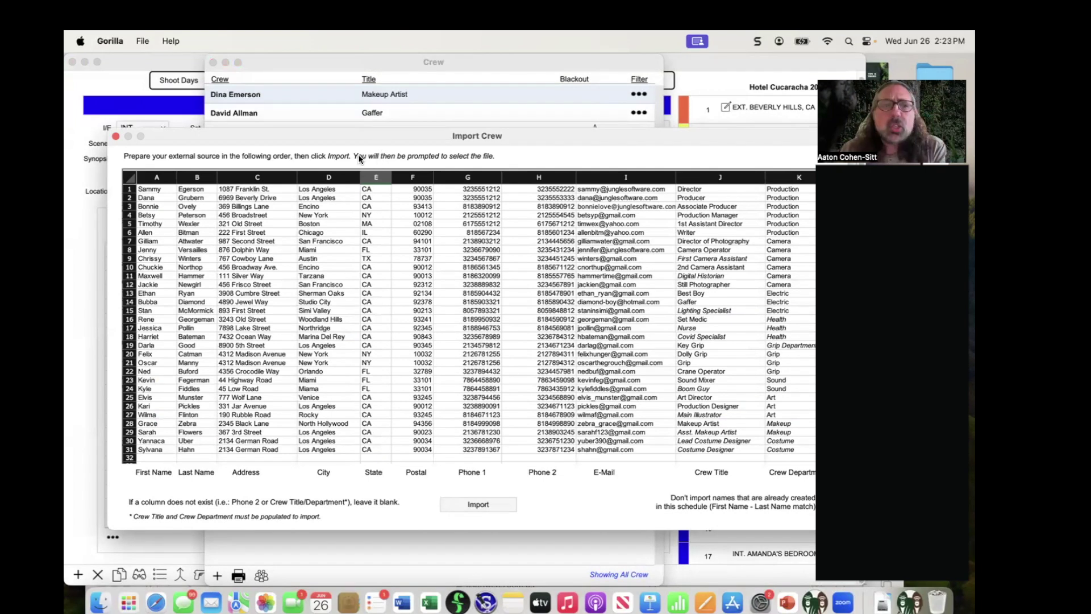
{"action": "left_click_drag", "start_coordinate": [171, 134], "coordinate": [170, 131]}
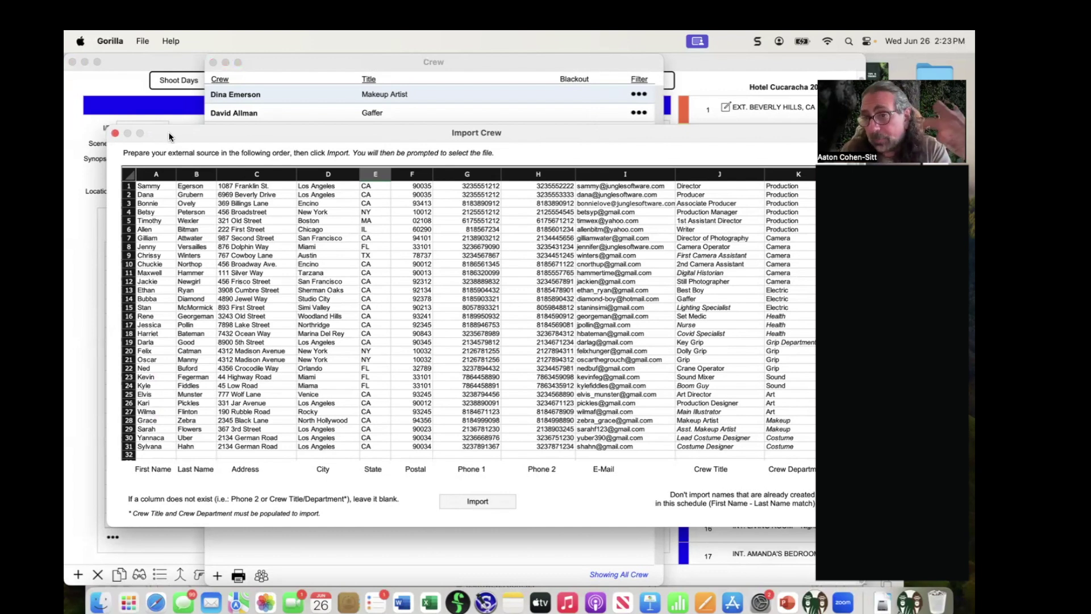
{"action": "left_click", "coordinate": [114, 135]}
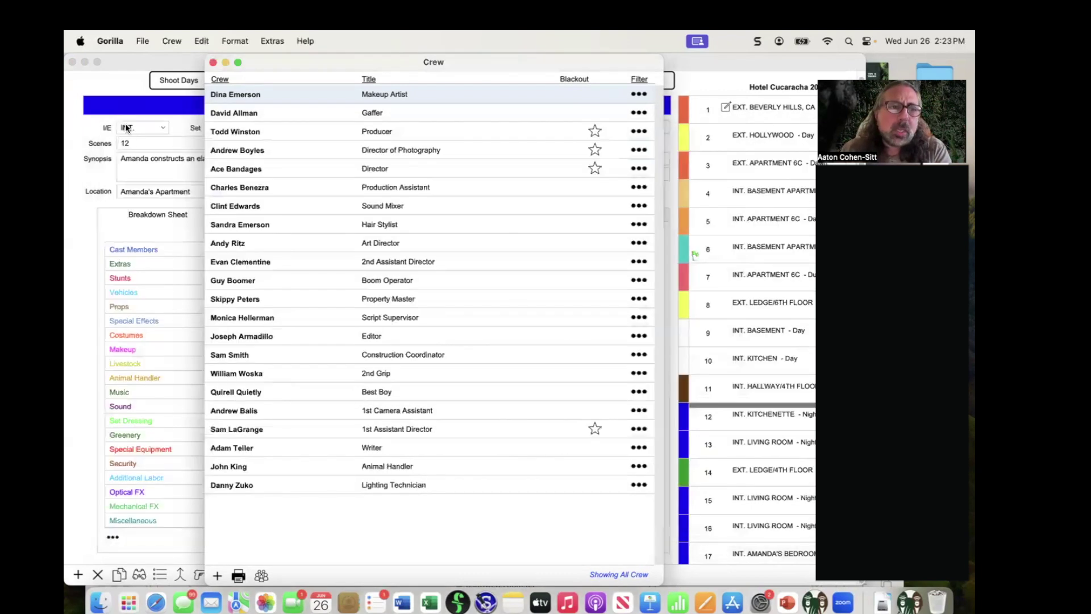
Step: Open the crew import from another schedule, look at the schedules offered, and close the window without importing
{"action": "left_click", "coordinate": [142, 41]}
{"action": "mouse_move", "coordinate": [245, 98]}
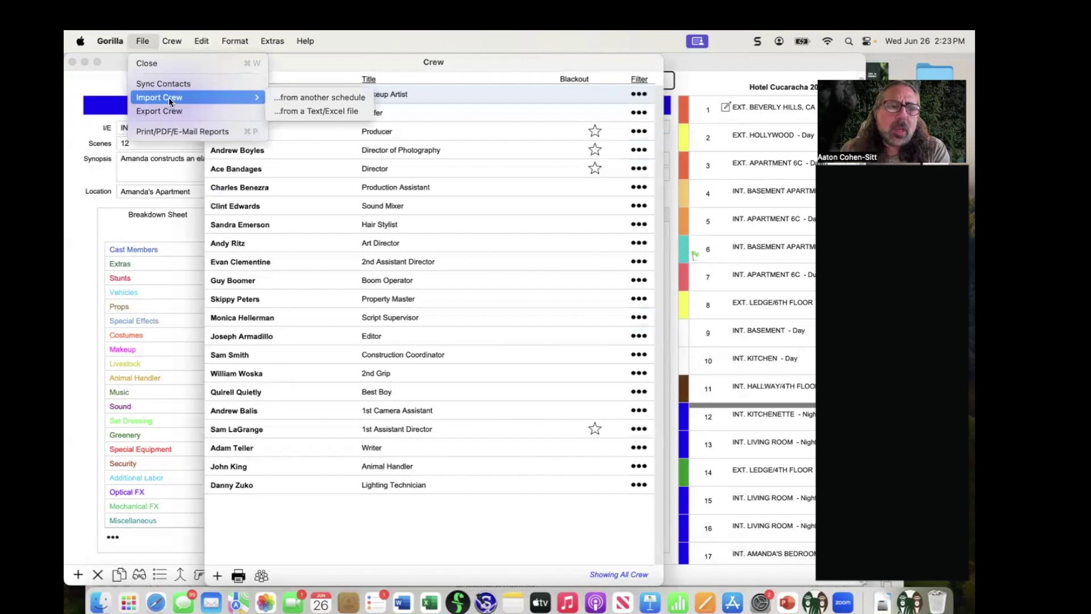
{"action": "left_click", "coordinate": [300, 98]}
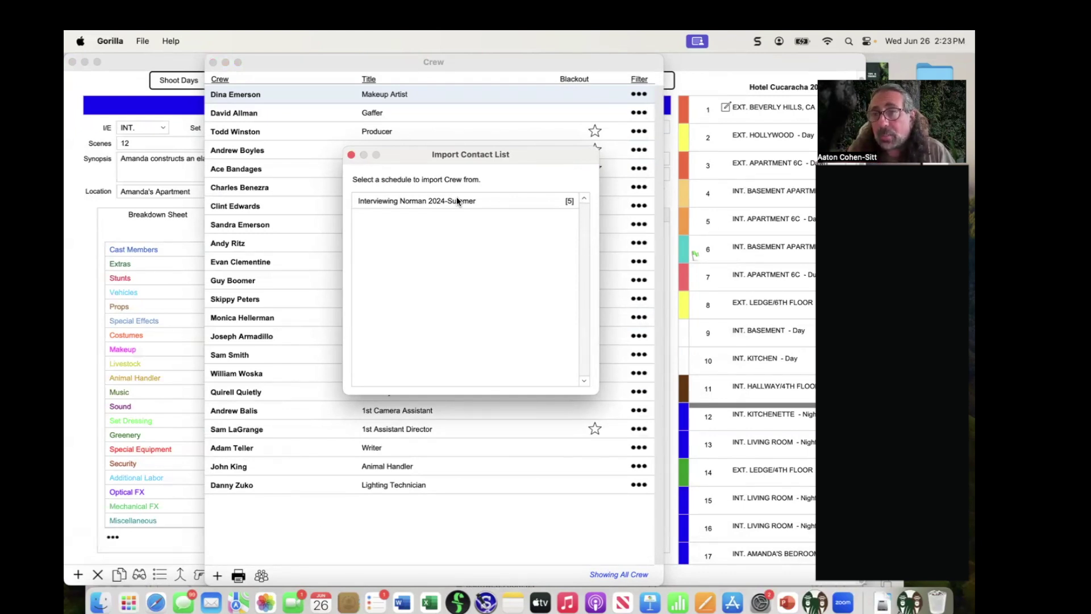
{"action": "left_click", "coordinate": [352, 154]}
Step: Switch to the PowerPoint slide show and advance it to the Combine Crew Titles slide
{"action": "key", "text": "super+Tab"}
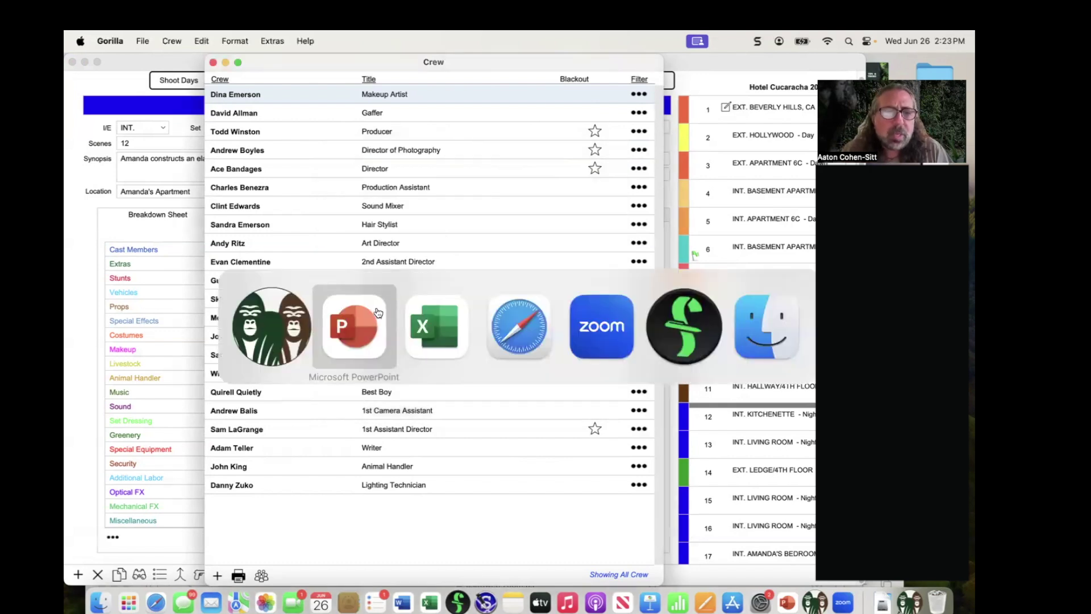
{"action": "key", "text": "Right"}
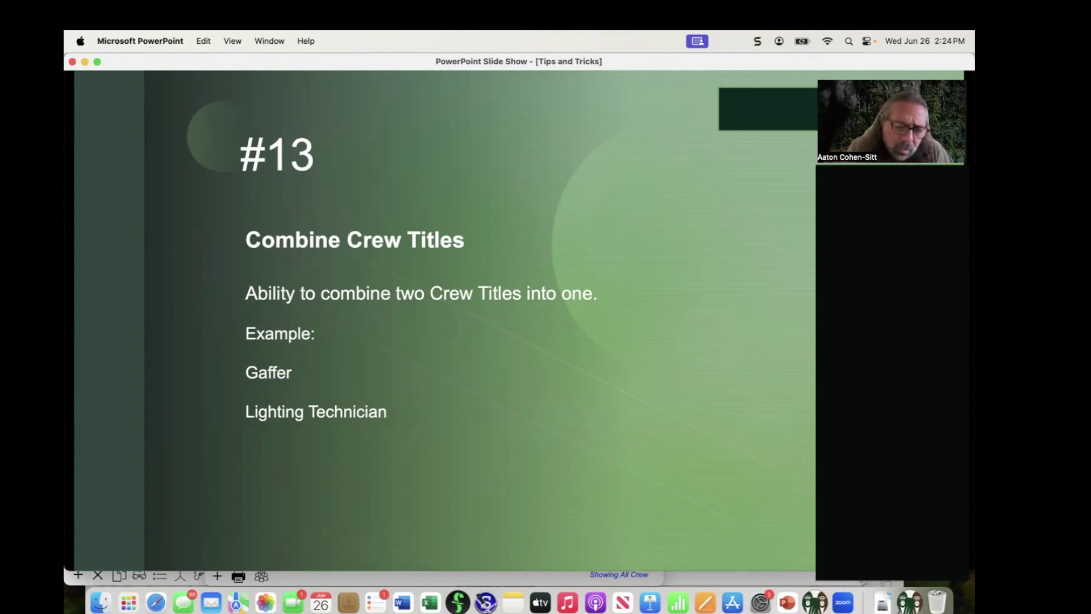
Step: Switch back to Gorilla and open the management window for crew titles and departments from the Crew list
{"action": "key", "text": "super+Tab"}
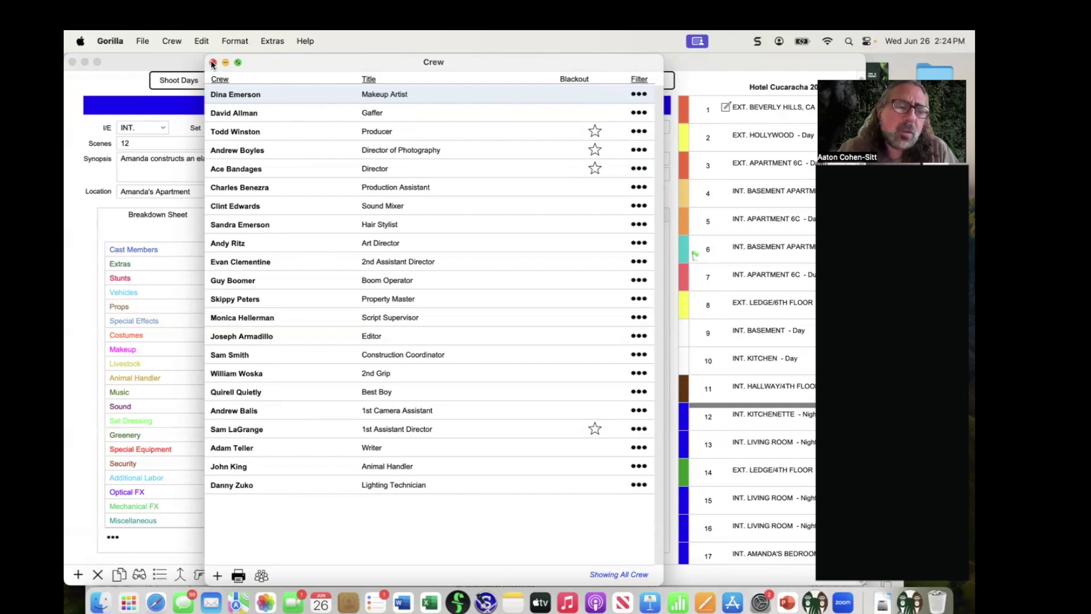
{"action": "left_click", "coordinate": [172, 40]}
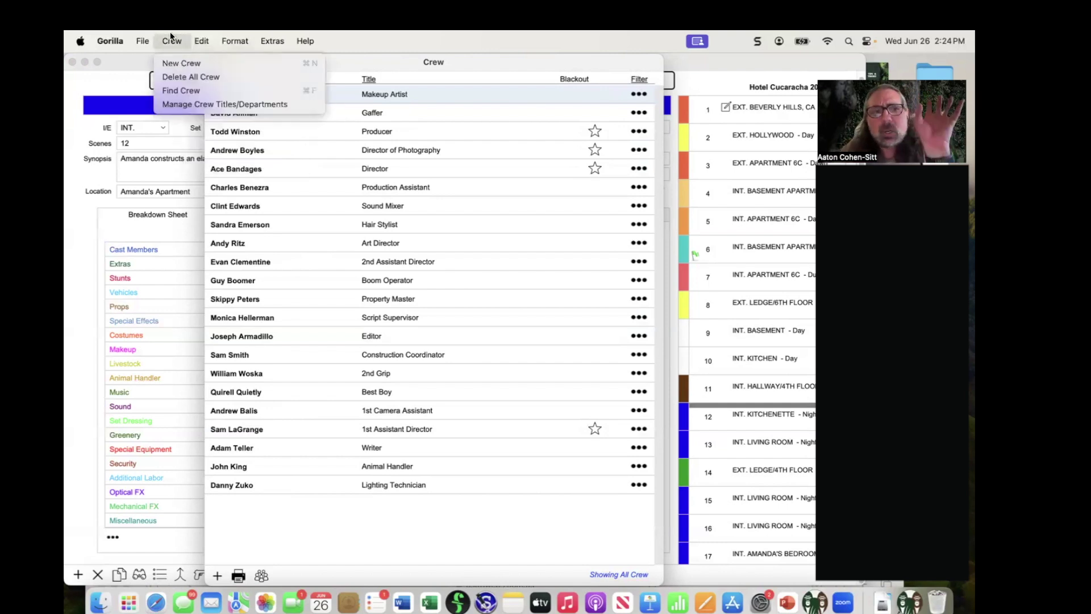
{"action": "left_click", "coordinate": [227, 104]}
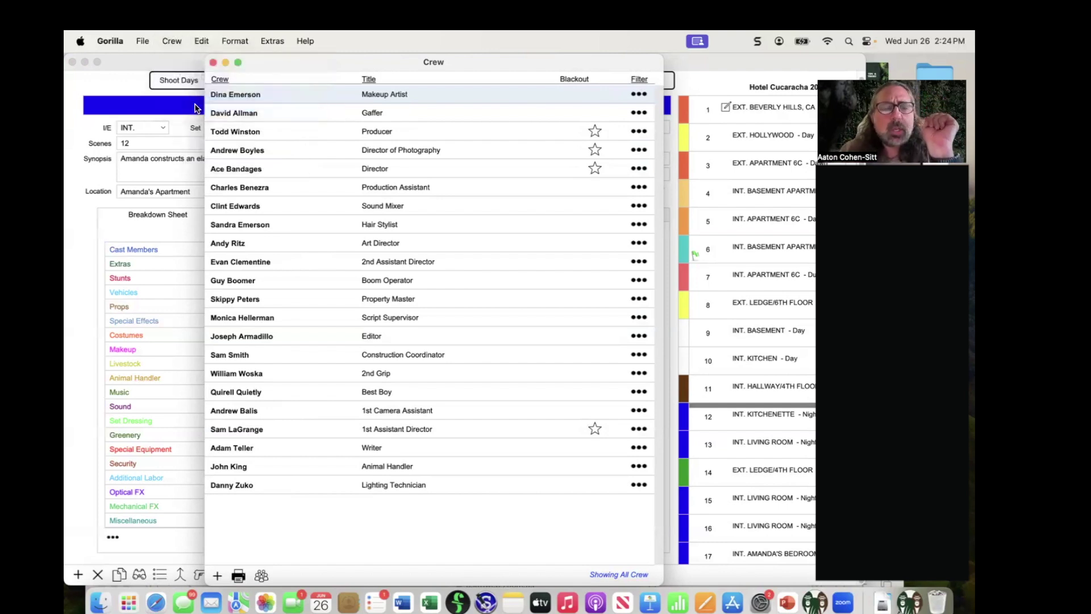
{"action": "left_click_drag", "start_coordinate": [360, 135], "coordinate": [330, 118]}
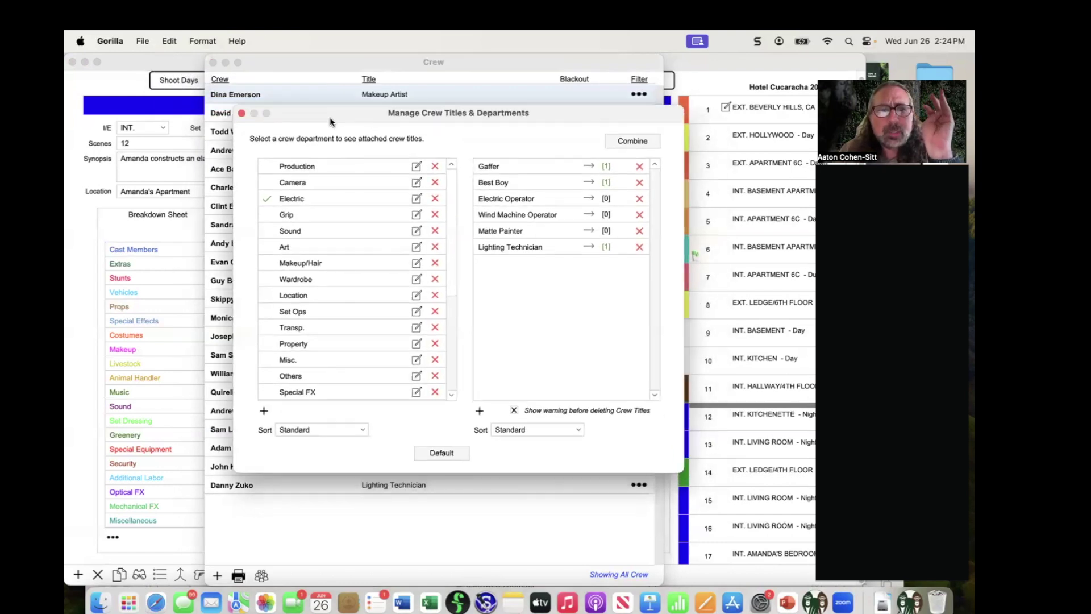
Step: Set up combining the primary crew title Gaffer with Lighting Technician, and cancel the merge at the confirmation
{"action": "left_click", "coordinate": [632, 141]}
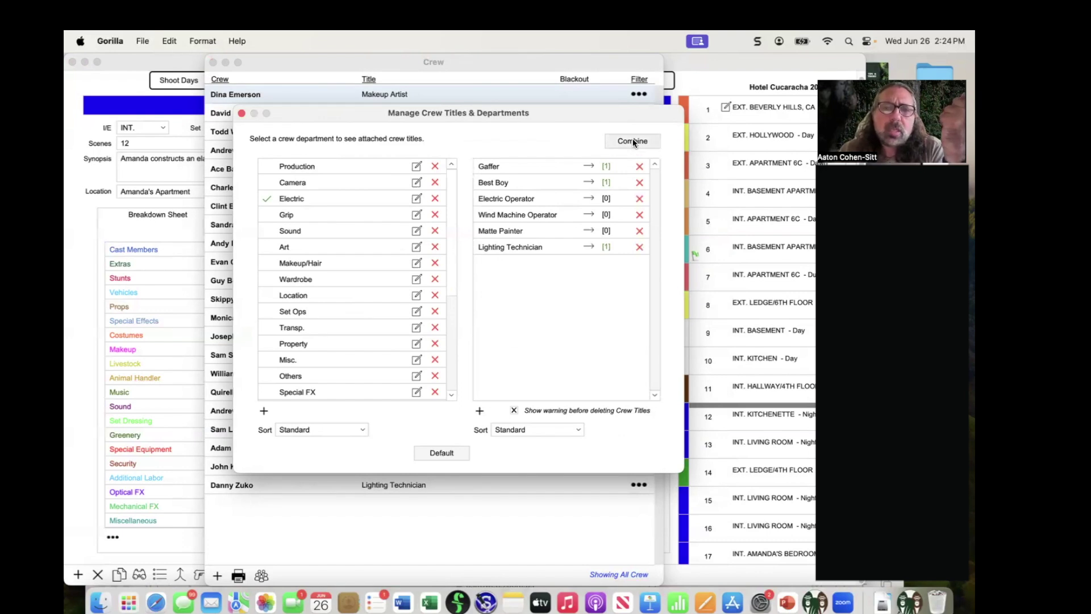
{"action": "left_click_drag", "start_coordinate": [481, 129], "coordinate": [410, 93]}
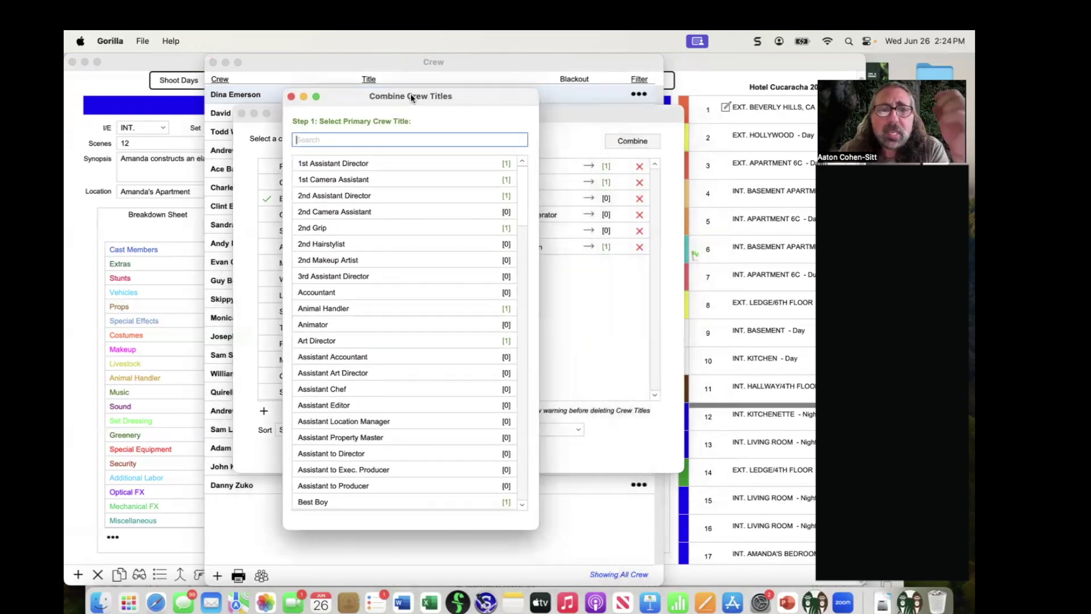
{"action": "scroll", "coordinate": [358, 391], "scroll_direction": "down", "scroll_amount": 5}
{"action": "scroll", "coordinate": [364, 464], "scroll_direction": "down", "scroll_amount": 15}
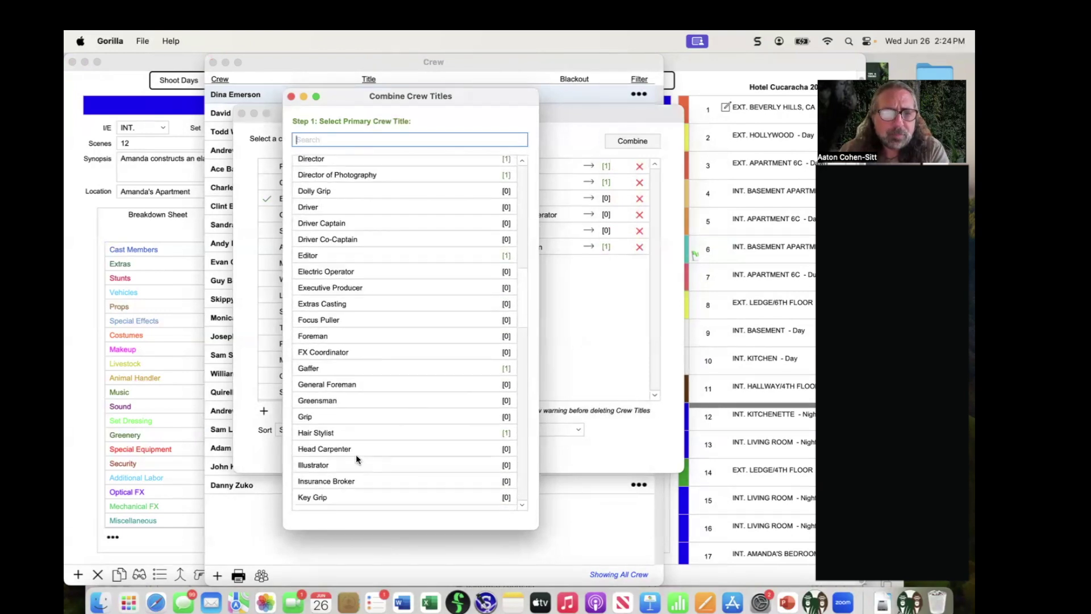
{"action": "double_click", "coordinate": [305, 367]}
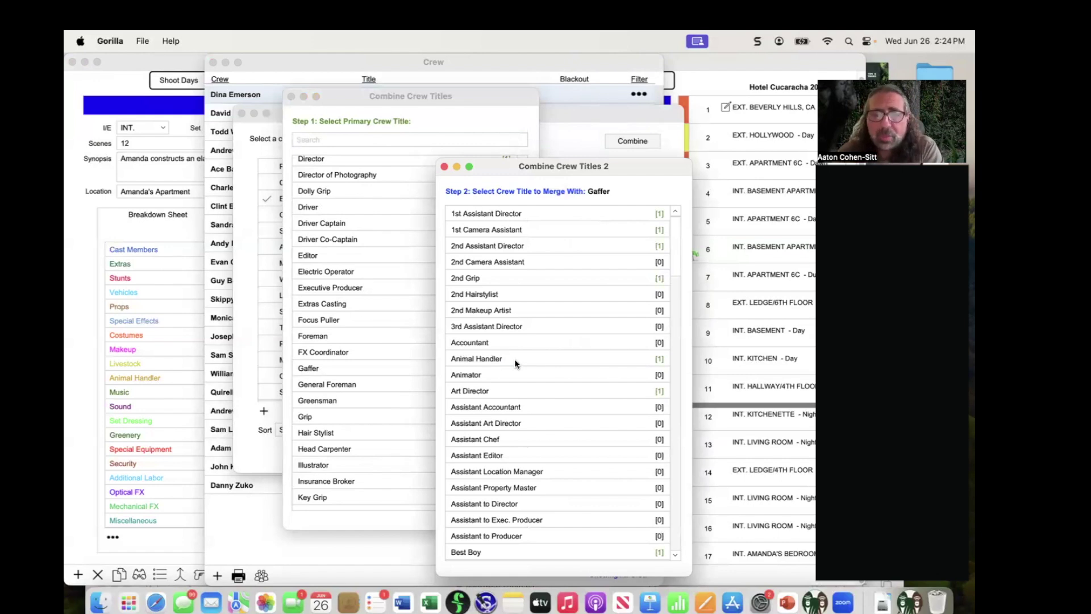
{"action": "scroll", "coordinate": [514, 358], "scroll_direction": "down", "scroll_amount": 20}
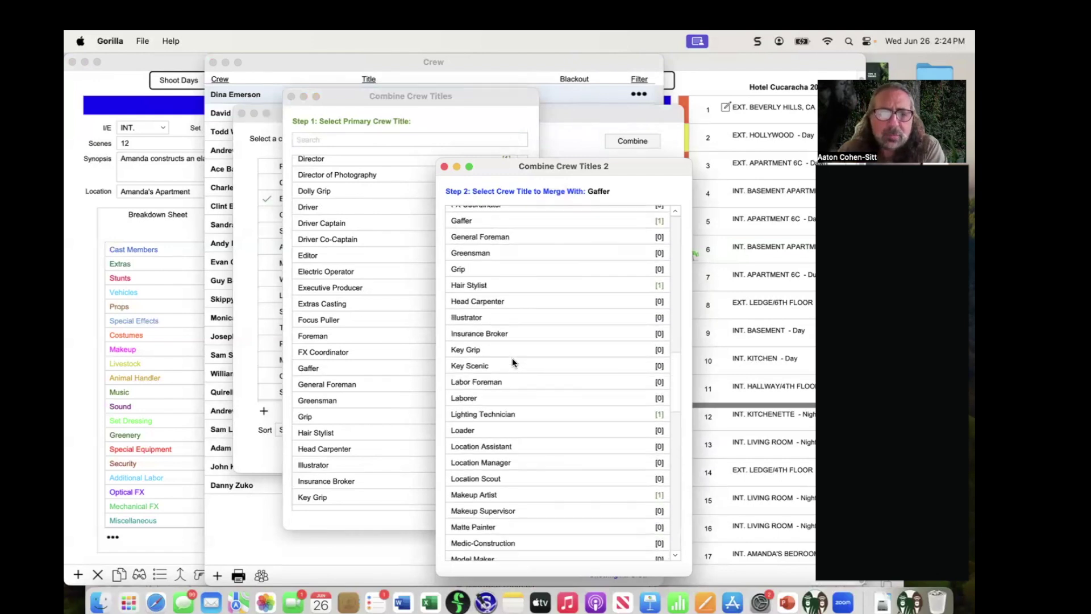
{"action": "double_click", "coordinate": [470, 414]}
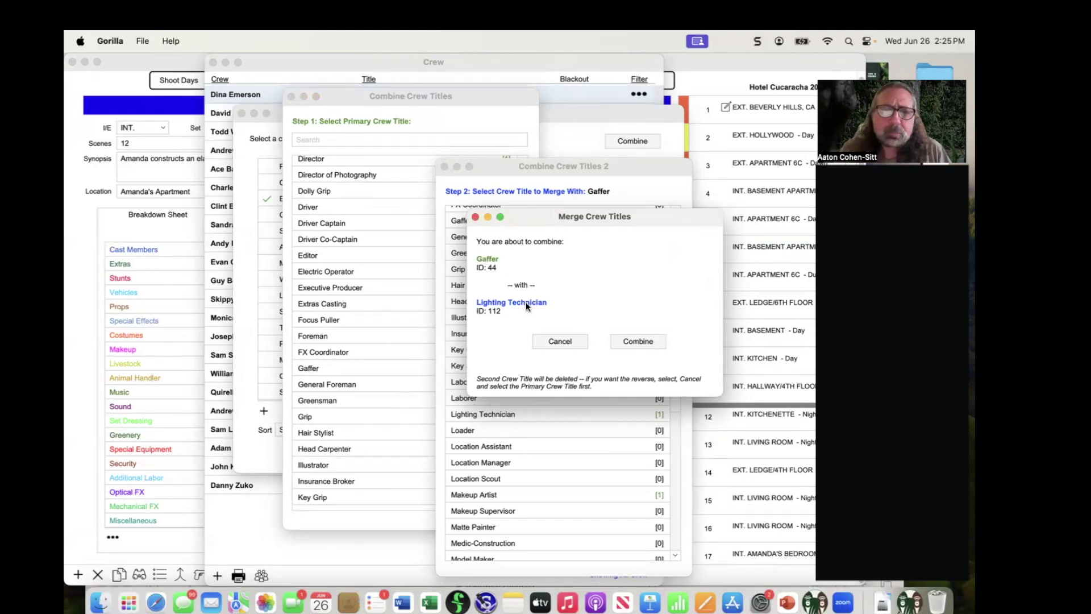
{"action": "left_click", "coordinate": [560, 342]}
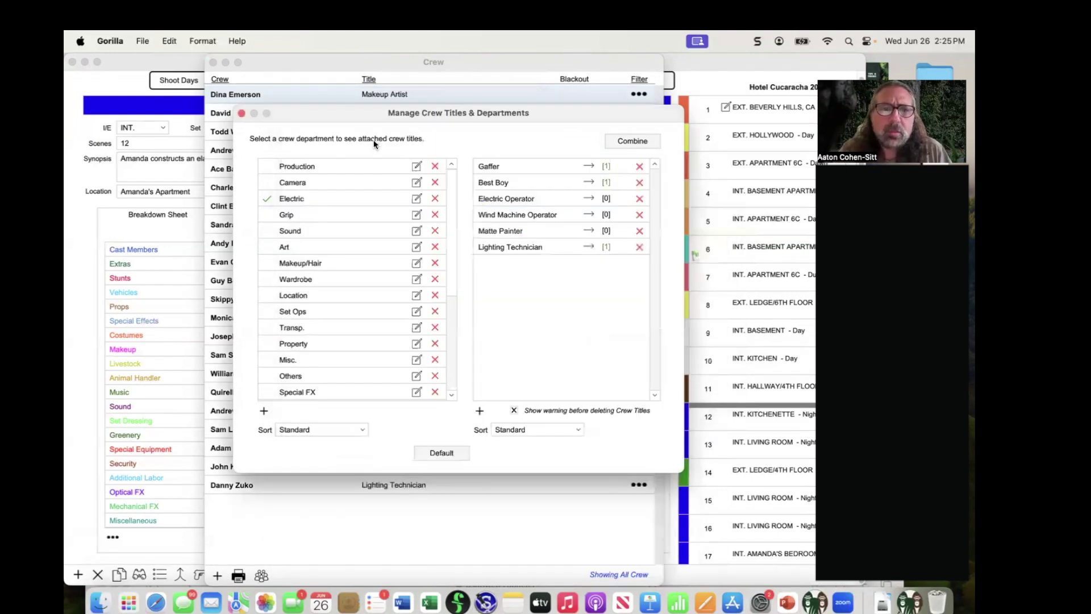
Step: Close the crew titles and Crew list windows, and advance the PowerPoint slide show to the Primary Crew slide
{"action": "left_click", "coordinate": [242, 113]}
{"action": "left_click", "coordinate": [213, 62]}
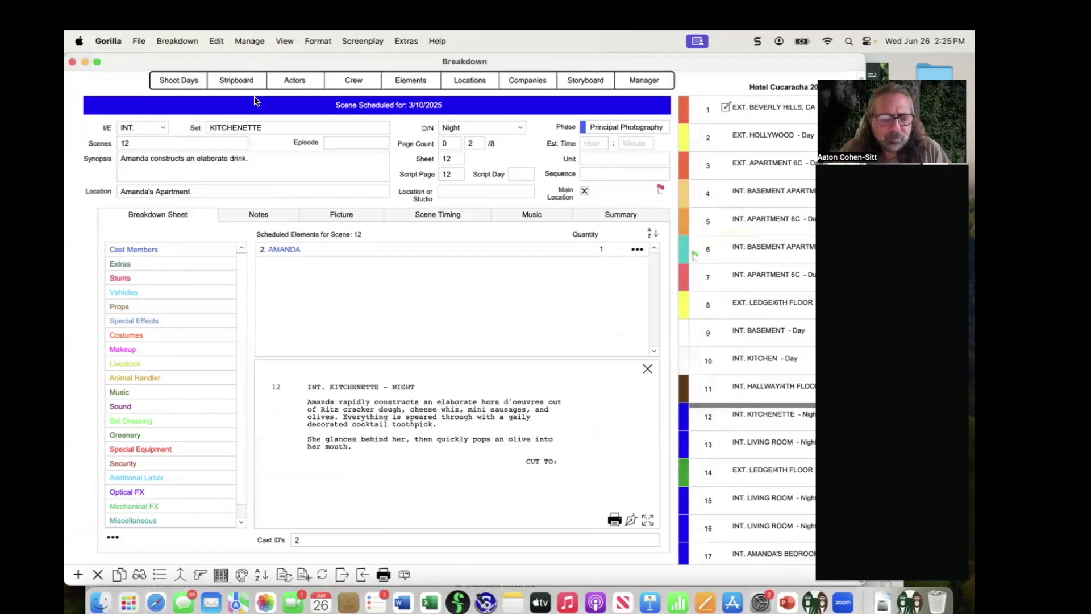
{"action": "key", "text": "super+Tab"}
{"action": "key", "text": "super+shift+Tab"}
{"action": "key", "text": "Right"}
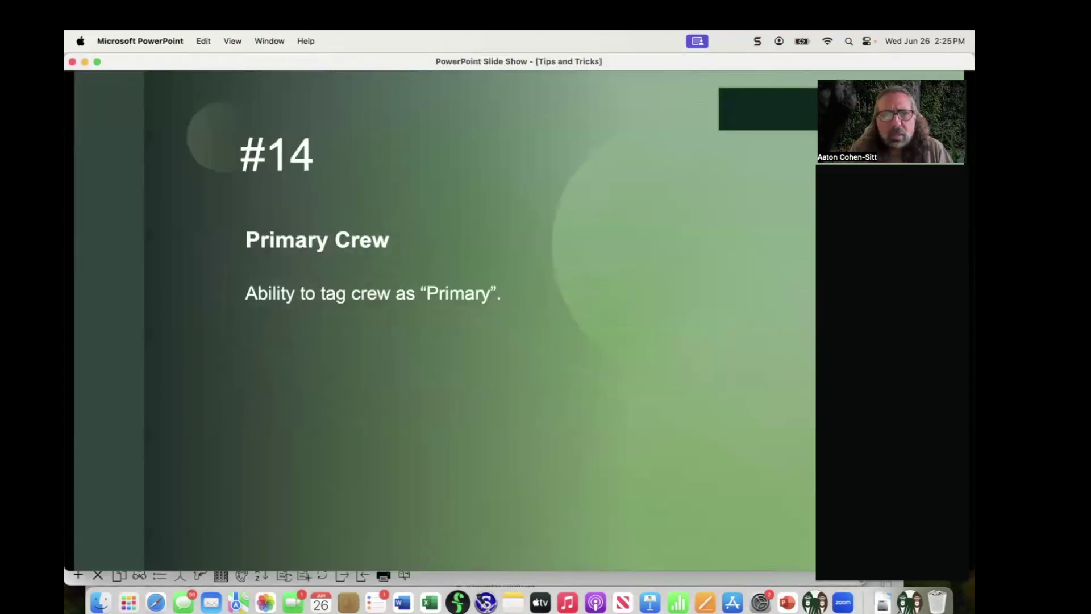
Step: Return to Gorilla, tag the 1st Camera Assistant as Primary Crew in their crew record, and close the Crew list
{"action": "key", "text": "super+Tab"}
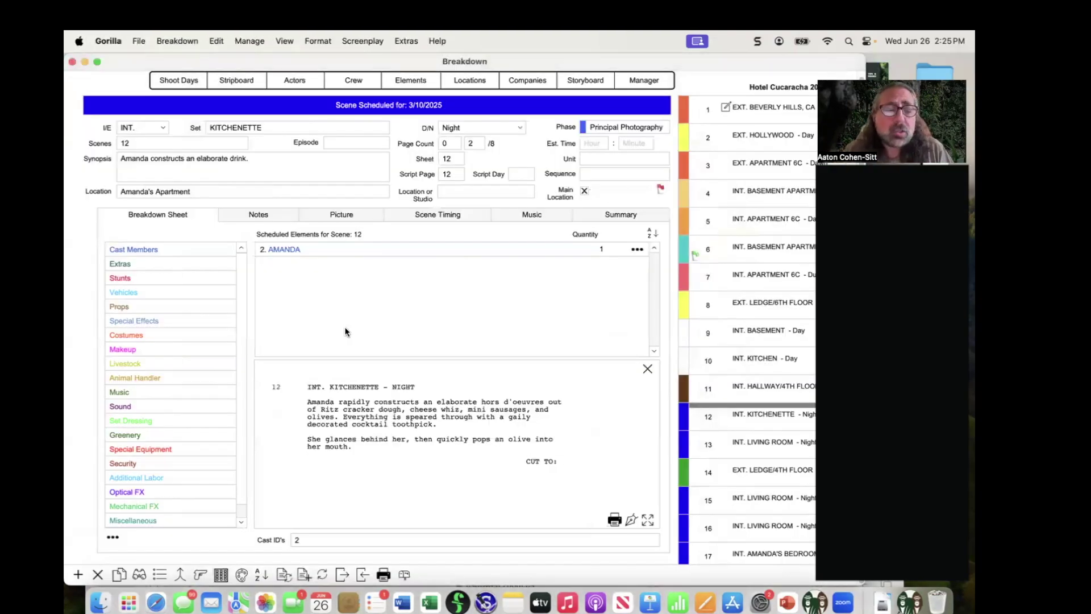
{"action": "scroll", "coordinate": [380, 323], "scroll_direction": "up", "scroll_amount": 1}
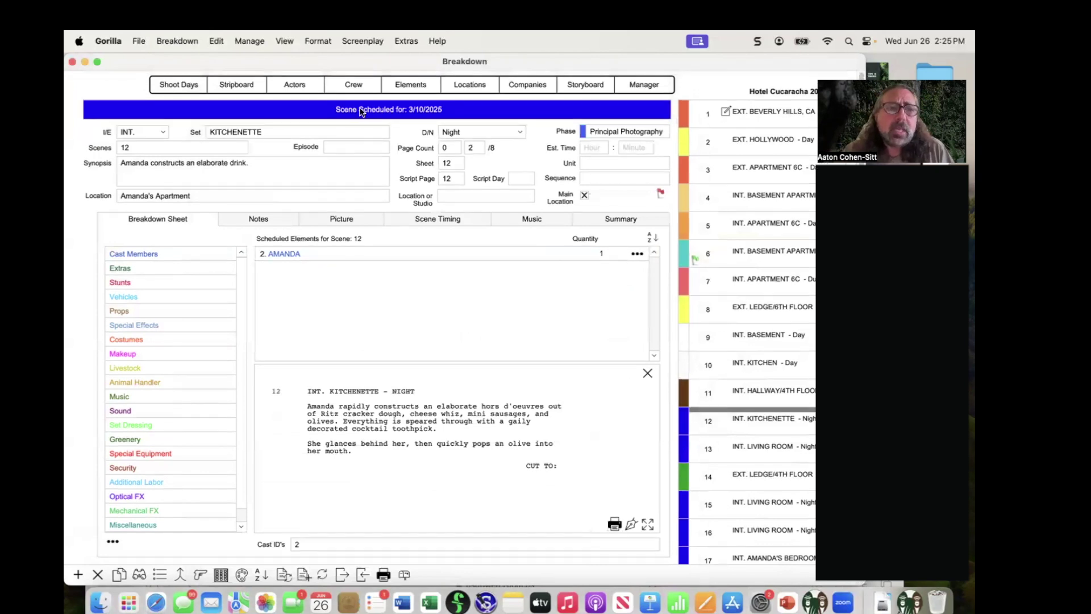
{"action": "left_click", "coordinate": [357, 85]}
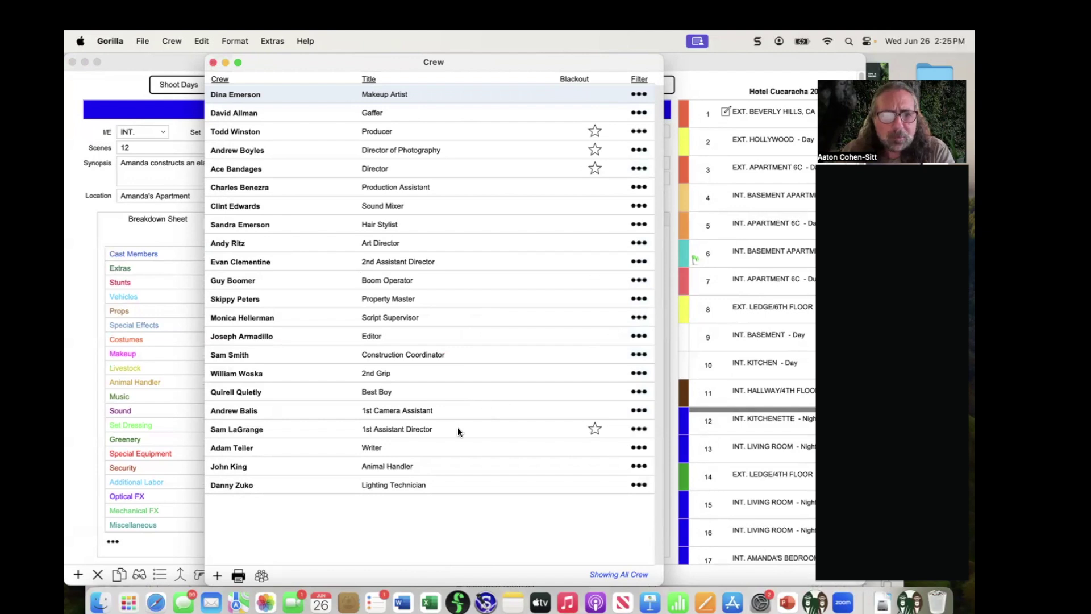
{"action": "left_click", "coordinate": [638, 411]}
{"action": "left_click", "coordinate": [581, 399]}
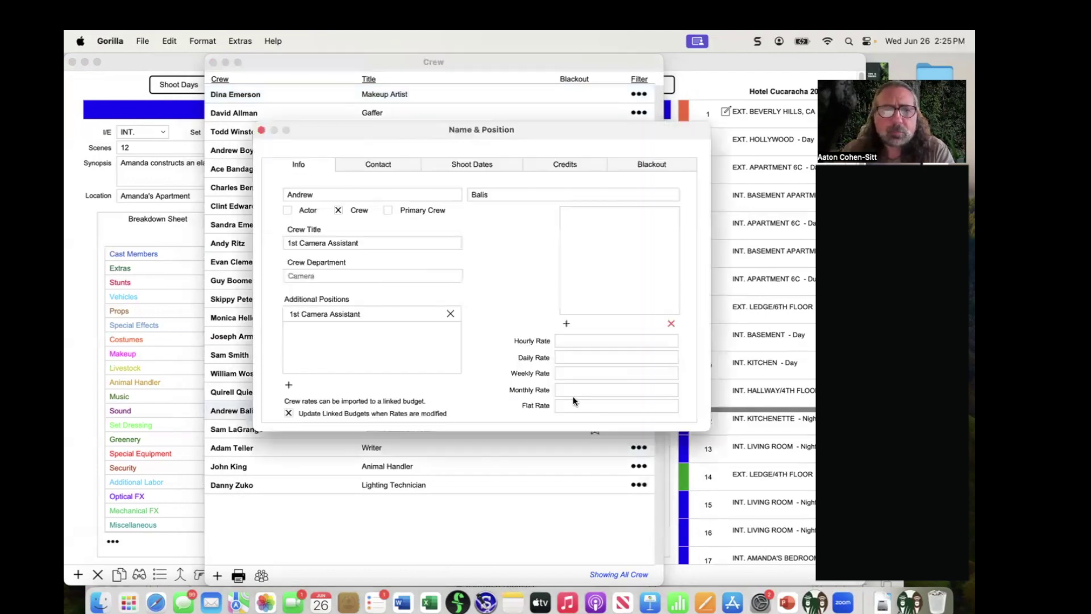
{"action": "left_click", "coordinate": [388, 210]}
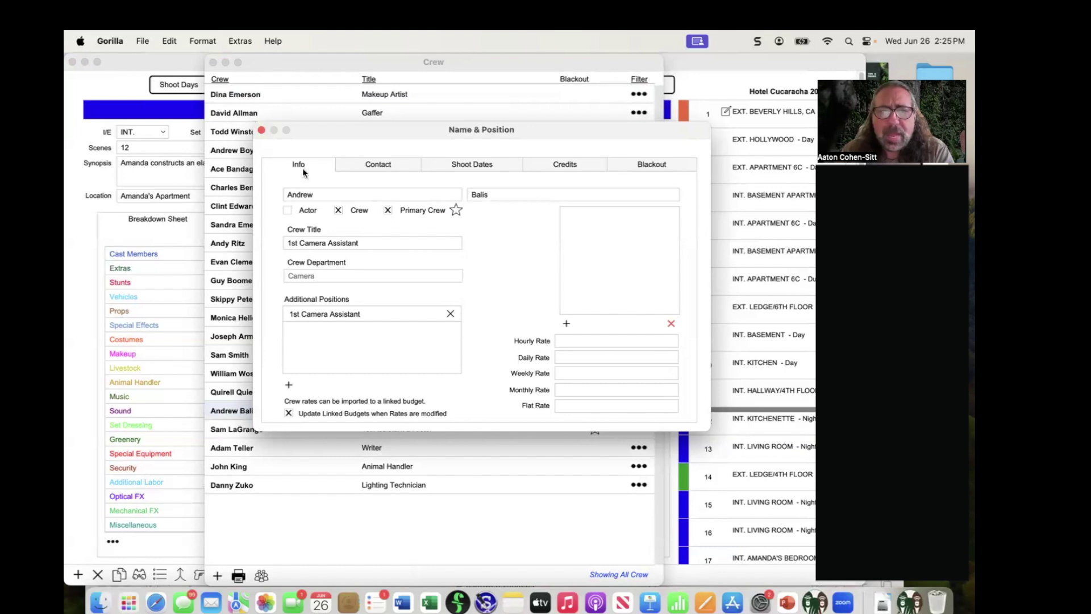
{"action": "left_click", "coordinate": [262, 130]}
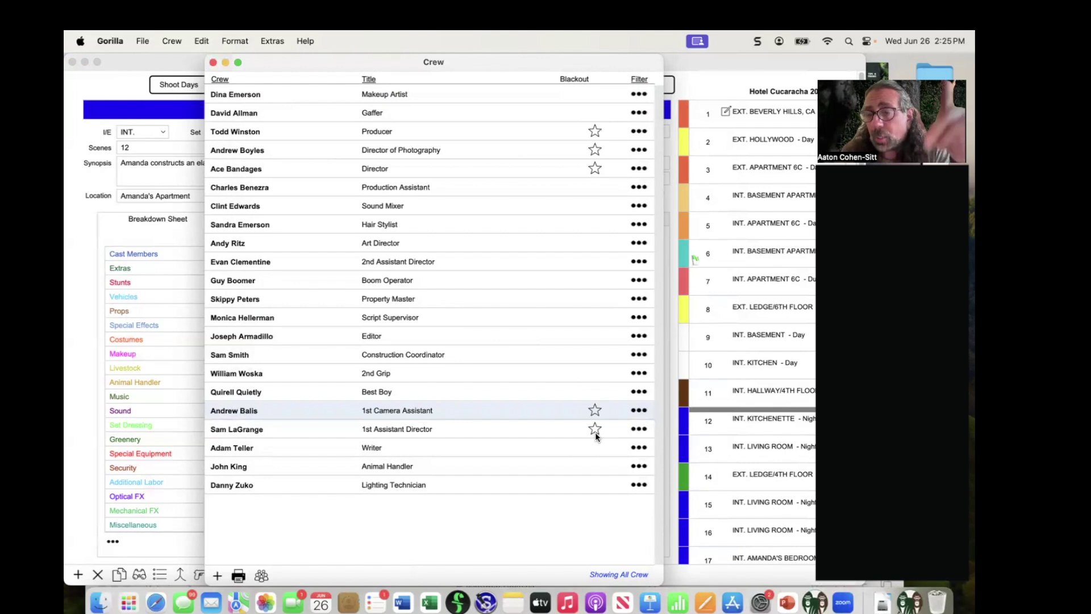
{"action": "left_click", "coordinate": [213, 63]}
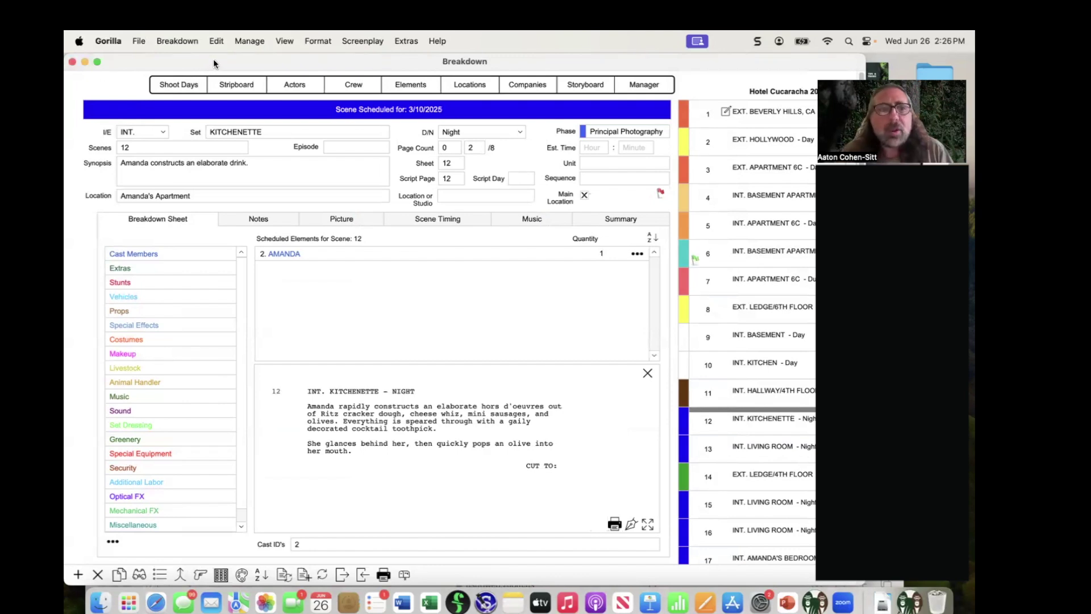
Step: Open the 3/6/2025 shoot day from the Shoot Days calendar and add all crew to this day
{"action": "left_click", "coordinate": [185, 85]}
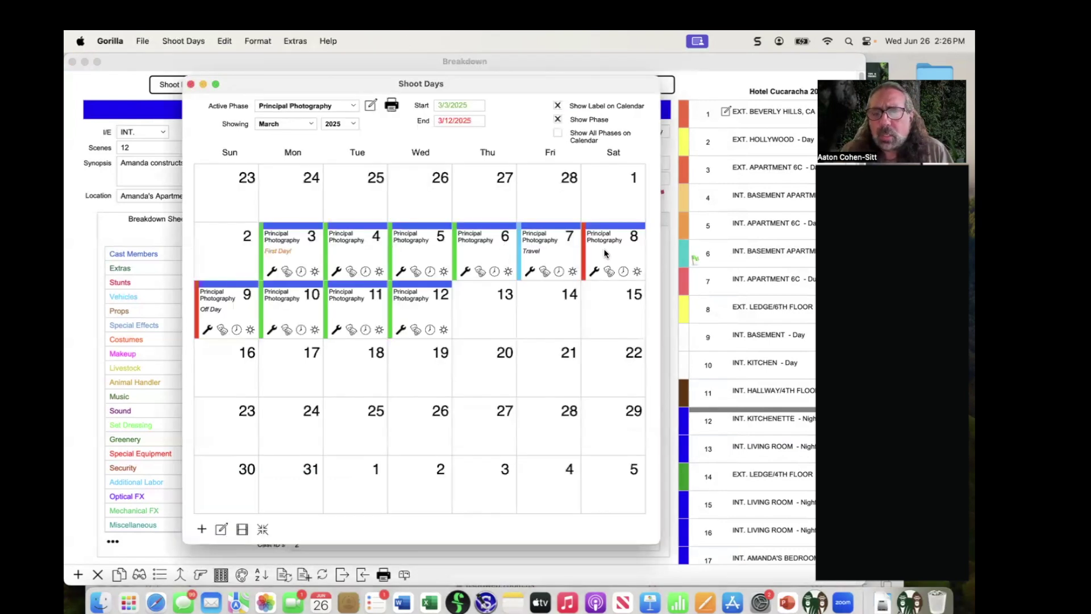
{"action": "double_click", "coordinate": [478, 257]}
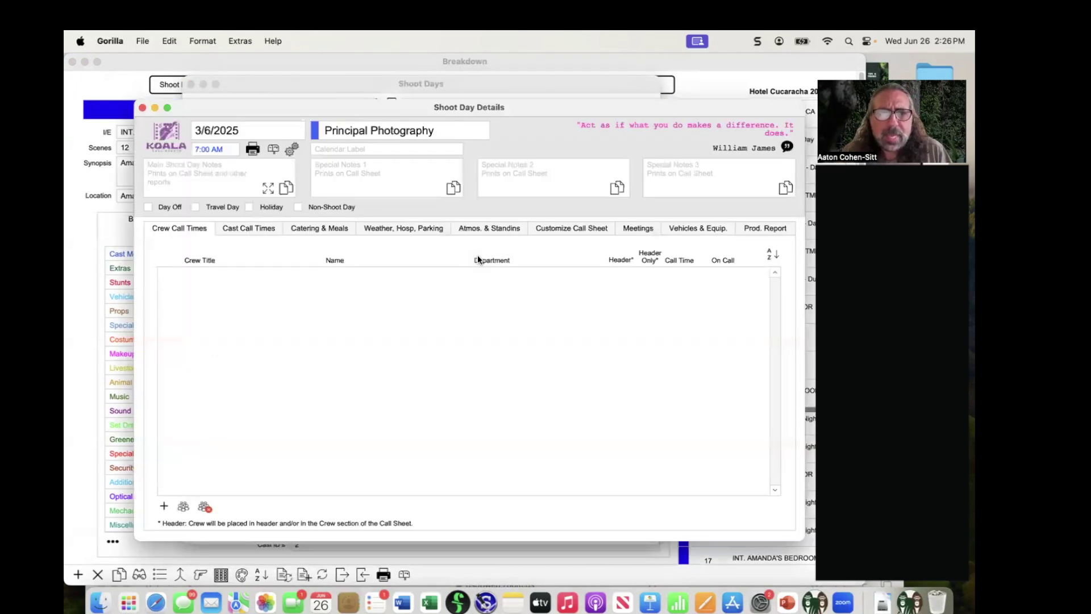
{"action": "left_click", "coordinate": [181, 505]}
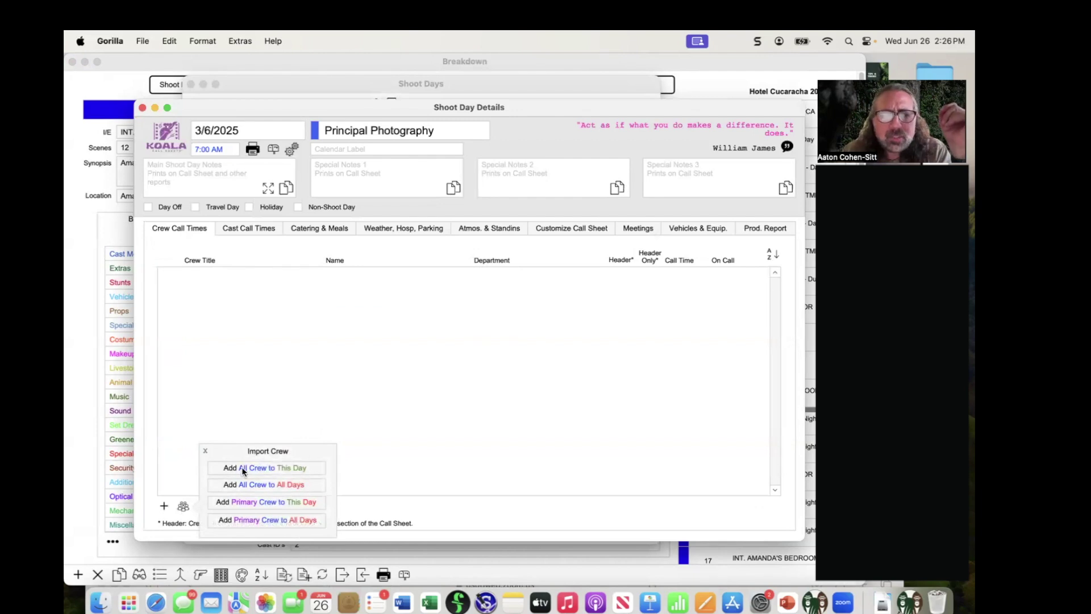
{"action": "left_click", "coordinate": [288, 469]}
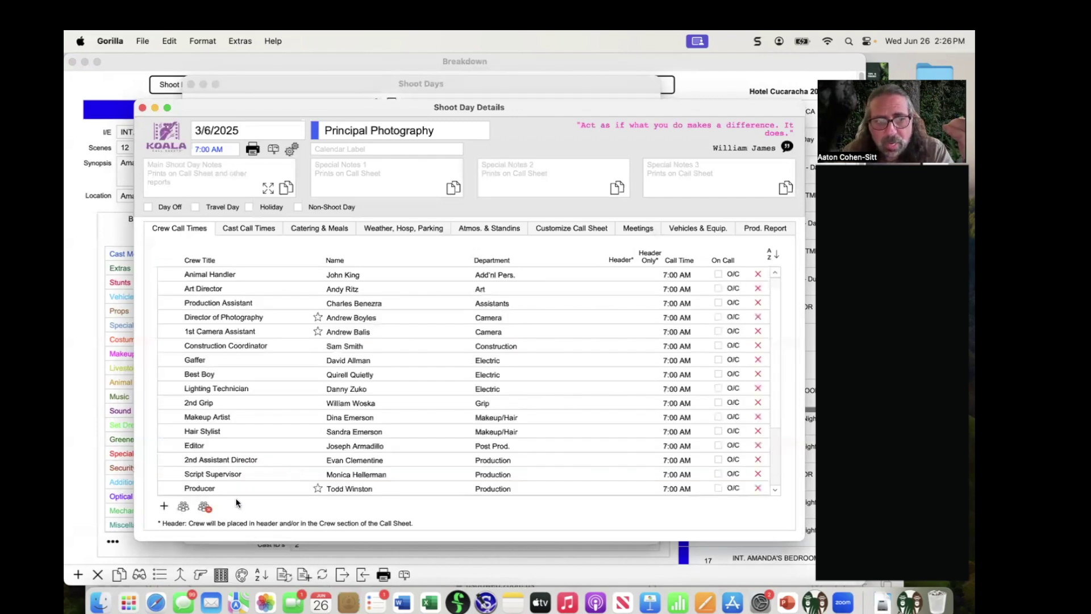
Step: Clear all crew from the 3/6/2025 call times and add only the primary crew to this day
{"action": "left_click", "coordinate": [206, 508]}
{"action": "left_click", "coordinate": [182, 508]}
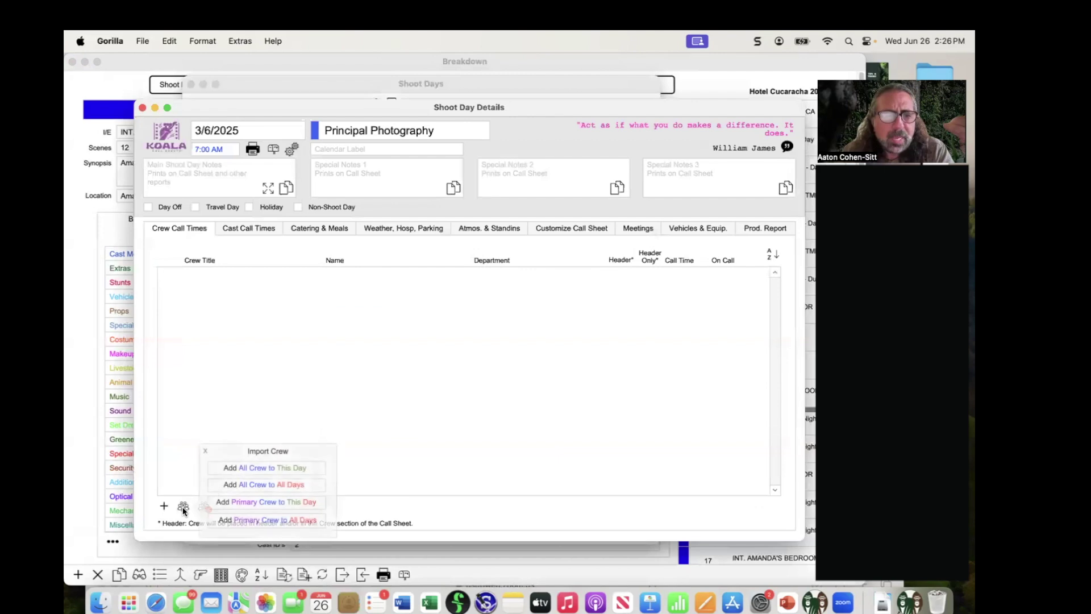
{"action": "left_click", "coordinate": [254, 502]}
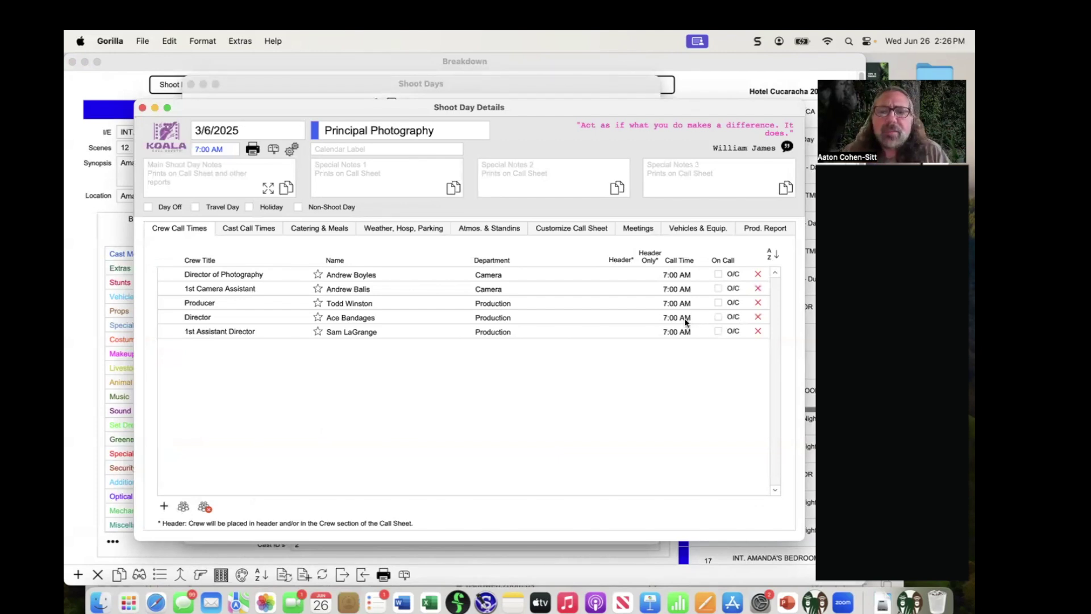
Step: Set the call times to 8:00 AM for the Director of Photography and 8:30 AM for the 1st Assistant Director
{"action": "left_click", "coordinate": [676, 275]}
{"action": "left_click", "coordinate": [677, 325]}
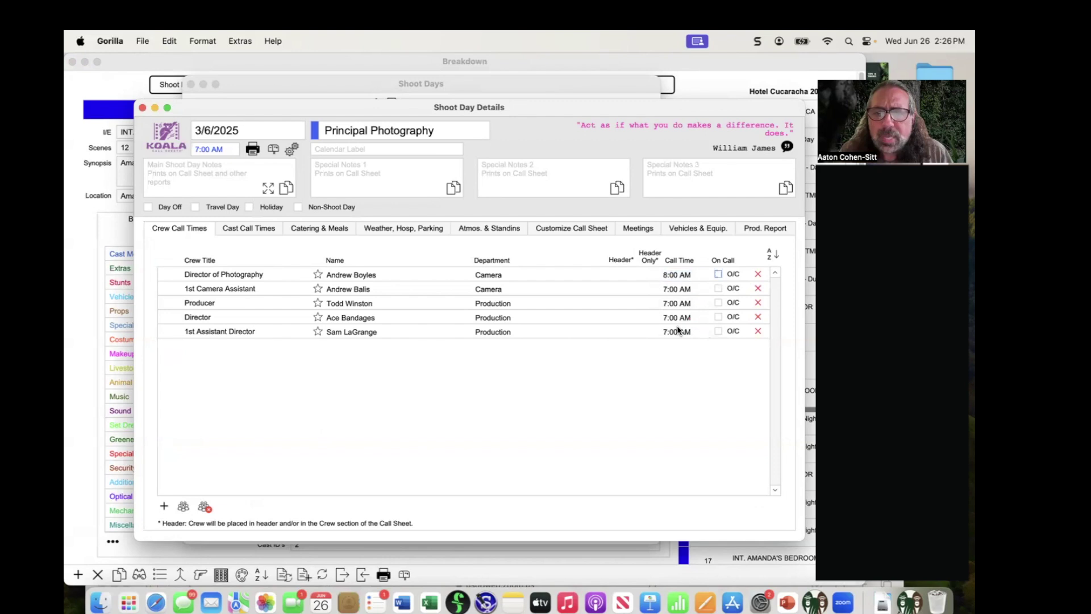
{"action": "left_click", "coordinate": [676, 333]}
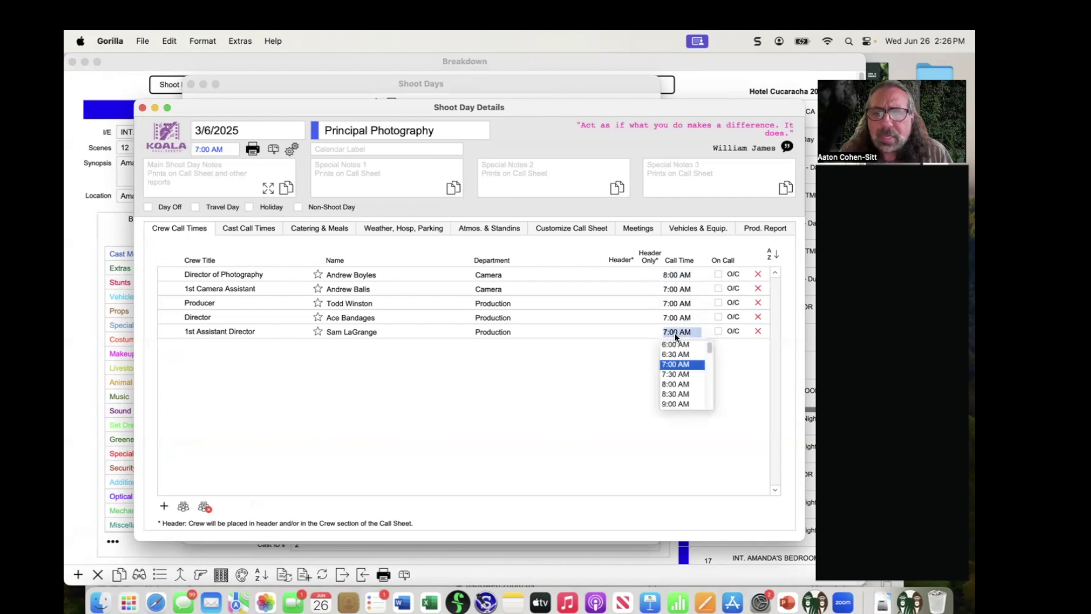
{"action": "left_click", "coordinate": [675, 394]}
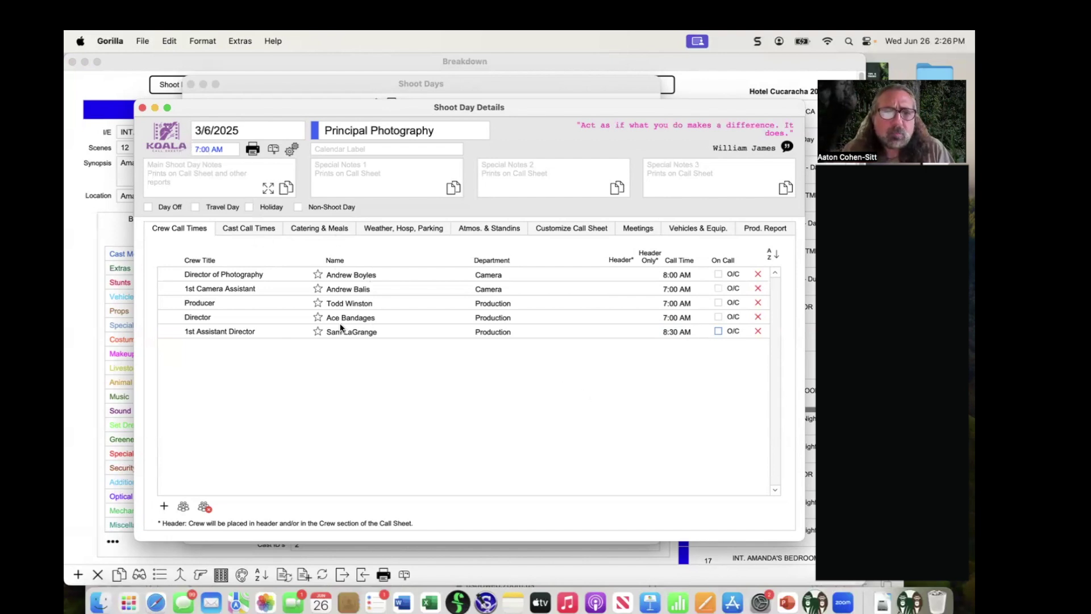
Step: Switch to the PowerPoint slide show and advance past the Add Crew to Shoot Day slide to slide #16 about locations
{"action": "key", "text": "super+Tab"}
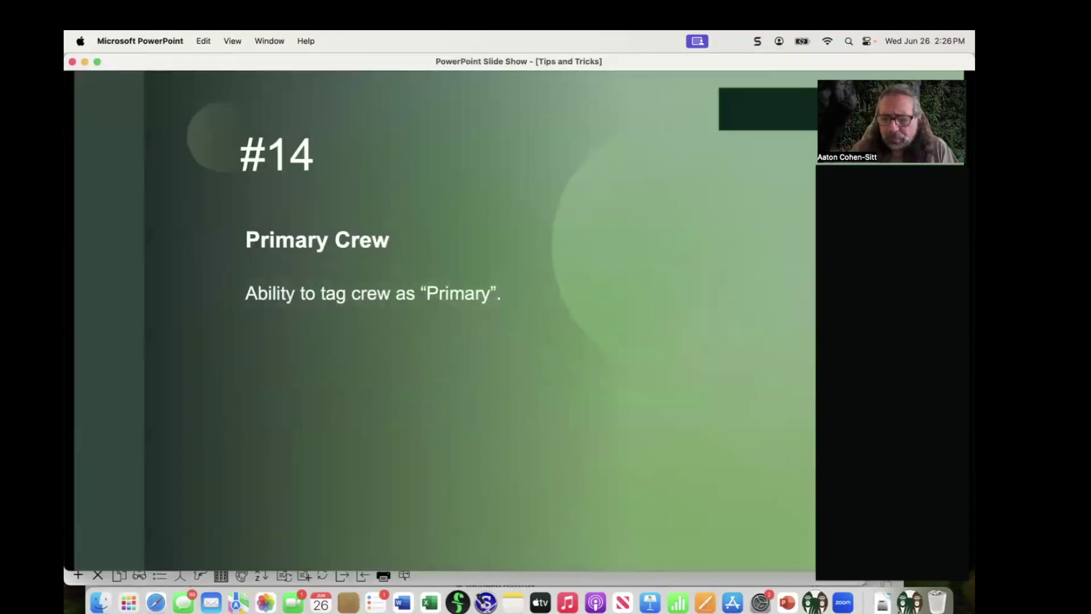
{"action": "key", "text": "Right"}
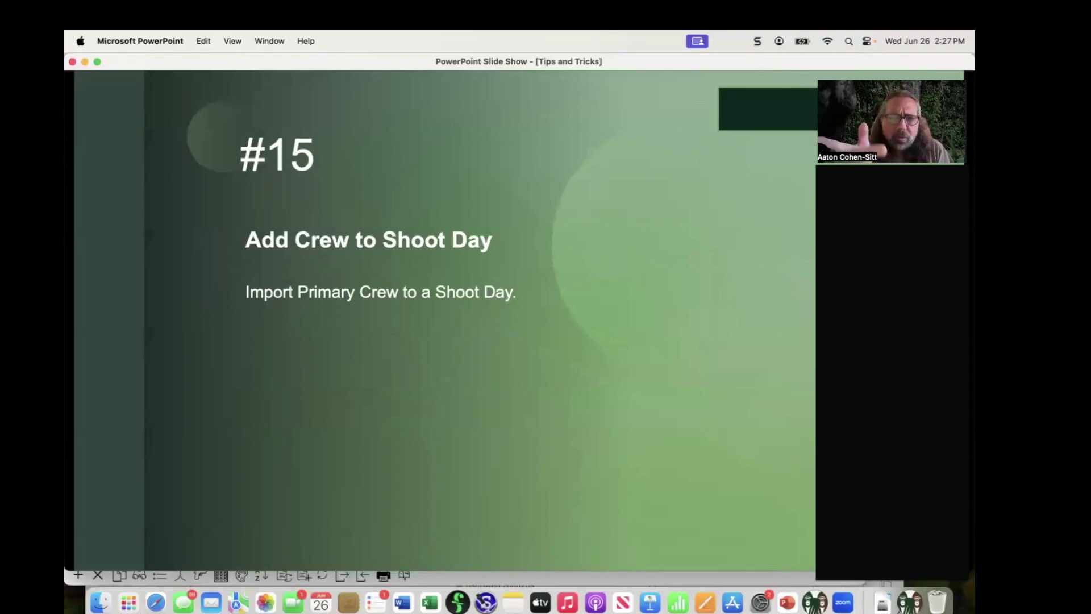
{"action": "key", "text": "super+Tab"}
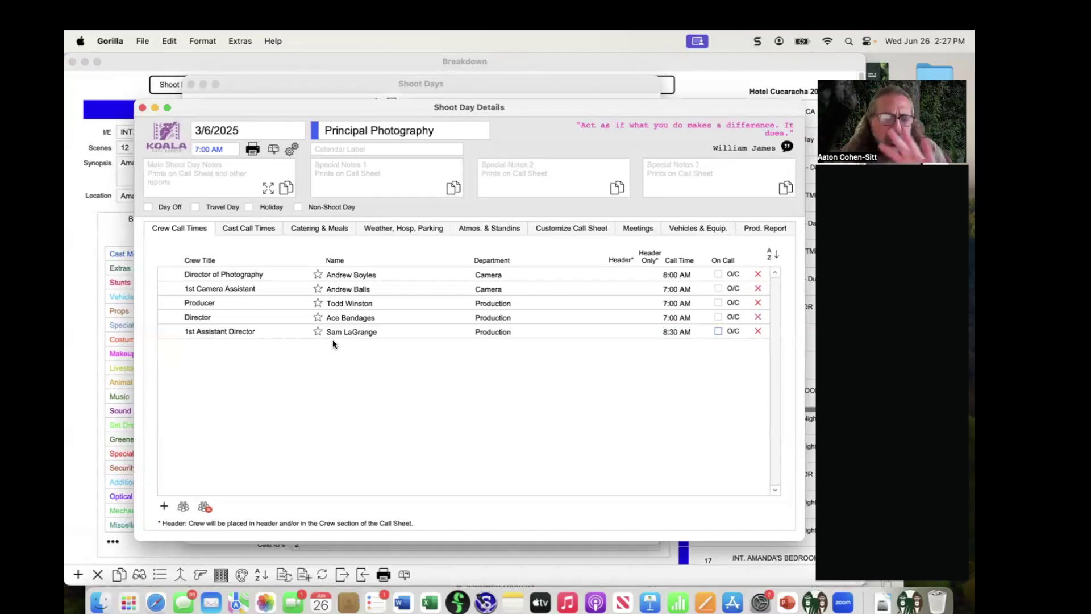
{"action": "key", "text": "super+Tab"}
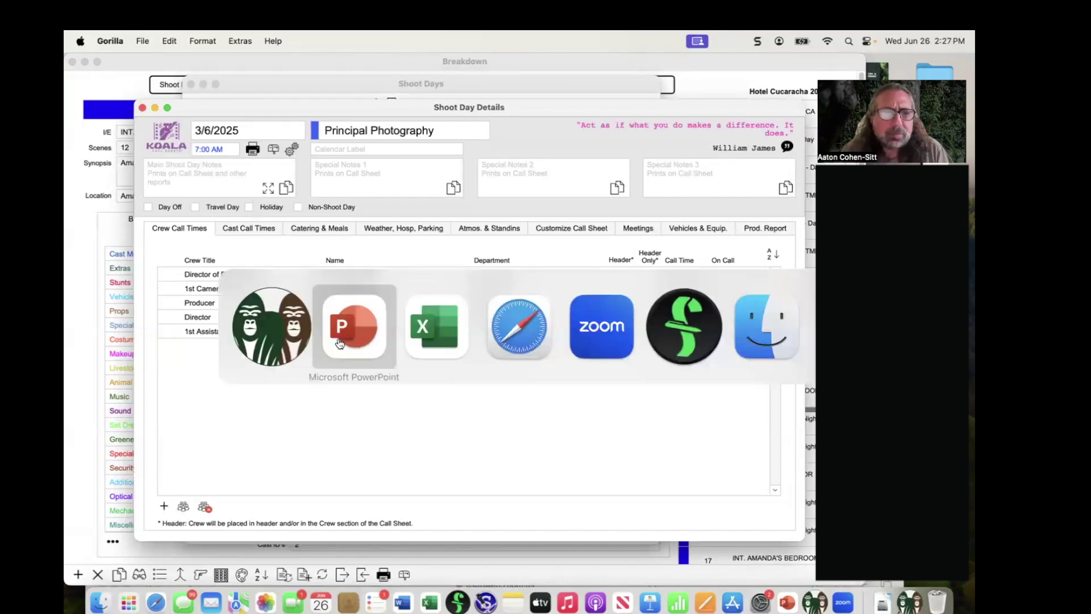
{"action": "key", "text": "Right"}
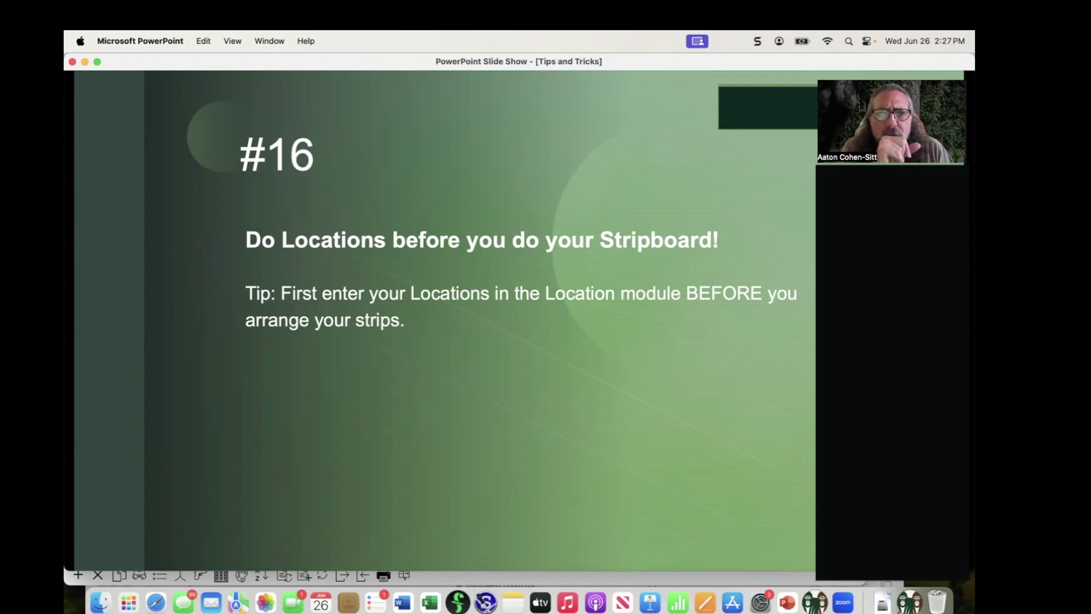
Step: Return to Gorilla and close the Shoot Day Details and Shoot Days windows
{"action": "key", "text": "super+Tab"}
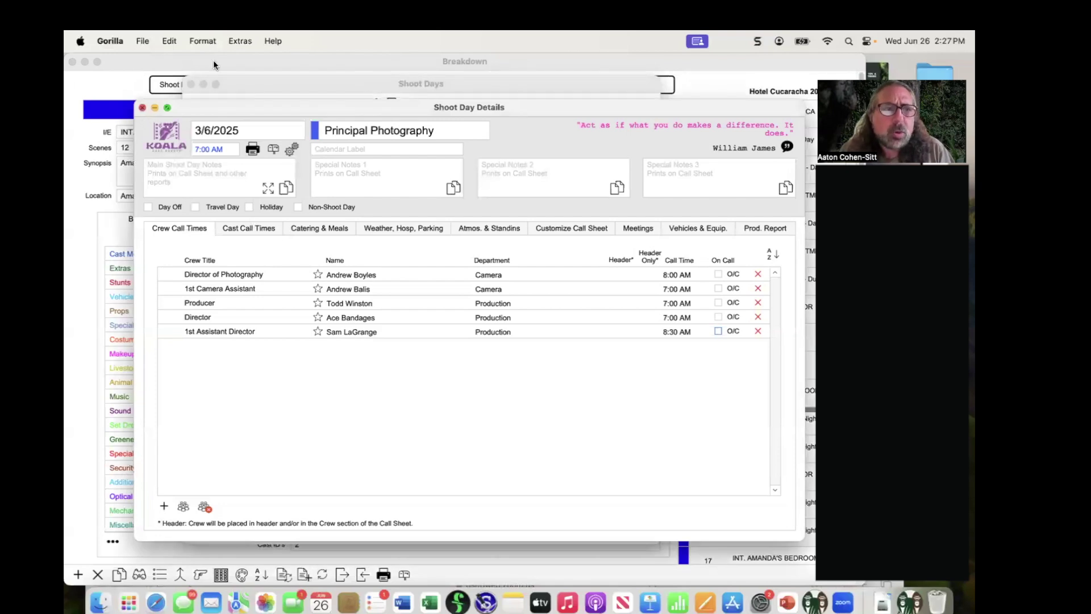
{"action": "left_click", "coordinate": [142, 108]}
{"action": "left_click", "coordinate": [191, 84]}
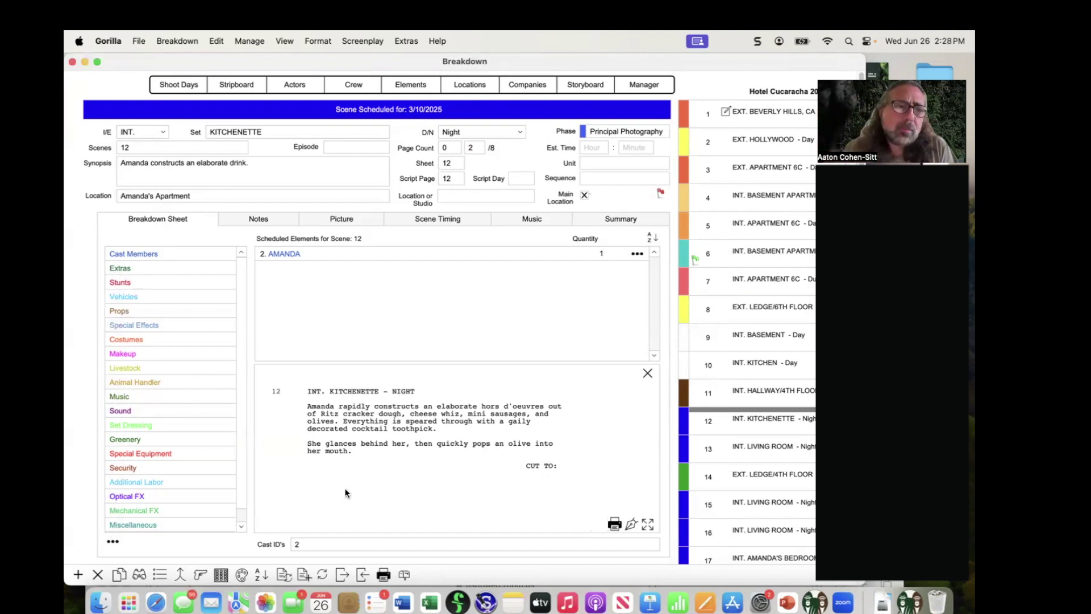
Step: Open the Locations list, dismiss the video lesson reminder, and preview the photo of Sam's Diner on Main Street
{"action": "left_click", "coordinate": [481, 86]}
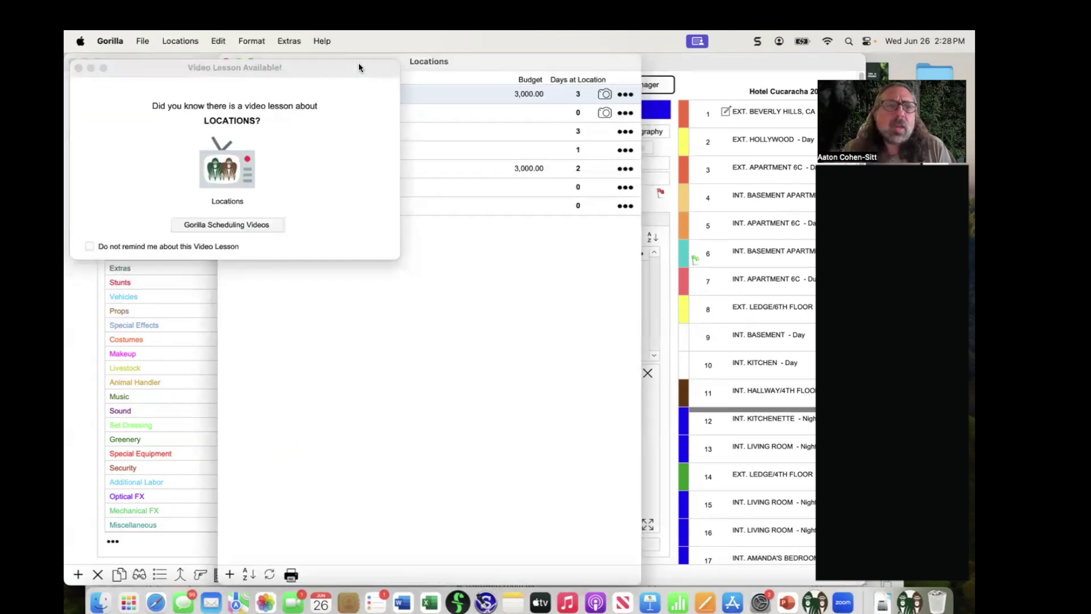
{"action": "left_click", "coordinate": [79, 68]}
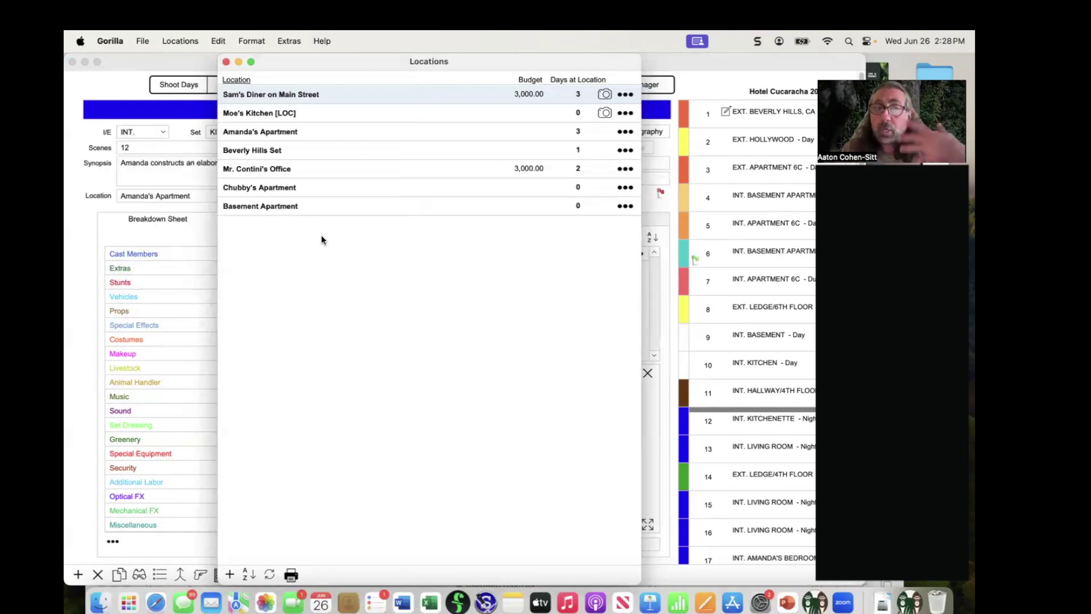
{"action": "left_click", "coordinate": [604, 94]}
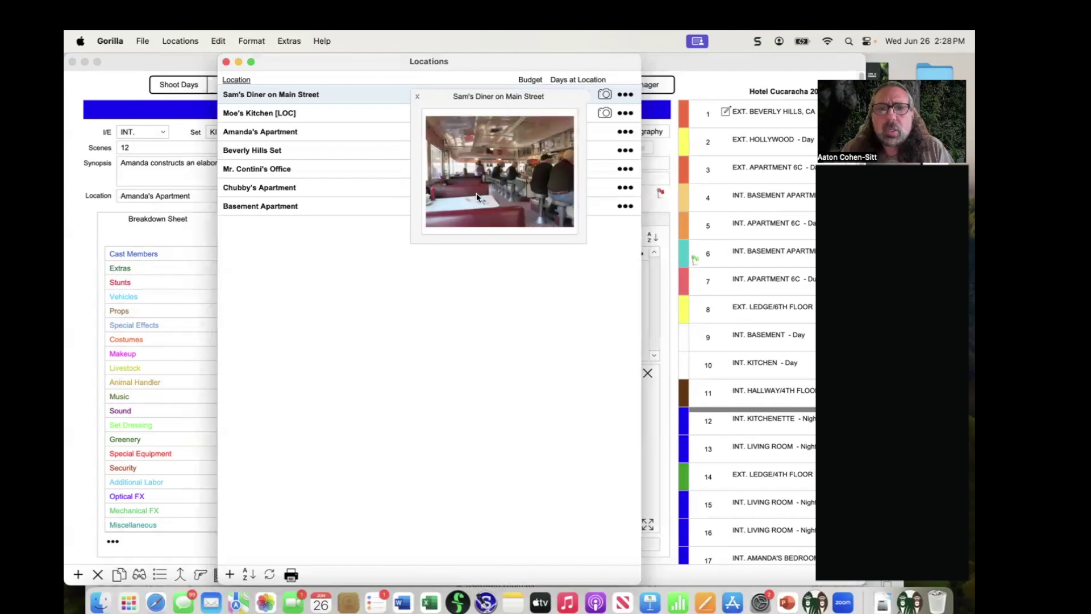
{"action": "left_click", "coordinate": [417, 98]}
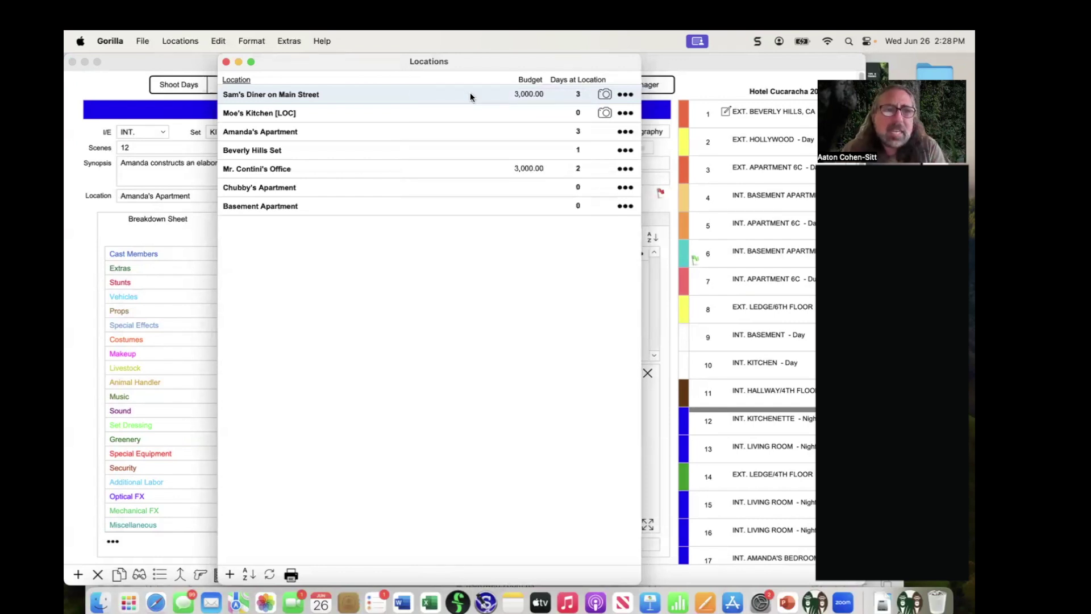
Step: Review the location info of Sam's Diner on Main Street, and close the Locations list
{"action": "left_click", "coordinate": [627, 95]}
{"action": "left_click", "coordinate": [561, 112]}
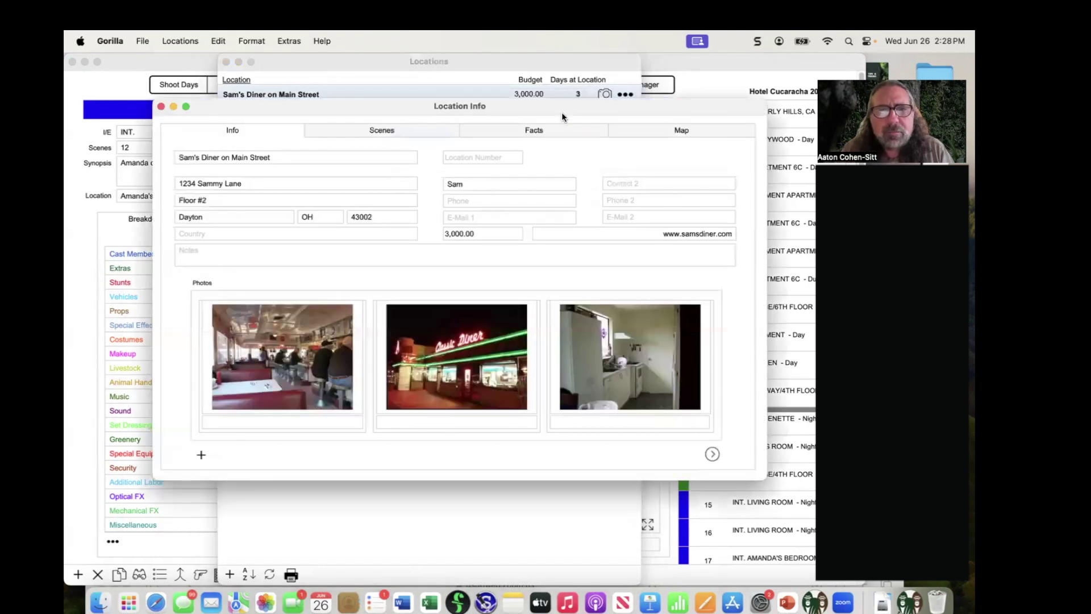
{"action": "left_click_drag", "start_coordinate": [443, 104], "coordinate": [464, 109]}
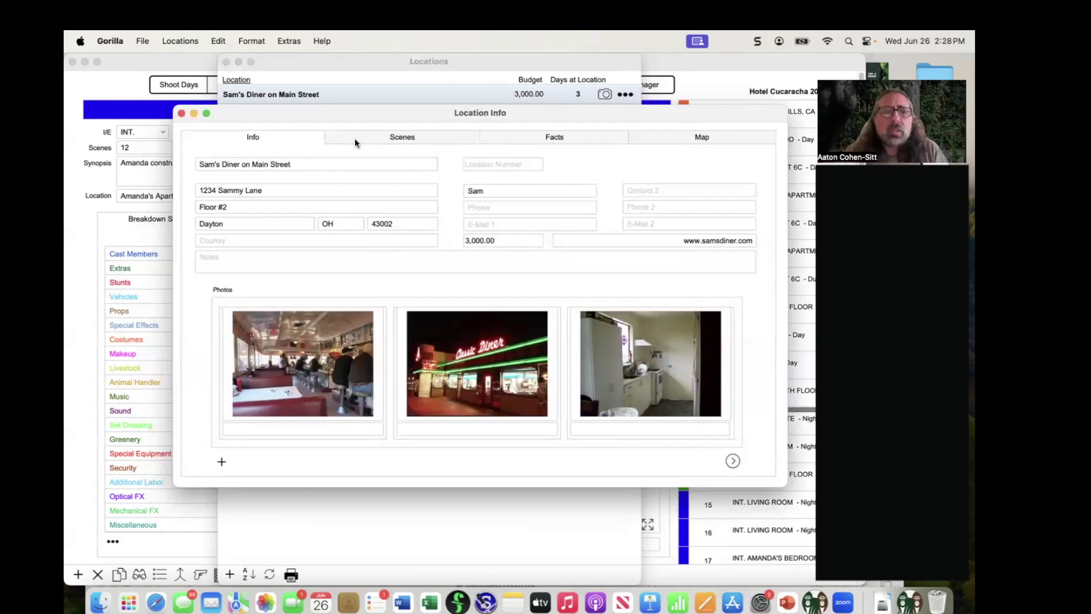
{"action": "left_click", "coordinate": [181, 113]}
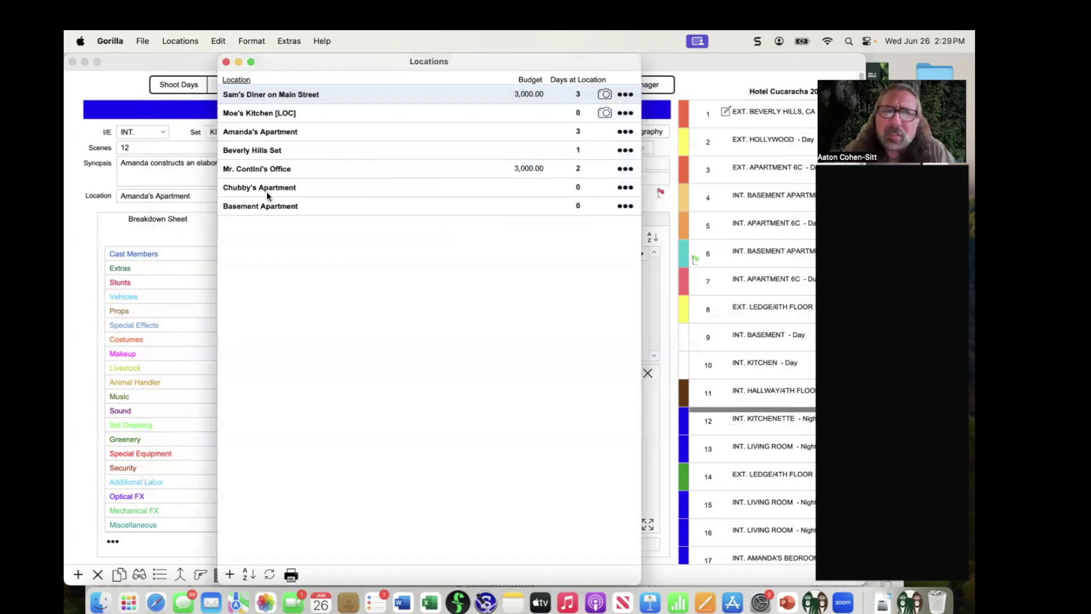
{"action": "left_click", "coordinate": [226, 62]}
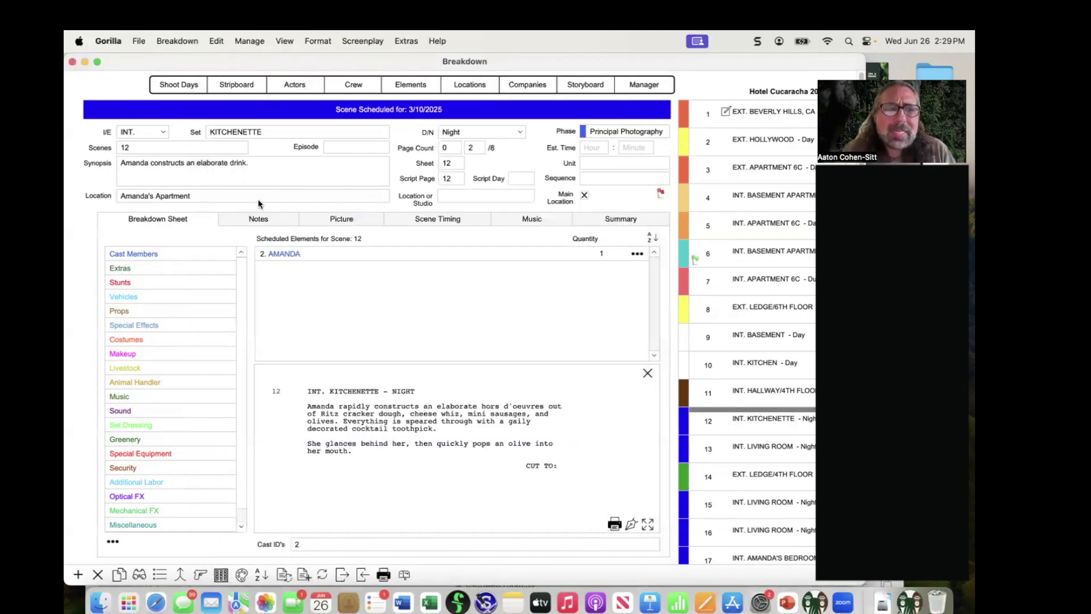
Step: Check the selectable locations for scene 12 without changing its location, and open the scene 2 breakdown
{"action": "left_click", "coordinate": [142, 198]}
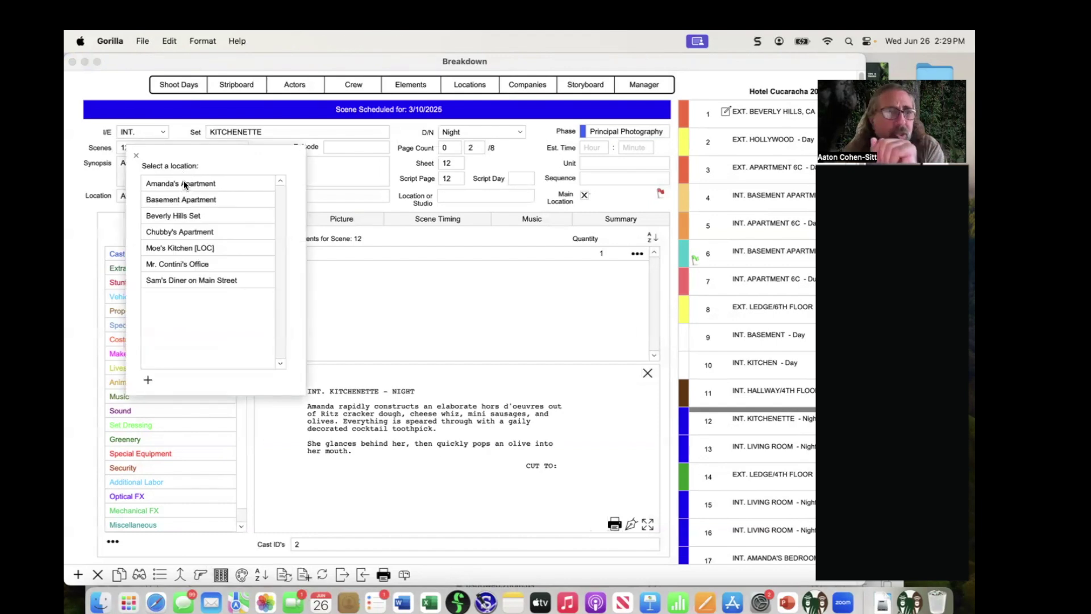
{"action": "left_click", "coordinate": [135, 155]}
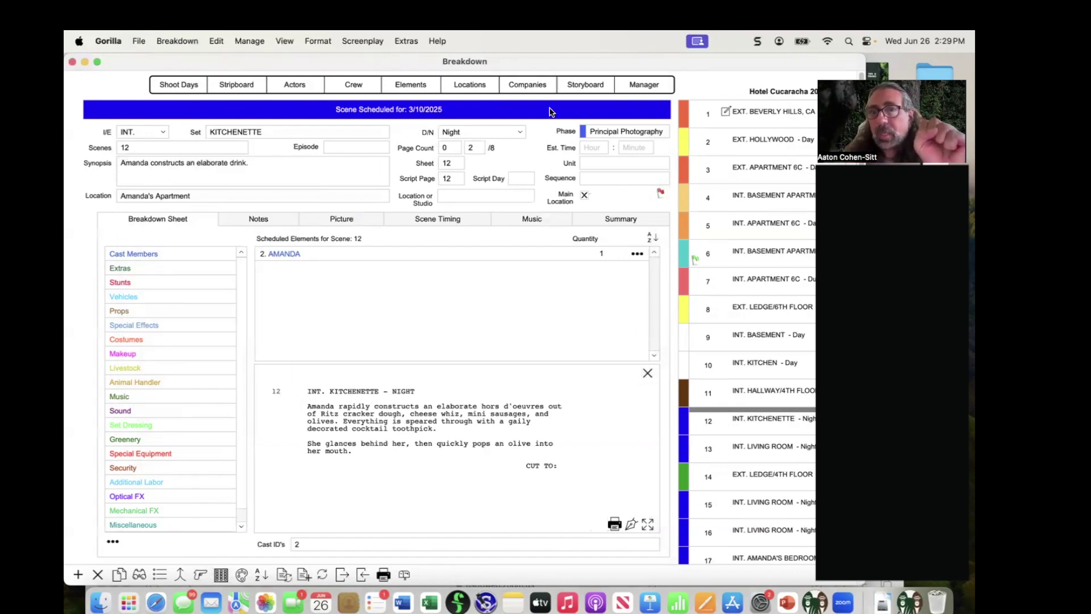
{"action": "left_click", "coordinate": [776, 139]}
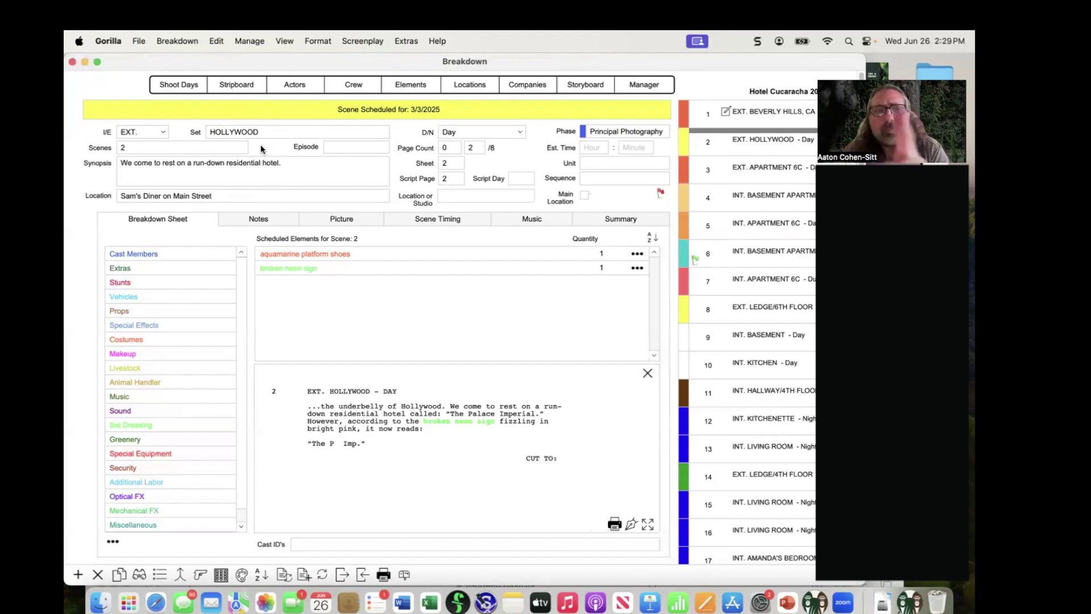
Step: Open the Stripboard and move the scene 3 strip into Day #1, directly below scene 2
{"action": "left_click", "coordinate": [237, 86]}
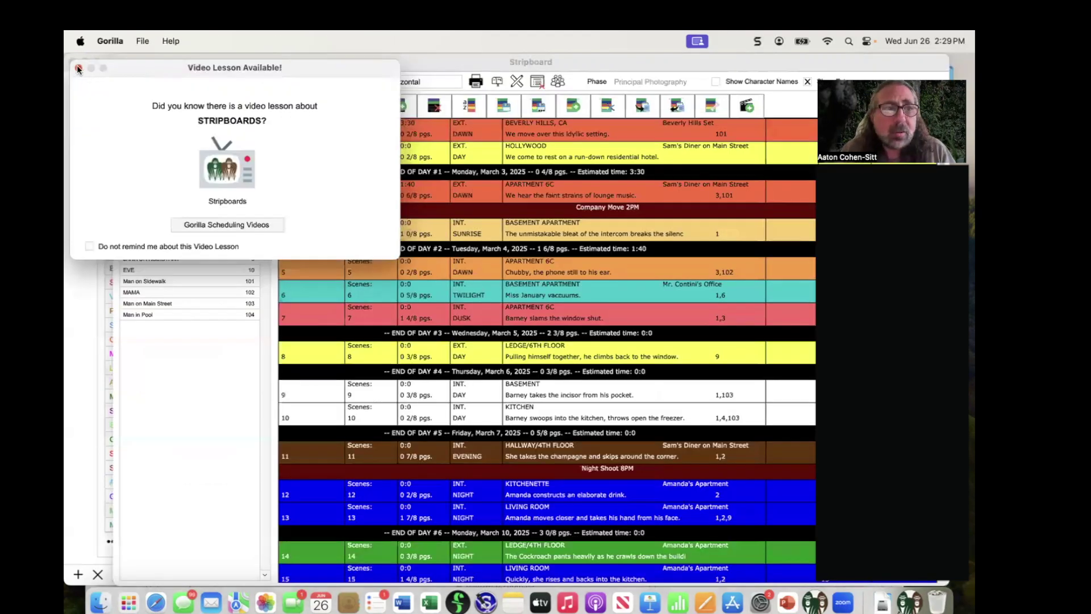
{"action": "left_click", "coordinate": [423, 71]}
{"action": "left_click_drag", "start_coordinate": [417, 62], "coordinate": [391, 50]}
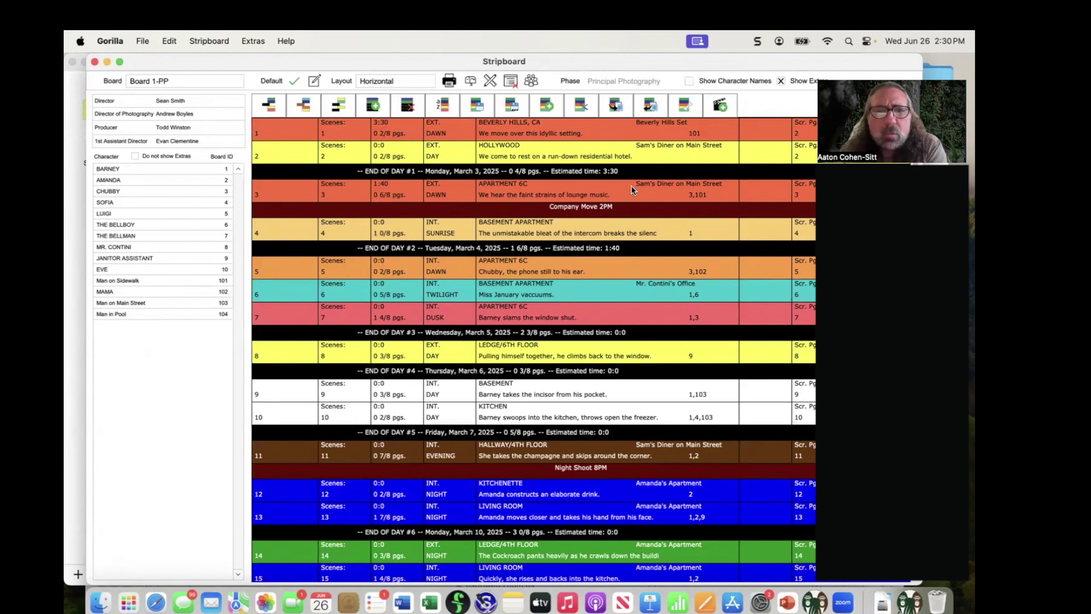
{"action": "left_click_drag", "start_coordinate": [640, 190], "coordinate": [659, 170]}
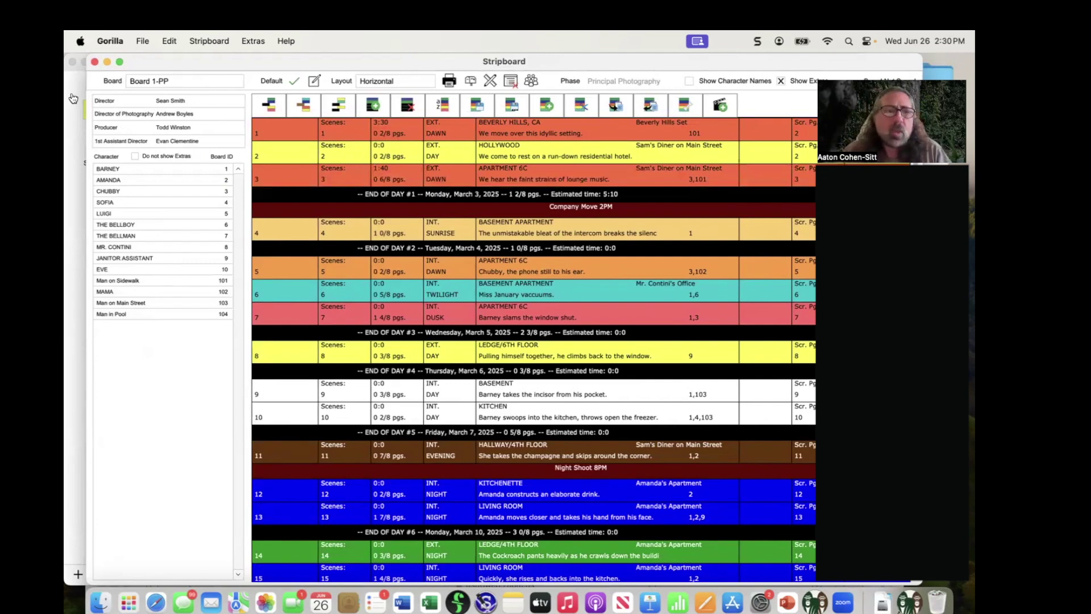
Step: Switch to PowerPoint and advance the slide show to the Create your Stripboard slide
{"action": "key", "text": "super+Tab"}
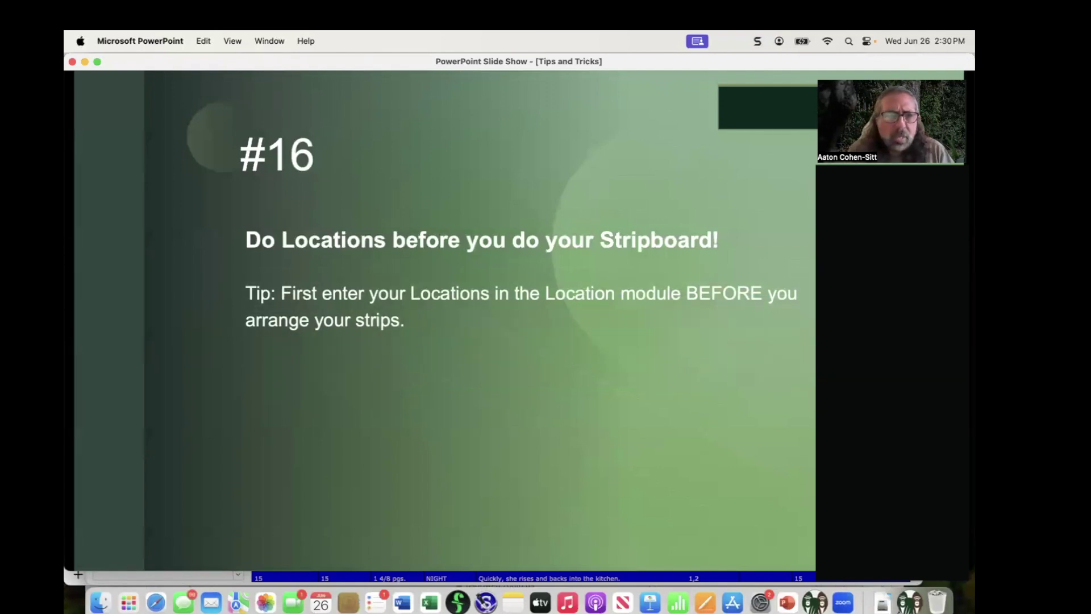
{"action": "key", "text": "Right"}
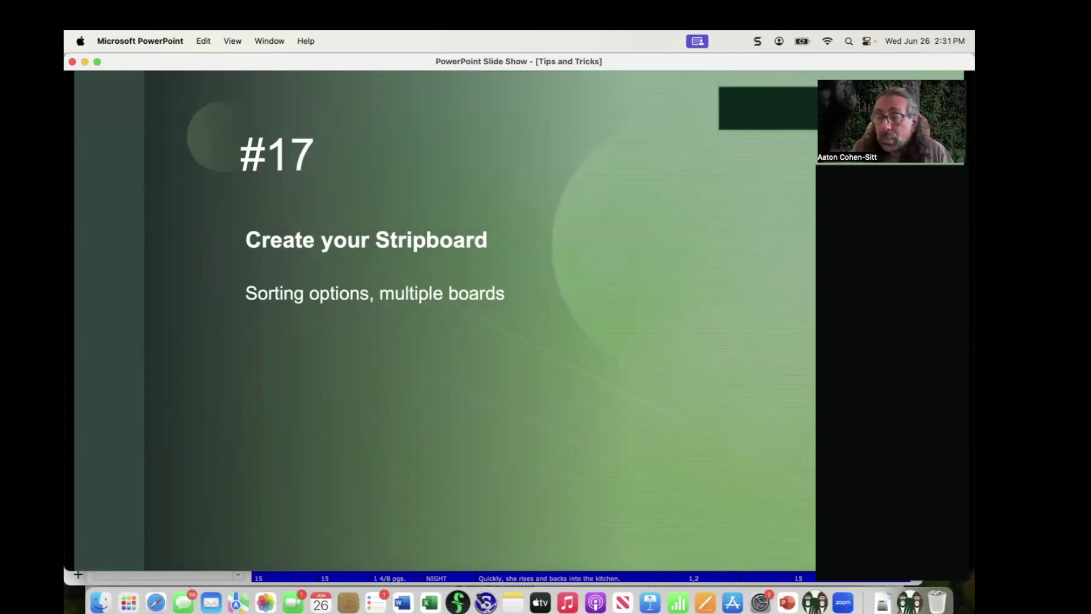
Step: Return to Gorilla and back up the Board 1-PP stripboard
{"action": "key", "text": "super+Tab"}
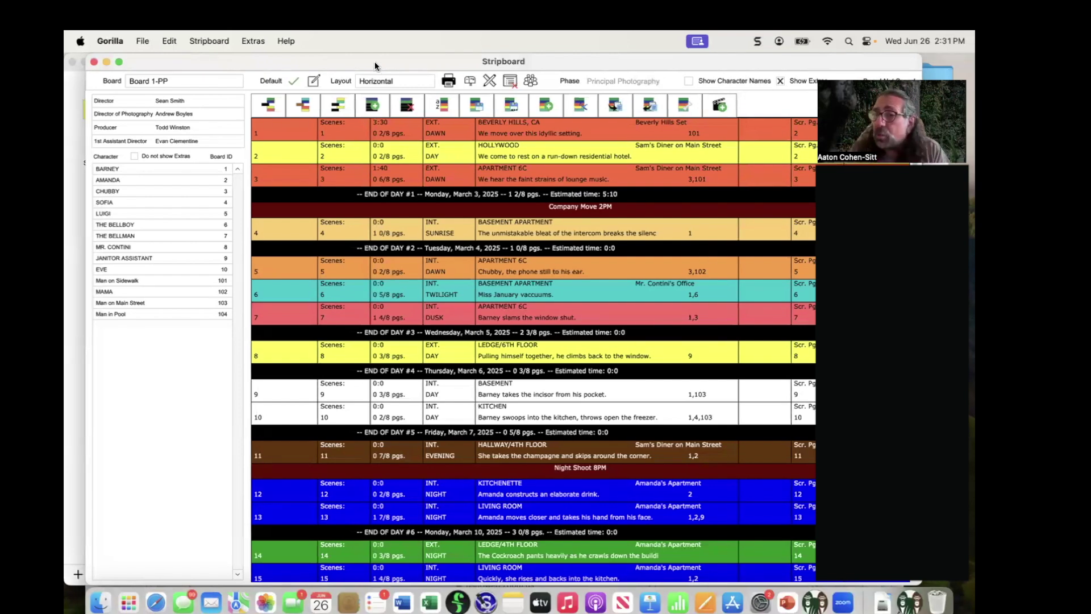
{"action": "left_click", "coordinate": [477, 105]}
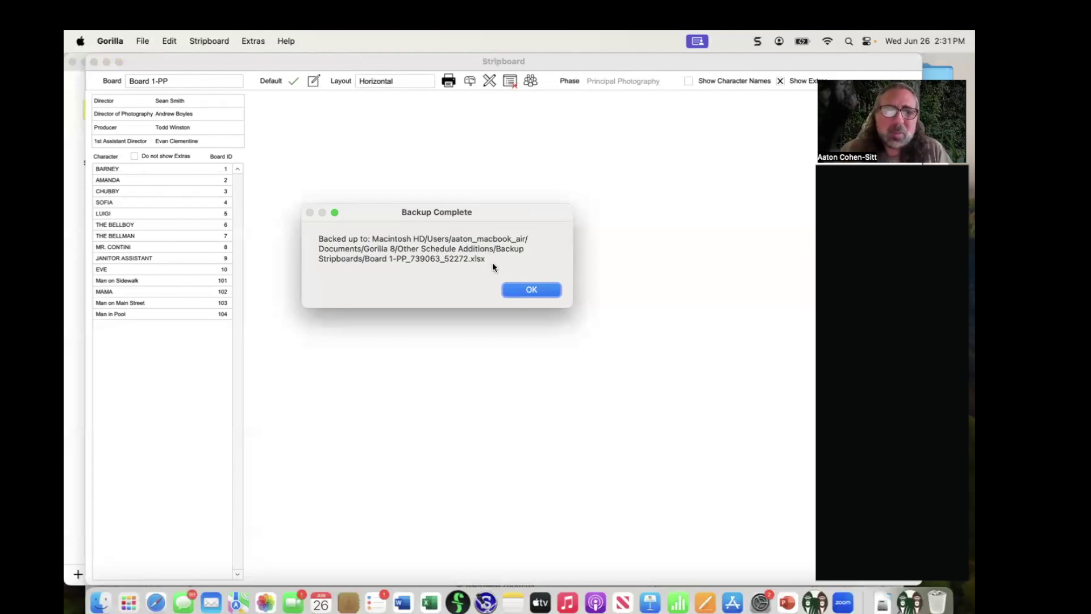
{"action": "left_click", "coordinate": [526, 290]}
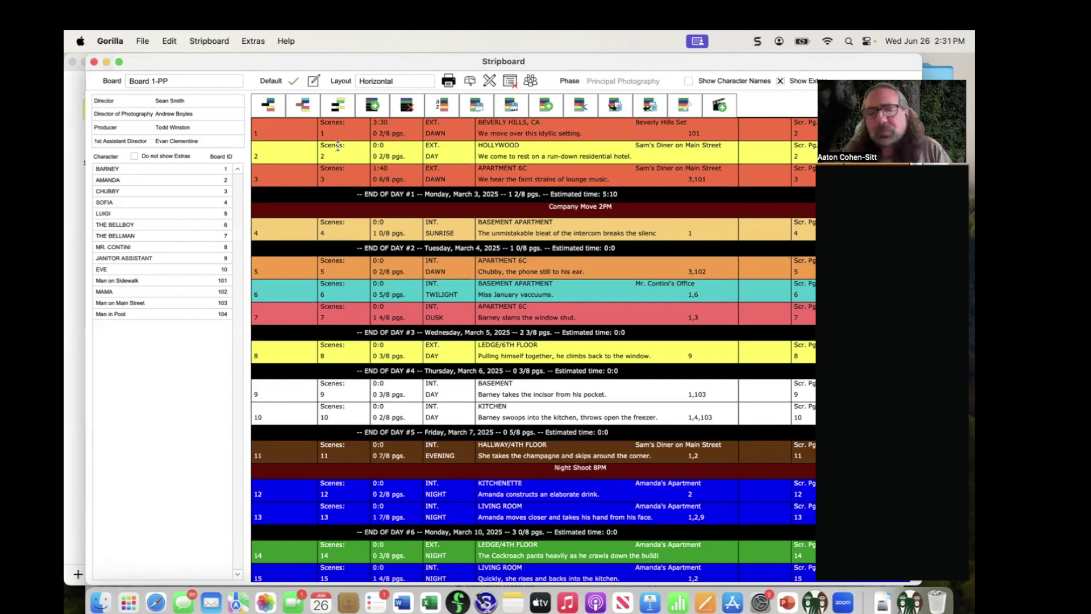
Step: Create a stripboard named Board #2 attached to the Principal Photography phase, and look through its strips and day breaks
{"action": "left_click", "coordinate": [546, 106]}
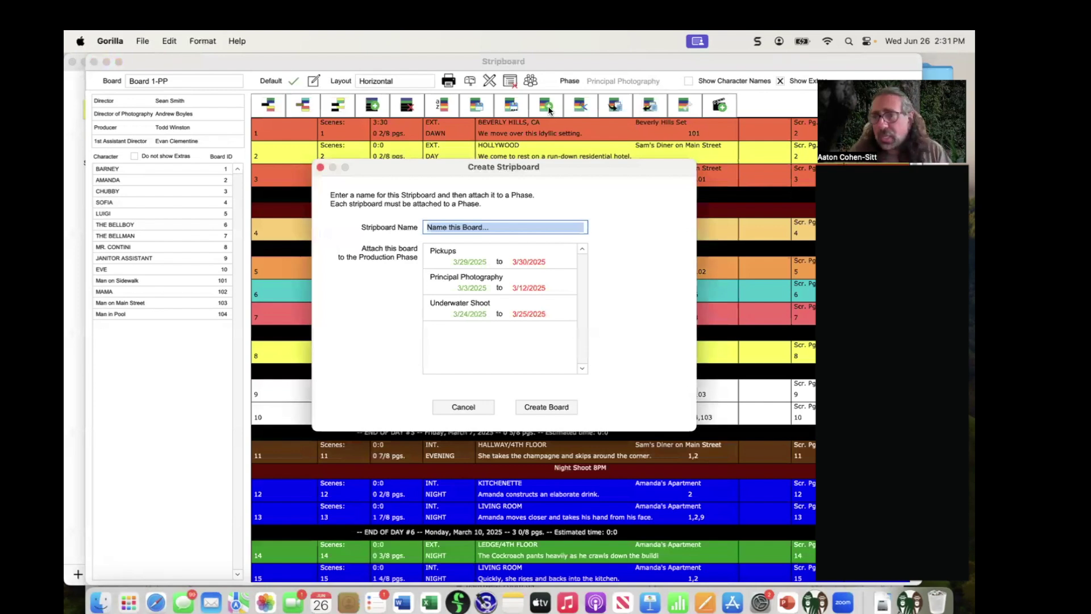
{"action": "type", "text": "Board "}
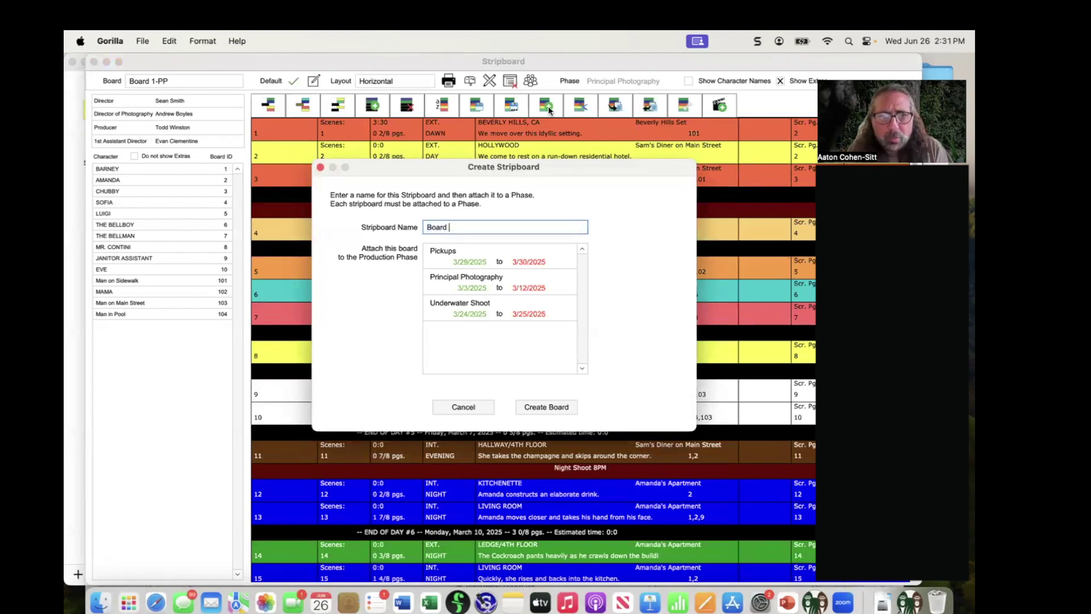
{"action": "type", "text": "#2"}
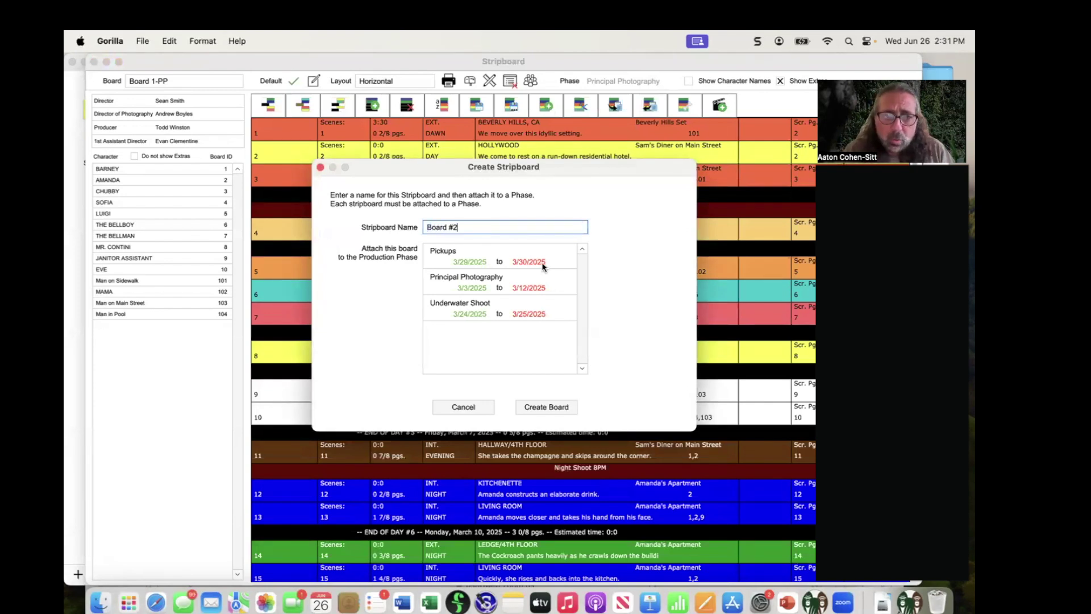
{"action": "left_click", "coordinate": [467, 277]}
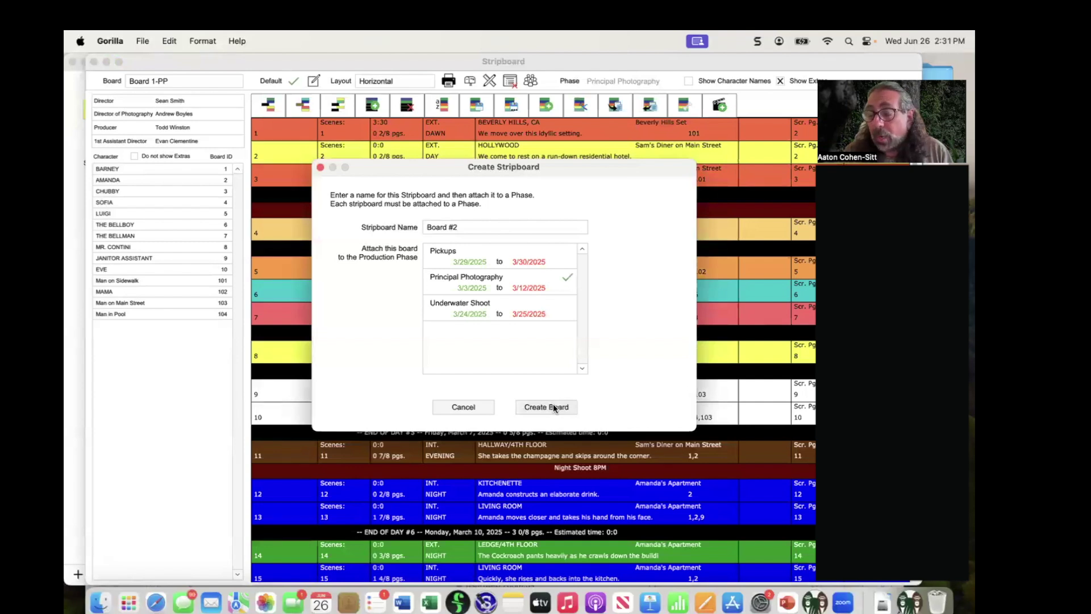
{"action": "left_click", "coordinate": [546, 407]}
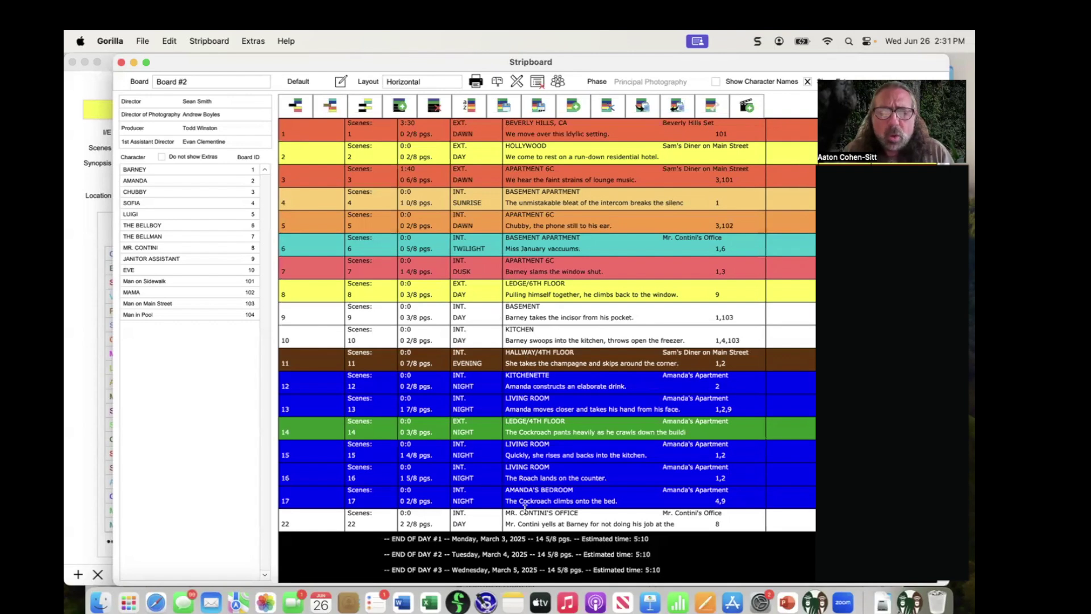
{"action": "scroll", "coordinate": [540, 506], "scroll_direction": "down", "scroll_amount": 4}
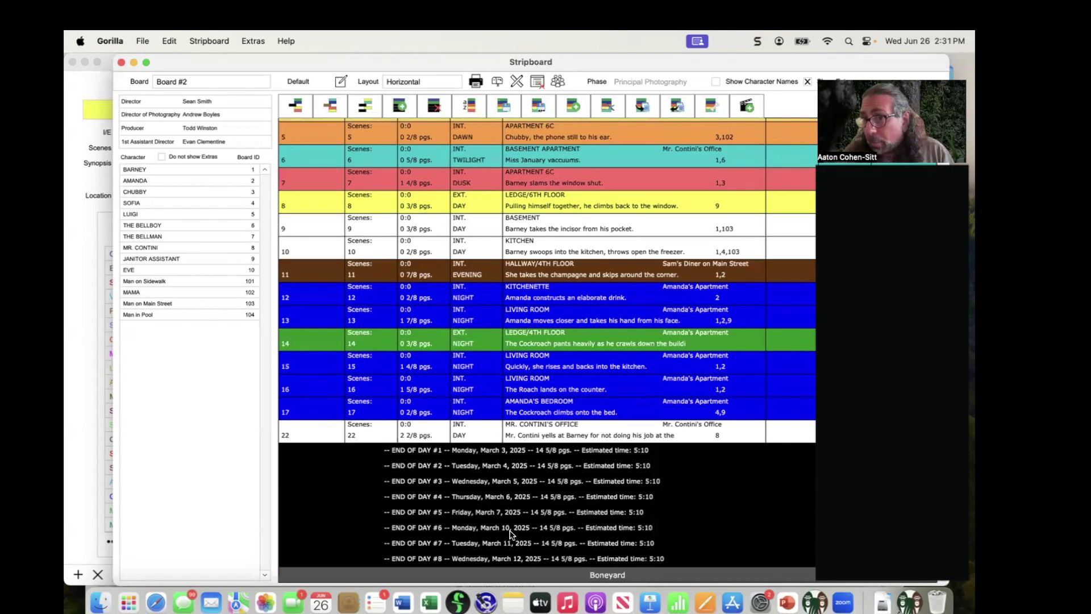
Step: Sort the Board #2 strips ascending by Location Name, DN and Scene Number, accepting the overwrite of the existing order
{"action": "scroll", "coordinate": [510, 514], "scroll_direction": "up", "scroll_amount": 4}
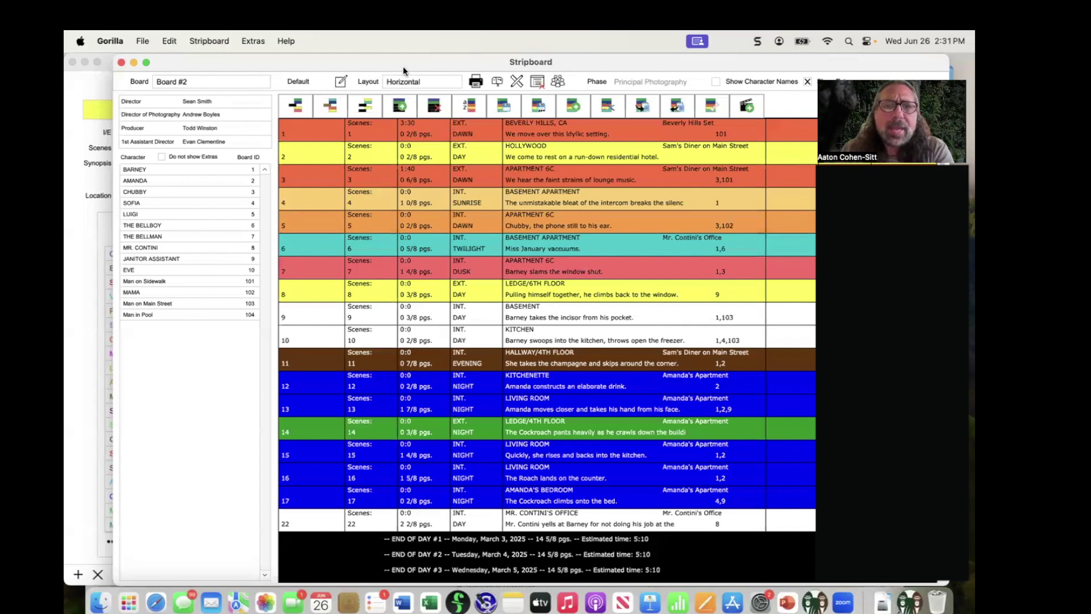
{"action": "left_click_drag", "start_coordinate": [401, 61], "coordinate": [376, 56]}
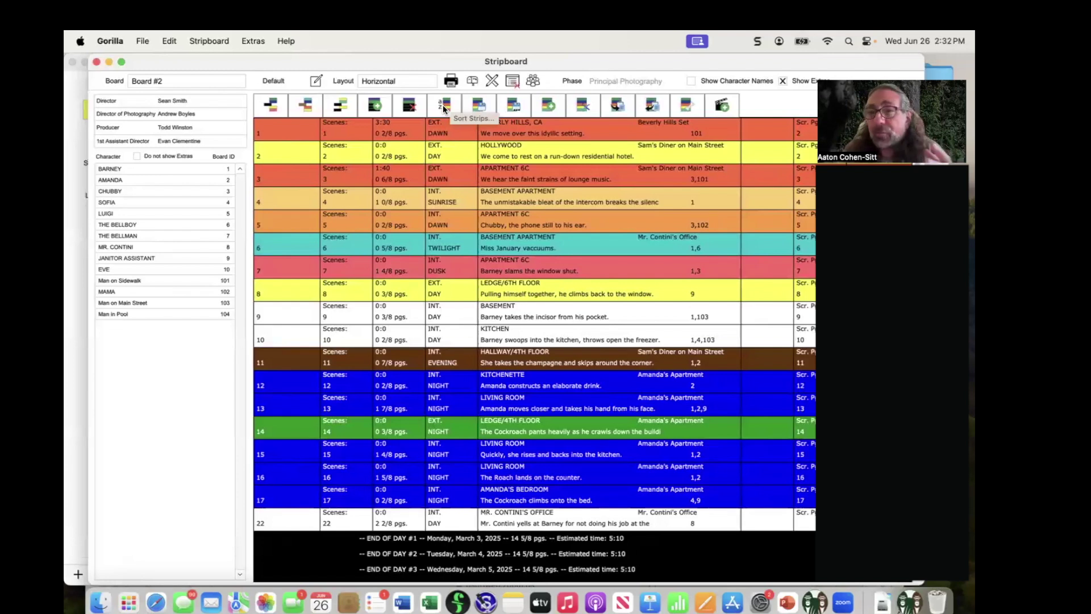
{"action": "left_click", "coordinate": [444, 106]}
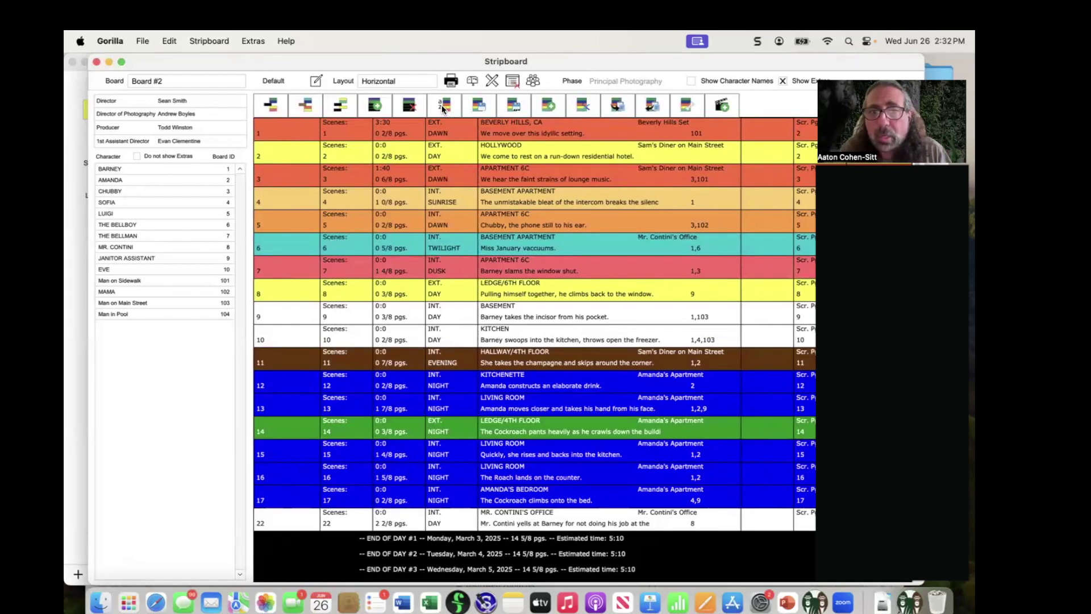
{"action": "left_click_drag", "start_coordinate": [524, 112], "coordinate": [466, 118]}
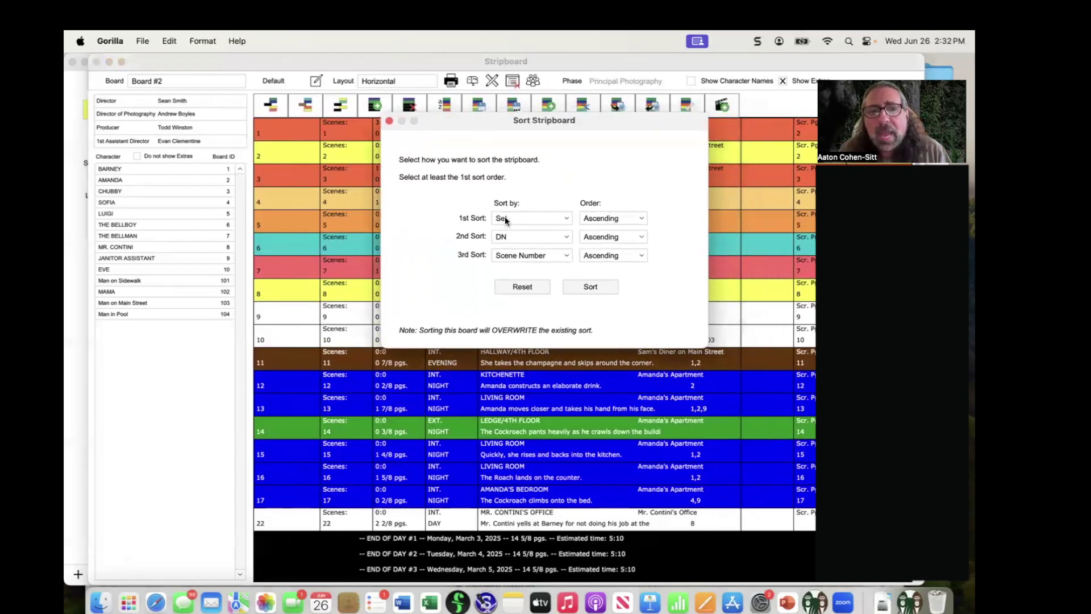
{"action": "left_click", "coordinate": [534, 219]}
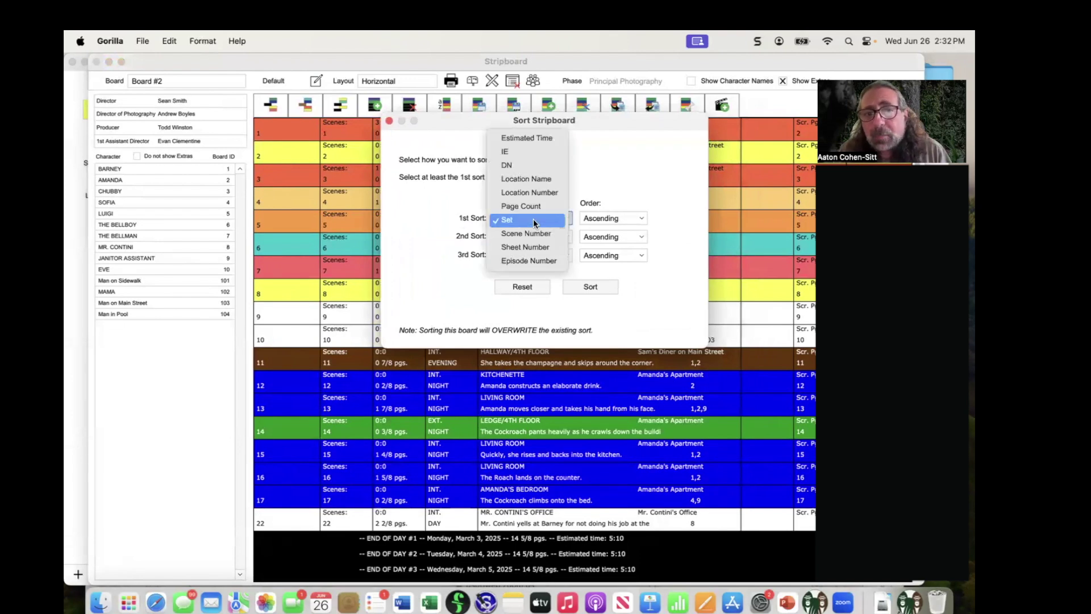
{"action": "key", "text": "Escape"}
{"action": "left_click", "coordinate": [511, 218]}
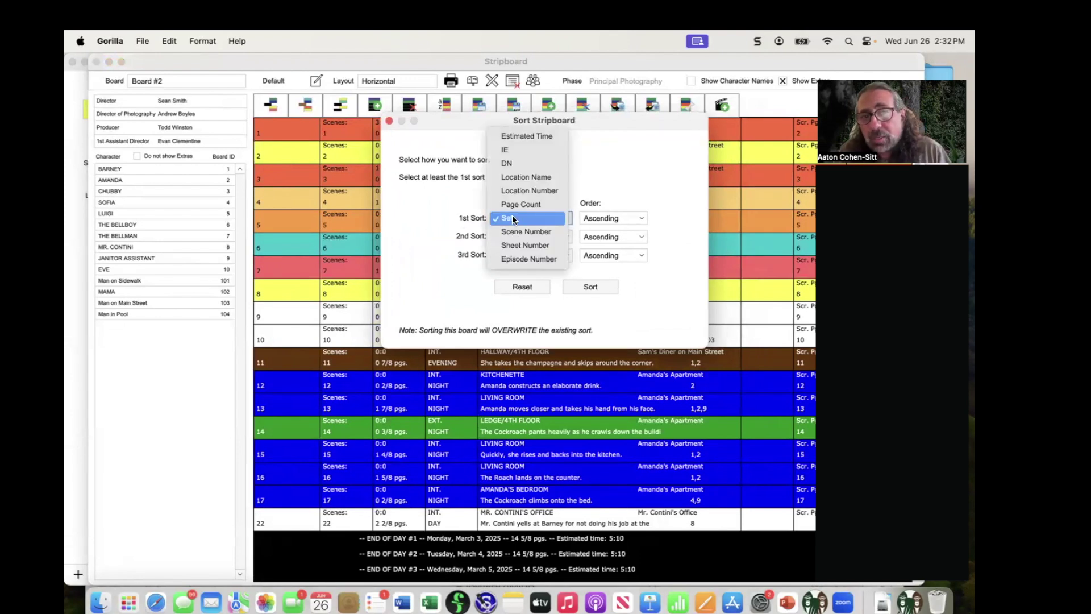
{"action": "left_click", "coordinate": [517, 178]}
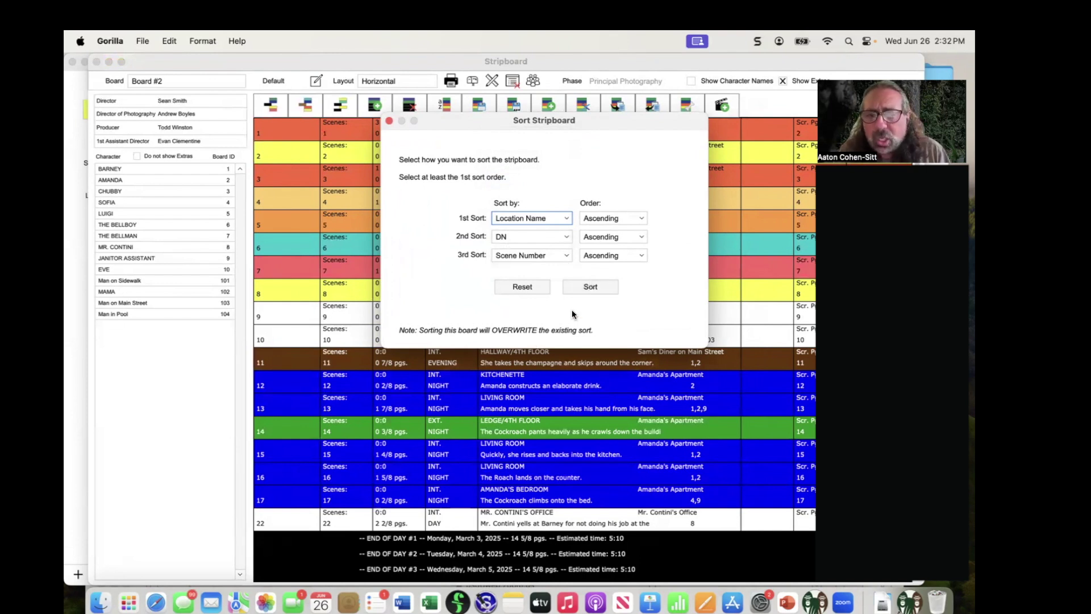
{"action": "left_click", "coordinate": [586, 285]}
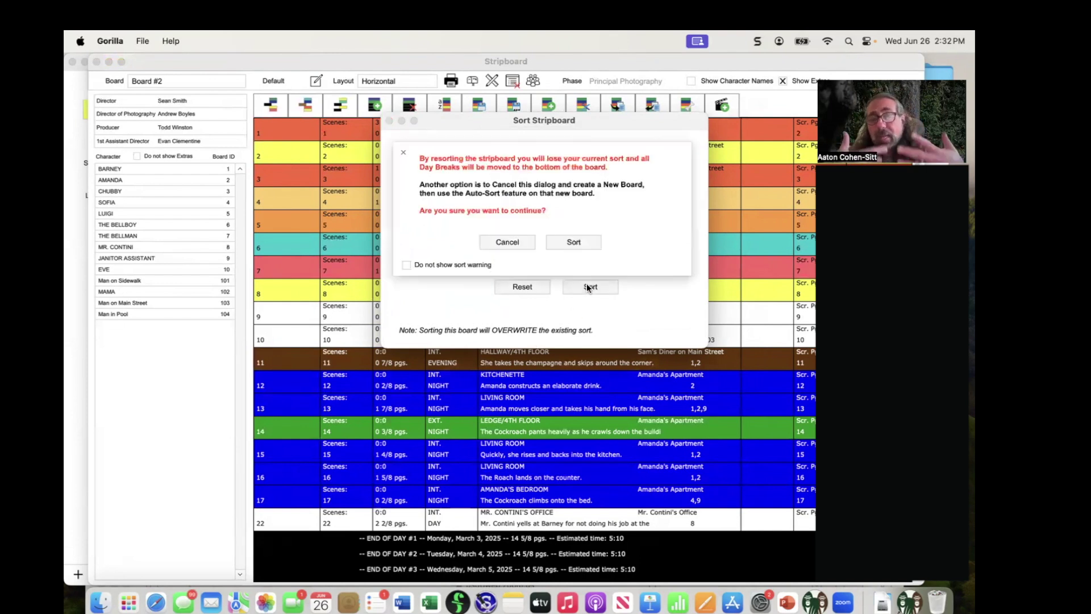
{"action": "left_click", "coordinate": [580, 244]}
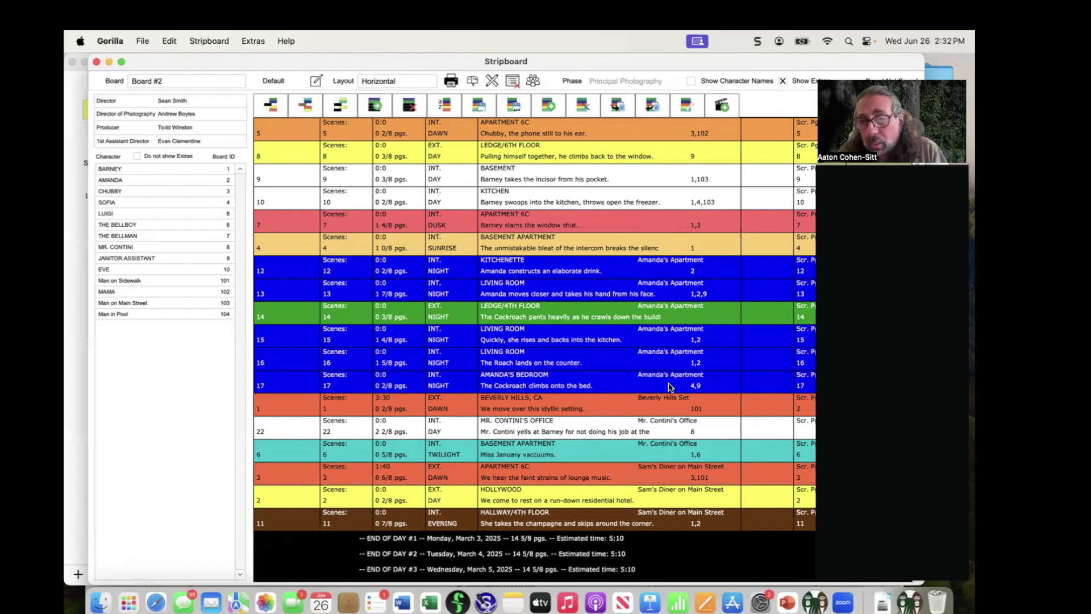
Step: Move the first day break directly below the scene 4 strip and the second directly below the scene 17 strip
{"action": "left_click_drag", "start_coordinate": [637, 538], "coordinate": [682, 258]}
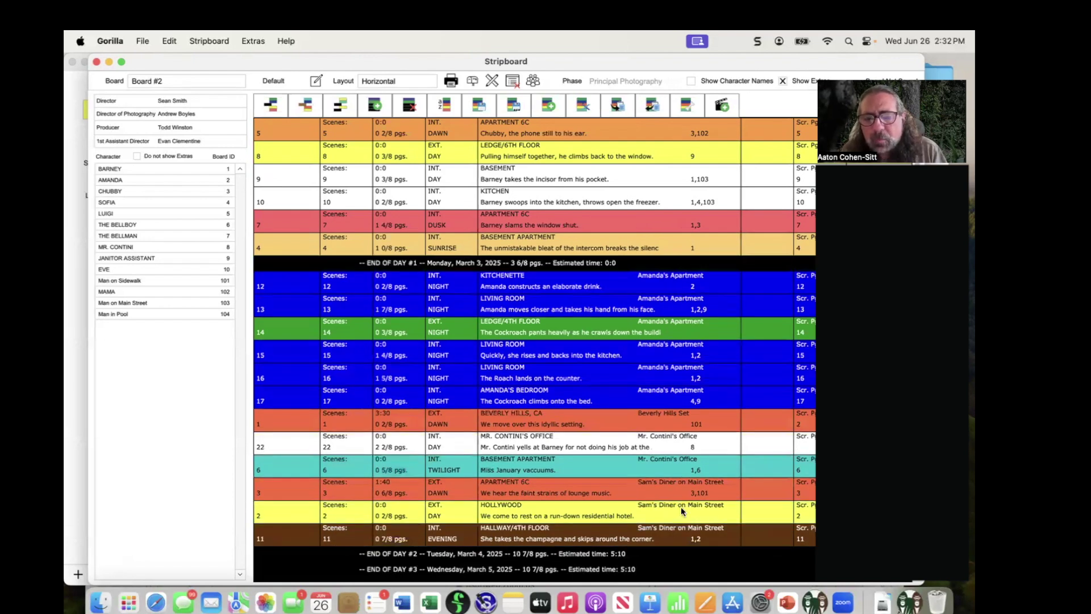
{"action": "left_click", "coordinate": [666, 554]}
{"action": "left_click_drag", "start_coordinate": [666, 554], "coordinate": [680, 401]}
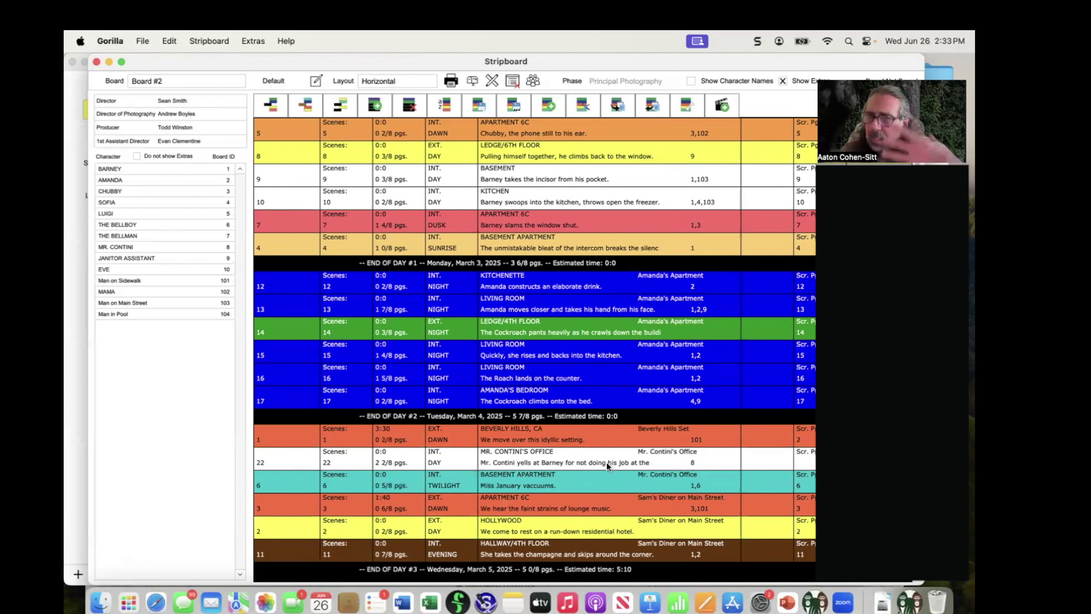
Step: Place the third day break directly below the scene 6 strip and move another one up between scenes 8 and 9
{"action": "scroll", "coordinate": [614, 460], "scroll_direction": "down", "scroll_amount": 3}
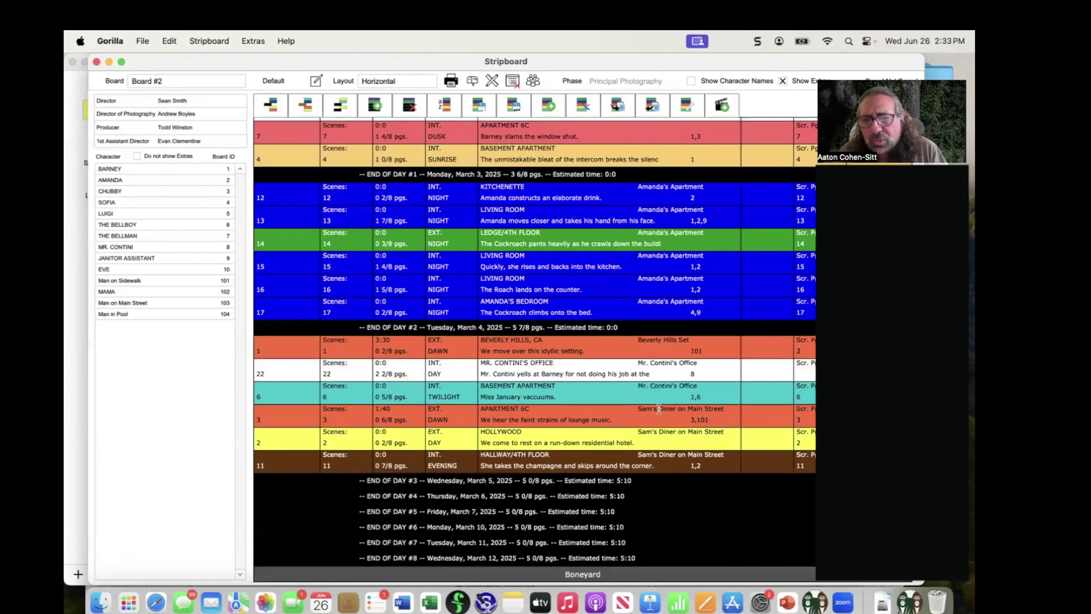
{"action": "left_click_drag", "start_coordinate": [643, 482], "coordinate": [645, 409]}
{"action": "mouse_move", "coordinate": [677, 495]}
{"action": "left_mouse_down"}
{"action": "mouse_move", "coordinate": [677, 472]}
{"action": "mouse_move", "coordinate": [680, 498]}
{"action": "left_mouse_up"}
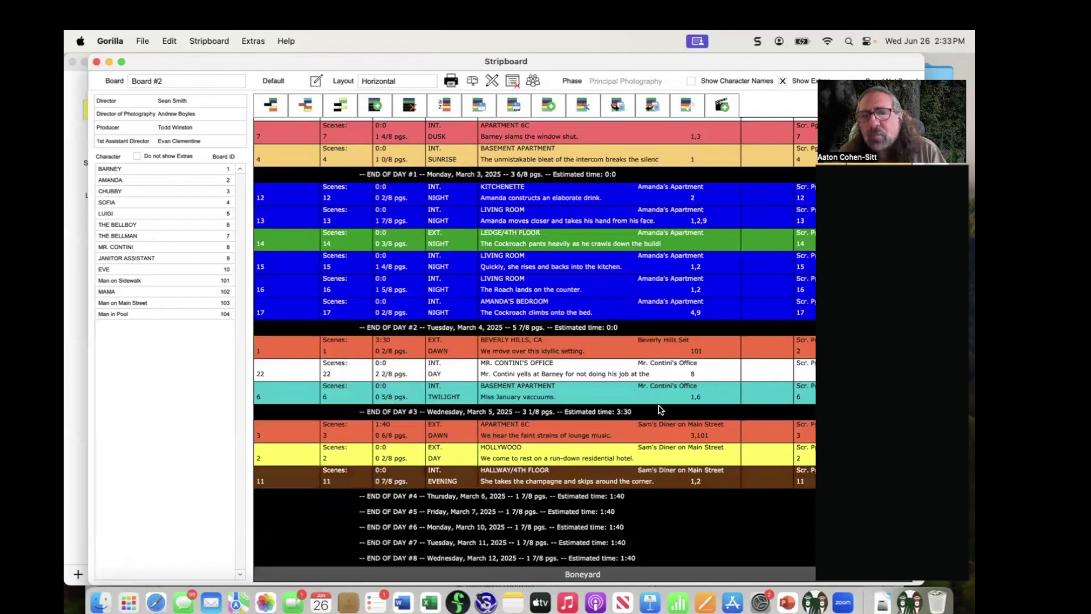
{"action": "left_click_drag", "start_coordinate": [594, 497], "coordinate": [614, 382]}
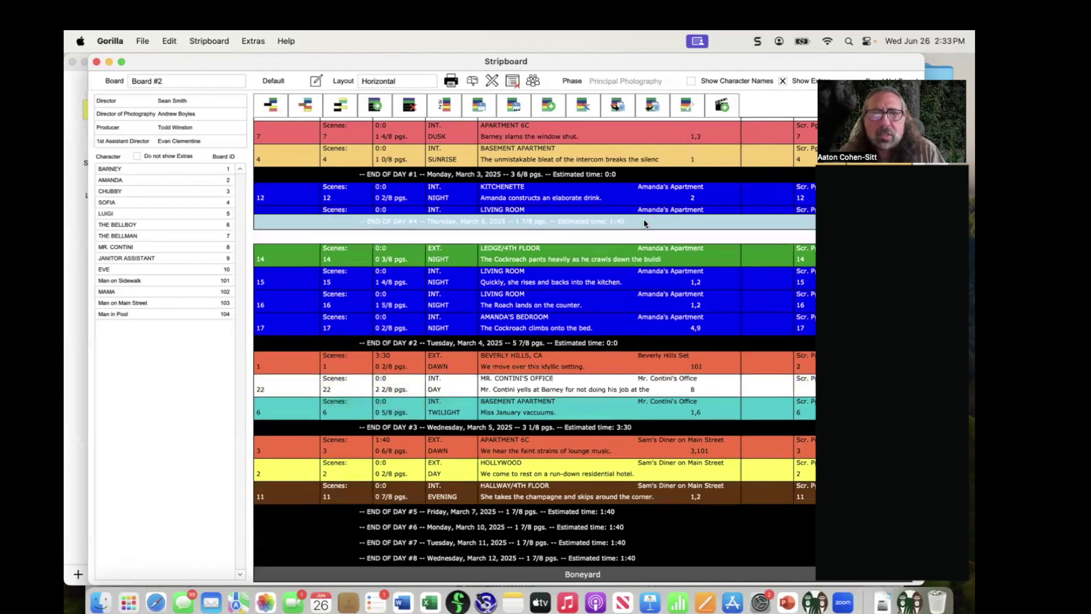
{"action": "scroll", "coordinate": [644, 219], "scroll_direction": "up", "scroll_amount": 5}
{"action": "scroll", "coordinate": [674, 411], "scroll_direction": "down", "scroll_amount": 3}
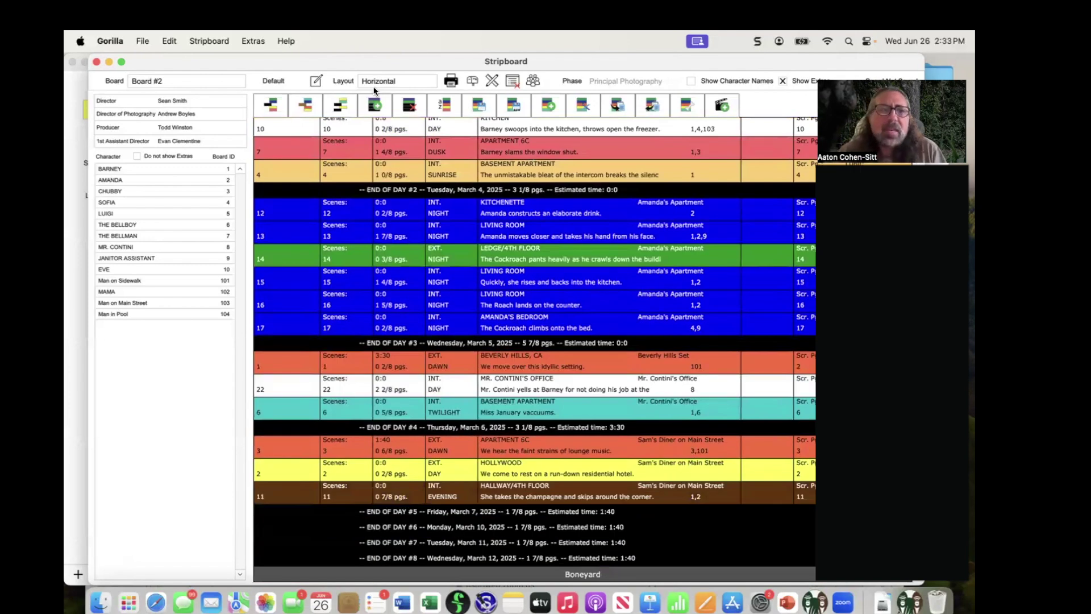
Step: Save a backup of Board #2 and switch the view to the Board 1-PP stripboard
{"action": "left_click", "coordinate": [481, 106]}
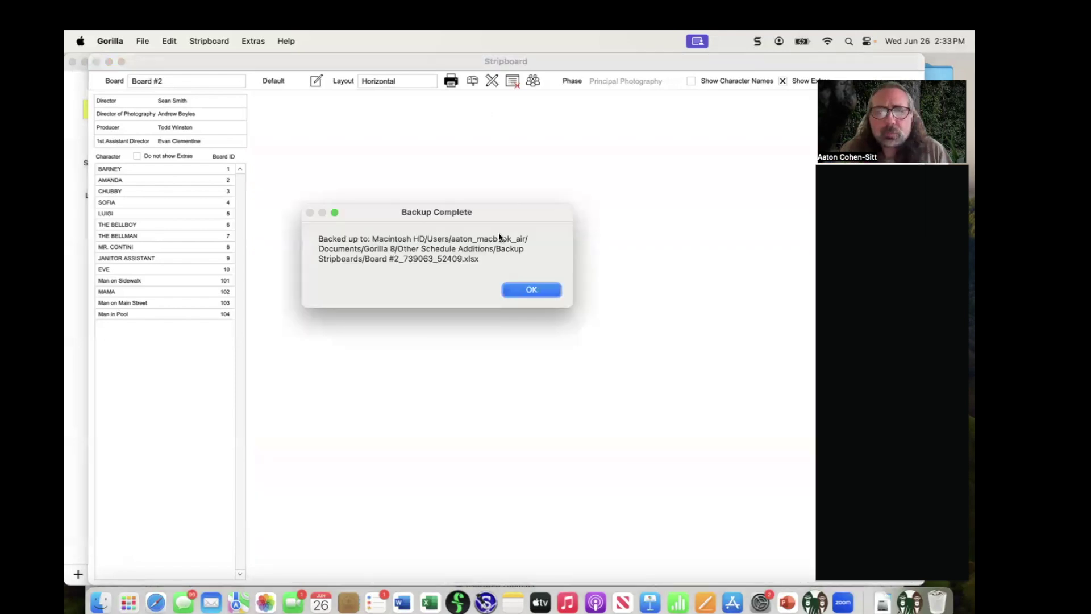
{"action": "left_click", "coordinate": [519, 291]}
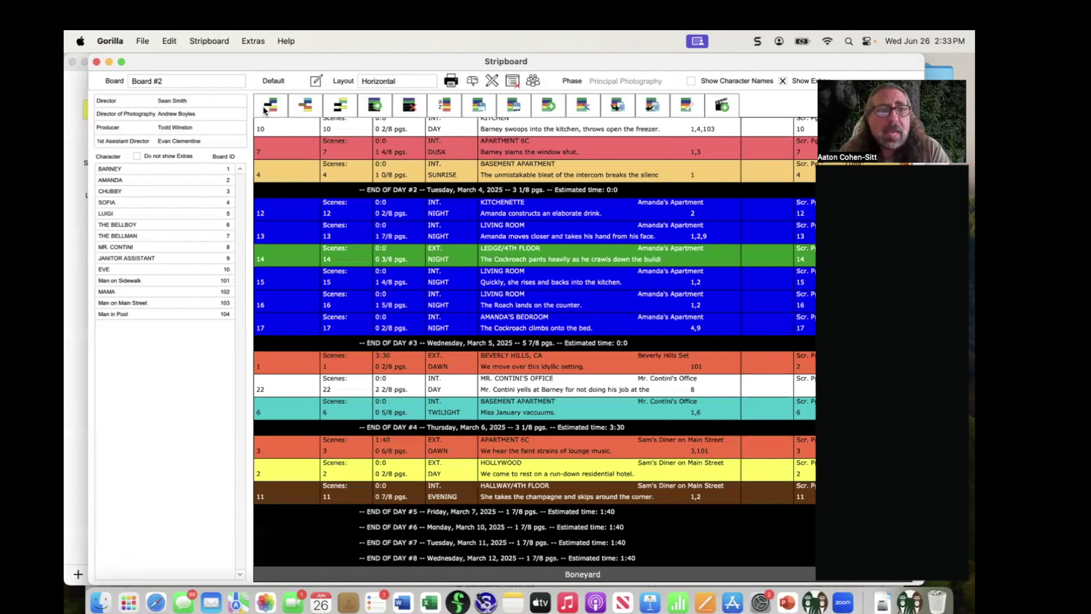
{"action": "left_click", "coordinate": [164, 78]}
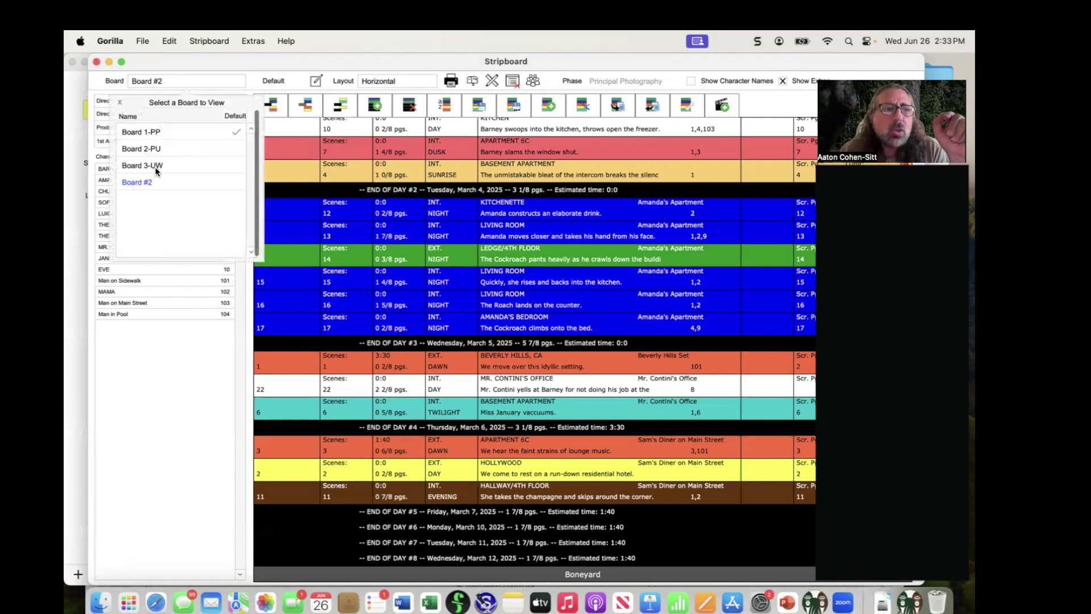
{"action": "left_click", "coordinate": [150, 133]}
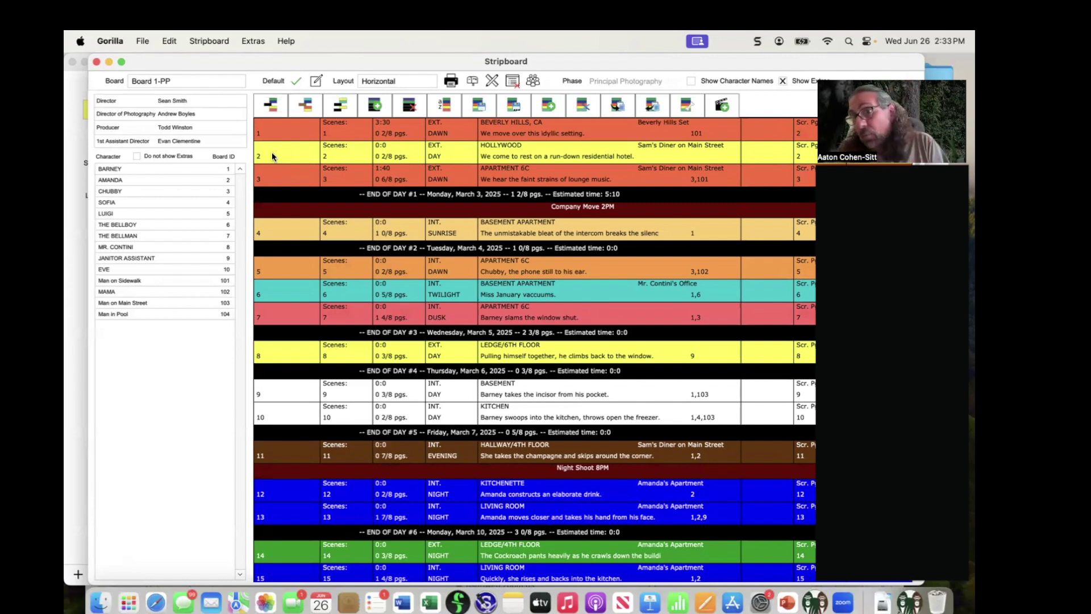
Step: Switch the view back to the Board #2 stripboard
{"action": "left_click_drag", "start_coordinate": [281, 58], "coordinate": [276, 58]}
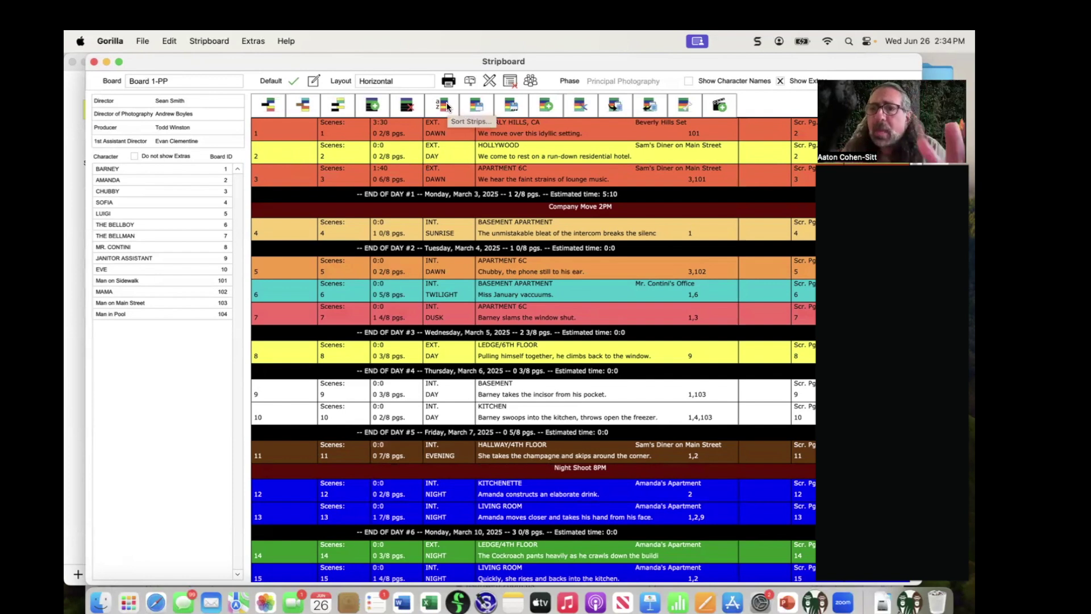
{"action": "left_click", "coordinate": [214, 81]}
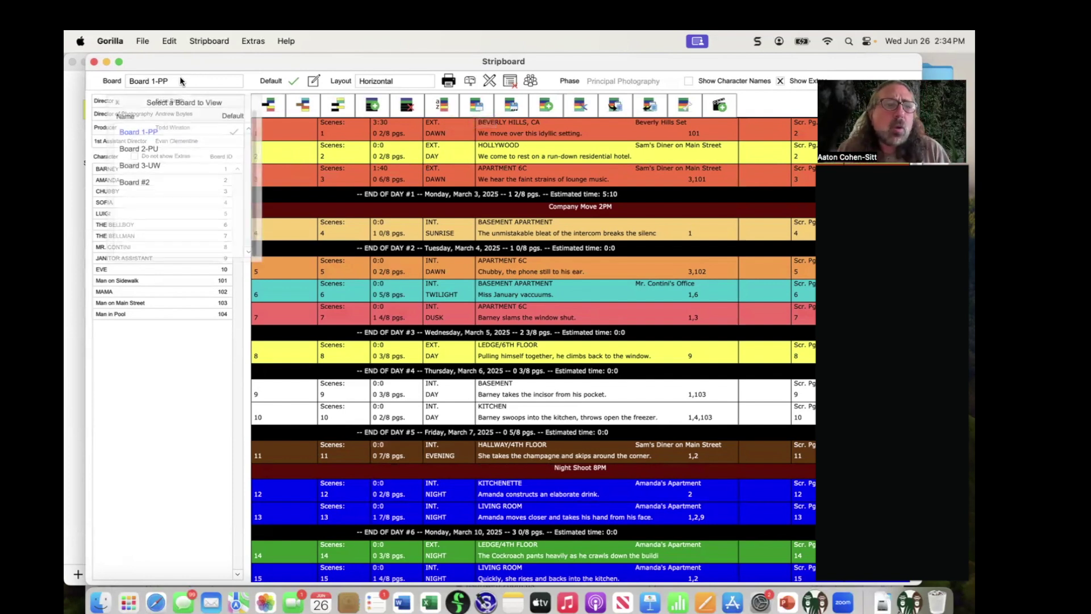
{"action": "left_click", "coordinate": [148, 183]}
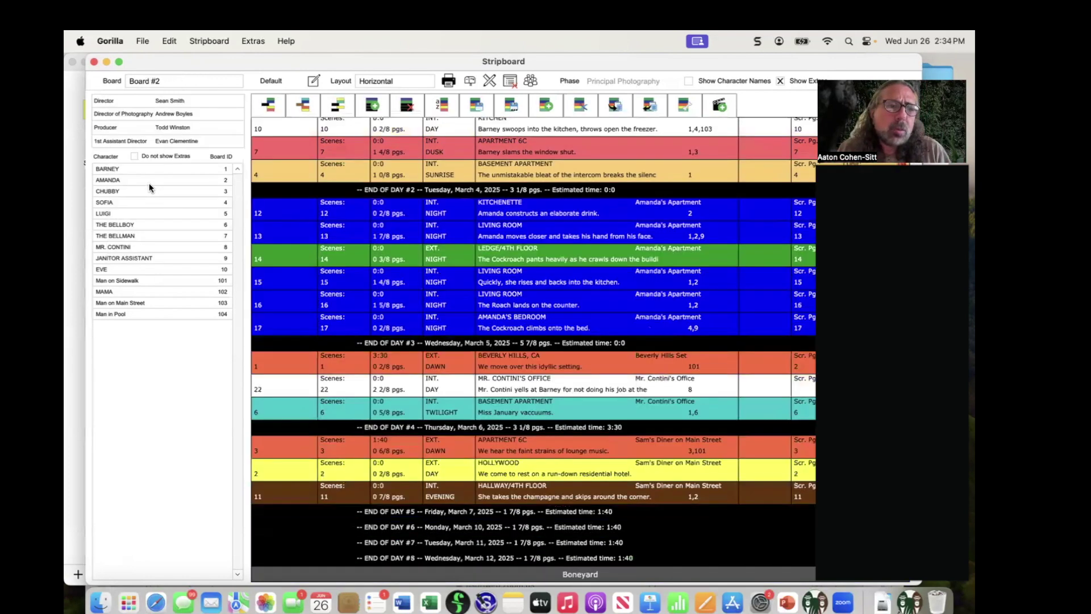
{"action": "left_click", "coordinate": [447, 108]}
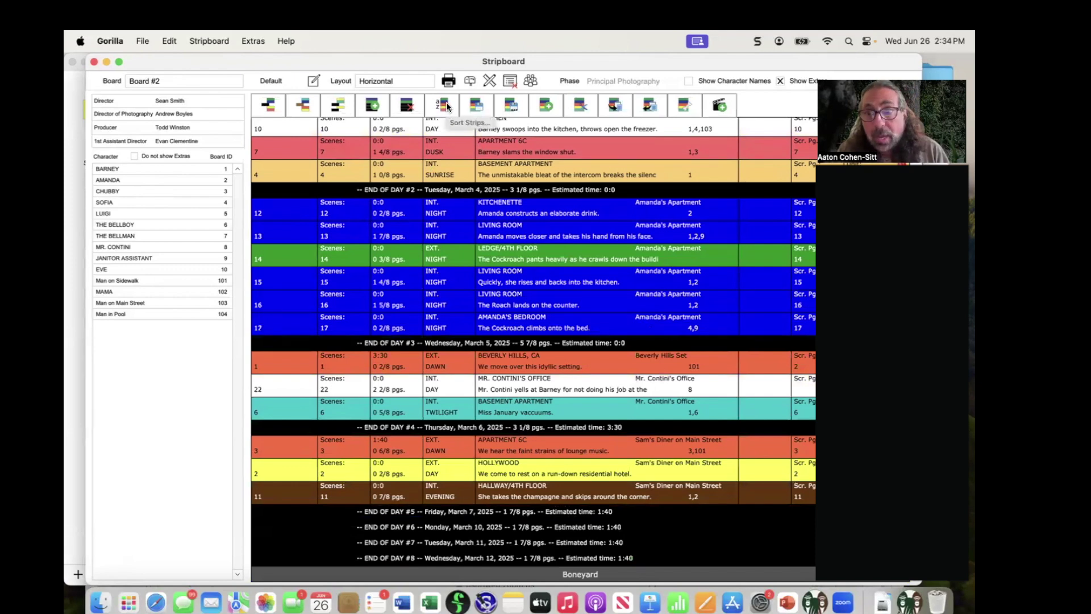
{"action": "left_click", "coordinate": [519, 220]}
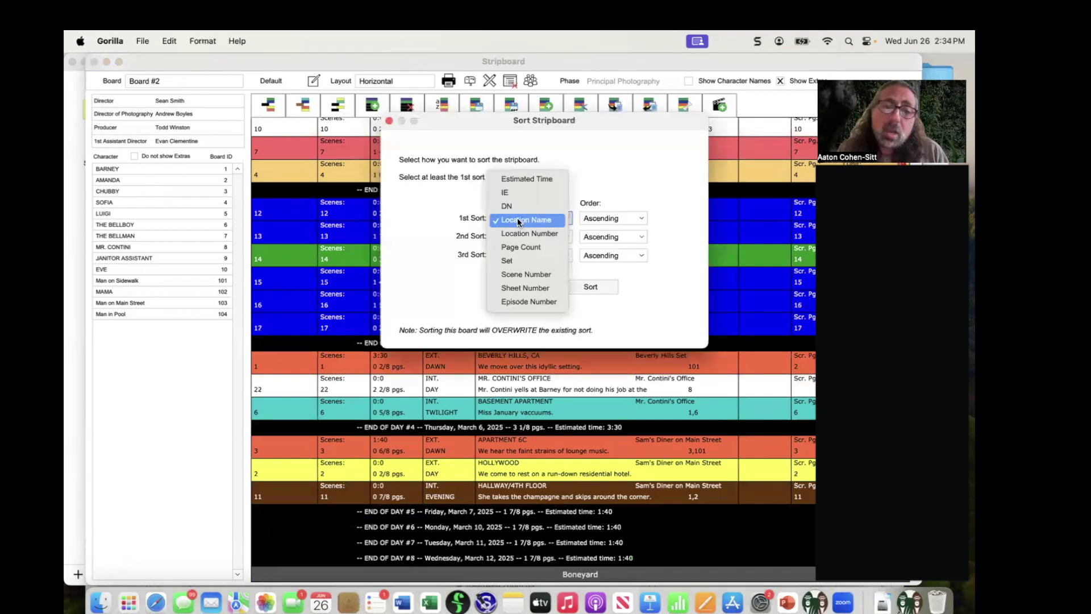
{"action": "left_click", "coordinate": [519, 260]}
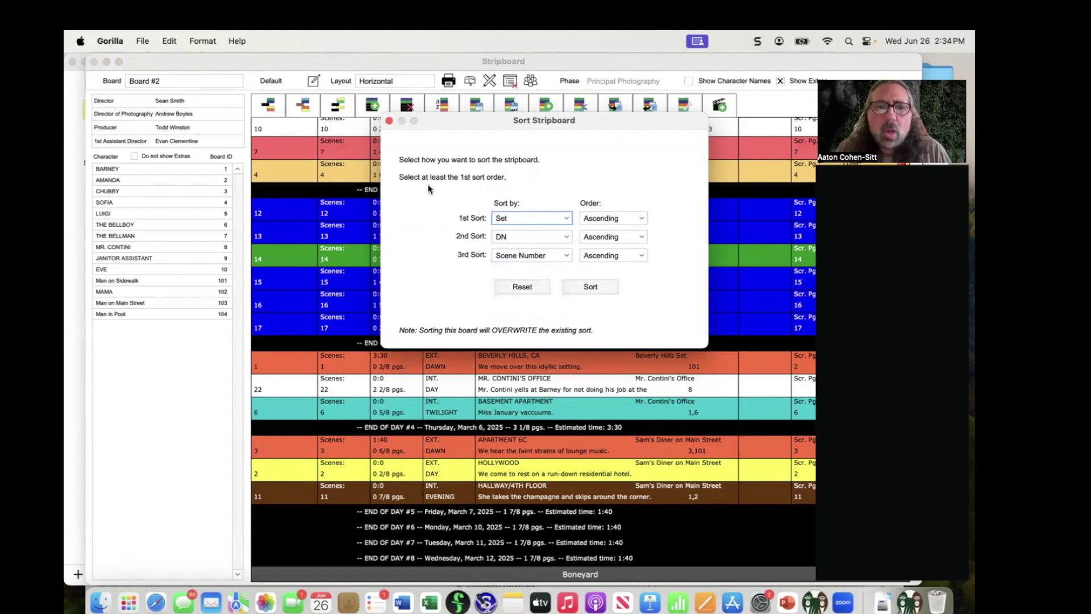
{"action": "left_click", "coordinate": [388, 121]}
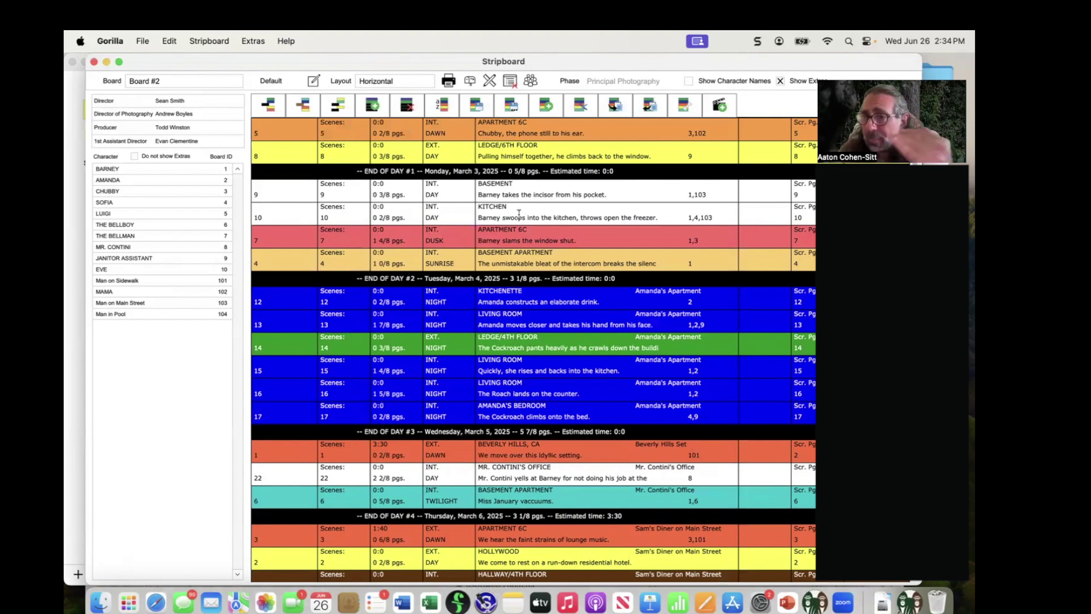
Step: Show the default Board 1-PP stripboard again and check which board is marked as default in the board list
{"action": "left_click", "coordinate": [167, 83]}
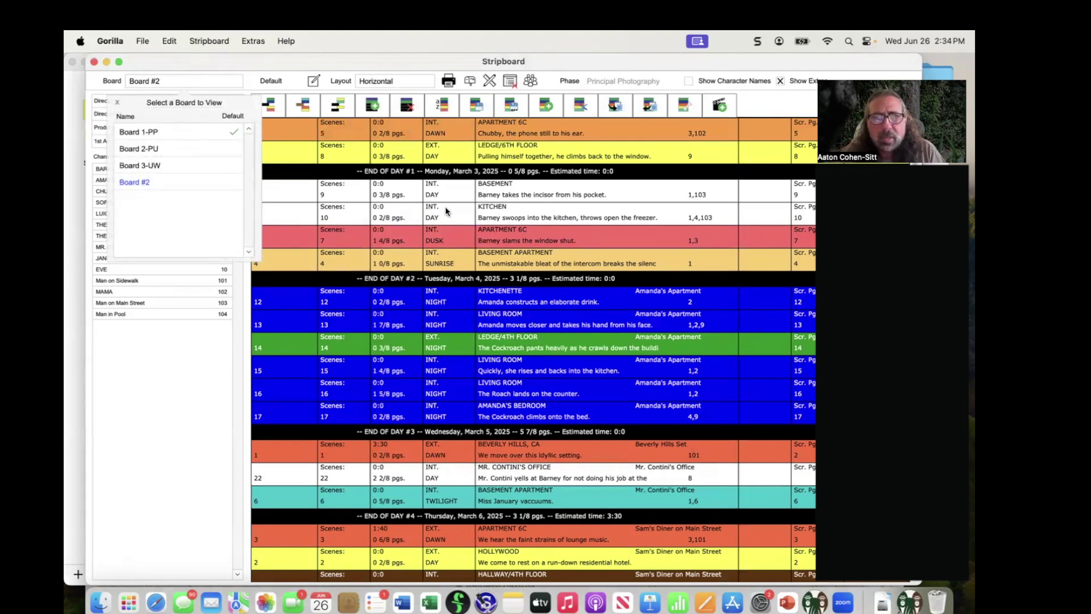
{"action": "left_click", "coordinate": [163, 132]}
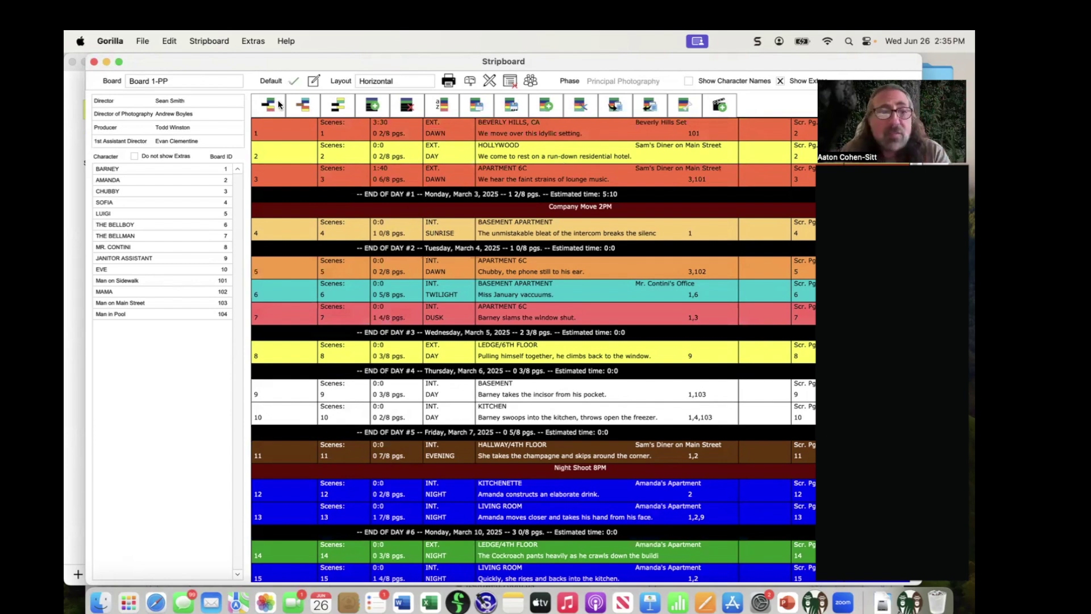
{"action": "left_click", "coordinate": [190, 81]}
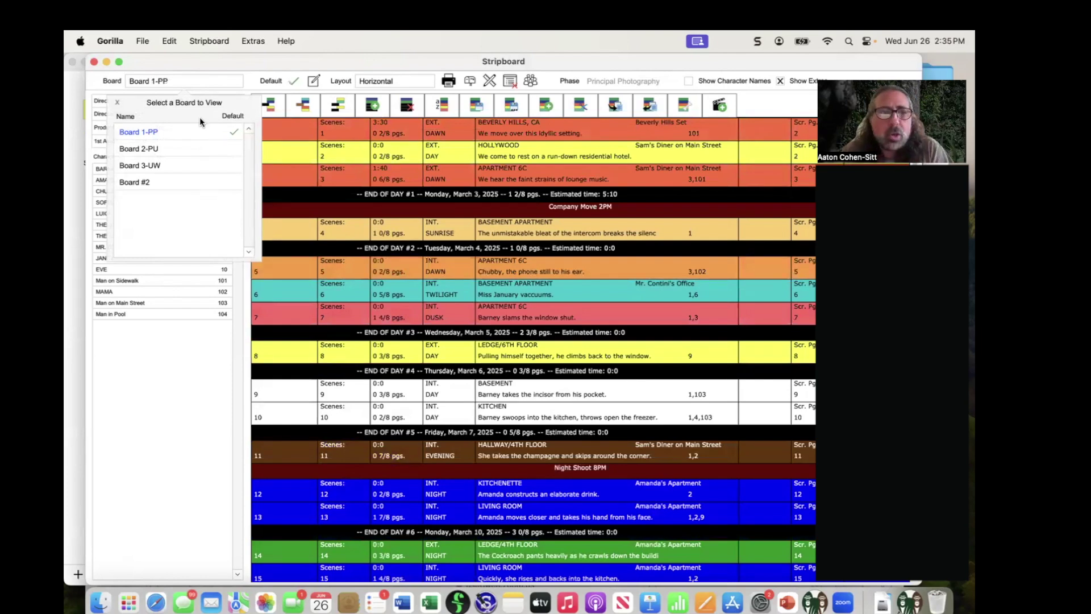
{"action": "left_click", "coordinate": [118, 103]}
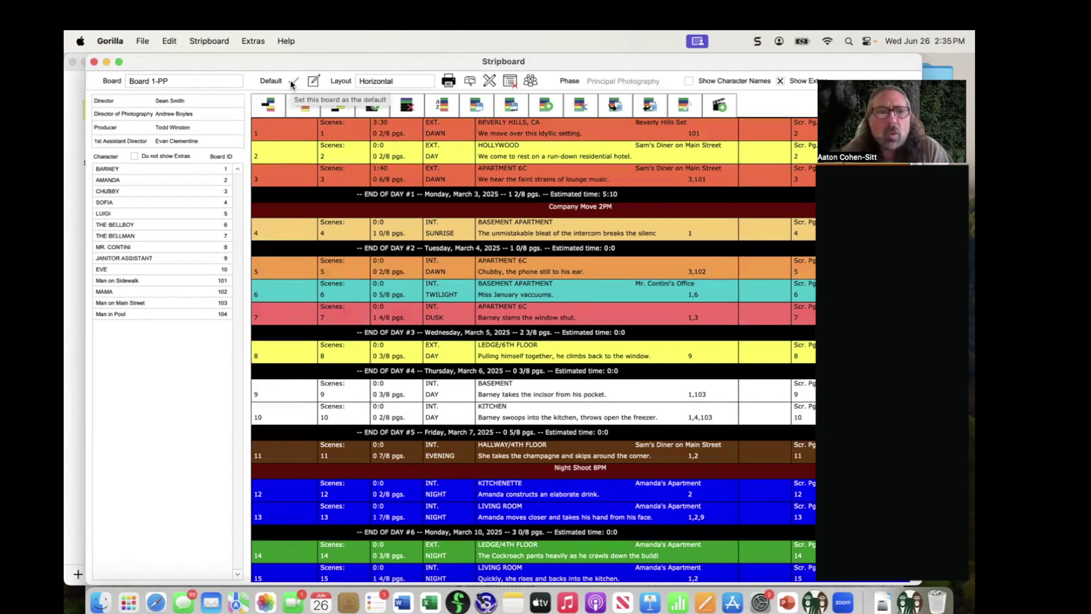
Step: Switch to PowerPoint and advance the slide show to the Scheduling Preferences slide
{"action": "key", "text": "super+Tab"}
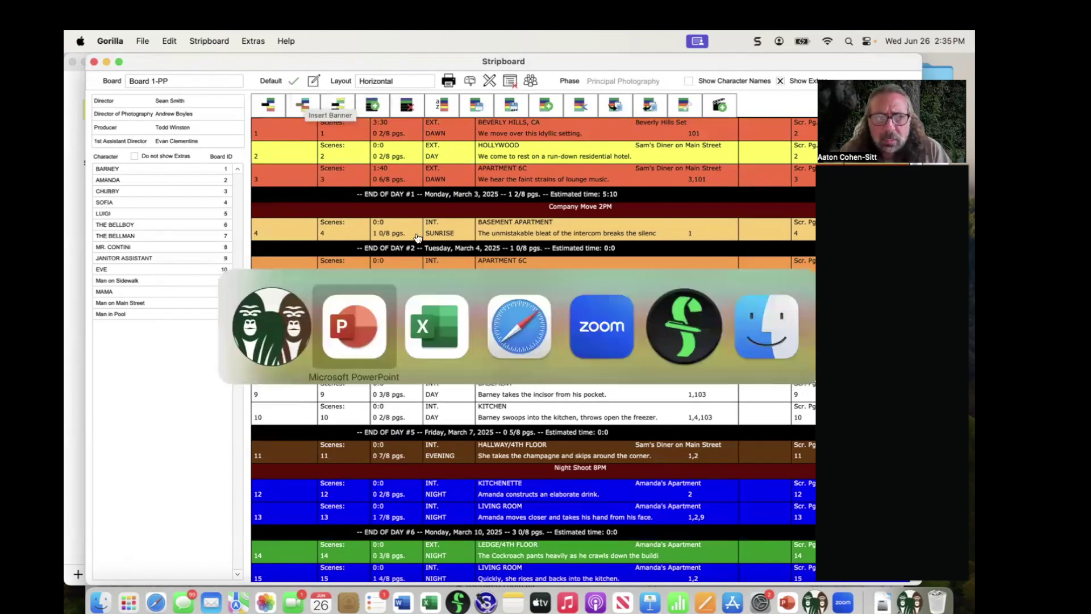
{"action": "left_click", "coordinate": [379, 341]}
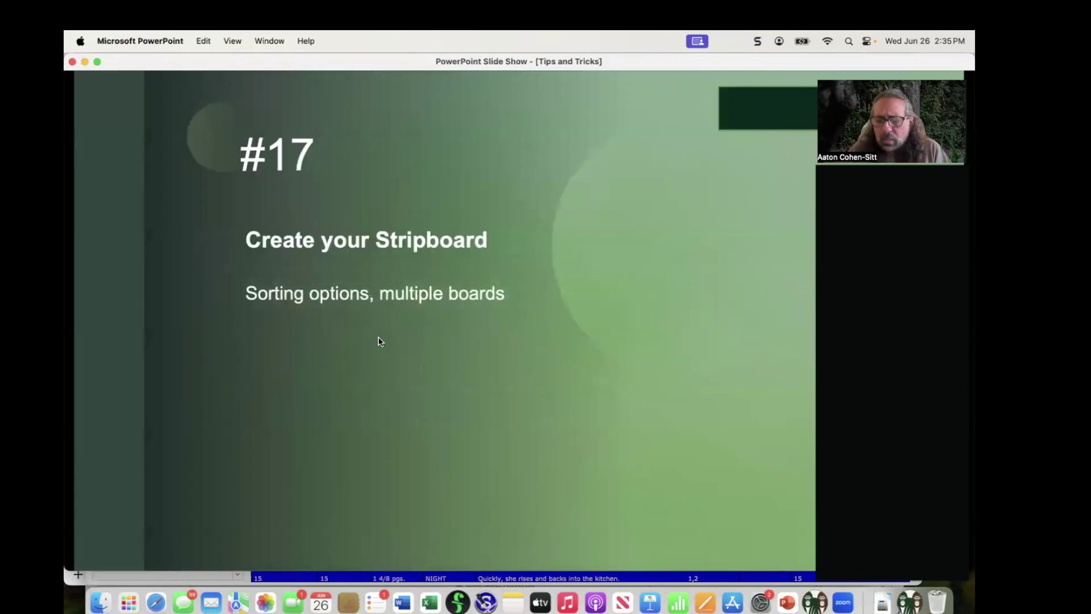
{"action": "left_click", "coordinate": [380, 341]}
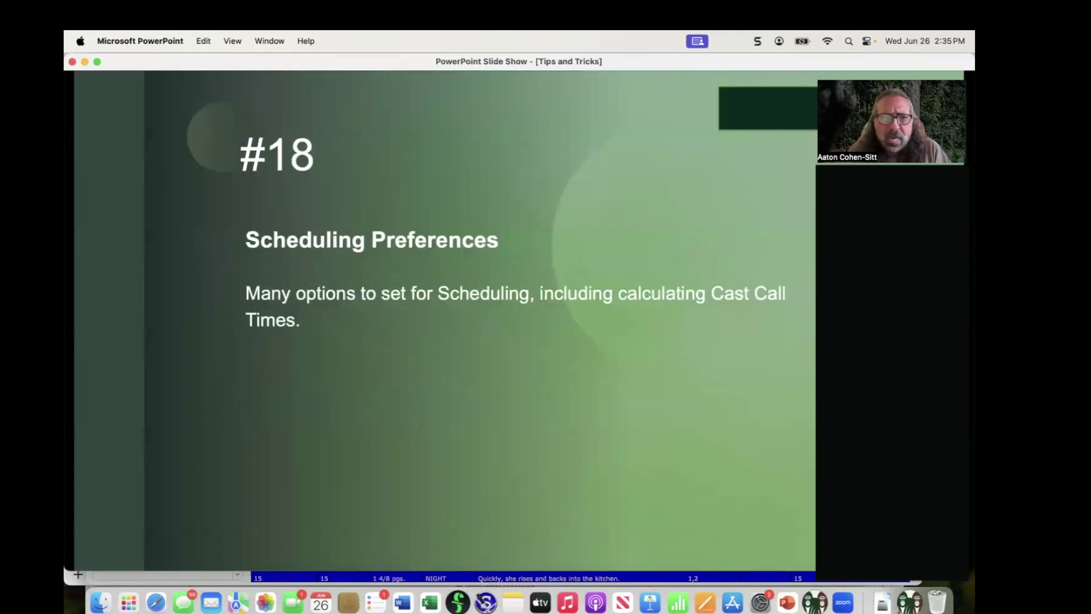
Step: Switch to Gorilla, close the stripboard and open the Scheduling Preferences from the Breakdown window
{"action": "key", "text": "super+Tab"}
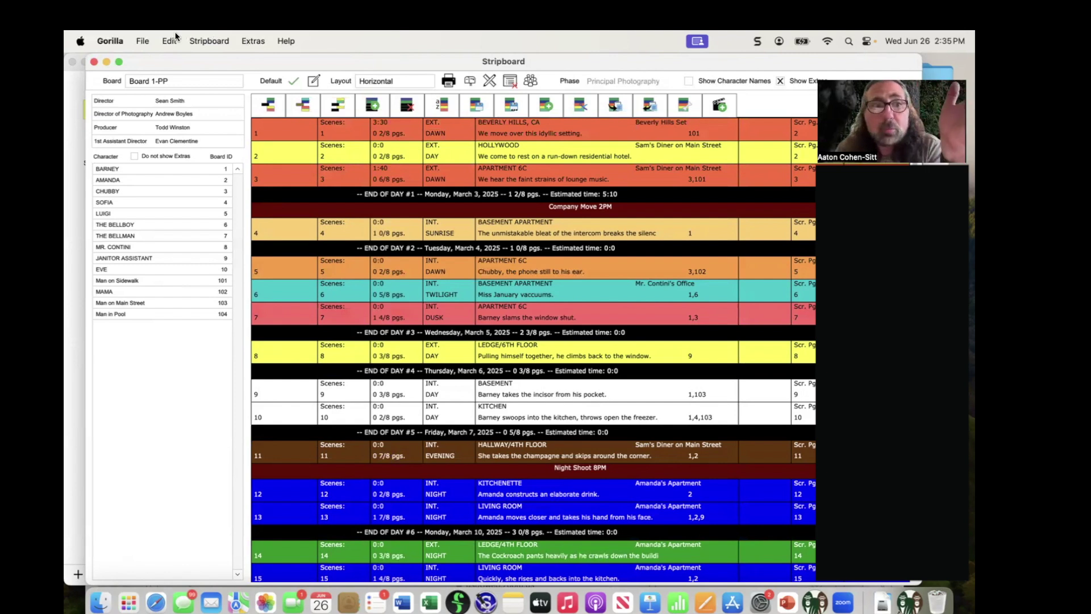
{"action": "left_click", "coordinate": [207, 38]}
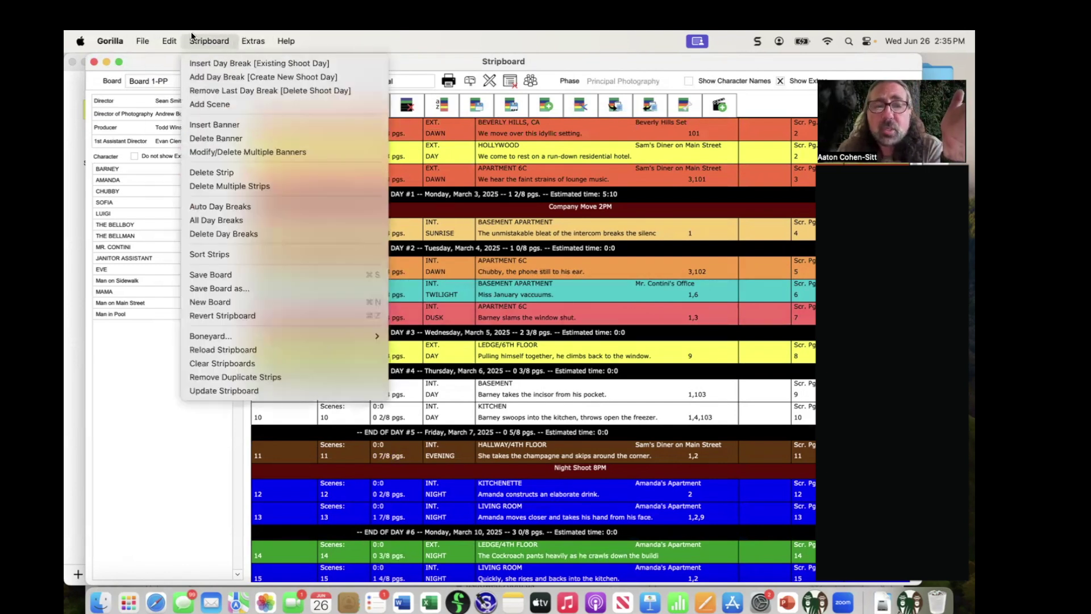
{"action": "left_click", "coordinate": [249, 36]}
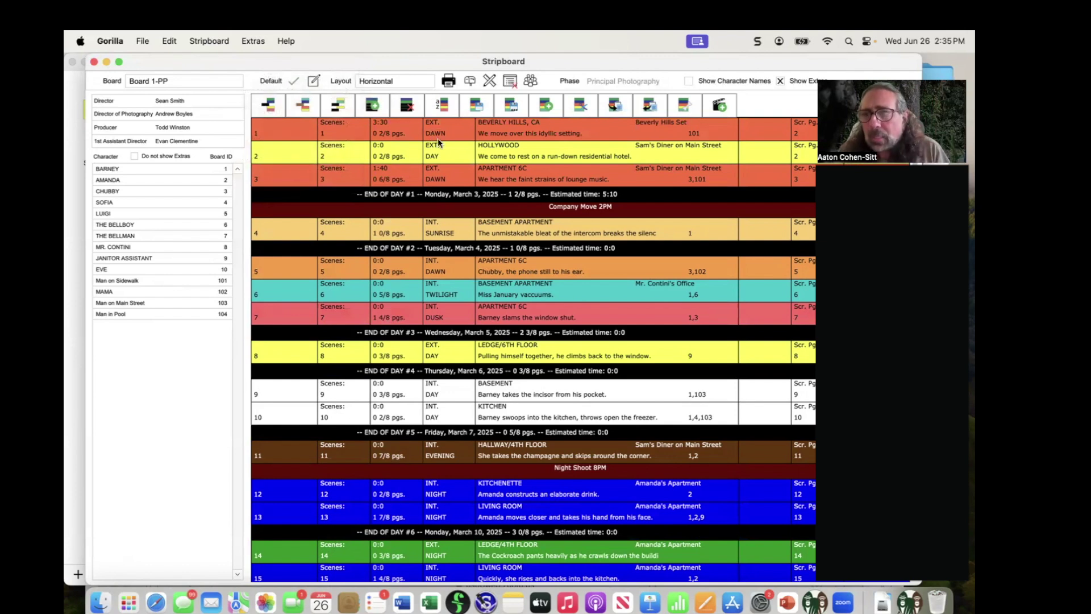
{"action": "left_click", "coordinate": [95, 62]}
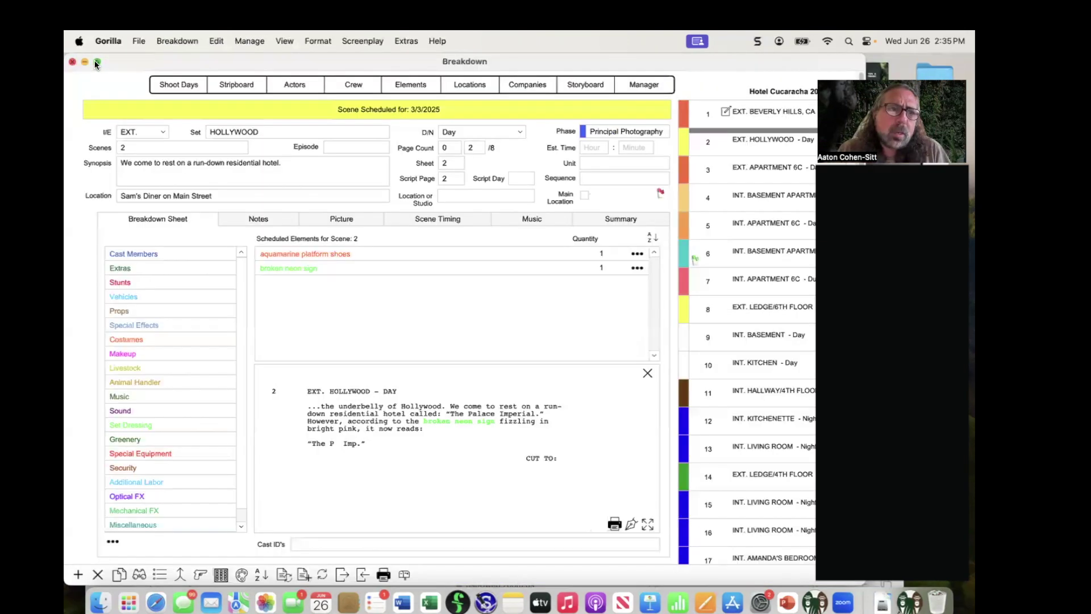
{"action": "left_click", "coordinate": [405, 41]}
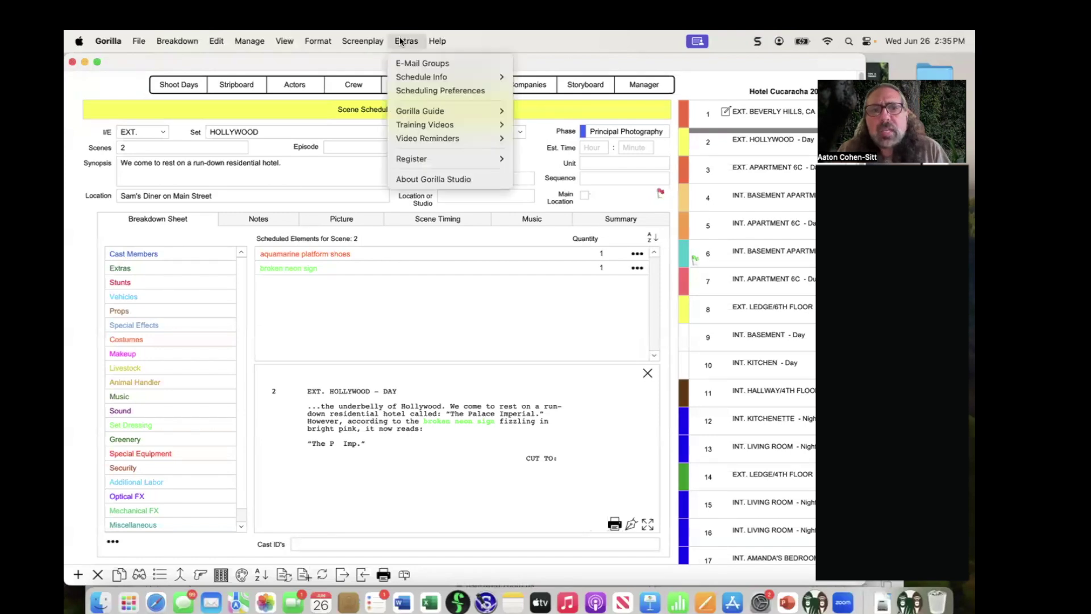
{"action": "left_click", "coordinate": [417, 90]}
{"action": "left_click_drag", "start_coordinate": [431, 145], "coordinate": [411, 143]}
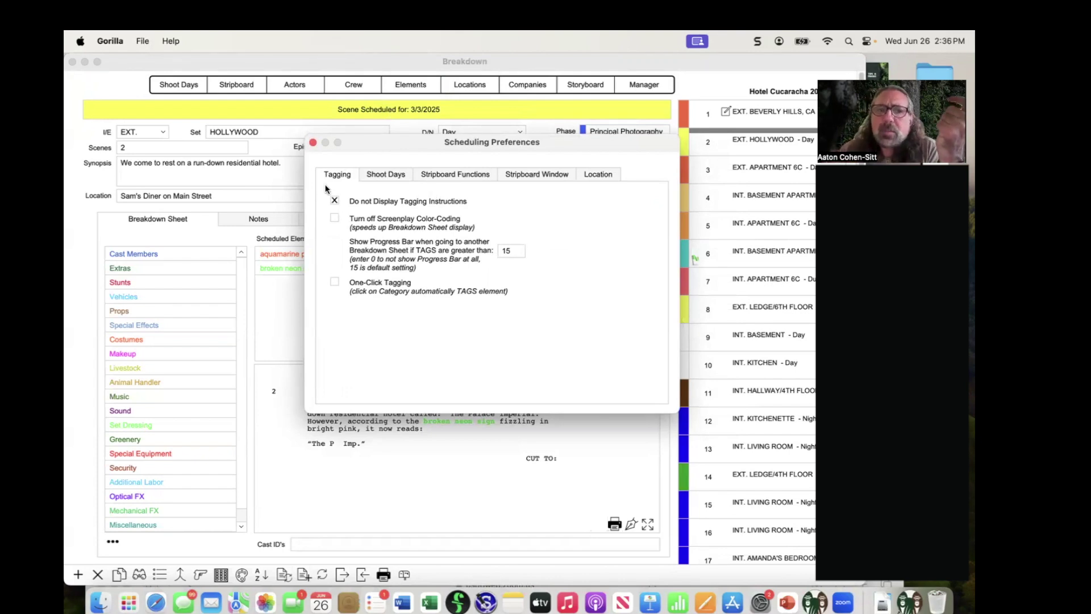
Step: Review the Shoot Days, Stripboard Functions and Stripboard Window preferences, turning the automatic Excel stripboard backup off and back on
{"action": "left_click", "coordinate": [384, 176]}
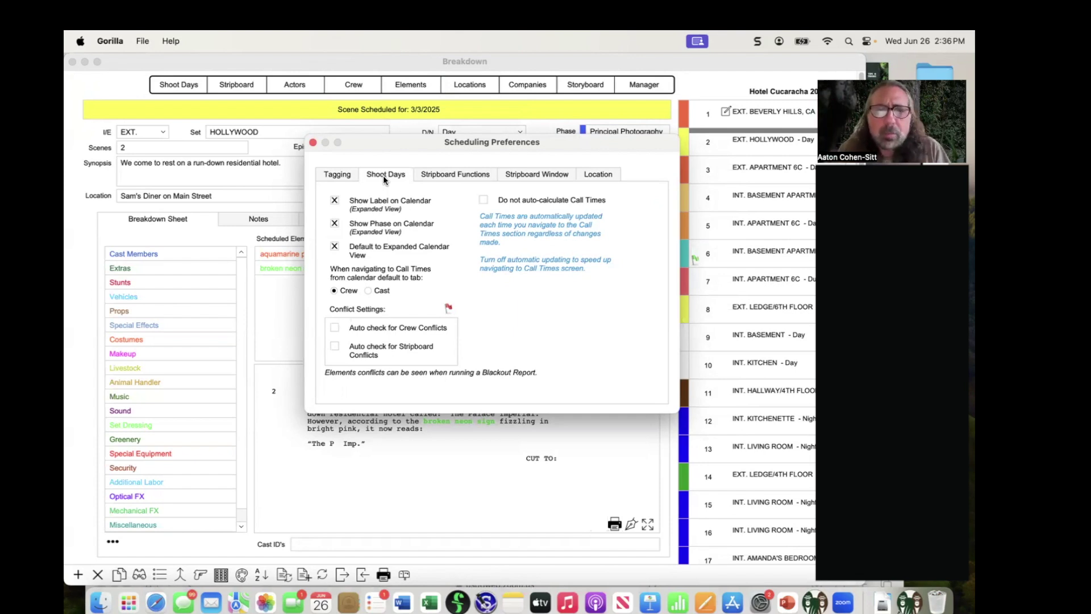
{"action": "left_click", "coordinate": [459, 177]}
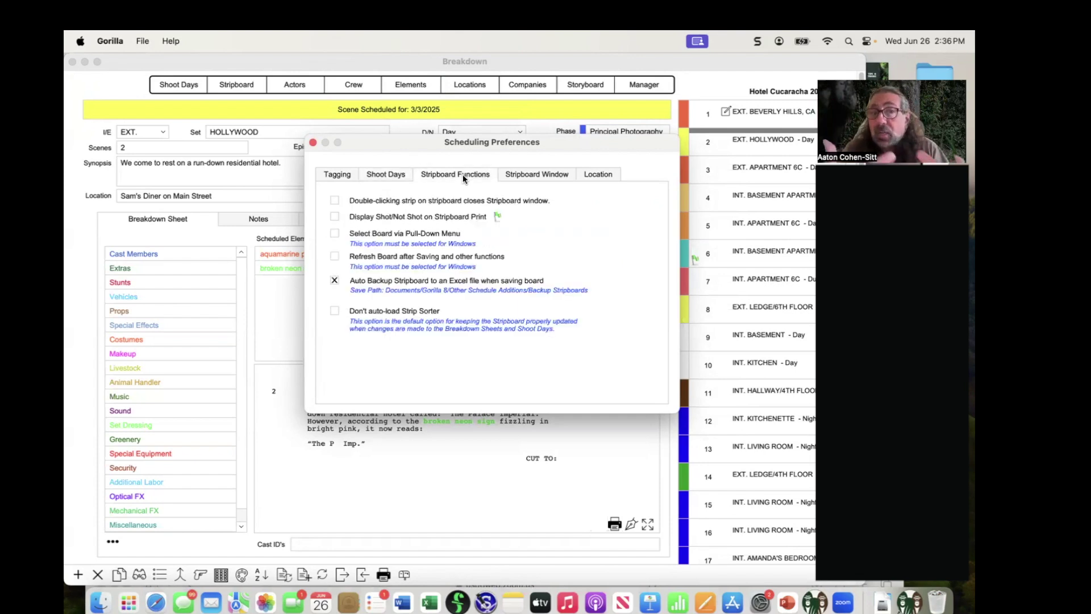
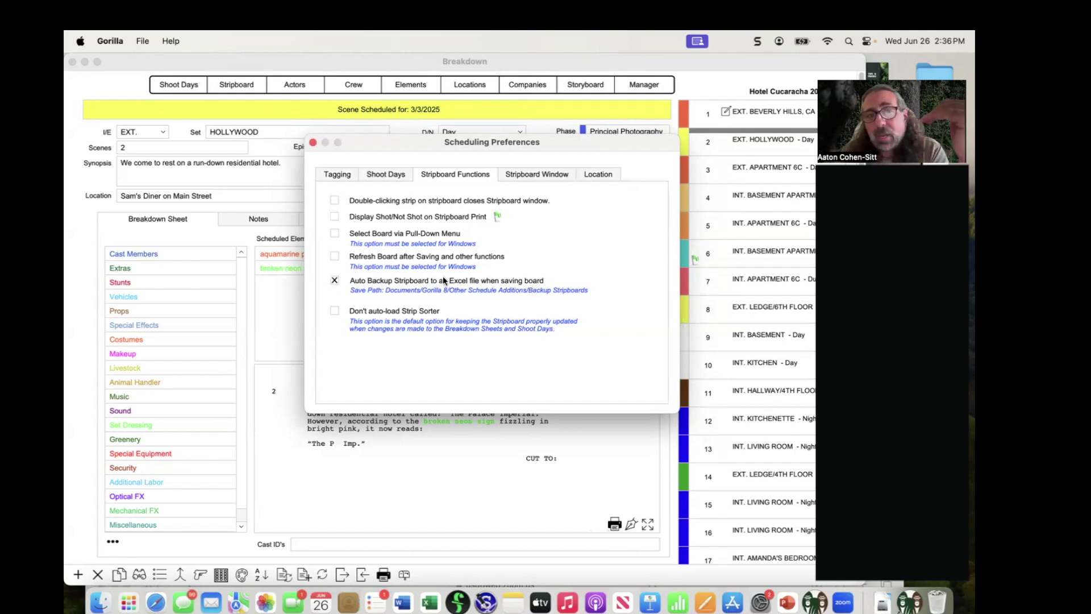
{"action": "left_click", "coordinate": [334, 281]}
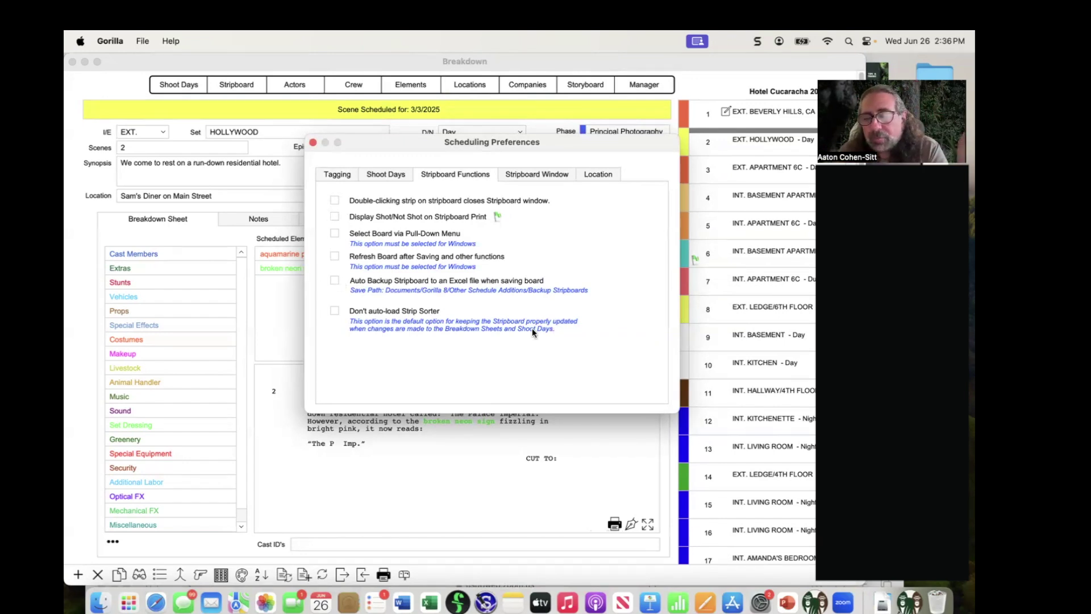
{"action": "left_click", "coordinate": [335, 282]}
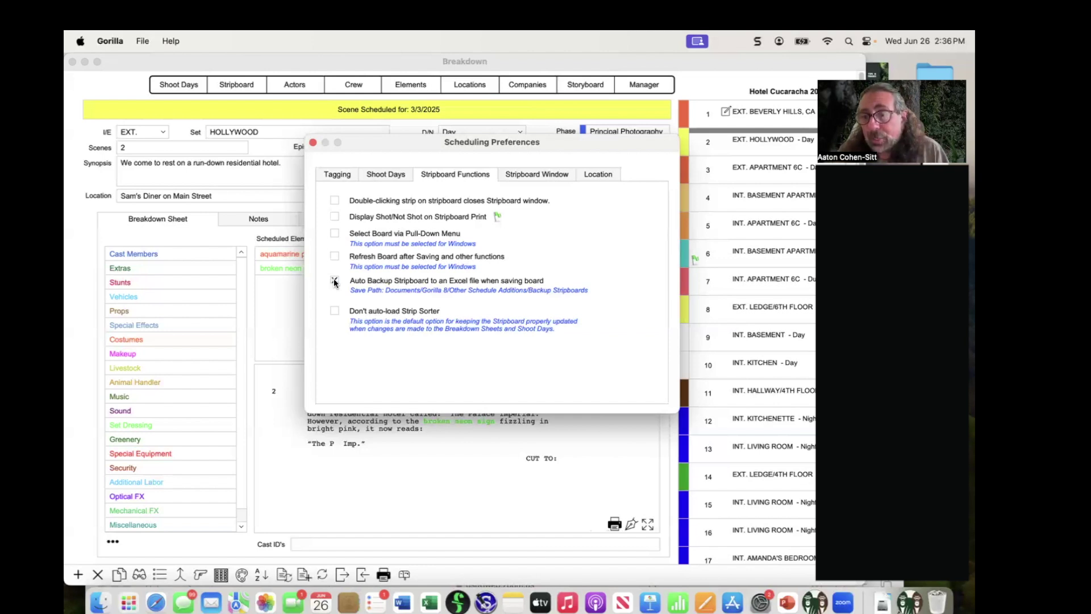
{"action": "left_click", "coordinate": [529, 175]}
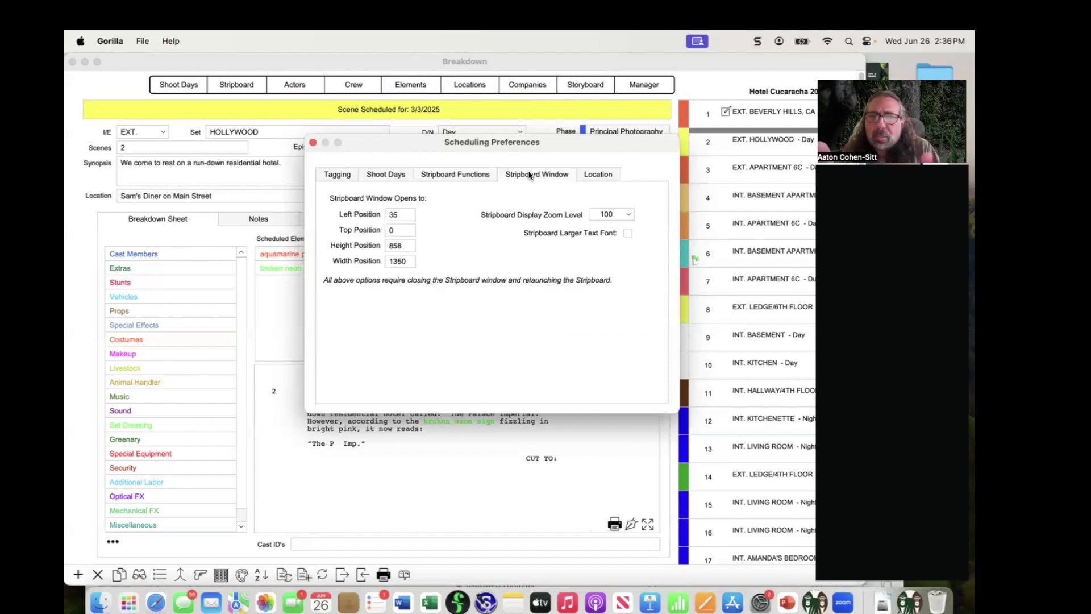
Step: Review the Location options in the scheduling preferences, and close the preferences
{"action": "left_click", "coordinate": [600, 175]}
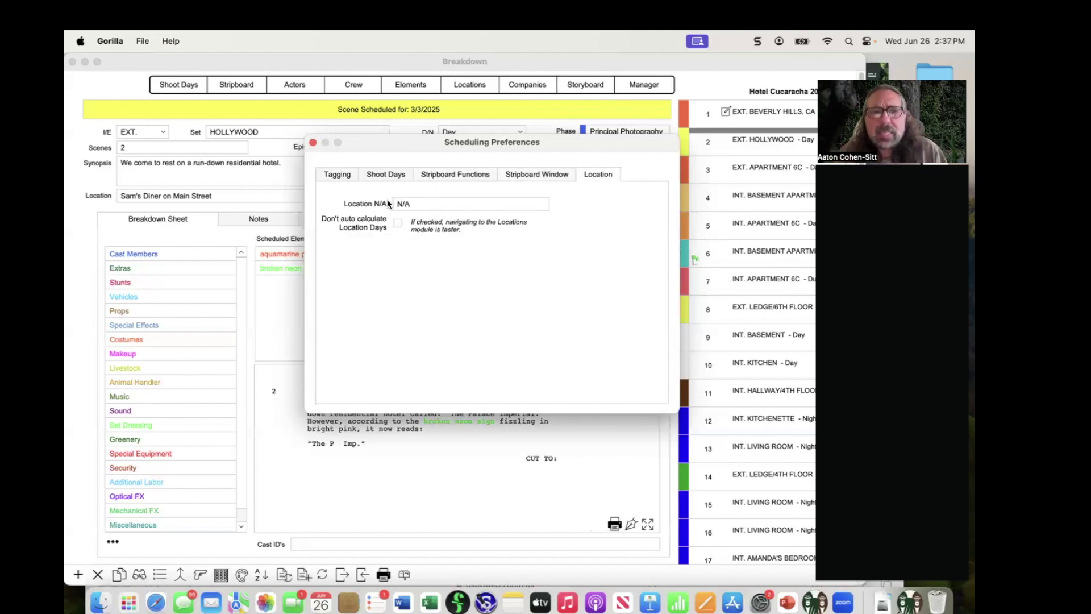
{"action": "left_click", "coordinate": [313, 143]}
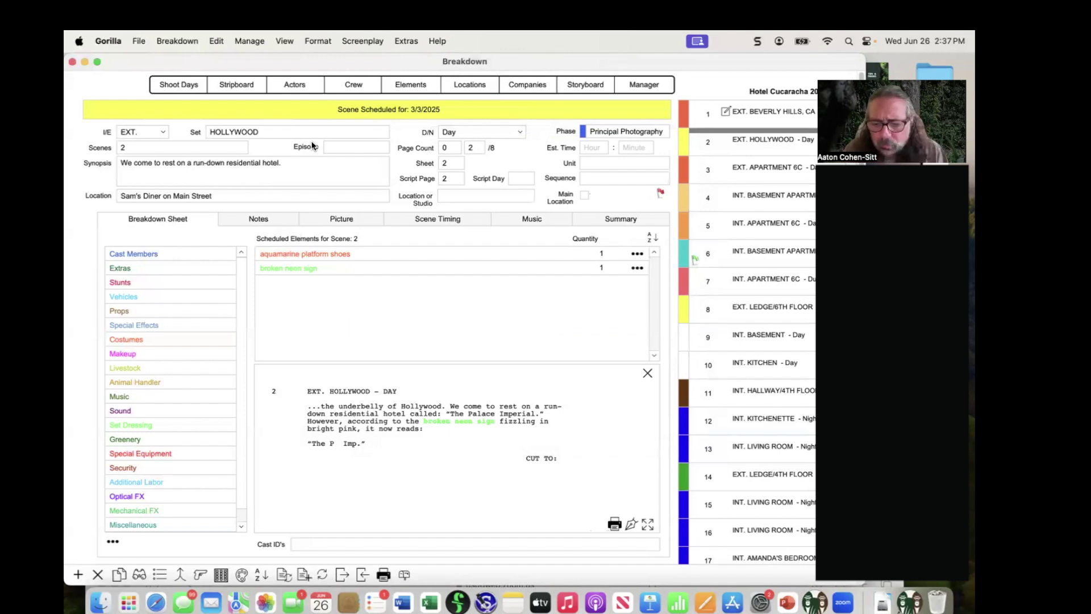
Step: Switch to PowerPoint, advance the slide show to tip #19 on customizing the stripboard, and return to Gorilla
{"action": "key", "text": "super+Tab"}
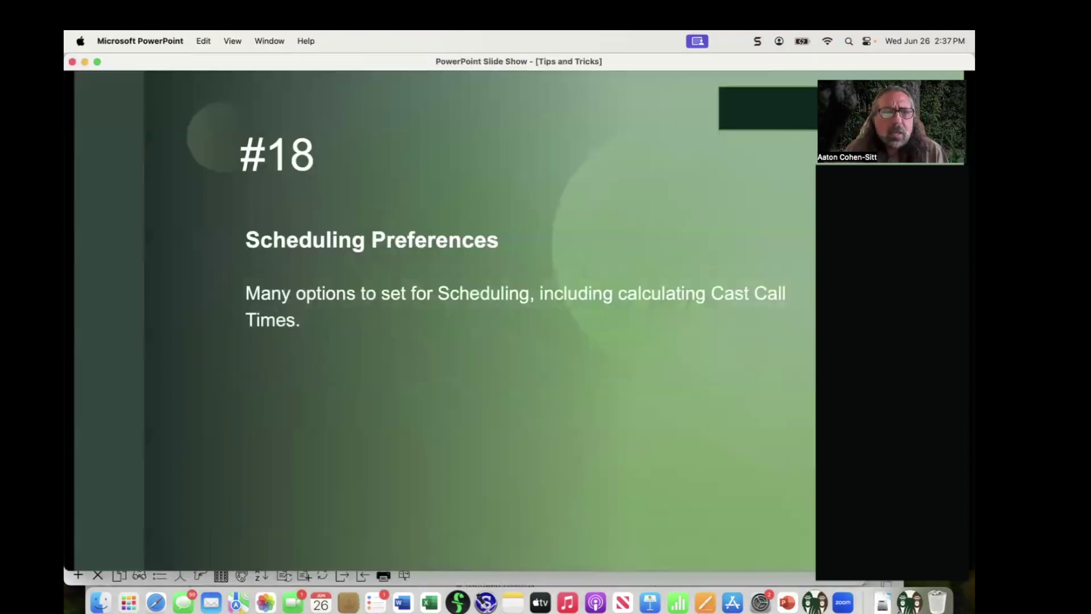
{"action": "left_click", "coordinate": [467, 241]}
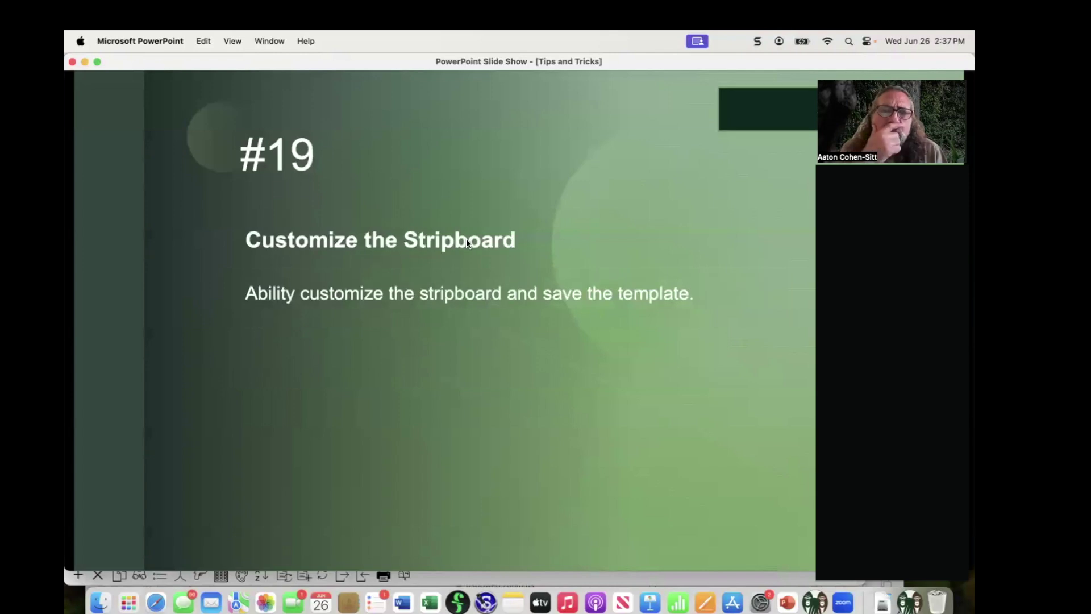
{"action": "key", "text": "super+Tab"}
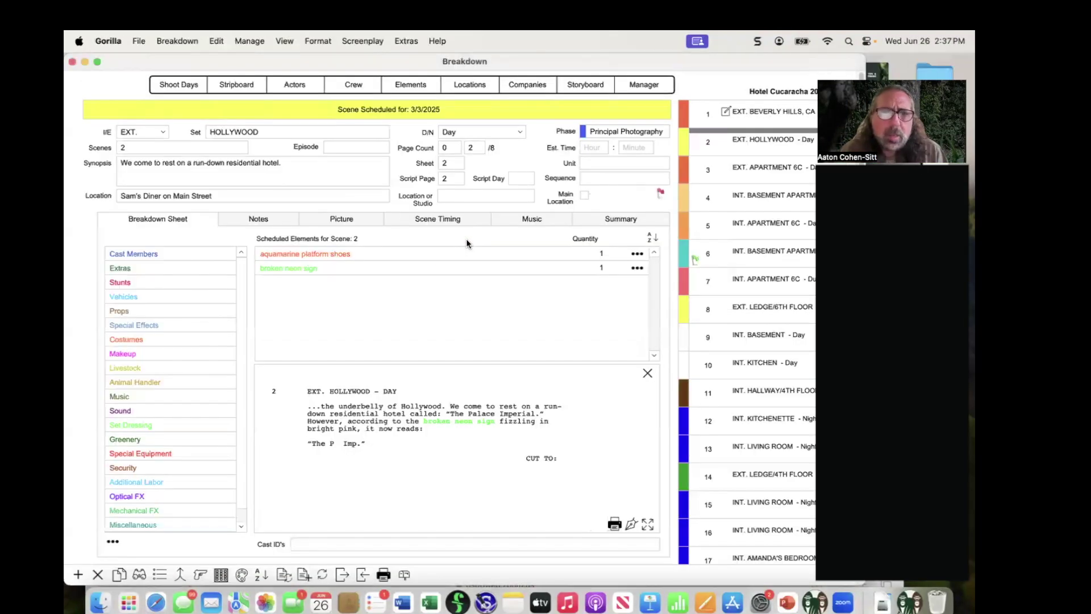
Step: Open the stripboard and its Strip Design window, dismissing the video lesson reminders
{"action": "left_click", "coordinate": [247, 86]}
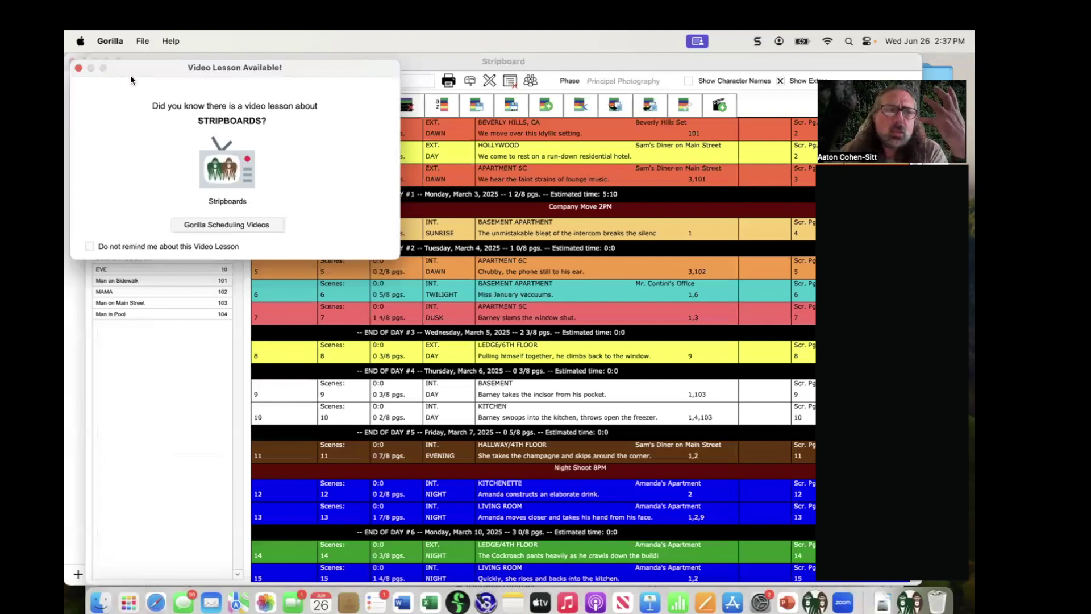
{"action": "left_click", "coordinate": [79, 67]}
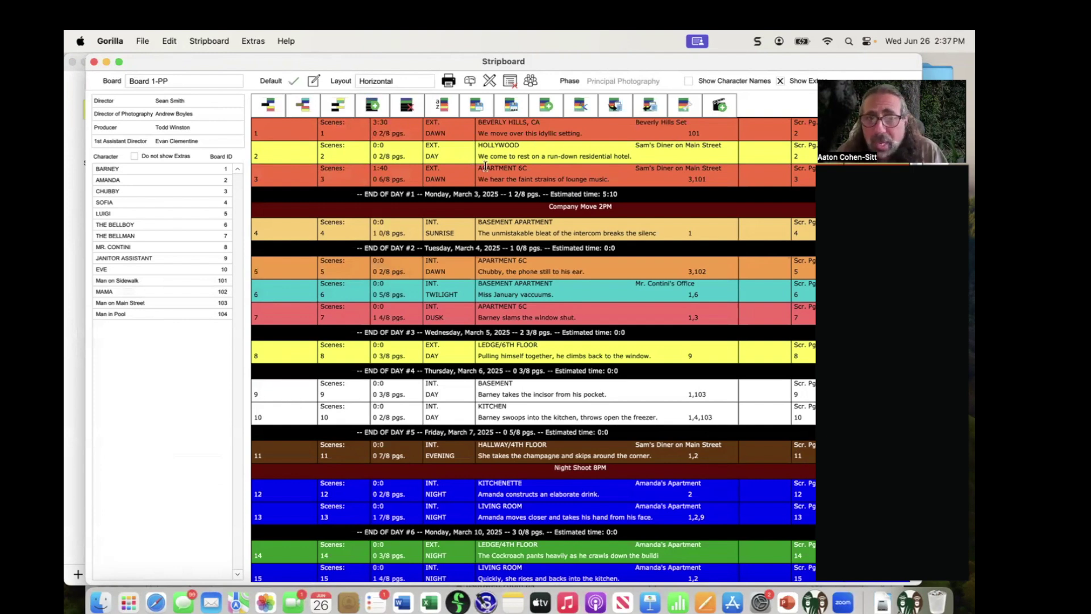
{"action": "left_click", "coordinate": [489, 81]}
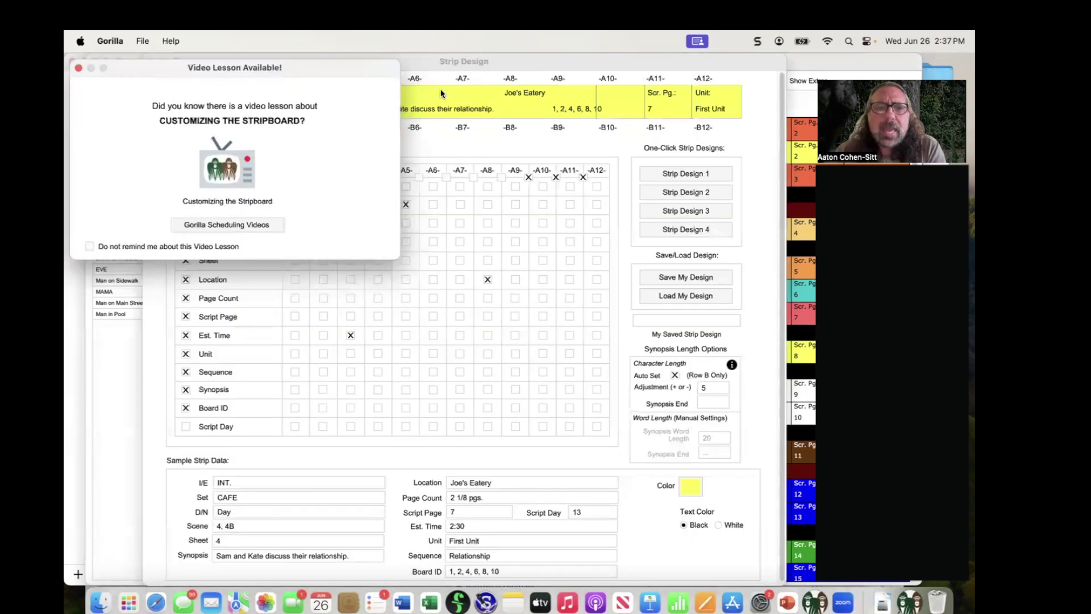
{"action": "left_click", "coordinate": [79, 68]}
{"action": "left_click_drag", "start_coordinate": [285, 66], "coordinate": [290, 62]}
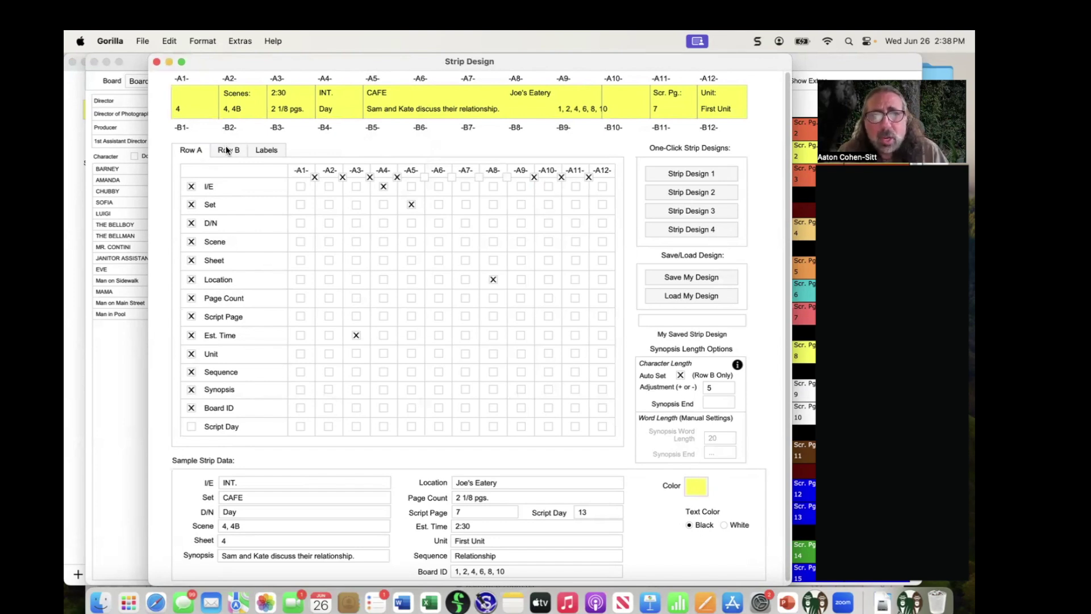
Step: Enable the "Sheet #:" label for position A1 in the strip design and update the stripboard with the design changes
{"action": "left_click", "coordinate": [272, 150]}
{"action": "left_click_drag", "start_coordinate": [237, 61], "coordinate": [262, 173]}
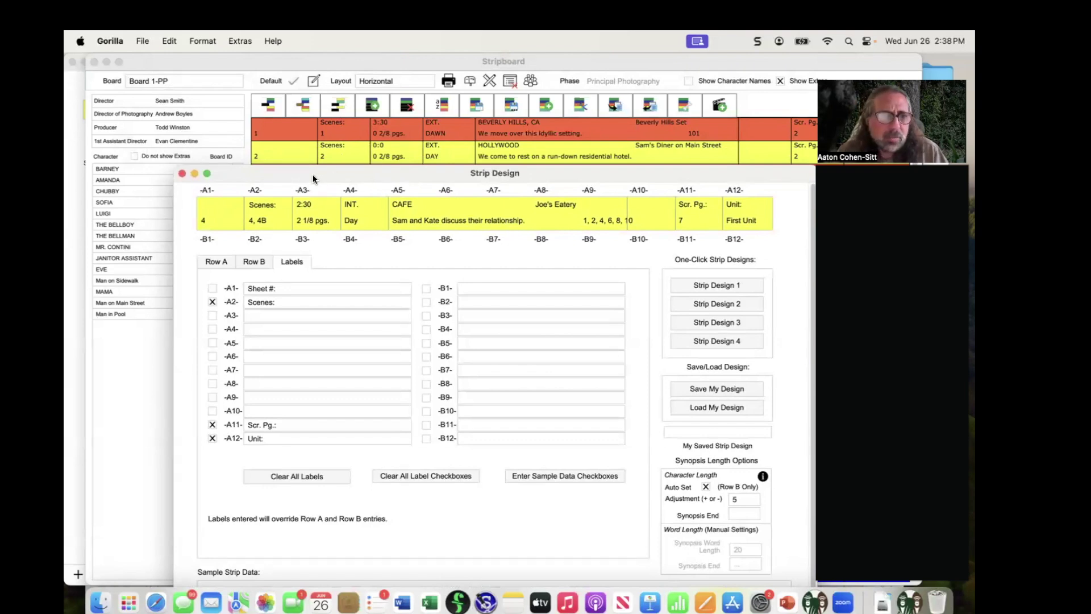
{"action": "left_click", "coordinate": [212, 290]}
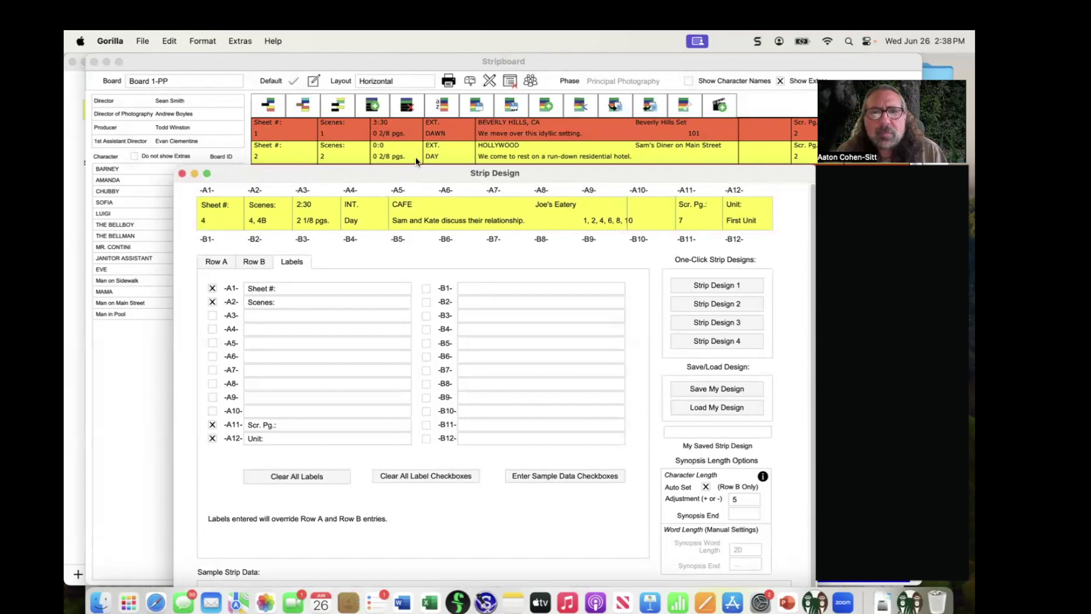
{"action": "left_click_drag", "start_coordinate": [311, 176], "coordinate": [342, 142]}
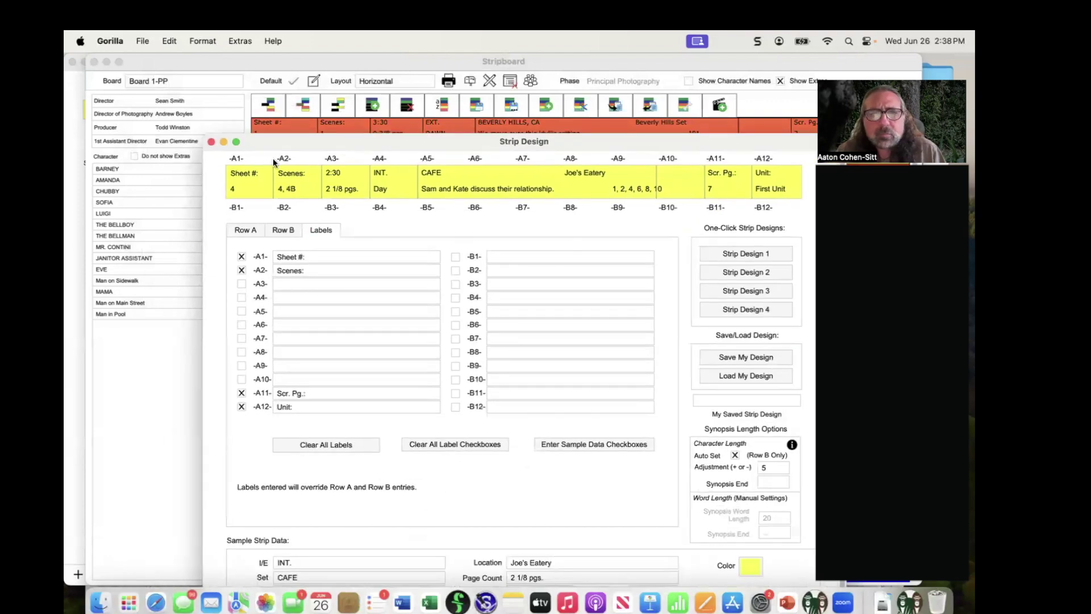
{"action": "left_click", "coordinate": [211, 142]}
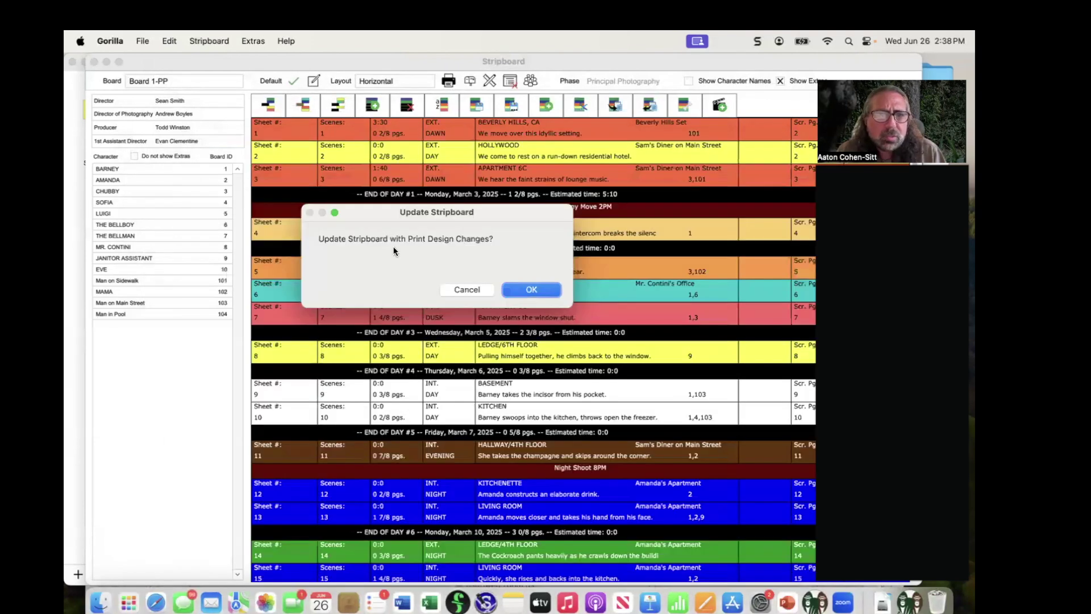
{"action": "left_click", "coordinate": [513, 286]}
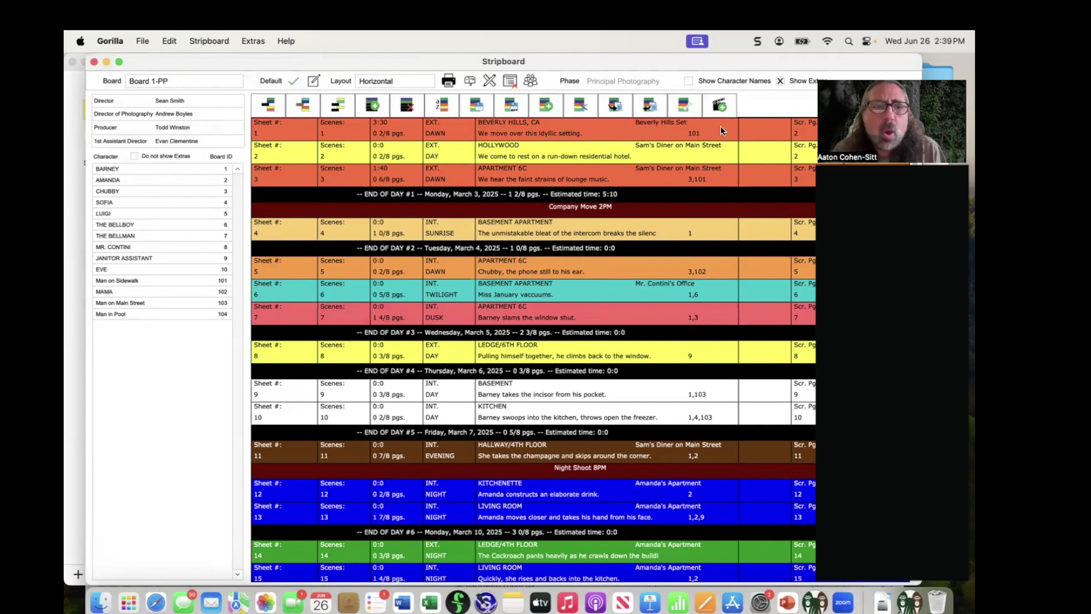
Step: Preview the printed stripboard report for Board 1-PP, and close the preview
{"action": "left_click", "coordinate": [449, 81]}
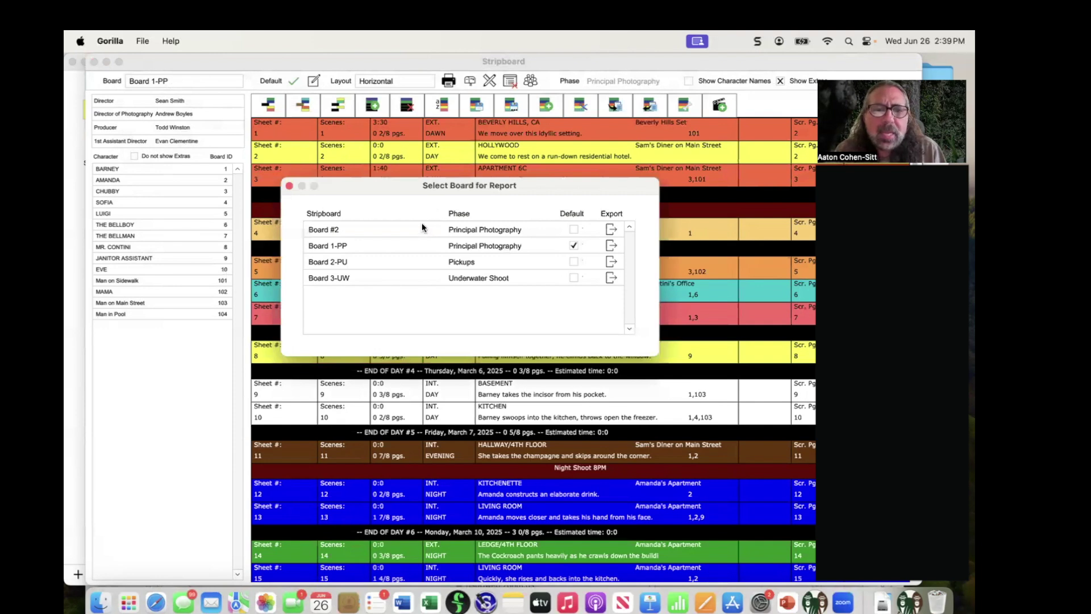
{"action": "double_click", "coordinate": [336, 247]}
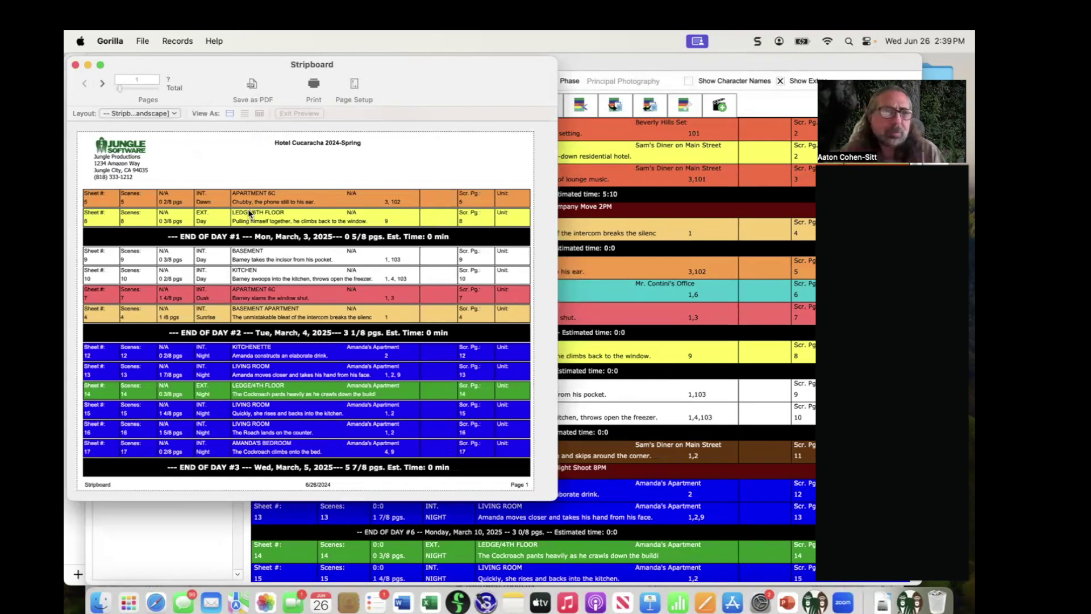
{"action": "left_click", "coordinate": [76, 66]}
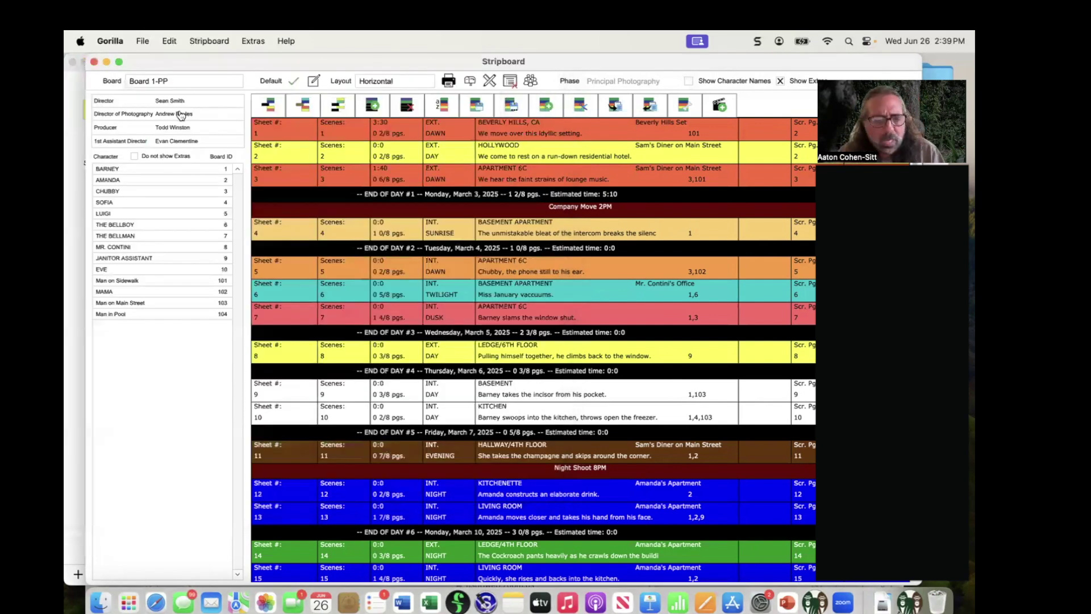
Step: Switch to PowerPoint, advance the slide show to tip #20 on deleting multiple strips and banners, and return to Gorilla
{"action": "key", "text": "super+Tab"}
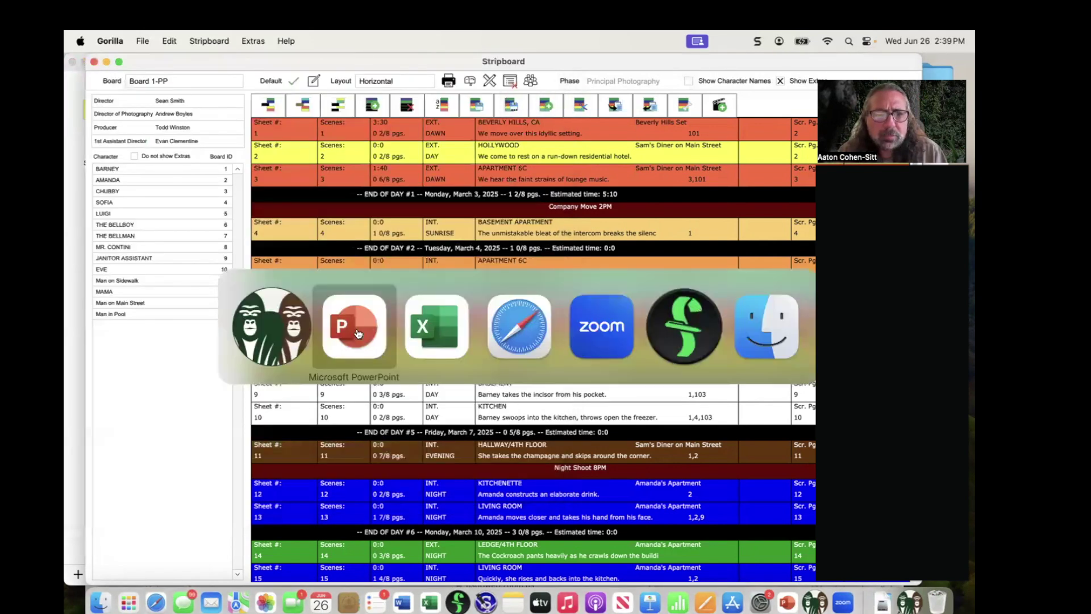
{"action": "key", "text": "Right"}
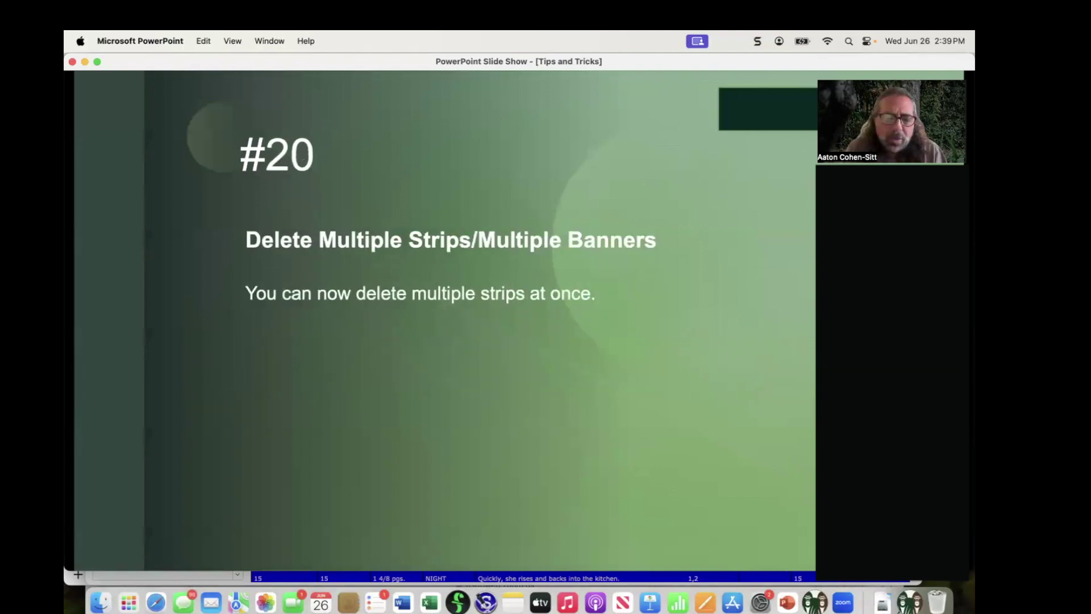
{"action": "key", "text": "super+Tab"}
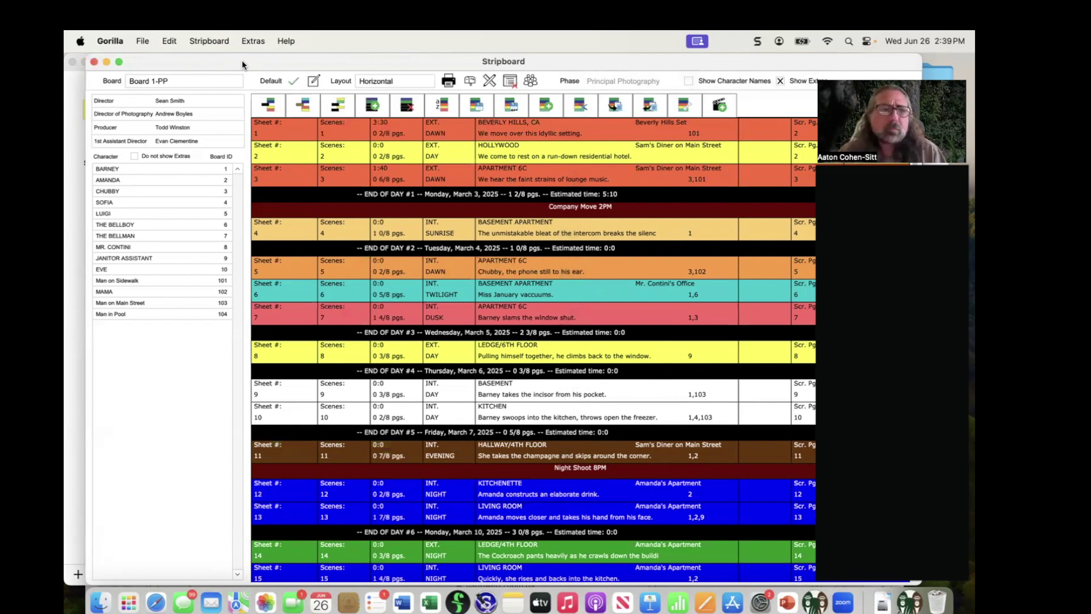
Step: Remove the strips for scenes 9, 11, 14 and 22 from the board with Delete Multiple Strips and update the board
{"action": "left_click", "coordinate": [212, 41]}
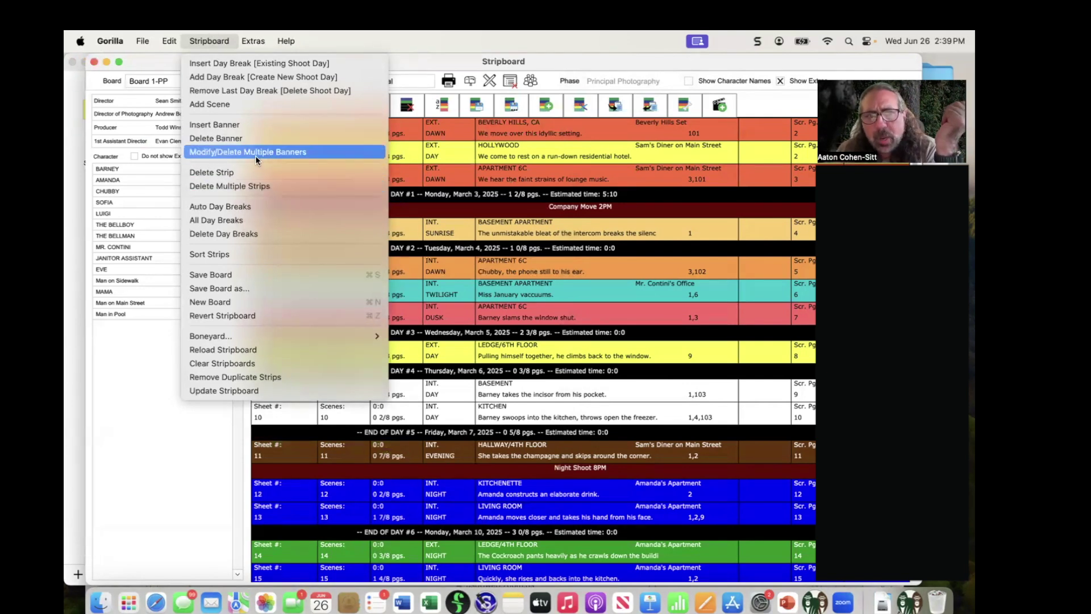
{"action": "left_click", "coordinate": [258, 186]}
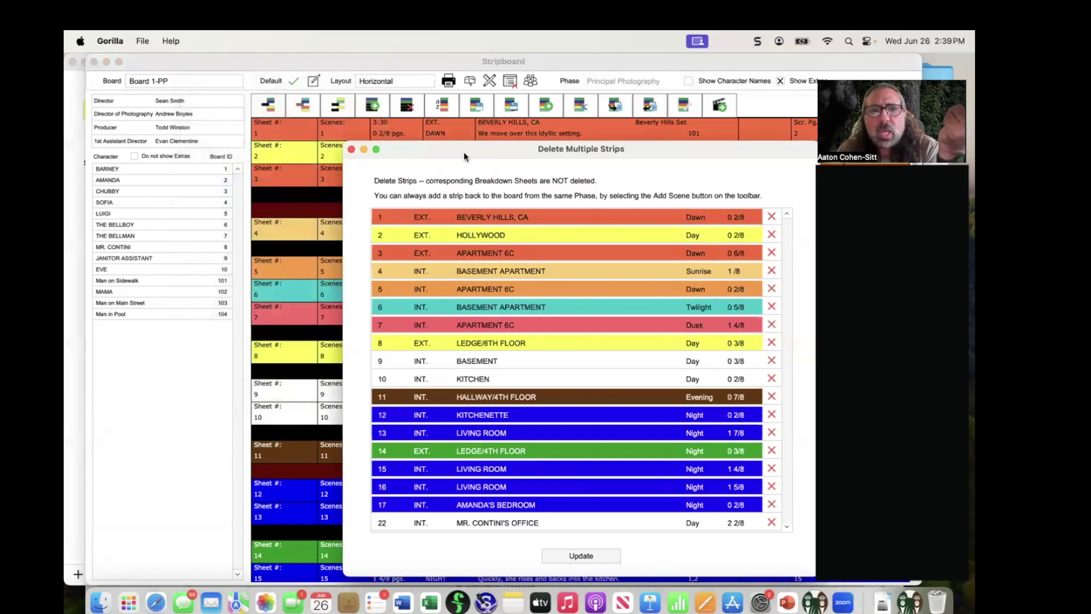
{"action": "left_click_drag", "start_coordinate": [464, 152], "coordinate": [422, 108]}
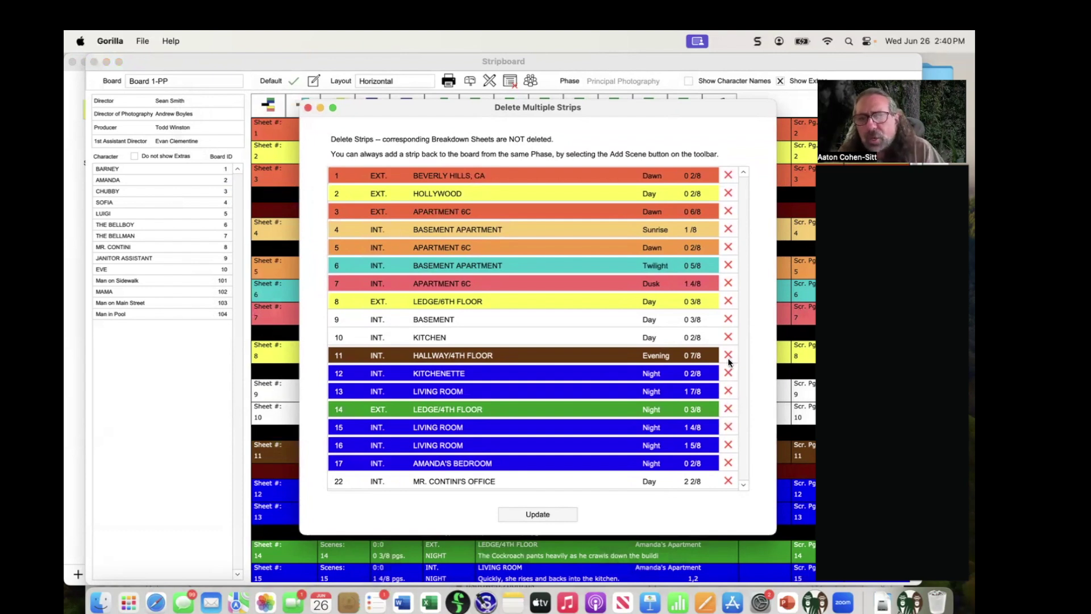
{"action": "left_click", "coordinate": [728, 320]}
{"action": "left_click", "coordinate": [728, 337]}
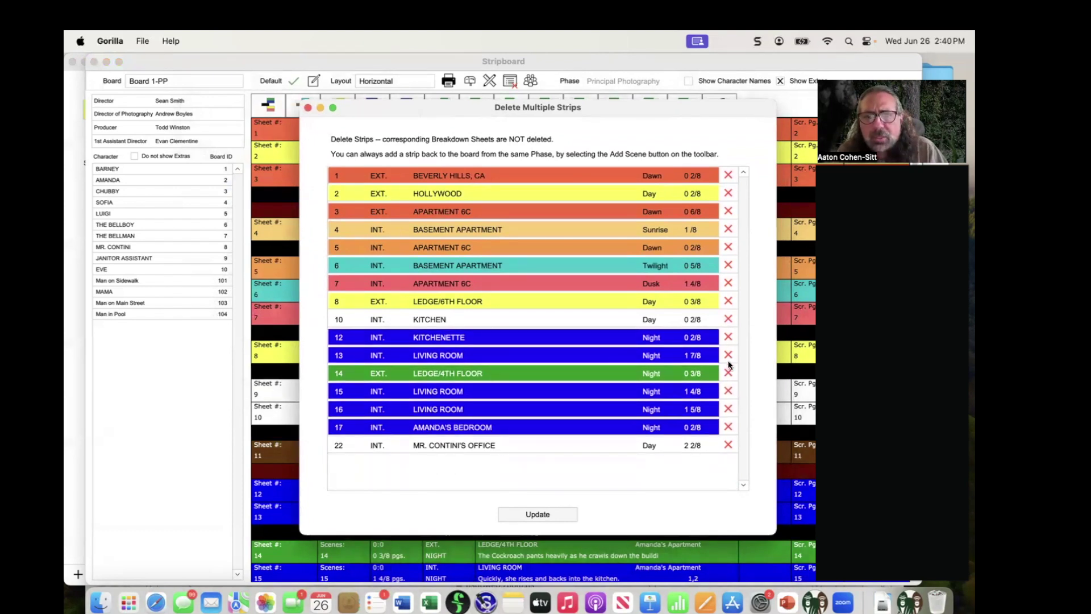
{"action": "left_click", "coordinate": [728, 373]}
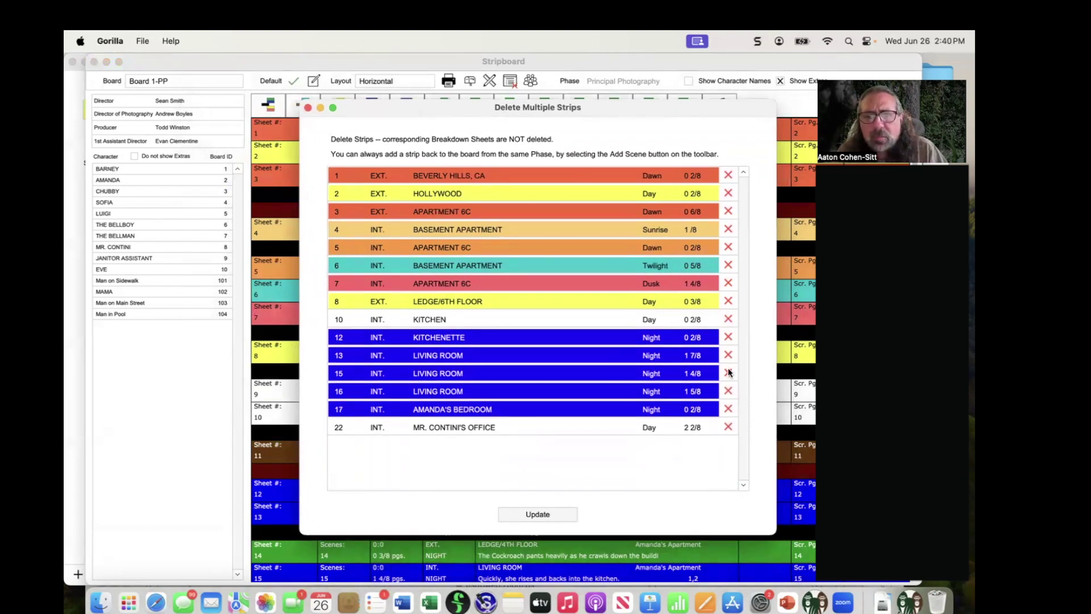
{"action": "left_click", "coordinate": [727, 427]}
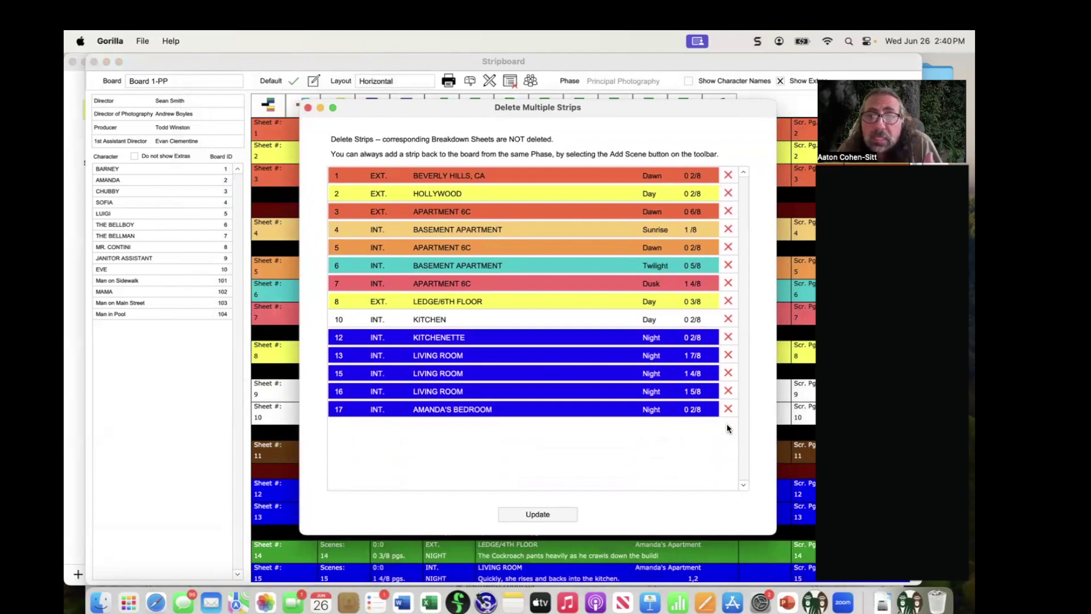
{"action": "left_click", "coordinate": [559, 513]}
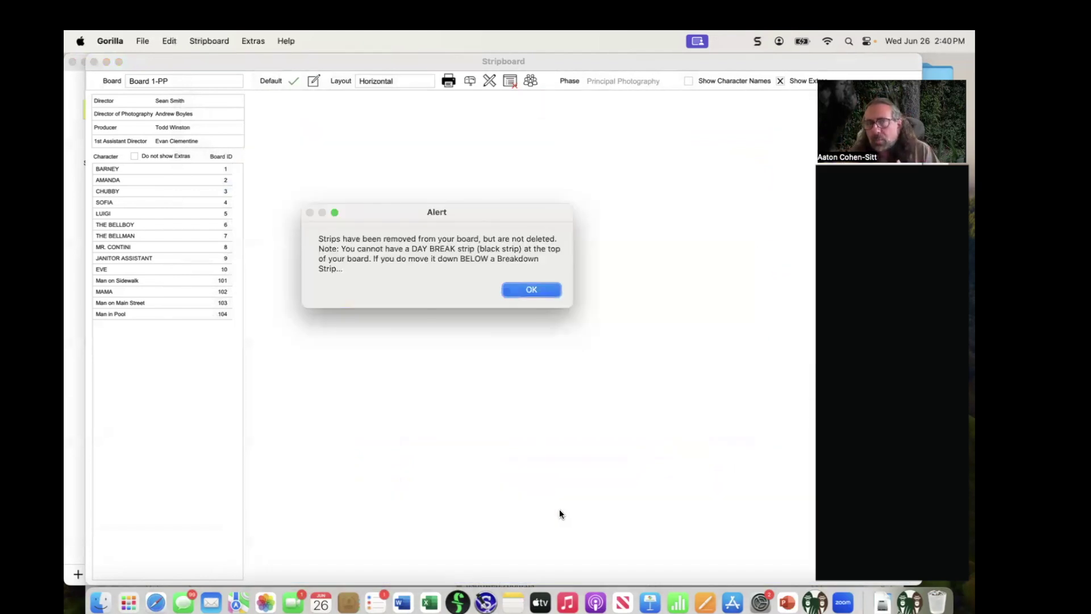
{"action": "left_click", "coordinate": [527, 290]}
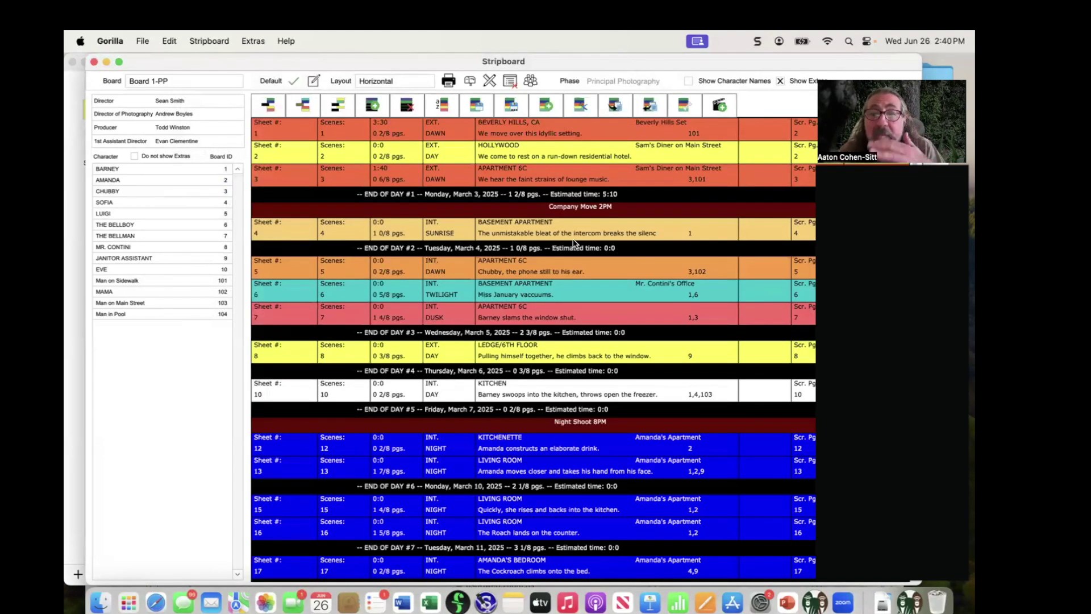
Step: Look through the list of breakdown scenes available to add to the stripboard, and close it without adding any
{"action": "left_click", "coordinate": [721, 106]}
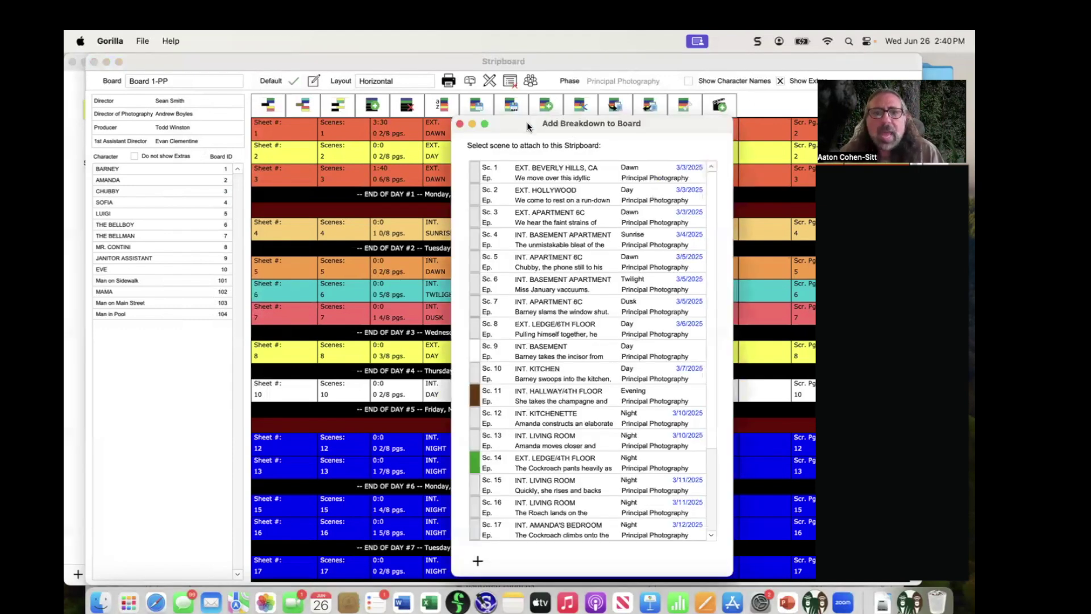
{"action": "left_click_drag", "start_coordinate": [526, 119], "coordinate": [529, 86]}
{"action": "scroll", "coordinate": [540, 158], "scroll_direction": "down", "scroll_amount": 5}
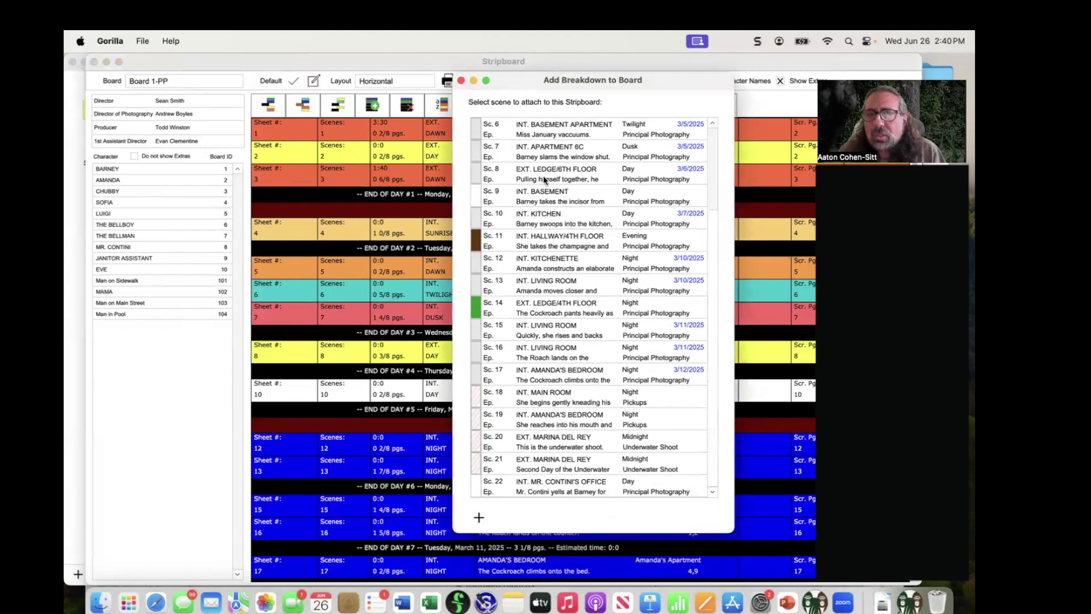
{"action": "scroll", "coordinate": [544, 179], "scroll_direction": "up", "scroll_amount": 5}
{"action": "left_click", "coordinate": [461, 80]}
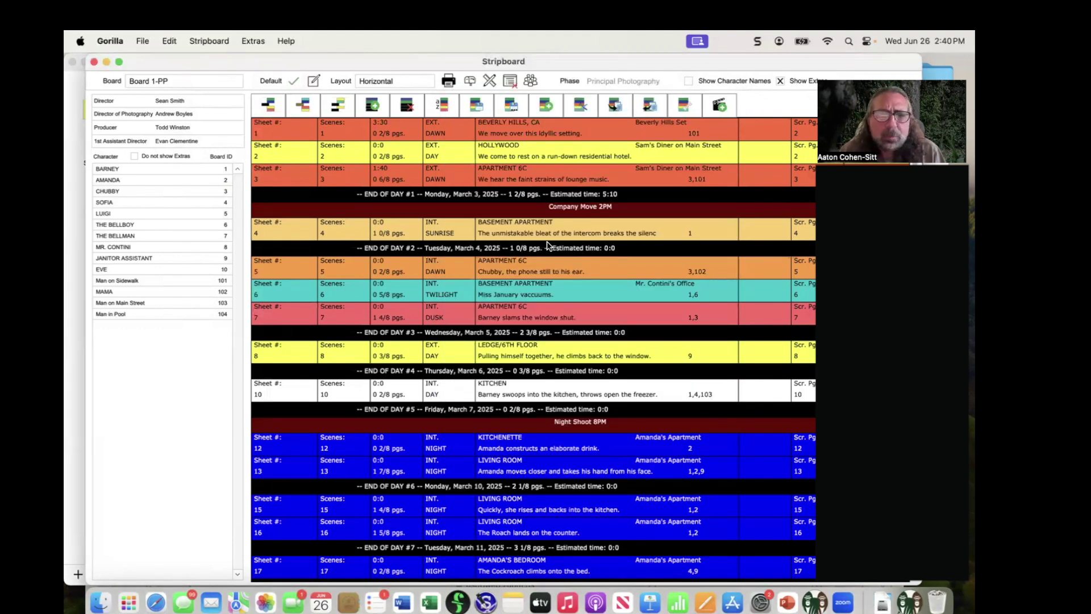
Step: Examine the banners listed in Modify/Delete Multiple Banners, and close the window without changes
{"action": "left_click", "coordinate": [205, 40]}
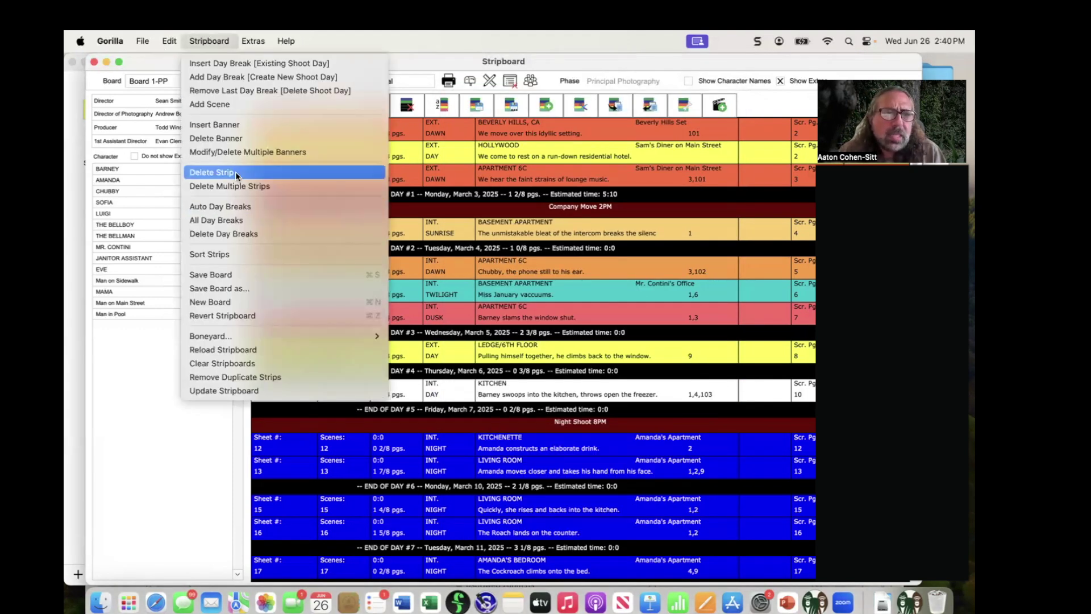
{"action": "left_click", "coordinate": [242, 153]}
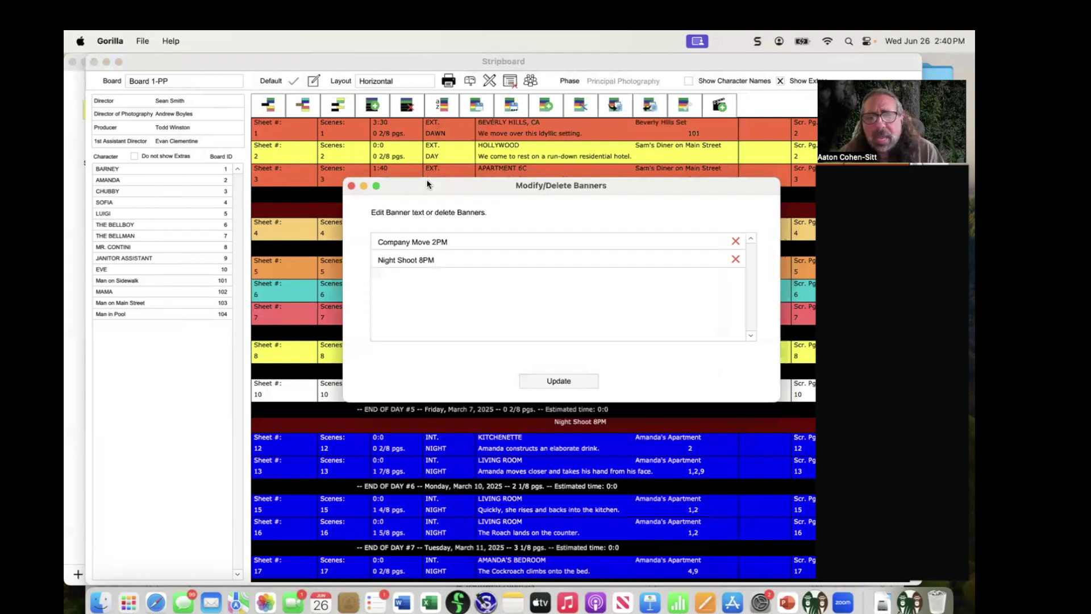
{"action": "left_click_drag", "start_coordinate": [429, 195], "coordinate": [478, 196]}
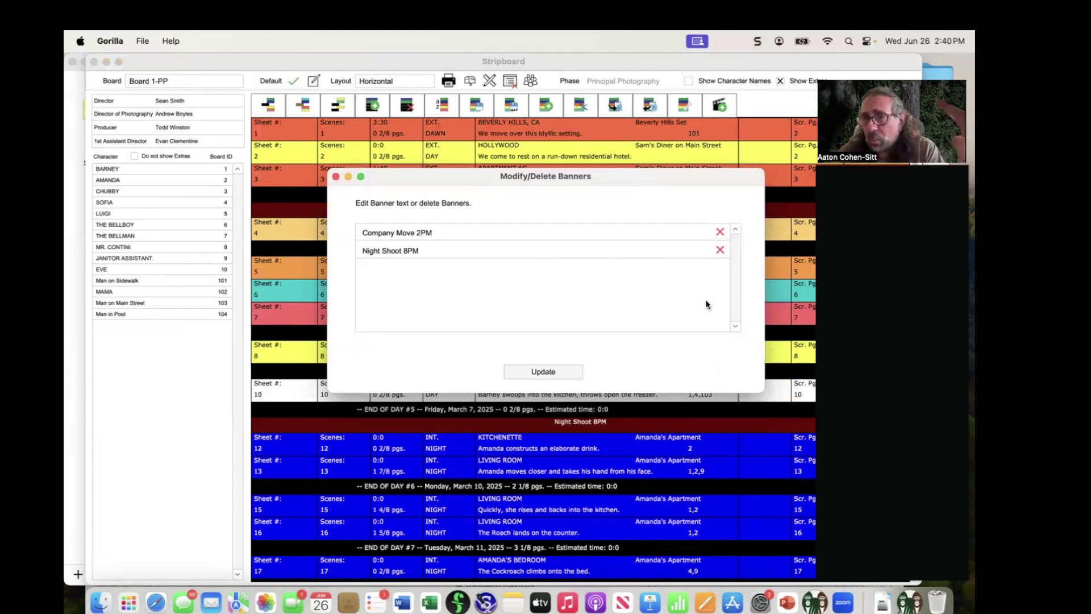
{"action": "left_click", "coordinate": [336, 176]}
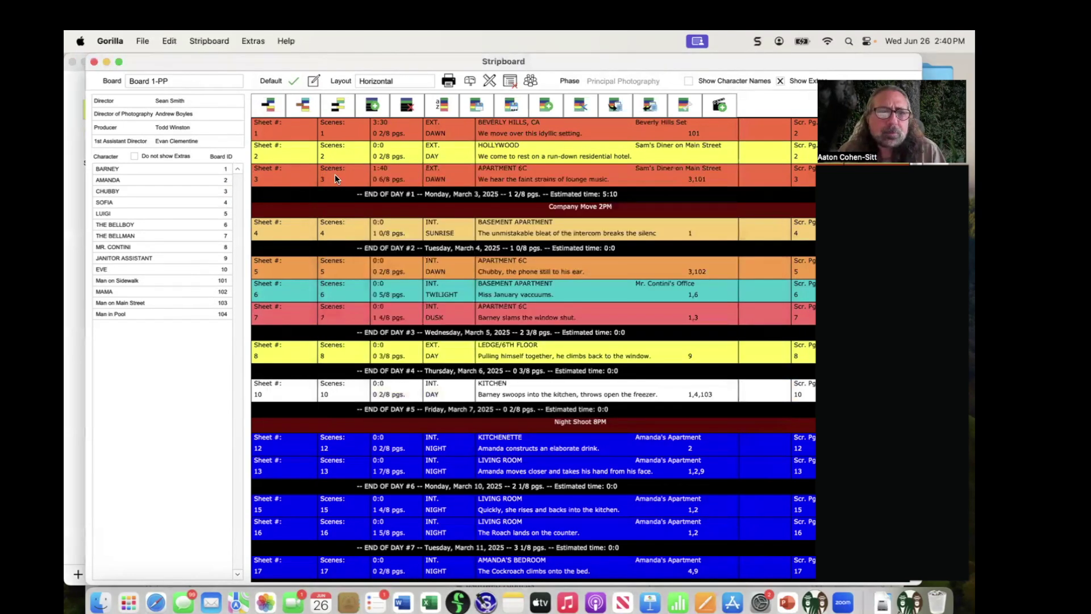
Step: Close the stripboard, switch to PowerPoint, advance the slide show to tip #22 on auto-saving the stripboard to Excel, and return to Gorilla
{"action": "left_click", "coordinate": [94, 62]}
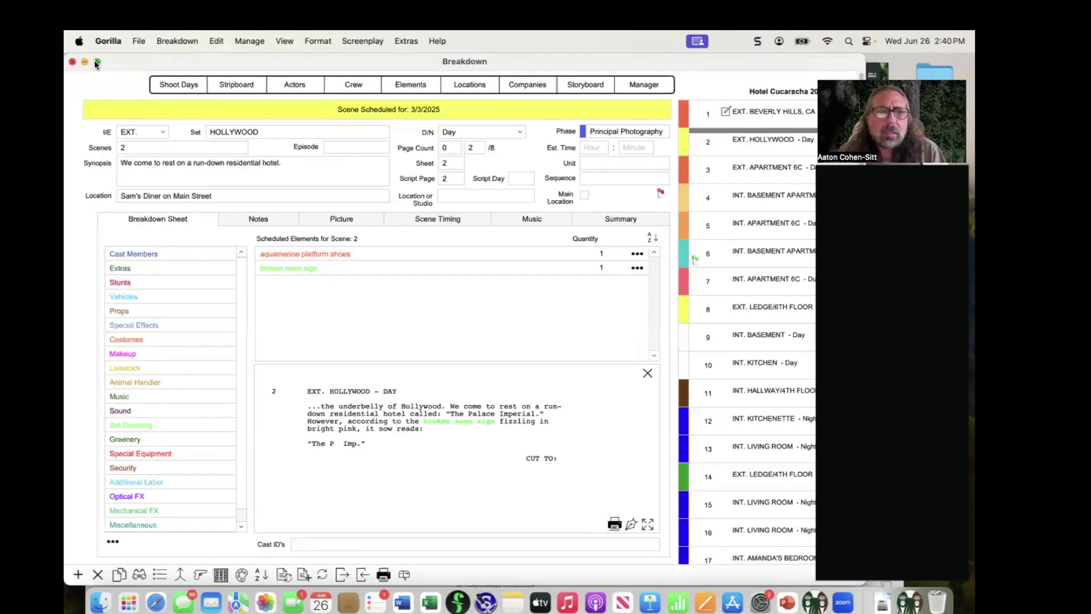
{"action": "key", "text": "super+Tab"}
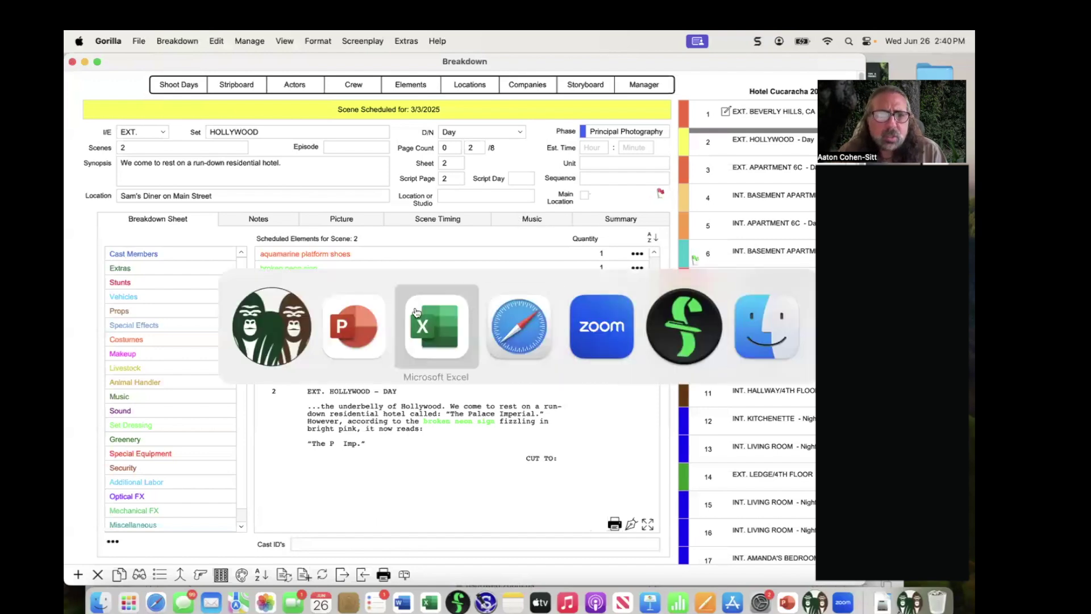
{"action": "left_click", "coordinate": [369, 322]}
{"action": "key", "text": "Right"}
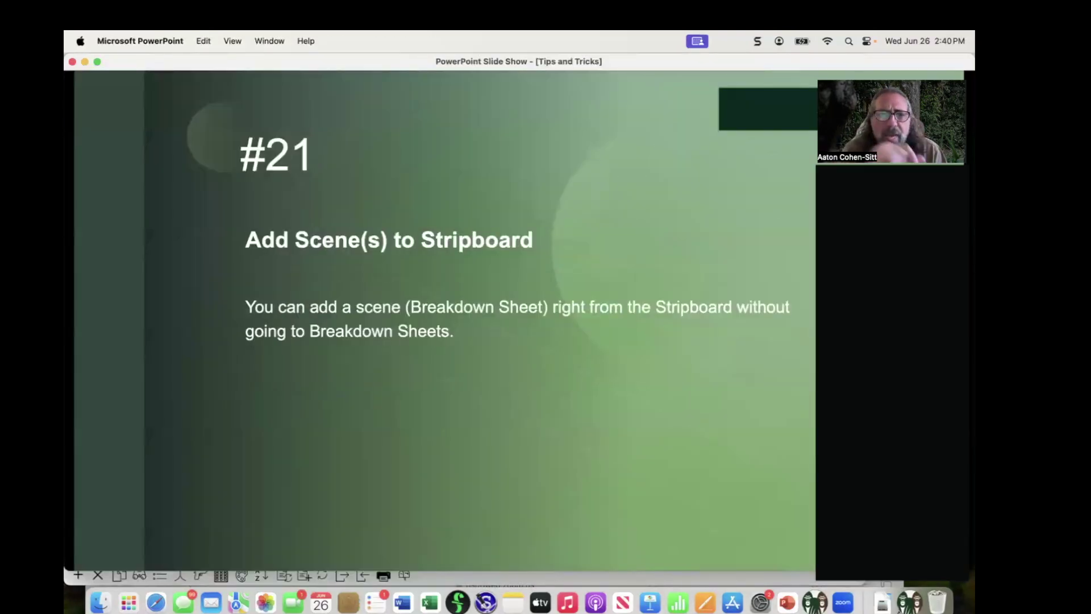
{"action": "key", "text": "Right"}
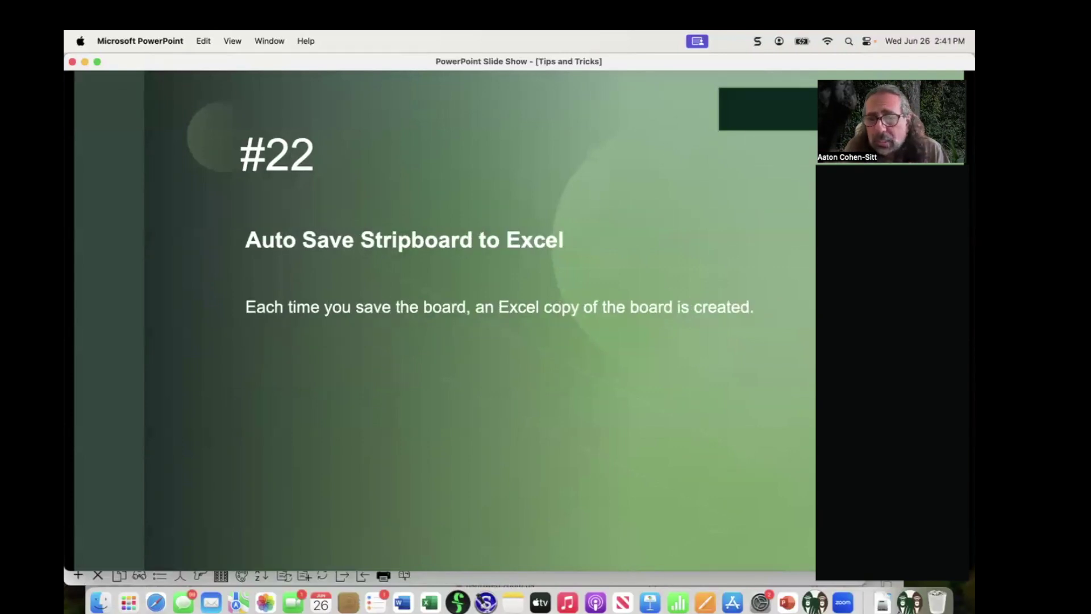
{"action": "key", "text": "super+Tab"}
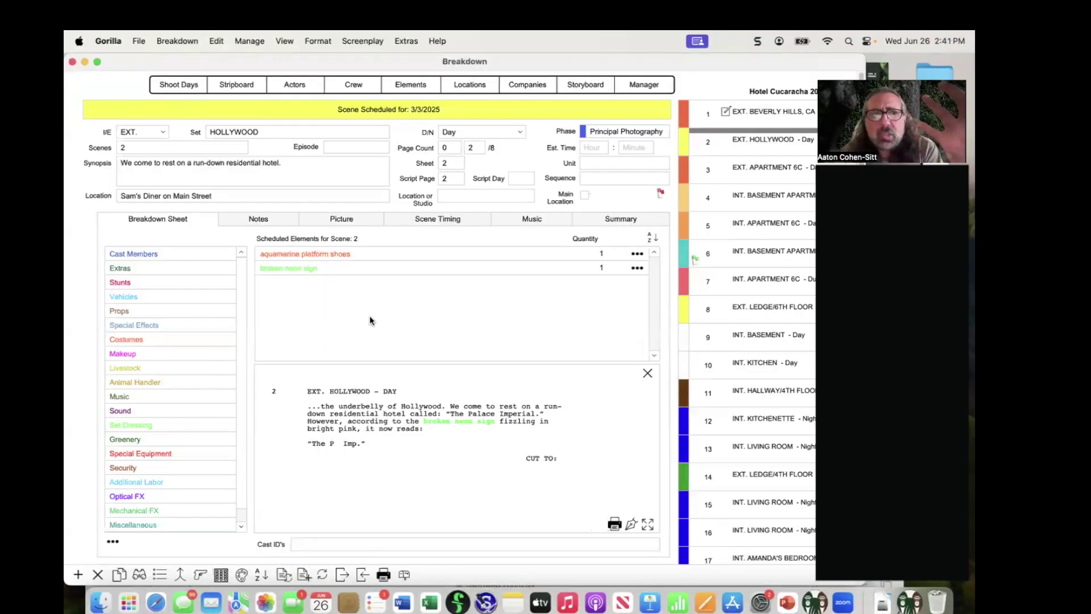
Step: Hide Gorilla and open the Backup Stripboards folder inside Gorilla 8's Other Schedule Additions folder in Finder
{"action": "left_click", "coordinate": [108, 41]}
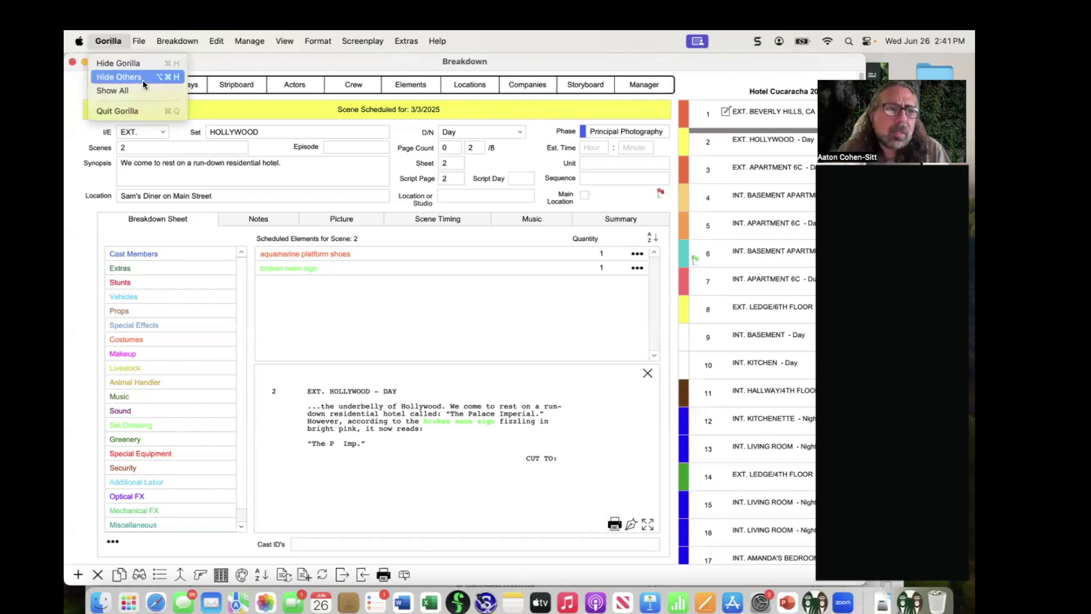
{"action": "left_click", "coordinate": [139, 62]}
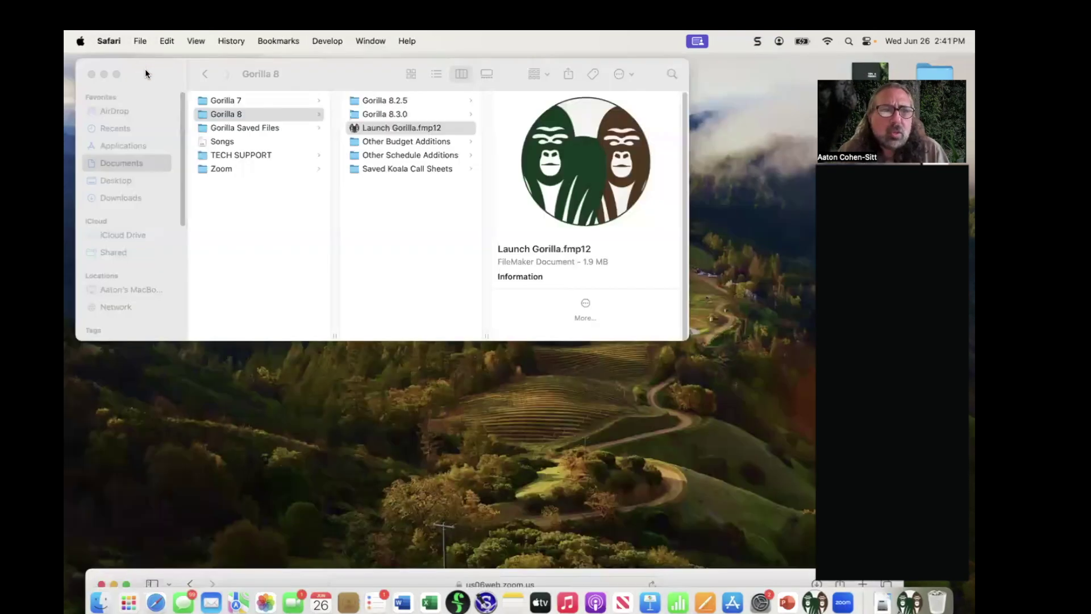
{"action": "left_click_drag", "start_coordinate": [149, 71], "coordinate": [147, 73]}
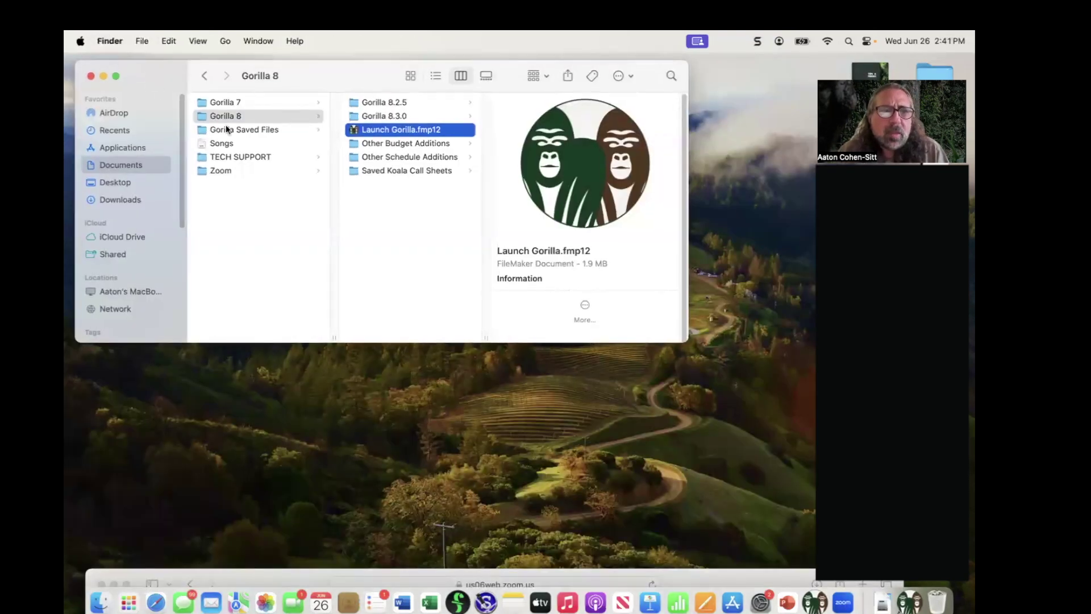
{"action": "left_click", "coordinate": [384, 155]}
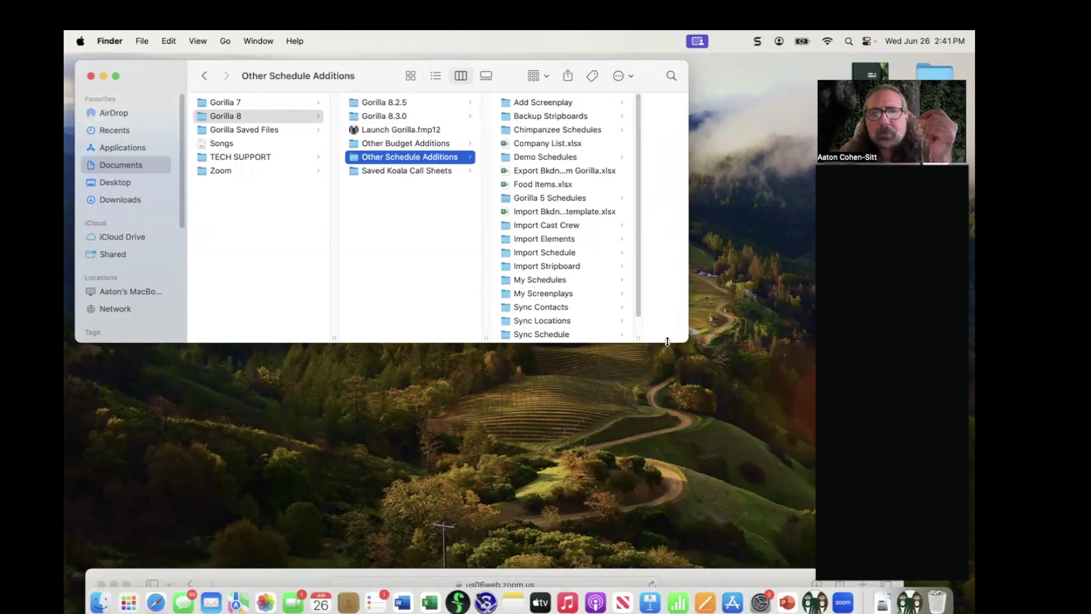
{"action": "left_click_drag", "start_coordinate": [685, 343], "coordinate": [721, 464]}
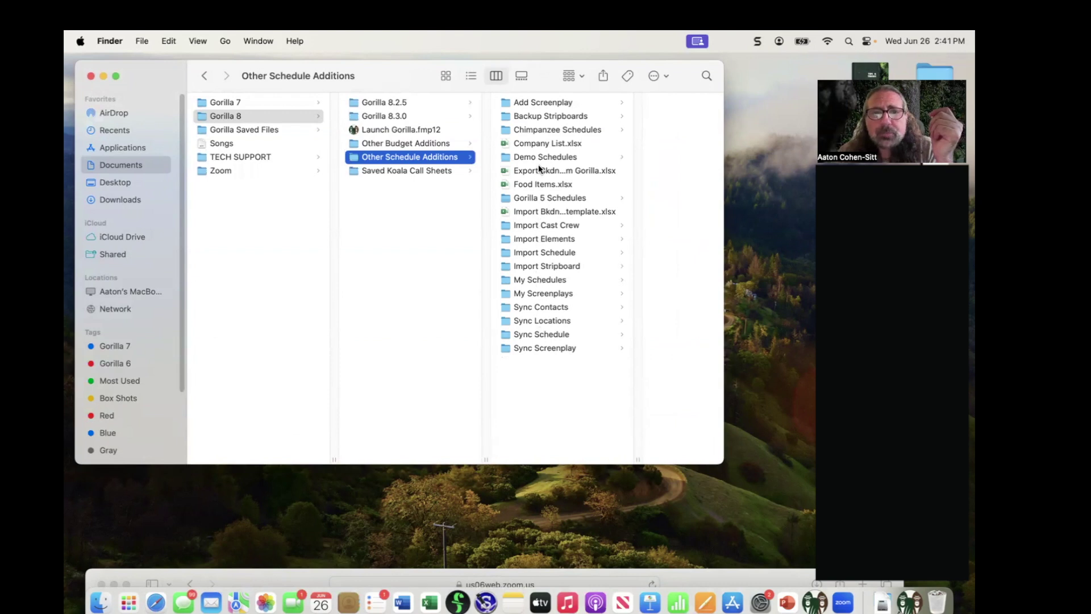
{"action": "left_click", "coordinate": [541, 117]}
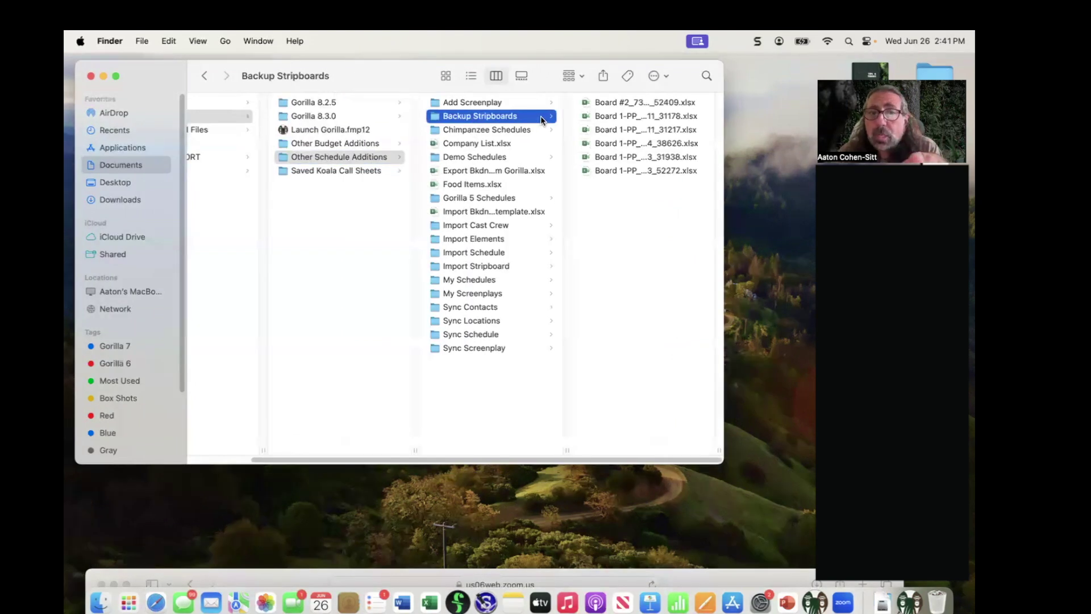
Step: Enlarge the Finder window to fit the full file names, and preview the backup Board 1-PP_739063_52272.xlsx
{"action": "left_click_drag", "start_coordinate": [723, 459], "coordinate": [791, 499]}
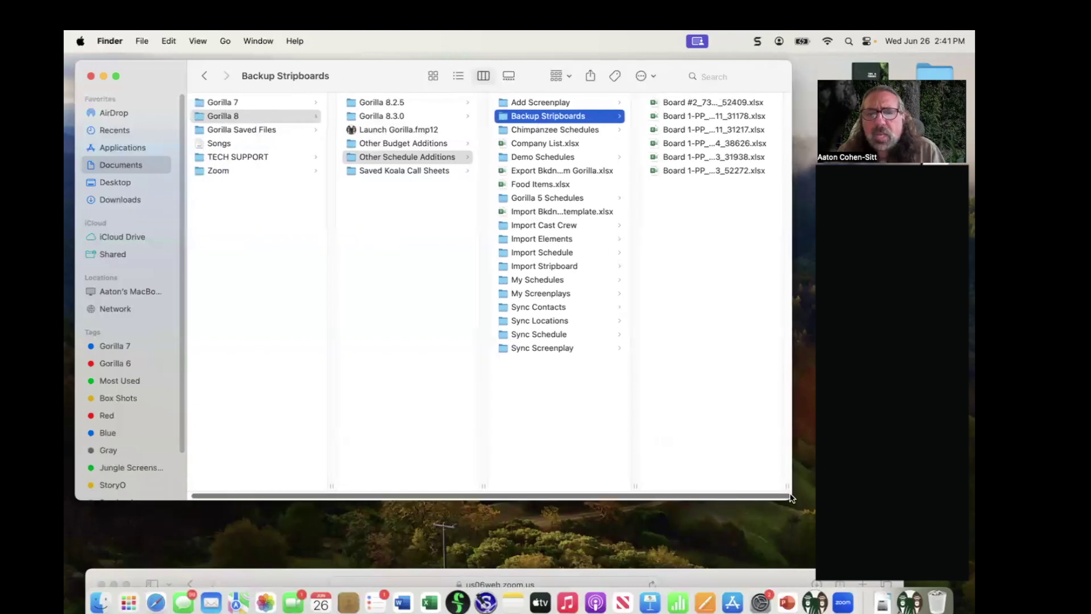
{"action": "left_click_drag", "start_coordinate": [404, 67], "coordinate": [322, 61]}
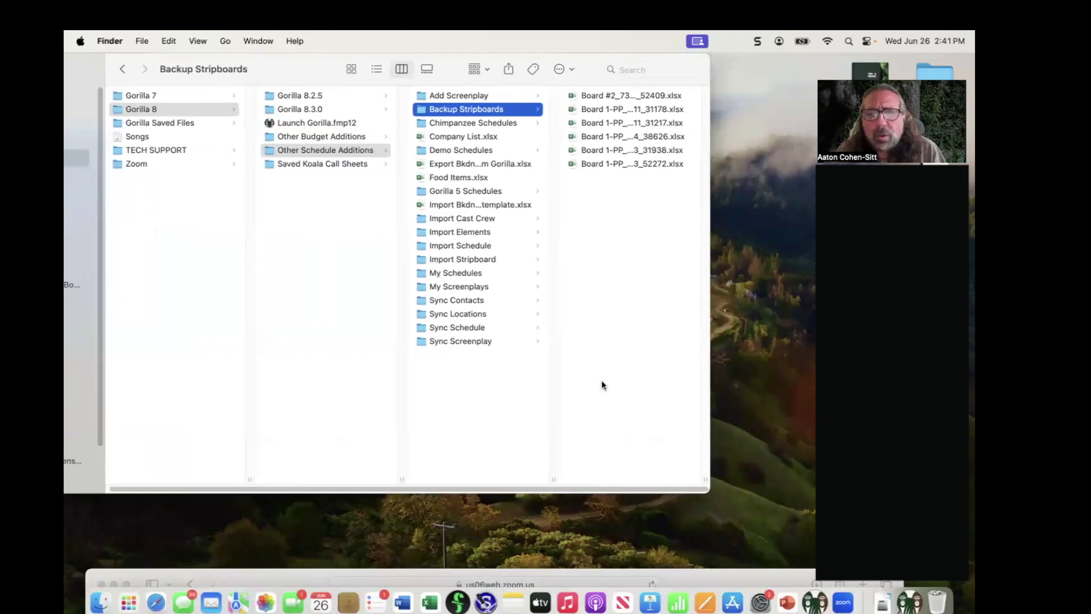
{"action": "left_click_drag", "start_coordinate": [701, 475], "coordinate": [763, 473]}
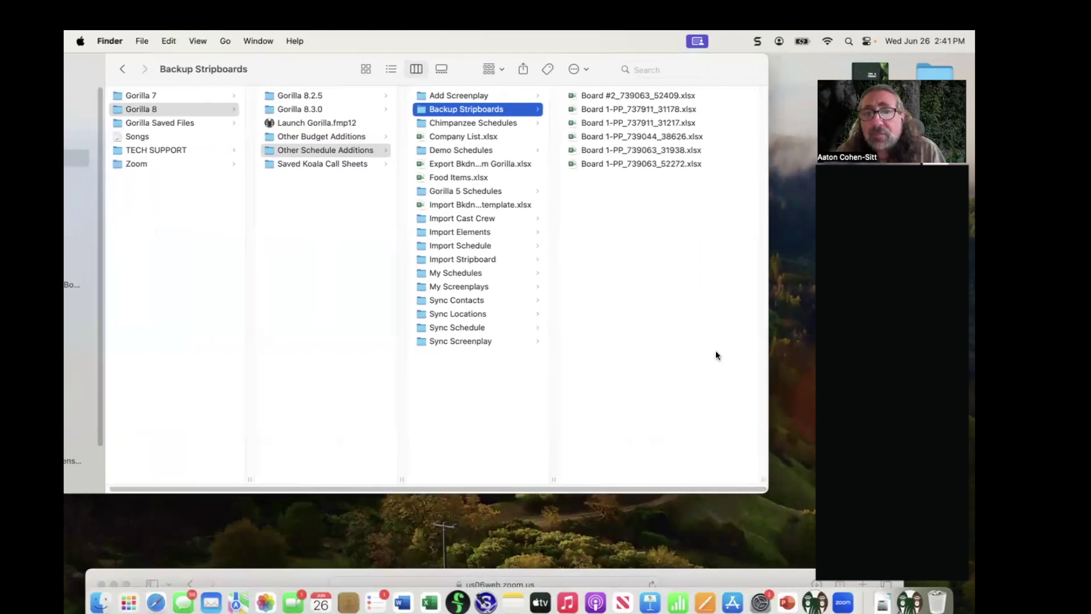
{"action": "left_click", "coordinate": [578, 164]}
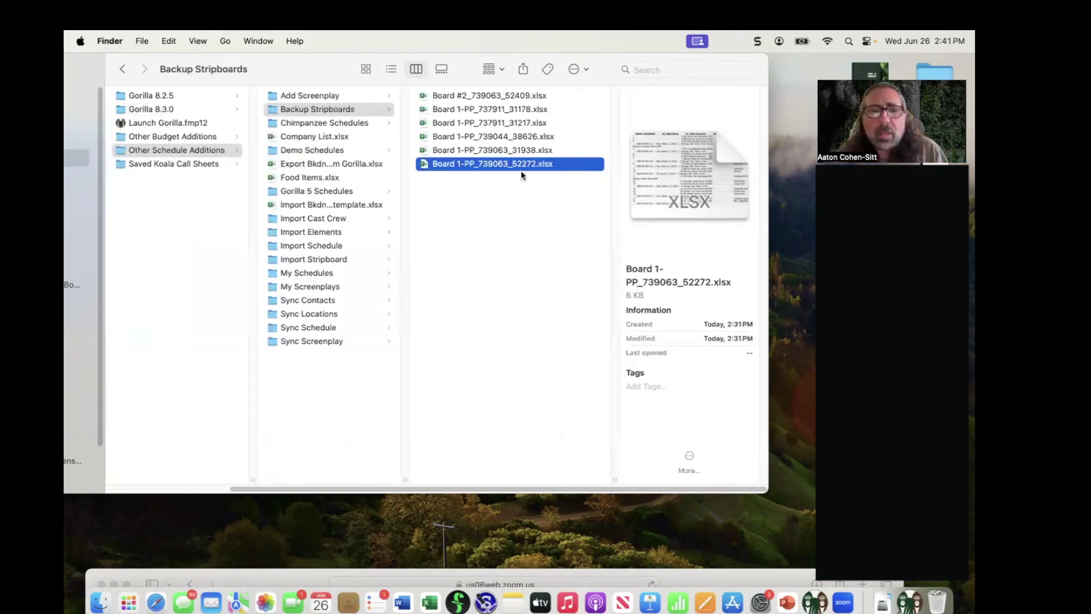
{"action": "key", "text": "space"}
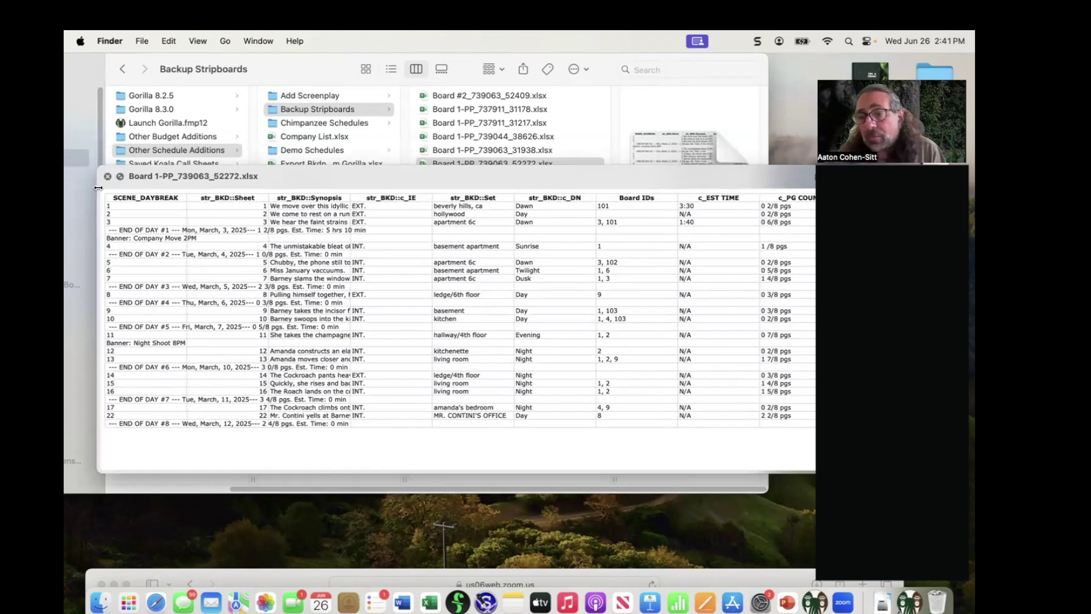
{"action": "key", "text": "space"}
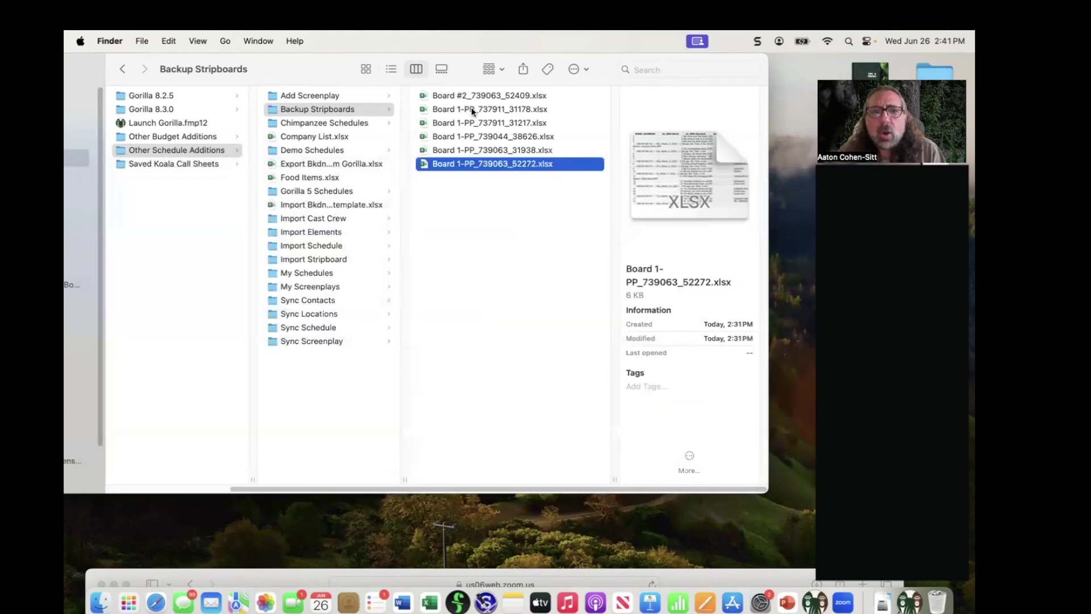
Step: Preview the stripboard backups Board 1-PP_737911_31178.xlsx and Board #2_739063_52409.xlsx, closing each preview
{"action": "left_click", "coordinate": [472, 109]}
{"action": "key", "text": "space"}
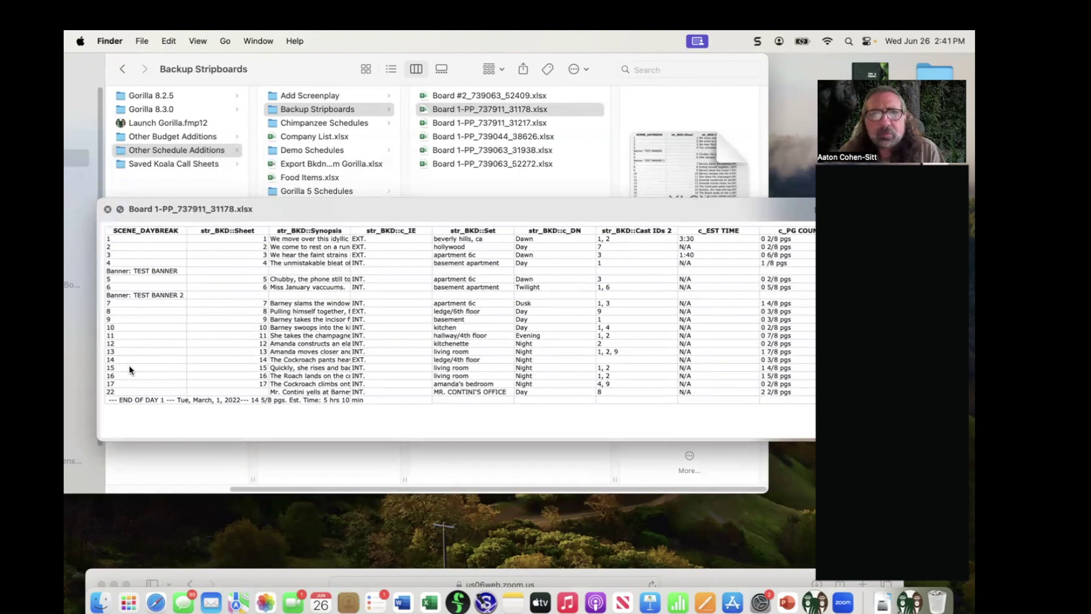
{"action": "key", "text": "space"}
{"action": "left_click", "coordinate": [438, 92]}
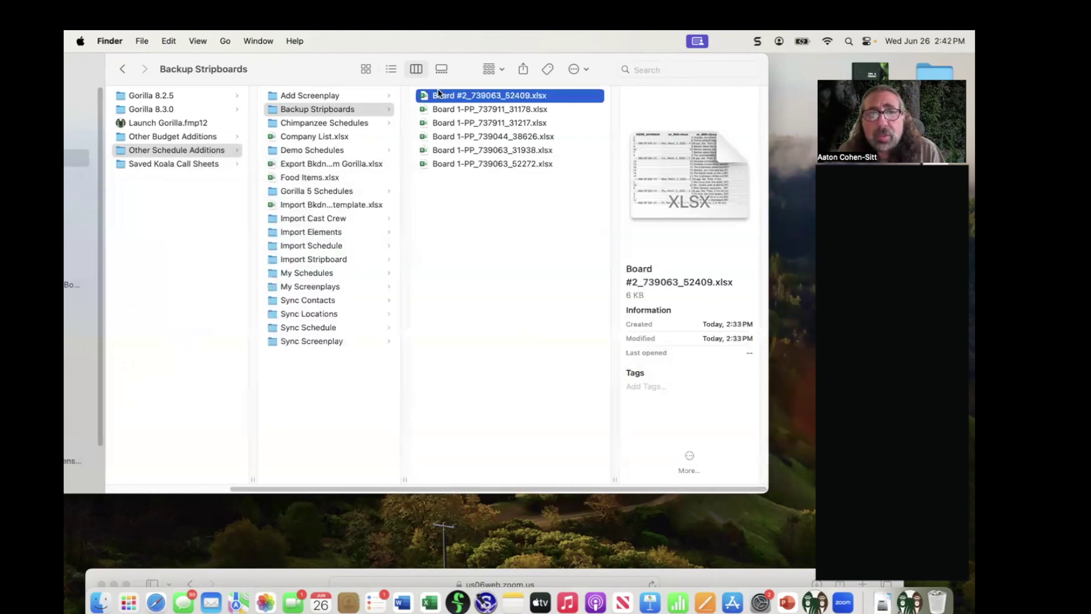
{"action": "key", "text": "space"}
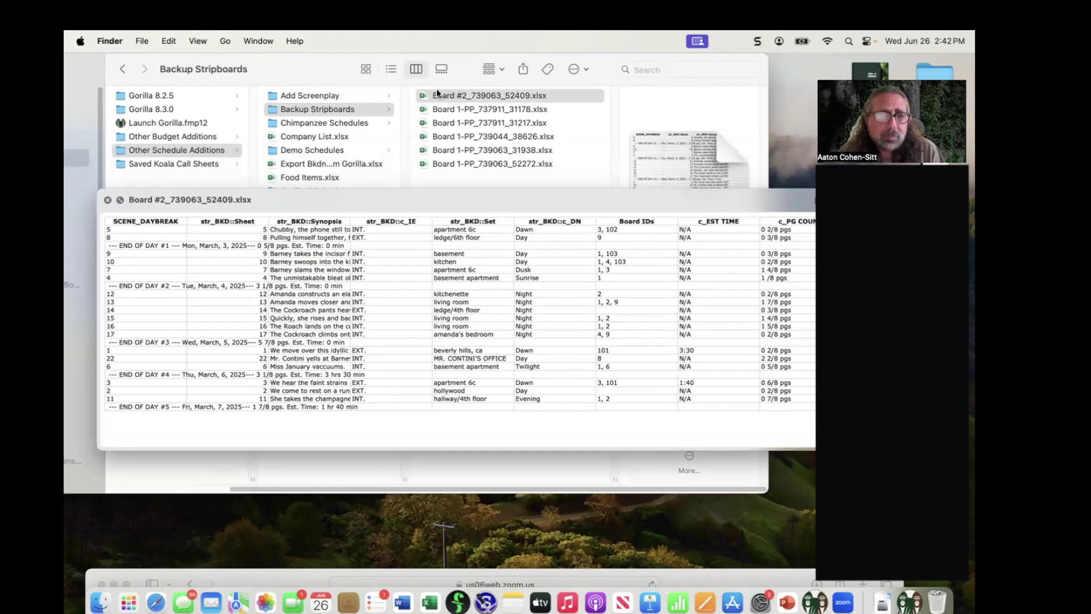
{"action": "key", "text": "space"}
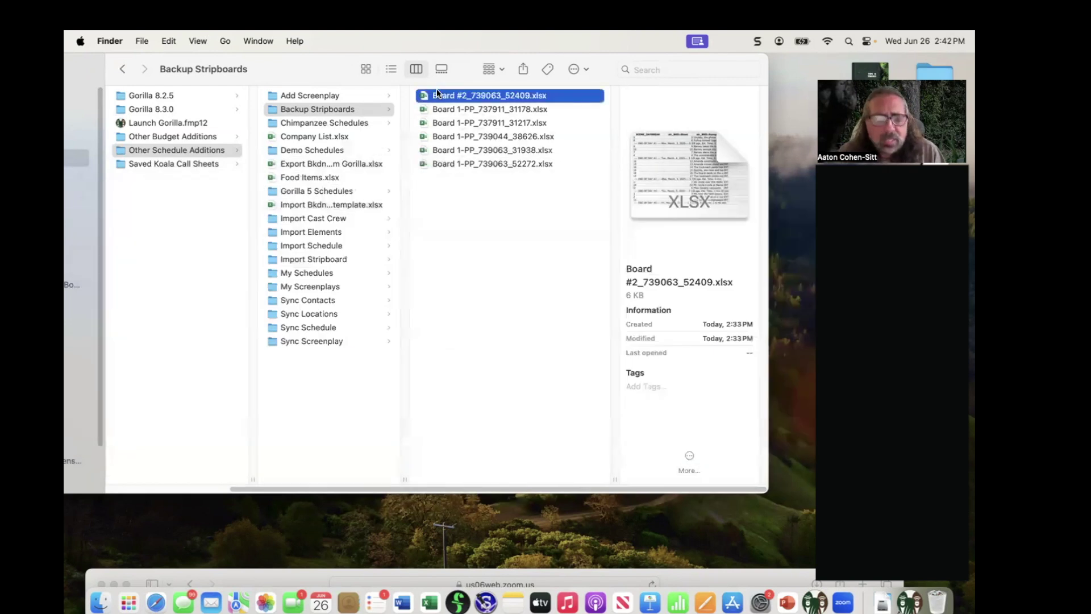
Step: Switch to PowerPoint, advance the slide show to tip #23 on setting a main location, and return to Finder
{"action": "key", "text": "super+Tab"}
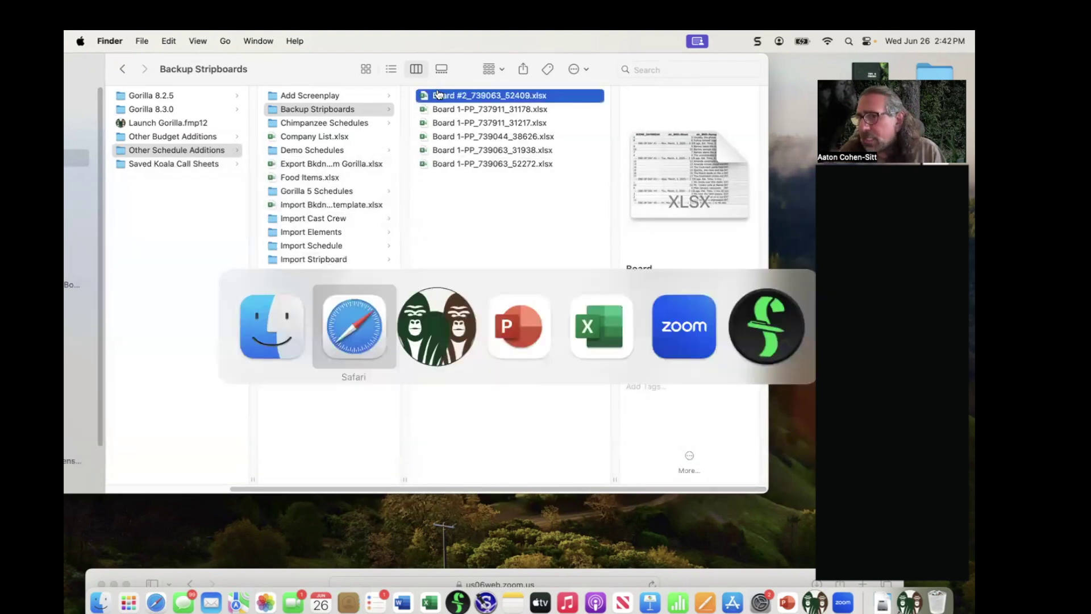
{"action": "left_click", "coordinate": [518, 332]}
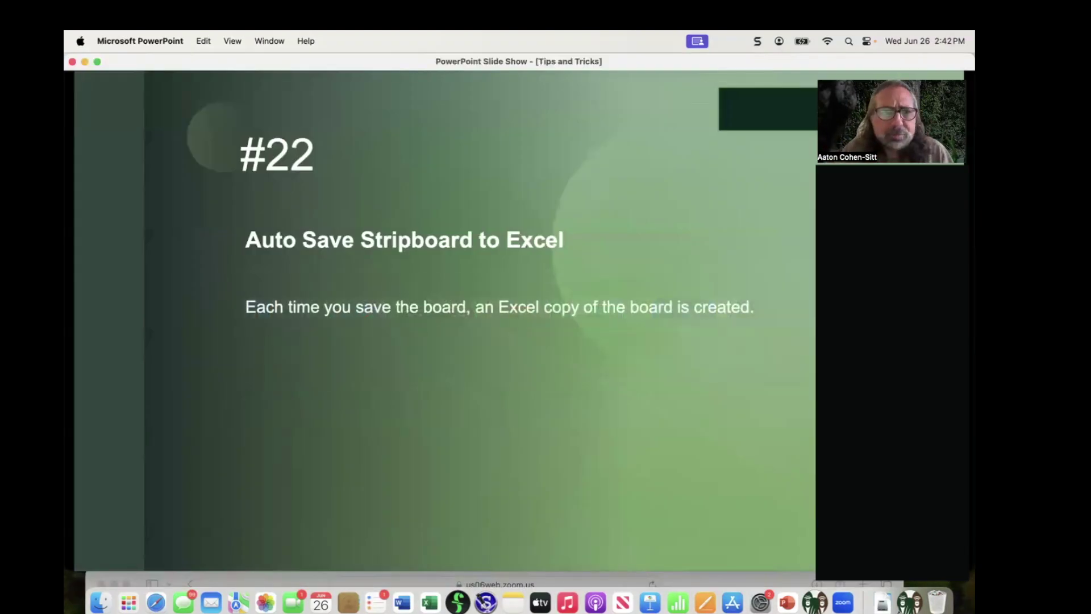
{"action": "key", "text": "Right"}
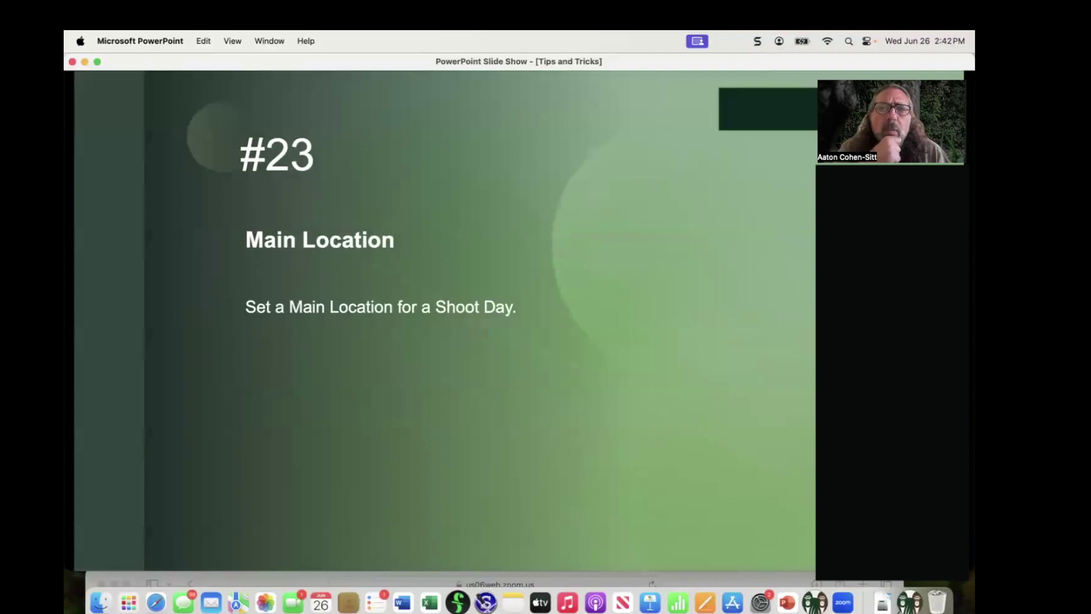
{"action": "key", "text": "super+Tab"}
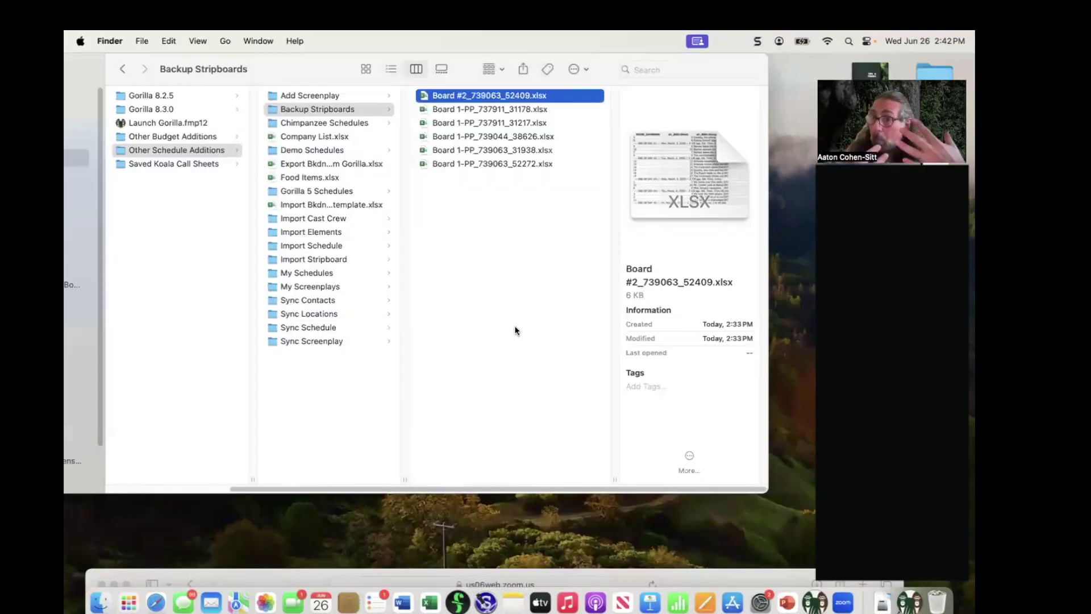
Step: Switch to Gorilla and compare the location and Main Location settings on the breakdown sheets of scenes 1 and 2
{"action": "key", "text": "super+Tab"}
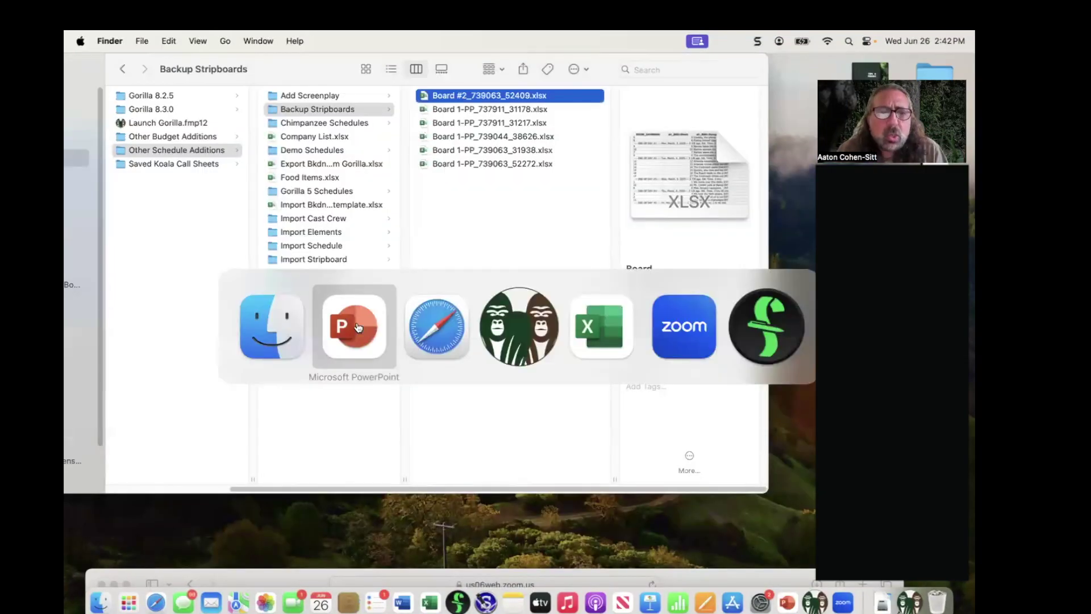
{"action": "left_click", "coordinate": [496, 339]}
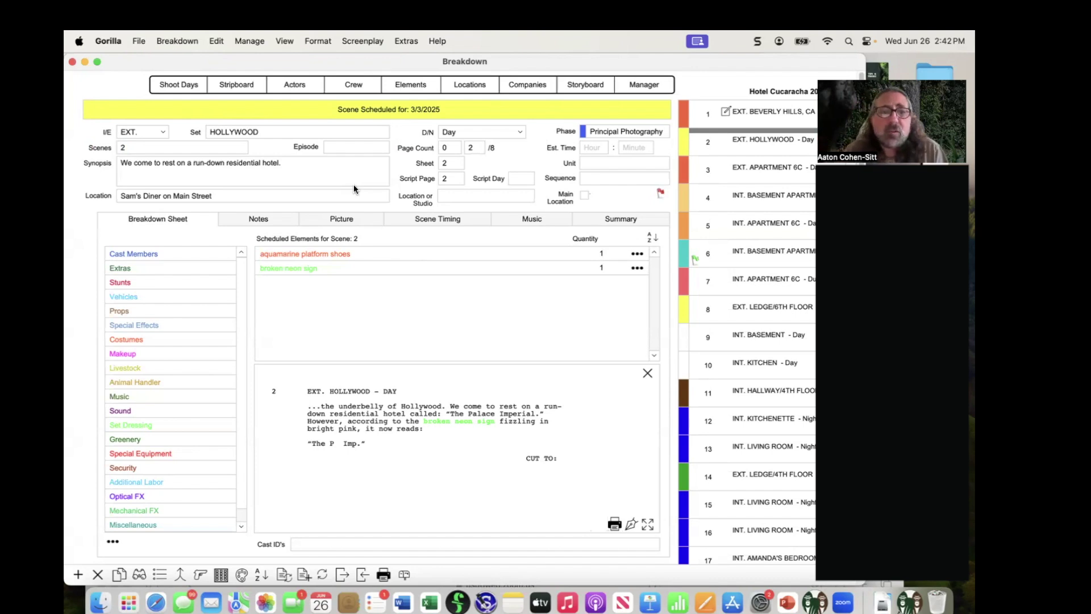
{"action": "left_click", "coordinate": [762, 116]}
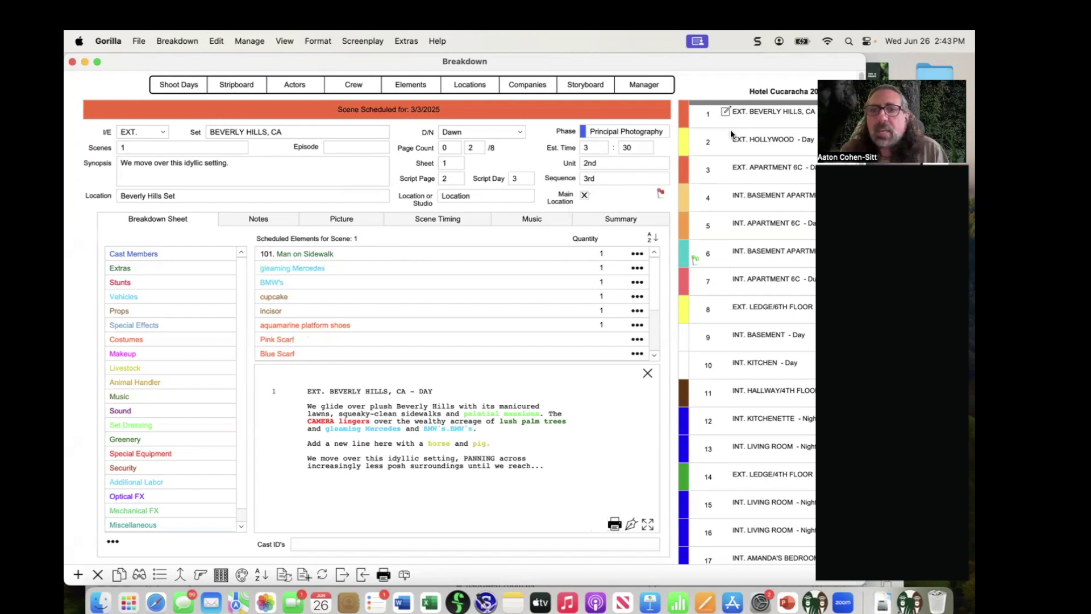
{"action": "left_click", "coordinate": [749, 134]}
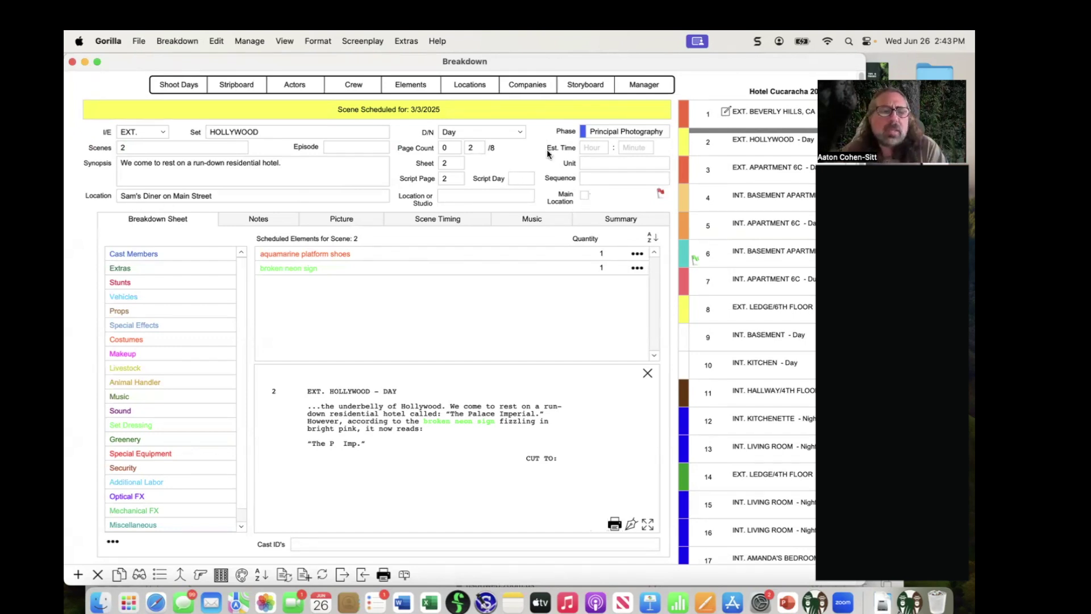
Step: Open the details of shoot day 3/3/2025, examine its main location and weather information, and close the shoot day list without choosing another
{"action": "left_click", "coordinate": [178, 86]}
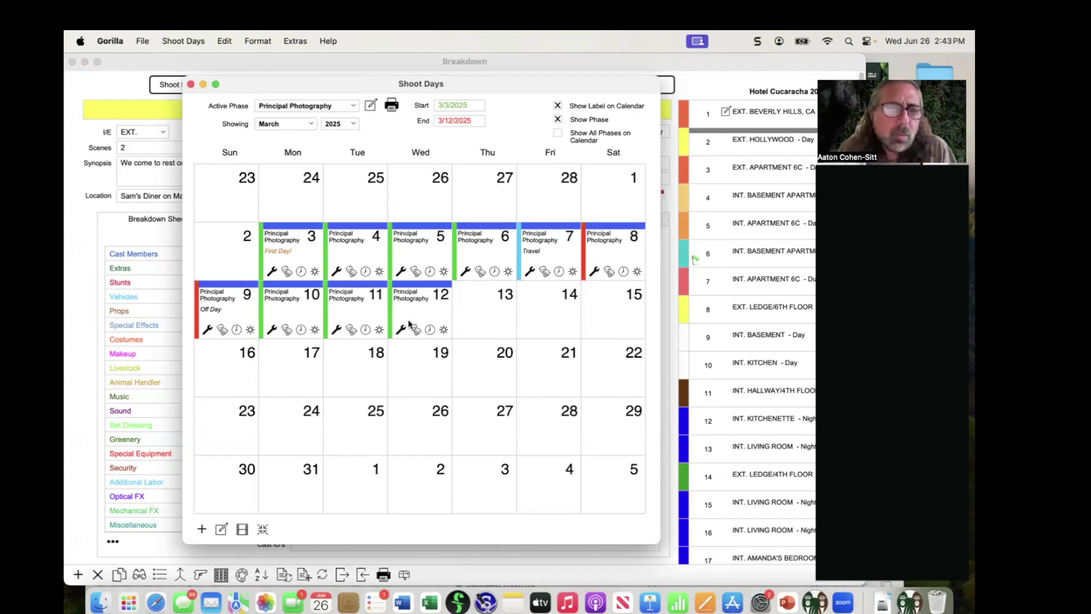
{"action": "double_click", "coordinate": [292, 239]}
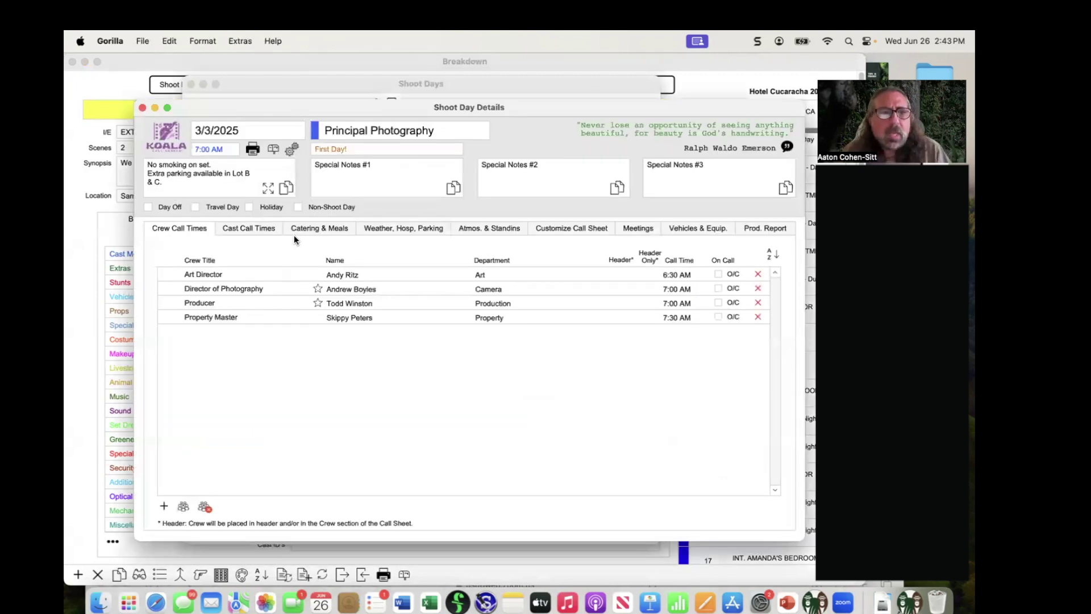
{"action": "left_click", "coordinate": [403, 229]}
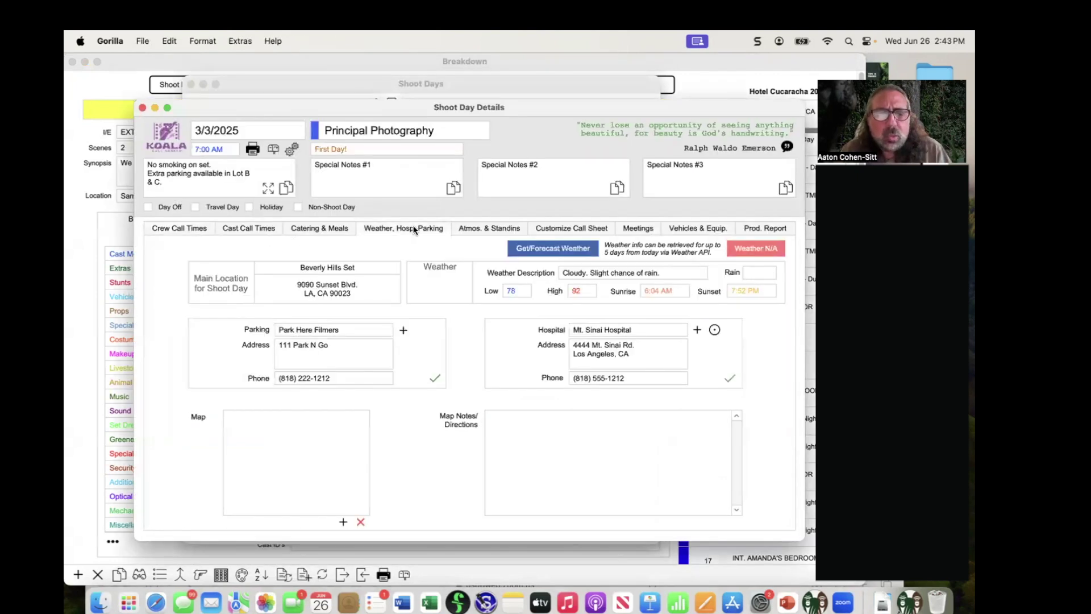
{"action": "left_click_drag", "start_coordinate": [338, 114], "coordinate": [332, 103]}
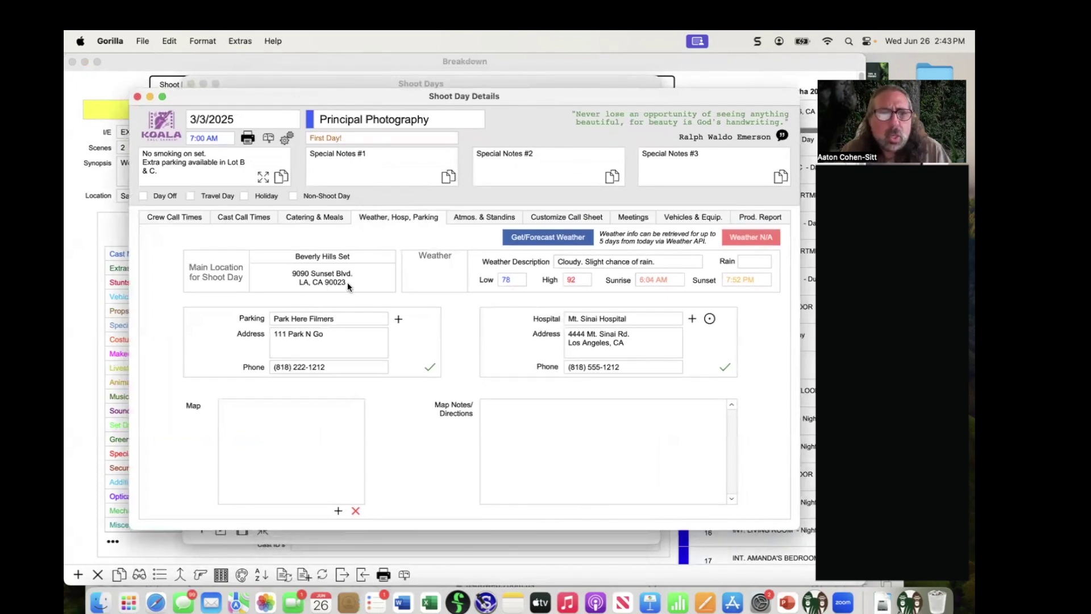
{"action": "left_click", "coordinate": [215, 120]}
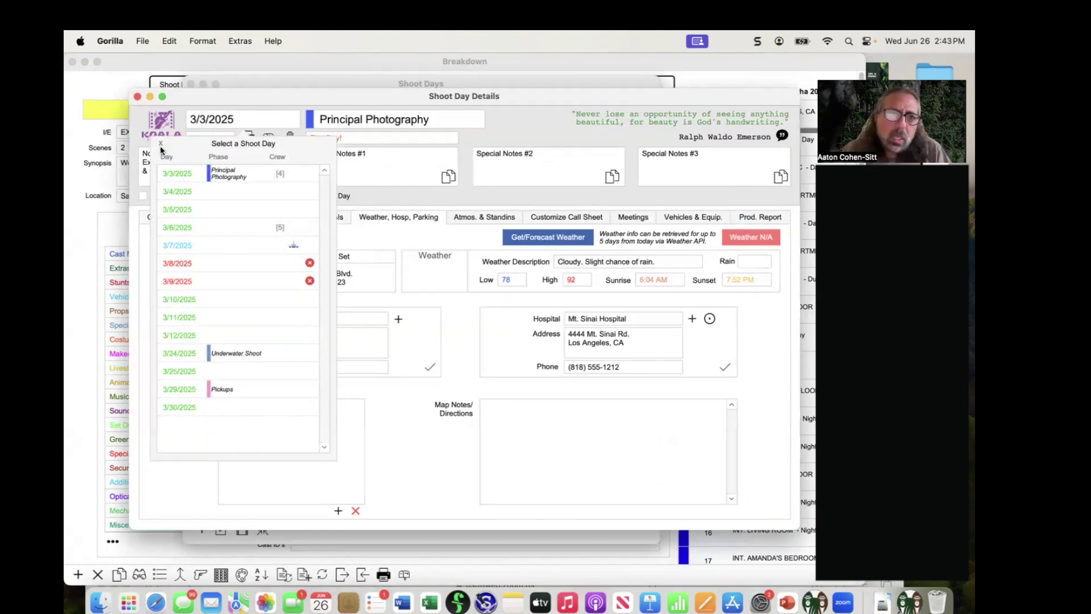
{"action": "left_click", "coordinate": [161, 143]}
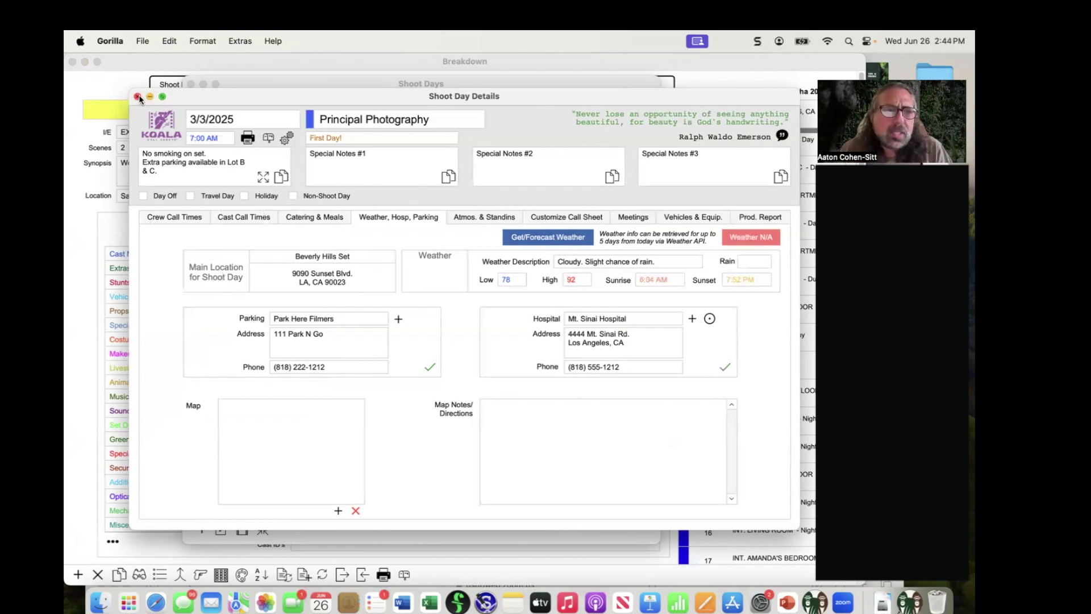
Step: Preview Call Sheet #1 for shoot day 3/3/2025, examine its location and weather blocks, and close the report and shoot day windows
{"action": "left_click", "coordinate": [250, 140]}
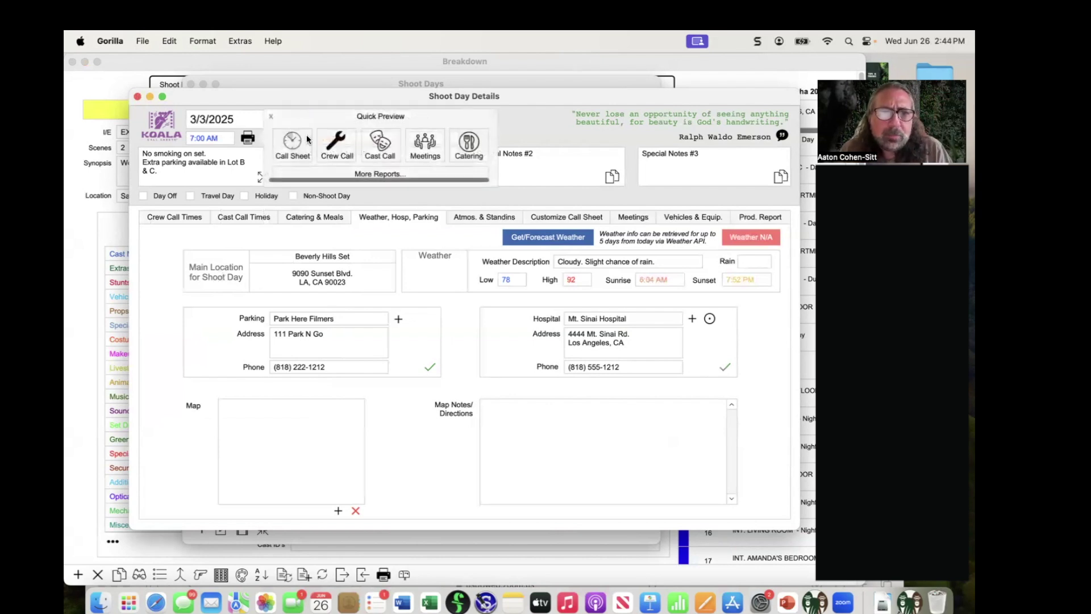
{"action": "left_click", "coordinate": [292, 142]}
{"action": "left_click", "coordinate": [319, 224]}
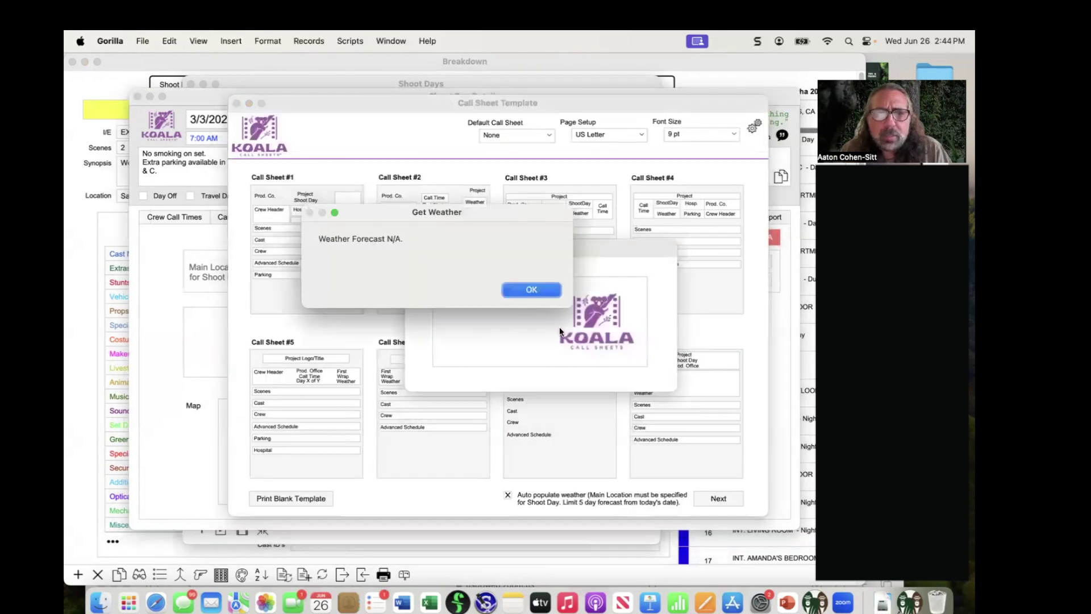
{"action": "left_click", "coordinate": [500, 289]}
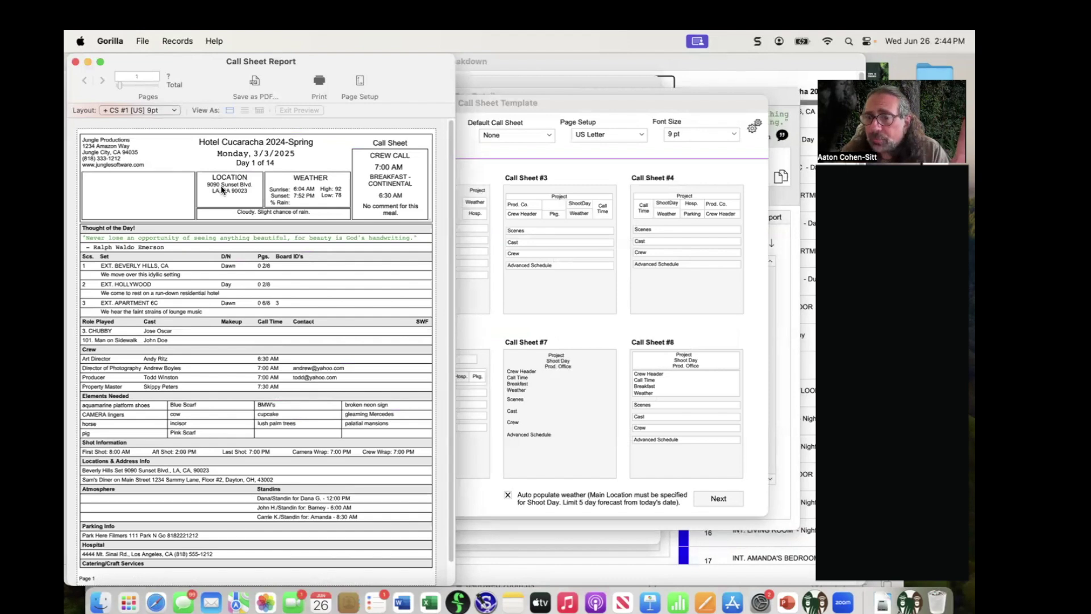
{"action": "scroll", "coordinate": [225, 367], "scroll_direction": "down", "scroll_amount": 1}
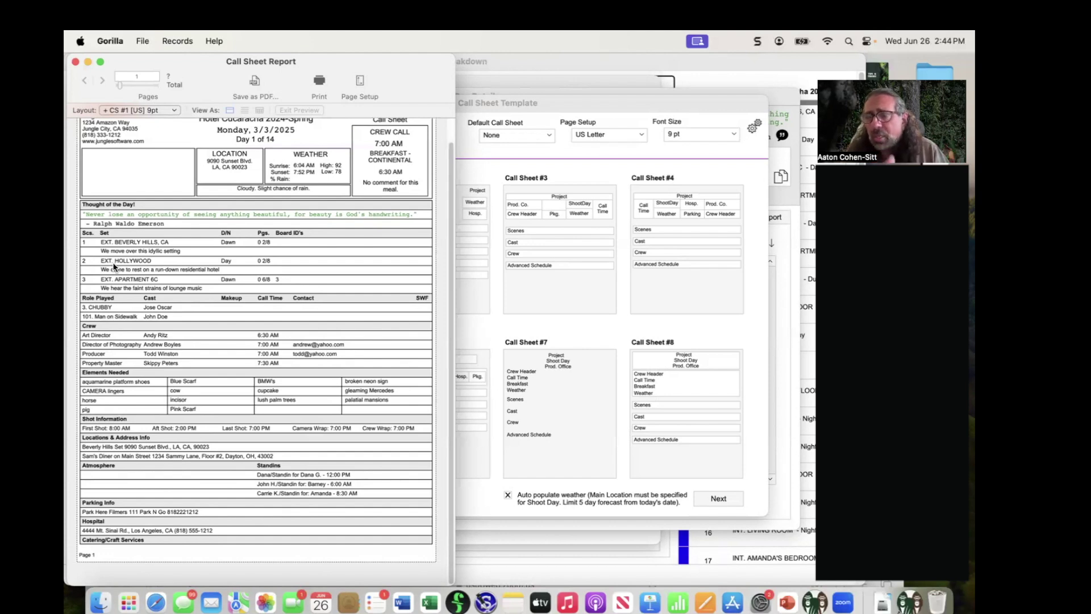
{"action": "left_click", "coordinate": [76, 62]}
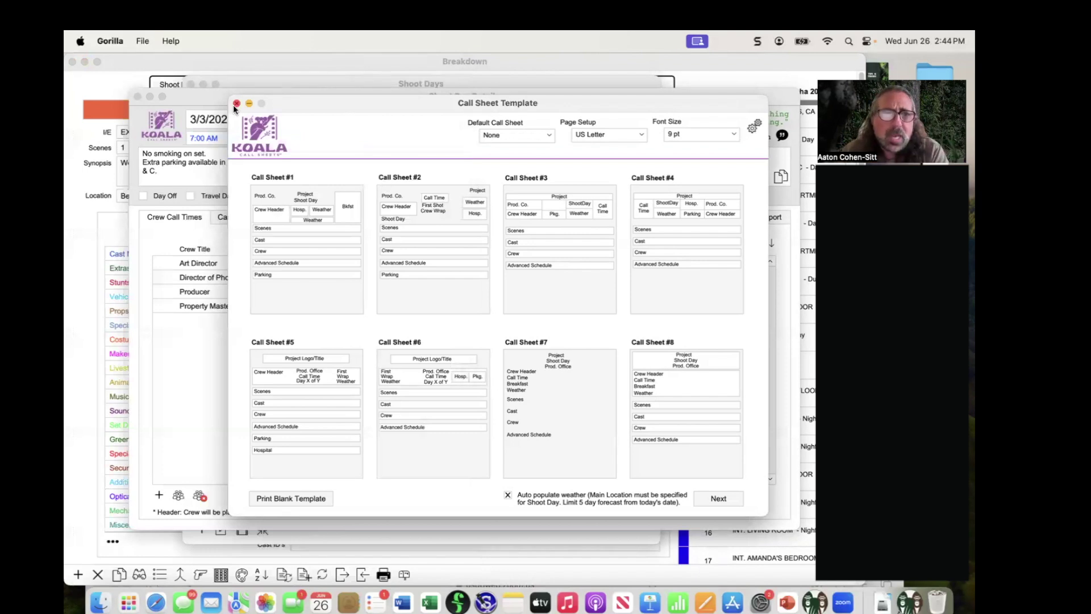
{"action": "left_click", "coordinate": [150, 100]}
{"action": "left_click", "coordinate": [138, 98]}
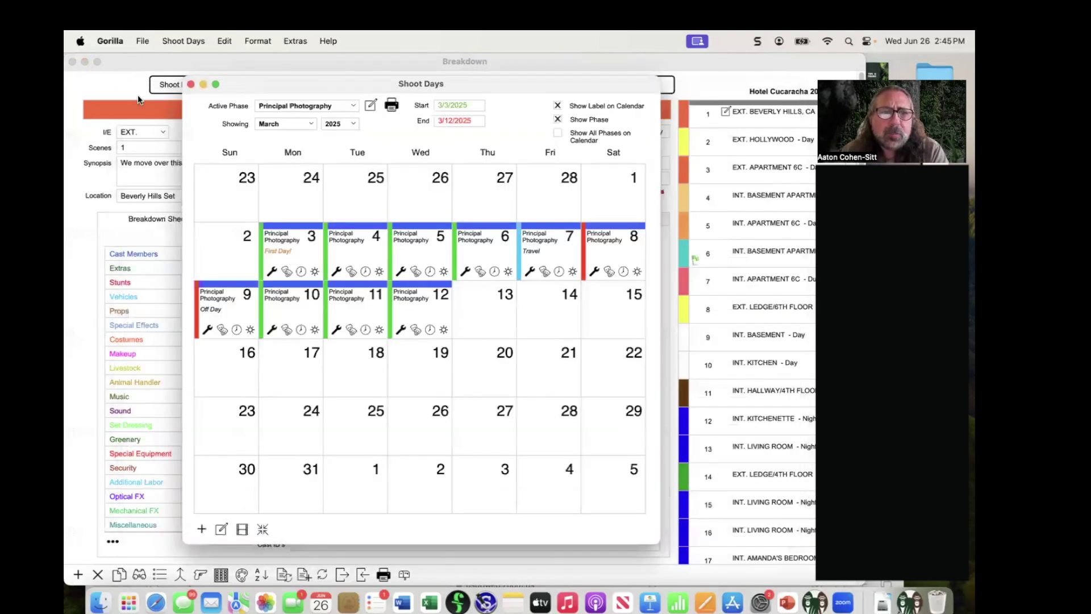
{"action": "left_click", "coordinate": [191, 85]}
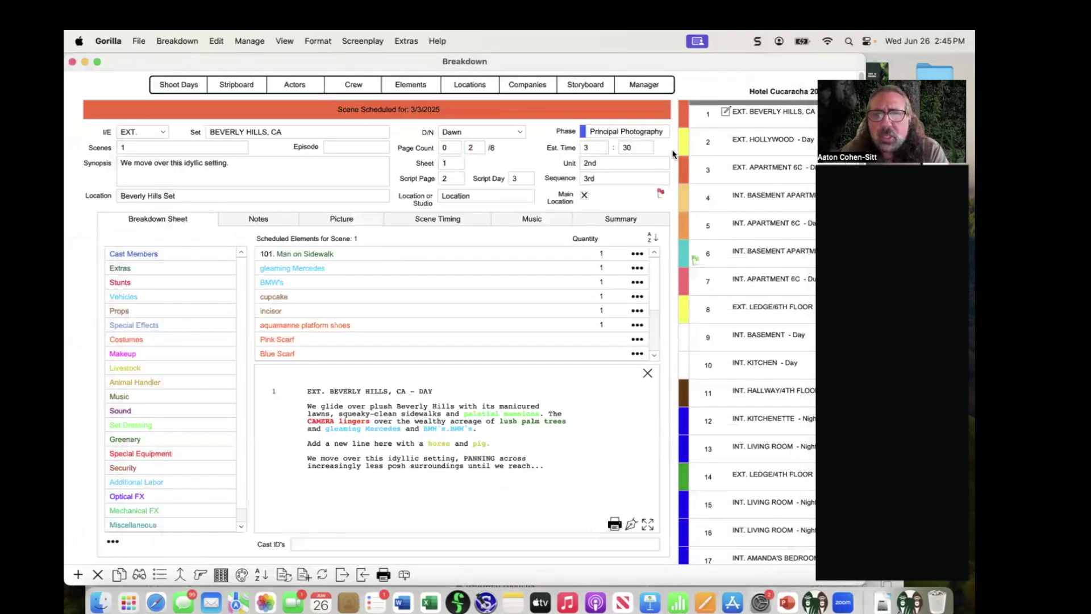
Step: Mark scene 2's location as the Main Location and check the Main Location setting on scene 1
{"action": "left_click", "coordinate": [776, 144]}
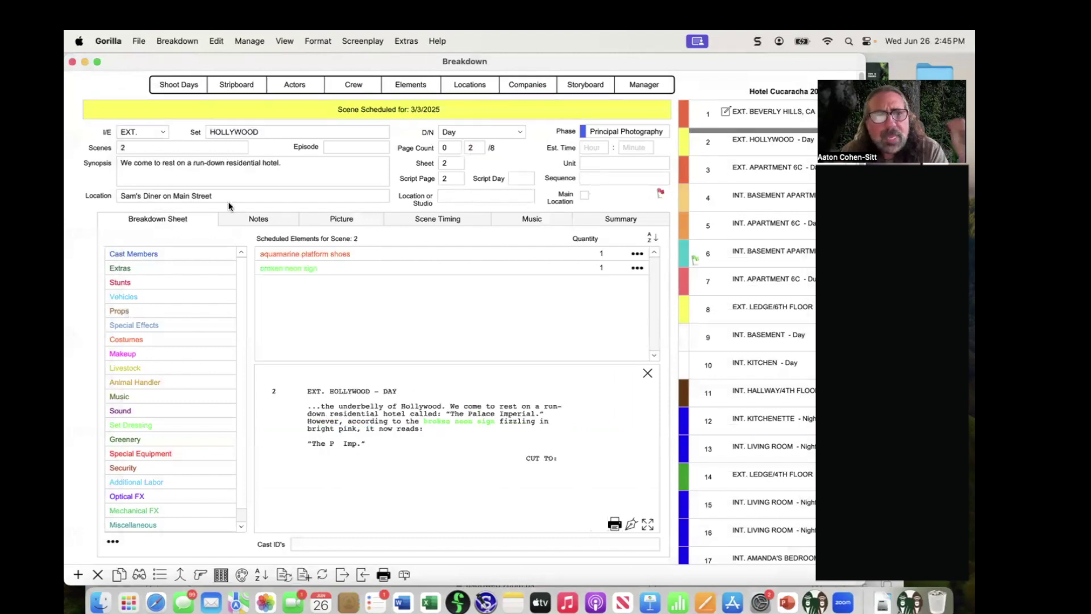
{"action": "left_click", "coordinate": [584, 196]}
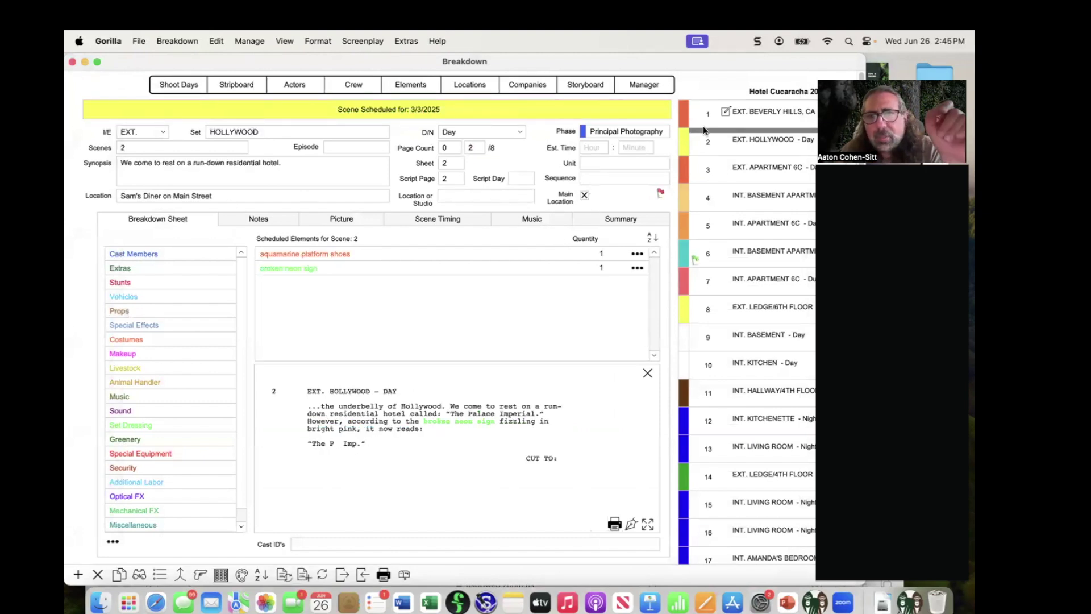
{"action": "left_click", "coordinate": [745, 108]}
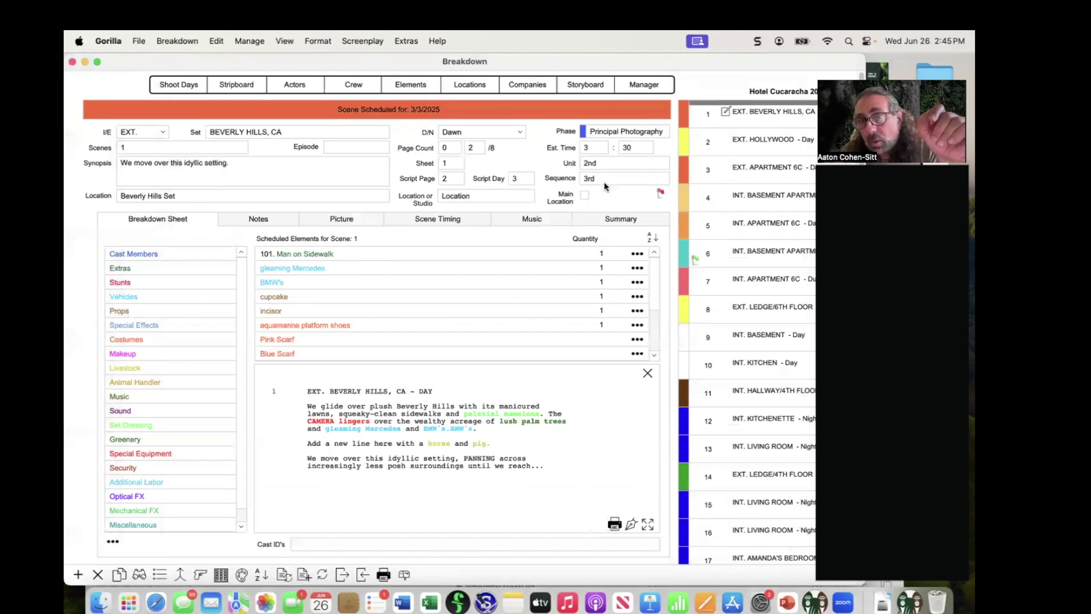
Step: Reopen the details of shoot day 3/3/2025 and examine the main location in its weather, hospital and parking information
{"action": "left_click", "coordinate": [191, 85]}
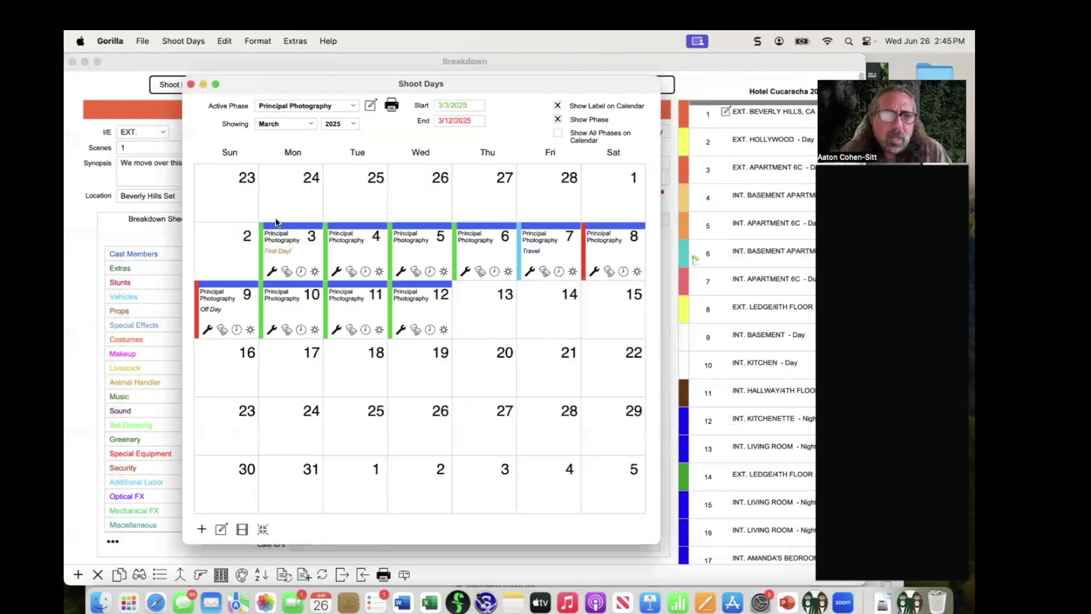
{"action": "double_click", "coordinate": [305, 244]}
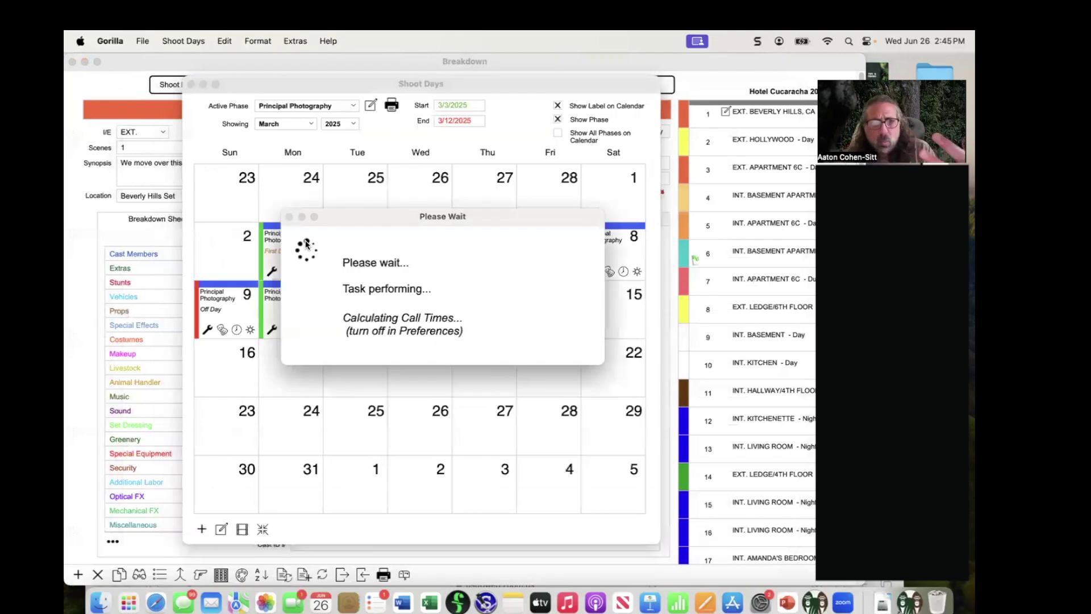
{"action": "left_click", "coordinate": [382, 219]}
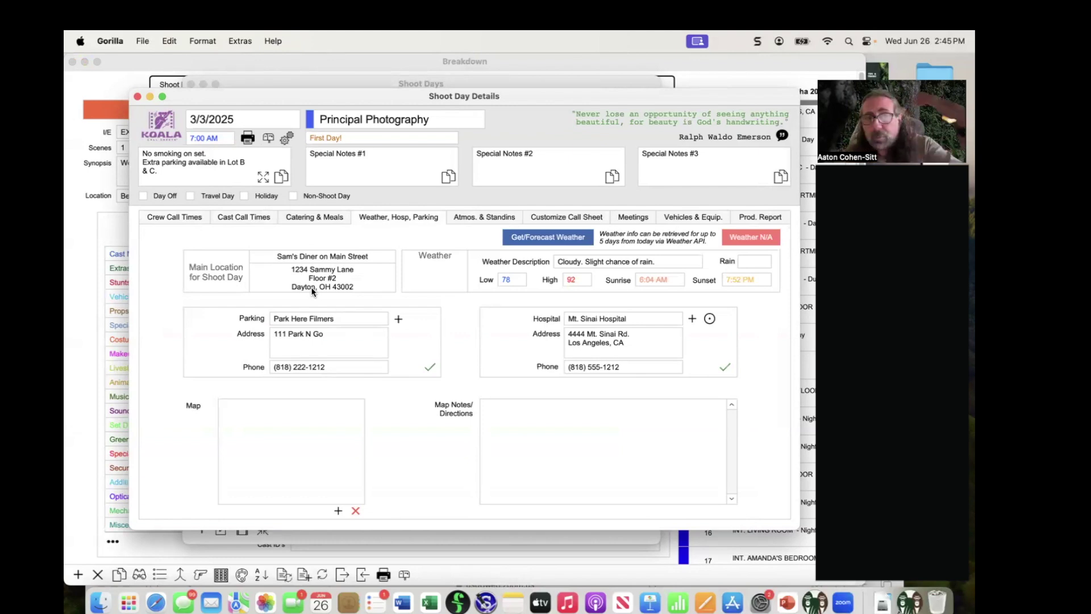
Step: Preview Call Sheet #1 again for the updated main location, examine its location block, and close the report
{"action": "left_click", "coordinate": [247, 139]}
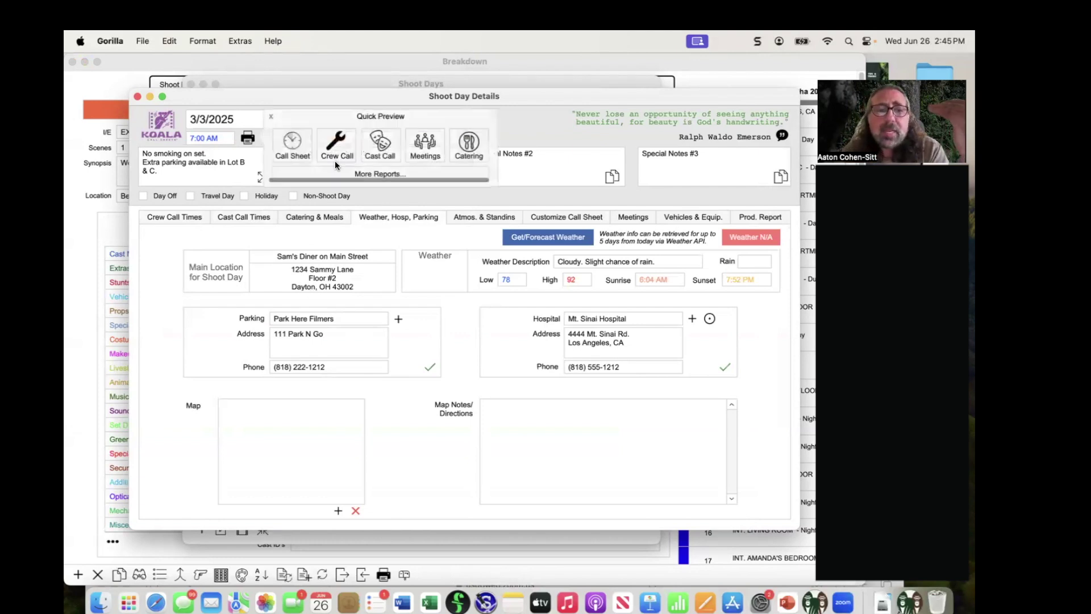
{"action": "left_click", "coordinate": [295, 142]}
{"action": "left_click", "coordinate": [321, 224]}
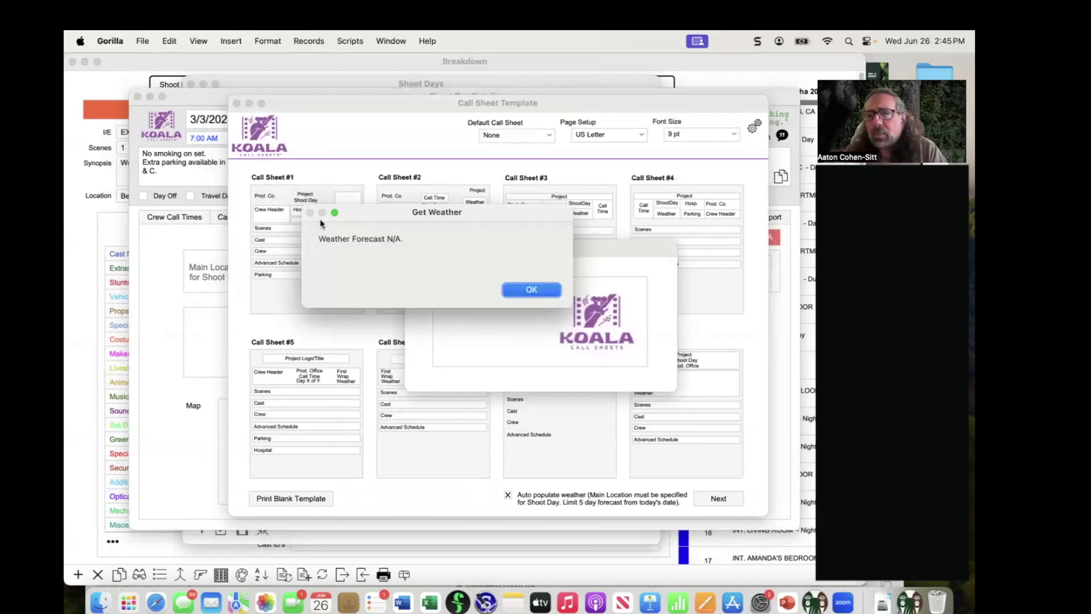
{"action": "left_click", "coordinate": [533, 288]}
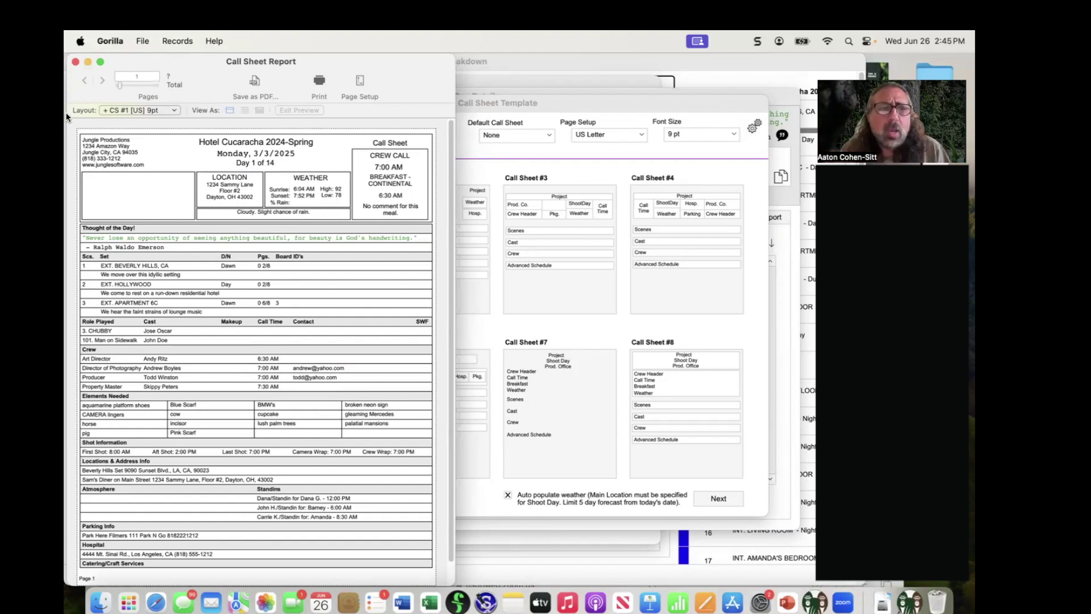
{"action": "left_click", "coordinate": [75, 62]}
Step: View the call sheet preferences, close them and the call sheet templates, and view the shoot day's catering and meals
{"action": "left_click_drag", "start_coordinate": [295, 109], "coordinate": [277, 111]}
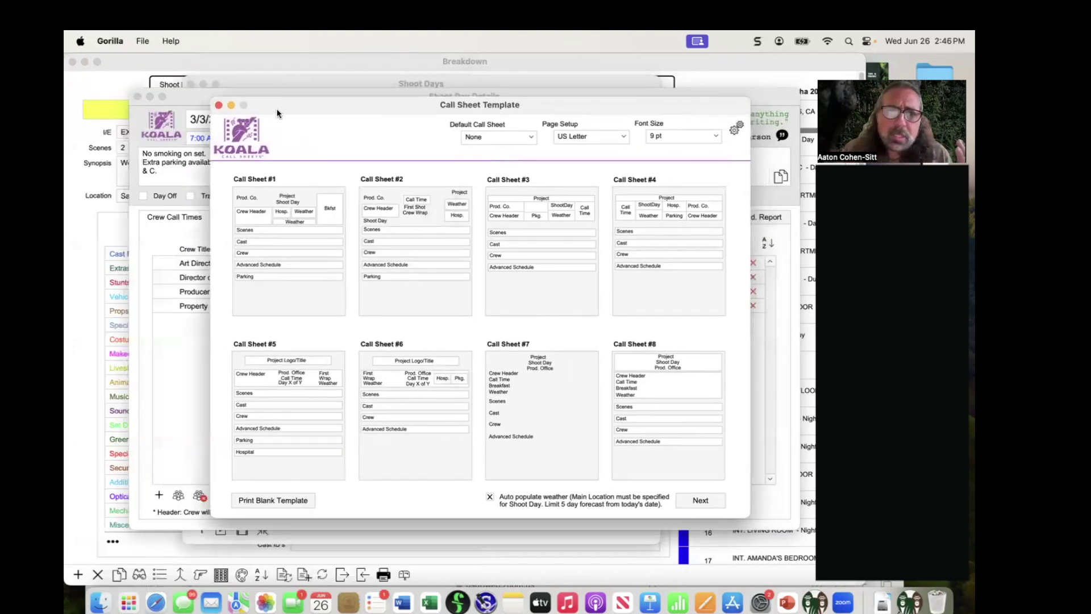
{"action": "left_click", "coordinate": [735, 129]}
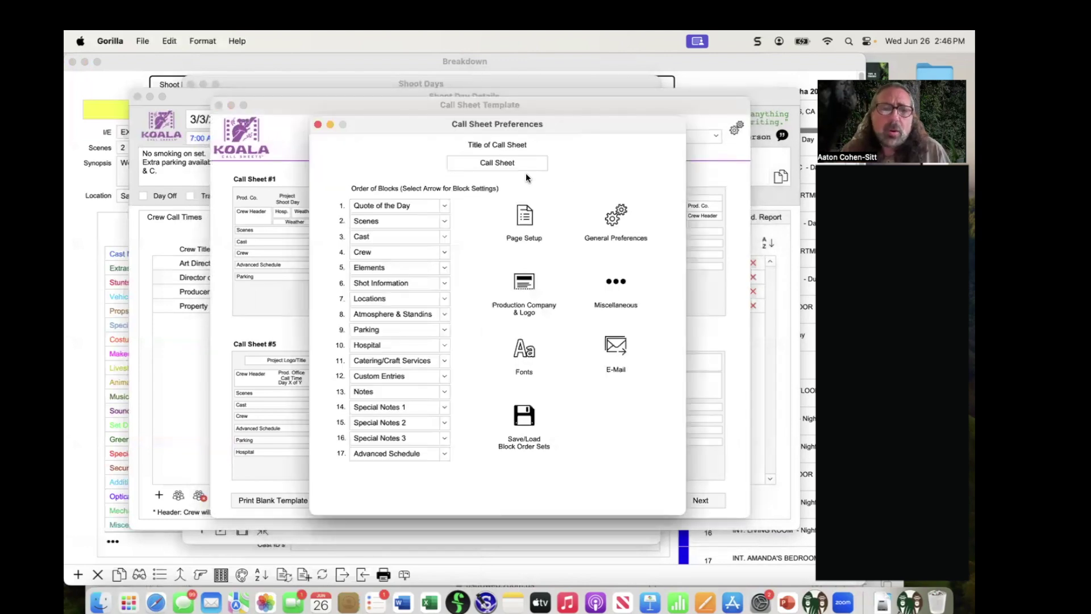
{"action": "left_click", "coordinate": [318, 125]}
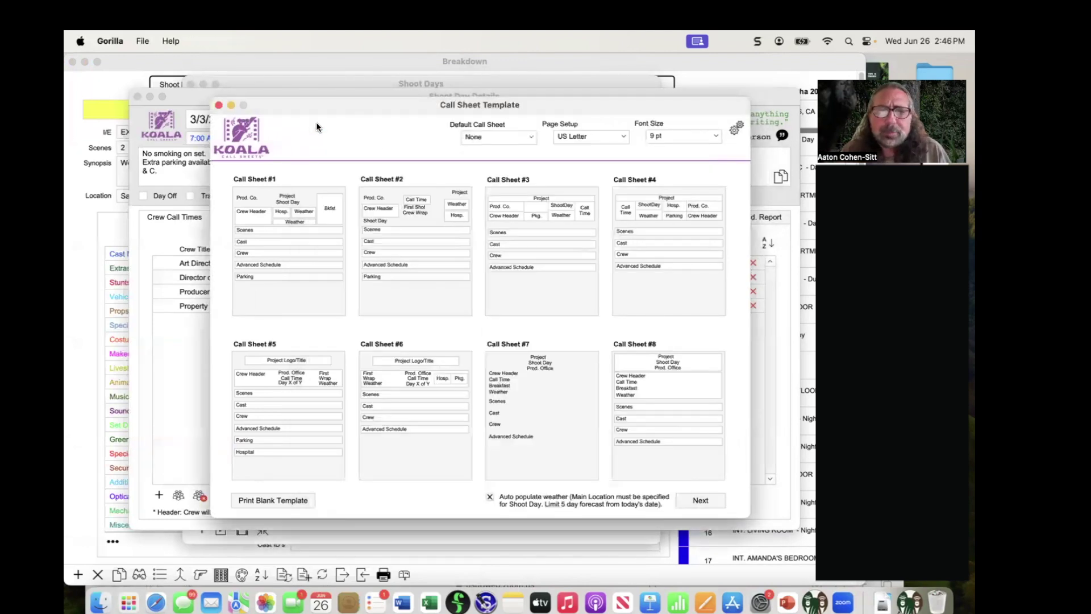
{"action": "left_click", "coordinate": [218, 105]}
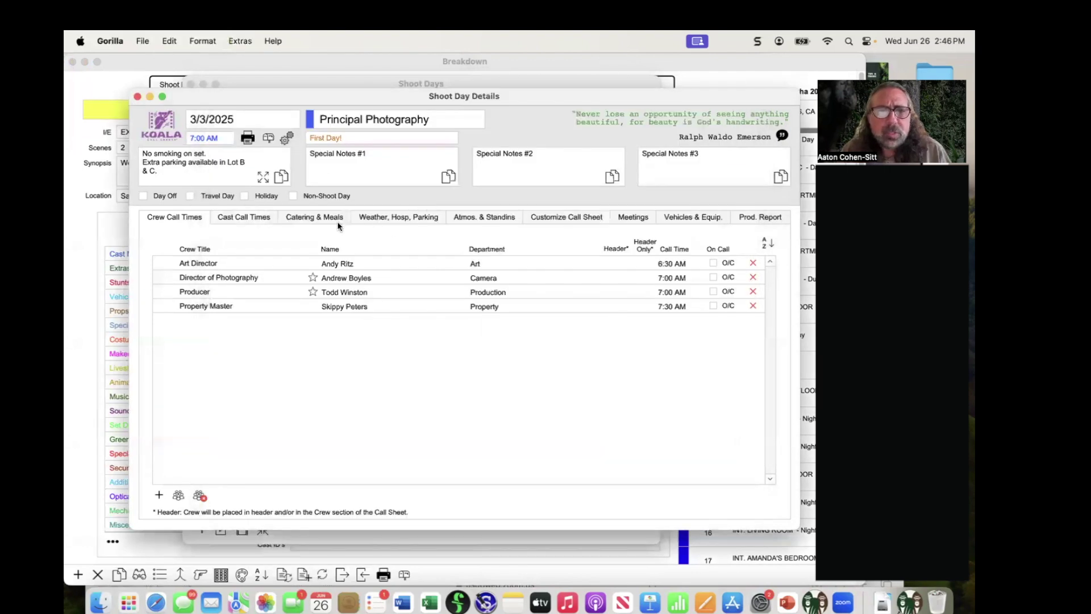
{"action": "left_click", "coordinate": [299, 219]}
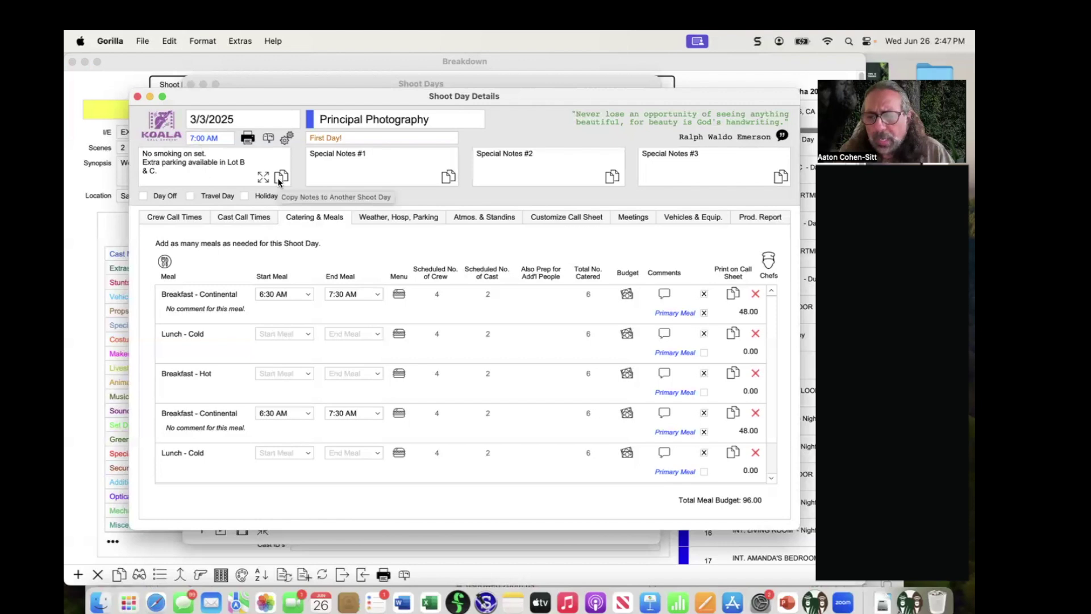
Step: Switch to PowerPoint, advance to tip #24 on saving schedules, return to Gorilla, and close the shoot day windows
{"action": "key", "text": "super+Tab"}
{"action": "key", "text": "super+Tab"}
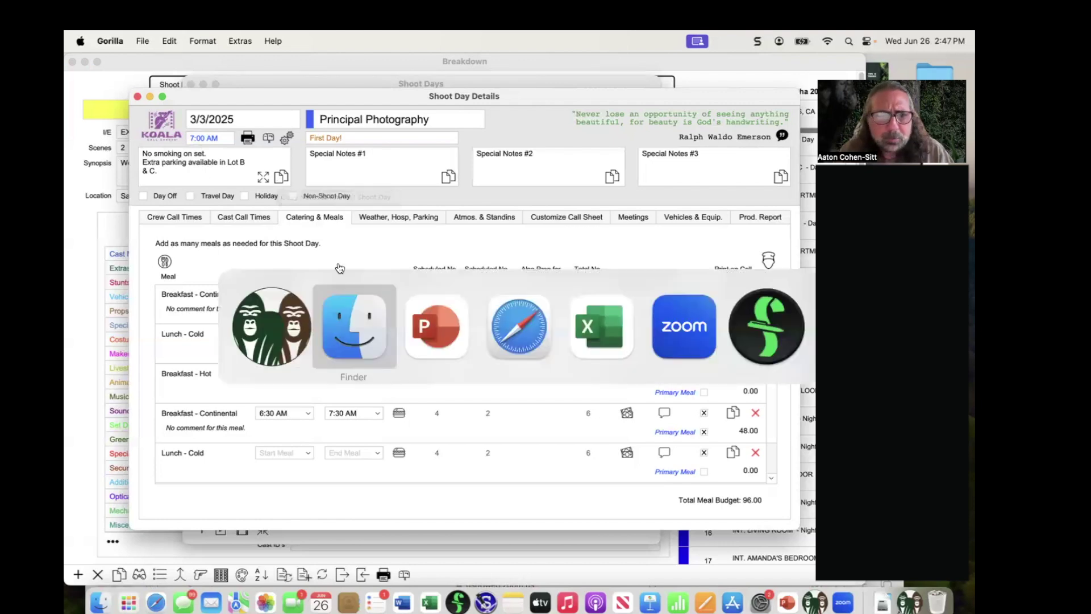
{"action": "key", "text": "Right"}
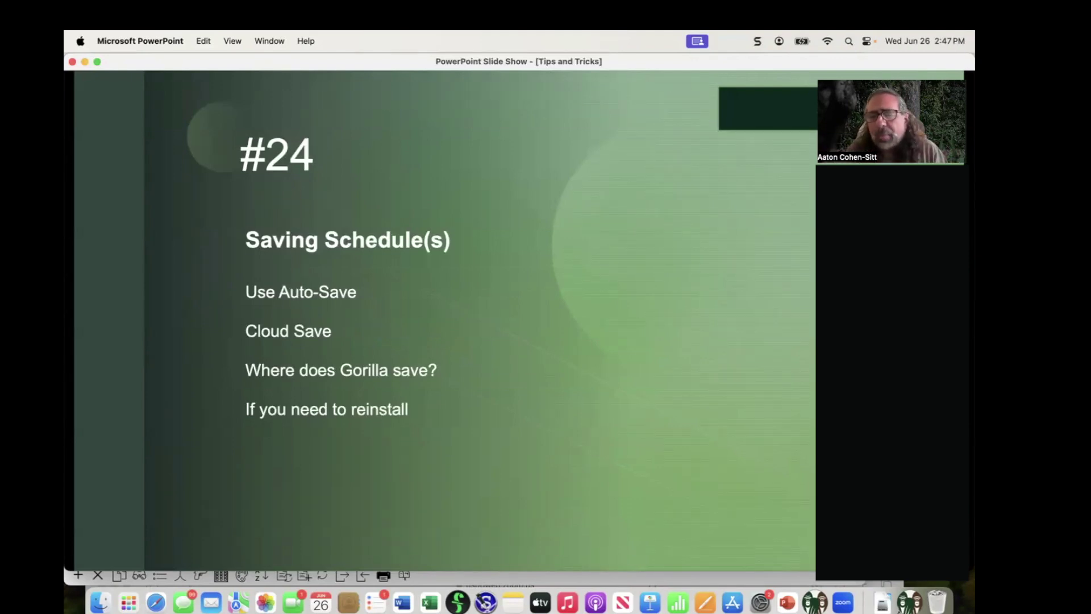
{"action": "key", "text": "super+Tab"}
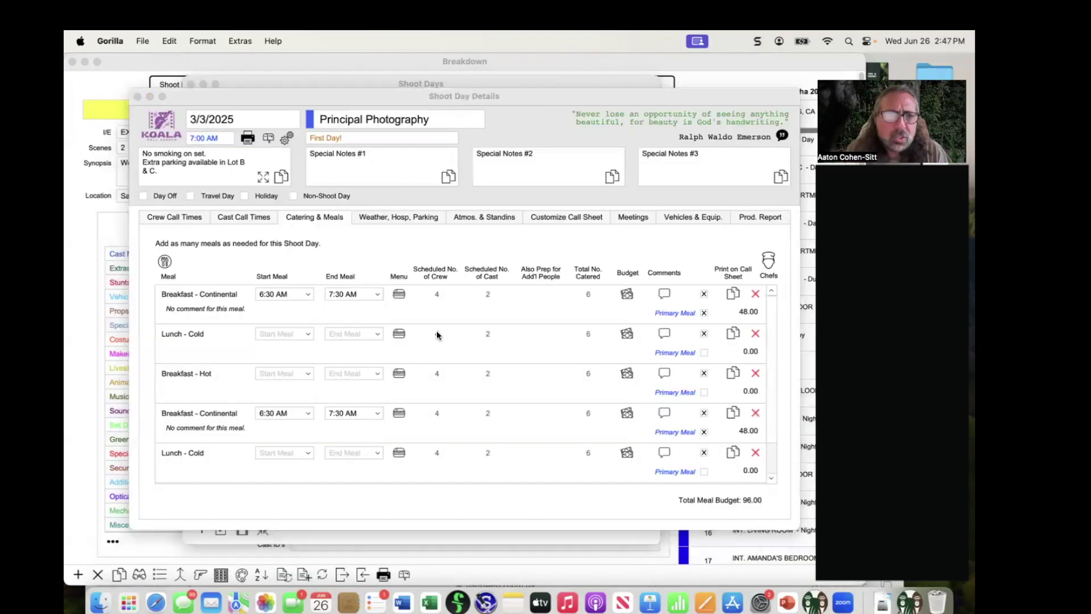
{"action": "left_click", "coordinate": [137, 97]}
{"action": "left_click", "coordinate": [191, 86]}
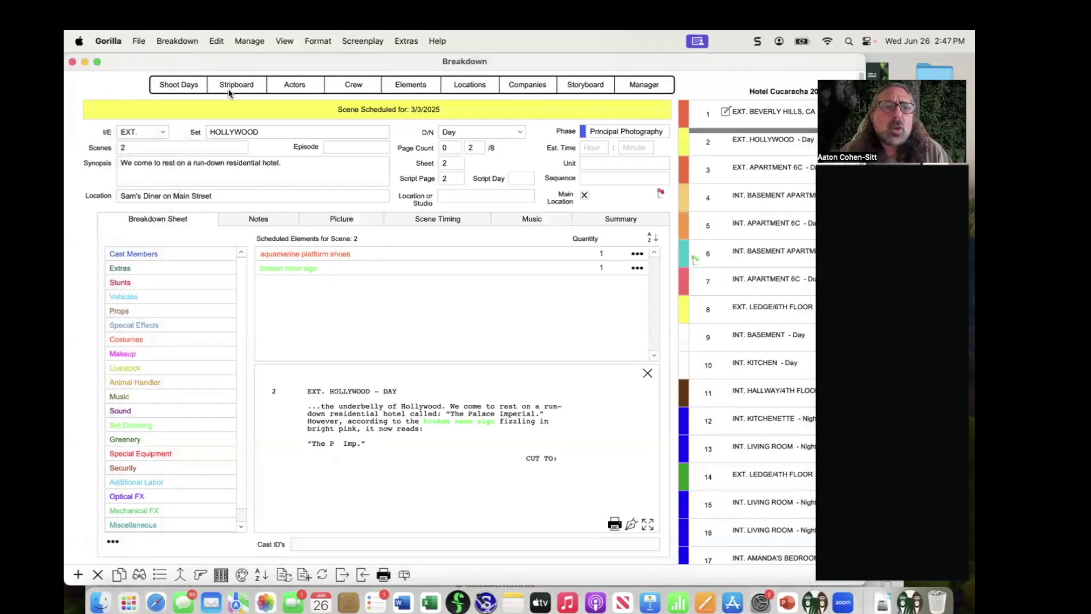
{"action": "left_click", "coordinate": [139, 41]}
{"action": "mouse_move", "coordinate": [106, 39]}
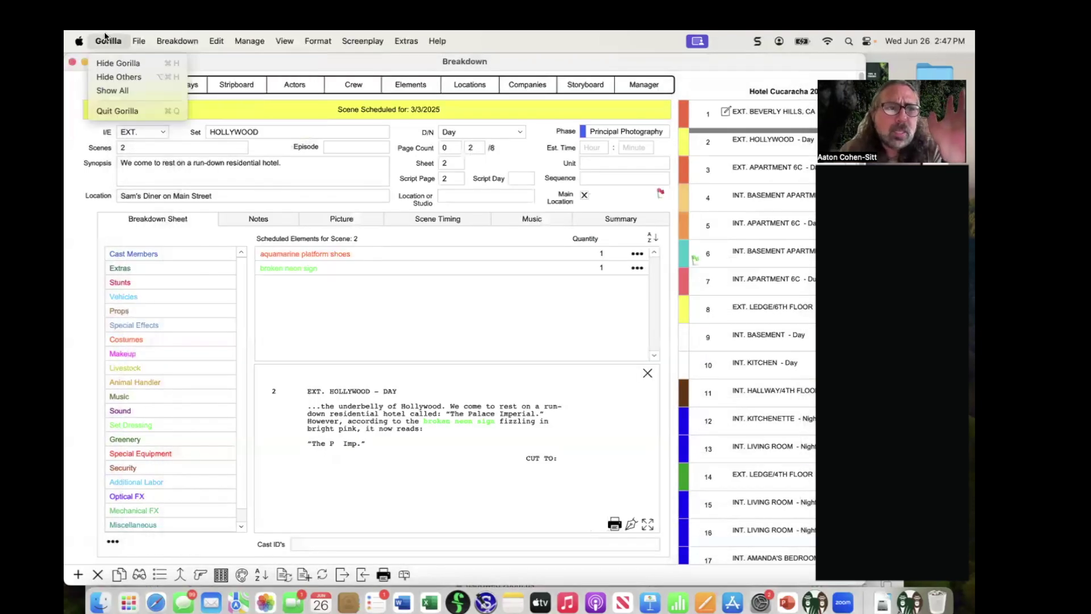
{"action": "left_click", "coordinate": [108, 111]}
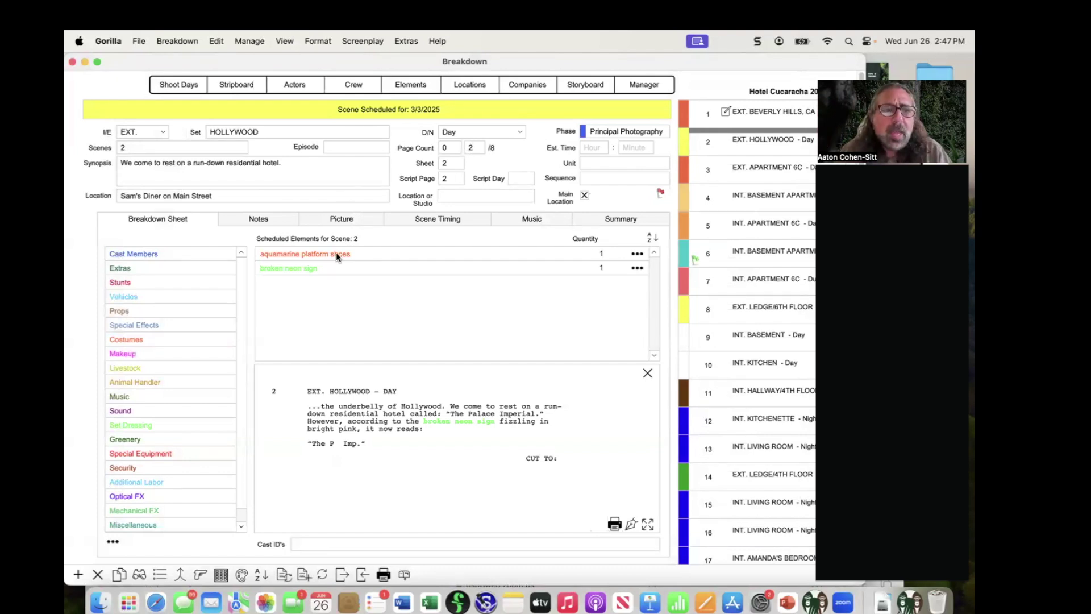
Step: Add the Special Effects element "pinkish gas billows out" to scene 2's breakdown sheet and close the element list
{"action": "double_click", "coordinate": [133, 297]}
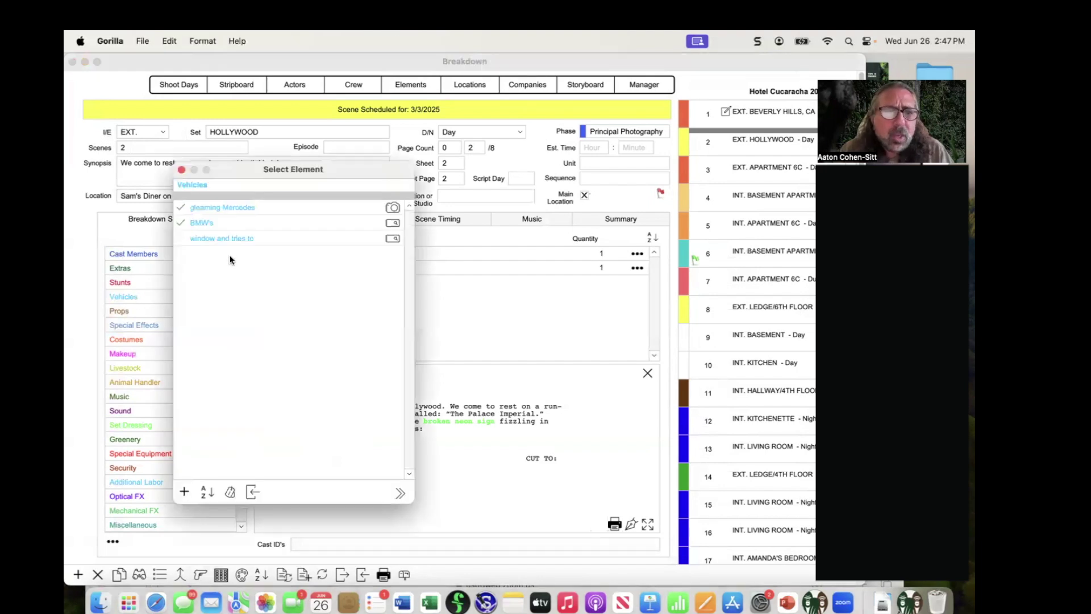
{"action": "left_click", "coordinate": [182, 170]}
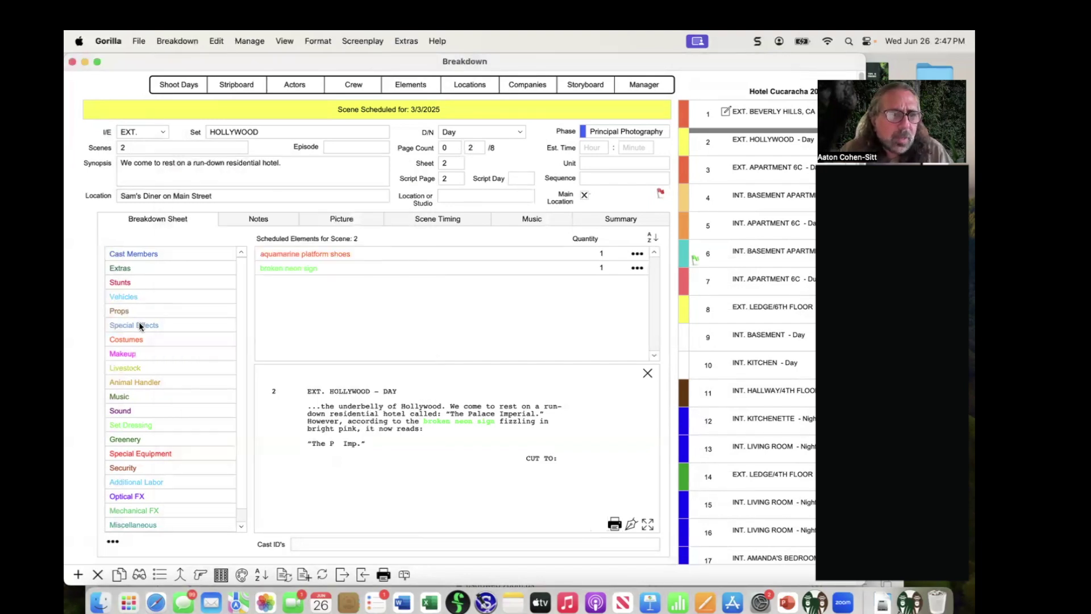
{"action": "double_click", "coordinate": [138, 323]}
{"action": "left_click", "coordinate": [205, 208]}
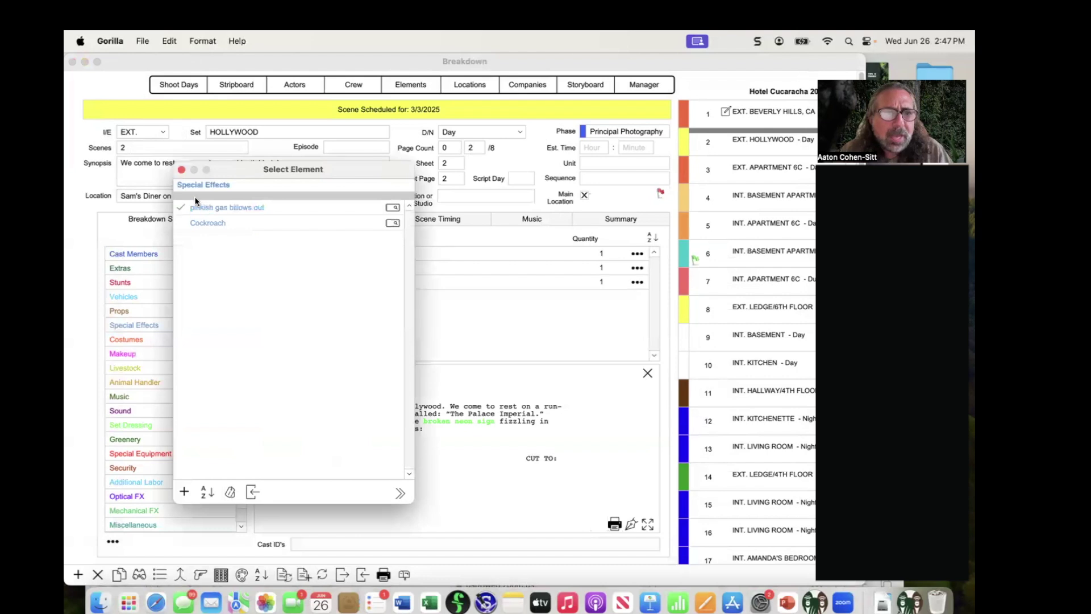
{"action": "left_click", "coordinate": [181, 170]}
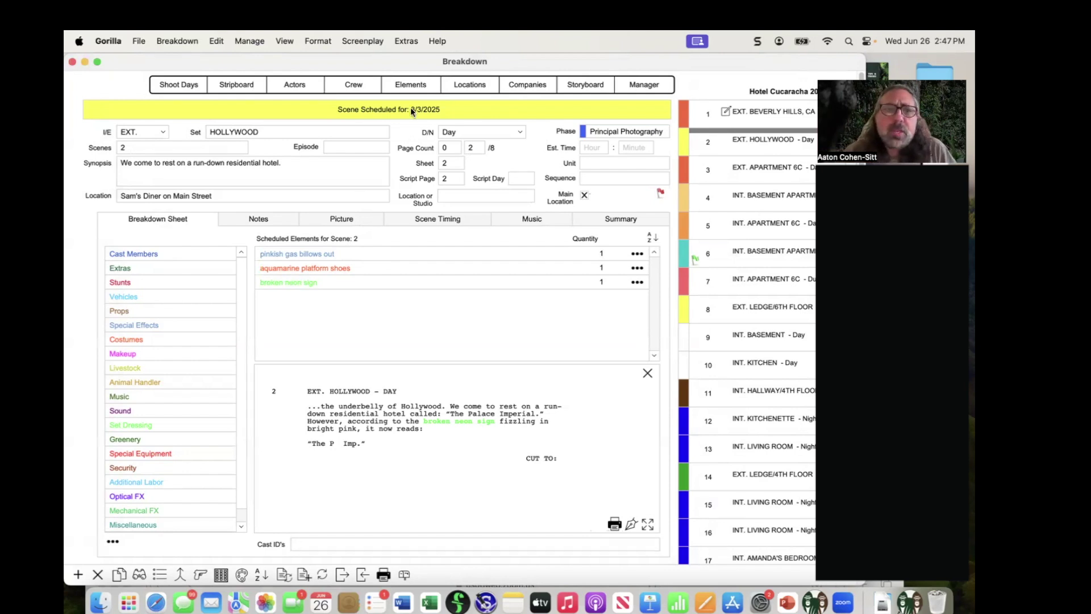
Step: Go to the Project Manager, examine the Backup Preferences and the available reminder intervals, keep 1 Hour, and close the preferences
{"action": "left_click", "coordinate": [633, 90]}
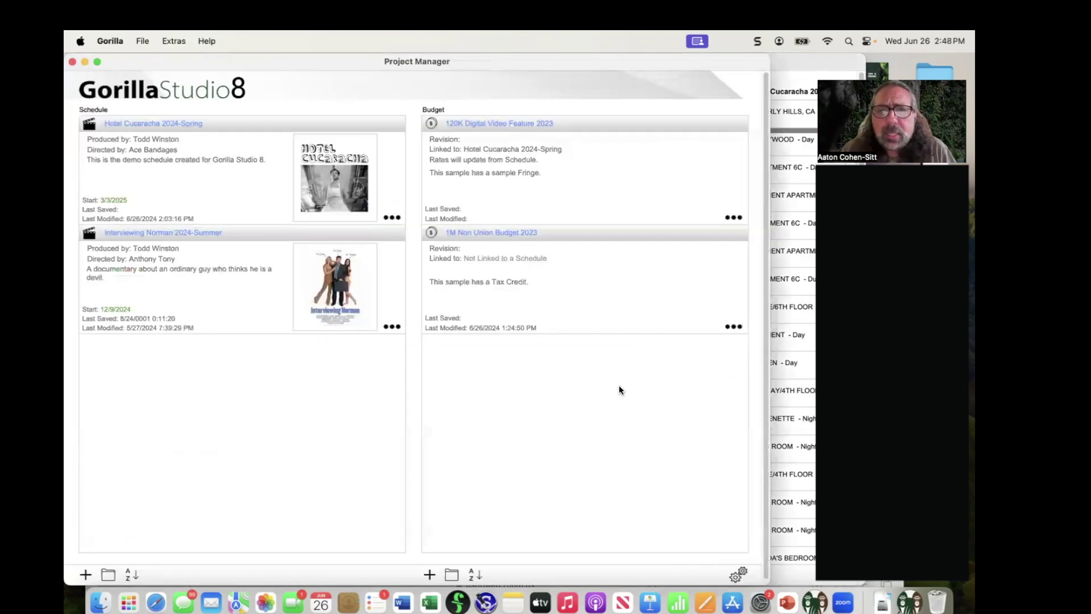
{"action": "left_click", "coordinate": [736, 576]}
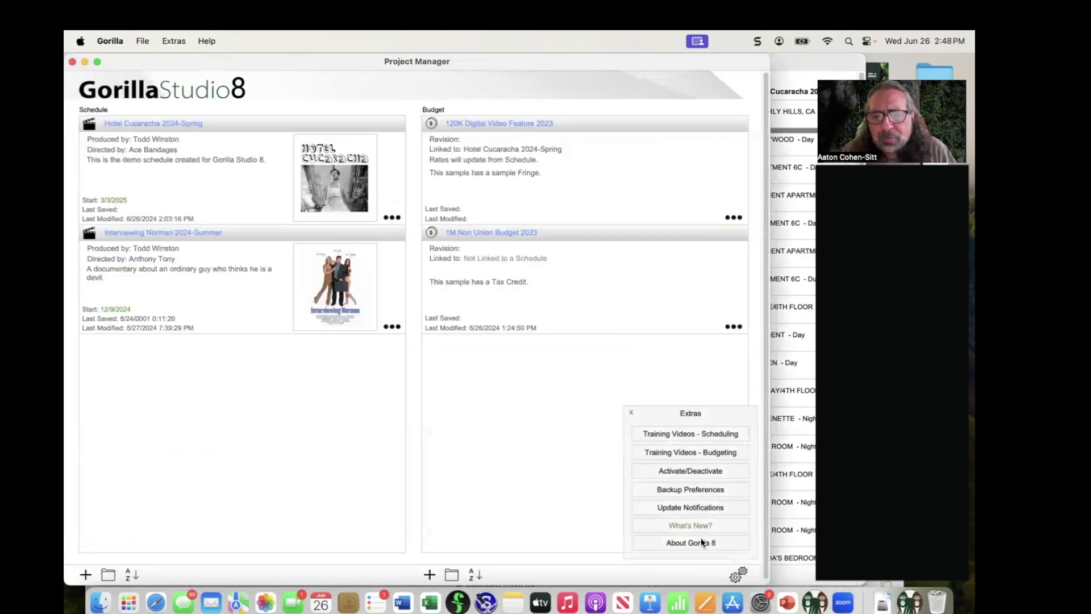
{"action": "left_click", "coordinate": [689, 490]}
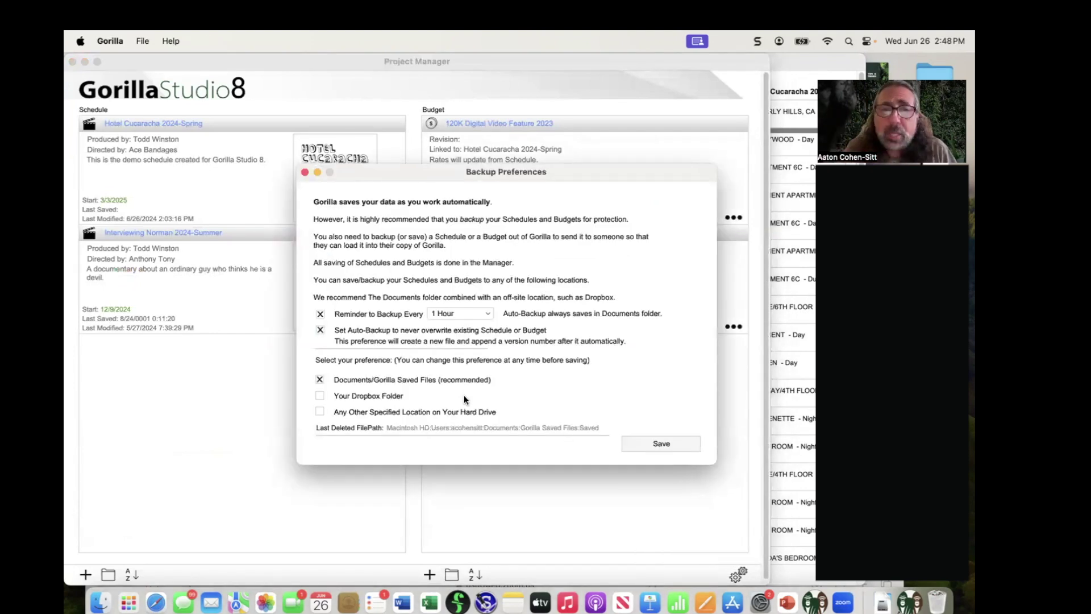
{"action": "left_click", "coordinate": [459, 312]}
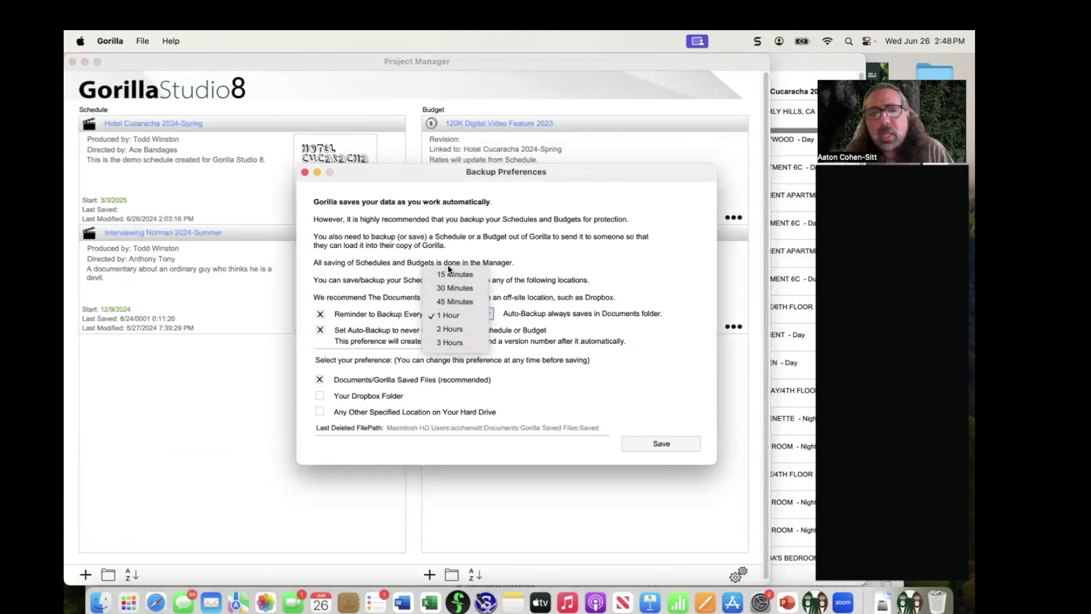
{"action": "left_click", "coordinate": [434, 316]}
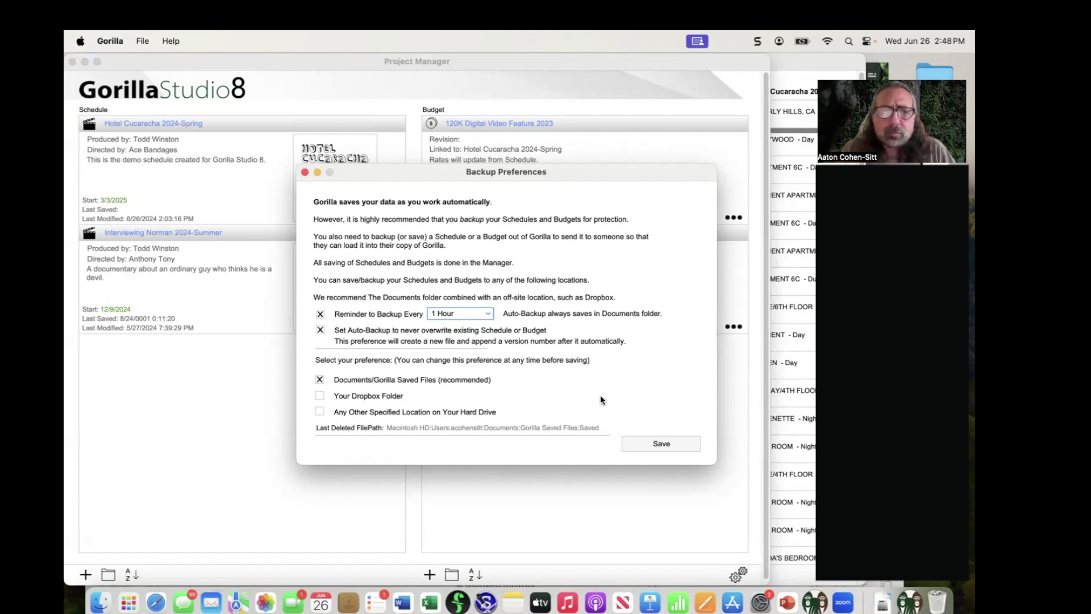
{"action": "left_click", "coordinate": [303, 172]}
Step: Hide Gorilla and view the Saved Schedules folder inside Gorilla Saved Files in Finder
{"action": "left_click", "coordinate": [109, 41]}
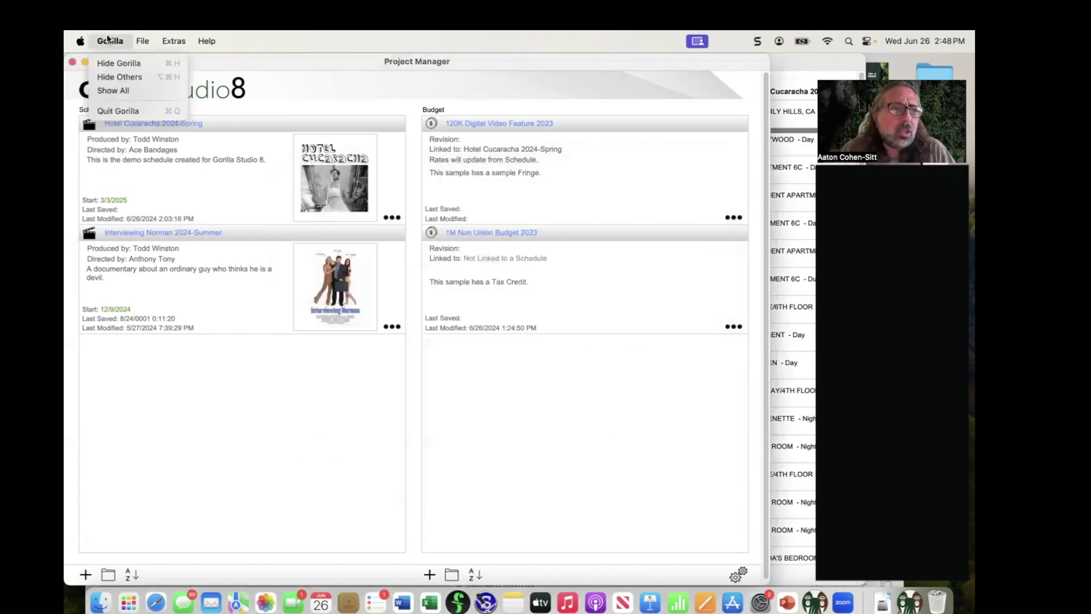
{"action": "left_click", "coordinate": [128, 62]}
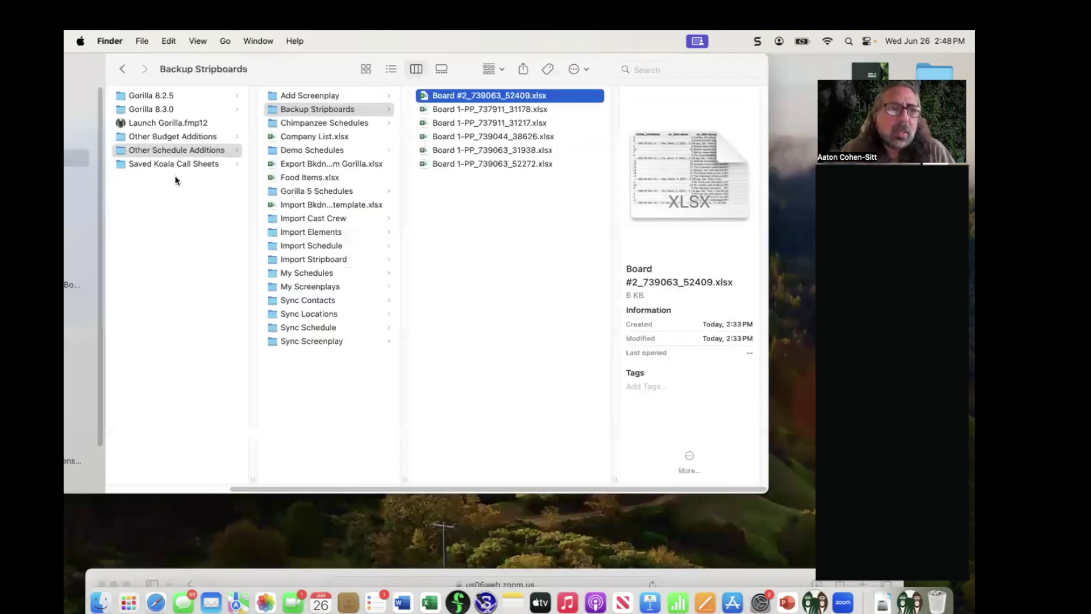
{"action": "scroll", "coordinate": [358, 487], "scroll_direction": "left", "scroll_amount": 3}
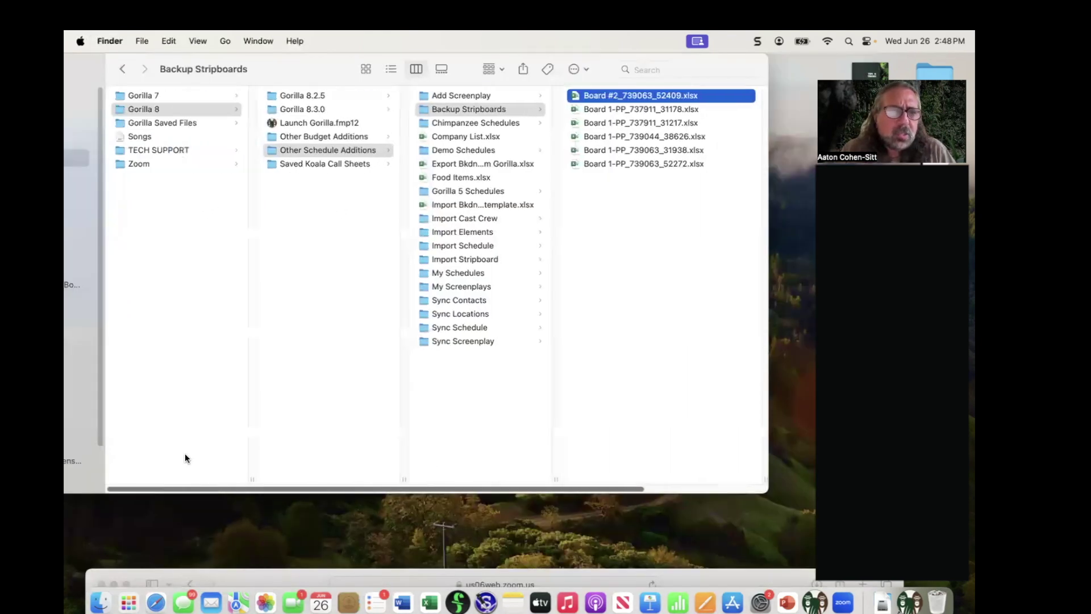
{"action": "left_click", "coordinate": [148, 123]}
{"action": "left_click", "coordinate": [149, 124]}
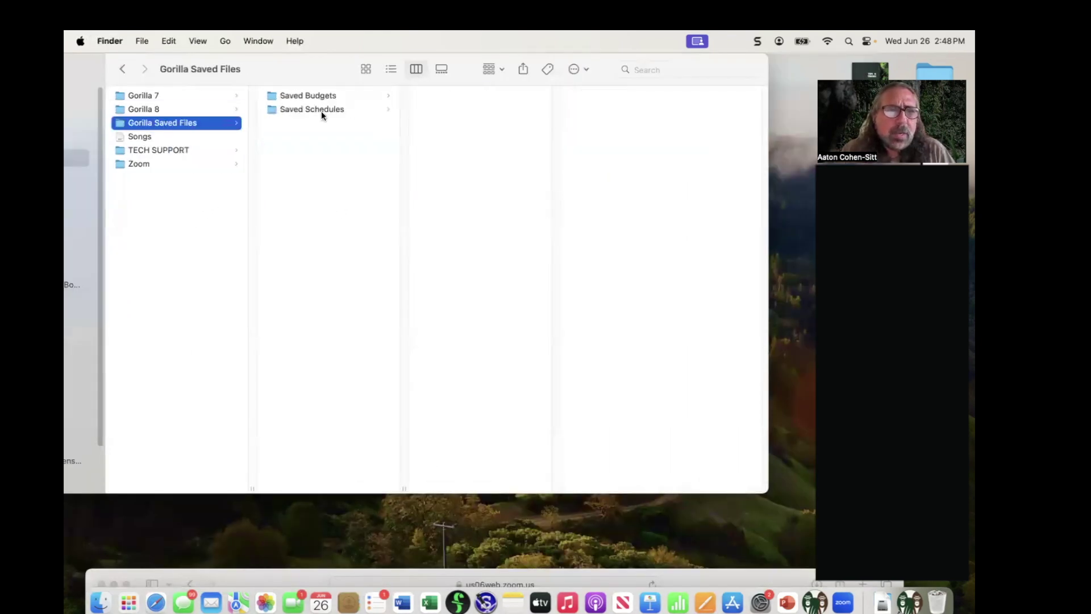
{"action": "left_click", "coordinate": [328, 110]}
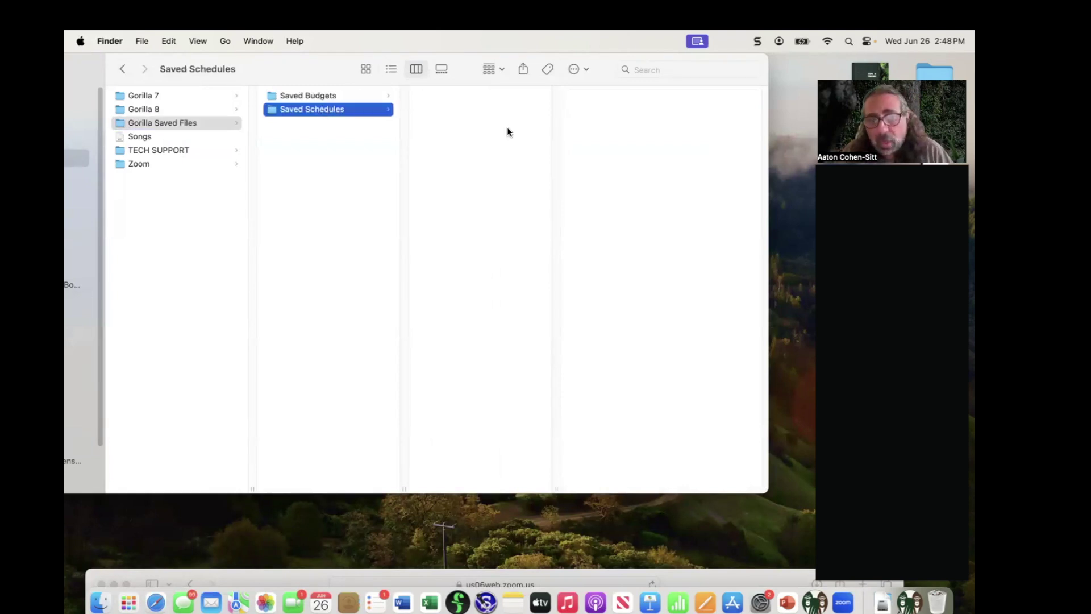
Step: Return to Gorilla and save the Hotel Cucaracha 2024-Spring schedule to the Documents location under its existing name
{"action": "key", "text": "super+Tab"}
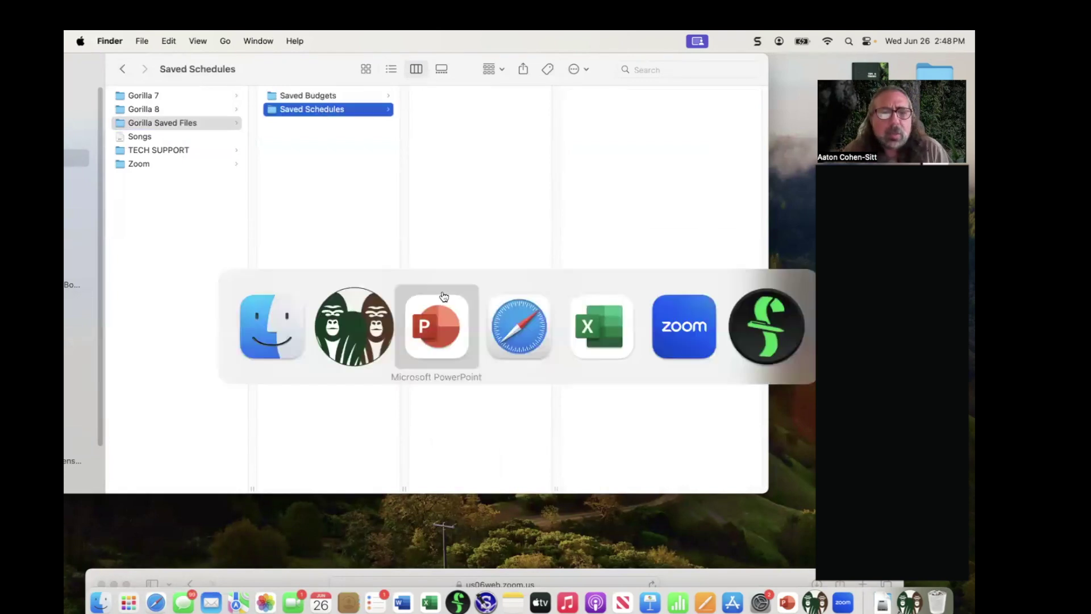
{"action": "left_click", "coordinate": [365, 331]}
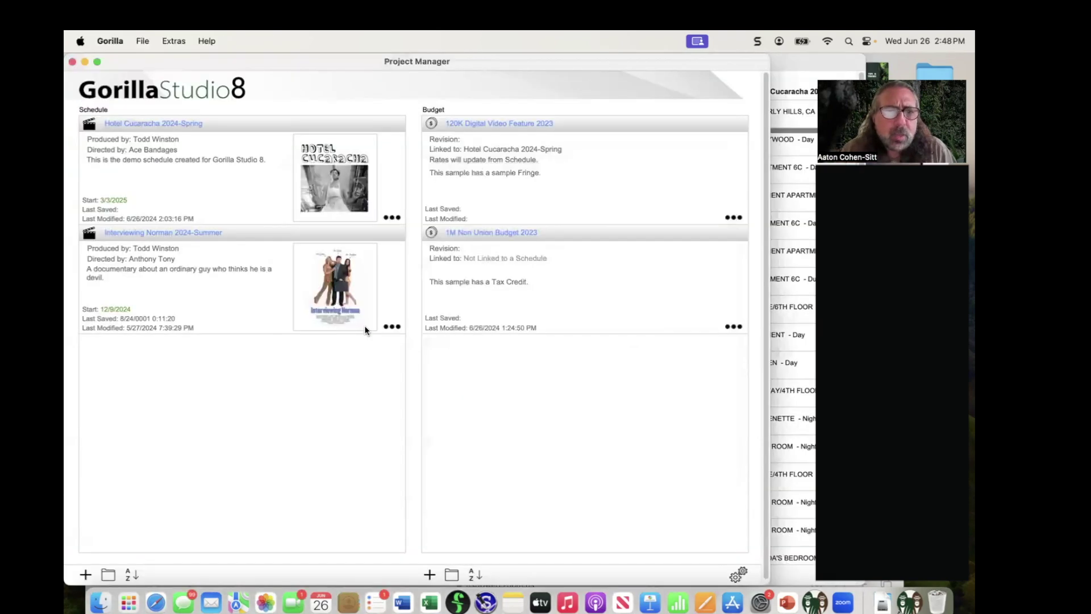
{"action": "left_click", "coordinate": [392, 218]}
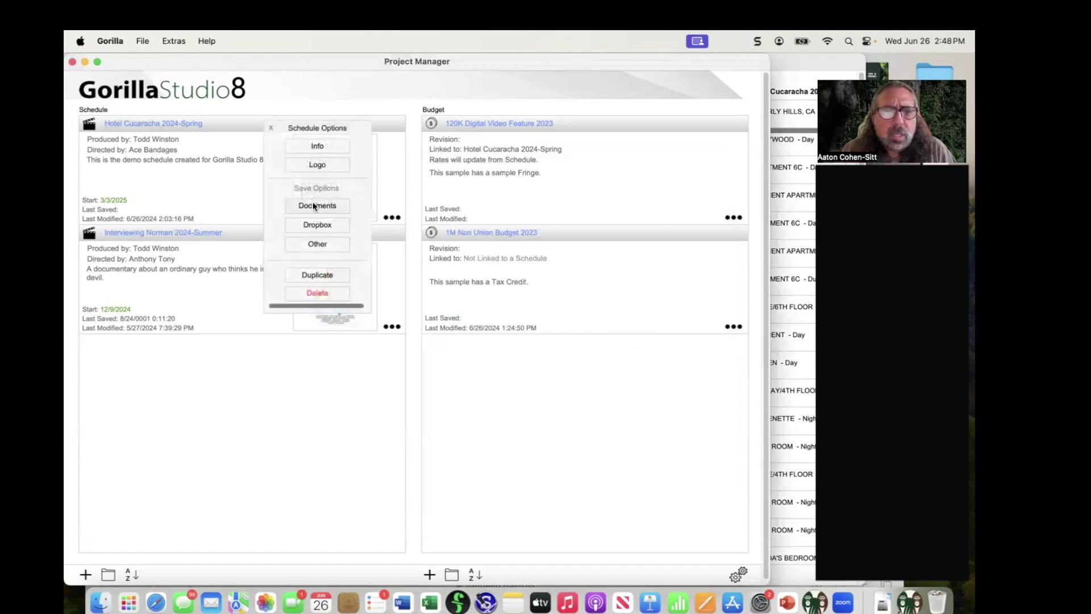
{"action": "left_click", "coordinate": [312, 204]}
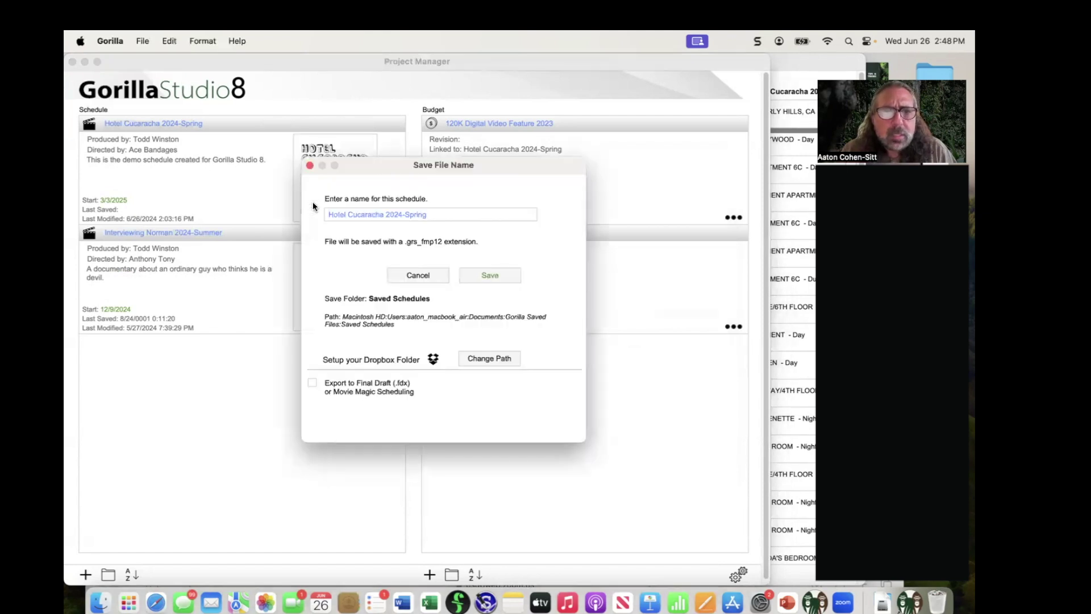
{"action": "left_click", "coordinate": [490, 275]}
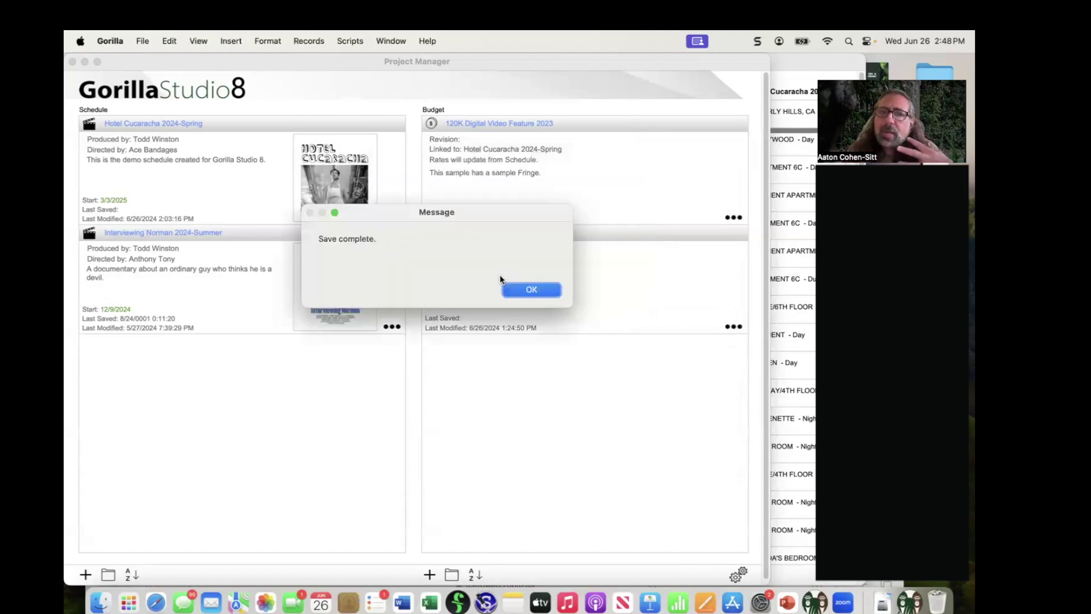
{"action": "left_click", "coordinate": [537, 292]}
Step: Hide Gorilla and inspect the saved file Hotel Cucaracha 2024-Spring_grs.fmp12 in Finder, widening its column to show the full name
{"action": "left_click", "coordinate": [139, 41]}
{"action": "mouse_move", "coordinate": [109, 41]}
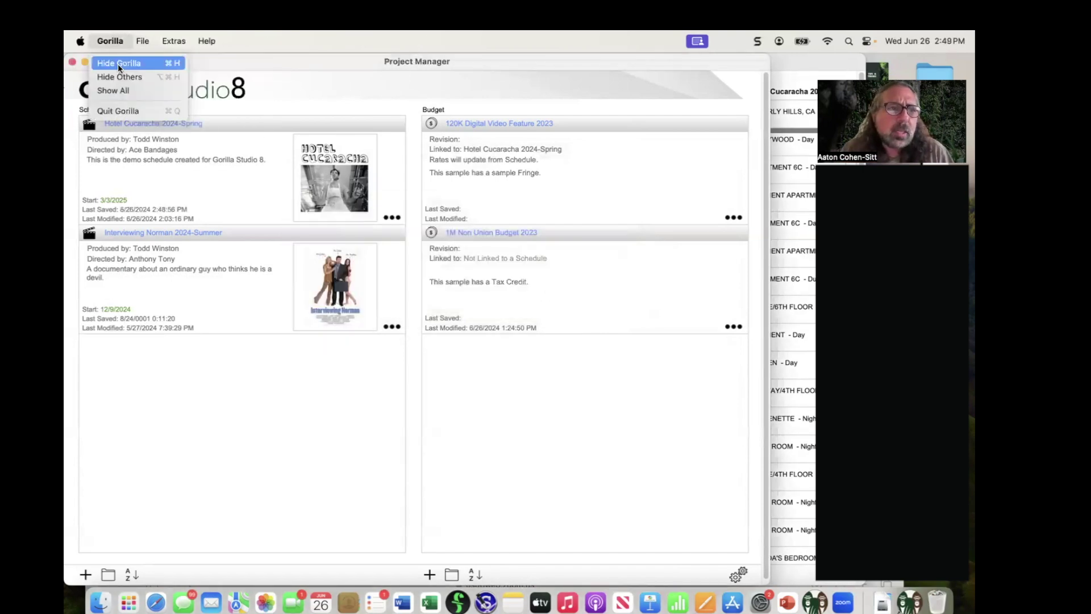
{"action": "left_click", "coordinate": [118, 64]}
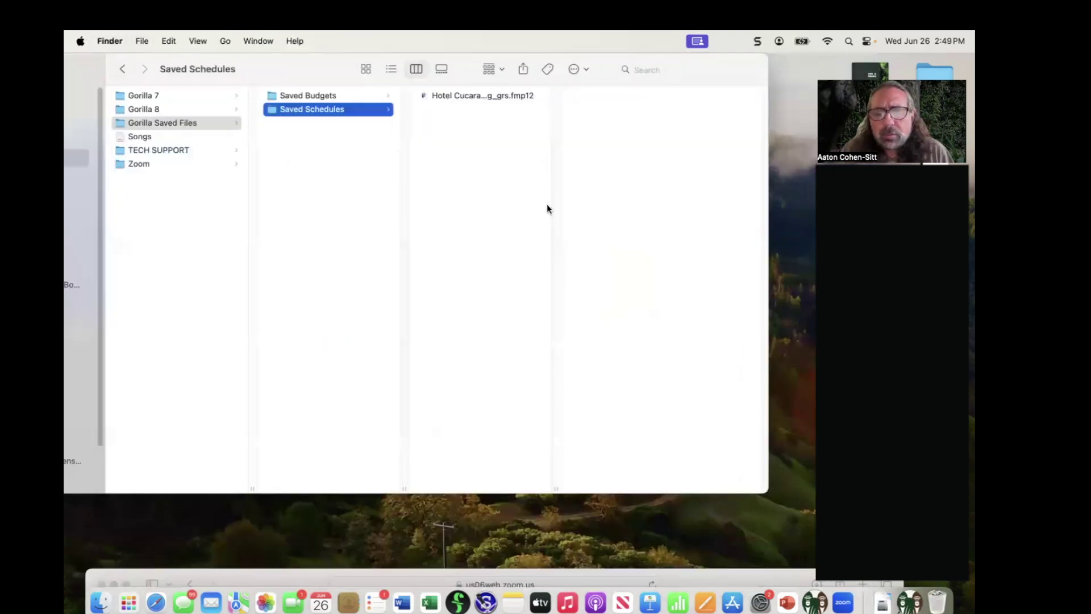
{"action": "left_click_drag", "start_coordinate": [556, 489], "coordinate": [617, 480]}
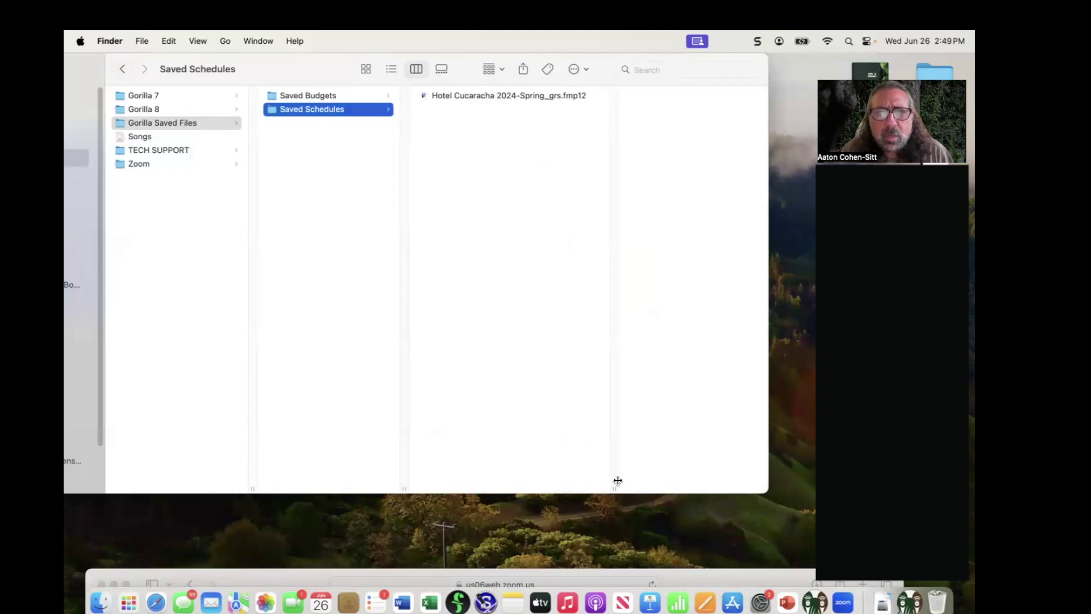
{"action": "left_click", "coordinate": [439, 97]}
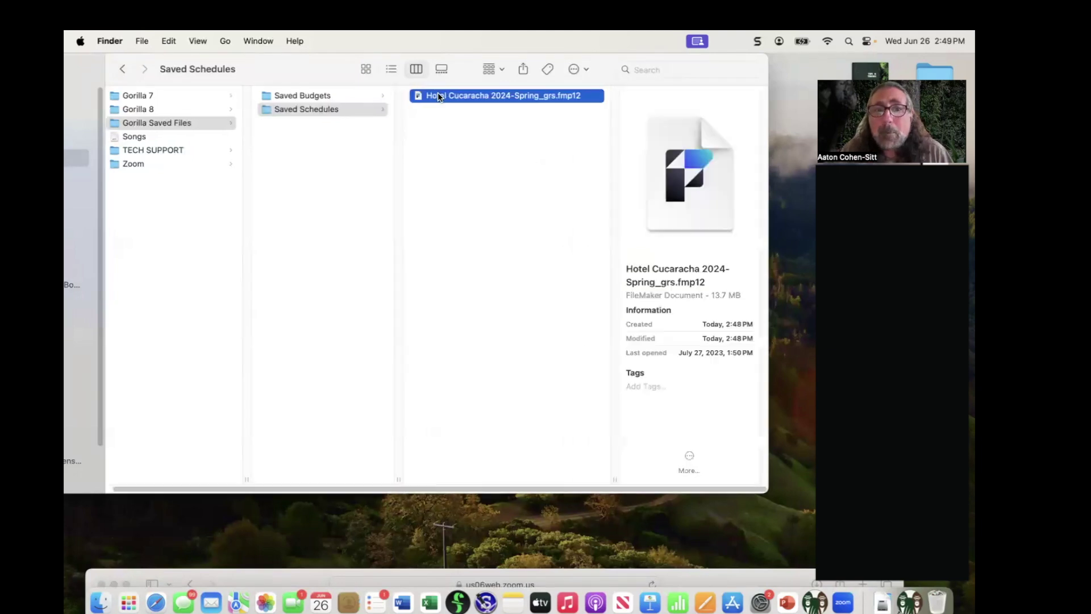
{"action": "left_click_drag", "start_coordinate": [327, 63], "coordinate": [378, 86]}
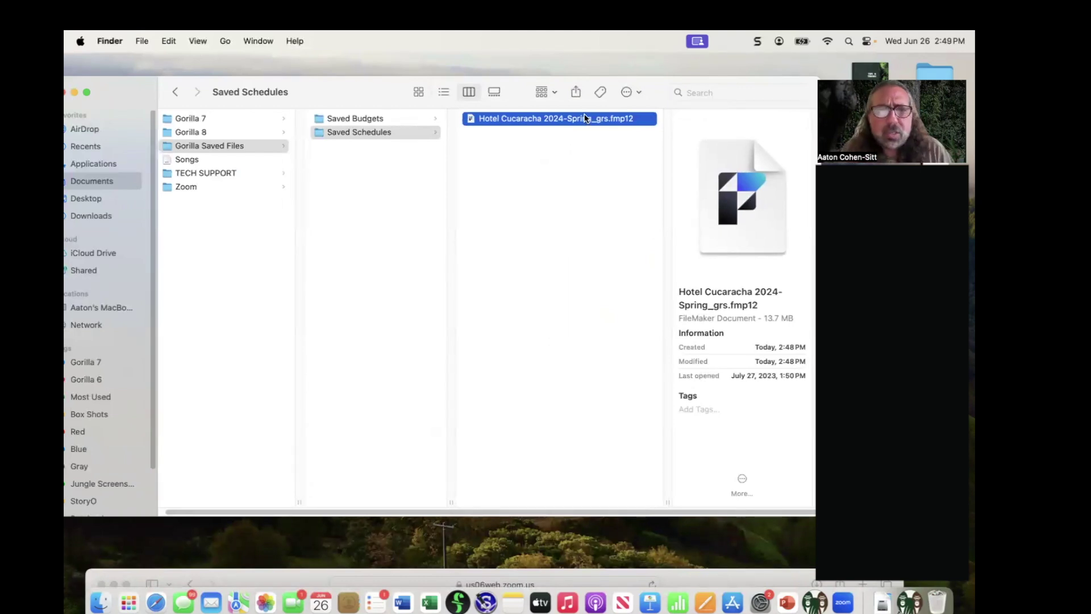
Step: Switch back to Gorilla, open the Hotel Cucaracha 2024-Spring schedule, and display scene 2's breakdown sheet
{"action": "key", "text": "super+Tab"}
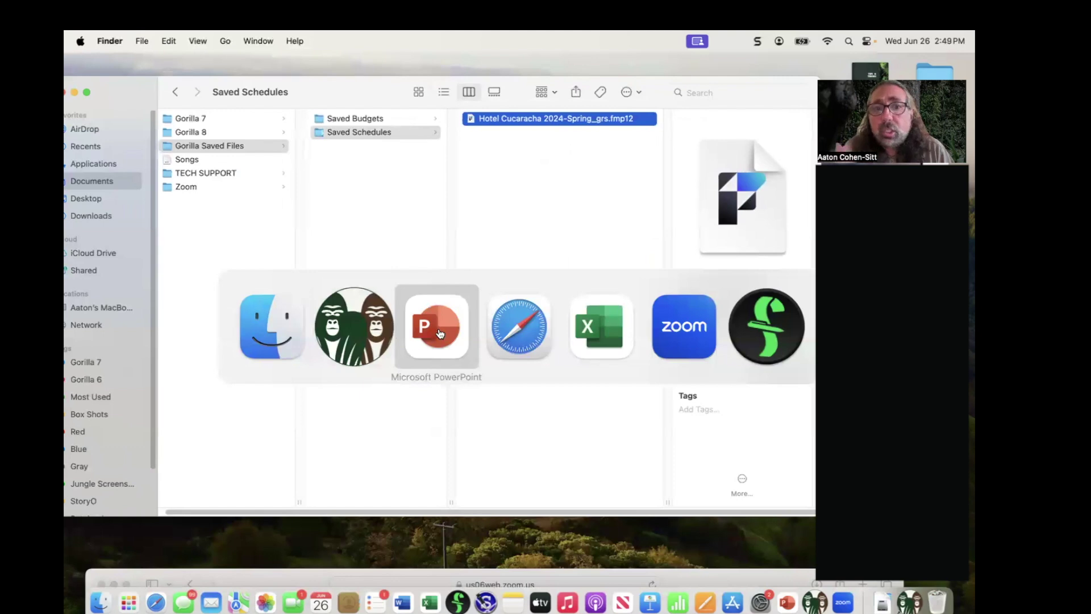
{"action": "left_click", "coordinate": [356, 340]}
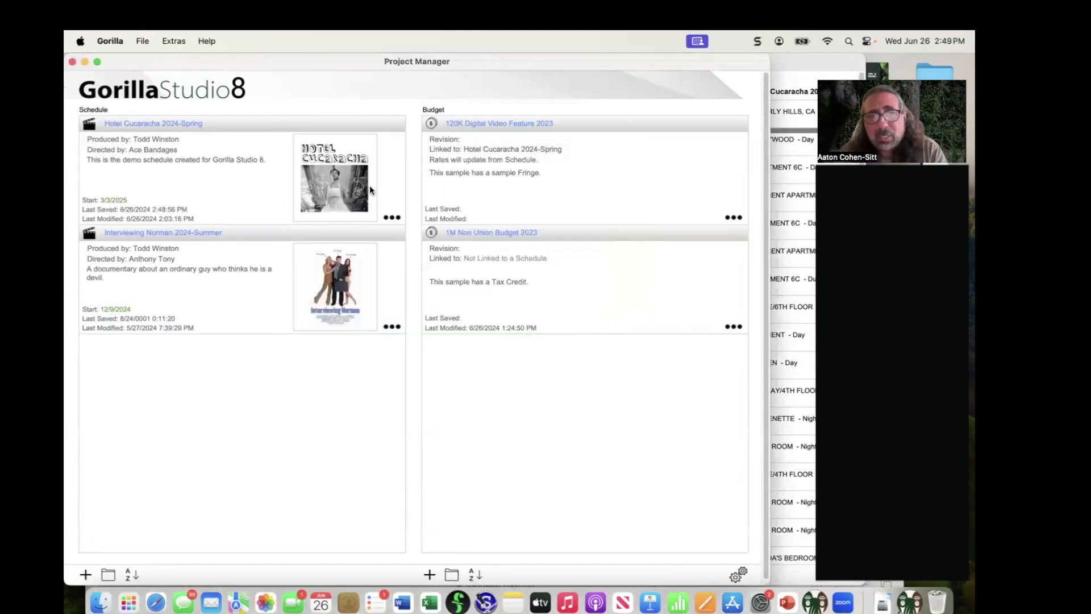
{"action": "left_click", "coordinate": [162, 124]}
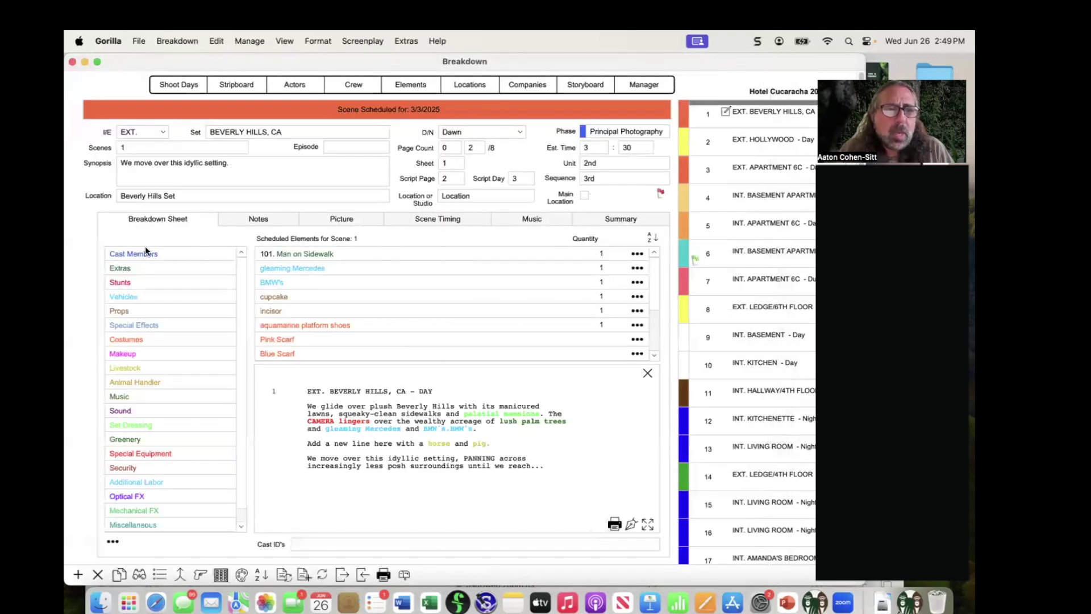
{"action": "left_click", "coordinate": [749, 165]}
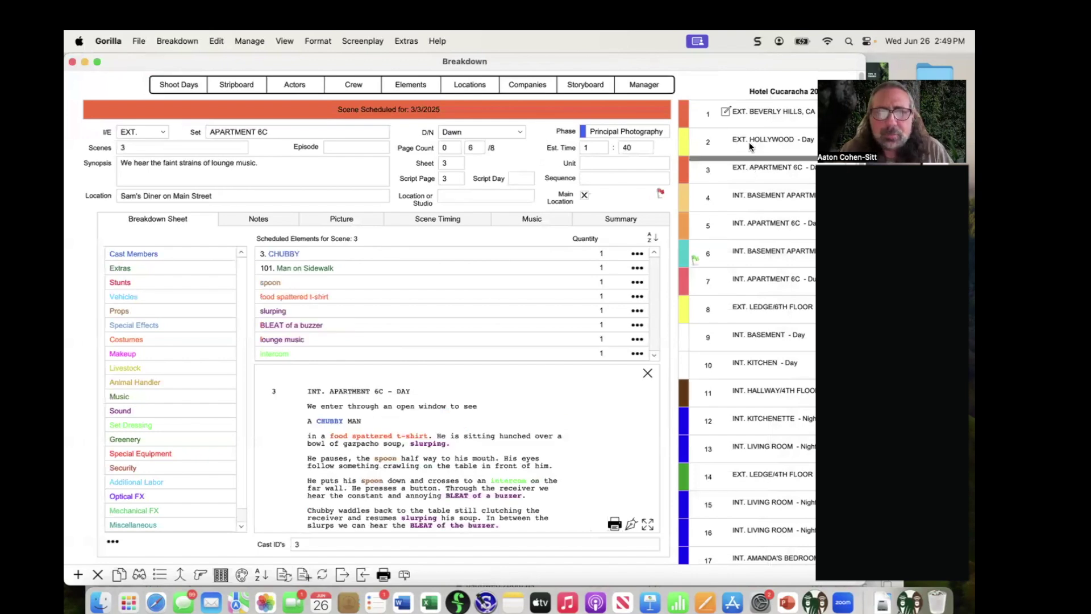
{"action": "left_click", "coordinate": [749, 142]}
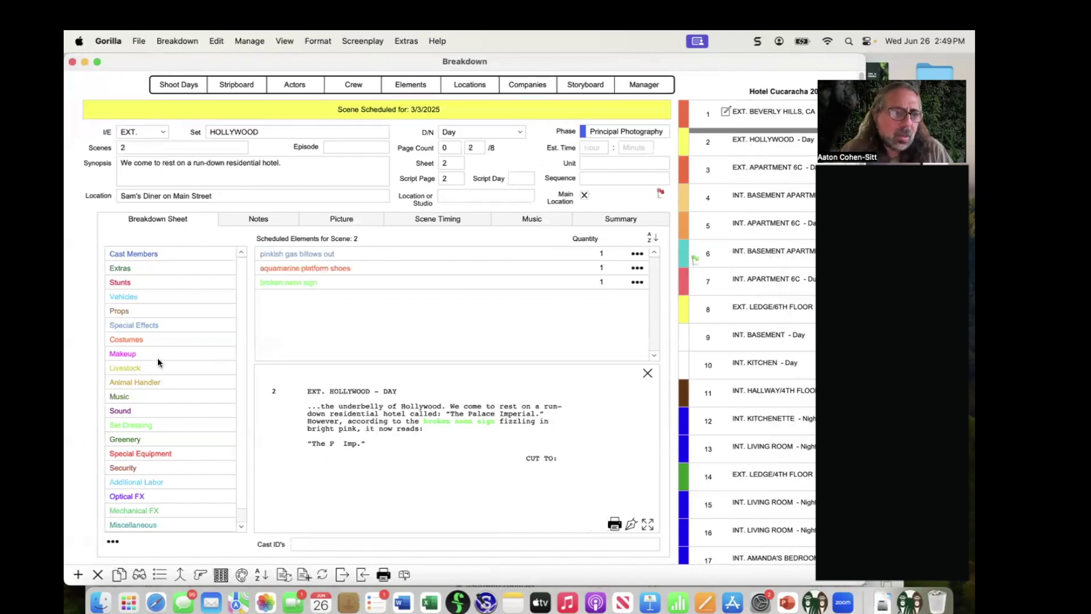
Step: Add a new Makeup element named "clown makeup" to scene 2's breakdown sheet and close the element list
{"action": "double_click", "coordinate": [130, 352]}
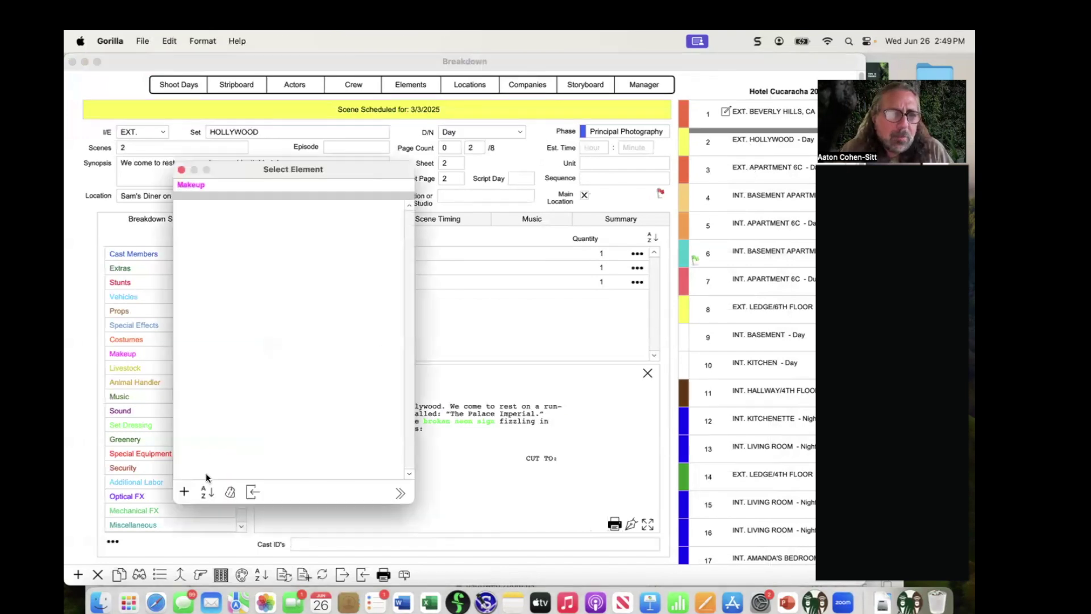
{"action": "left_click", "coordinate": [184, 492]}
{"action": "type", "text": "clown mak"}
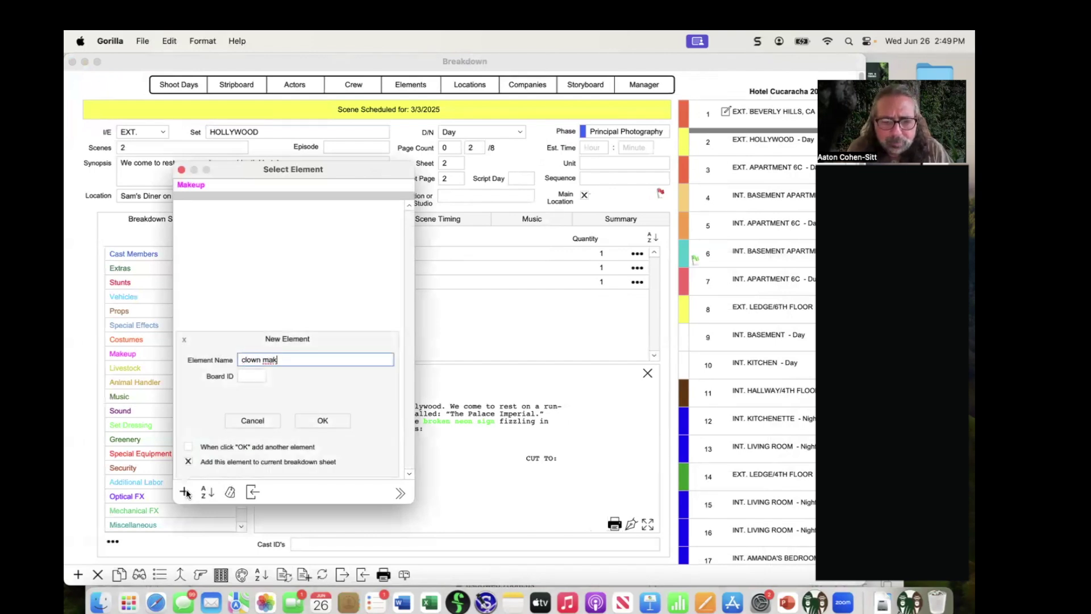
{"action": "type", "text": "eup"}
{"action": "left_click", "coordinate": [323, 421]}
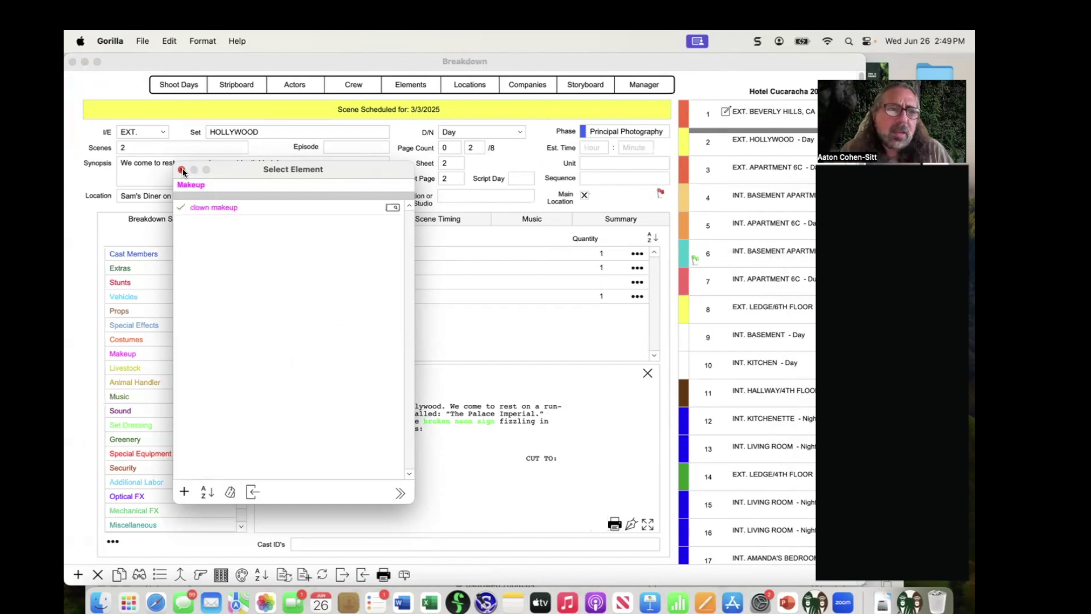
{"action": "left_click", "coordinate": [182, 170]}
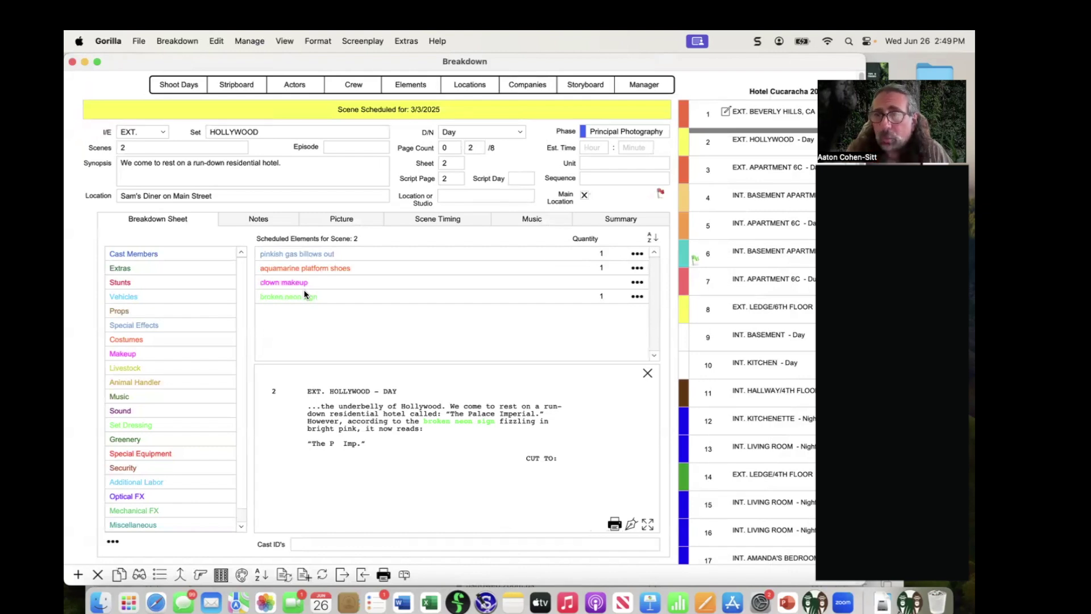
Step: Check the saved schedule file in Finder, return to Gorilla's Project Manager, and view the Hotel Cucaracha schedule's save options
{"action": "key", "text": "super+h"}
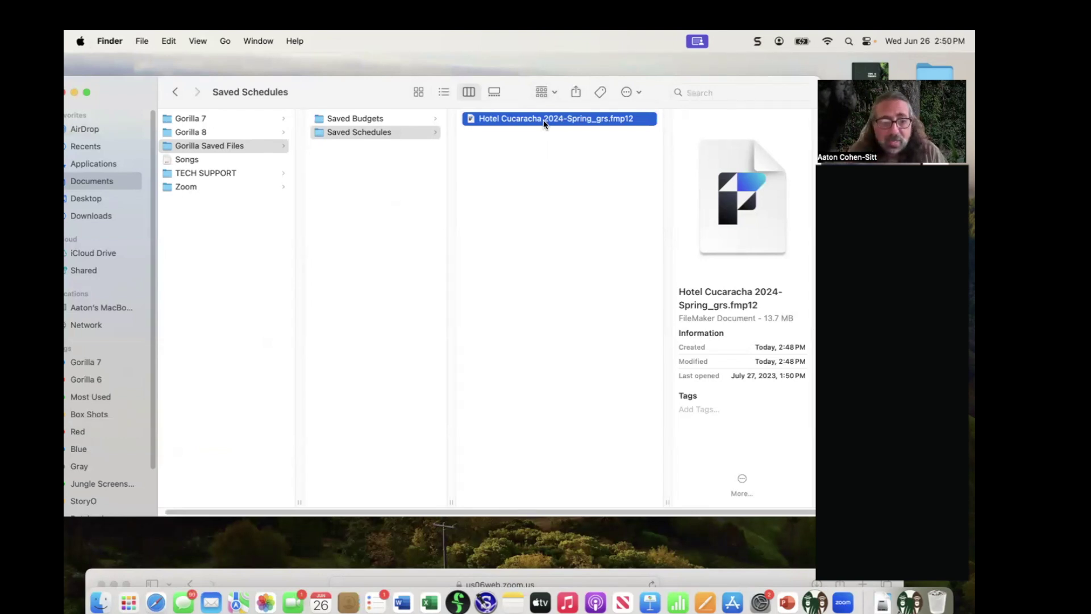
{"action": "key", "text": "super+Tab"}
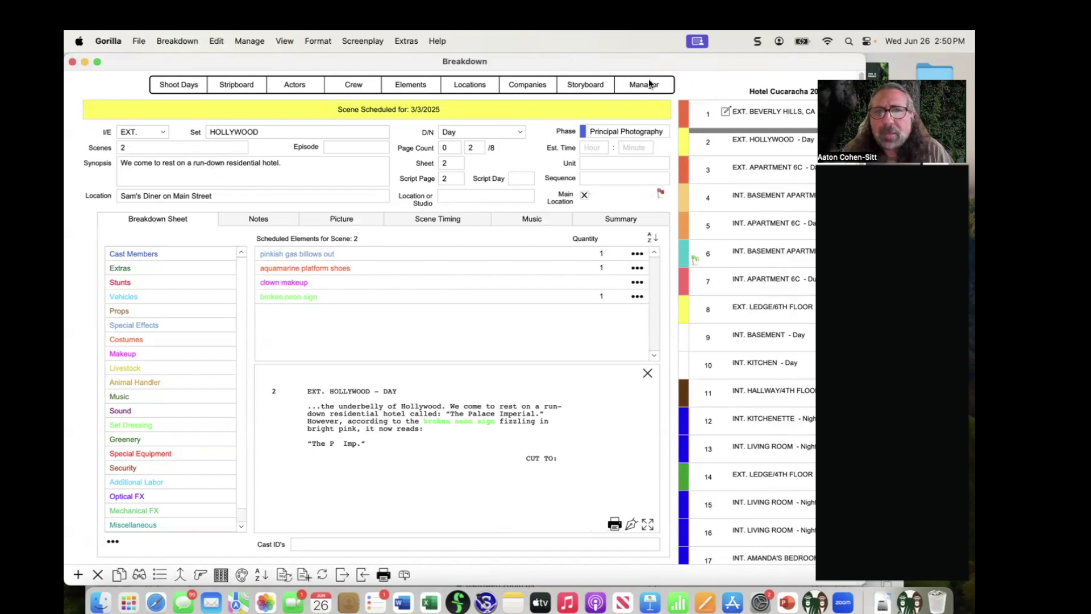
{"action": "left_click", "coordinate": [649, 83]}
{"action": "left_click", "coordinate": [392, 217]}
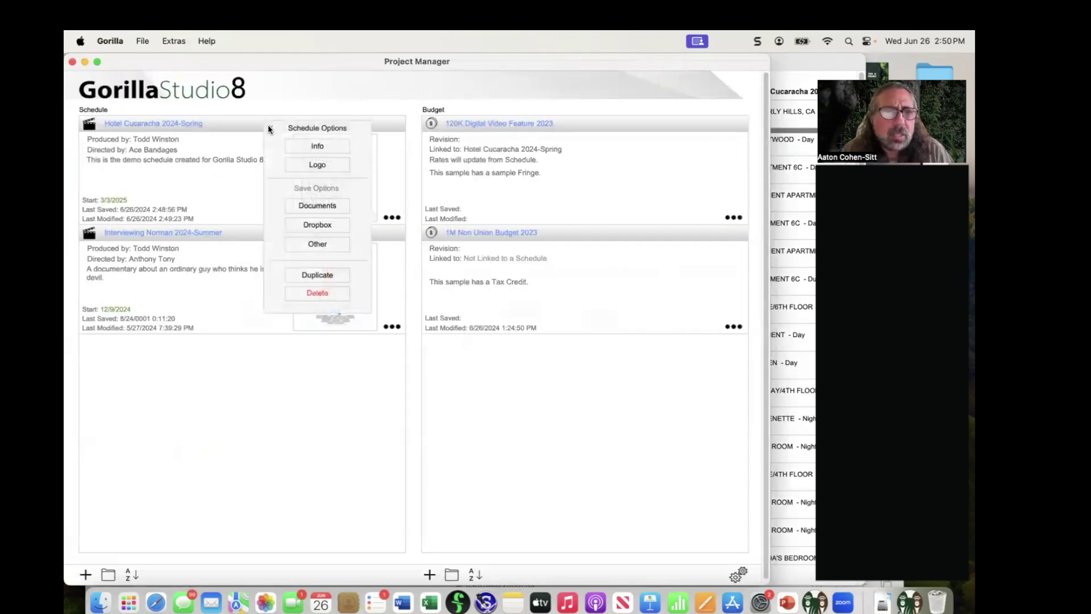
{"action": "left_click", "coordinate": [270, 129]}
Step: Rename the Hotel Cucaracha 2024-Spring schedule as "Hotel Cucaracha 2024-Spring - A" in its schedule info and close the info window
{"action": "left_click", "coordinate": [393, 217]}
{"action": "left_click", "coordinate": [319, 147]}
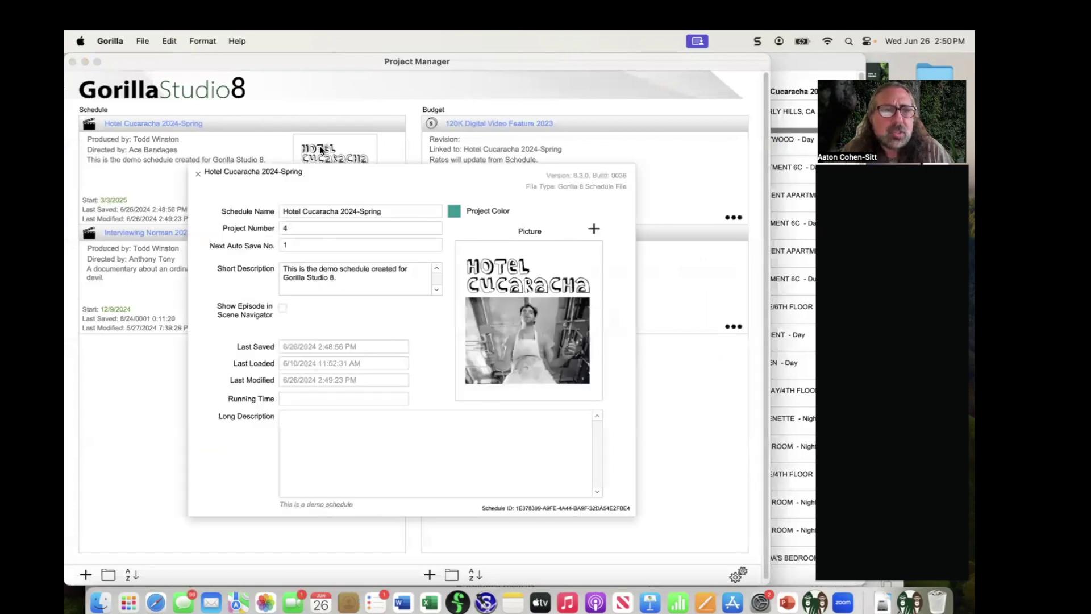
{"action": "left_click", "coordinate": [390, 210]}
{"action": "type", "text": "- "}
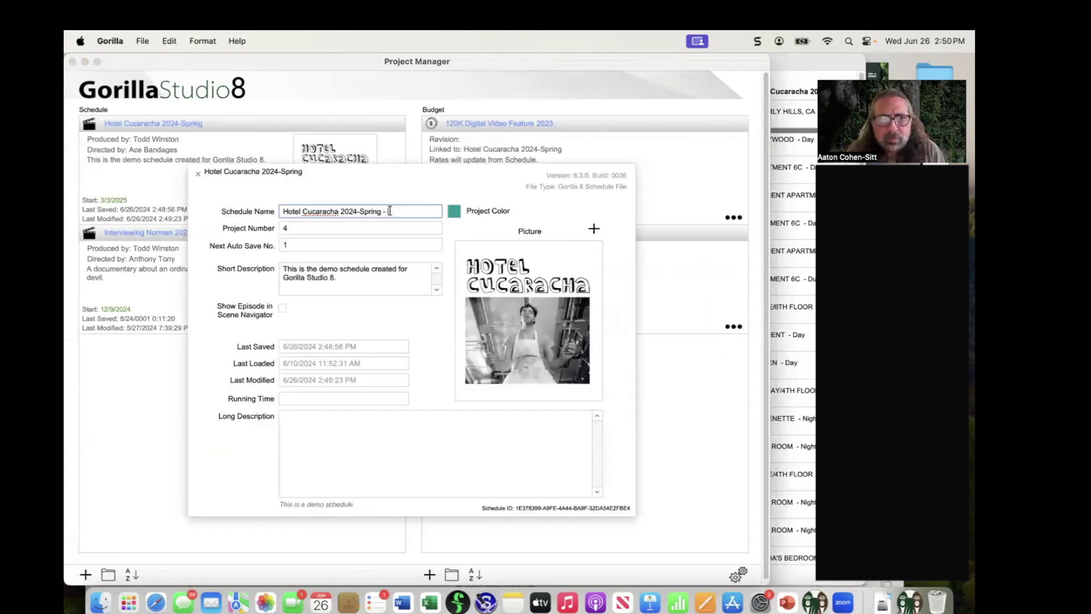
{"action": "type", "text": "A"}
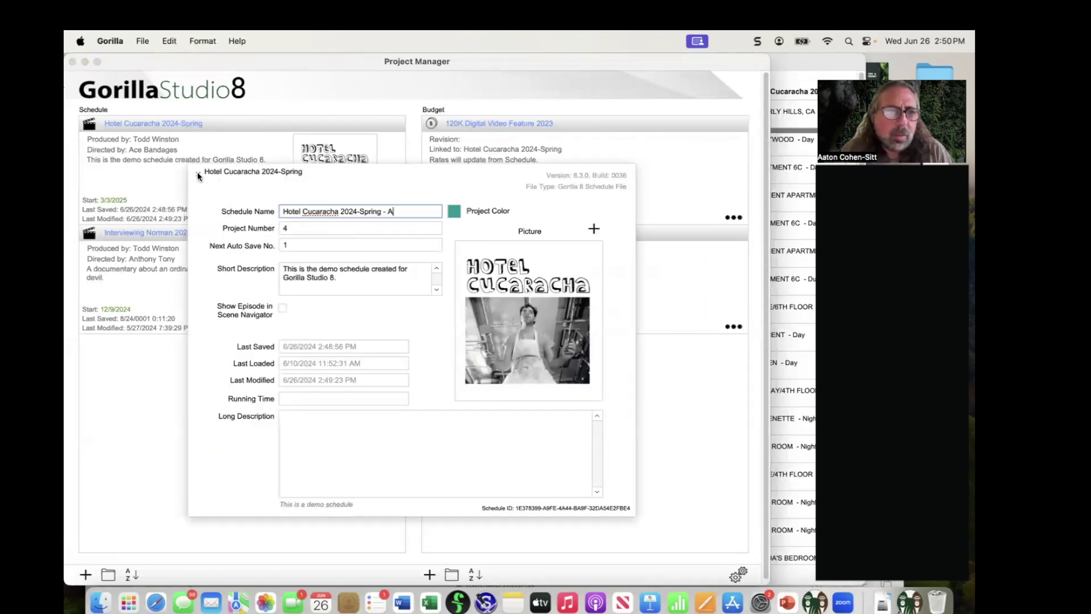
{"action": "left_click", "coordinate": [197, 174]}
Step: Save the renamed schedule to the Documents location as Hotel Cucaracha 2024-Spring - A and dismiss the message
{"action": "left_click", "coordinate": [391, 218]}
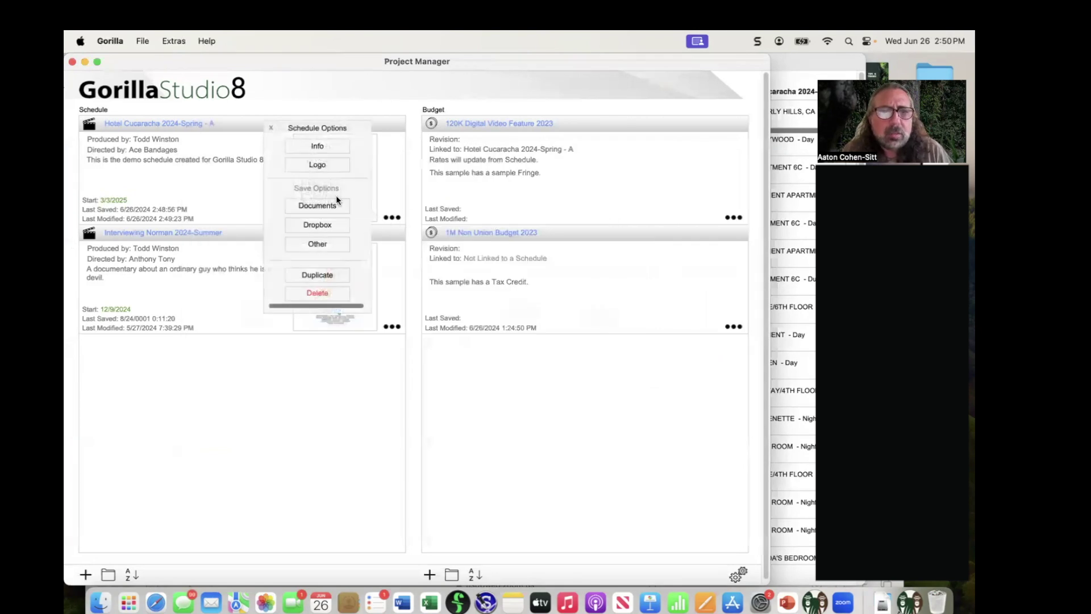
{"action": "left_click", "coordinate": [333, 202]}
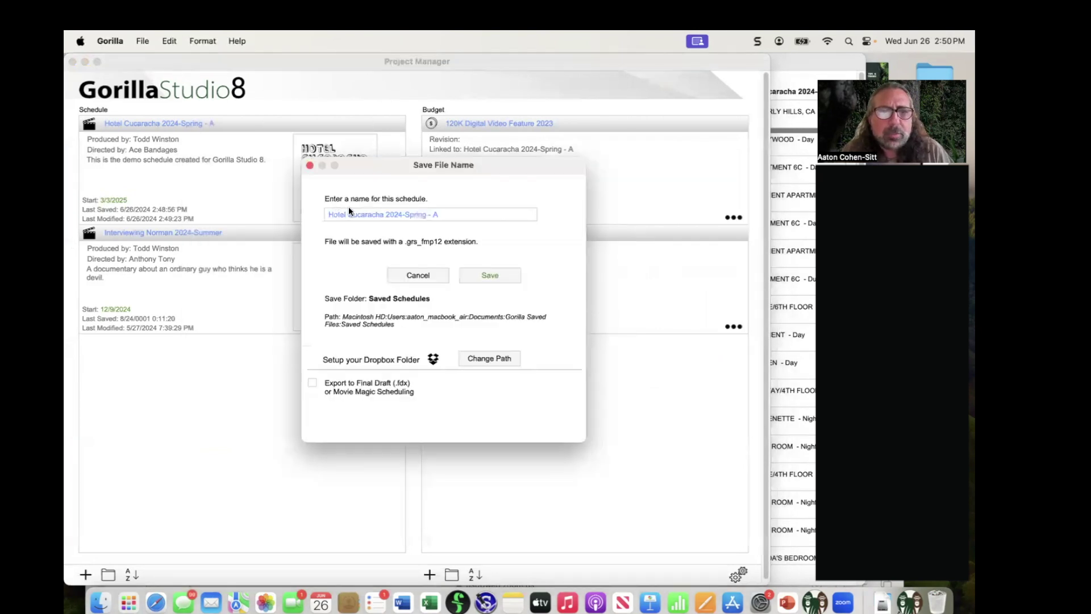
{"action": "left_click", "coordinate": [491, 276]}
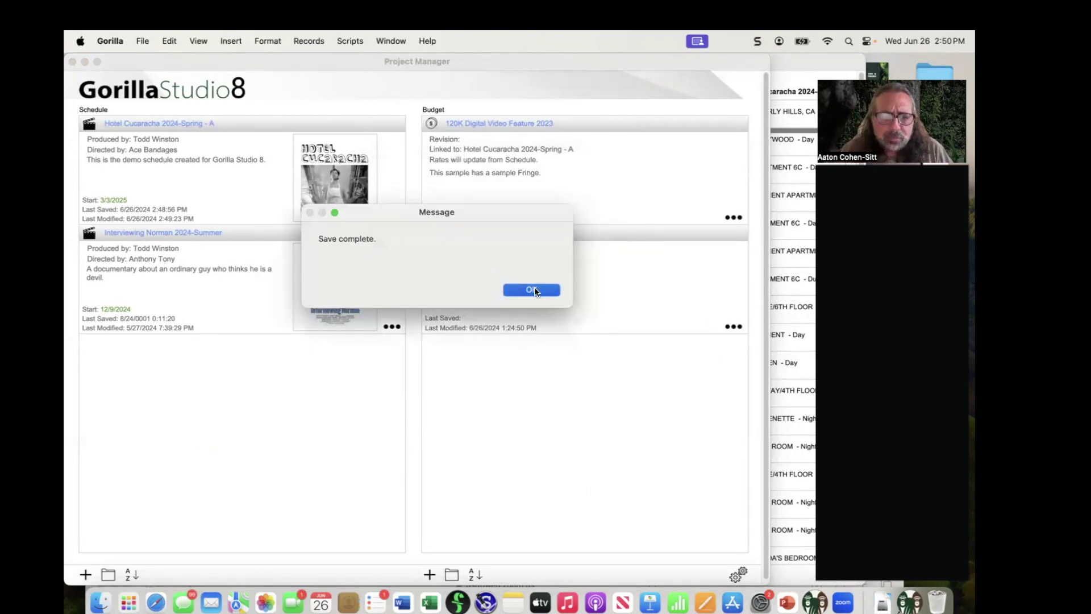
{"action": "left_click", "coordinate": [533, 289]}
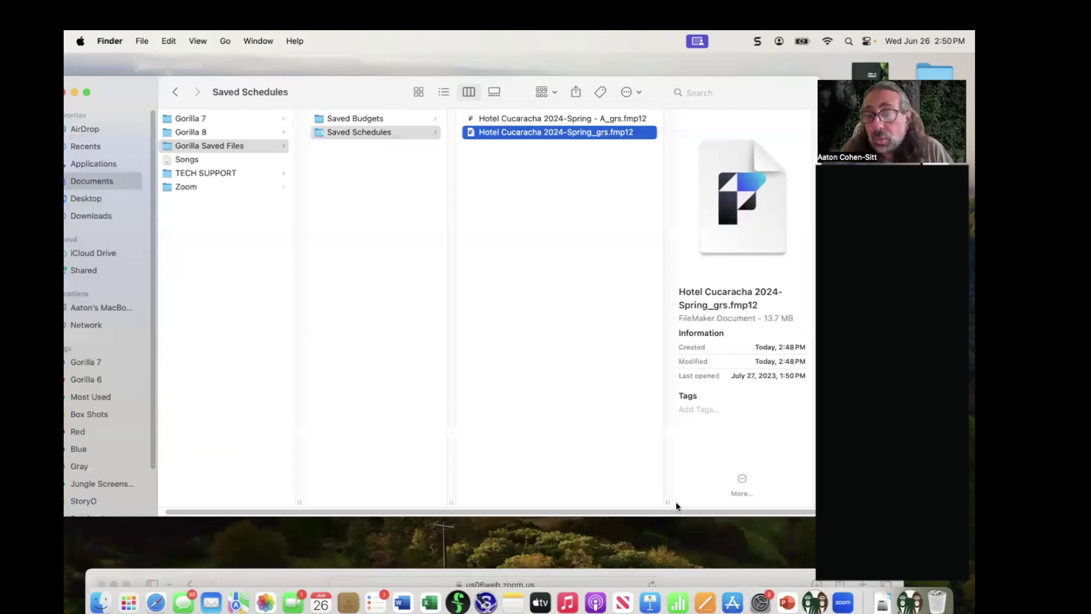
Step: Inspect the new Hotel Cucaracha 2024-Spring - A_grs.fmp12 file in Finder's widened column, and view the schedule's save options back in Gorilla
{"action": "left_click_drag", "start_coordinate": [666, 502], "coordinate": [705, 501]}
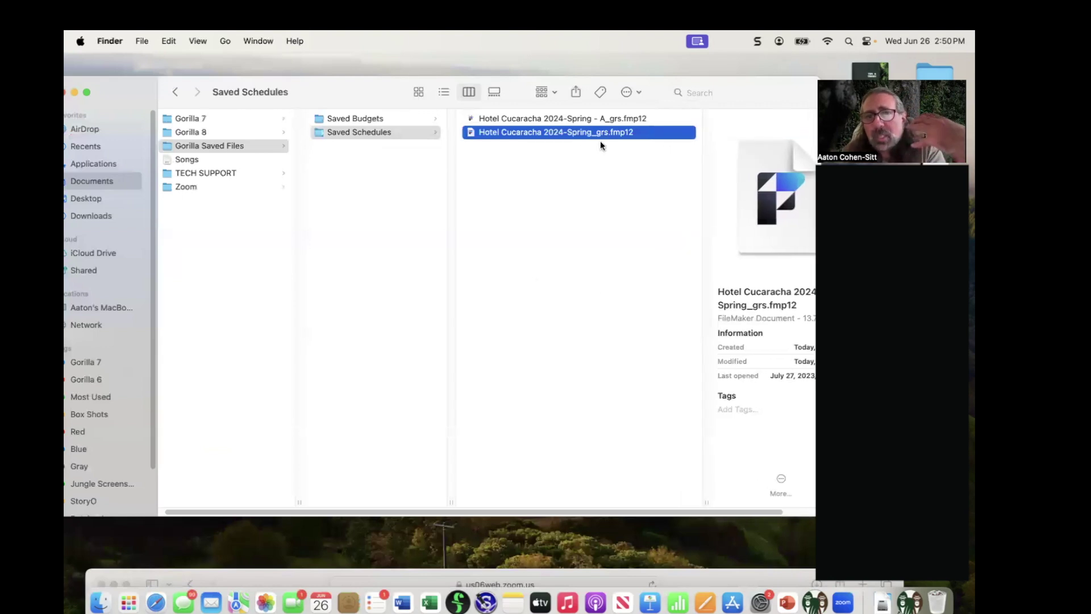
{"action": "left_click", "coordinate": [560, 116]}
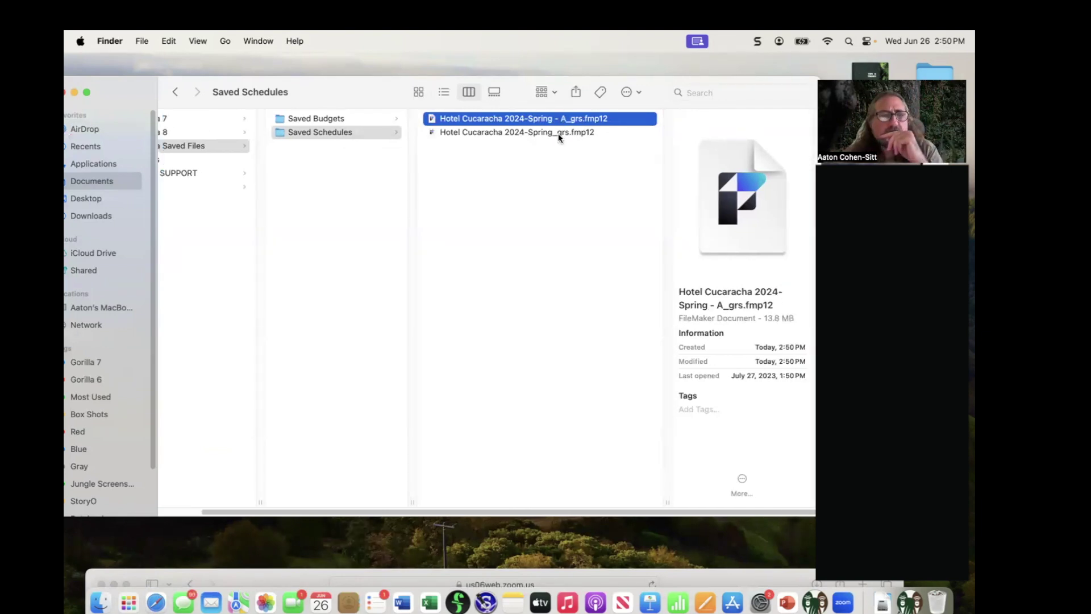
{"action": "key", "text": "super+Tab"}
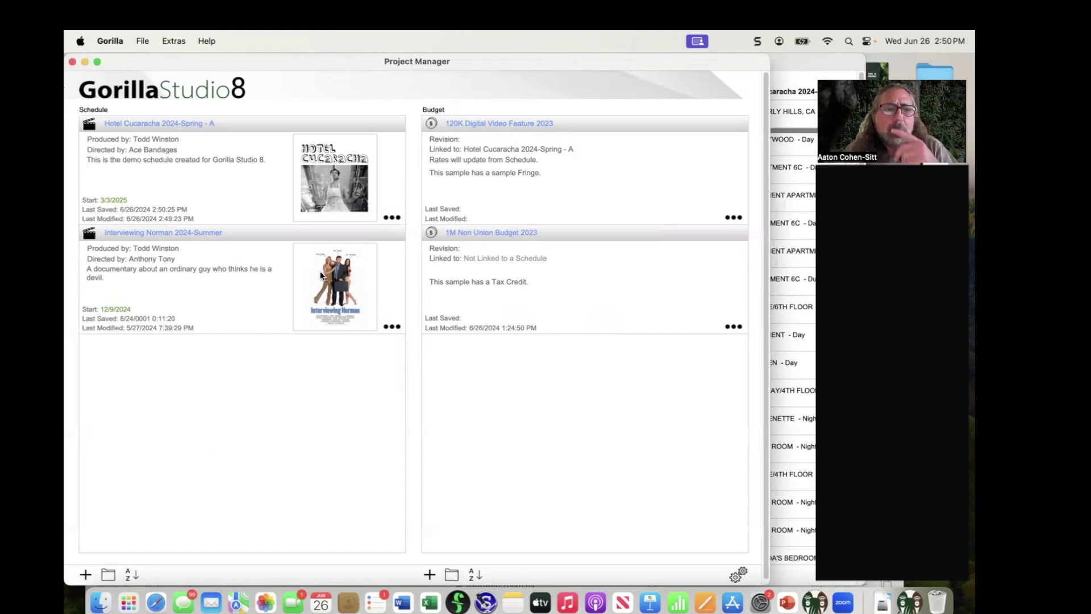
{"action": "left_click", "coordinate": [393, 217]}
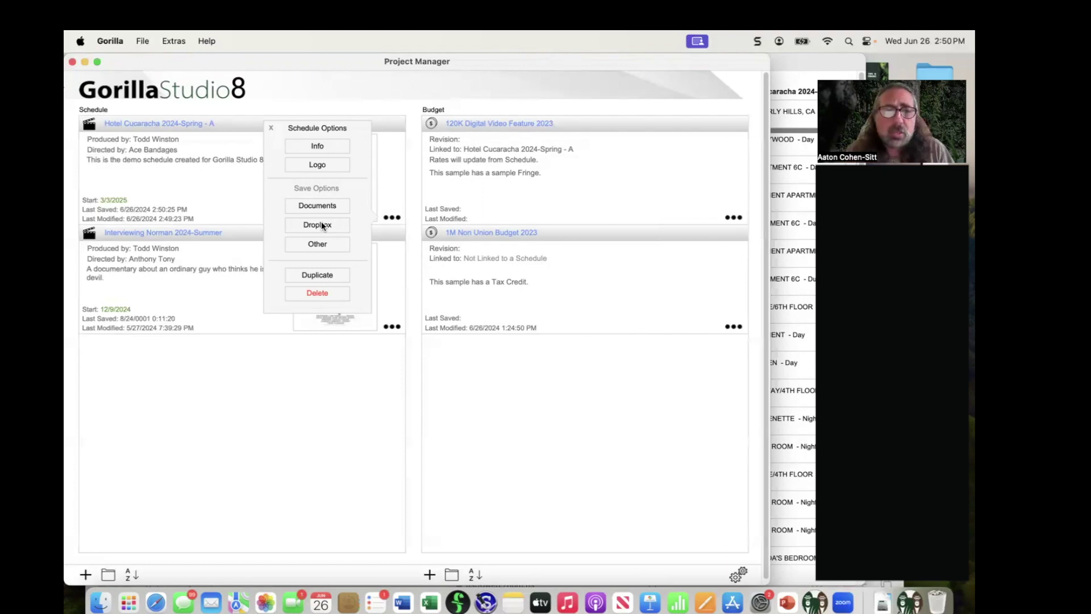
{"action": "left_click", "coordinate": [271, 128]}
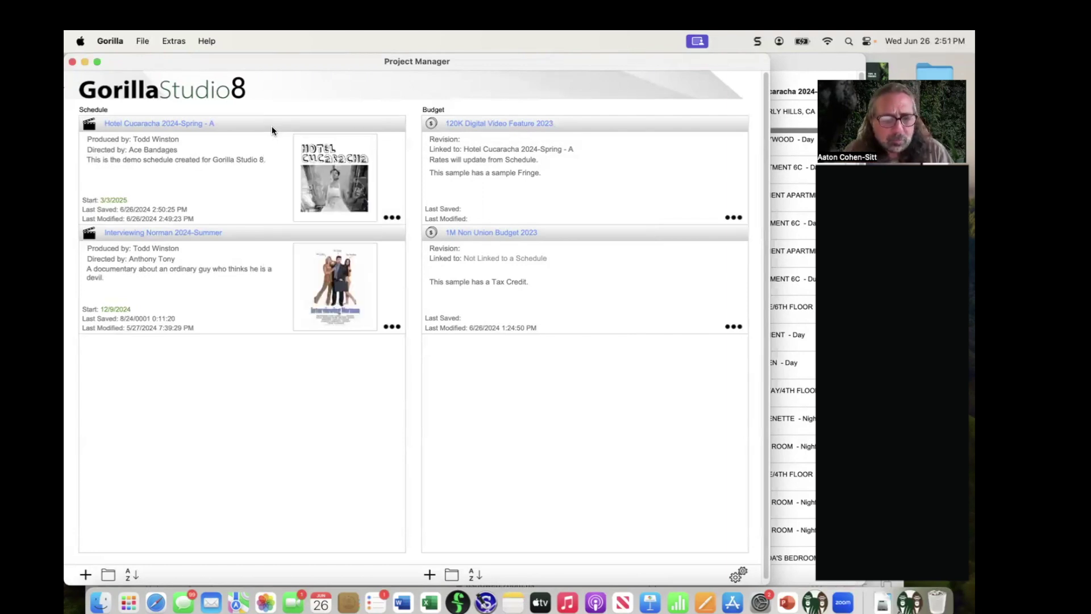
Step: Switch to the PowerPoint slide show, advance to tip #25 on linking a budget to a schedule, and return to Gorilla
{"action": "key", "text": "super+Tab"}
{"action": "left_click", "coordinate": [437, 332]}
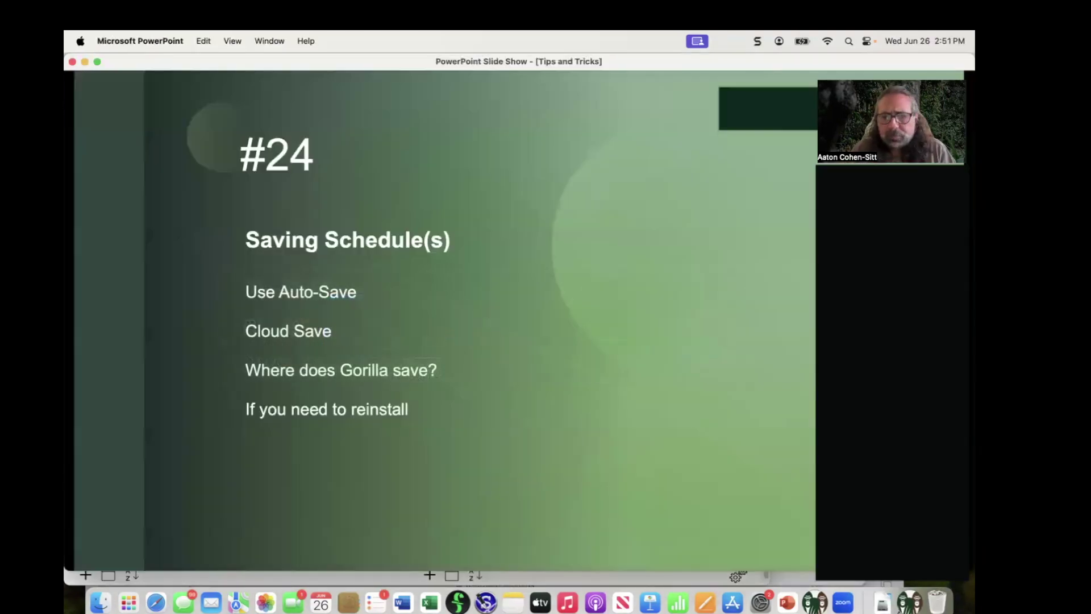
{"action": "key", "text": "Right"}
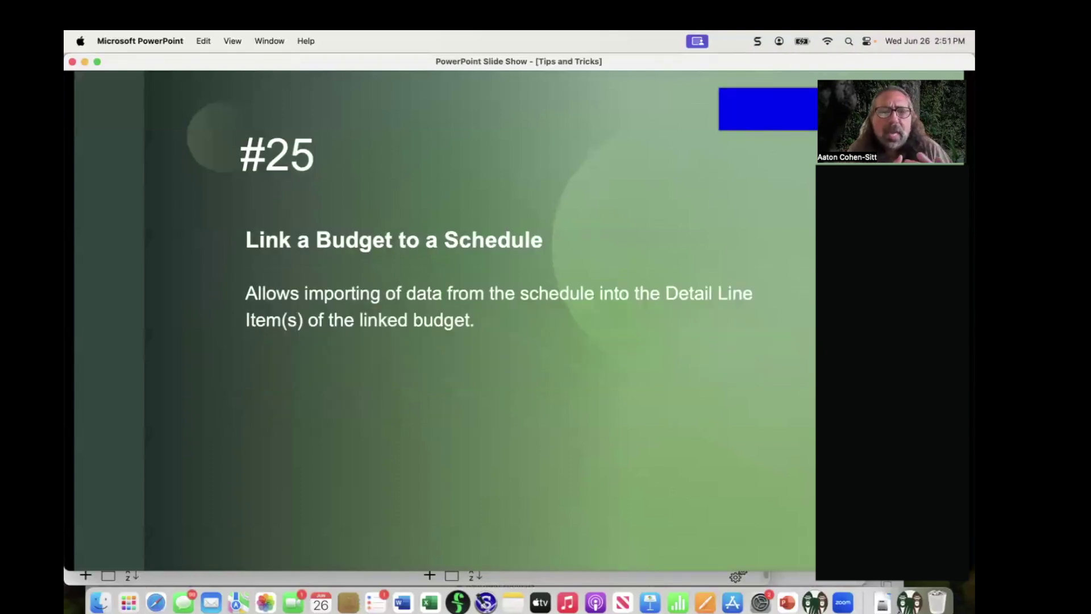
{"action": "key", "text": "super+Tab"}
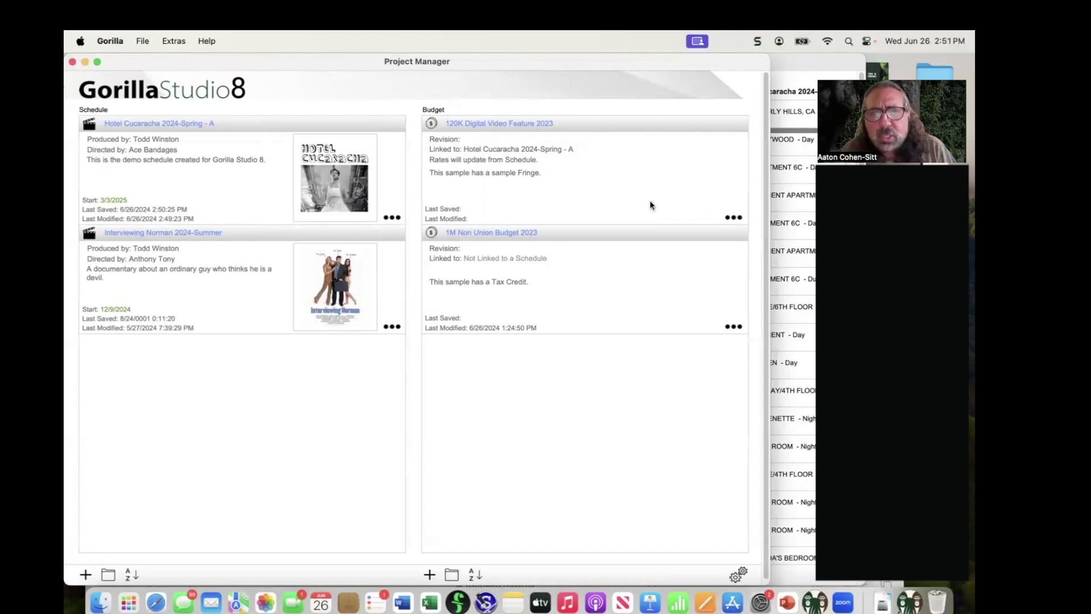
Step: Unlink the 120K Digital Video Feature 2023 budget and link it again to the Hotel Cucaracha 2024-Spring - A schedule
{"action": "left_click", "coordinate": [735, 218]}
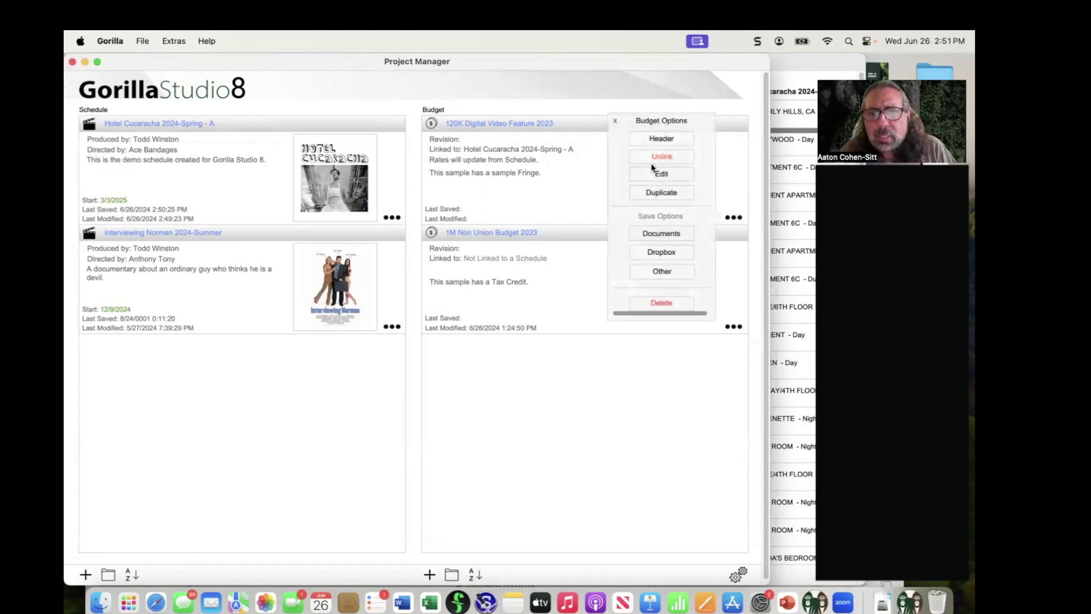
{"action": "left_click", "coordinate": [652, 157]}
{"action": "left_click", "coordinate": [733, 217]}
{"action": "left_click", "coordinate": [675, 156]}
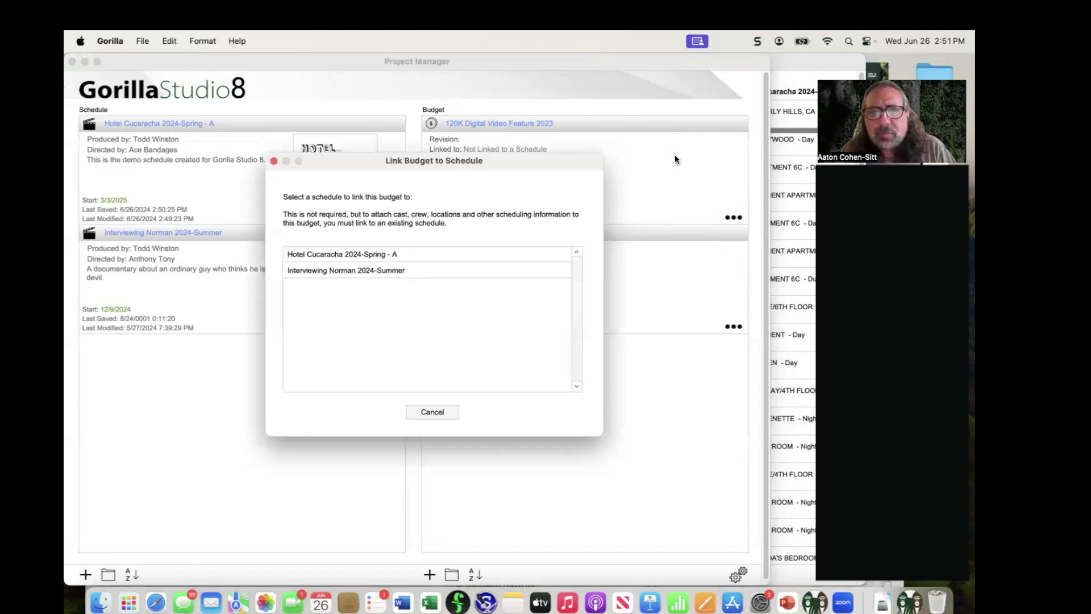
{"action": "left_click", "coordinate": [367, 257]}
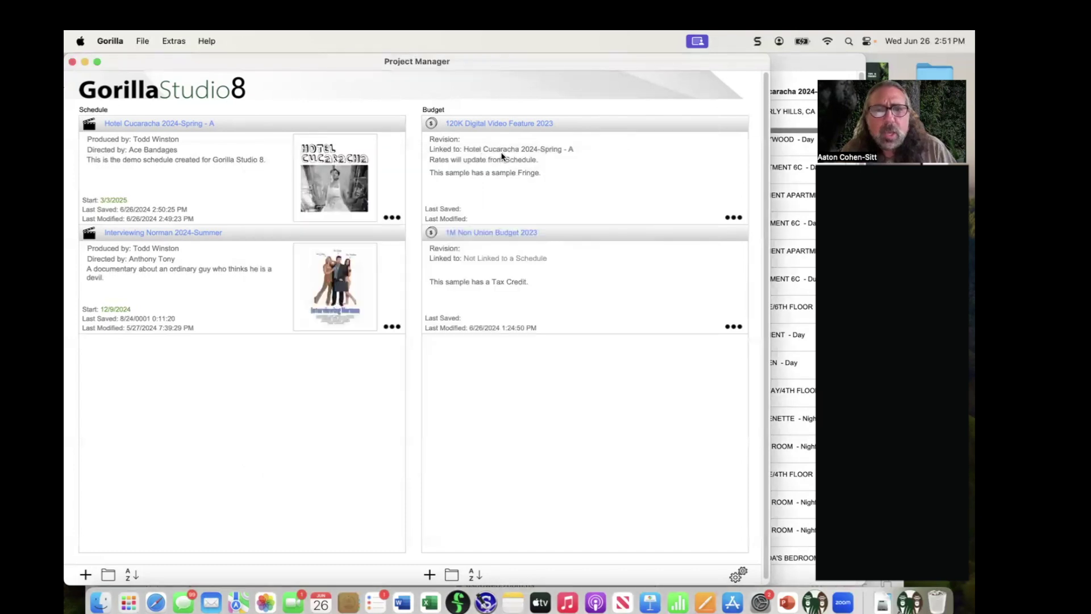
Step: Open the 120K Digital Video Feature 2023 budget and display the Director of Photography details within the Camera Department account
{"action": "left_click", "coordinate": [491, 124]}
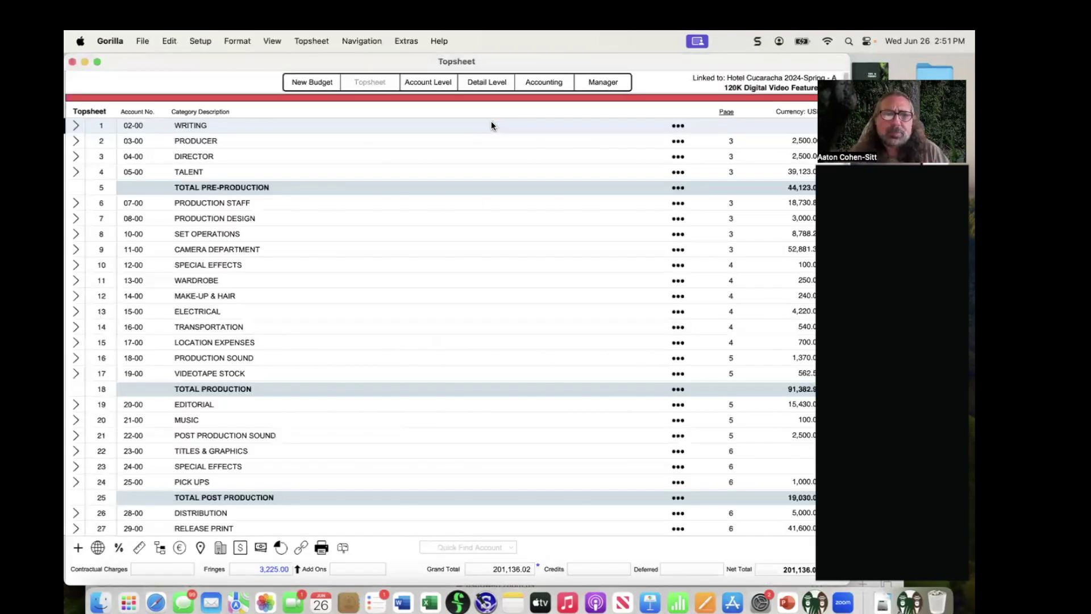
{"action": "left_click", "coordinate": [75, 251]}
{"action": "left_click", "coordinate": [76, 251]}
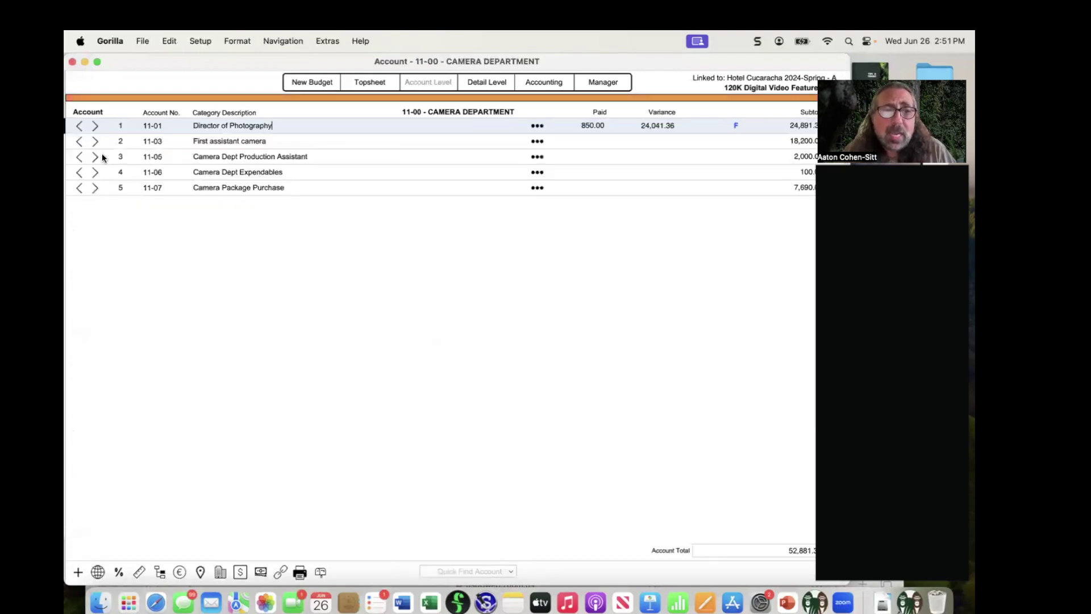
{"action": "left_click", "coordinate": [95, 127]}
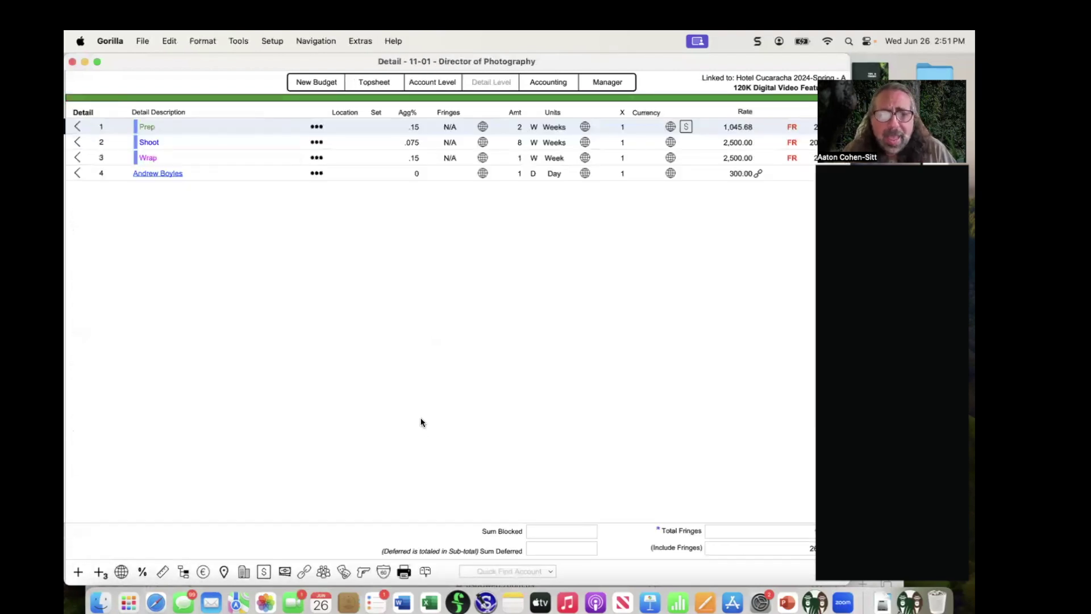
Step: Import the makeup artist from the linked schedule's crew list into one detail line of the Director of Photography account
{"action": "left_click", "coordinate": [323, 572]}
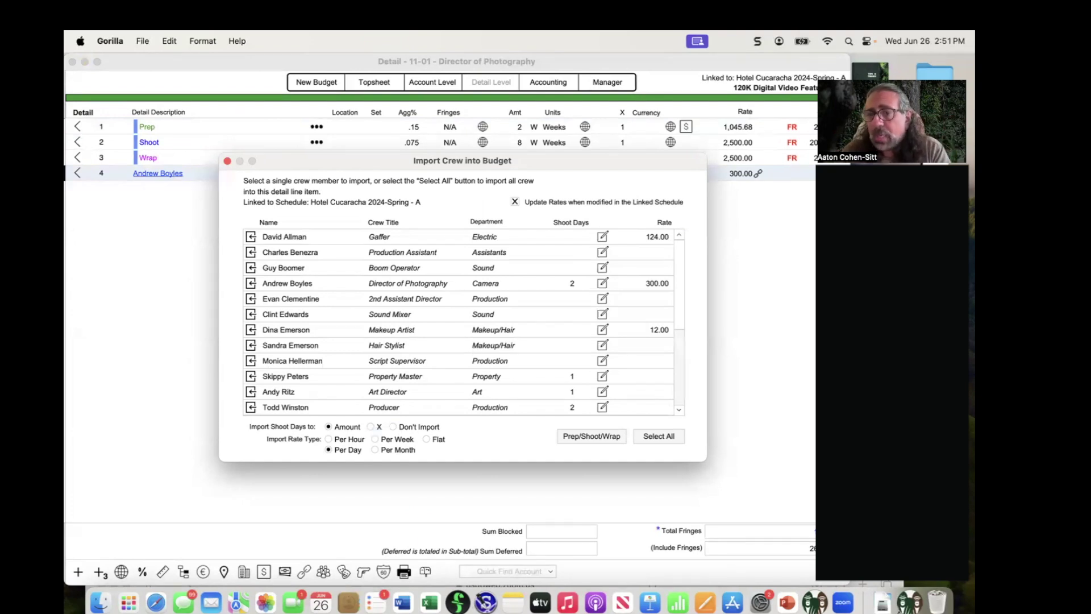
{"action": "left_click", "coordinate": [251, 331]}
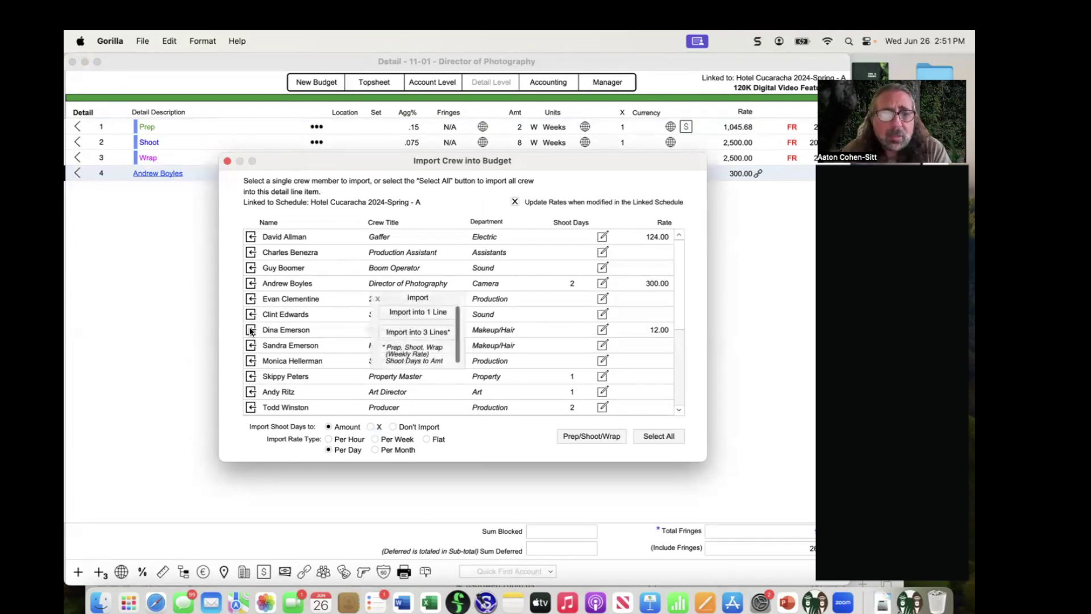
{"action": "left_click", "coordinate": [404, 310]}
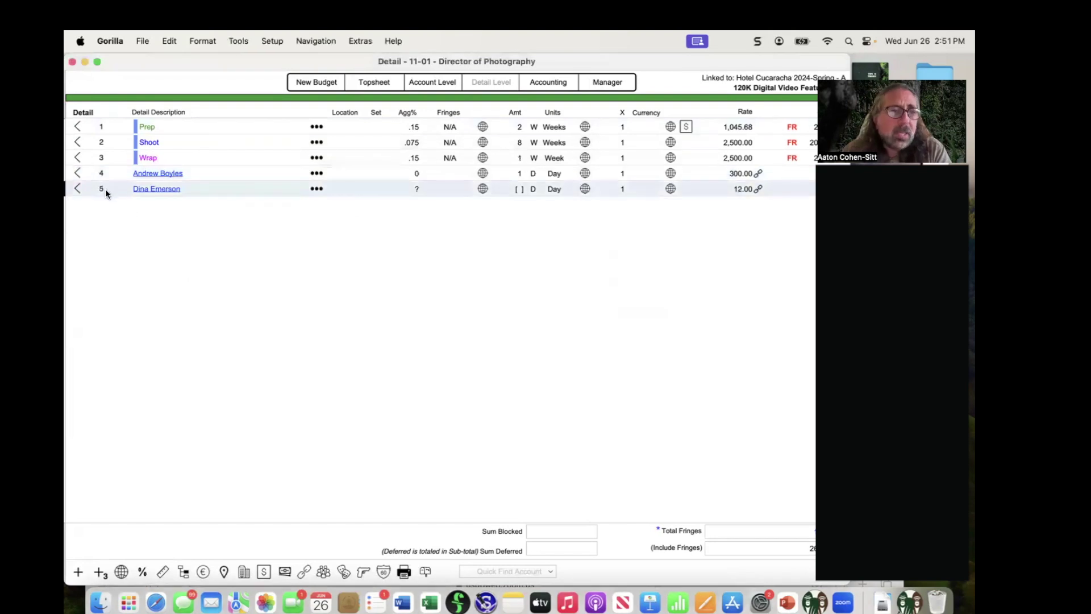
Step: Review the imported makeup artist's contact details and shoot dates from the new detail line, and close the contact record
{"action": "left_click", "coordinate": [157, 191]}
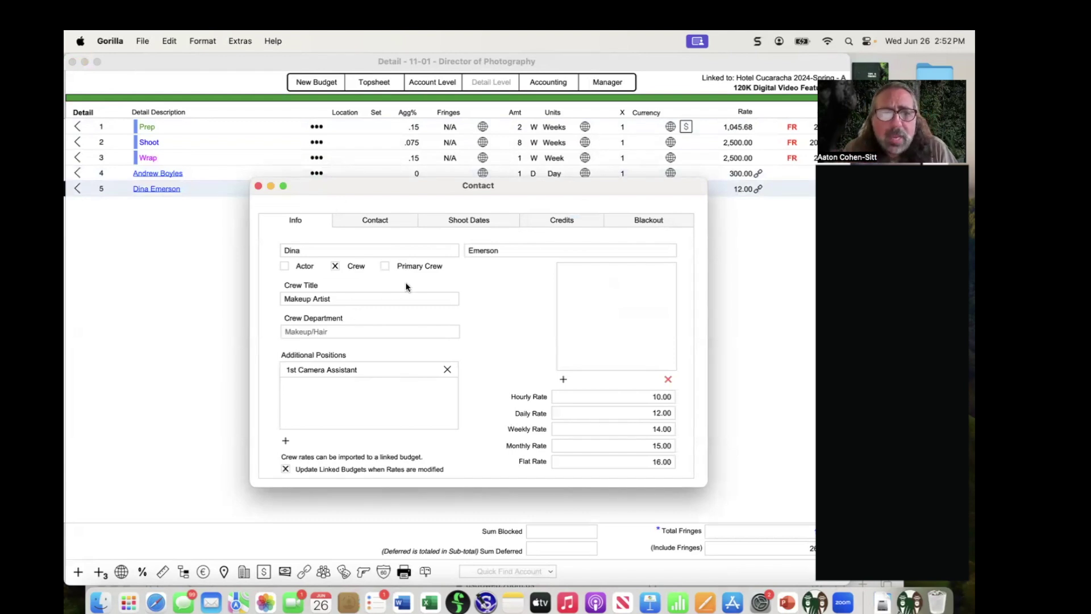
{"action": "left_click", "coordinate": [371, 223]}
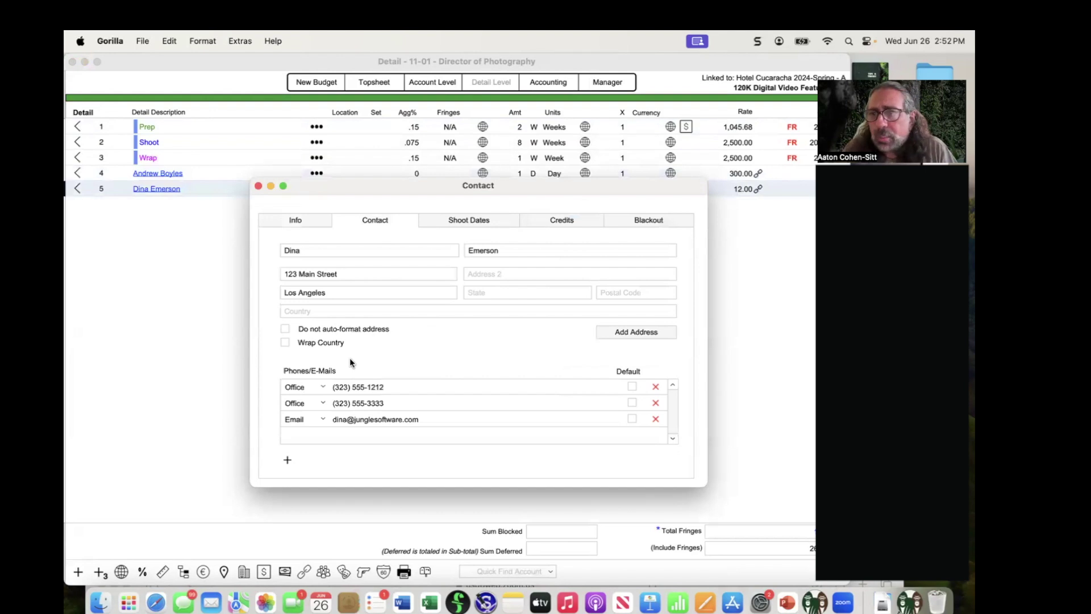
{"action": "left_click", "coordinate": [470, 221]}
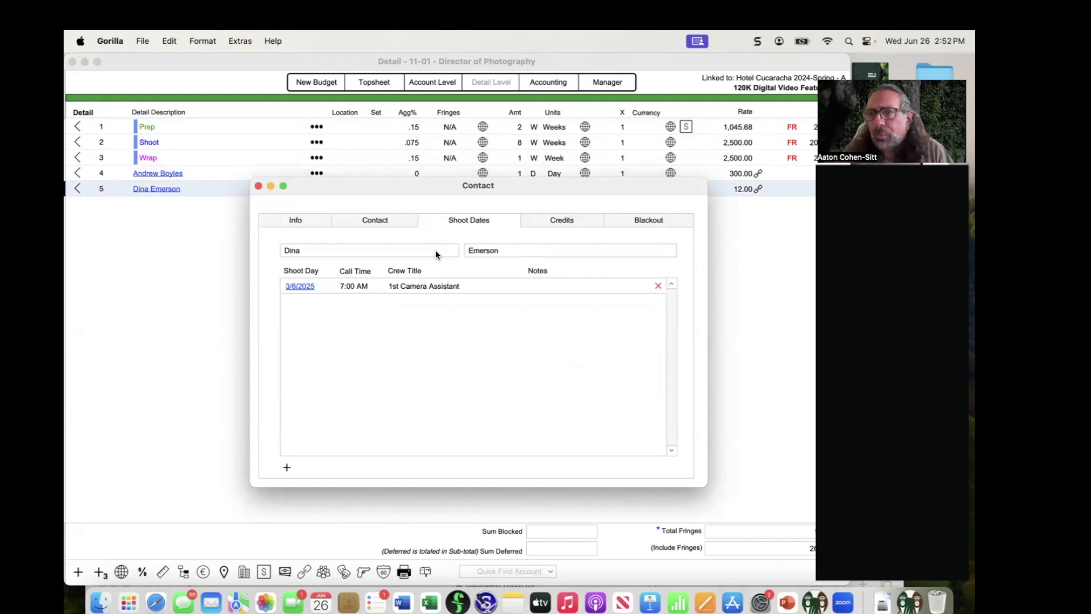
{"action": "left_click", "coordinate": [258, 186]}
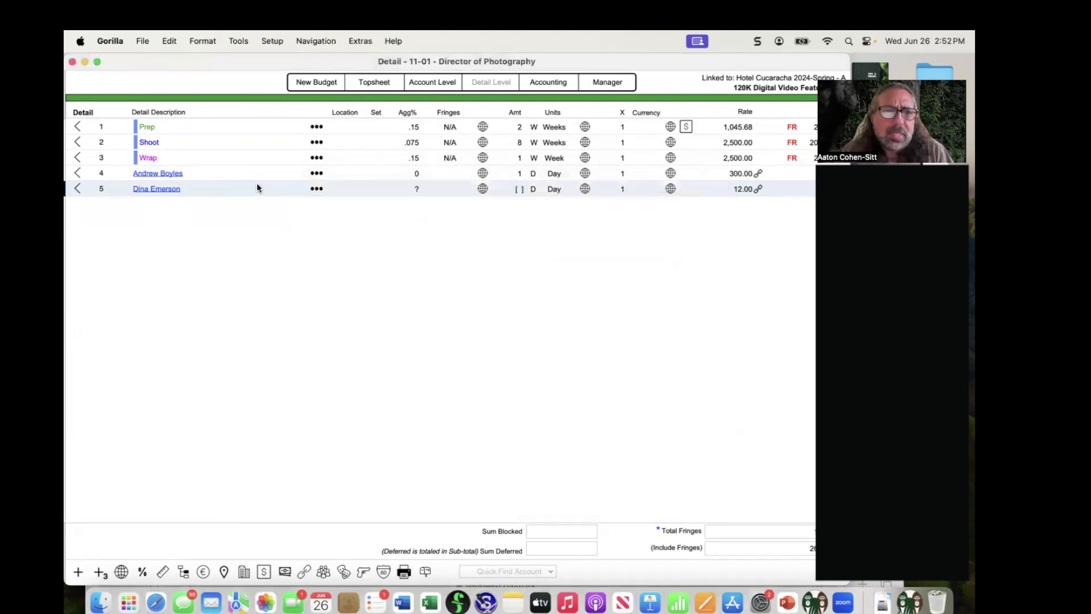
Step: Switch to the PowerPoint slide show, advance to tip #26 on importing from the Gorilla Ratebook, and return to Gorilla
{"action": "key", "text": "super+Tab"}
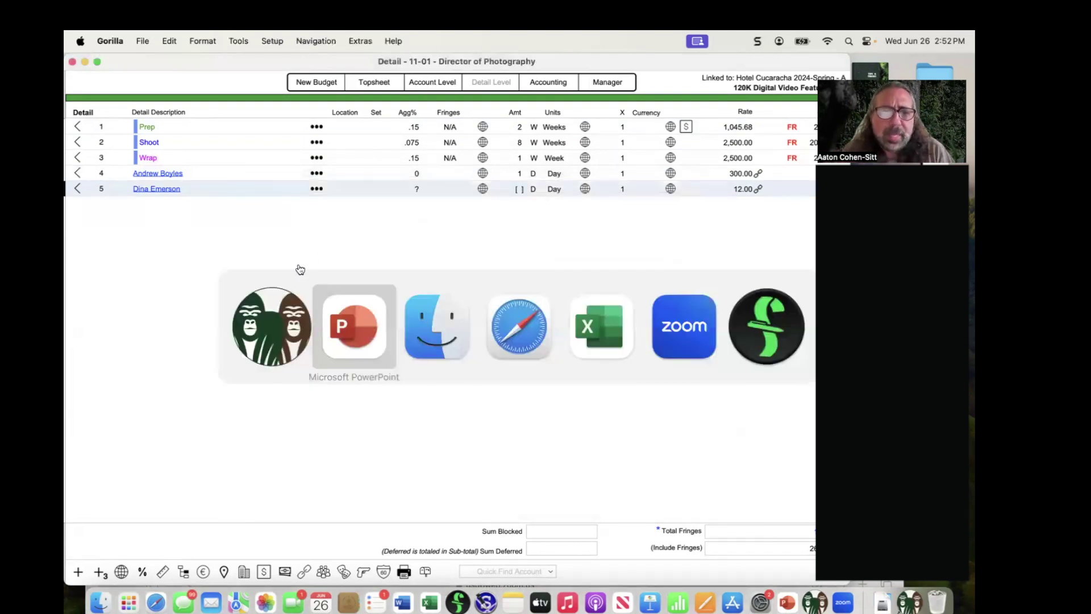
{"action": "key", "text": "Right"}
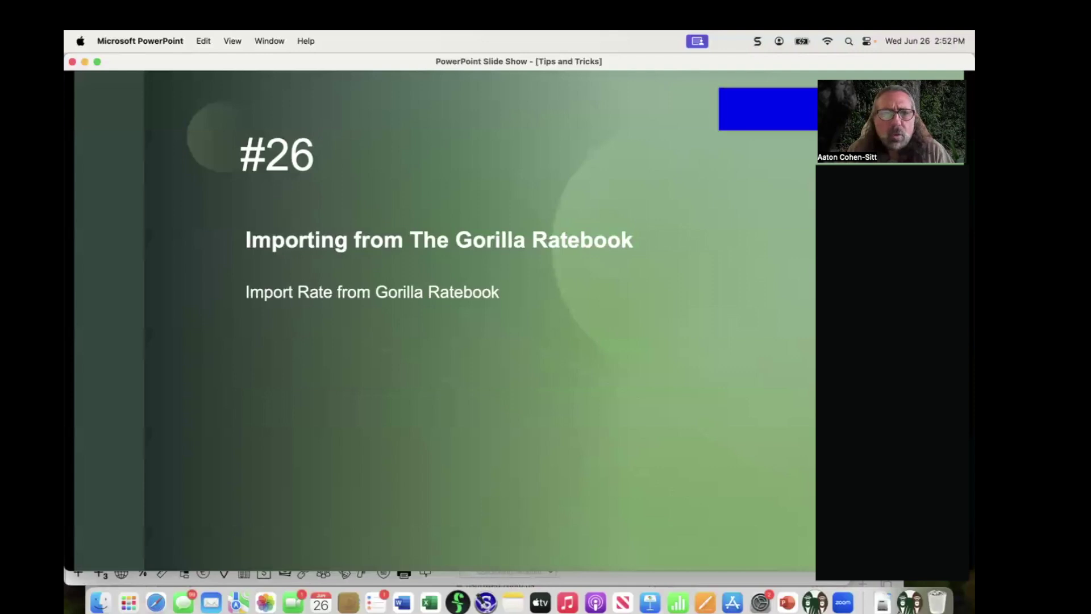
{"action": "key", "text": "super+Tab"}
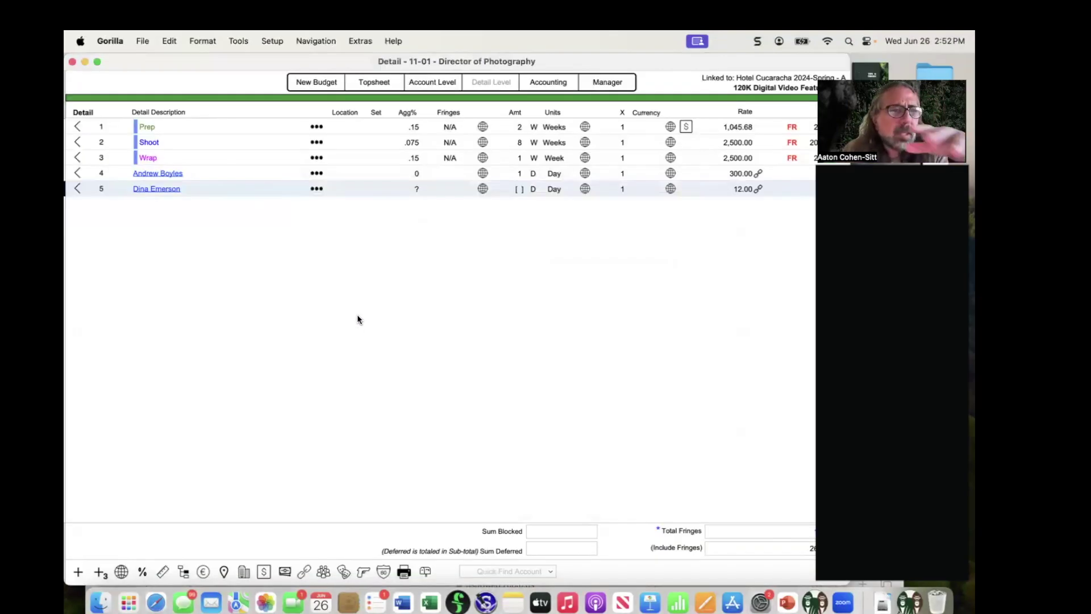
Step: Open the Gorilla Ratebook for the makeup artist's detail line and filter the rates to IATSE Basic Agreement - Makeup
{"action": "left_click", "coordinate": [316, 190]}
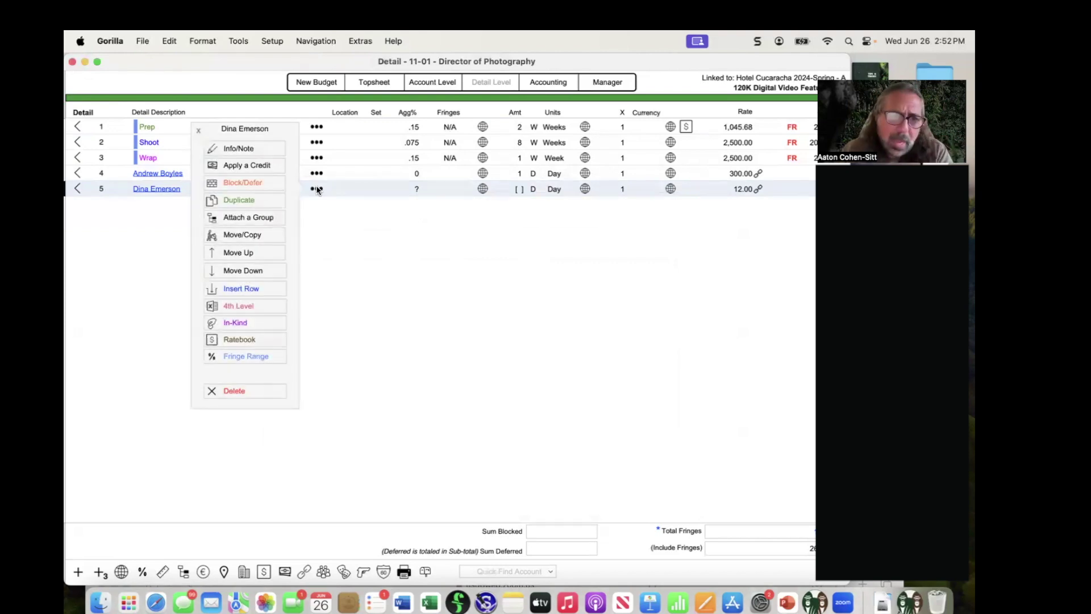
{"action": "left_click", "coordinate": [244, 341]}
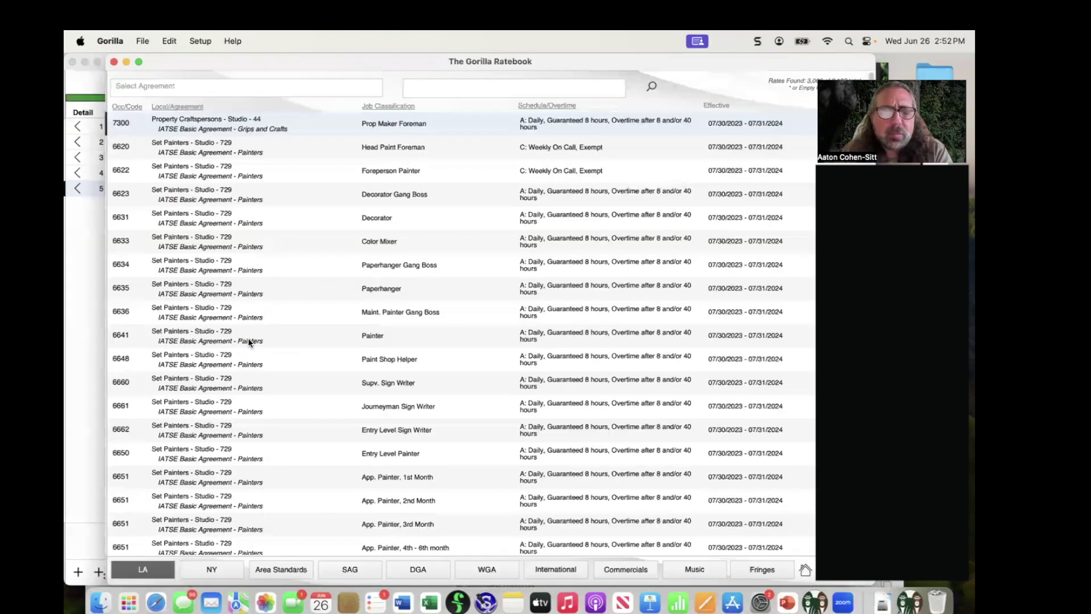
{"action": "left_click", "coordinate": [136, 87]}
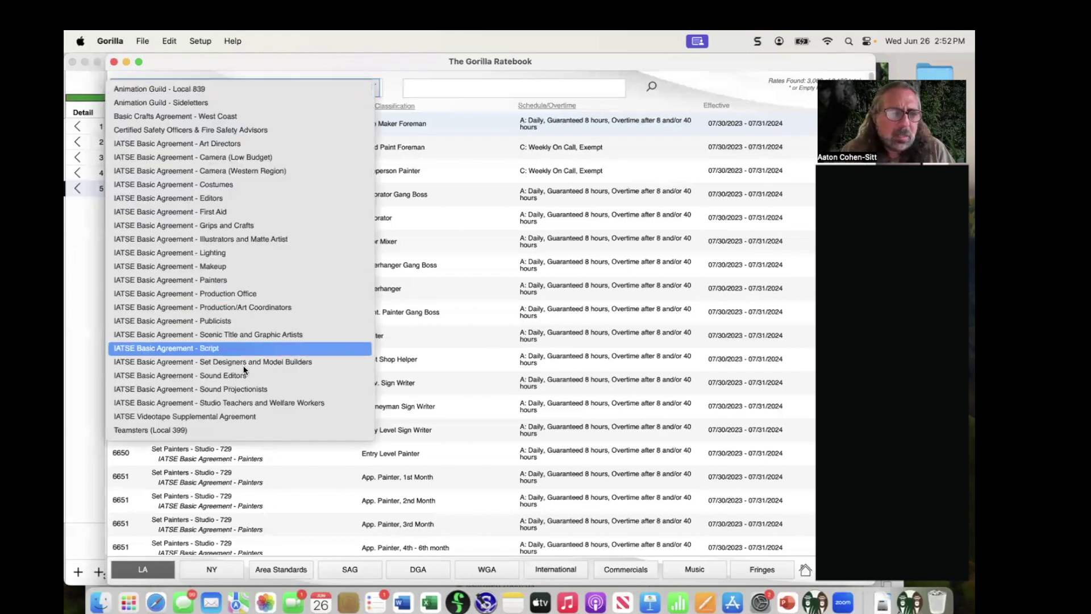
{"action": "left_click", "coordinate": [213, 264]}
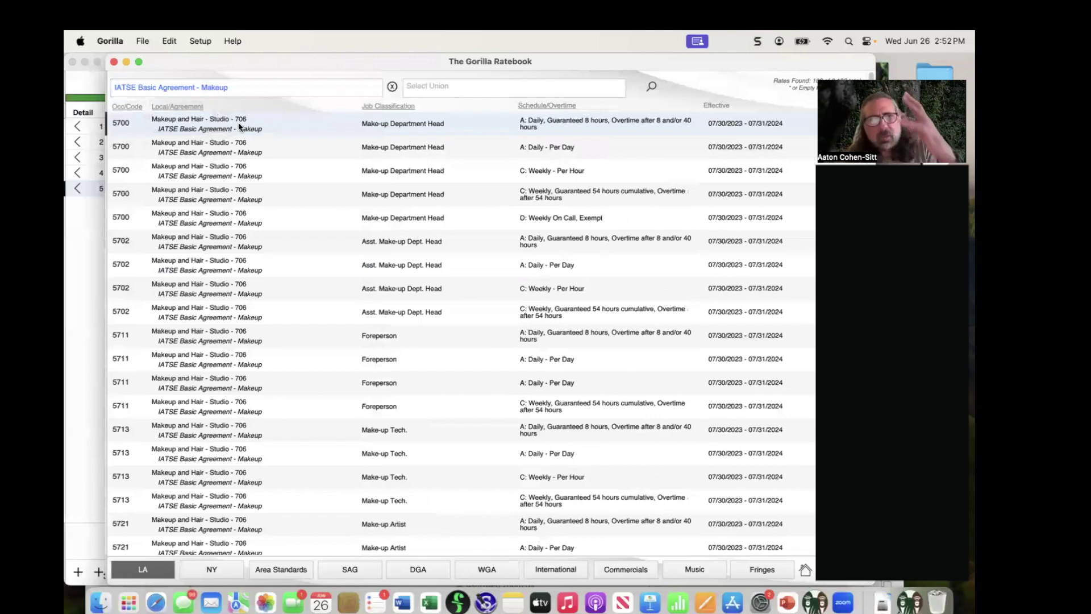
Step: Import the Make-up Department Head "A: Daily - Per Day" rate into the makeup artist's detail line and review its source details
{"action": "left_click_drag", "start_coordinate": [236, 56], "coordinate": [217, 56]}
{"action": "left_click_drag", "start_coordinate": [637, 64], "coordinate": [608, 60]}
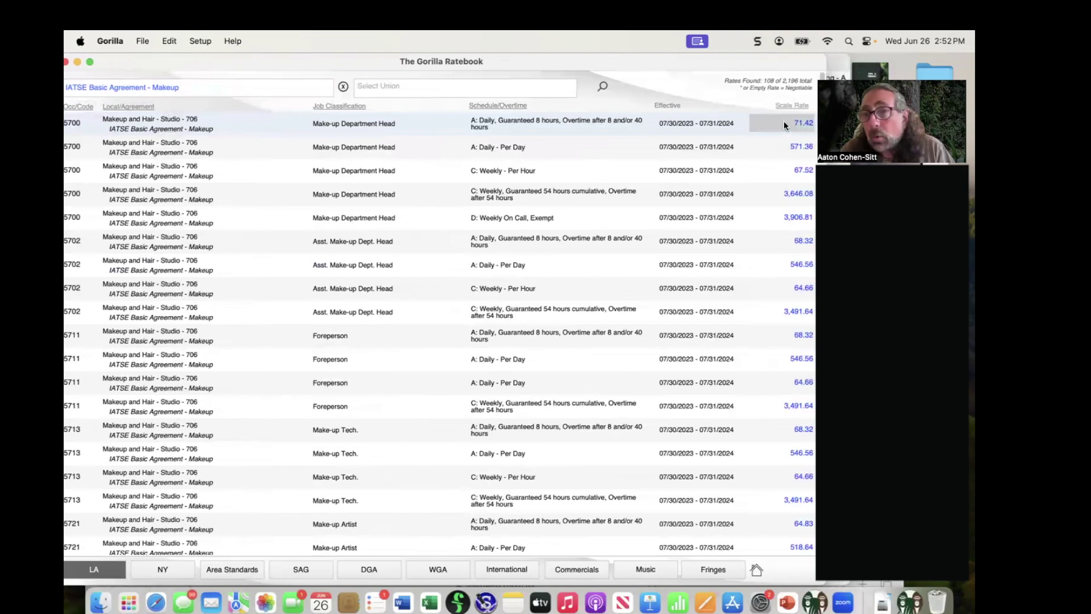
{"action": "double_click", "coordinate": [756, 147]}
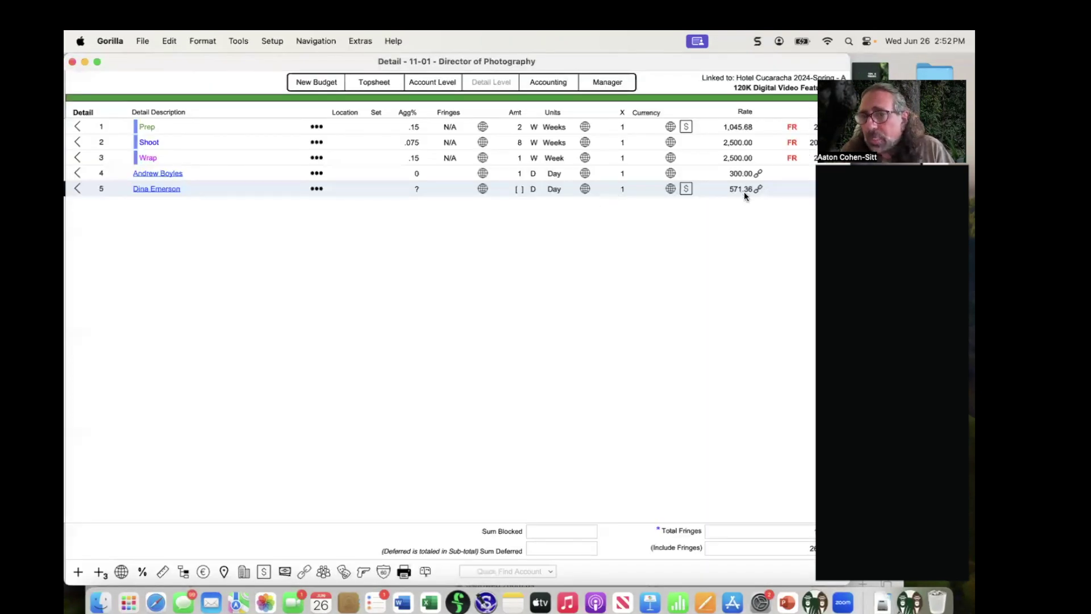
{"action": "left_click", "coordinate": [685, 191]}
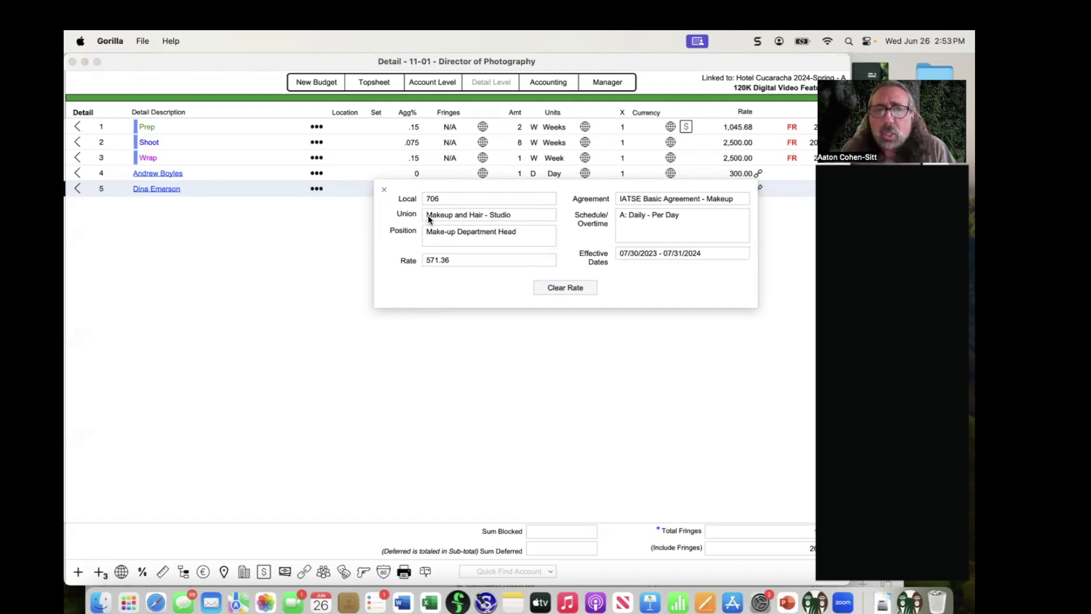
{"action": "left_click", "coordinate": [382, 189]}
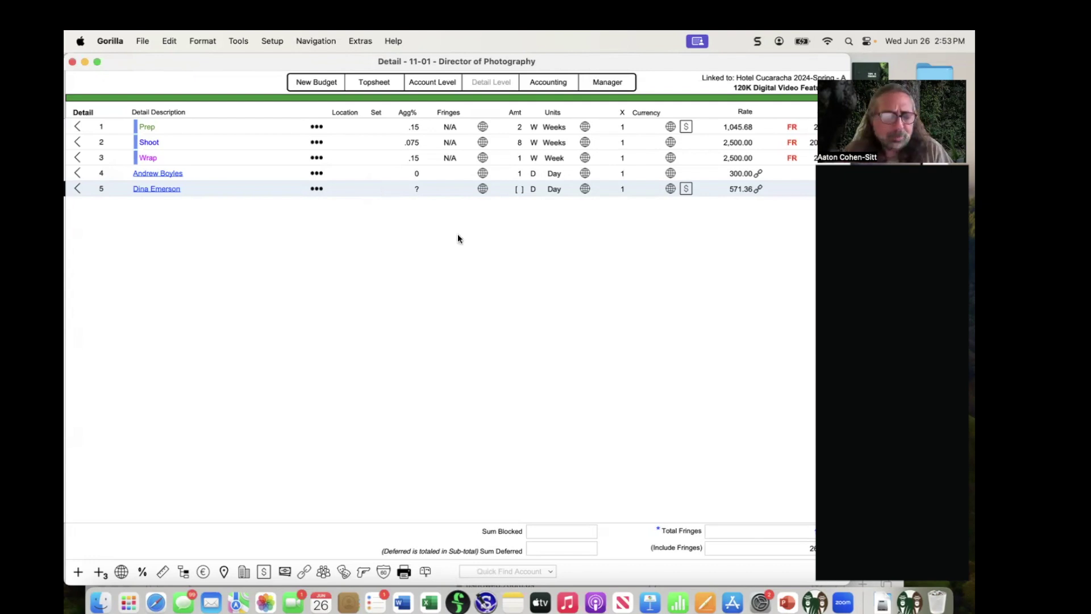
Step: Switch to the PowerPoint slide show, advance to tip #28 on Prep/Shoot/Wrap, and return to Gorilla
{"action": "key", "text": "super+Tab"}
{"action": "left_click", "coordinate": [377, 312]}
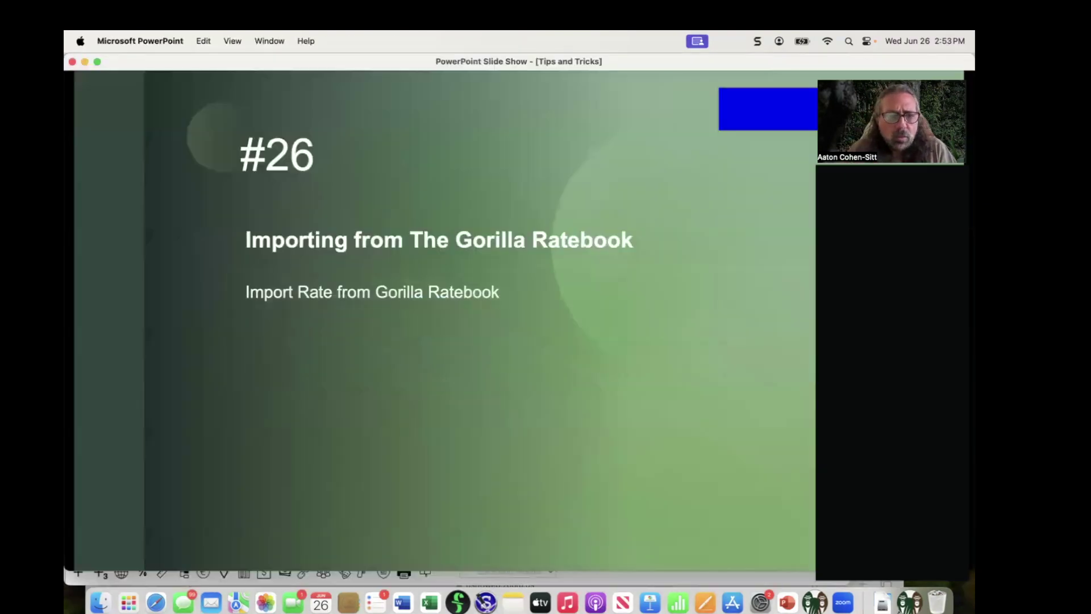
{"action": "key", "text": "Right"}
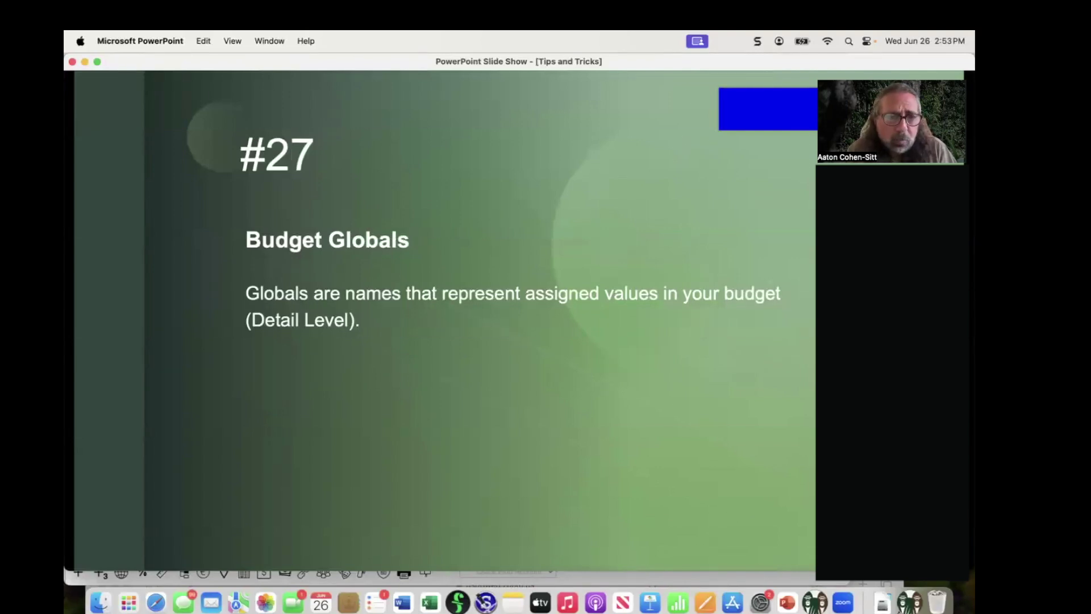
{"action": "key", "text": "Right"}
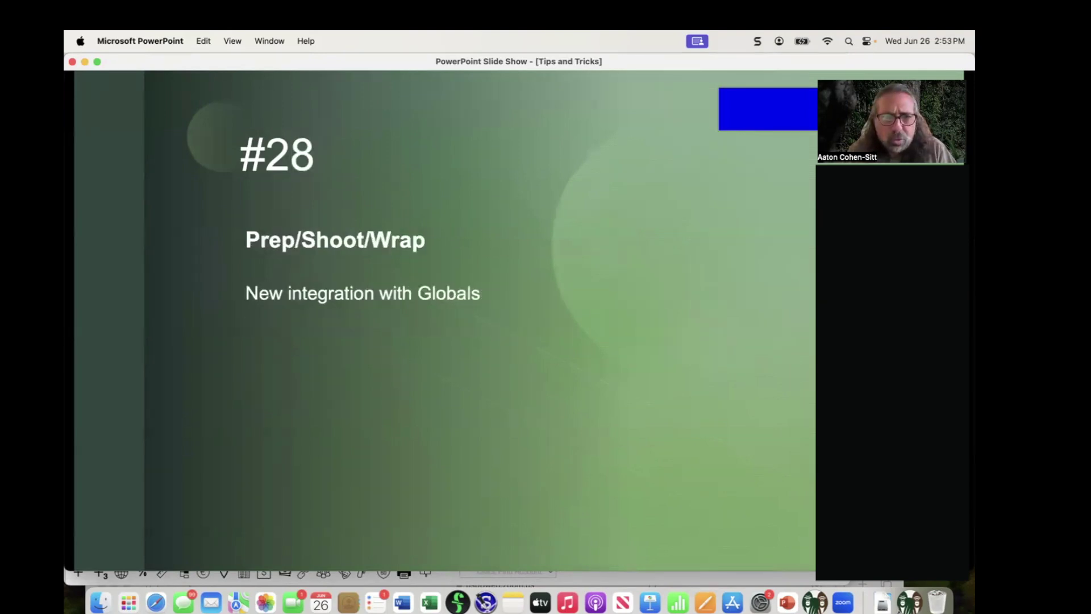
{"action": "key", "text": "super+Tab"}
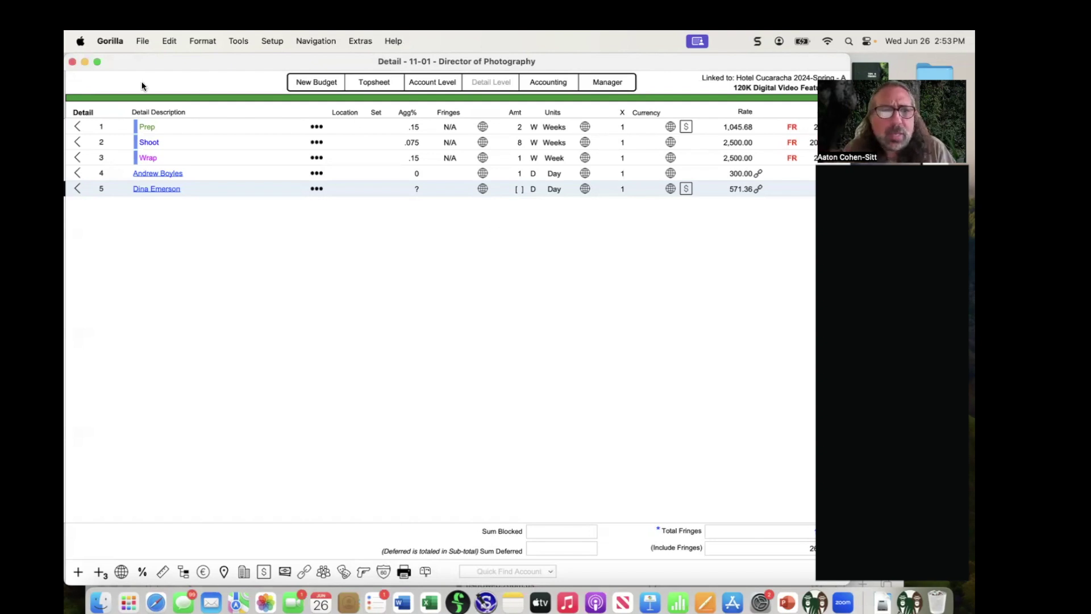
Step: Leave the Director of Photography details and open the detail level of account 11-05, Camera Dept Production Assistant
{"action": "left_click", "coordinate": [77, 126]}
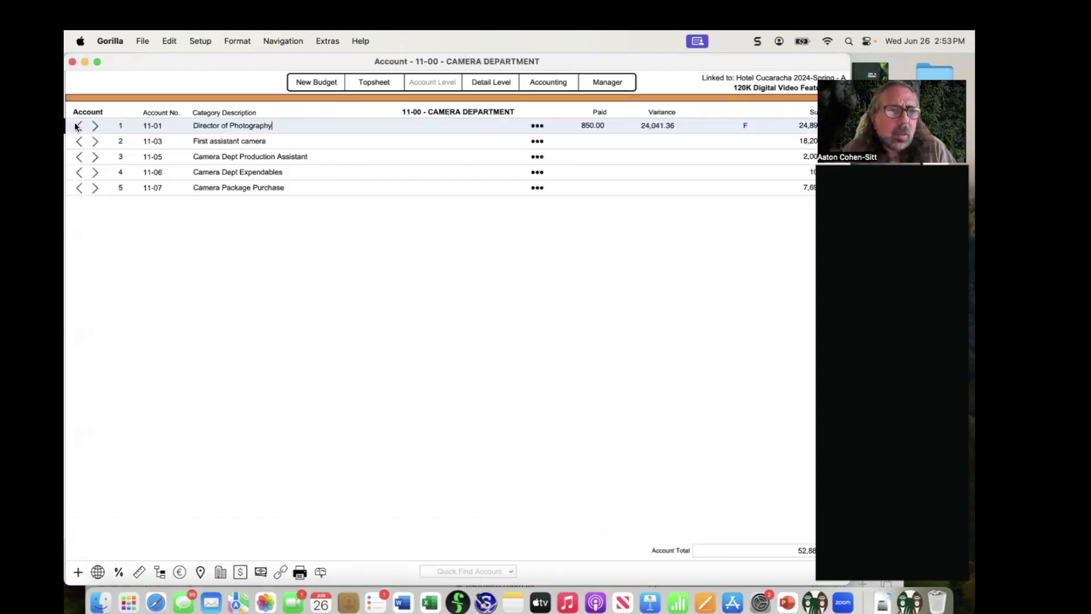
{"action": "left_click", "coordinate": [96, 142]}
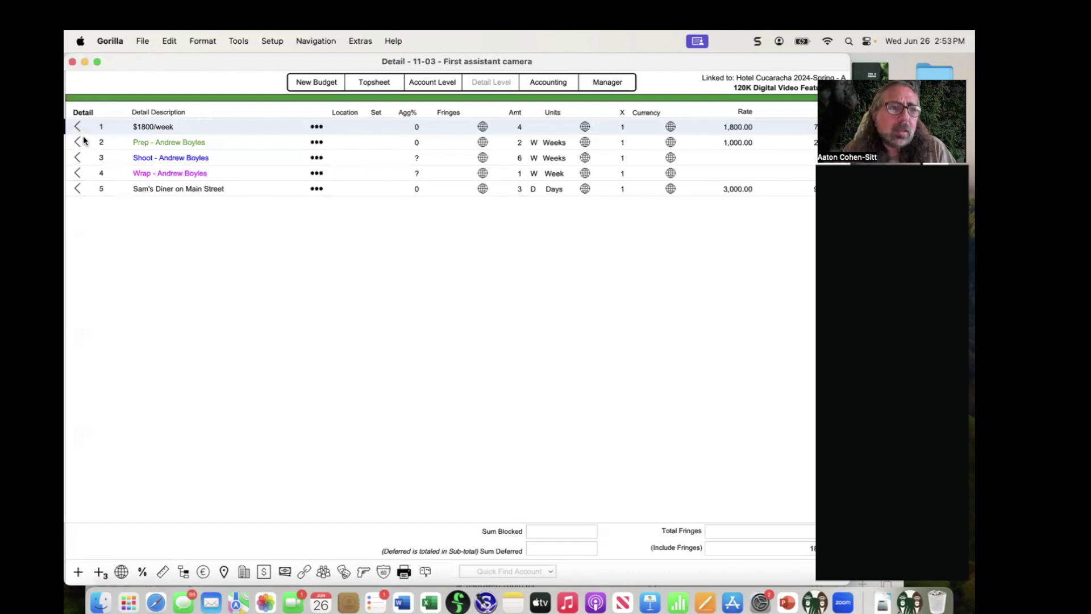
{"action": "left_click", "coordinate": [78, 126]}
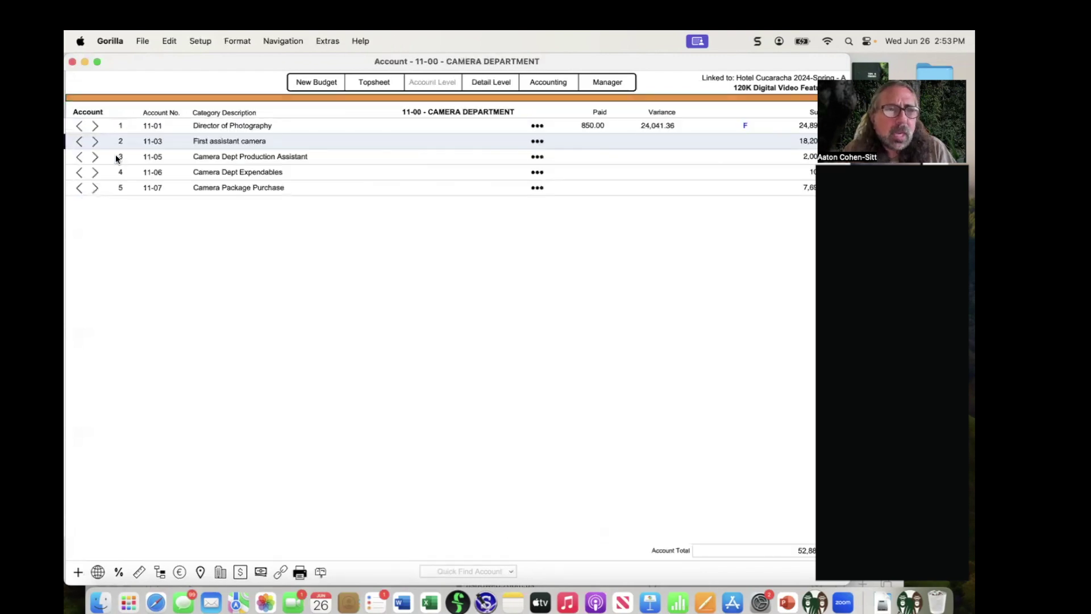
{"action": "left_click", "coordinate": [98, 159]}
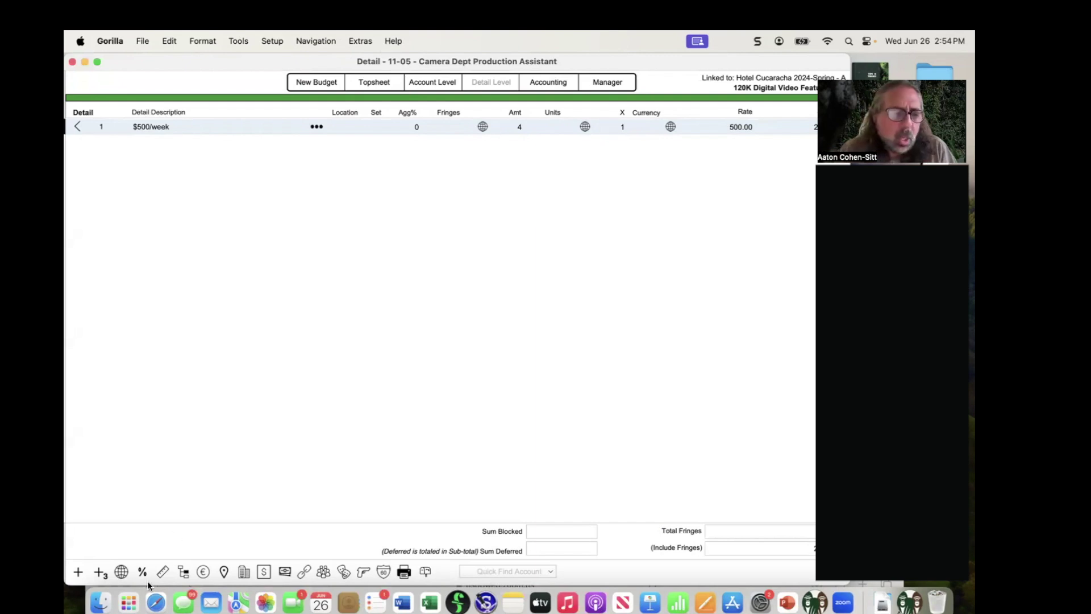
Step: Review the budget's Local Globals and the default Prep/Shoot/Wrap settings in the Budget Preferences
{"action": "left_click", "coordinate": [121, 573]}
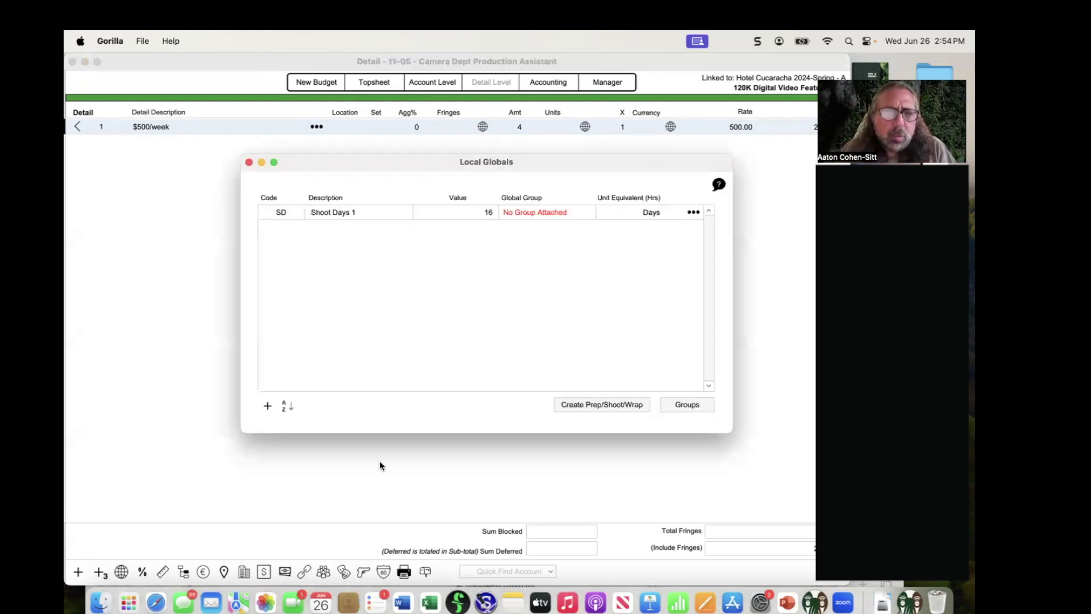
{"action": "left_click_drag", "start_coordinate": [513, 160], "coordinate": [521, 162]}
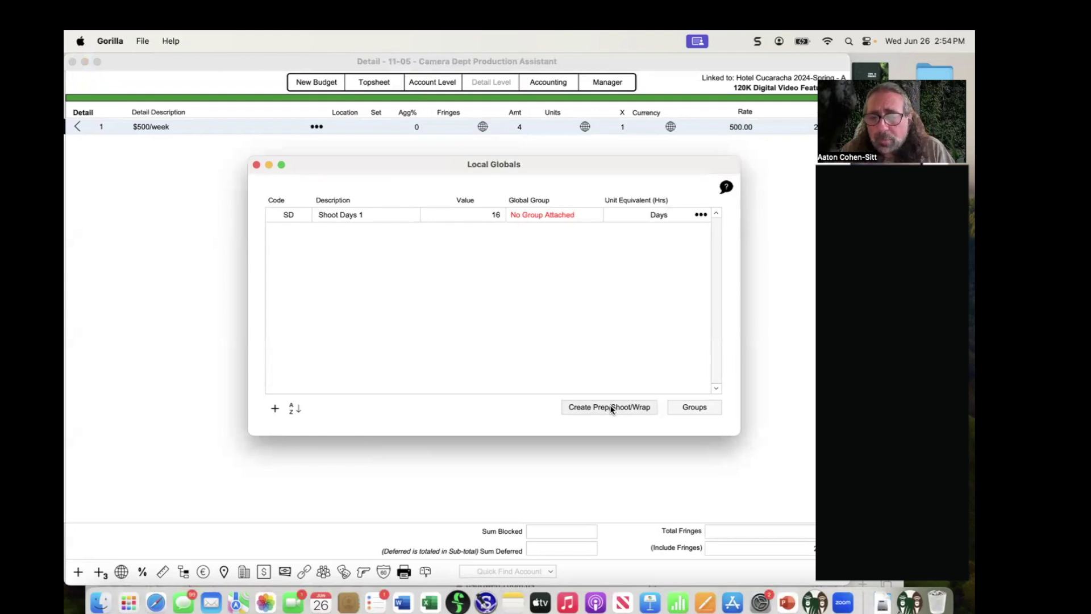
{"action": "left_click", "coordinate": [256, 165]}
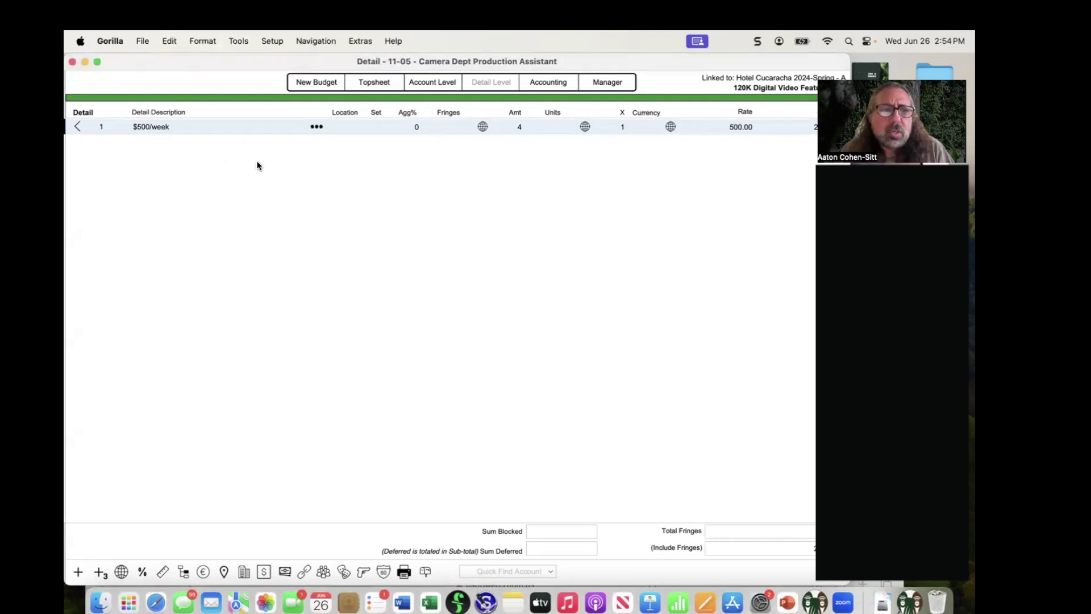
{"action": "left_click", "coordinate": [364, 38]}
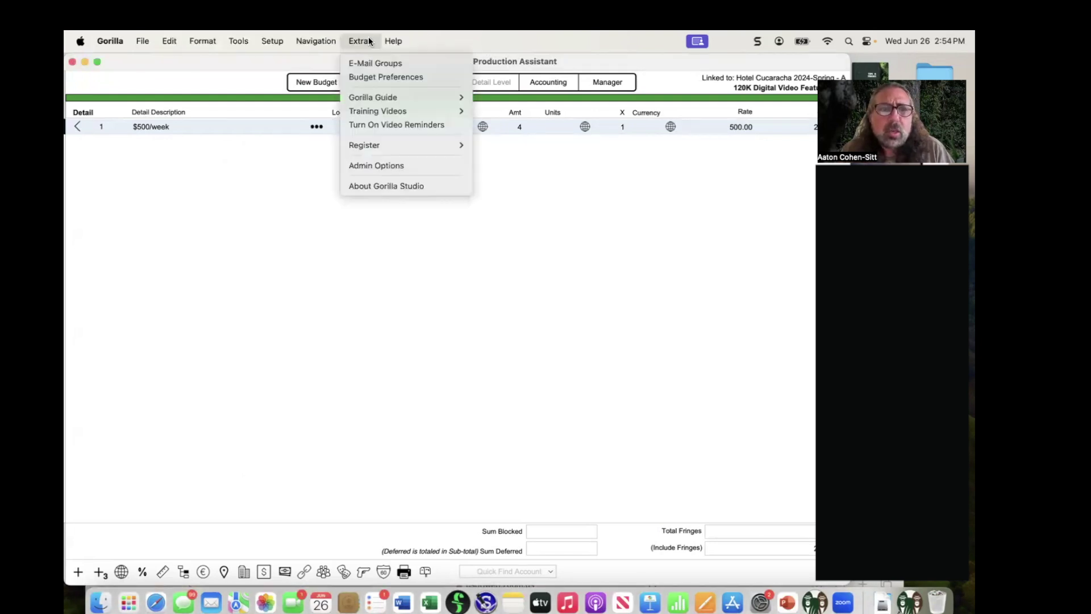
{"action": "left_click", "coordinate": [380, 76]}
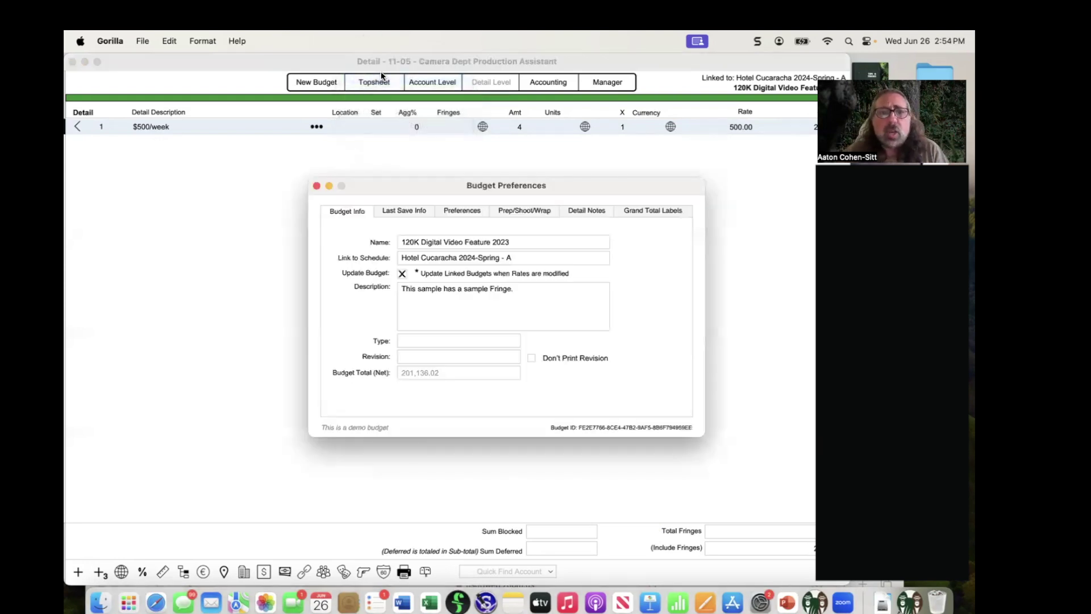
{"action": "left_click", "coordinate": [529, 212]}
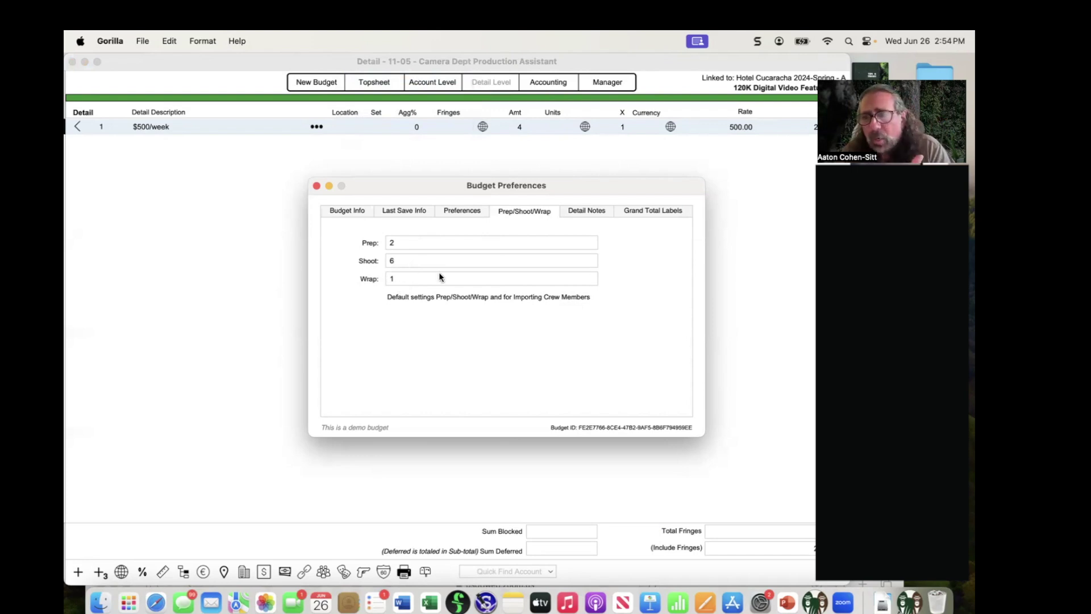
{"action": "left_click", "coordinate": [317, 186]}
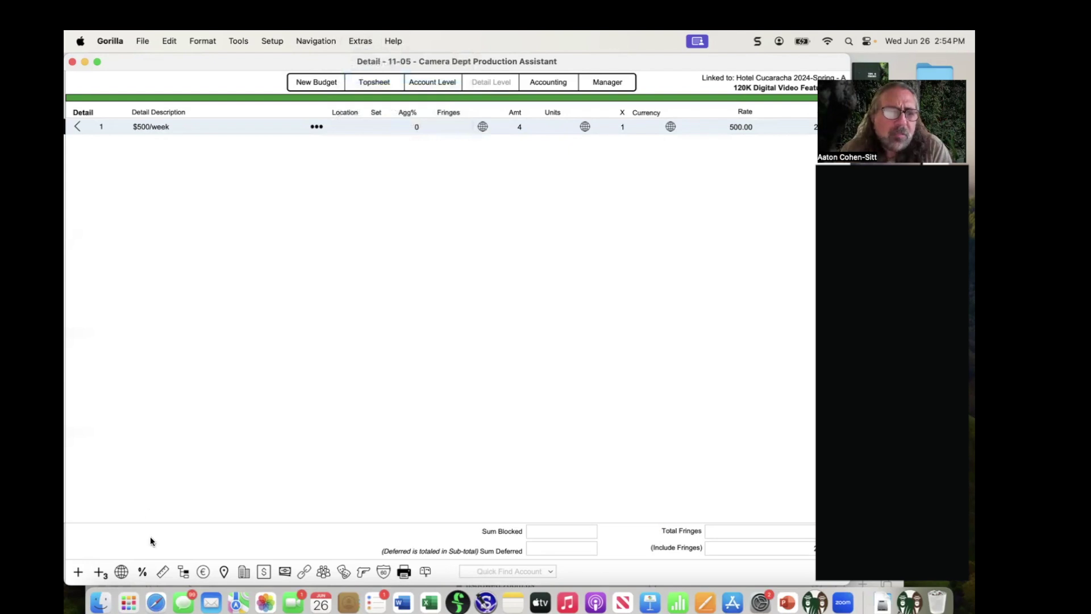
Step: Create the Prep/Shoot/Wrap globals and add Prep, Shoot and Wrap lines to the Camera Dept Production Assistant details
{"action": "left_click", "coordinate": [120, 572]}
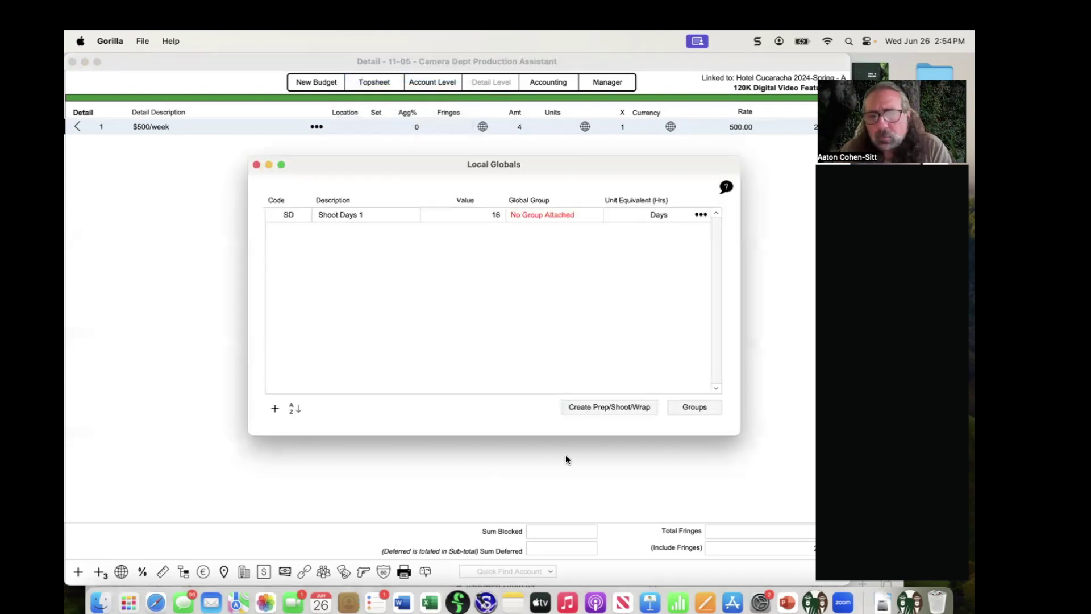
{"action": "left_click", "coordinate": [628, 407]}
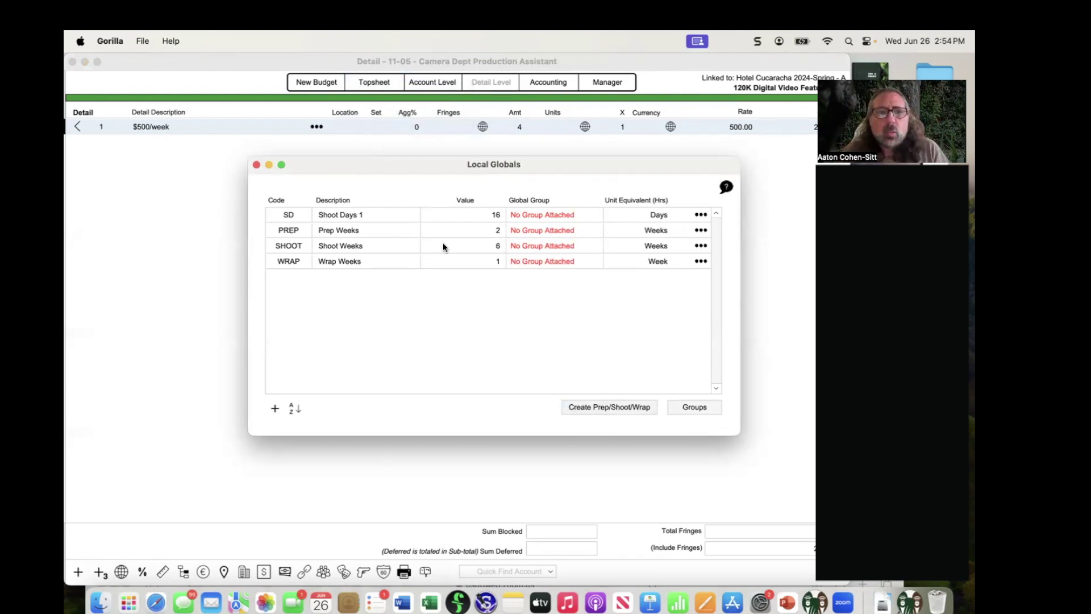
{"action": "left_click", "coordinate": [256, 165]}
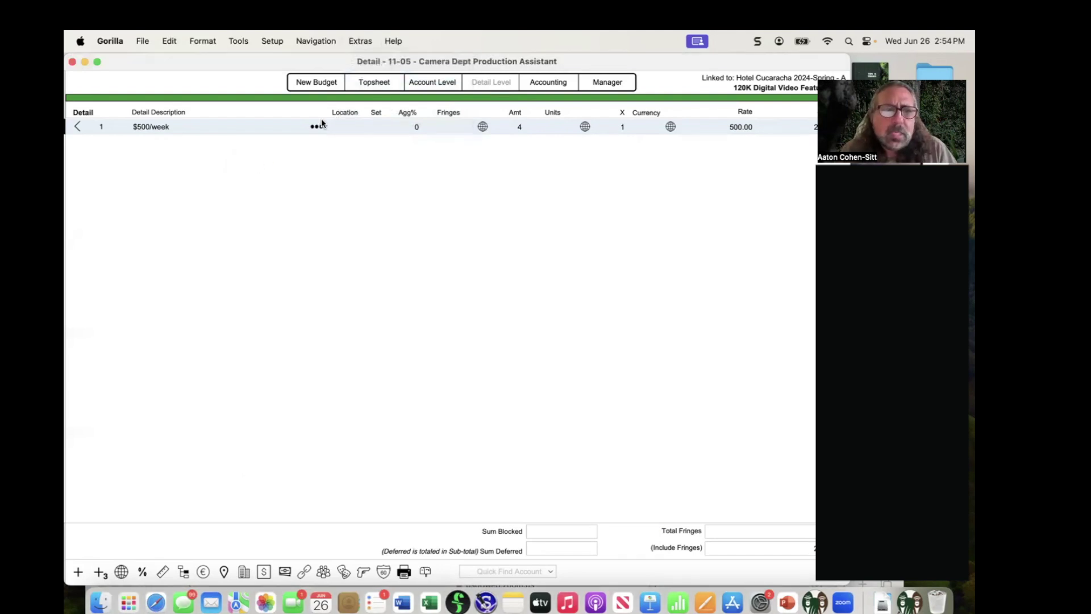
{"action": "left_click", "coordinate": [99, 572]}
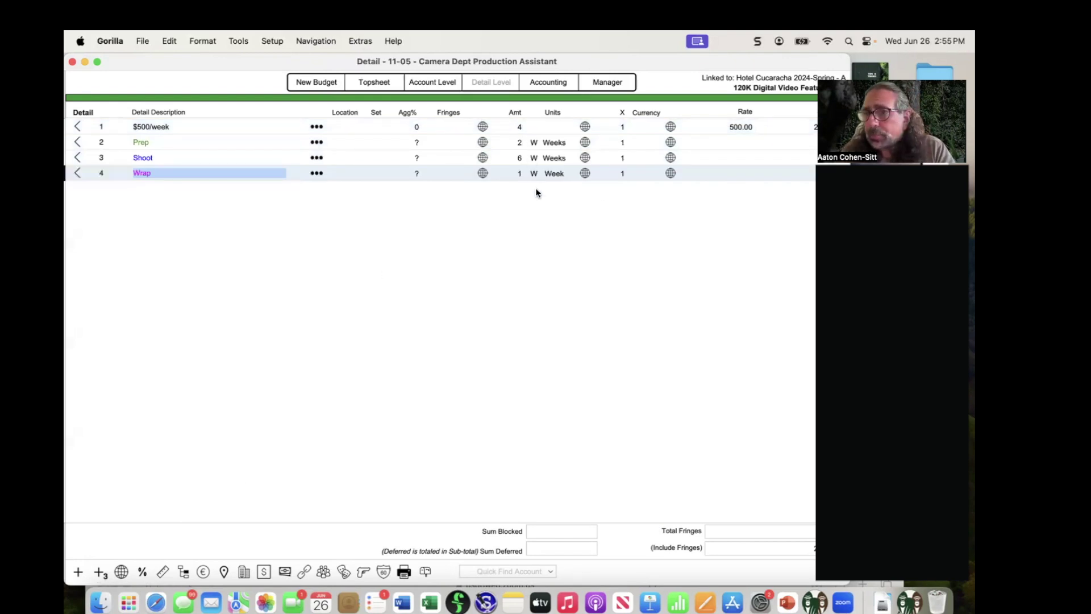
Step: Advance the PowerPoint slide show to tip #29, and open the 13-02 Costume Rentals details under Wardrobe in Gorilla
{"action": "key", "text": "super+Tab"}
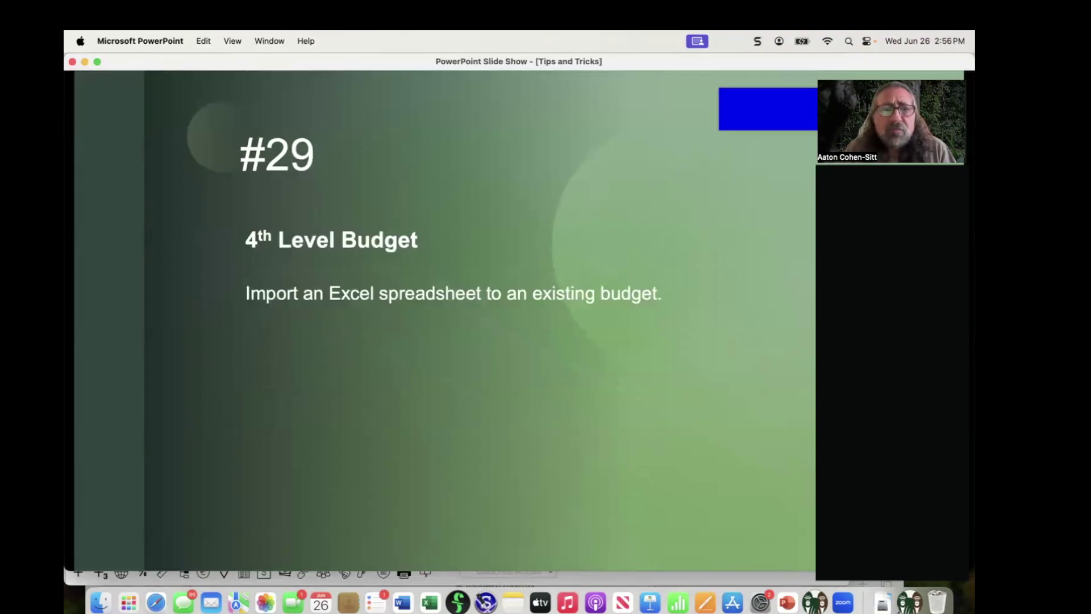
{"action": "key", "text": "super+Tab"}
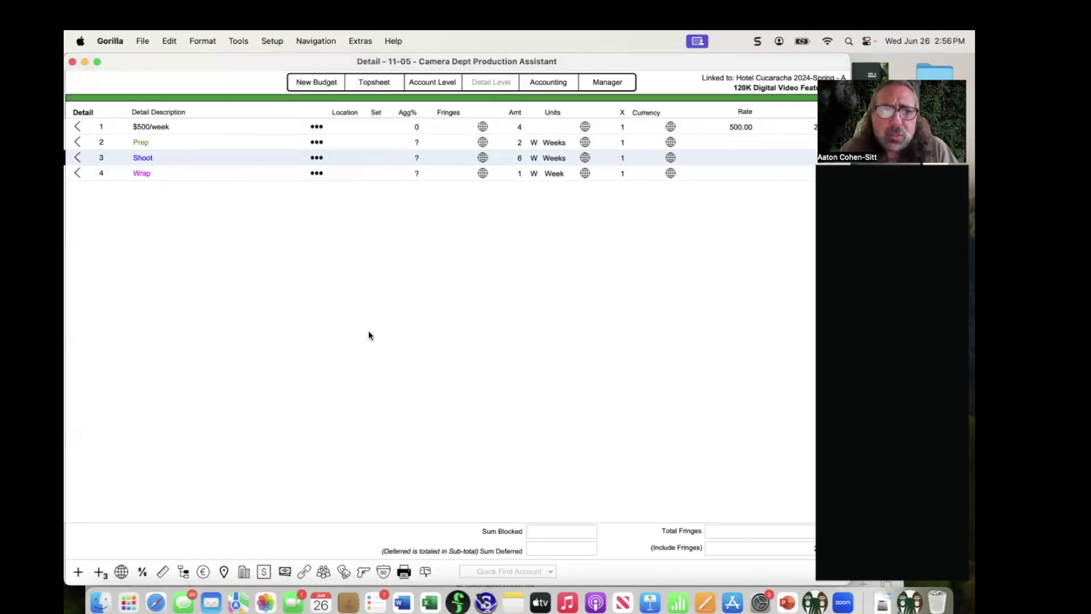
{"action": "left_click", "coordinate": [77, 126]}
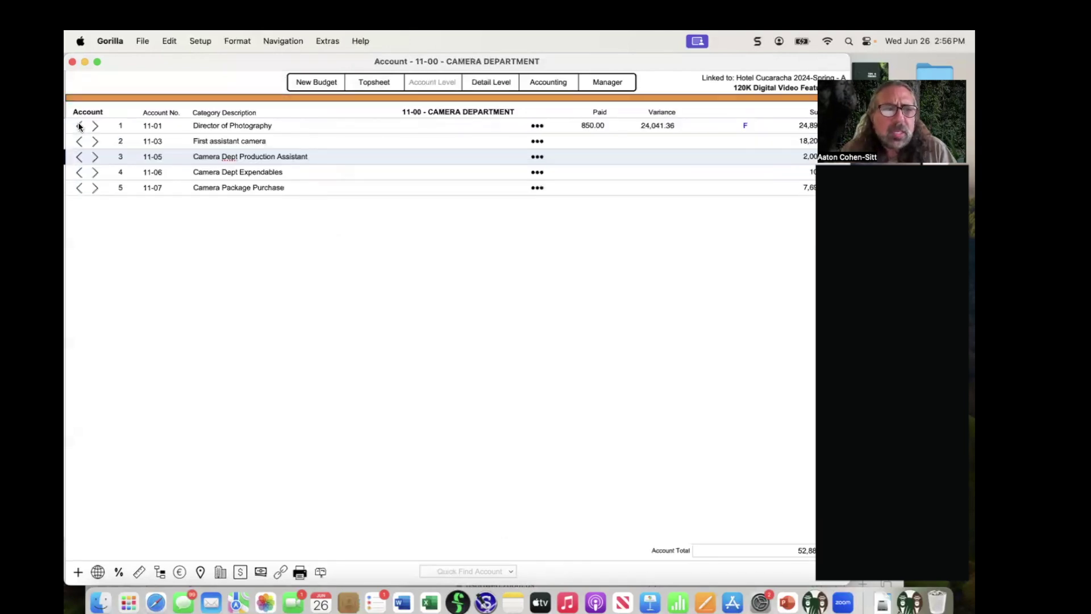
{"action": "left_click", "coordinate": [79, 126]}
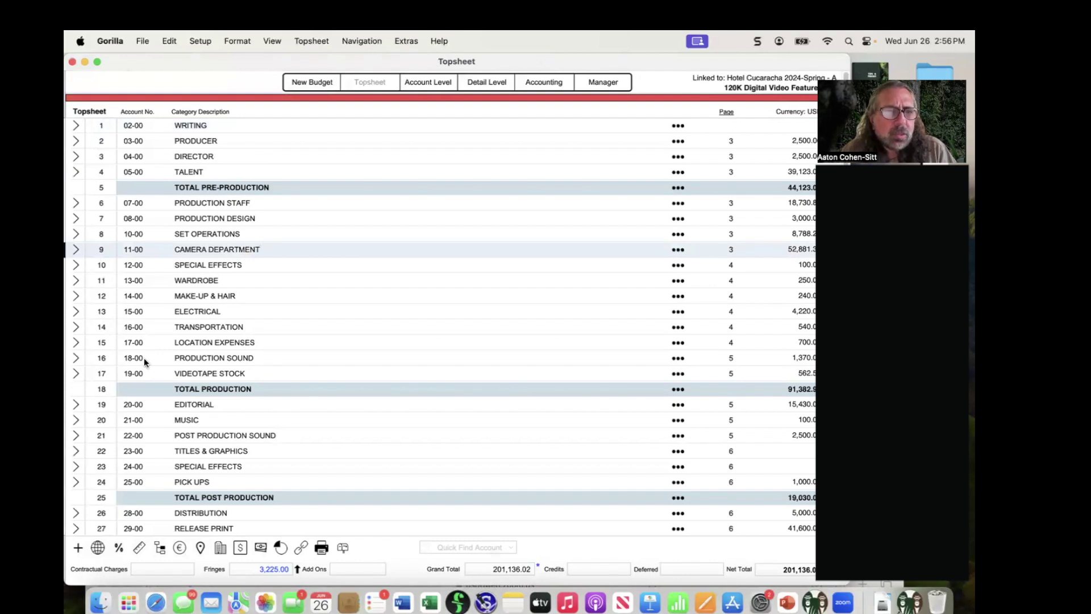
{"action": "left_click", "coordinate": [75, 280]}
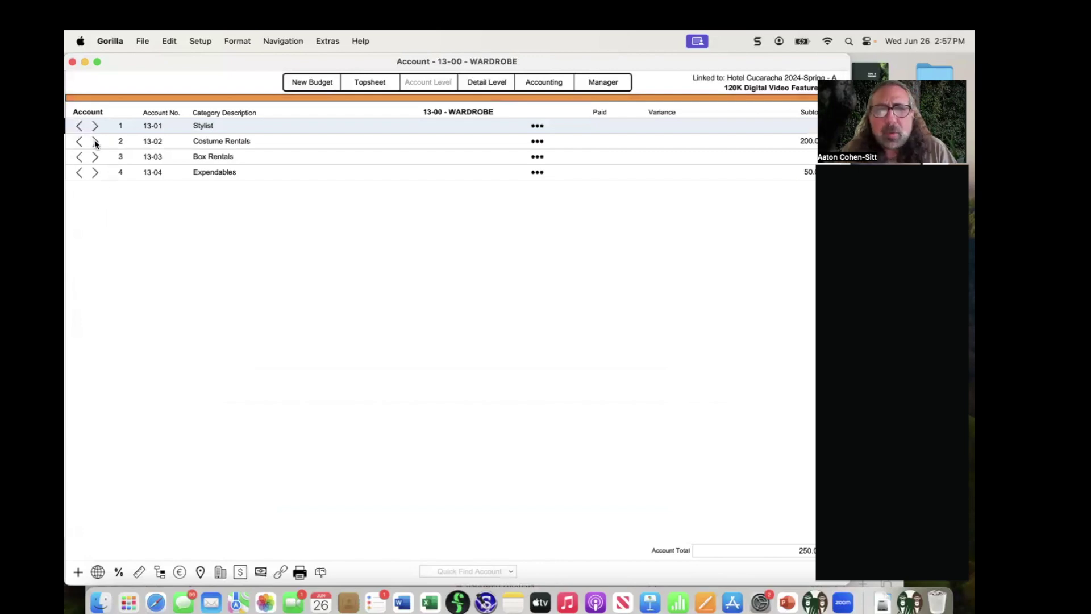
{"action": "left_click", "coordinate": [95, 141]}
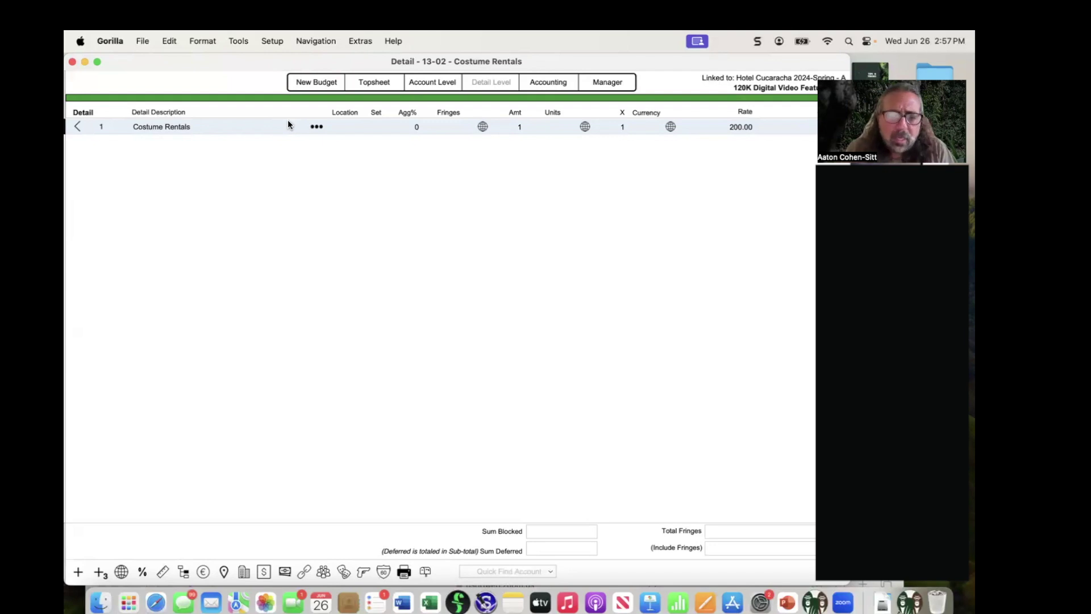
Step: Switch to Finder and preview 4th_Level_Makeup.xlsx in the 4th Level Import Samples folder of Gorilla 8's Other Budget Additions
{"action": "key", "text": "super+h"}
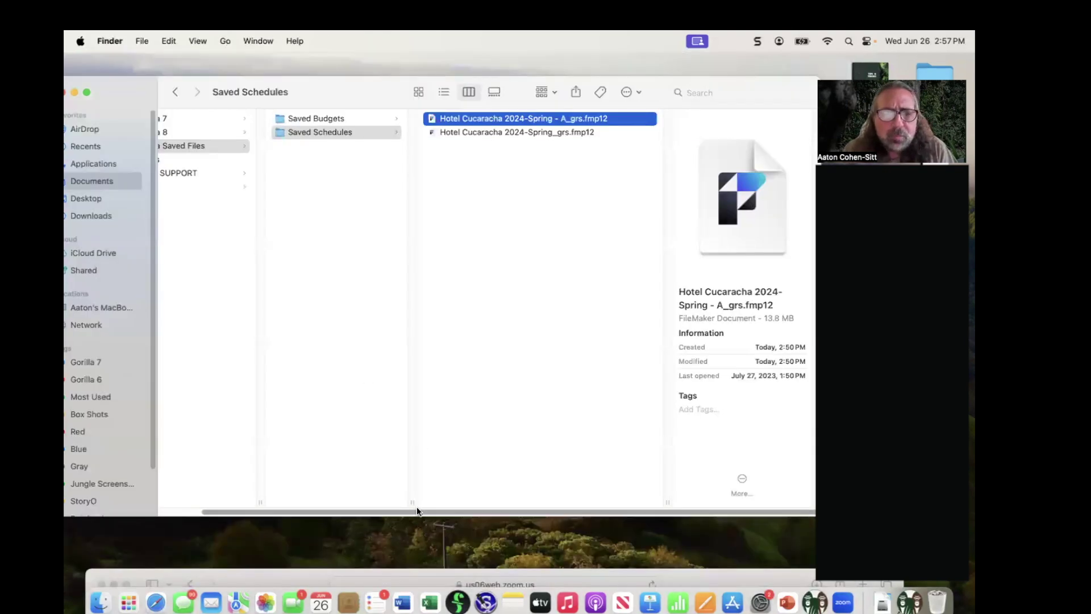
{"action": "left_click_drag", "start_coordinate": [417, 508], "coordinate": [281, 509]}
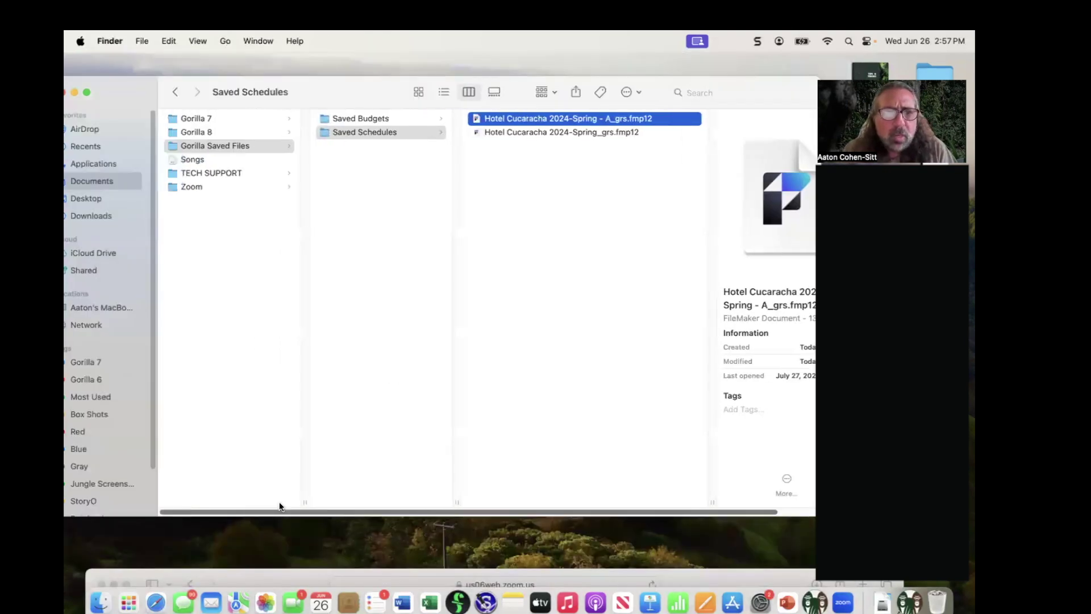
{"action": "left_click", "coordinate": [171, 146]}
{"action": "left_click", "coordinate": [184, 132]}
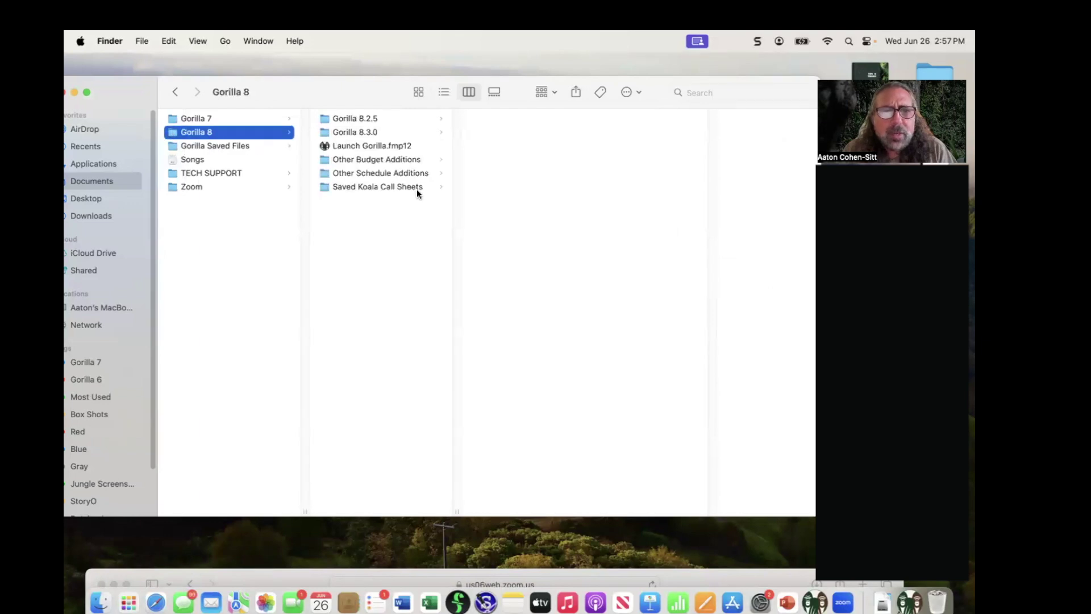
{"action": "left_click", "coordinate": [389, 174]}
{"action": "left_click", "coordinate": [379, 161]}
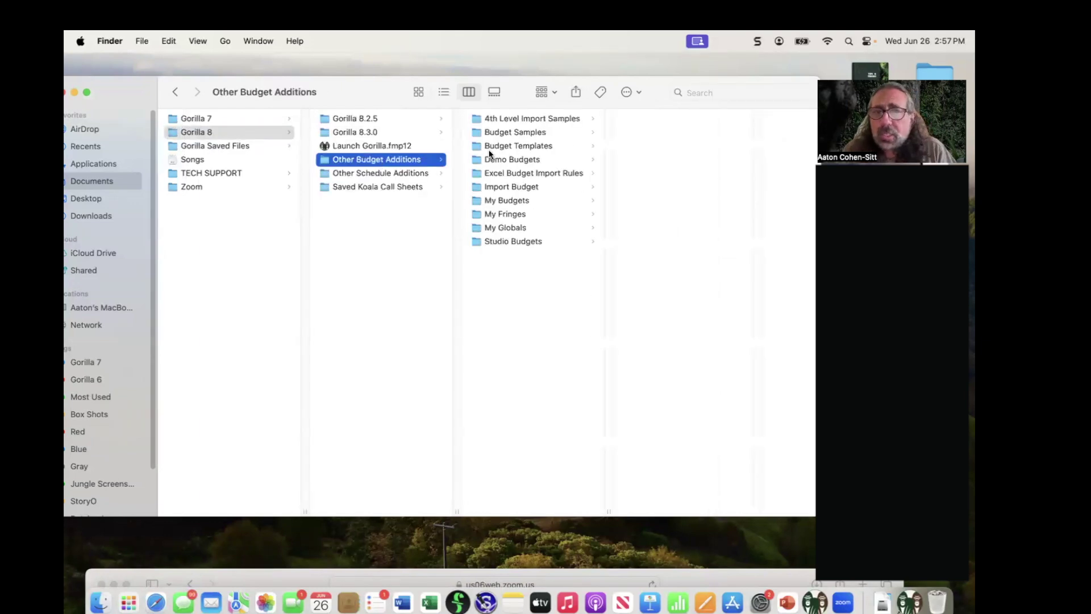
{"action": "left_click", "coordinate": [527, 117]}
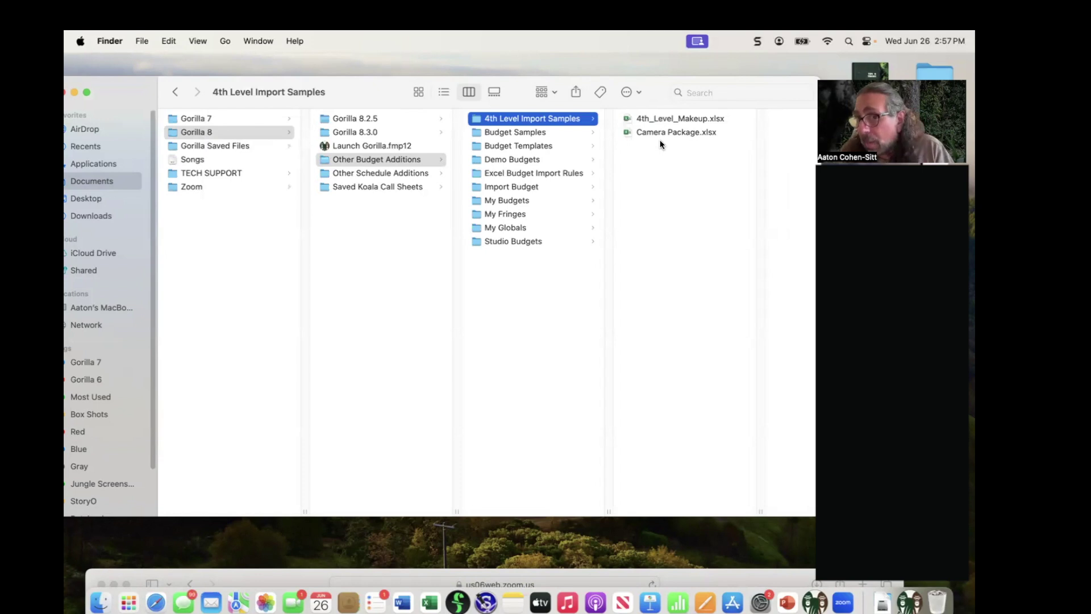
{"action": "left_click", "coordinate": [659, 121]}
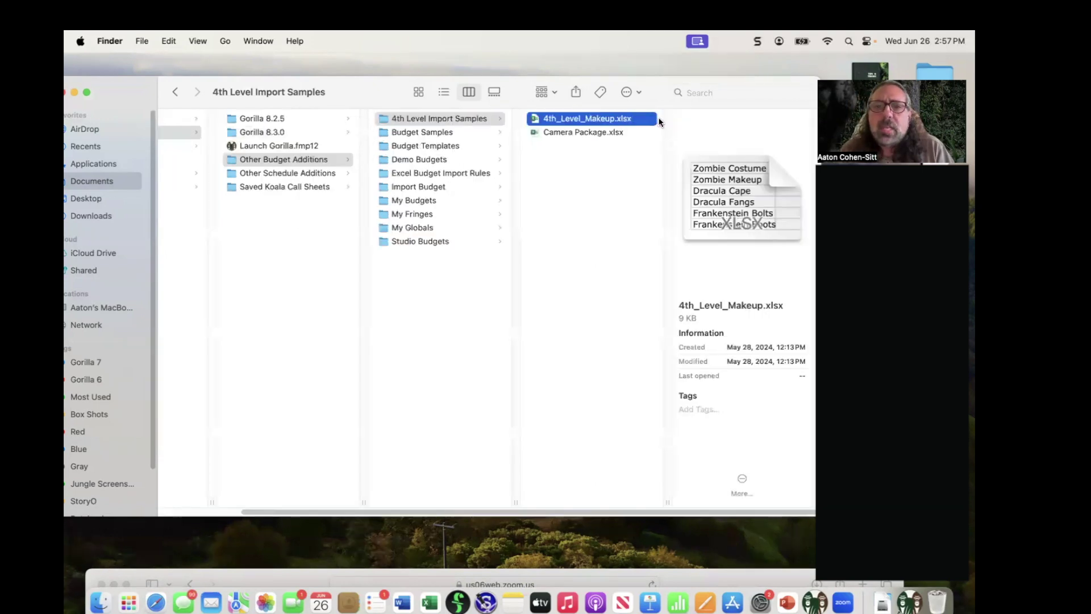
Step: Preview 4th_Level_Makeup.xlsx in Finder, switch to Gorilla and open the 14-02 Box rental details under Make-Up & Hair
{"action": "key", "text": "space"}
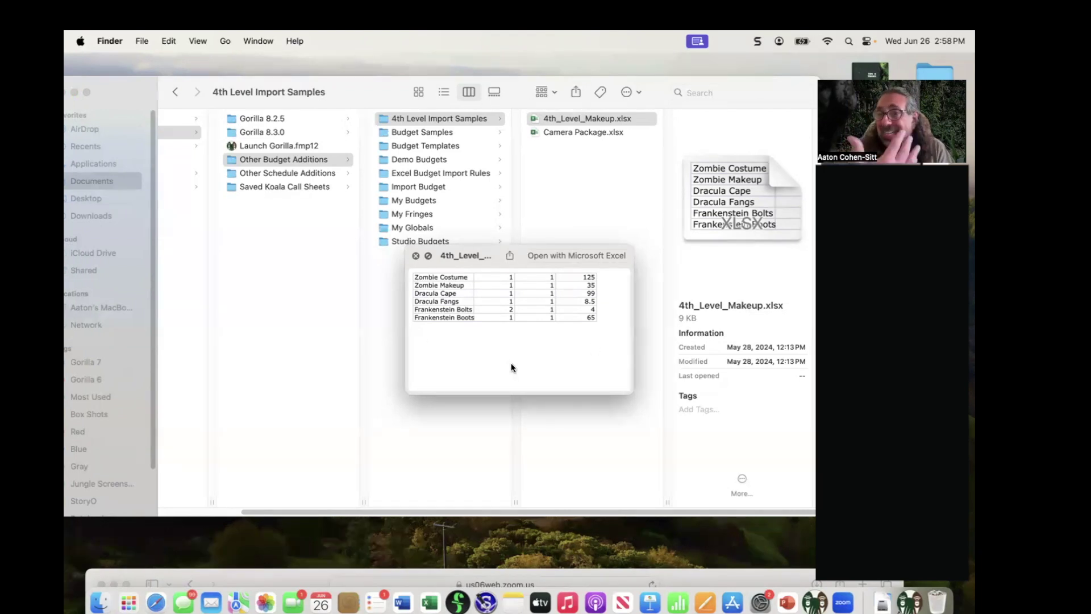
{"action": "key", "text": "space"}
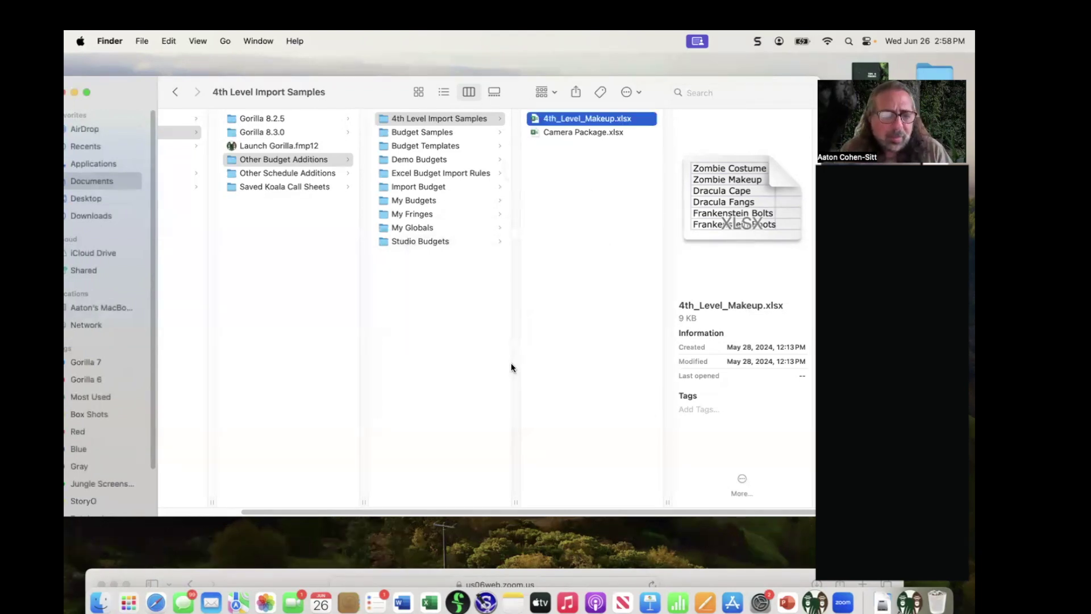
{"action": "key", "text": "super+Tab"}
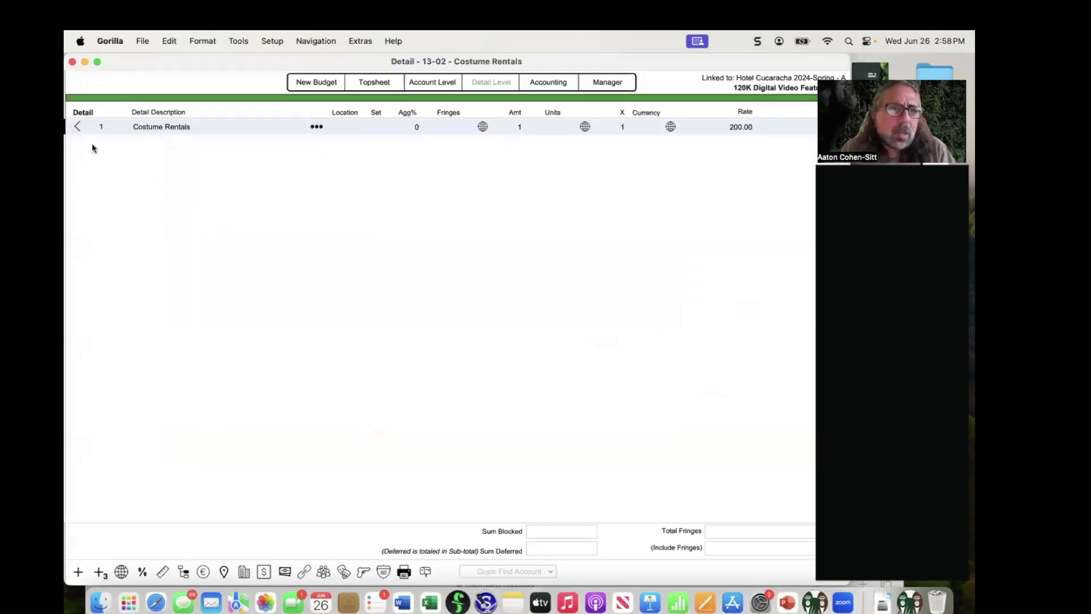
{"action": "left_click", "coordinate": [77, 126]}
{"action": "left_click", "coordinate": [80, 127]}
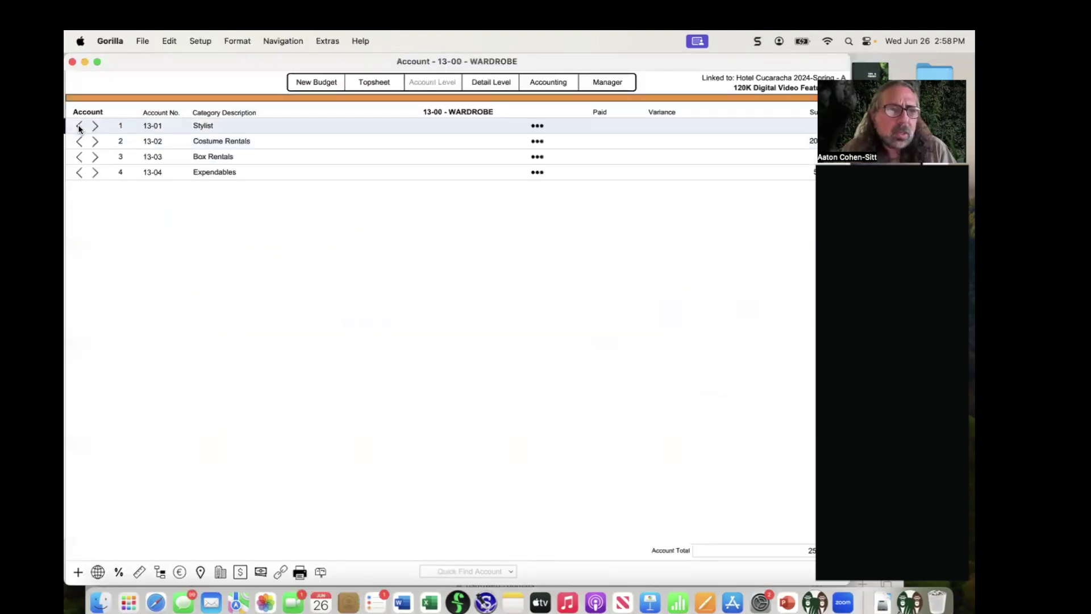
{"action": "left_click", "coordinate": [79, 125]}
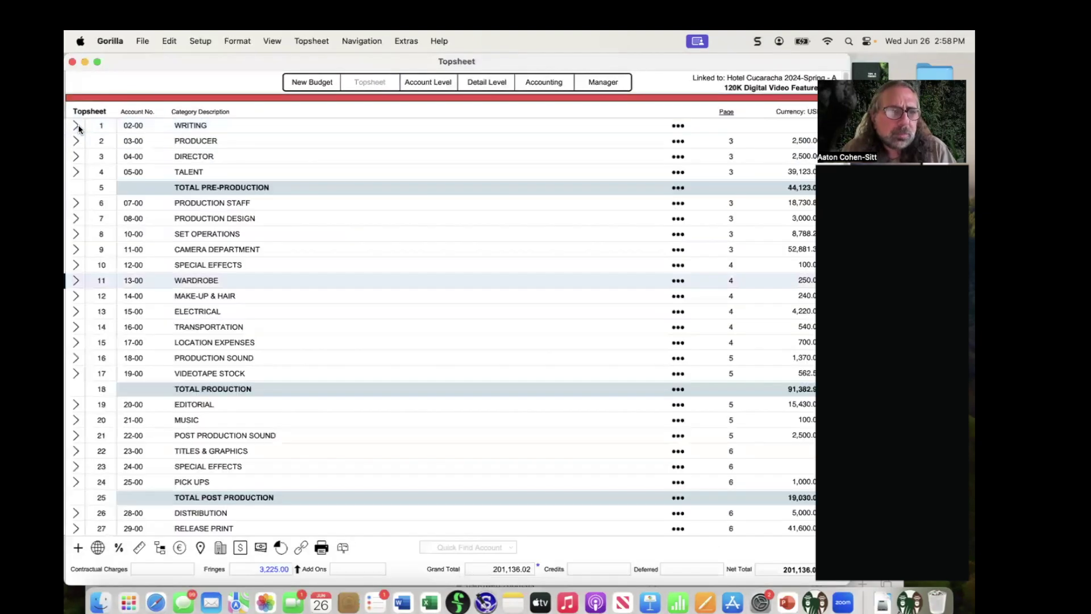
{"action": "left_click", "coordinate": [76, 296]}
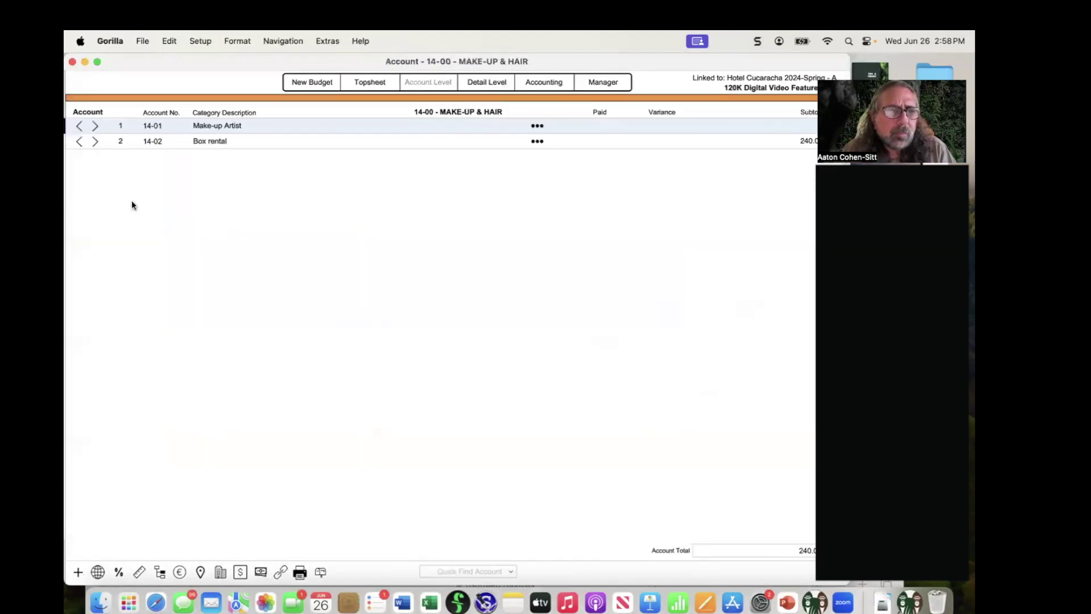
{"action": "left_click", "coordinate": [96, 141]}
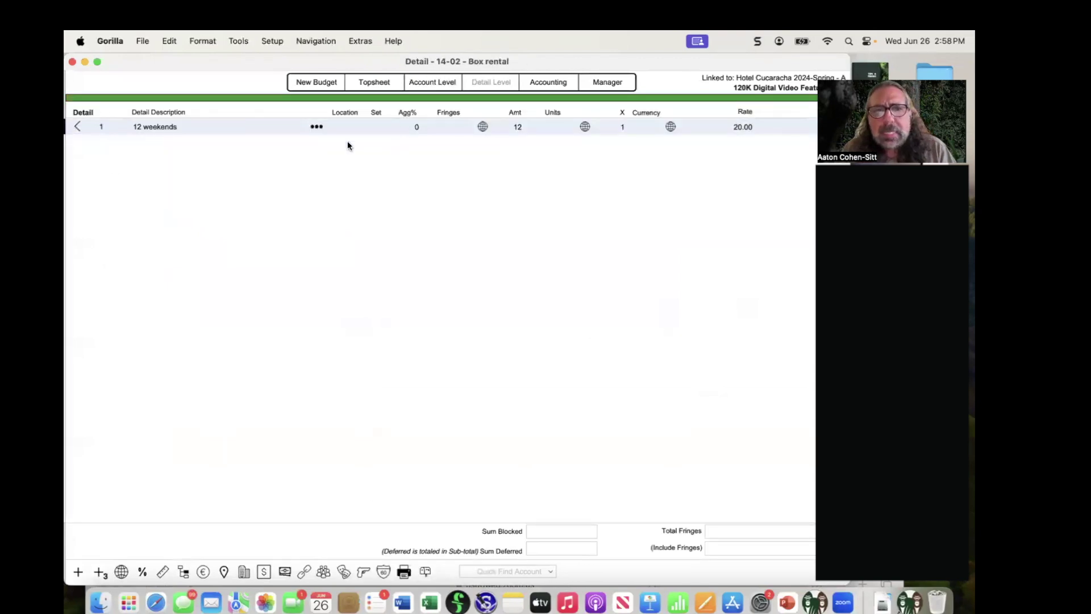
Step: Open the 4th Level of the 12 weekends line and choose 4th_Level_Makeup.xlsx from Gorilla 8's 4th Level Import Samples folder for import
{"action": "left_click", "coordinate": [317, 127]}
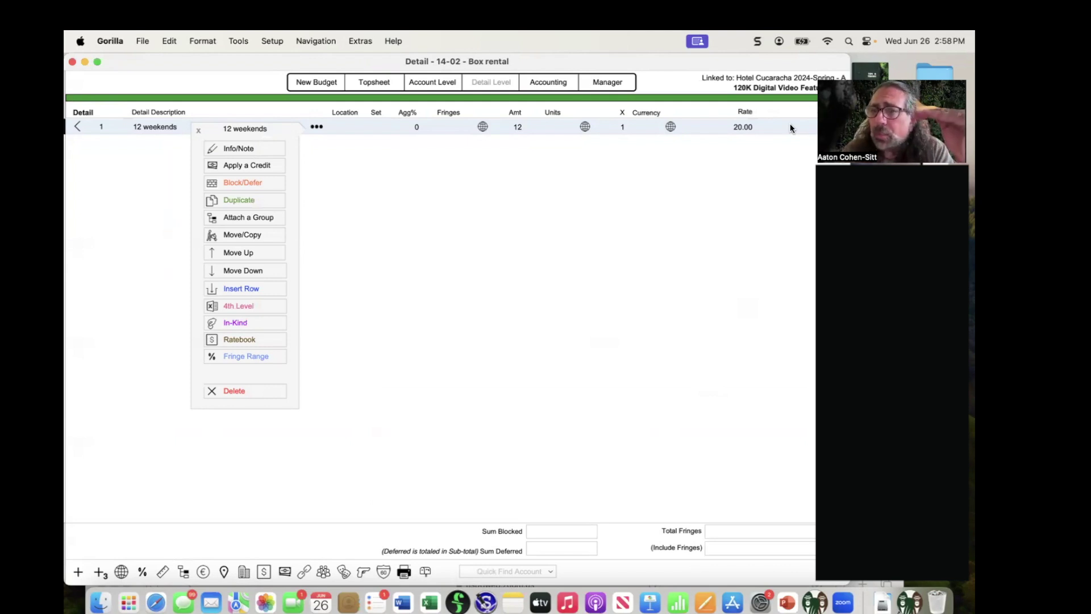
{"action": "left_click", "coordinate": [236, 305]}
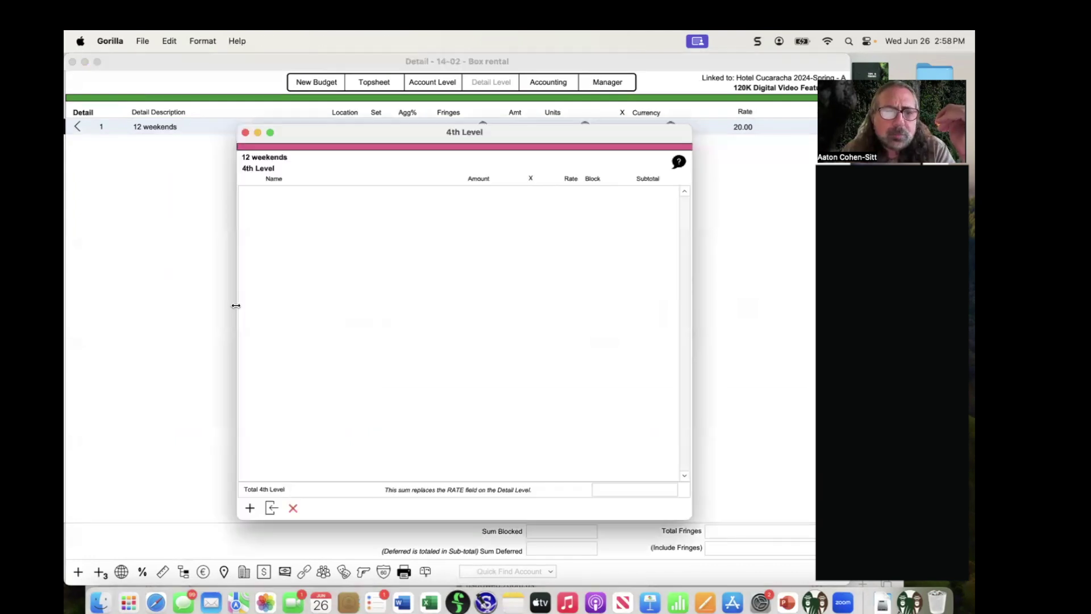
{"action": "left_click", "coordinate": [266, 509]}
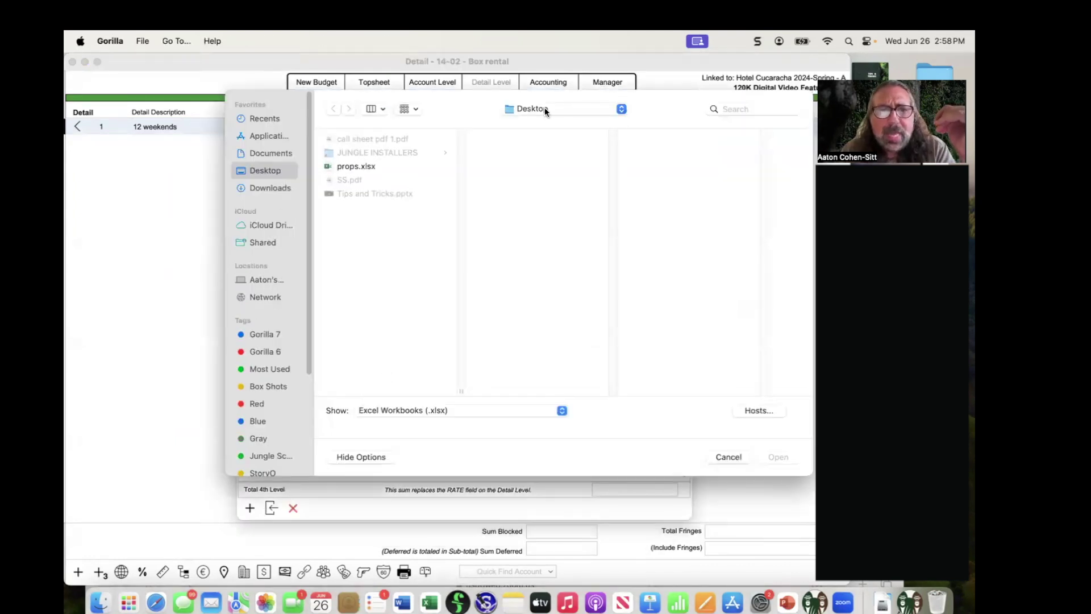
{"action": "left_click", "coordinate": [272, 138]}
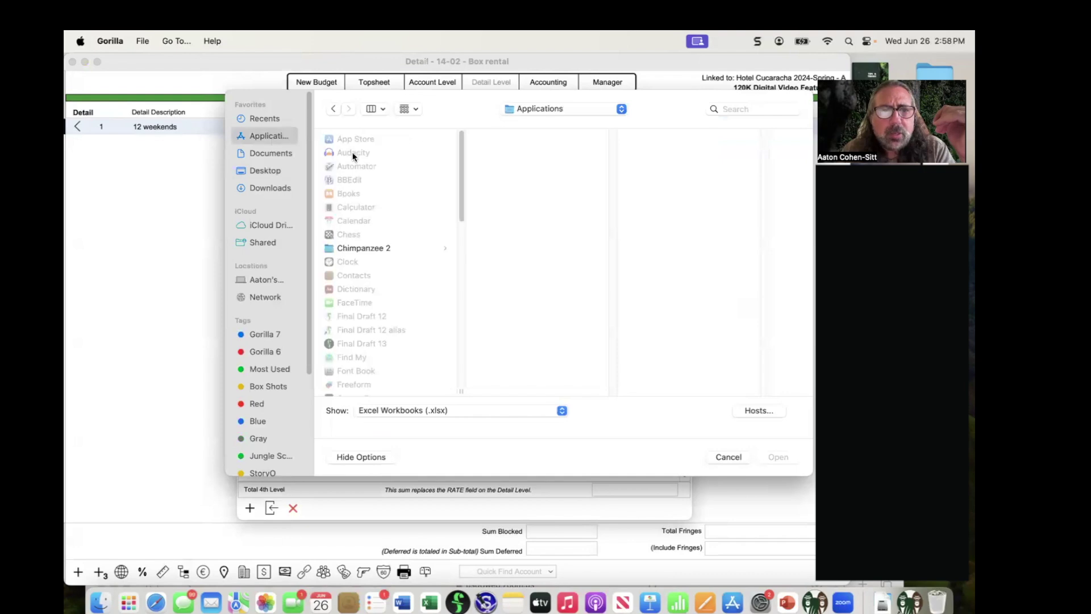
{"action": "scroll", "coordinate": [364, 295], "scroll_direction": "down", "scroll_amount": 5}
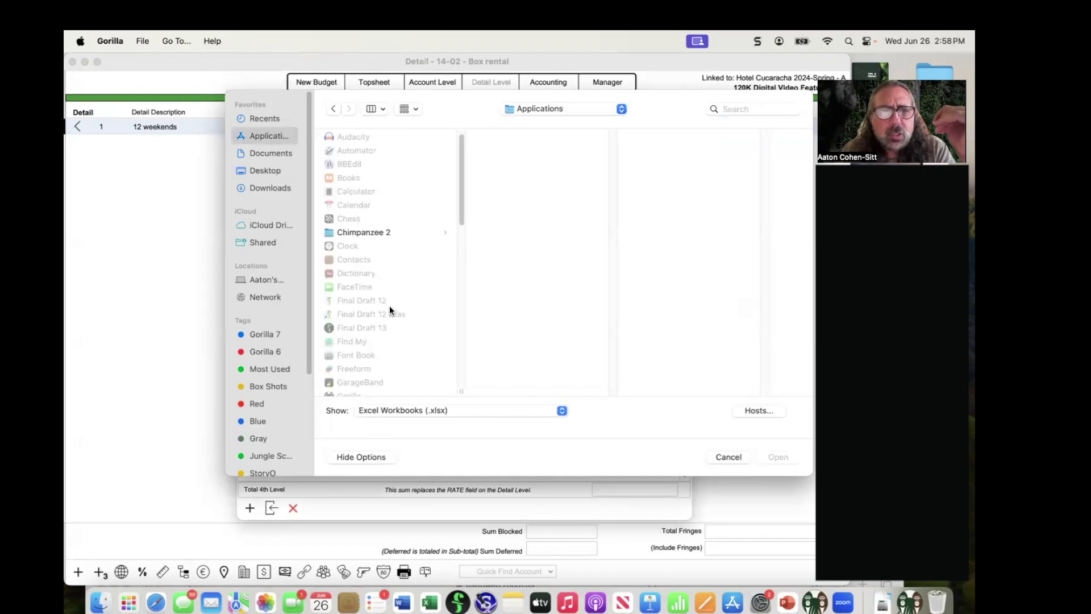
{"action": "left_click", "coordinate": [269, 153]}
{"action": "left_click", "coordinate": [364, 156]}
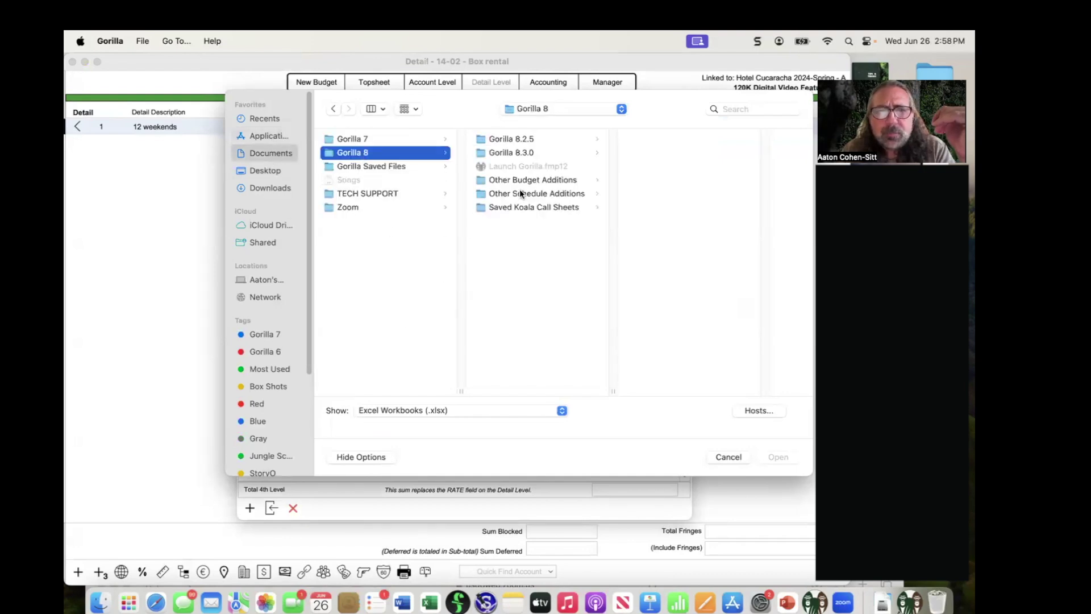
{"action": "left_click", "coordinate": [530, 181]}
{"action": "left_click", "coordinate": [634, 141]}
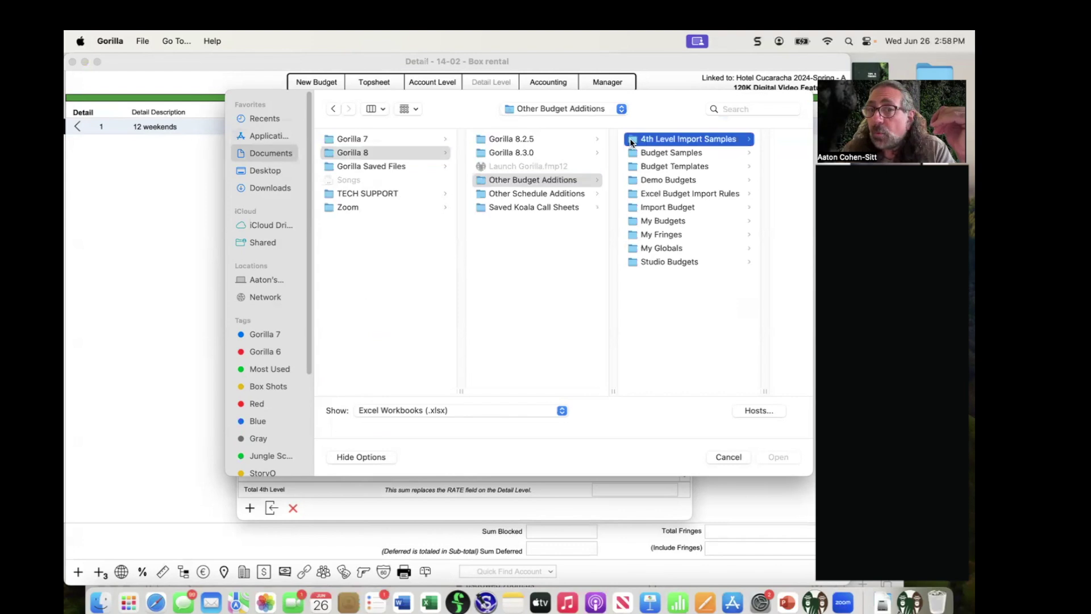
{"action": "left_click", "coordinate": [695, 143]}
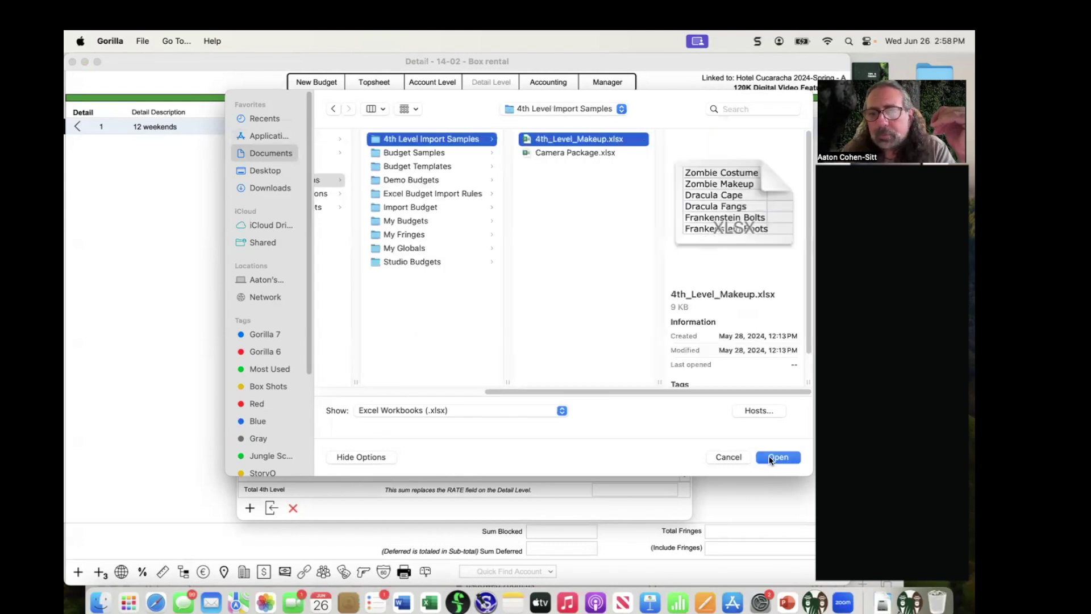
{"action": "left_click", "coordinate": [769, 456]}
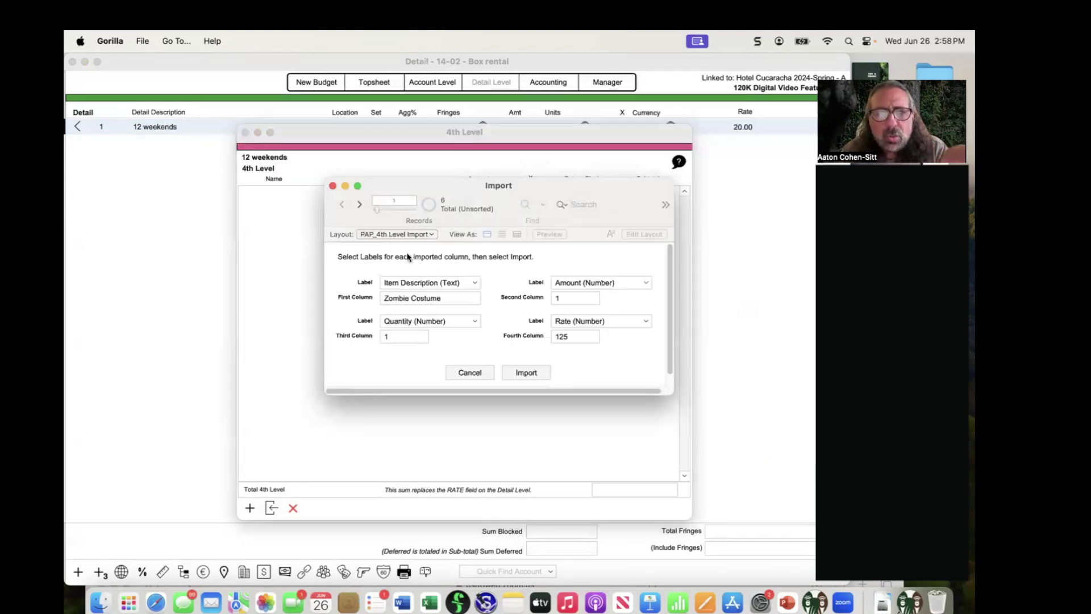
Step: Check all records against the Item Description, Amount, Quantity and Rate labels, import them, and close the 4th Level window
{"action": "left_click", "coordinate": [359, 205]}
{"action": "left_click", "coordinate": [359, 205]}
{"action": "left_click", "coordinate": [359, 205]}
{"action": "left_click", "coordinate": [359, 206]}
{"action": "left_click", "coordinate": [360, 206]}
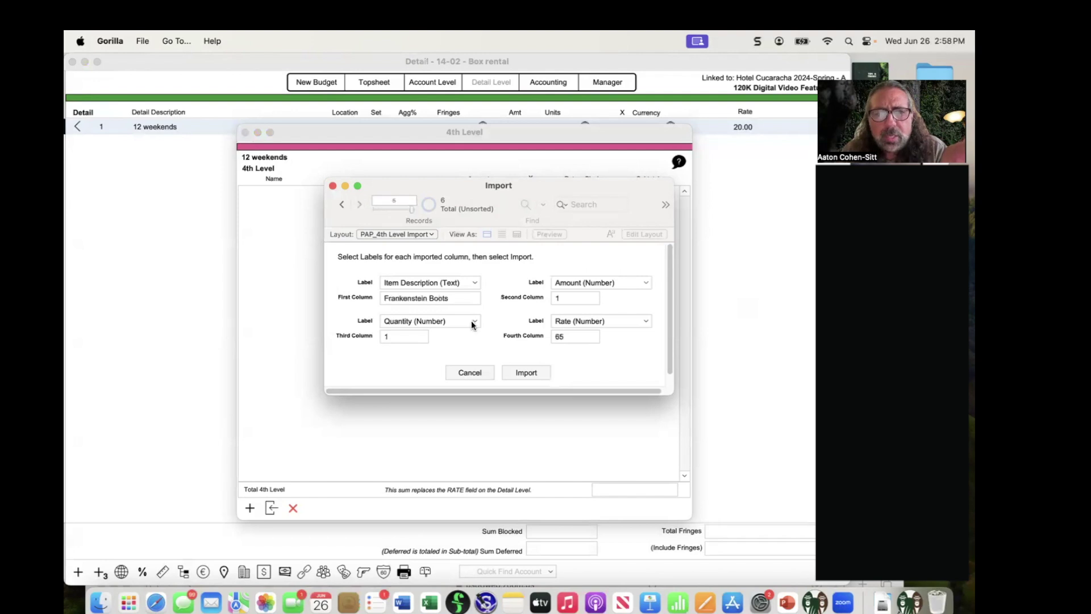
{"action": "left_click", "coordinate": [521, 373]}
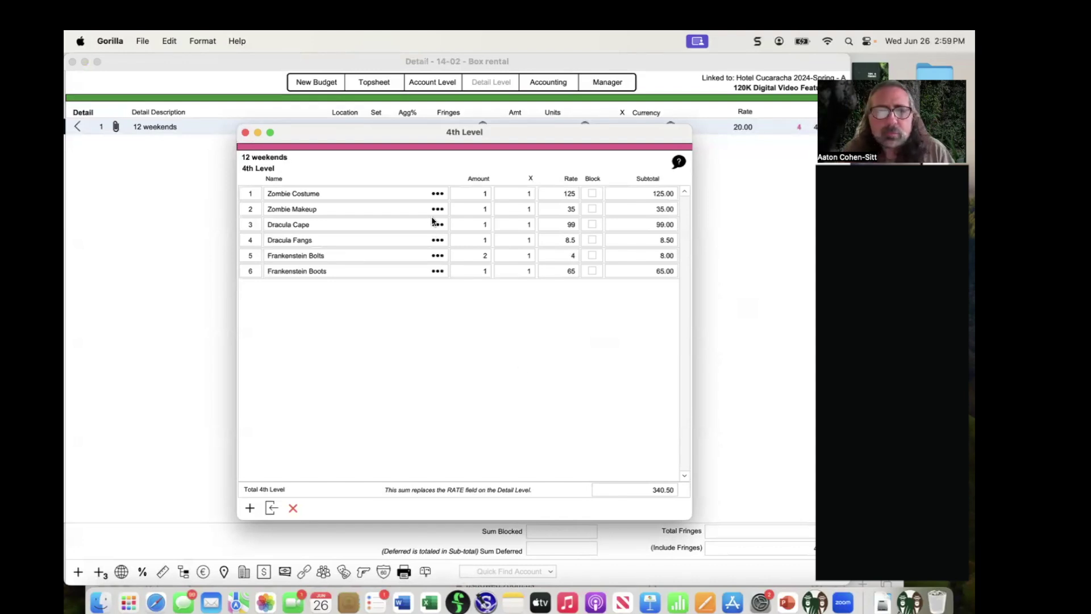
{"action": "left_click", "coordinate": [245, 133]}
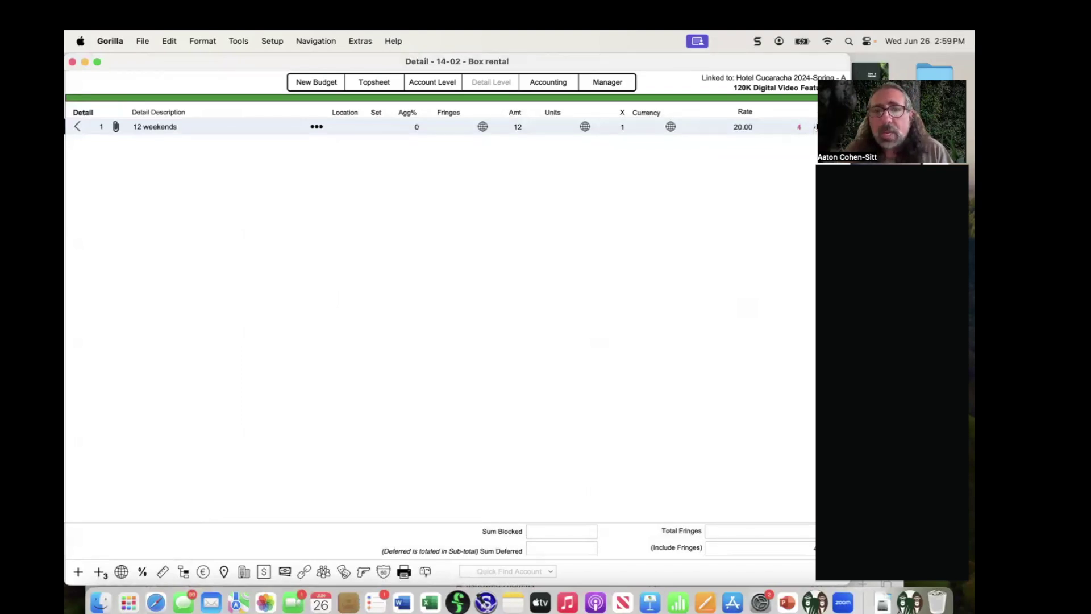
Step: Reopen the 12 weekends line's 4th Level, block the Dracula Cape item and close the window
{"action": "left_click", "coordinate": [115, 126]}
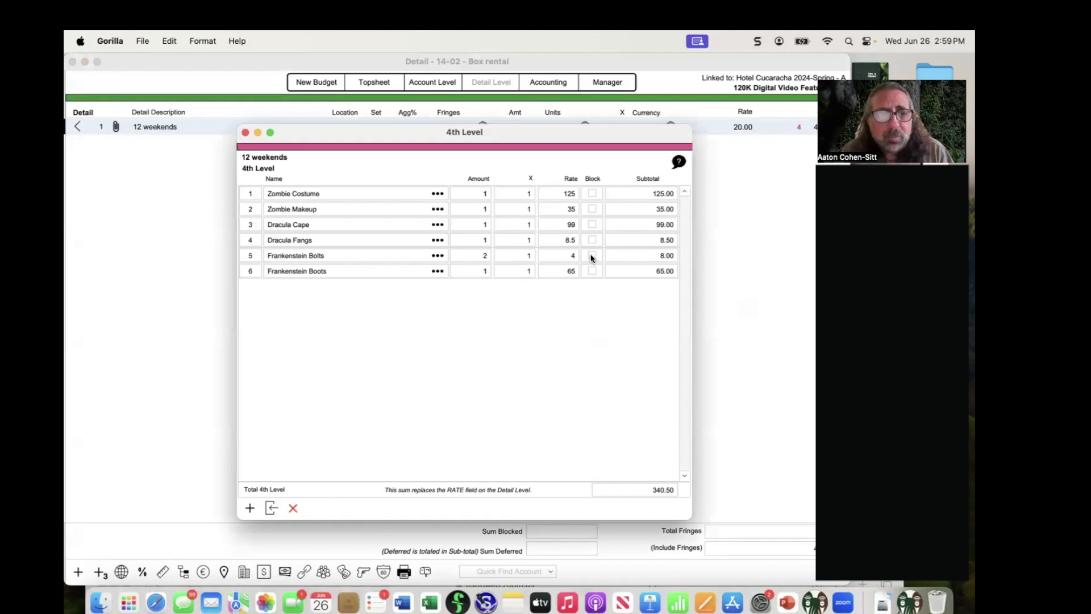
{"action": "left_click", "coordinate": [592, 225]}
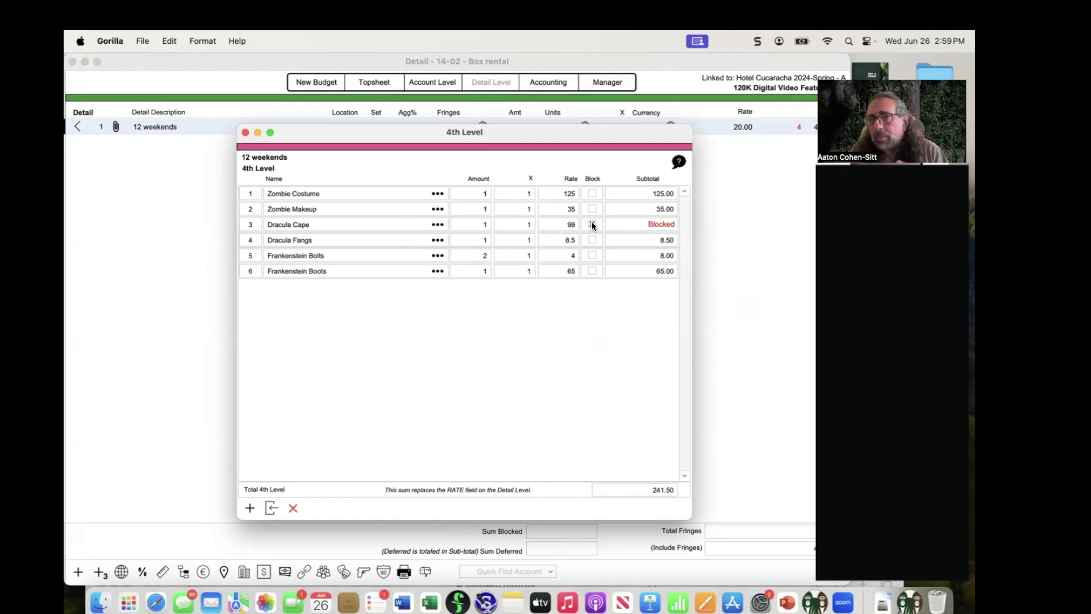
{"action": "left_click", "coordinate": [246, 132]}
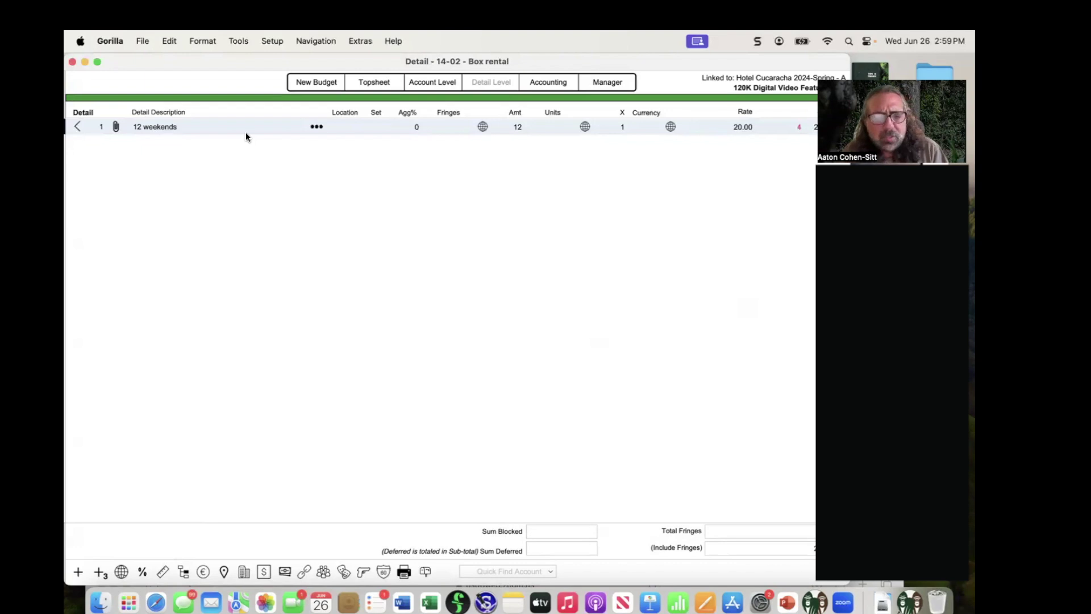
Step: Switch to the PowerPoint slide show, advance it to tip #30 on Printing & Exporting, and return to Gorilla
{"action": "key", "text": "super+Tab"}
{"action": "key", "text": "super+Tab"}
{"action": "key", "text": "Right"}
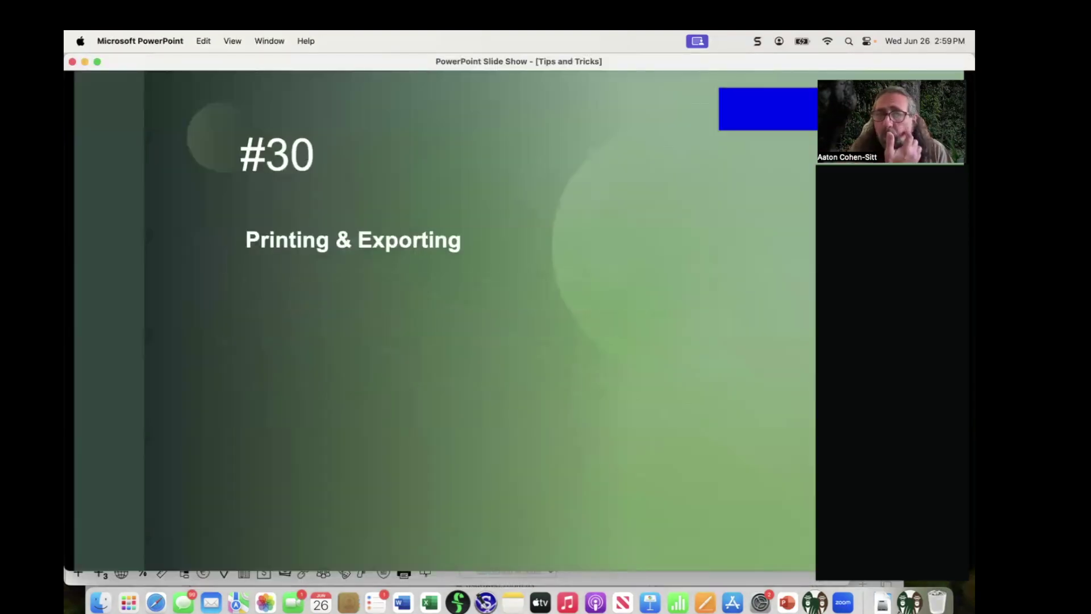
{"action": "key", "text": "super+Tab"}
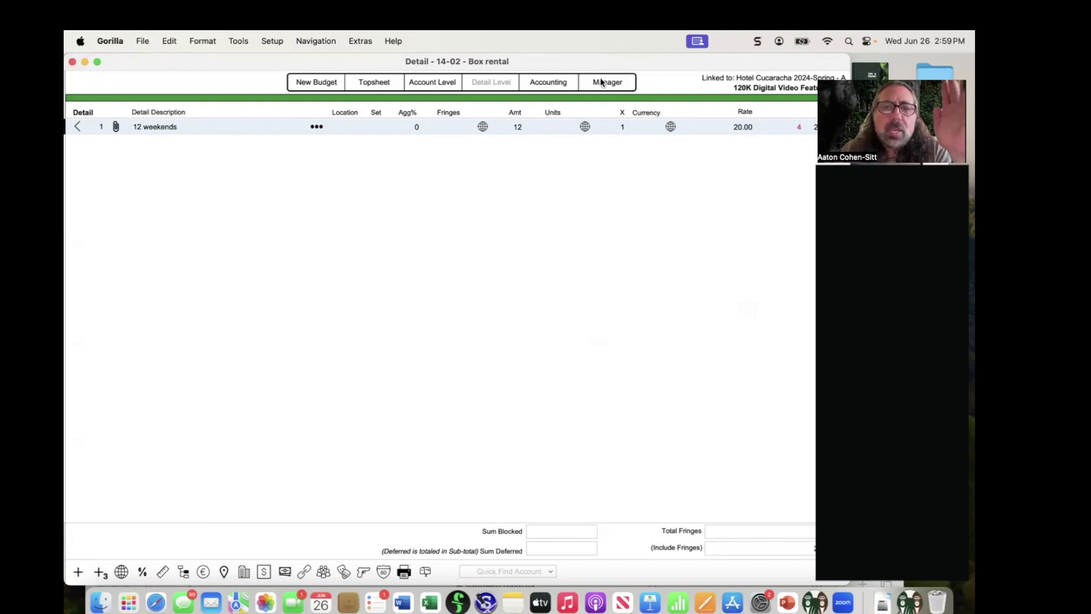
Step: Run a Quick Preview Detail report from the Topsheet in Classic format with Summary Fringes
{"action": "left_click", "coordinate": [382, 82]}
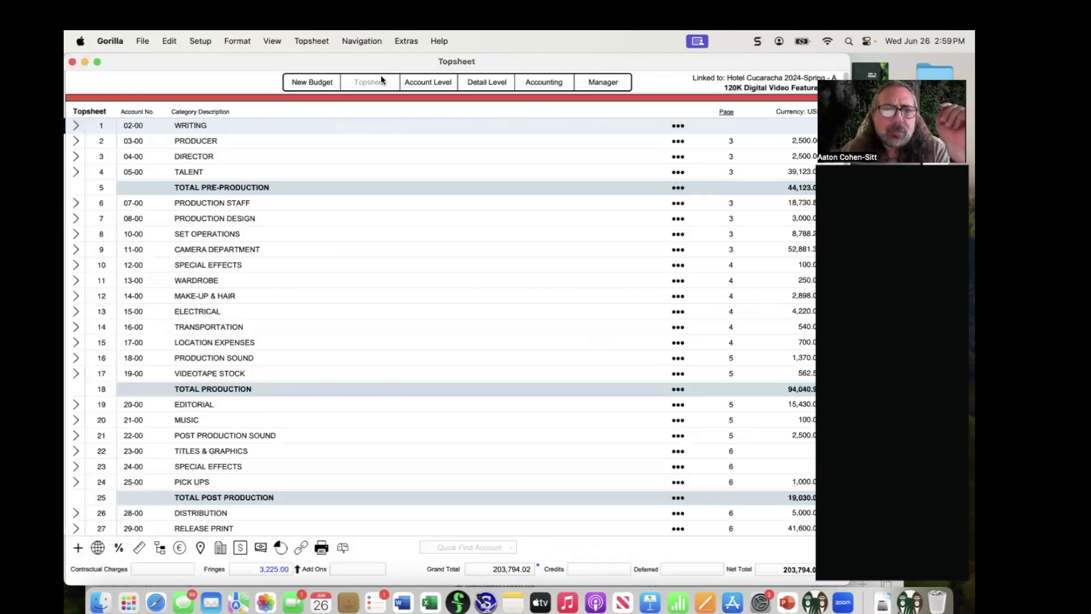
{"action": "left_click", "coordinate": [323, 549]}
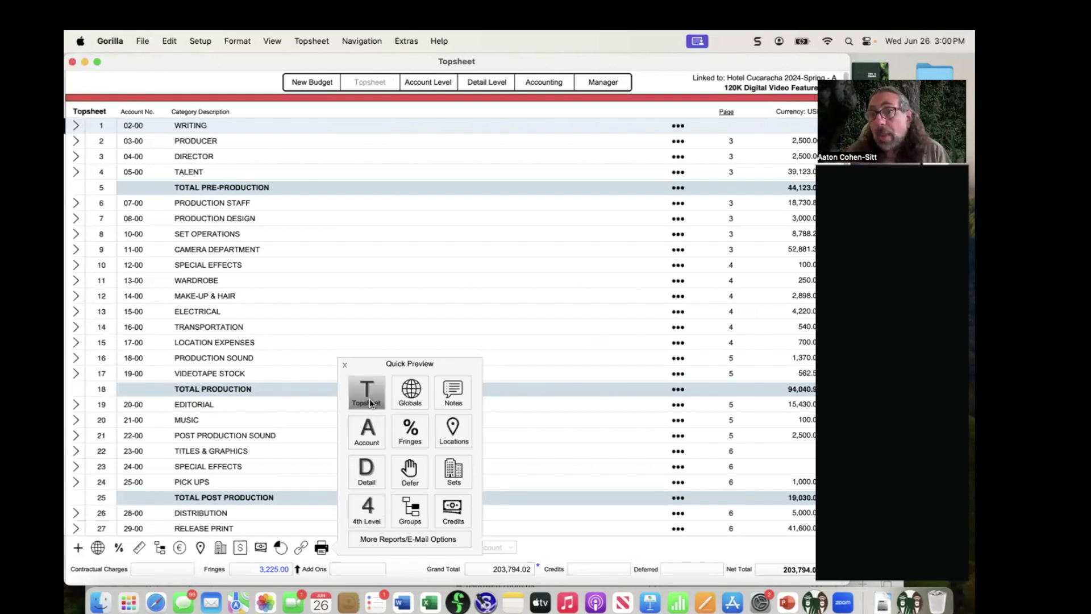
{"action": "left_click", "coordinate": [367, 470]}
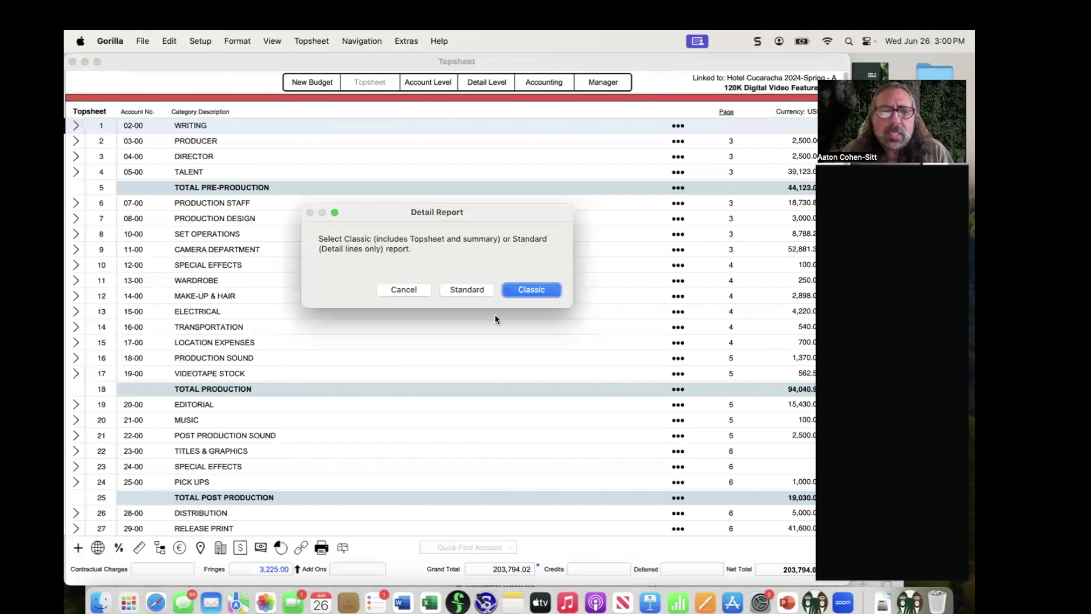
{"action": "left_click", "coordinate": [517, 291]}
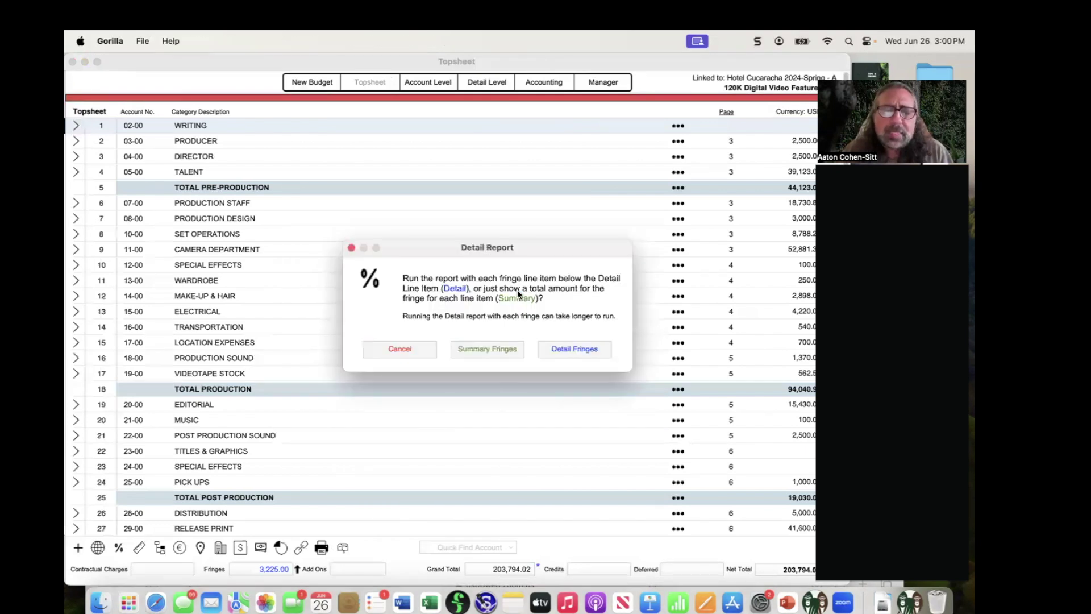
{"action": "left_click", "coordinate": [489, 349]}
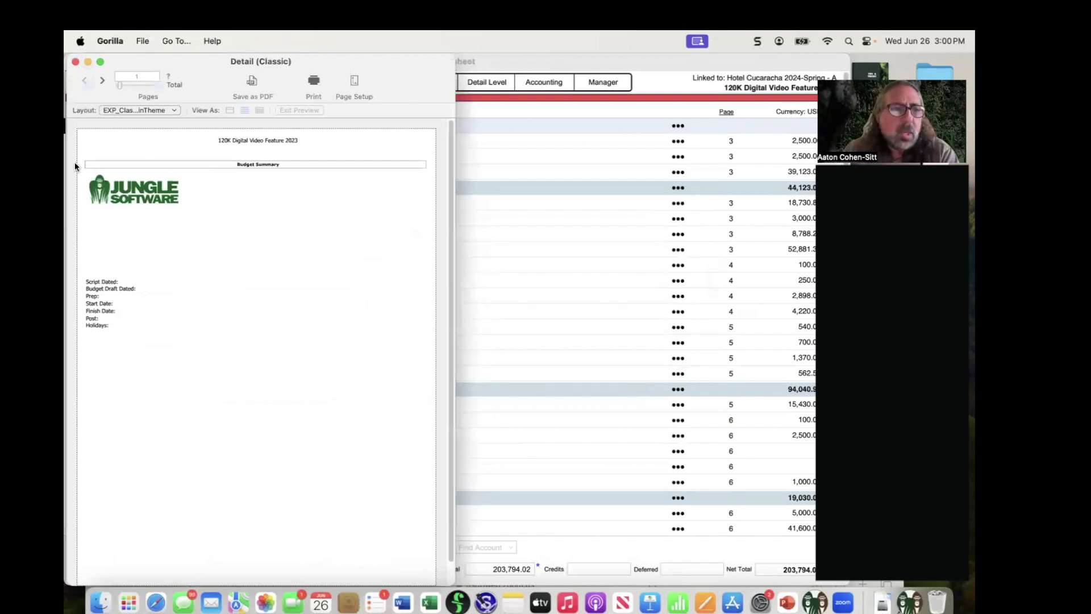
Step: Page through the Detail (Classic) report from the Budget Summary to the last page, and close the preview
{"action": "left_click", "coordinate": [101, 81]}
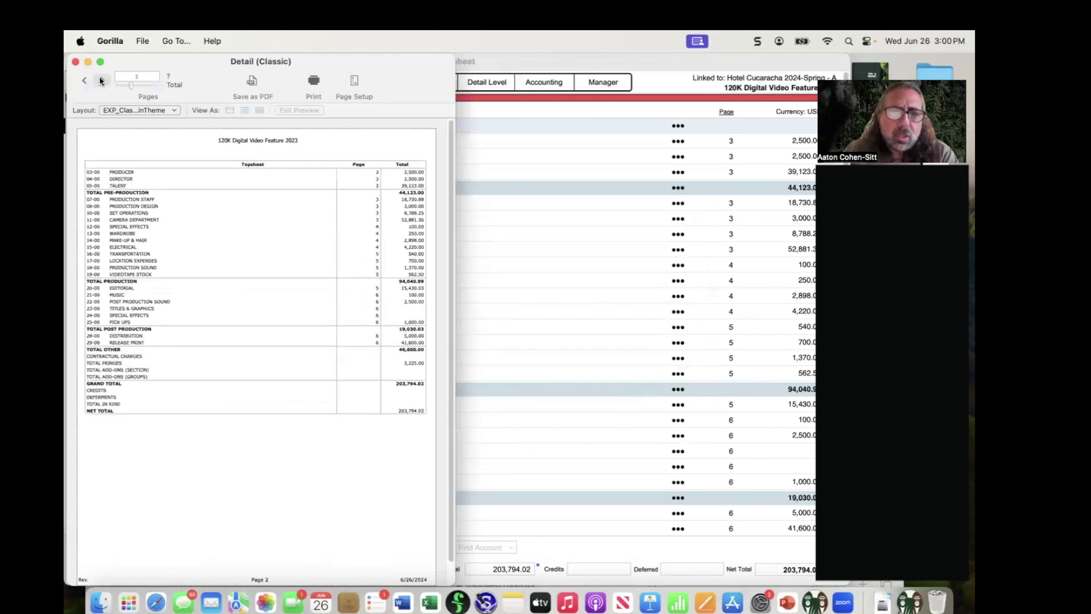
{"action": "left_click", "coordinate": [101, 80]}
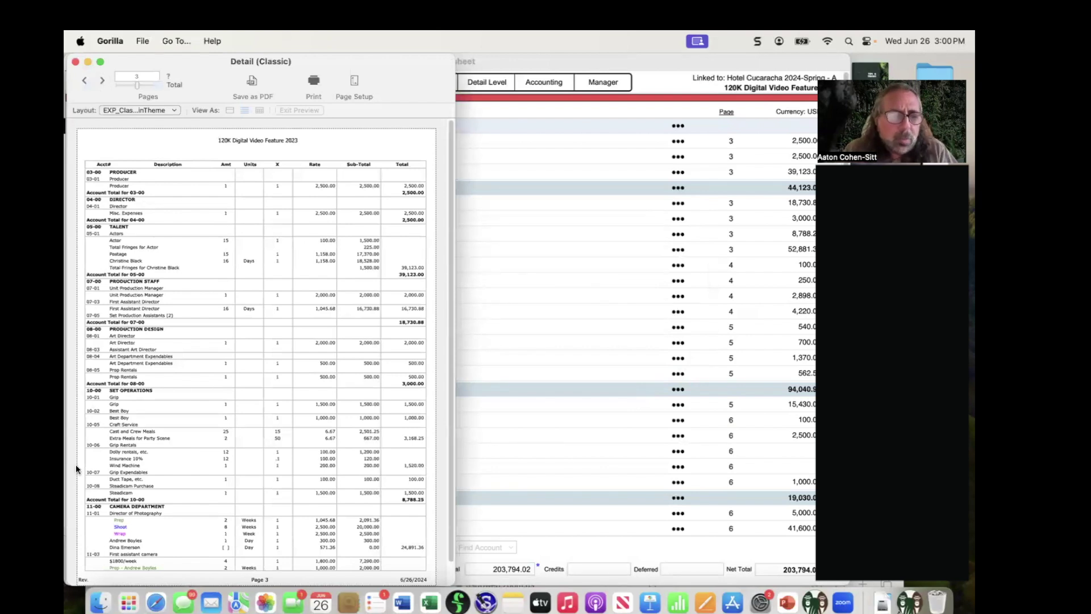
{"action": "left_click", "coordinate": [103, 81]}
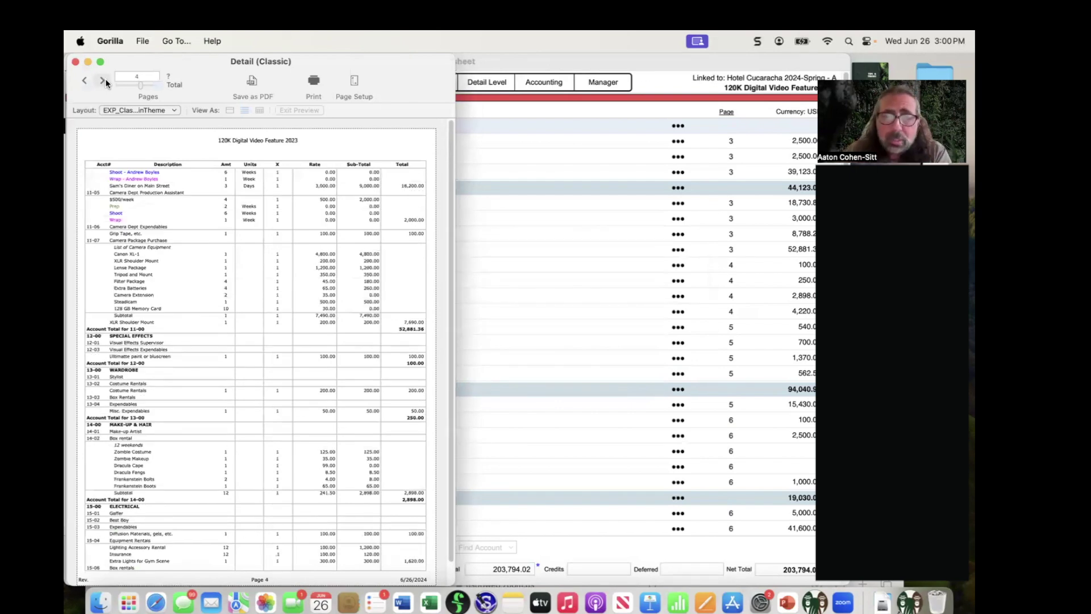
{"action": "left_click", "coordinate": [103, 81]}
{"action": "left_click", "coordinate": [104, 82]}
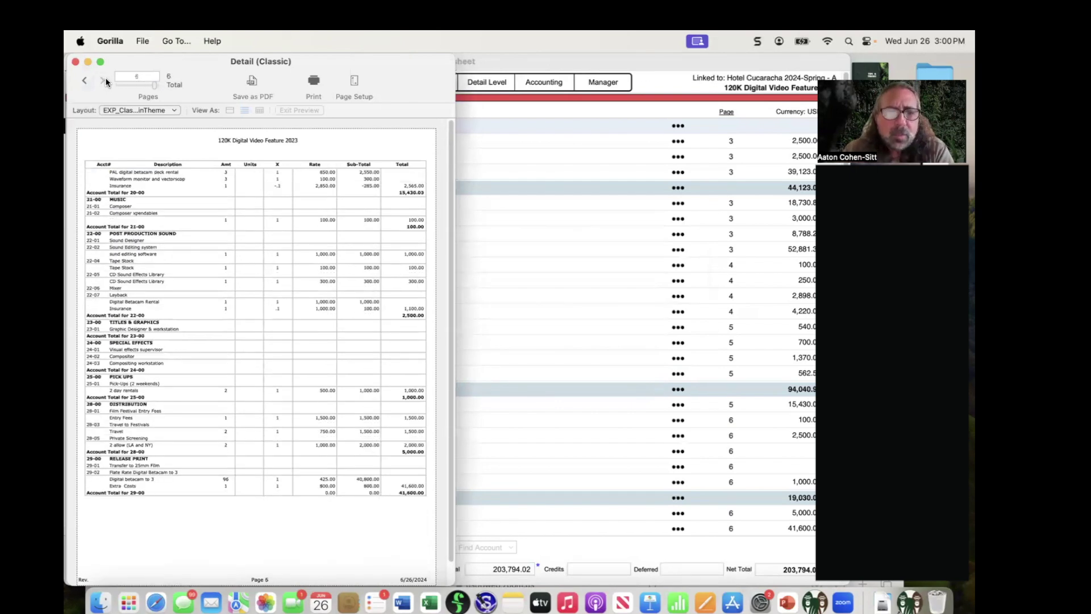
{"action": "left_click", "coordinate": [74, 62]}
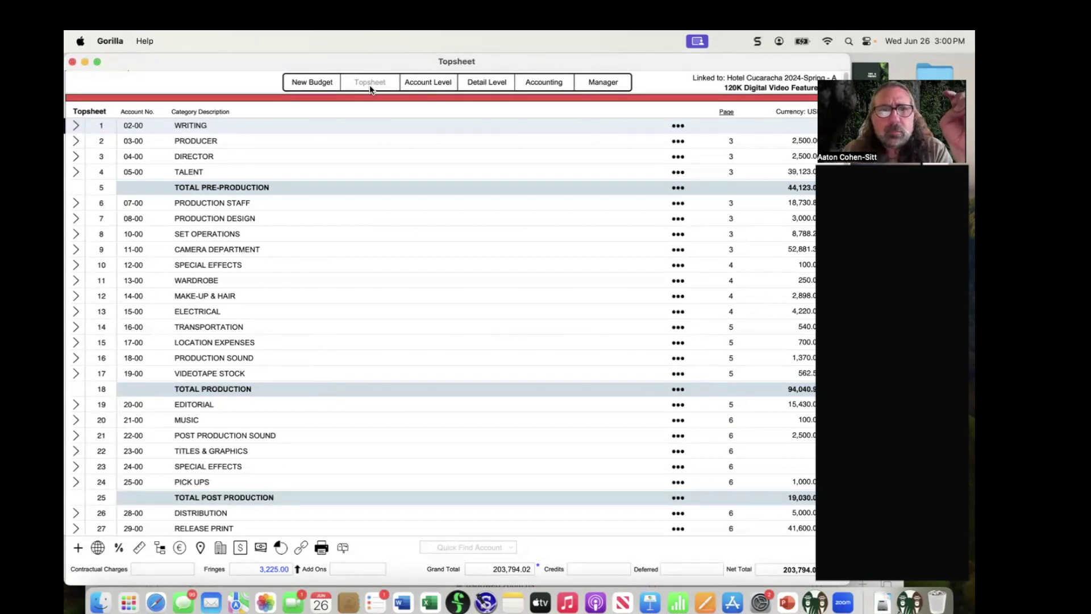
{"action": "left_click", "coordinate": [76, 126]}
{"action": "left_click", "coordinate": [78, 125]}
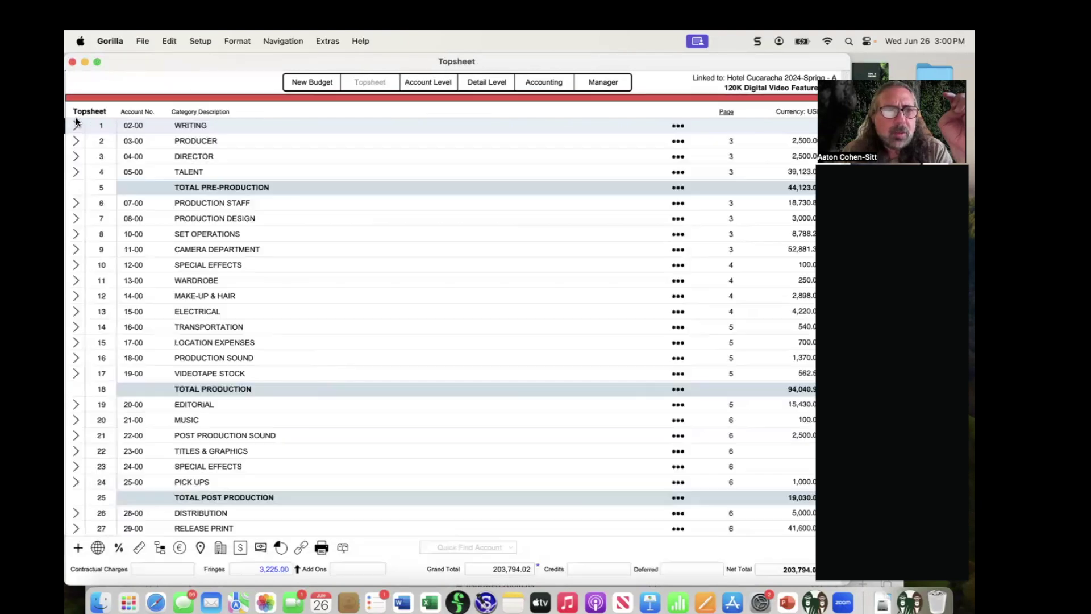
Step: Open the Topsheet export window, review its category list from the first row, and close it without exporting
{"action": "left_click", "coordinate": [143, 41]}
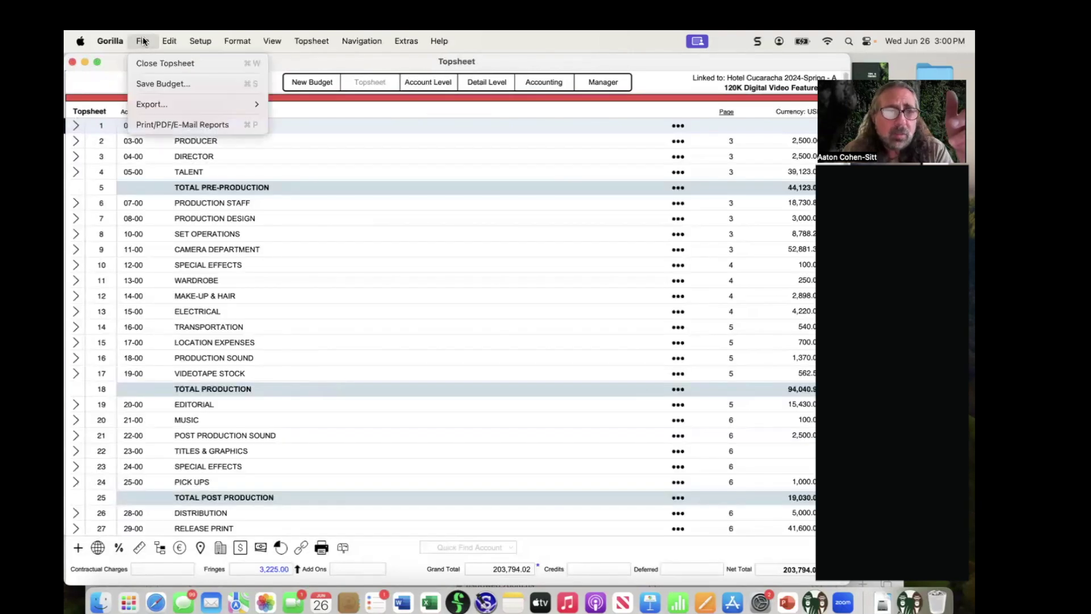
{"action": "mouse_move", "coordinate": [167, 103]}
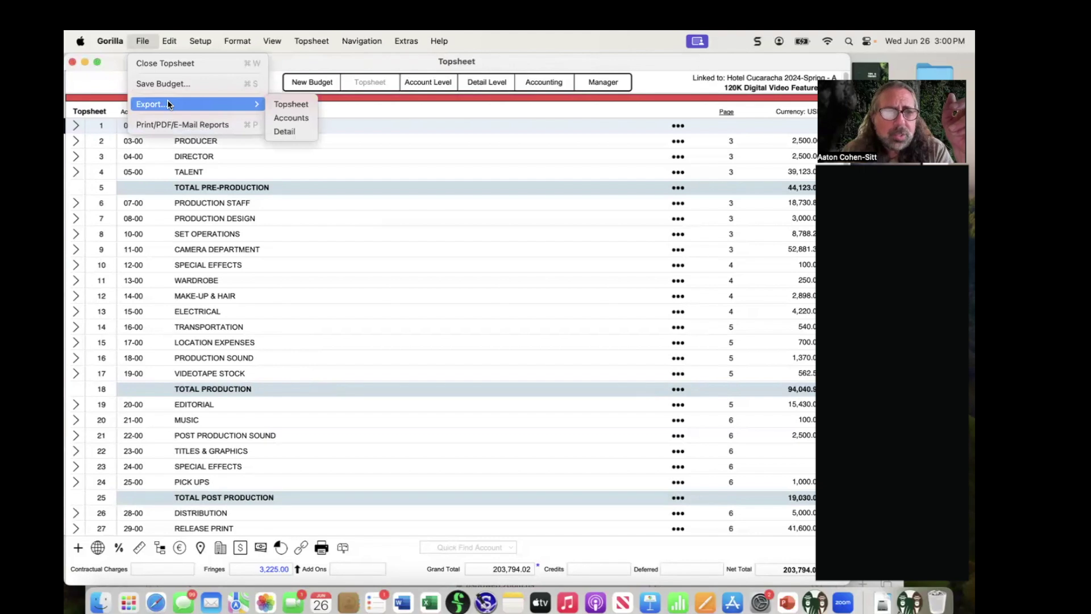
{"action": "left_click", "coordinate": [299, 105]}
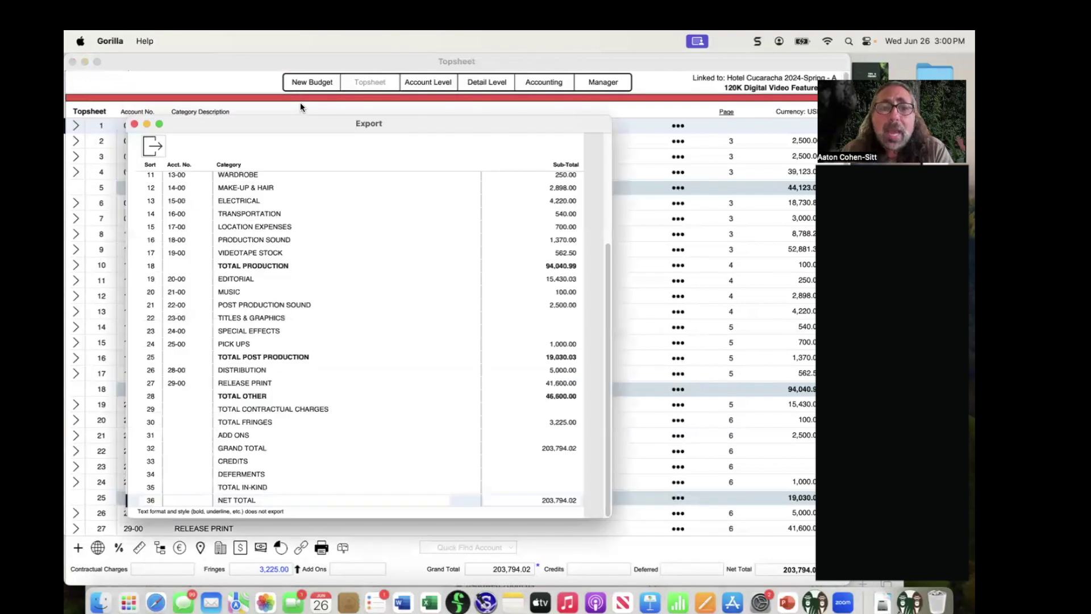
{"action": "scroll", "coordinate": [364, 250], "scroll_direction": "up", "scroll_amount": 5}
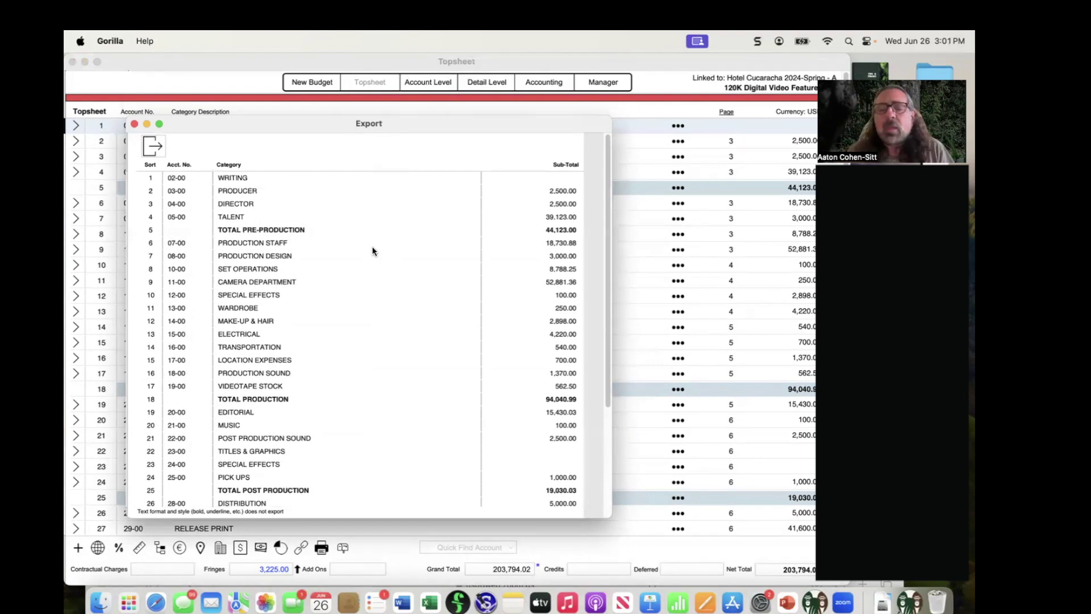
{"action": "left_click_drag", "start_coordinate": [206, 129], "coordinate": [209, 108]}
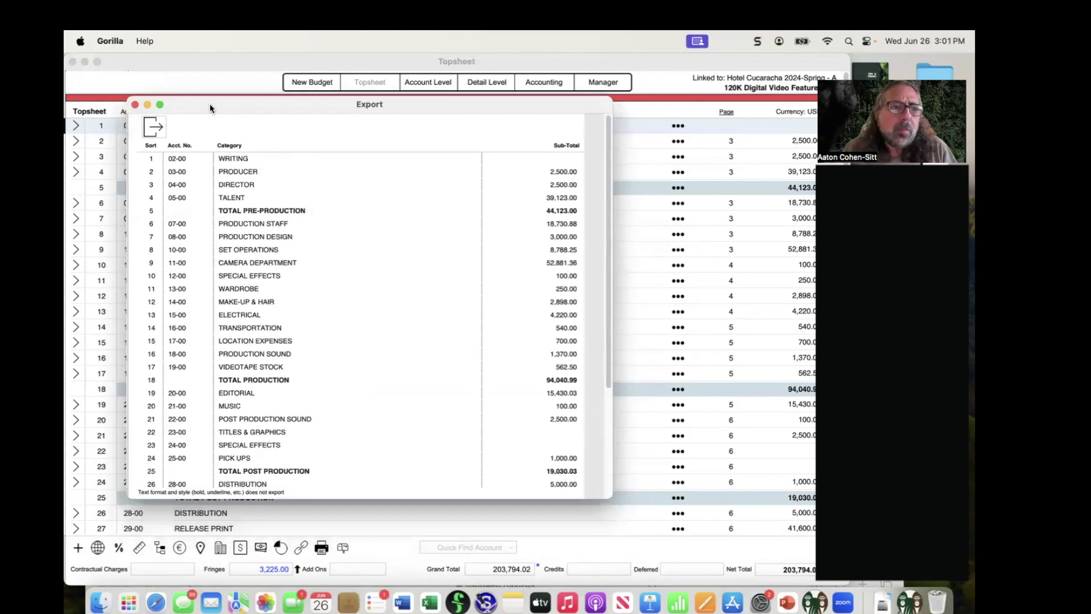
{"action": "left_click", "coordinate": [135, 106]}
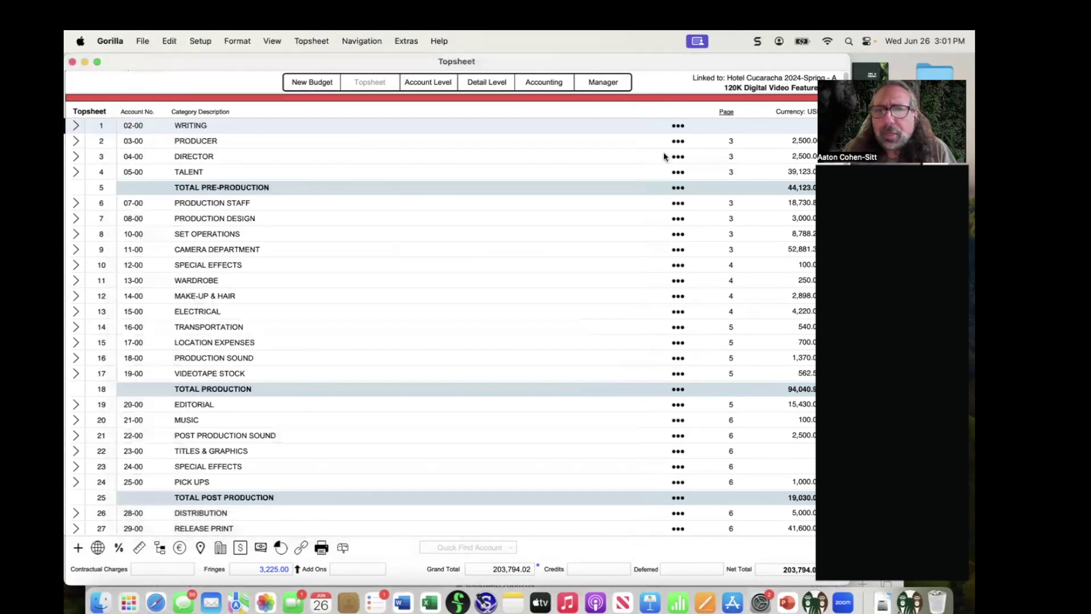
Step: Go to the Project Manager, view the Documents save options for 1M Non Union Budget 2023, and cancel the save
{"action": "left_click", "coordinate": [600, 83]}
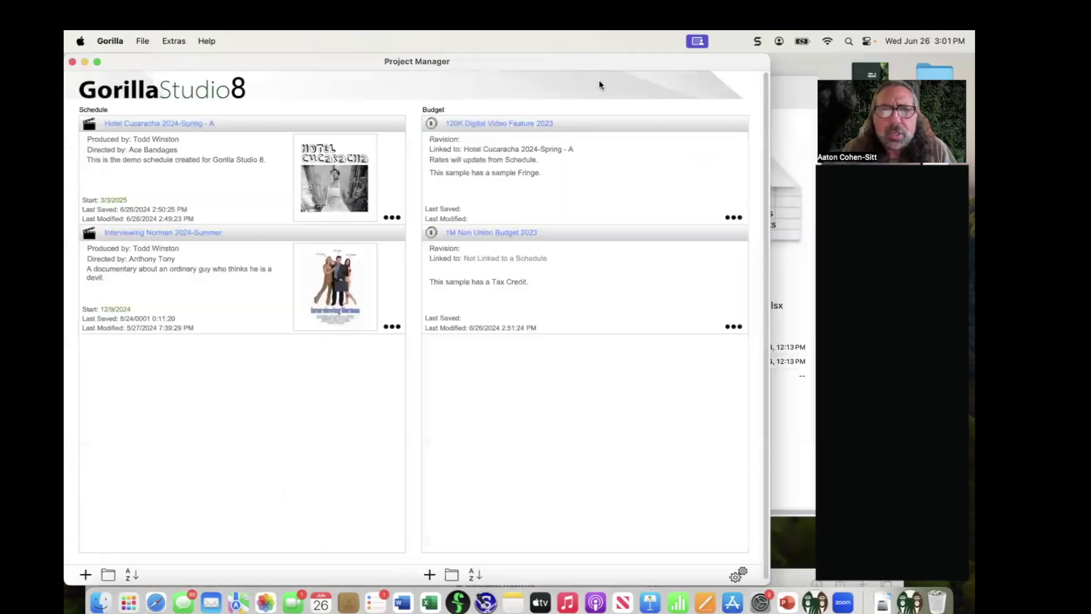
{"action": "left_click", "coordinate": [733, 325]}
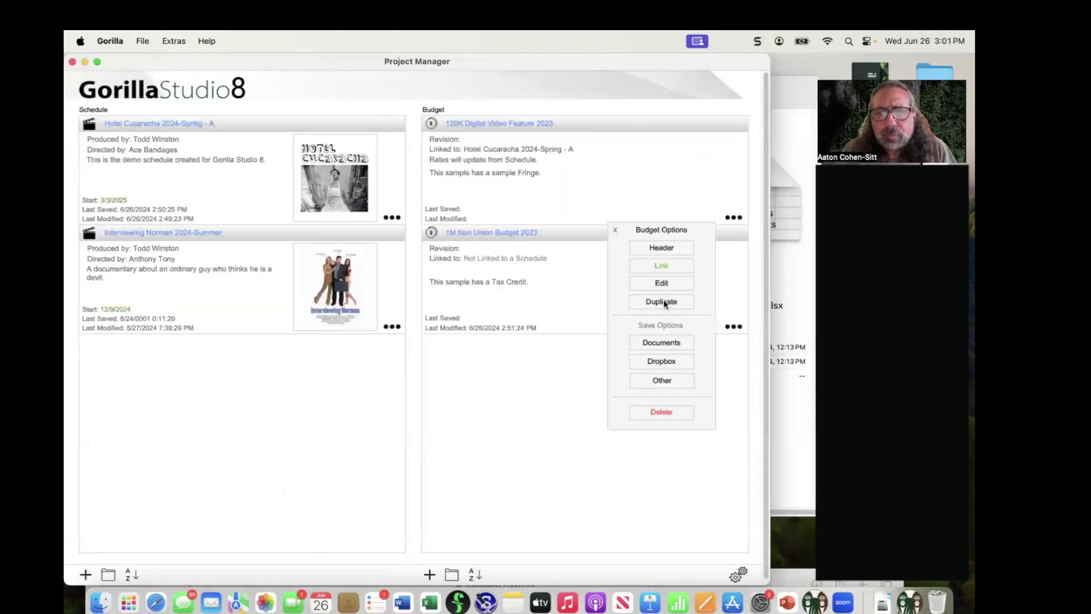
{"action": "left_click", "coordinate": [661, 342]}
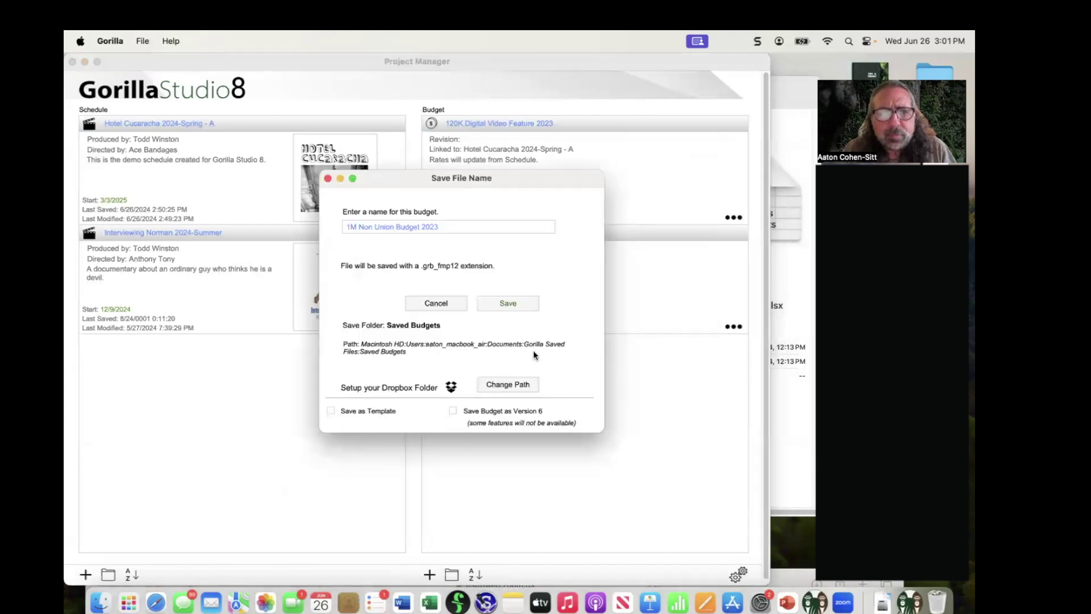
{"action": "left_click", "coordinate": [430, 304]}
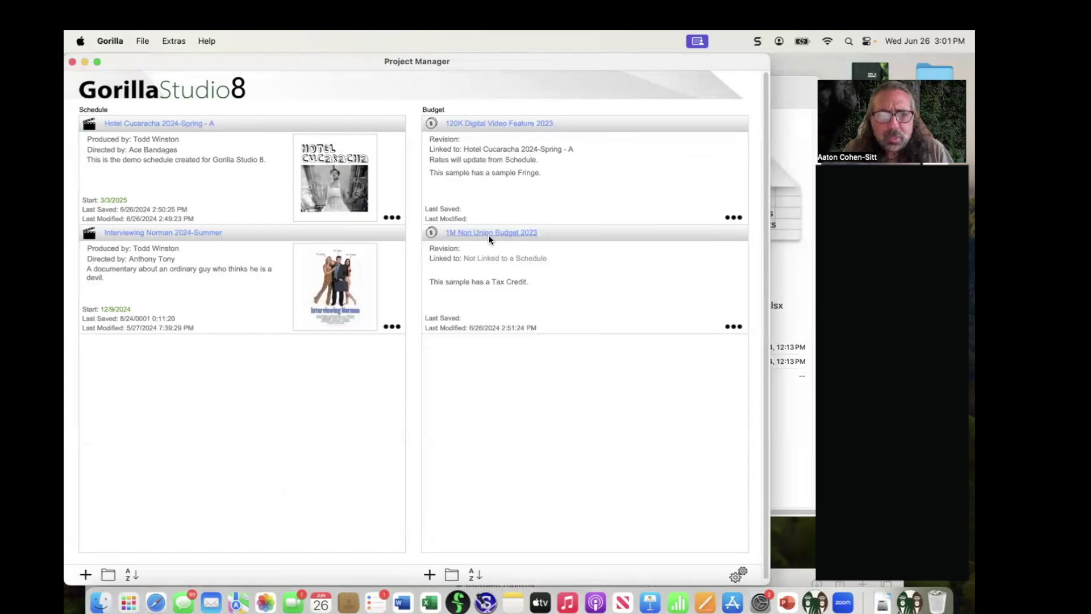
Step: View the other import options for a new budget, including Excel and Movie Magic, and close the New Budget window
{"action": "left_click", "coordinate": [429, 575]}
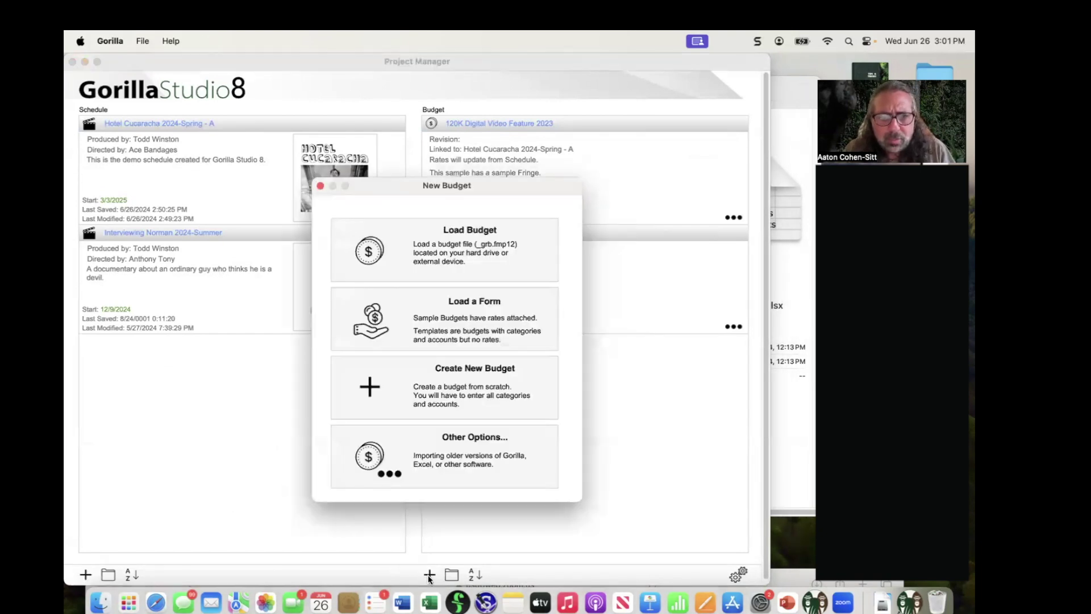
{"action": "left_click", "coordinate": [459, 445]}
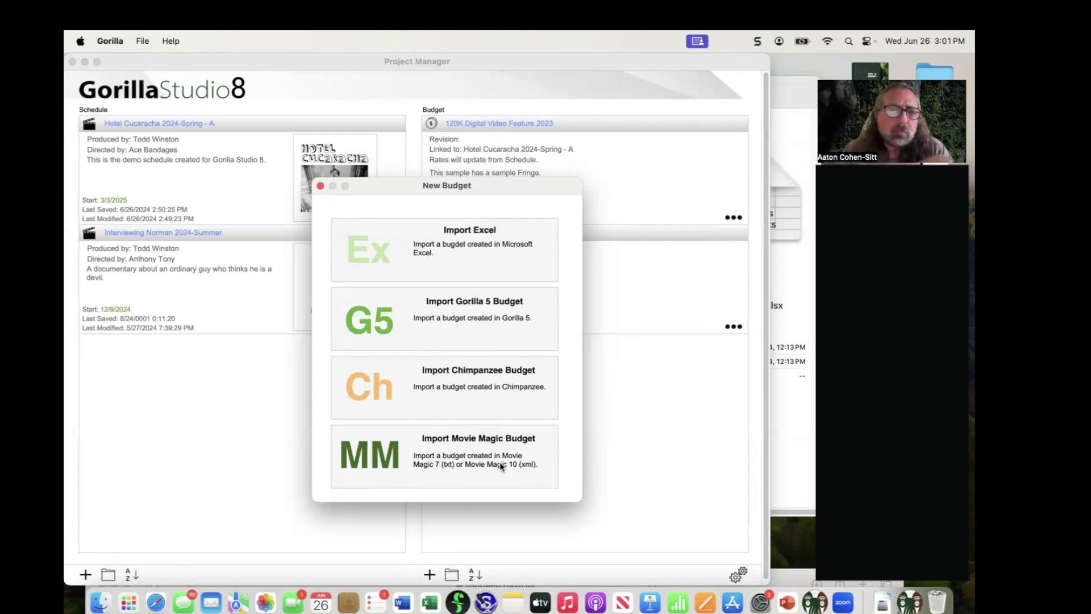
{"action": "left_click", "coordinate": [320, 186]}
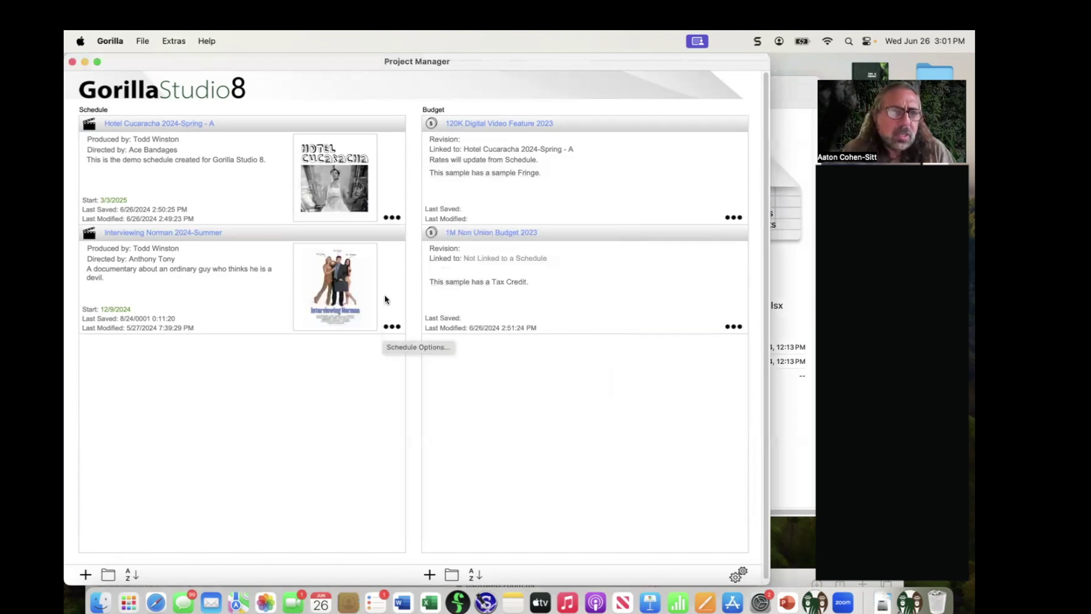
Step: View the Documents save options for the Hotel Cucaracha 2024-Spring - A schedule, including Final Draft export, and close without saving
{"action": "left_click", "coordinate": [392, 218]}
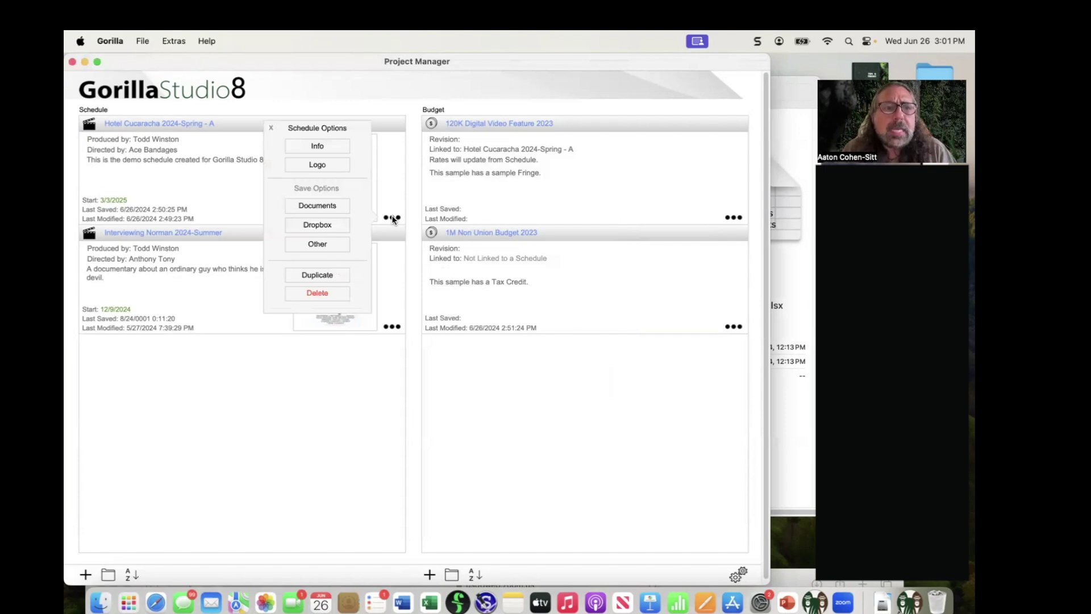
{"action": "left_click", "coordinate": [314, 207]}
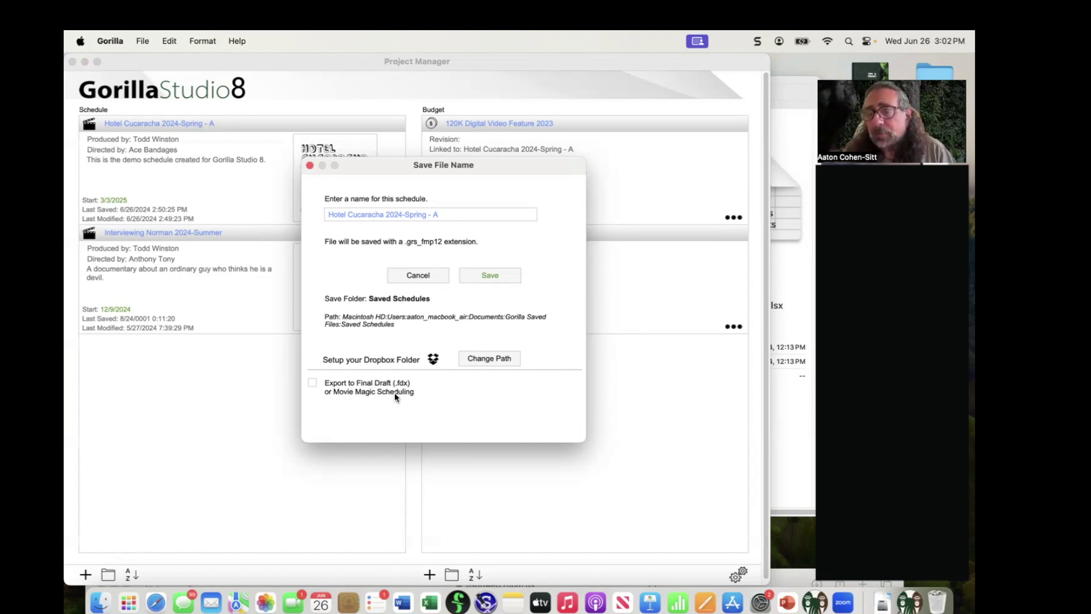
{"action": "left_click", "coordinate": [309, 166]}
Step: Switch to the PowerPoint slide show, advance it to tip #31 on Hide / Show Budget Sections, and return to Gorilla
{"action": "key", "text": "super+Tab"}
{"action": "left_click", "coordinate": [365, 328]}
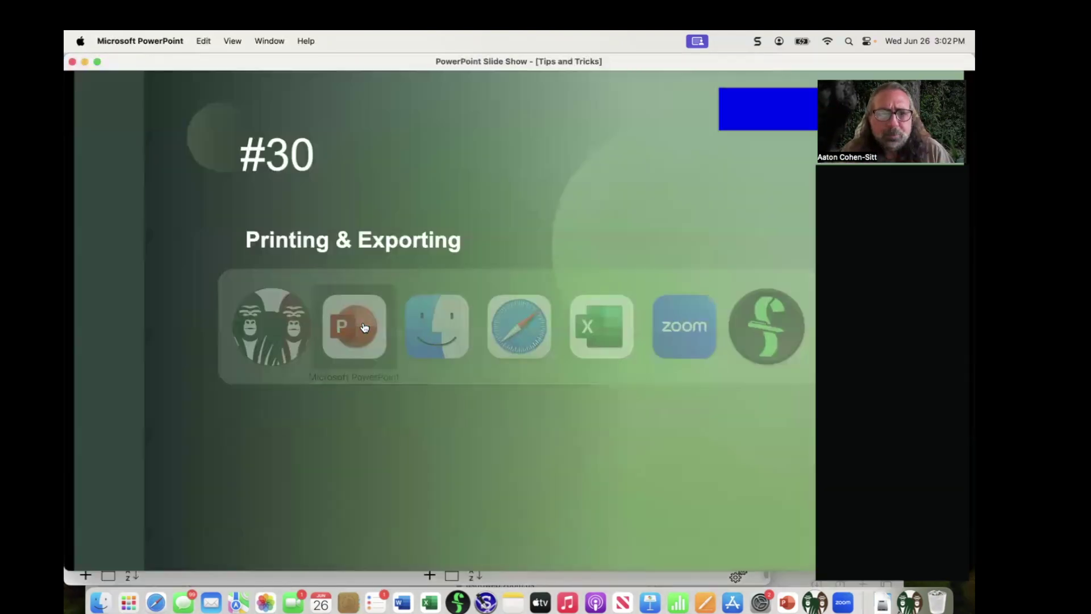
{"action": "key", "text": "Right"}
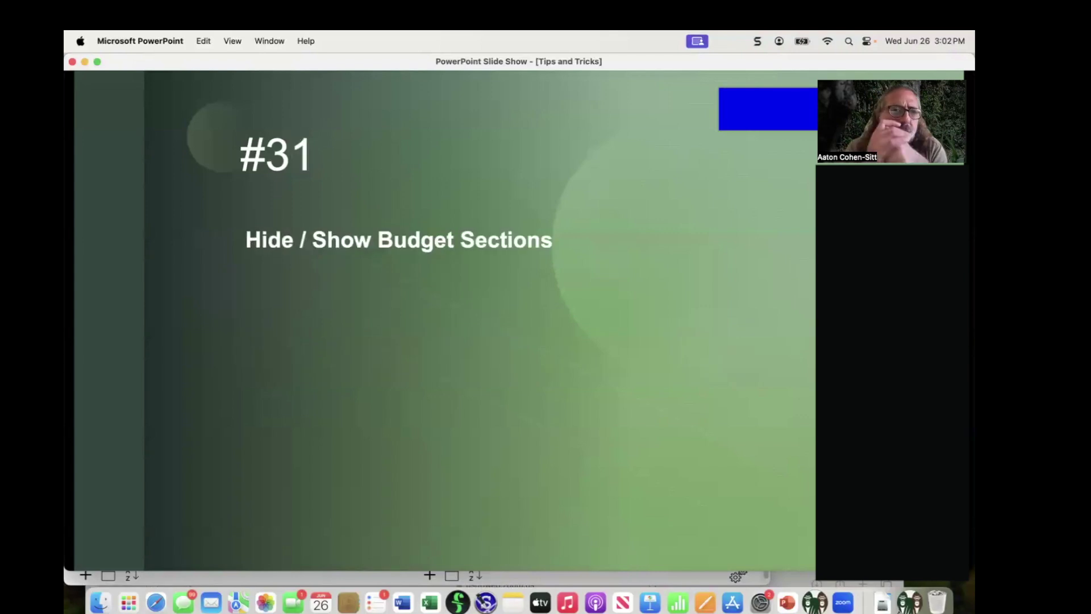
{"action": "key", "text": "super+Tab"}
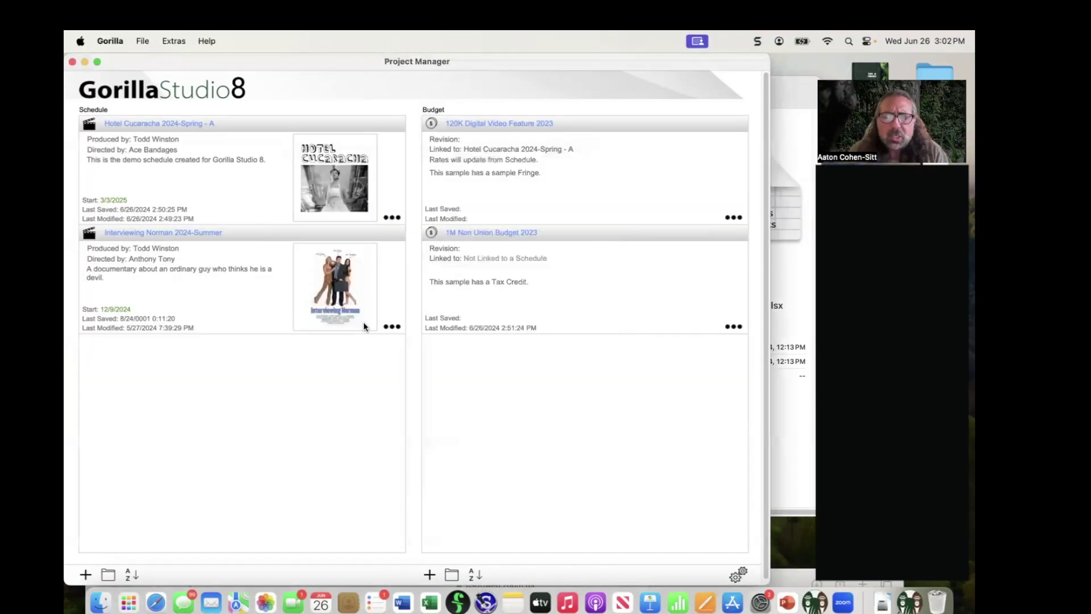
Step: Open the 120K Digital Video Feature 2023 budget and choose the Budget module's Topsheet report in Budgeting Reports
{"action": "double_click", "coordinate": [490, 125]}
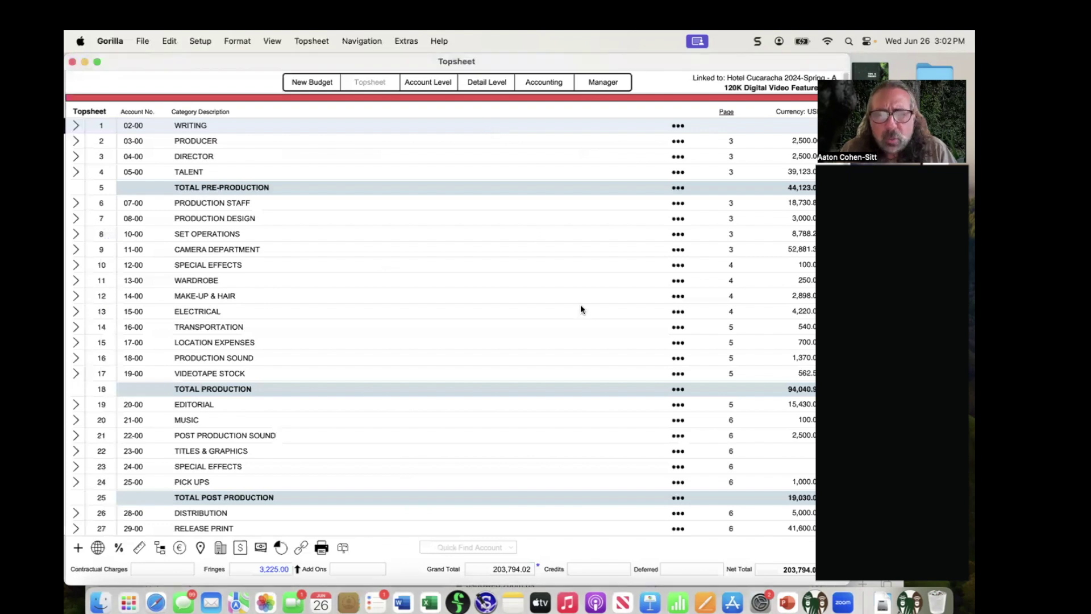
{"action": "left_click", "coordinate": [319, 547]}
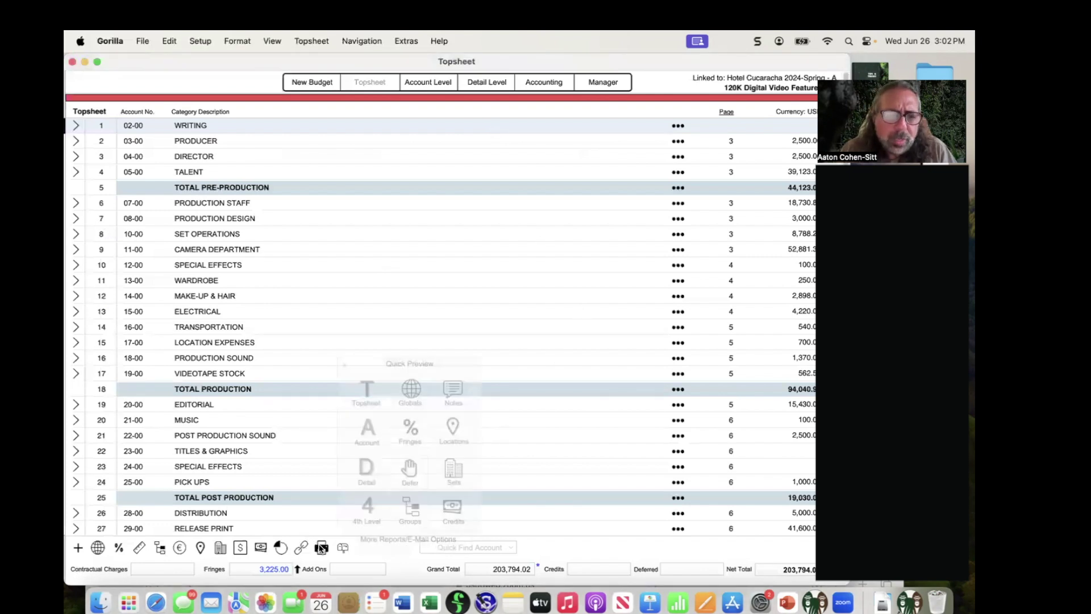
{"action": "left_click", "coordinate": [411, 538]}
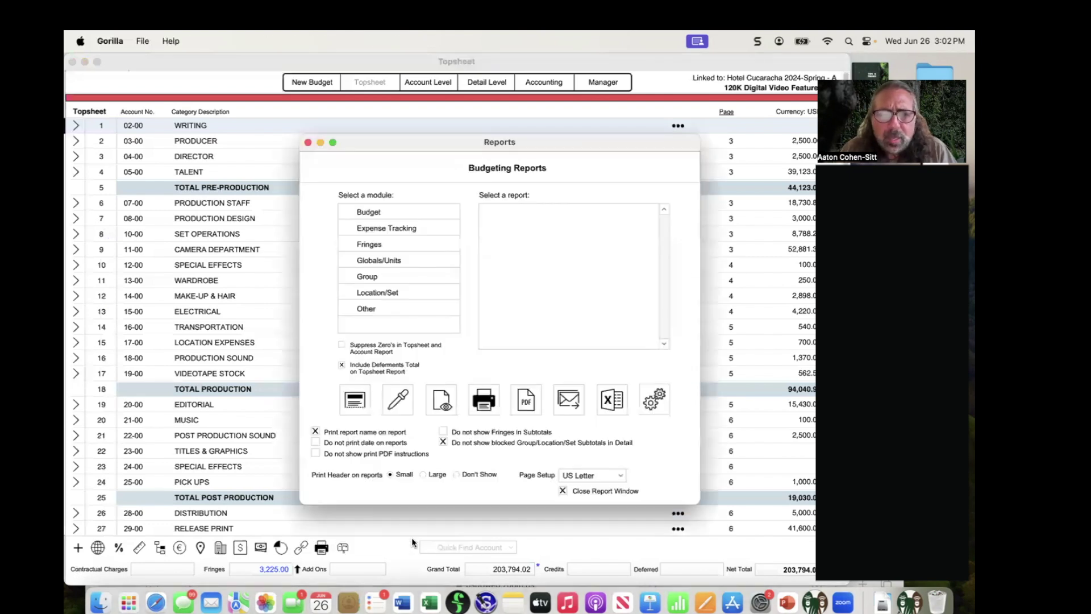
{"action": "left_click", "coordinate": [392, 211]}
{"action": "left_click", "coordinate": [526, 214]}
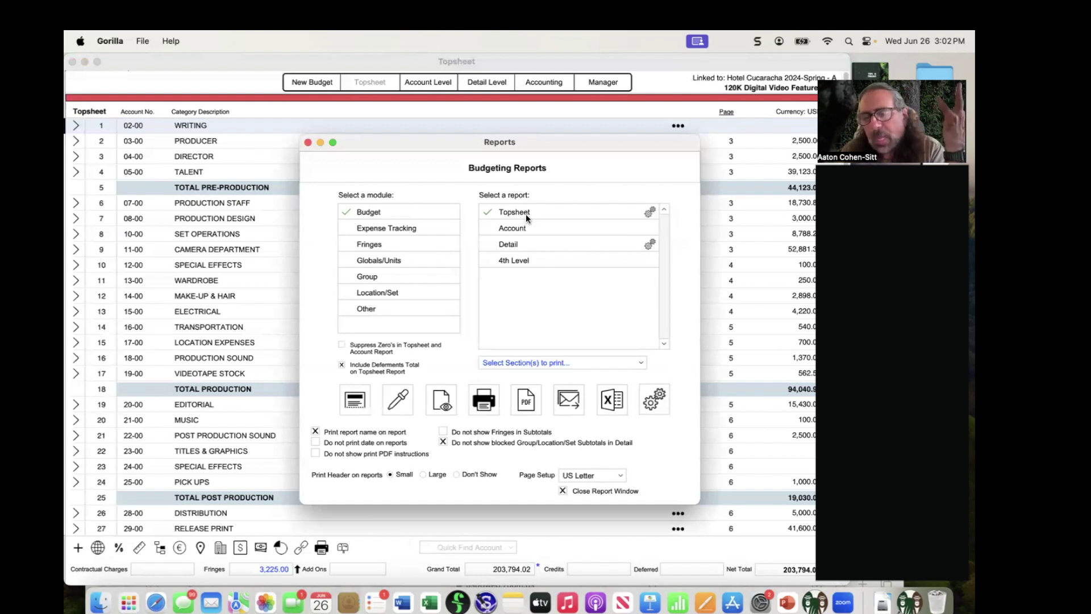
Step: Exclude the OTHER section from the sections to print, preview the Topsheet report, and close the preview
{"action": "left_click", "coordinate": [534, 364]}
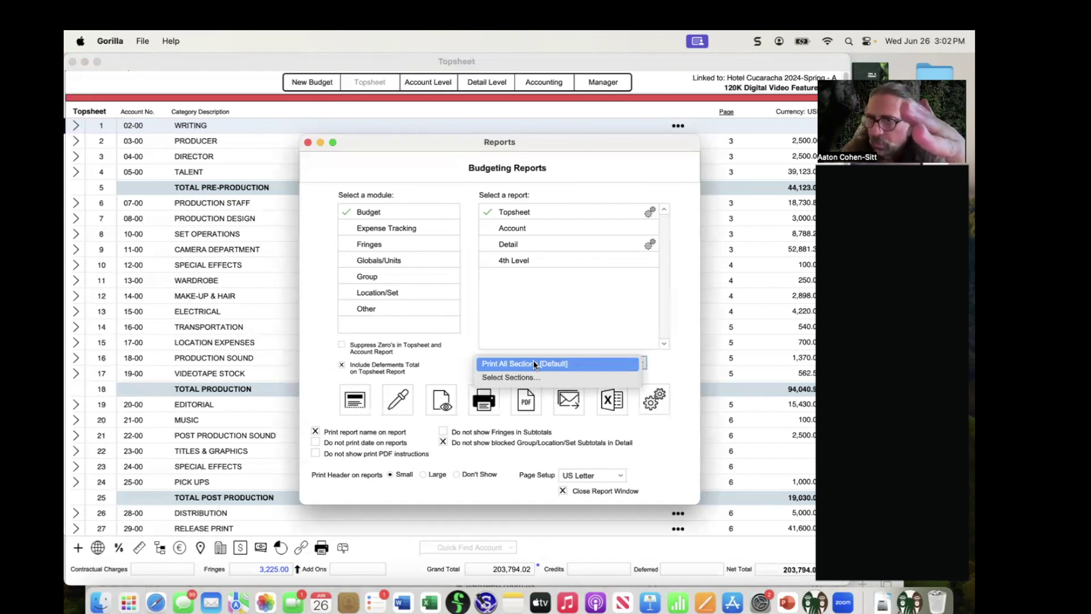
{"action": "left_click", "coordinate": [530, 376]}
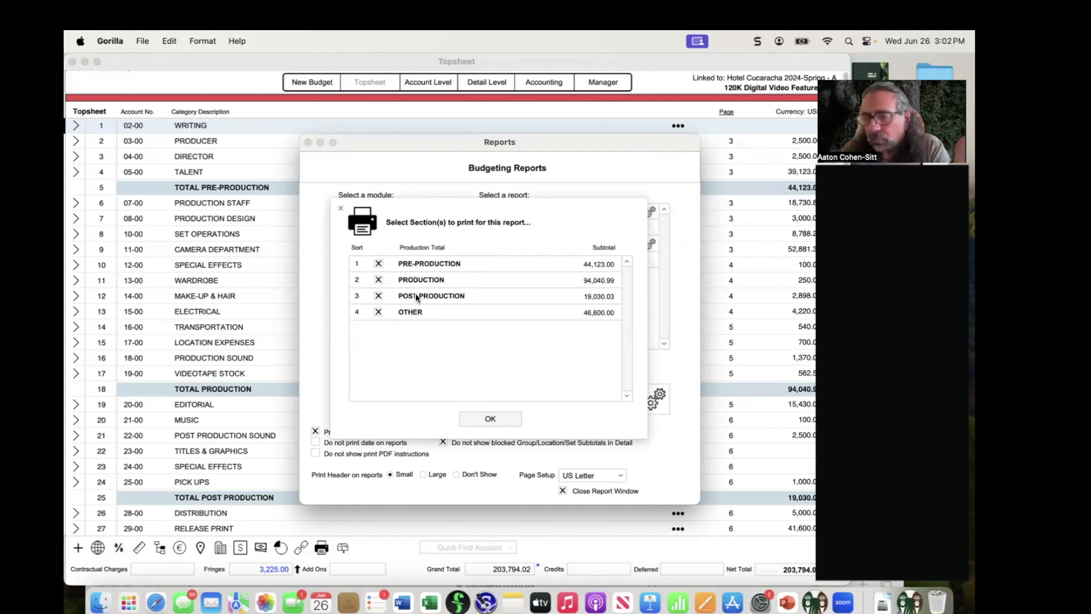
{"action": "left_click", "coordinate": [378, 312]}
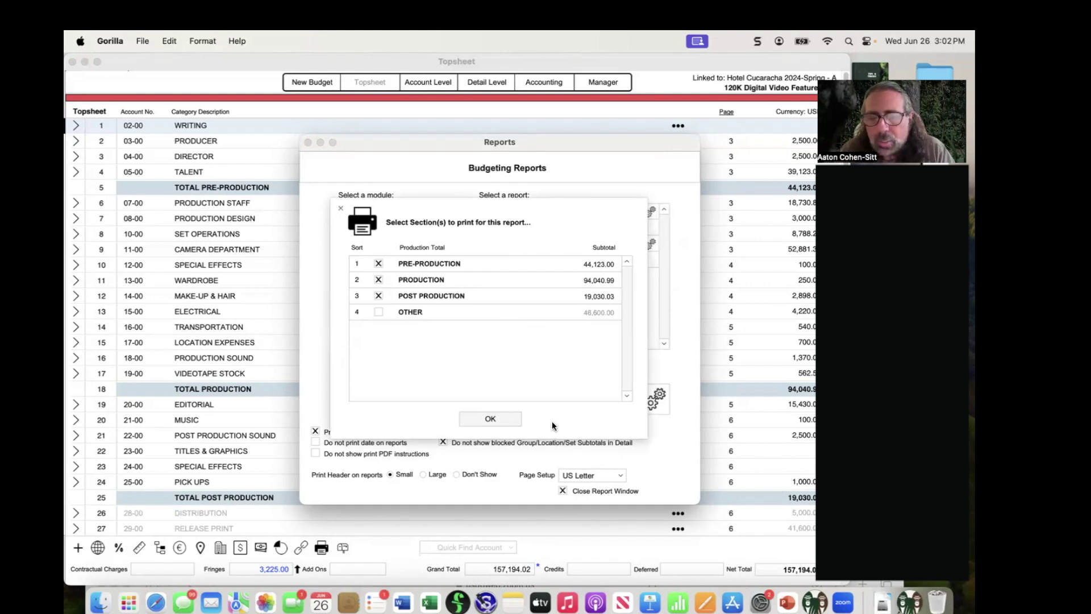
{"action": "left_click", "coordinate": [502, 423]}
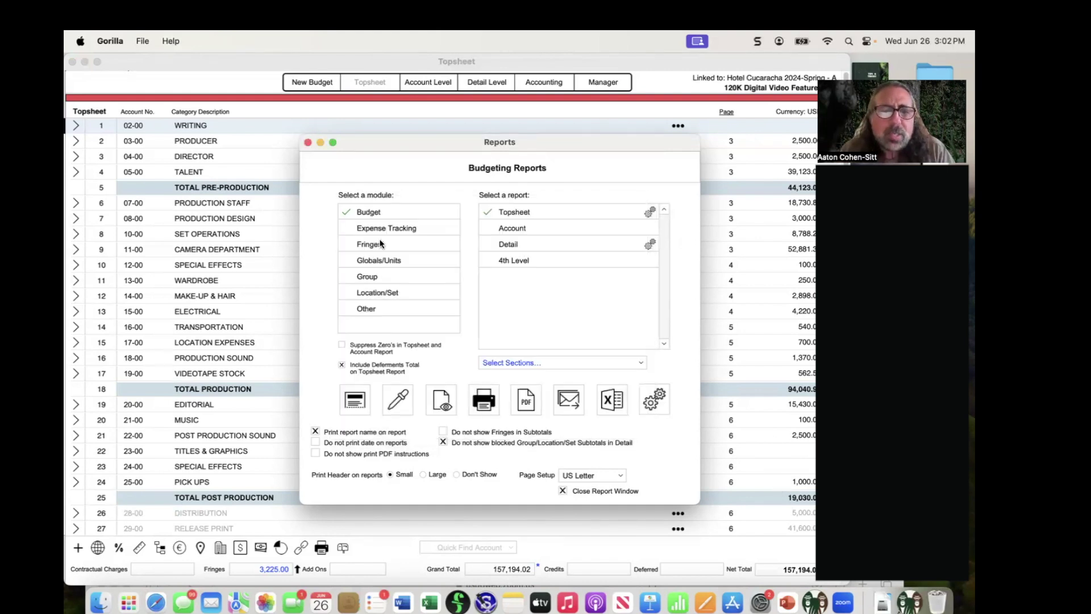
{"action": "left_click", "coordinate": [441, 406]}
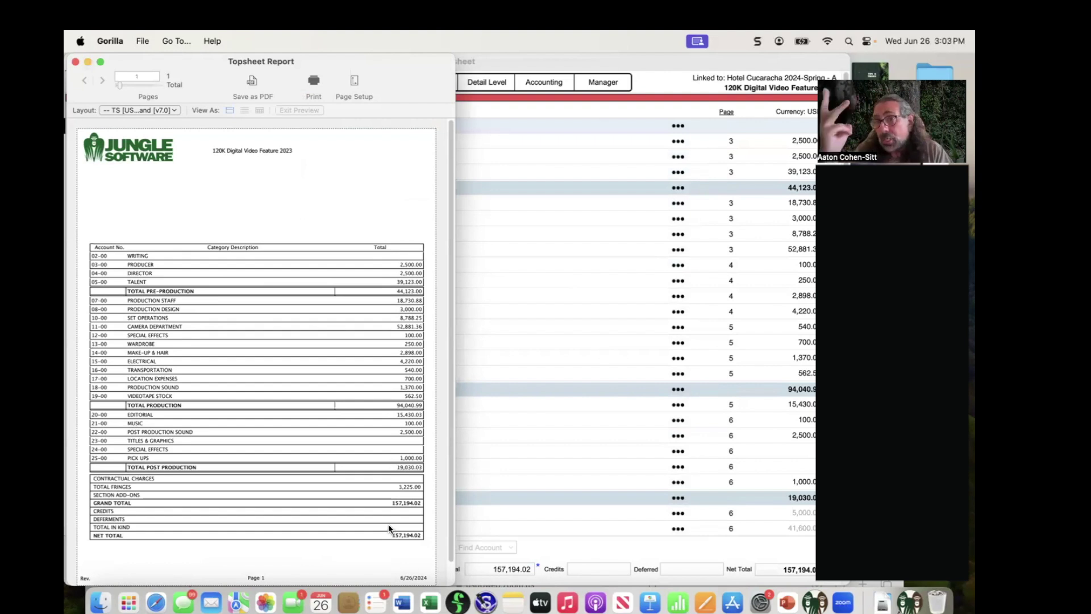
{"action": "left_click", "coordinate": [75, 62]}
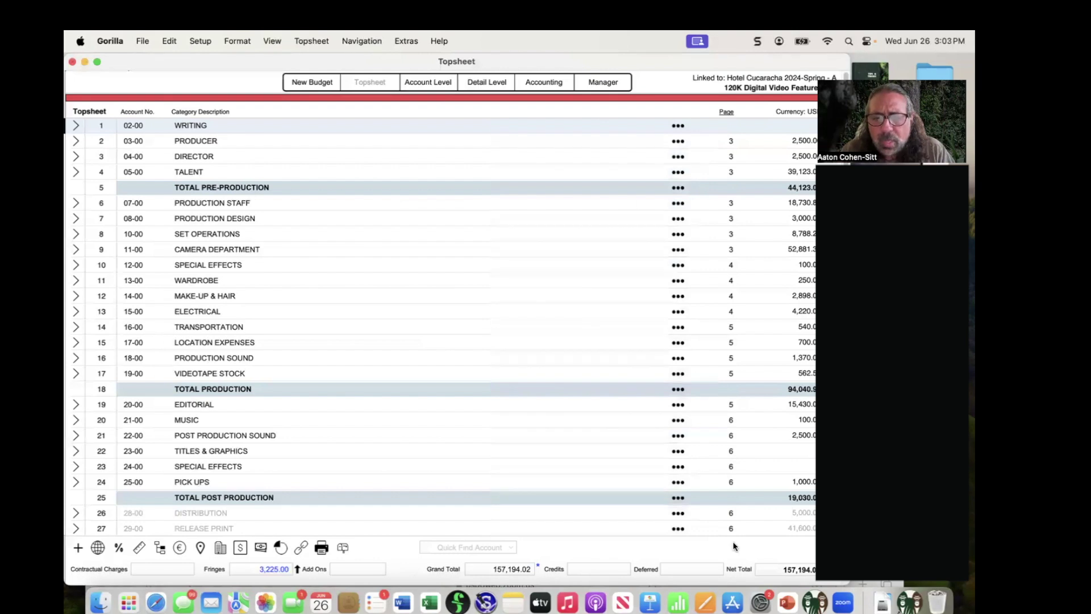
Step: Show the hidden TOTAL OTHER section again from its Topsheet row options and close the options
{"action": "scroll", "coordinate": [723, 510], "scroll_direction": "down", "scroll_amount": 1}
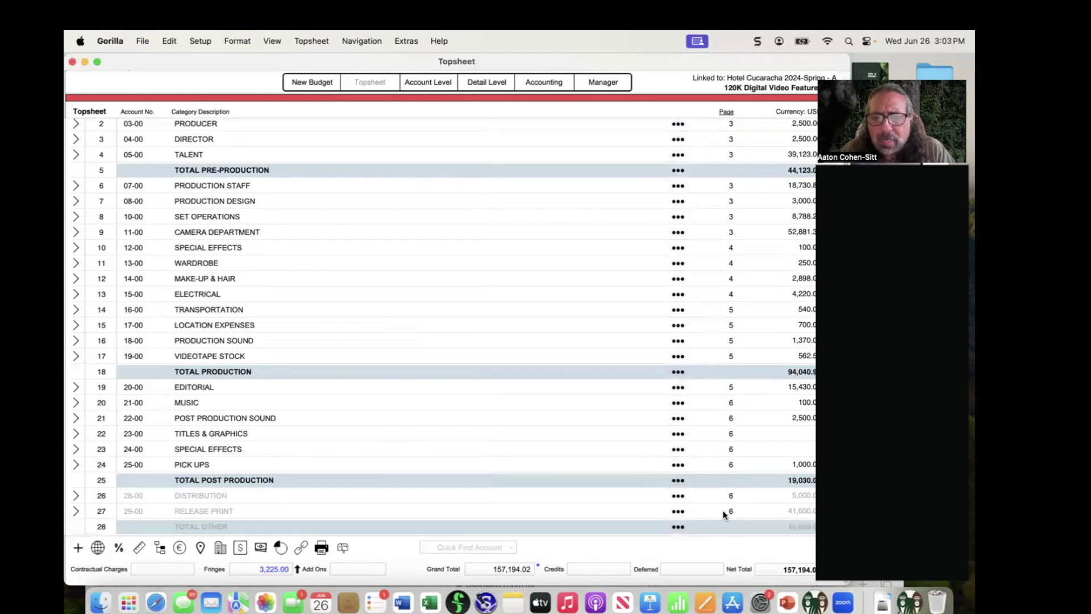
{"action": "left_click", "coordinate": [678, 526]}
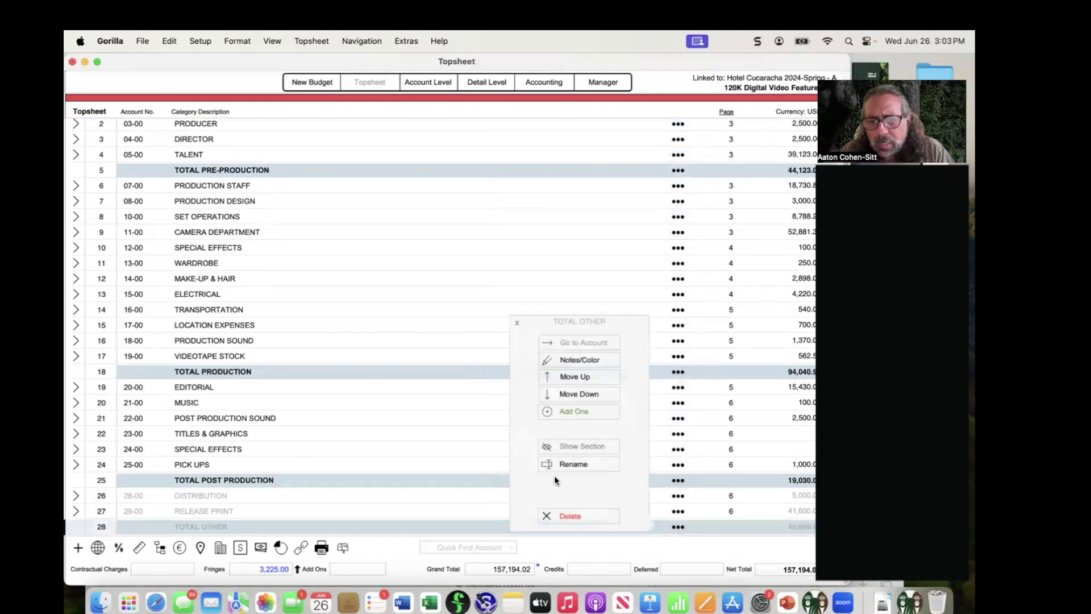
{"action": "left_click", "coordinate": [570, 445]}
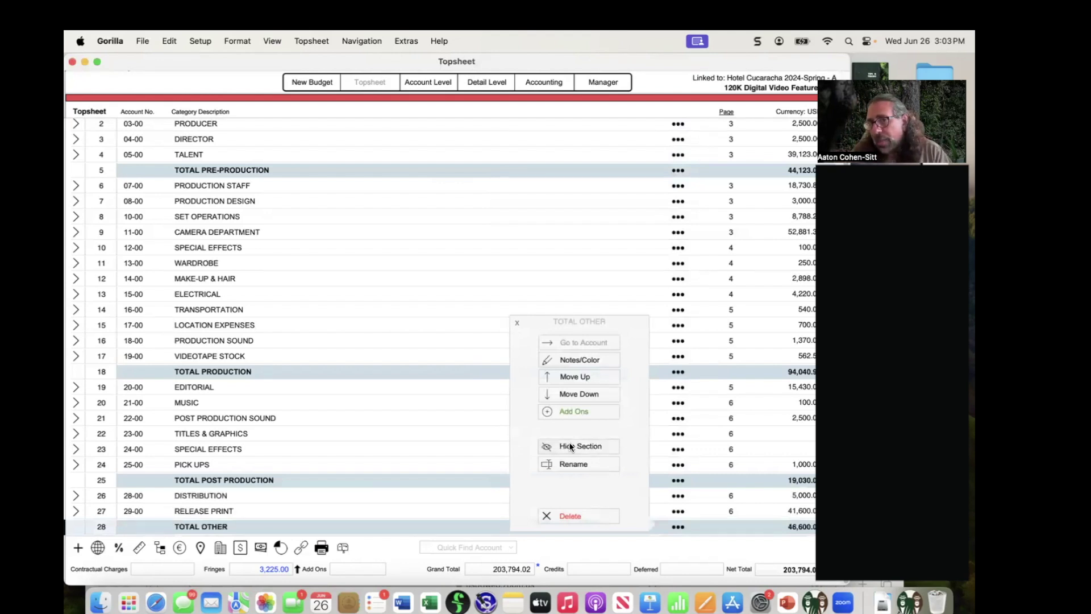
{"action": "left_click", "coordinate": [517, 322]}
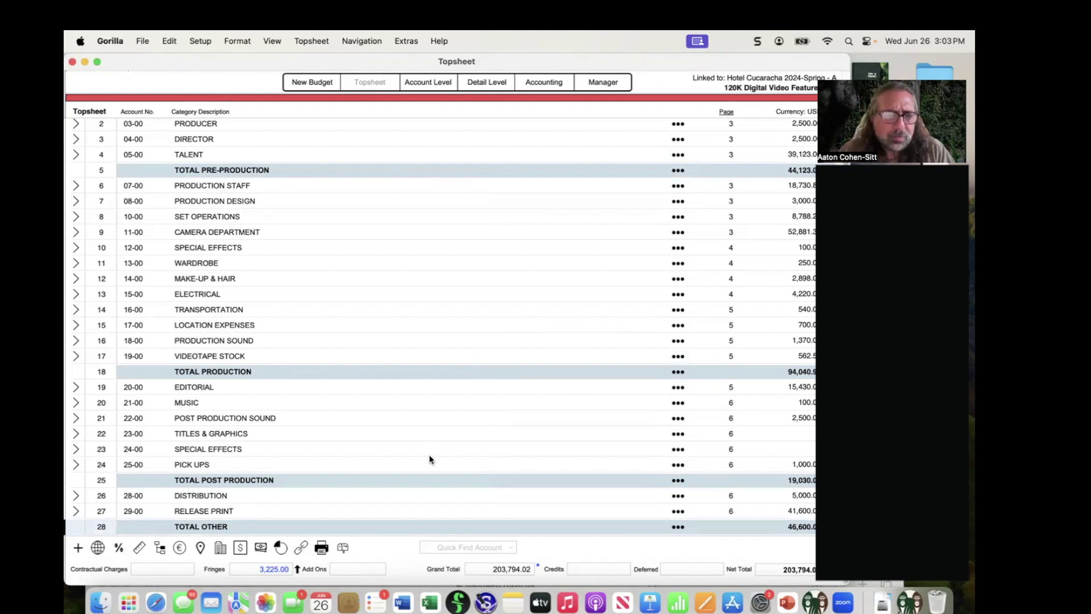
Step: Switch to the PowerPoint slide show, advance it to tip #32 on customizing grand total labels, and return to Gorilla
{"action": "key", "text": "super+Tab"}
{"action": "key", "text": "Right"}
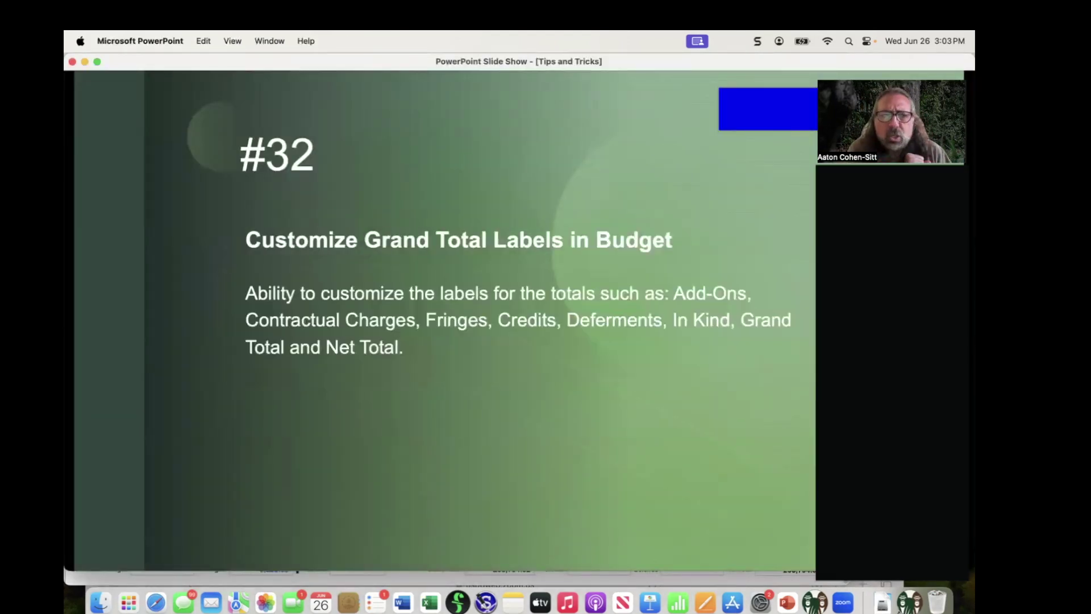
{"action": "key", "text": "super+Tab"}
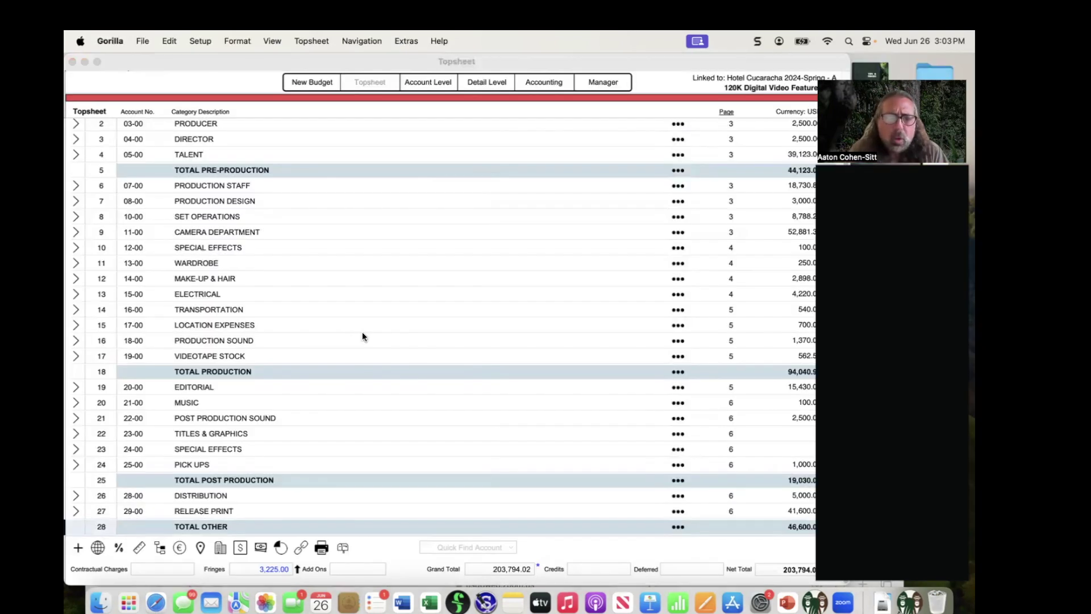
Step: Preview the budget's Topsheet report, examine the total labels on its second page, and close the preview
{"action": "left_click", "coordinate": [321, 547]}
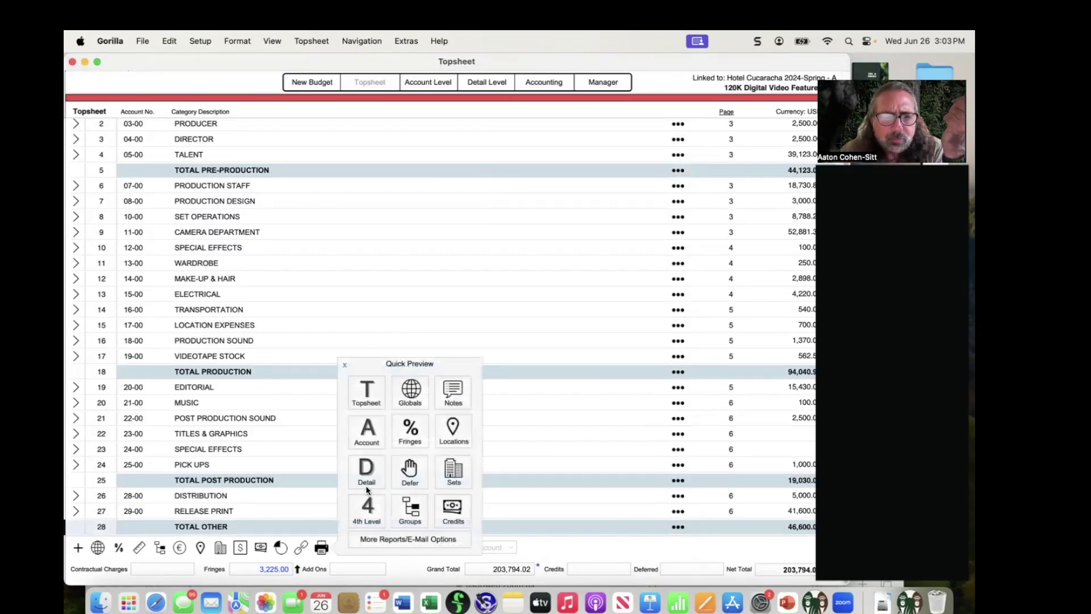
{"action": "left_click", "coordinate": [367, 392]}
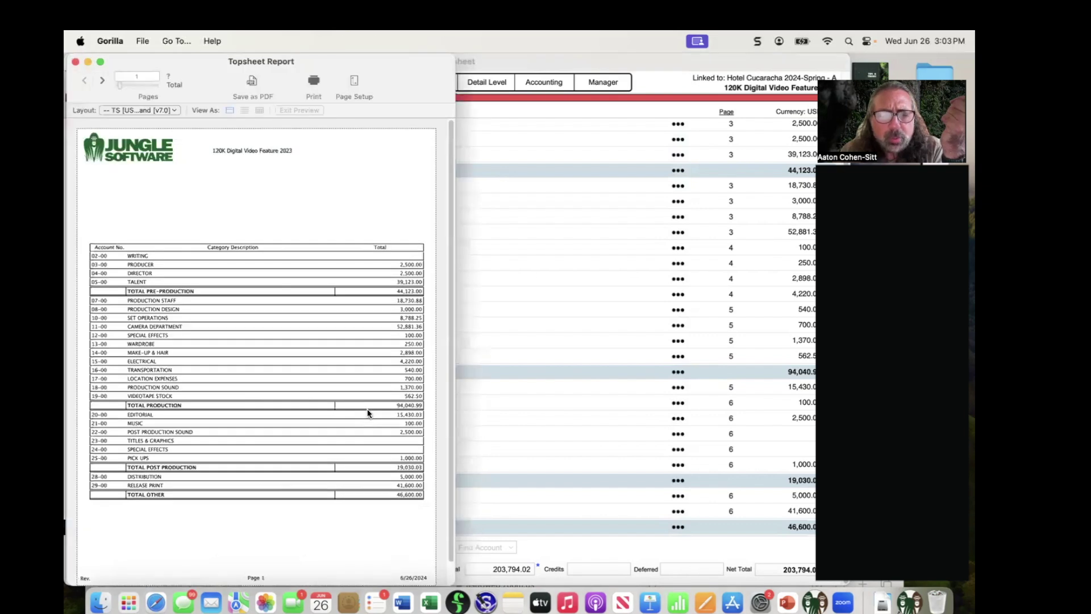
{"action": "left_click", "coordinate": [102, 82]}
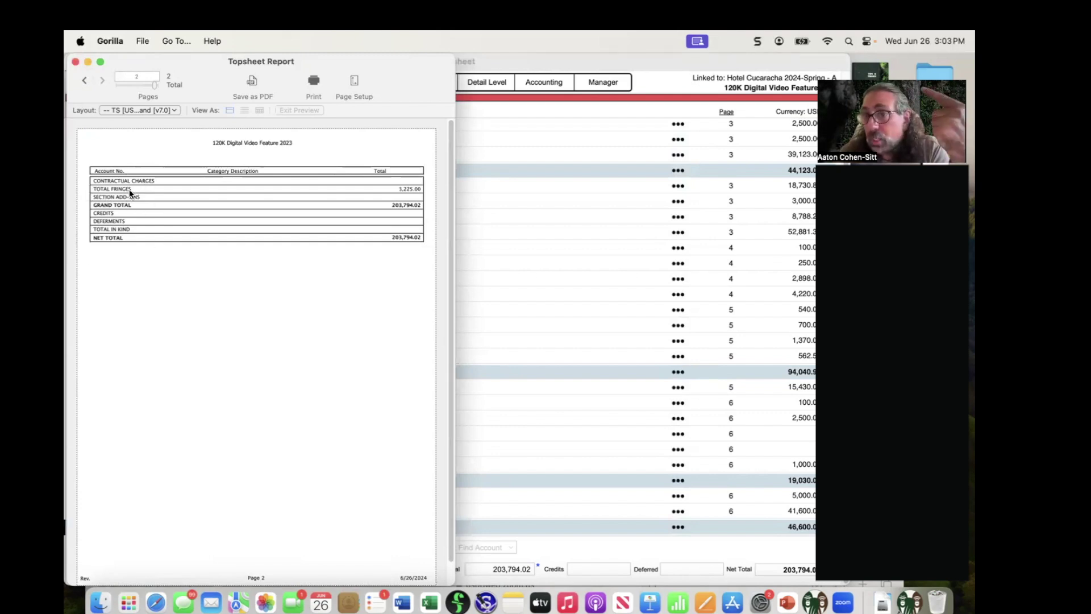
{"action": "left_click", "coordinate": [73, 62]}
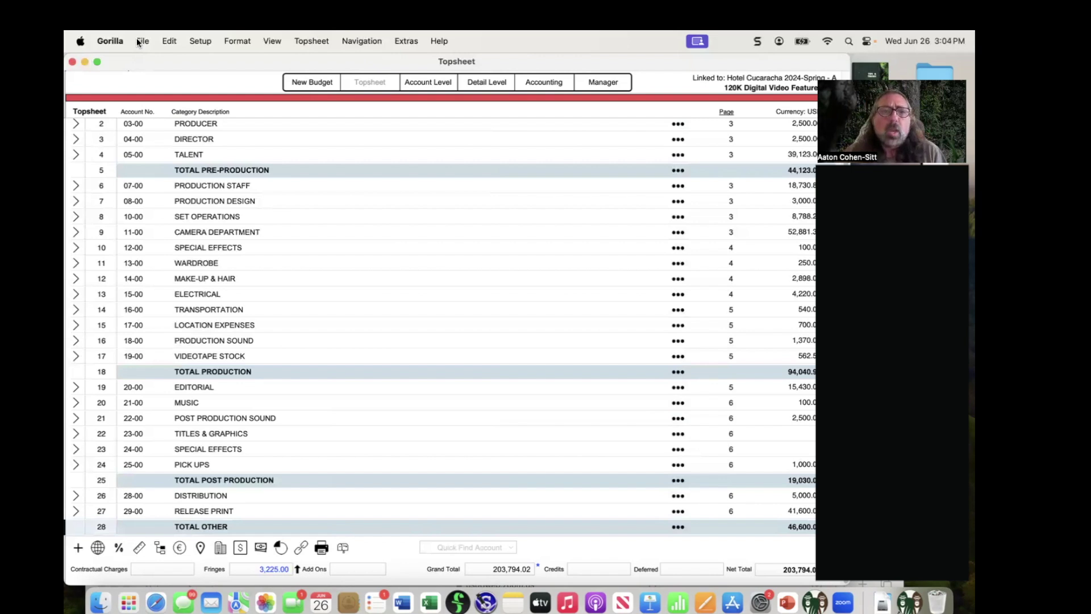
Step: Review the Grand Total Labels settings in Budget Preferences and close the preferences
{"action": "left_click", "coordinate": [405, 40]}
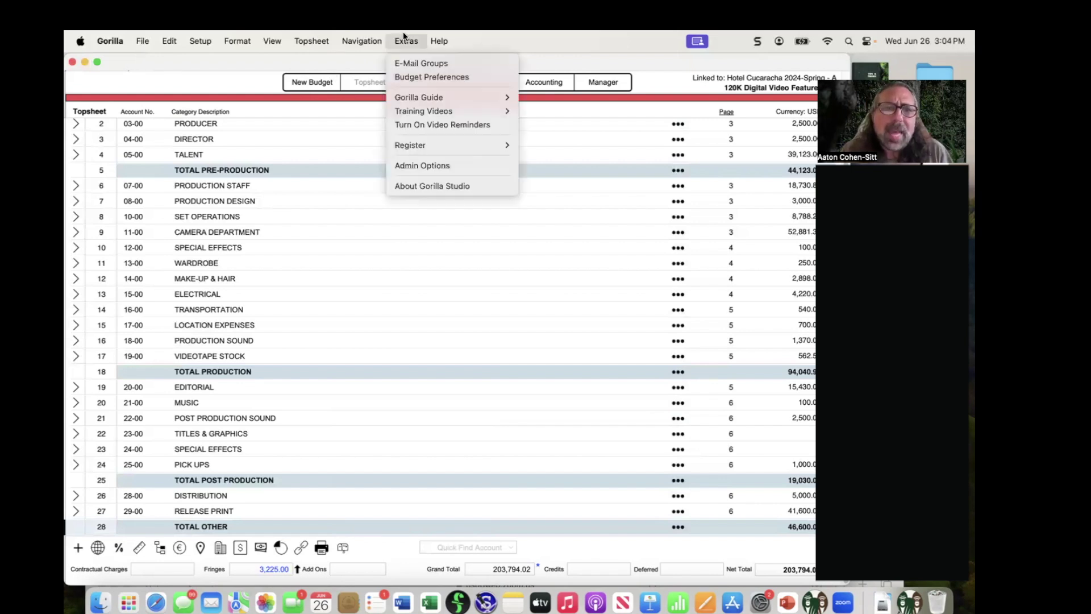
{"action": "left_click", "coordinate": [411, 75]}
{"action": "left_click", "coordinate": [651, 212]}
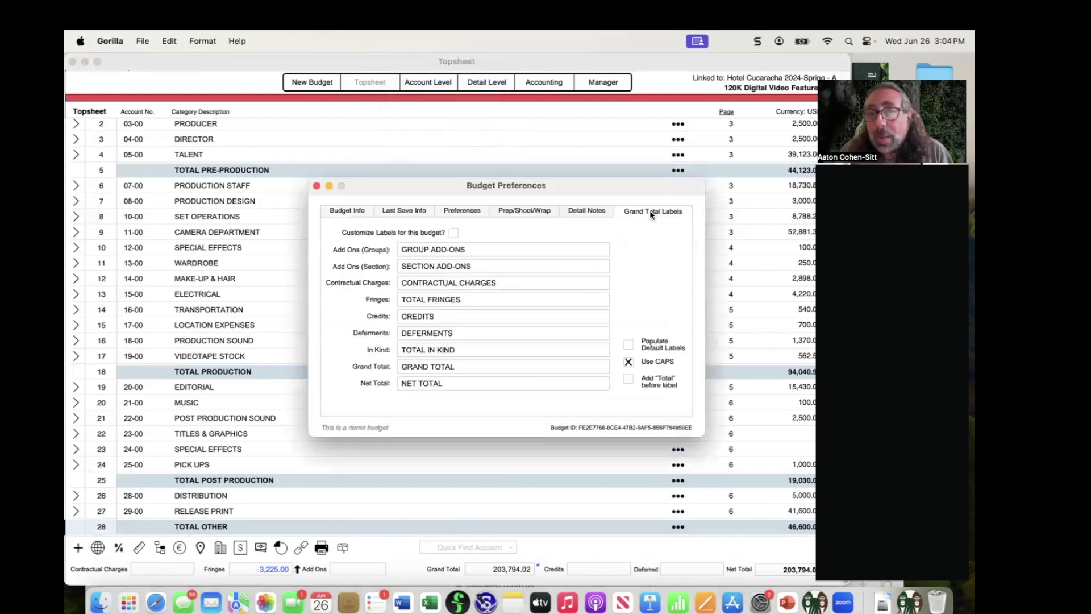
{"action": "left_click_drag", "start_coordinate": [445, 193], "coordinate": [432, 145]}
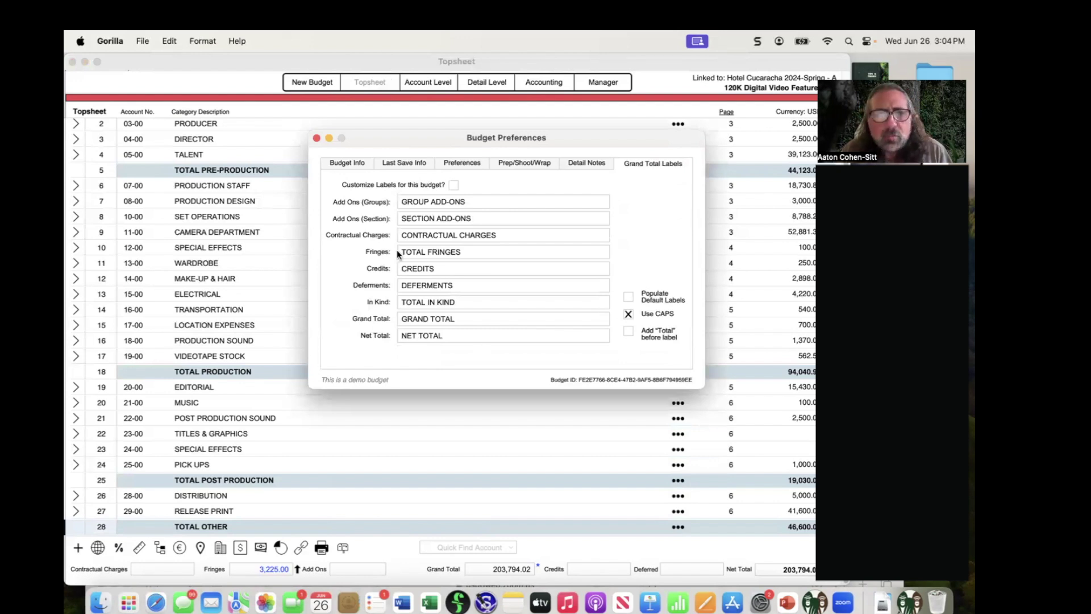
{"action": "triple_click", "coordinate": [470, 234]}
{"action": "key", "text": "BackSpace"}
{"action": "left_click", "coordinate": [355, 250]}
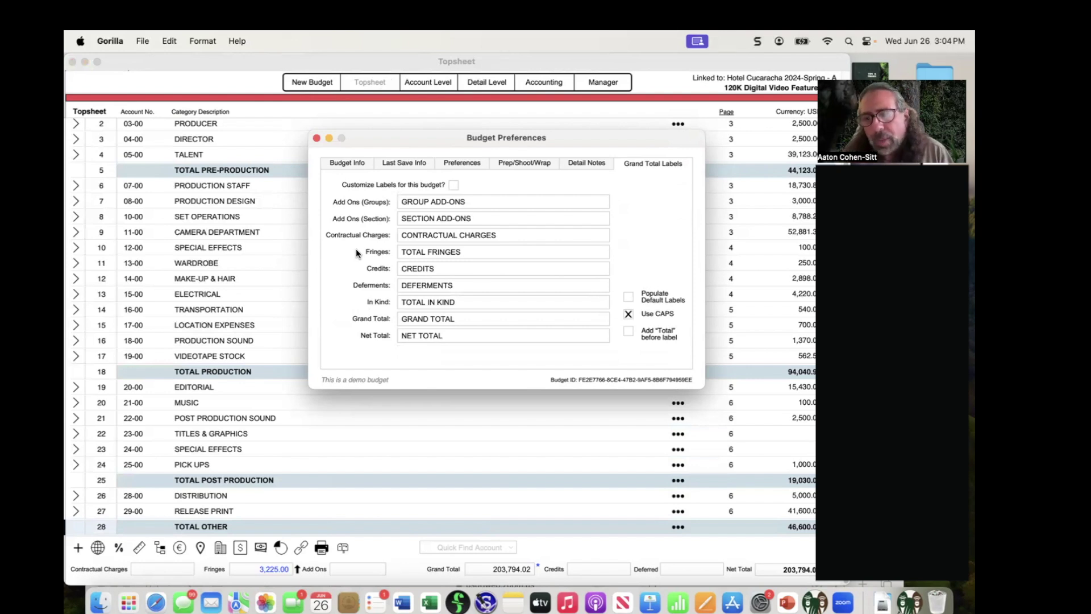
{"action": "left_click", "coordinate": [316, 139]}
Step: Switch to the PowerPoint slide show, advance it to the Q & A slide, and return to Gorilla
{"action": "key", "text": "super+Tab"}
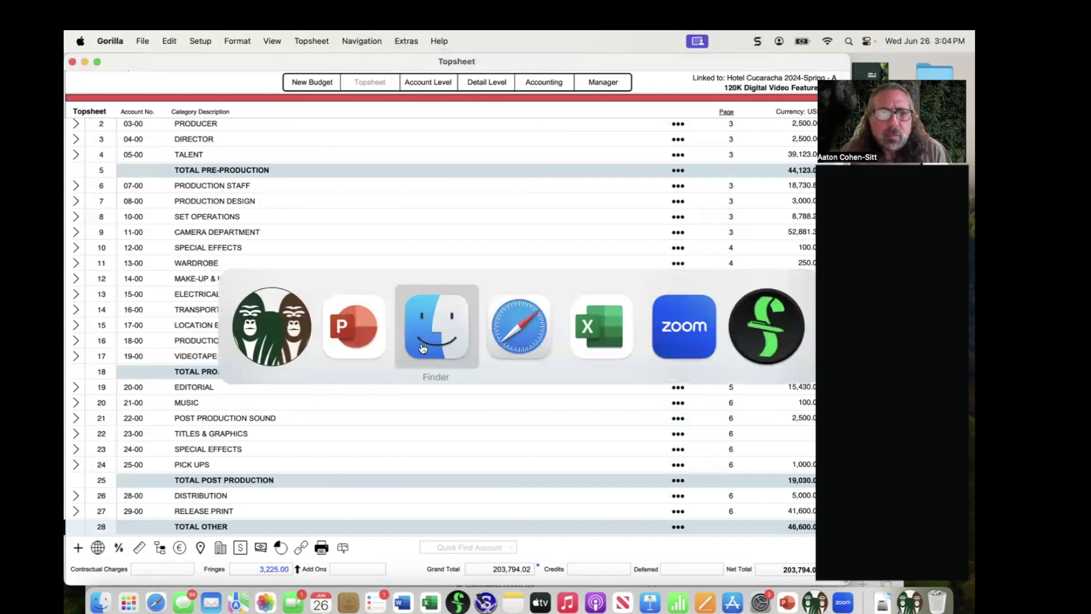
{"action": "left_click", "coordinate": [357, 330]}
{"action": "left_click", "coordinate": [362, 341]}
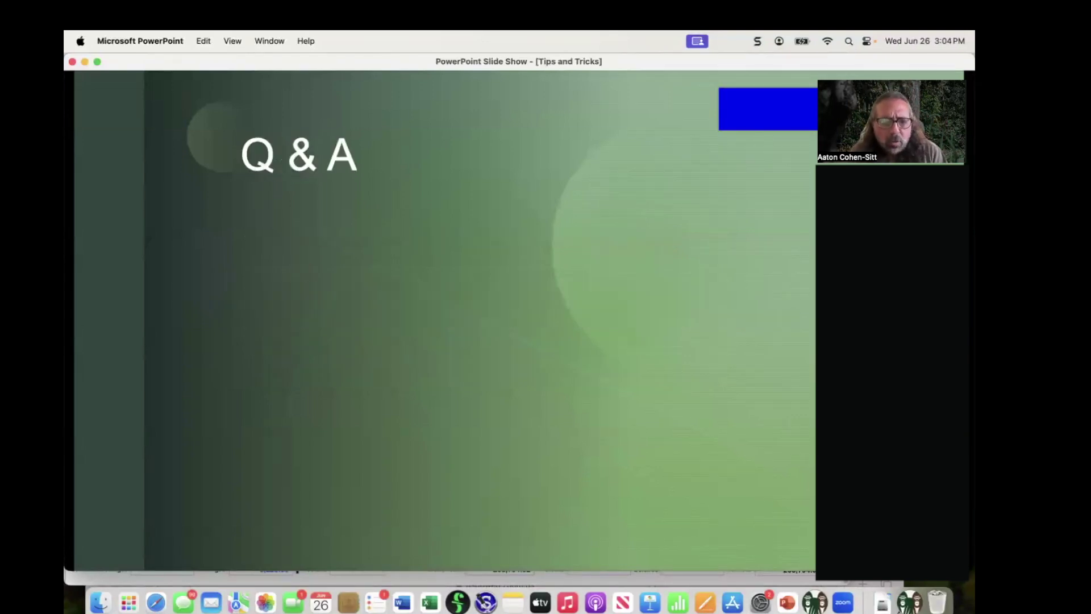
{"action": "key", "text": "super+Tab"}
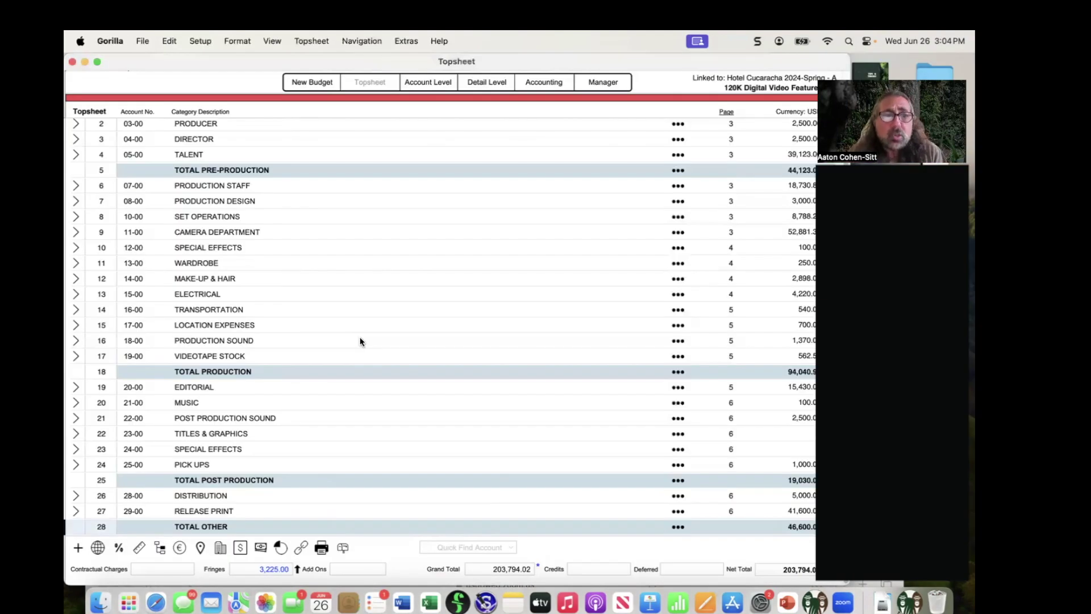
{"action": "scroll", "coordinate": [456, 377], "scroll_direction": "up", "scroll_amount": 1}
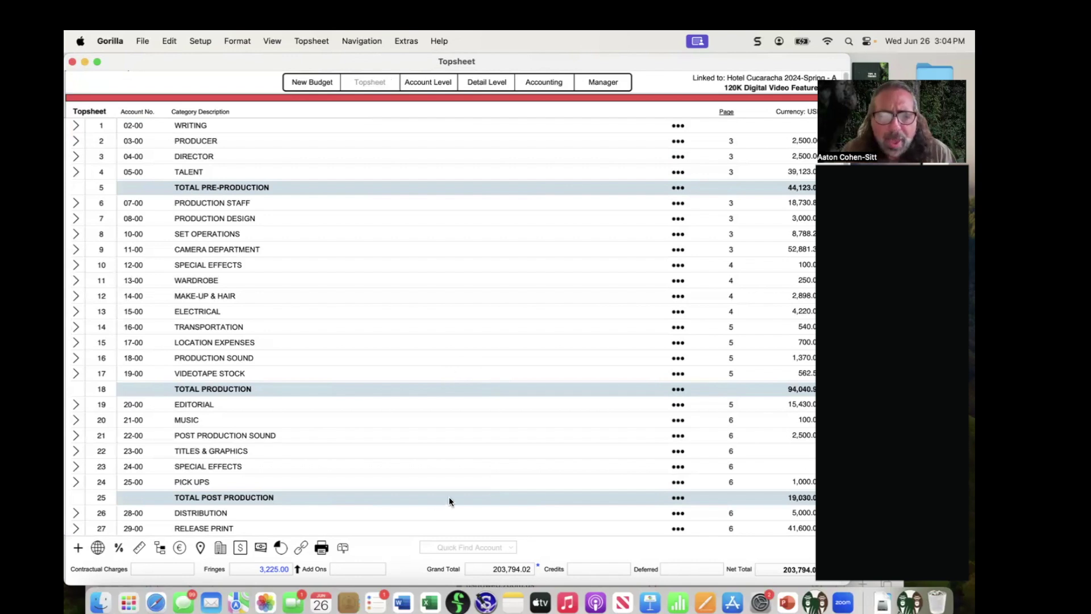
{"action": "scroll", "coordinate": [449, 500], "scroll_direction": "down", "scroll_amount": 1}
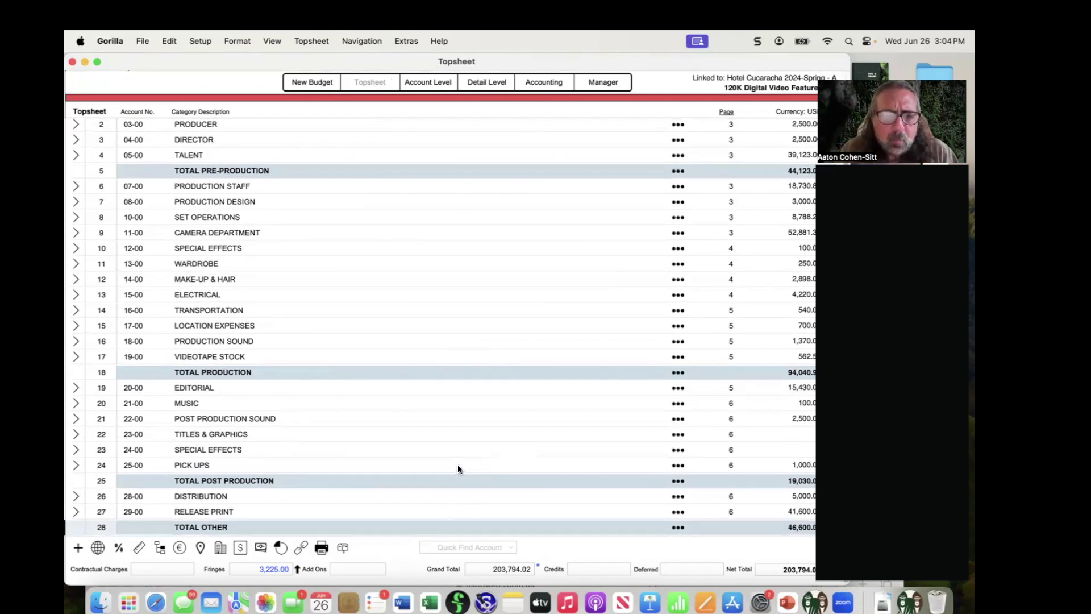
{"action": "scroll", "coordinate": [458, 465], "scroll_direction": "up", "scroll_amount": 1}
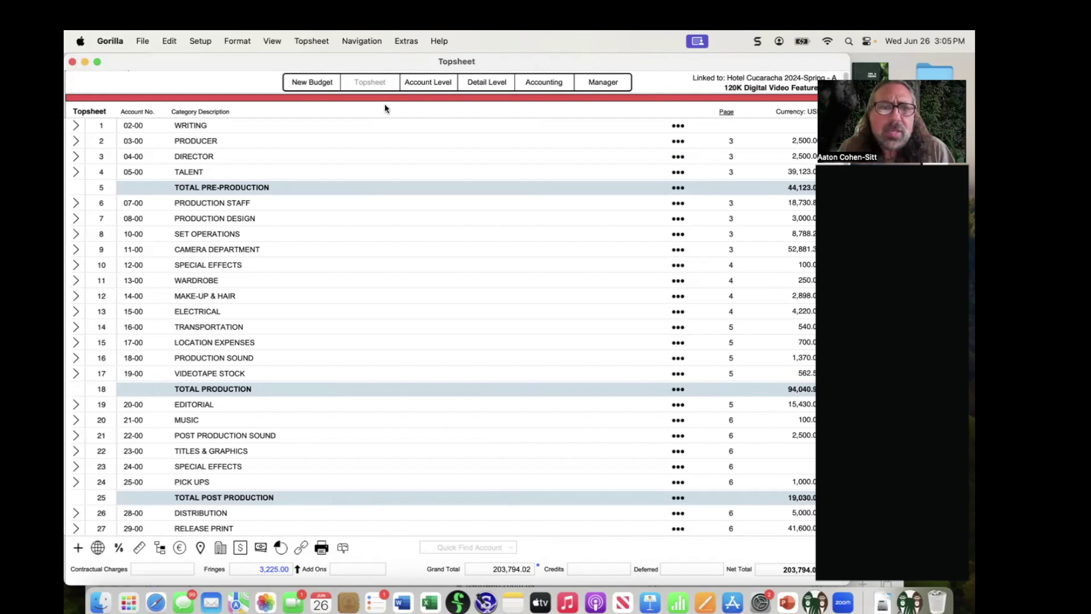
Step: Open the Hotel Cucaracha 2024-Spring - A schedule from the Project Manager and show scene 1's Scene Timing
{"action": "left_click", "coordinate": [612, 85]}
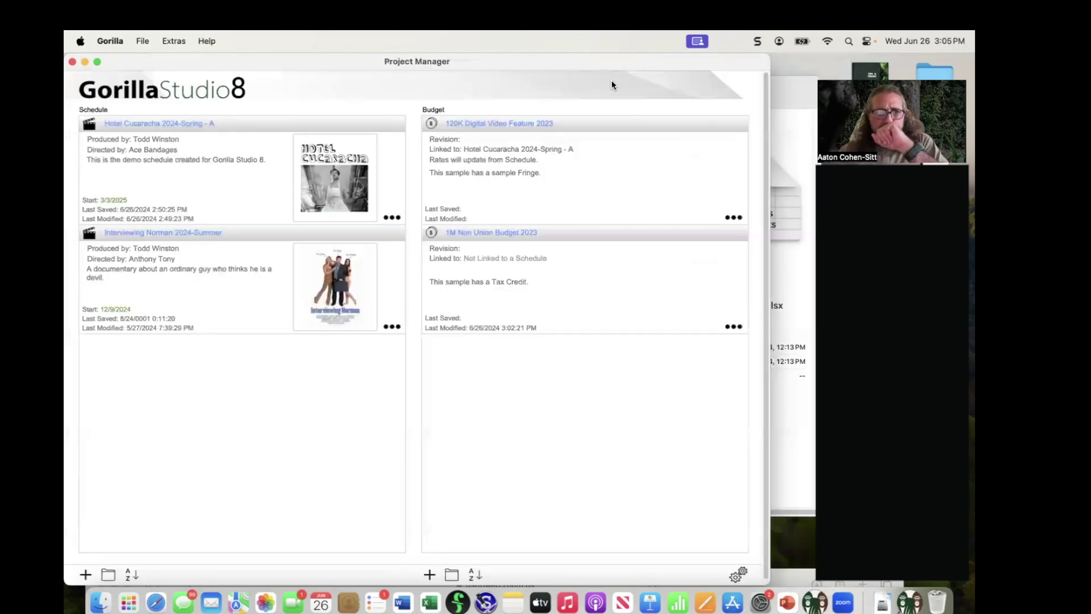
{"action": "left_click", "coordinate": [177, 126]}
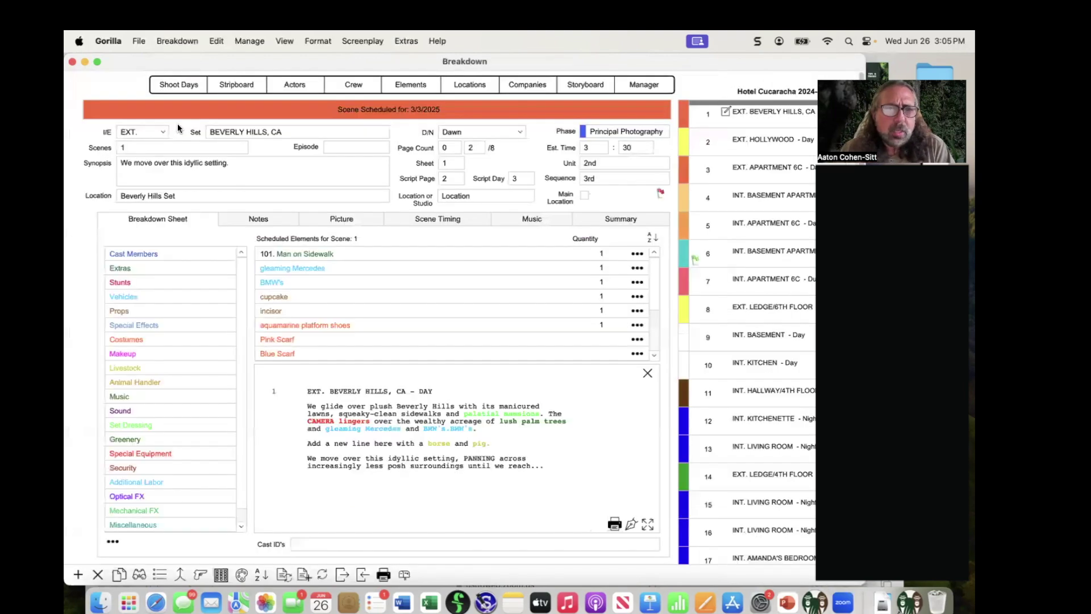
{"action": "left_click", "coordinate": [448, 220]}
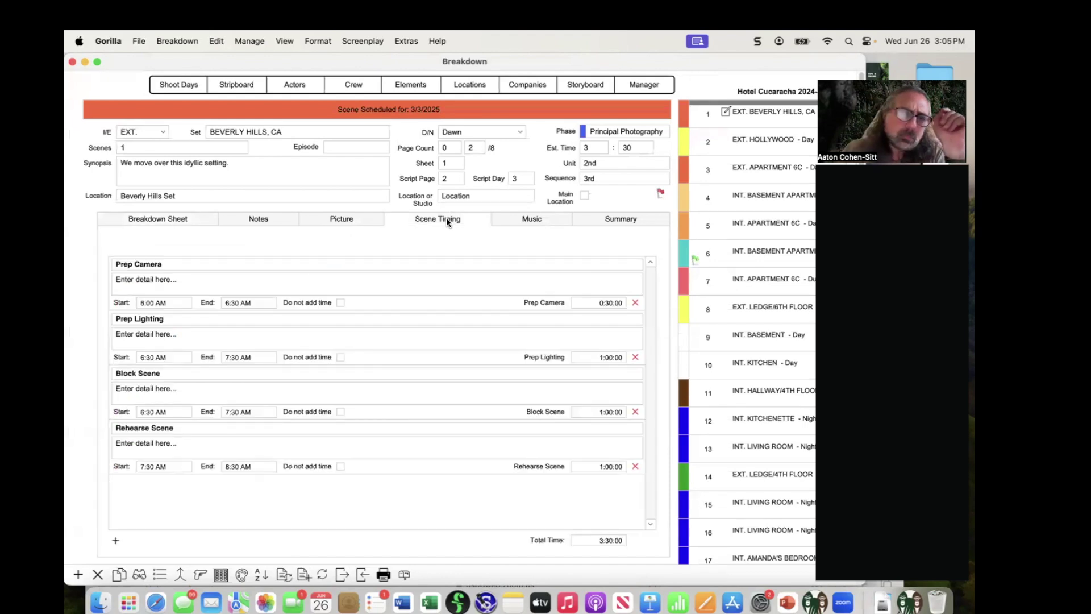
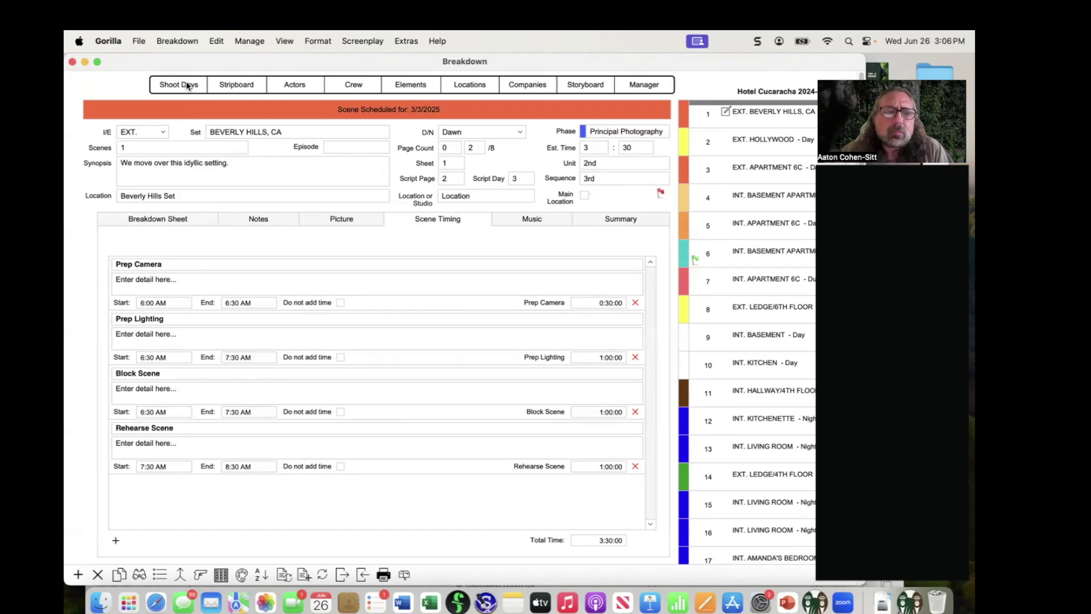
Step: Open the schedule's Stripboard, view the edit settings of the Company Move 2PM banner strip, and cancel the edit
{"action": "left_click", "coordinate": [232, 84]}
{"action": "left_click", "coordinate": [529, 120]}
{"action": "left_click_drag", "start_coordinate": [417, 65], "coordinate": [401, 64]}
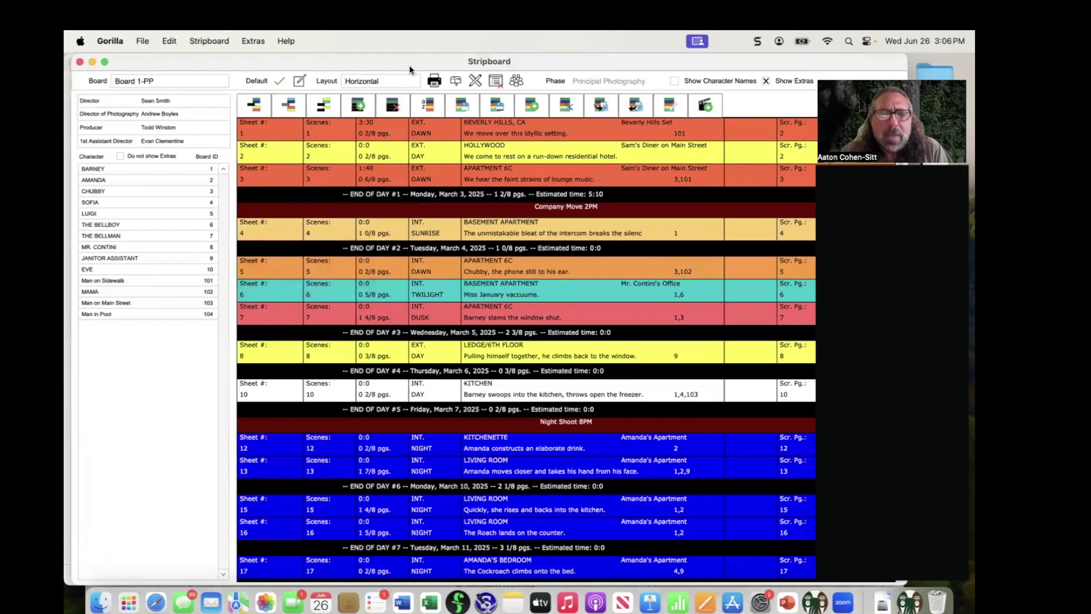
{"action": "double_click", "coordinate": [588, 209]}
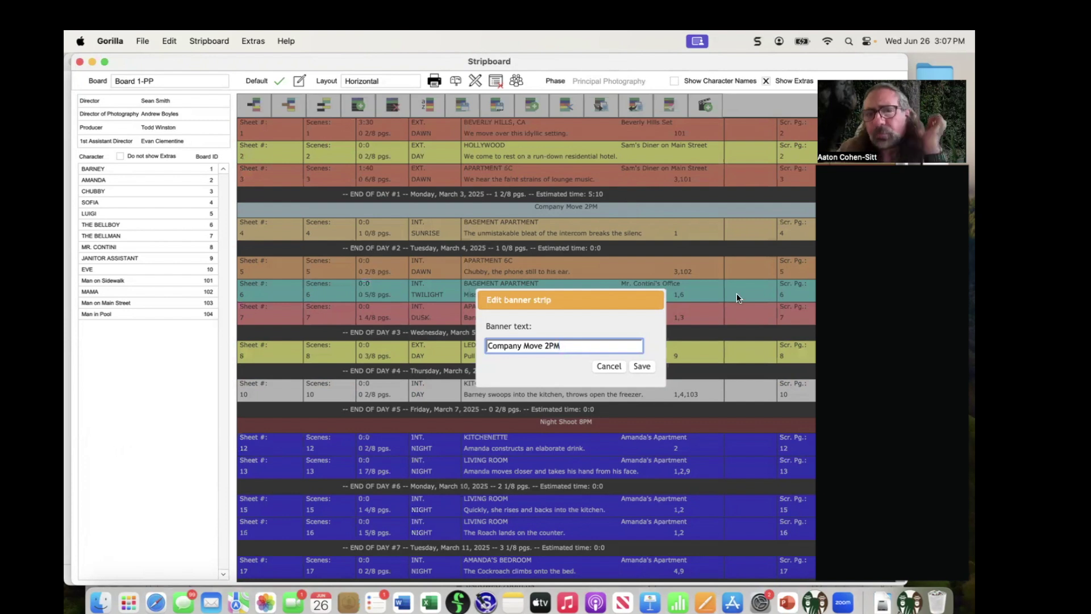
{"action": "left_click", "coordinate": [614, 364]}
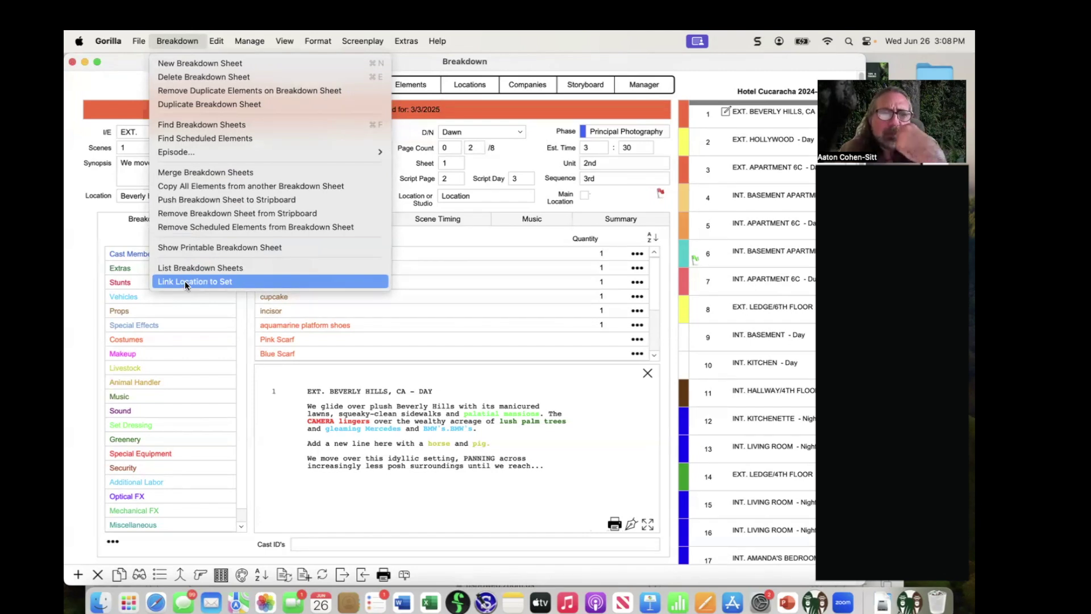
Step: Start linking a location to a set, choosing Amanda's Apartment for all INT. AMANDA'S BEDROOM Day scenes
{"action": "left_click", "coordinate": [185, 281]}
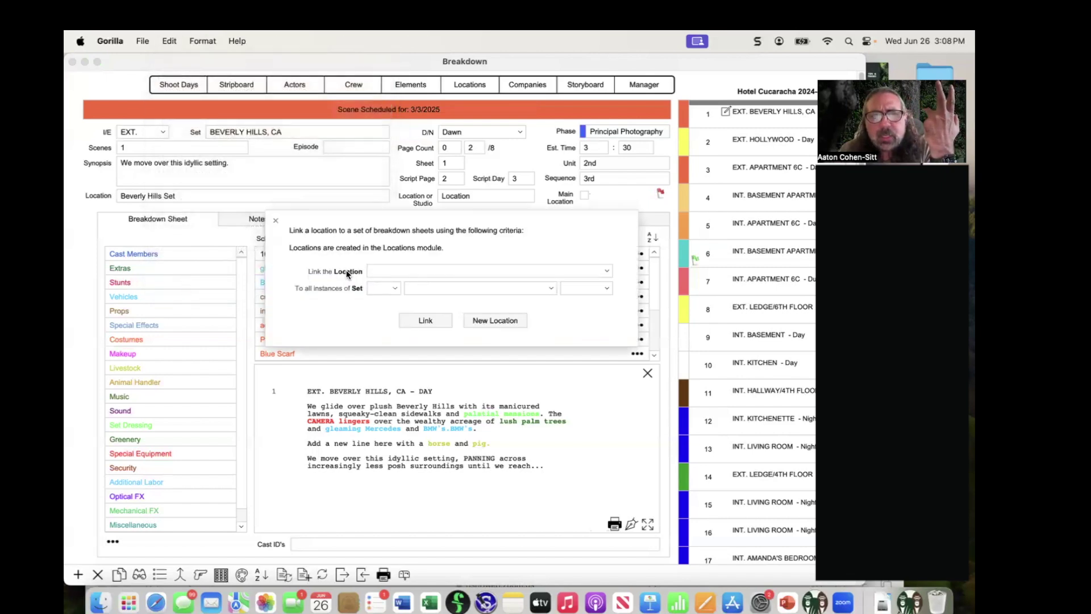
{"action": "left_click", "coordinate": [384, 271]}
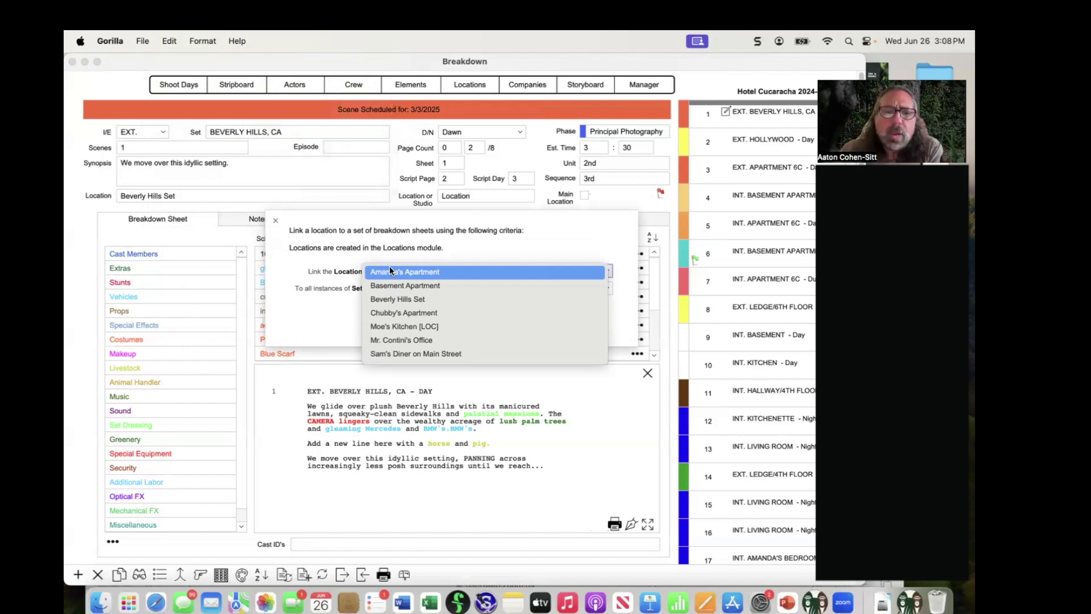
{"action": "left_click", "coordinate": [392, 271]}
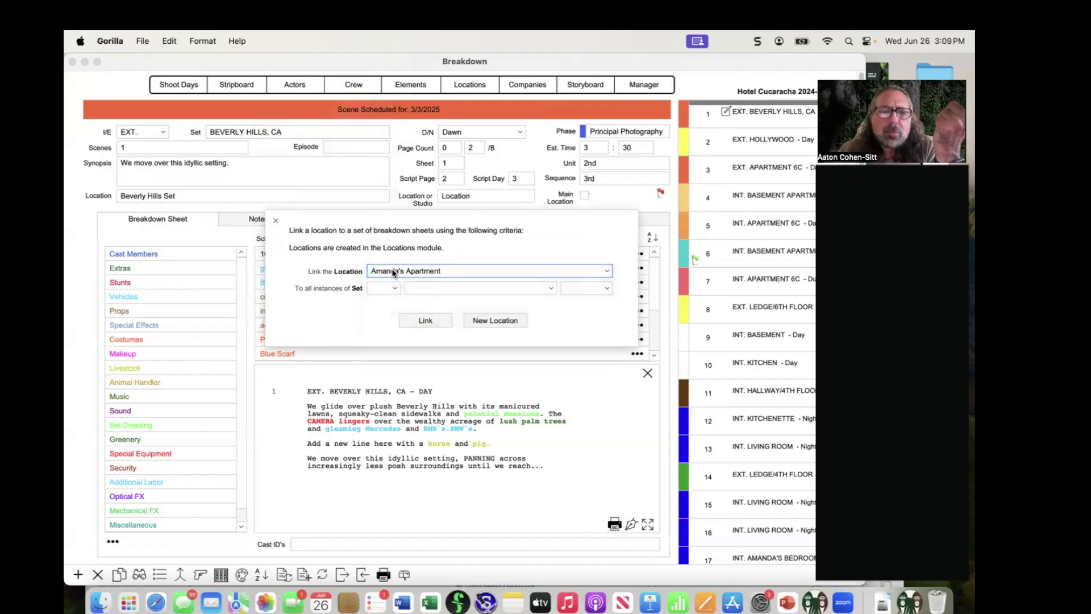
{"action": "left_click", "coordinate": [373, 291]}
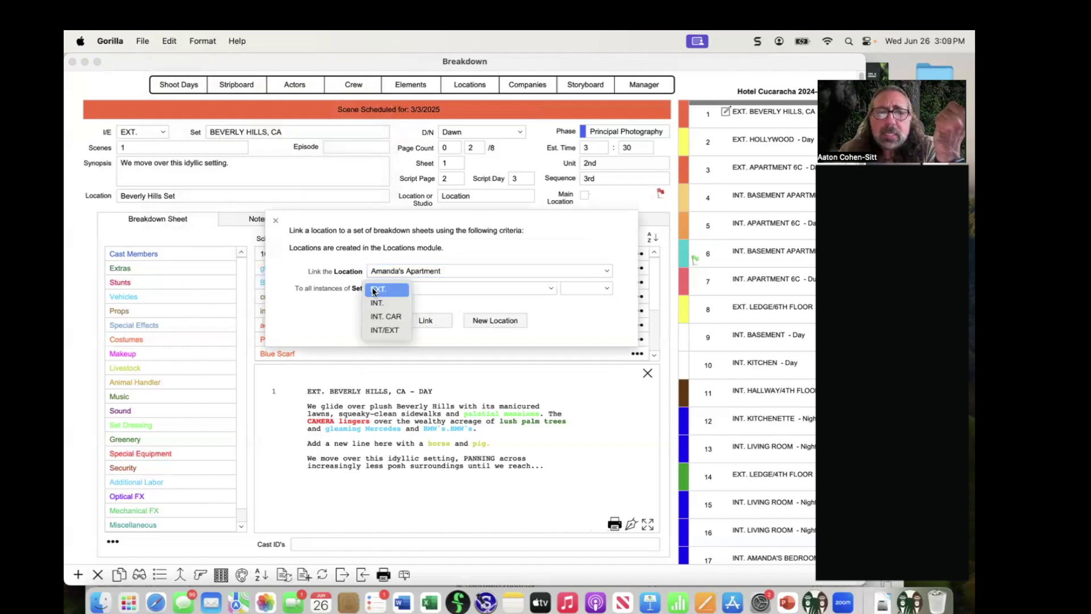
{"action": "left_click", "coordinate": [374, 298]}
{"action": "left_click", "coordinate": [428, 288]}
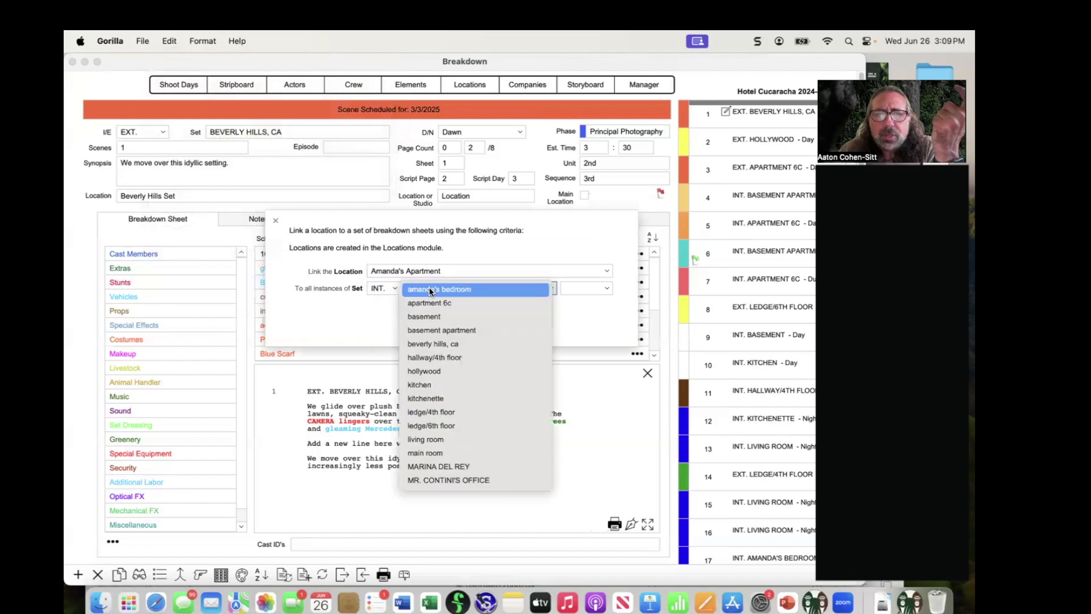
{"action": "left_click", "coordinate": [479, 288]}
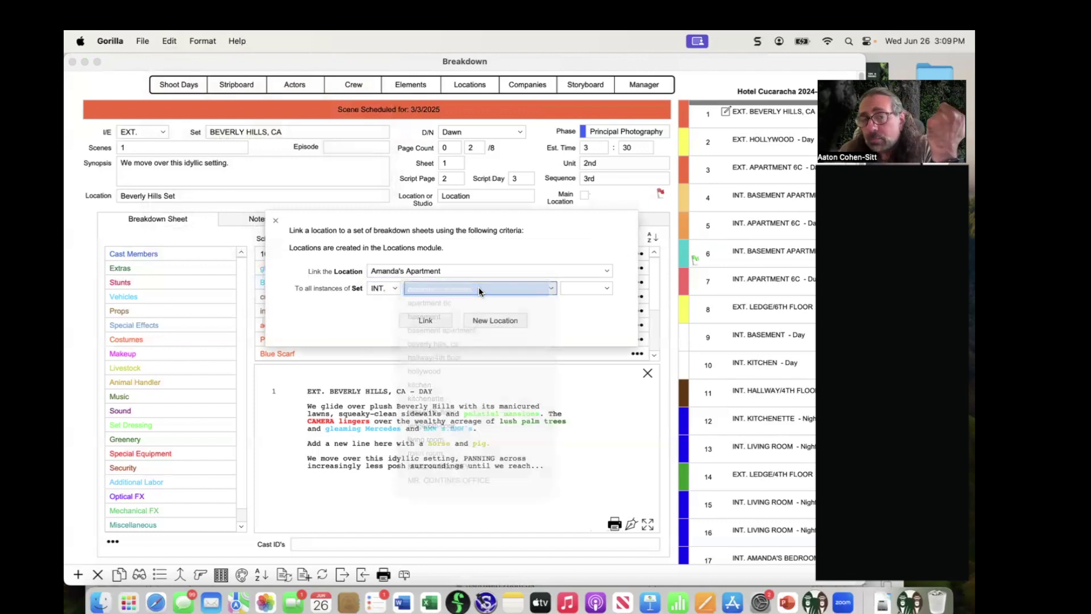
{"action": "left_click", "coordinate": [569, 289]}
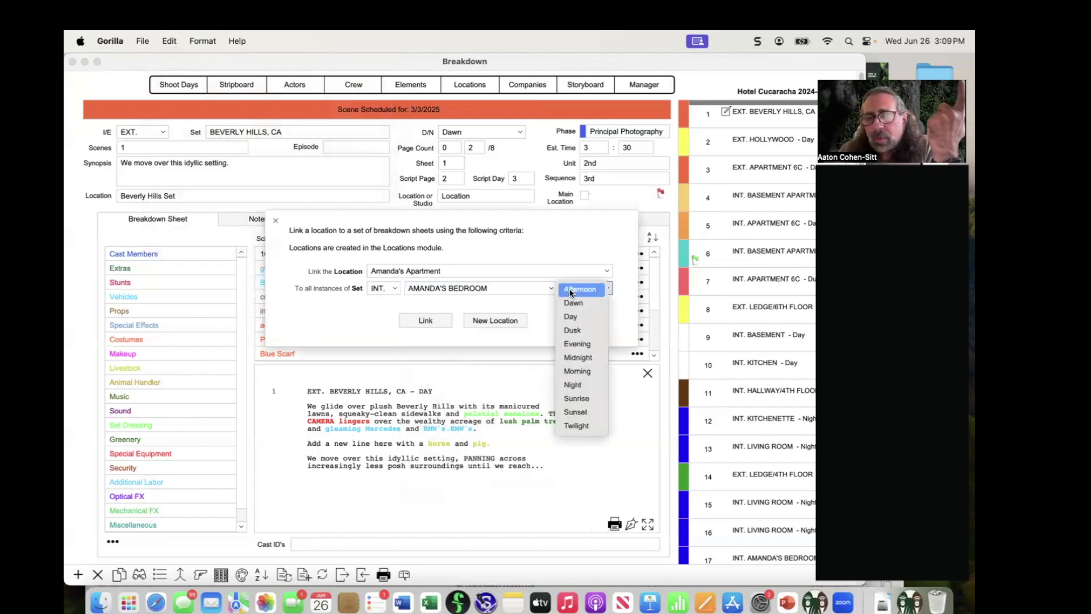
{"action": "left_click", "coordinate": [574, 317]}
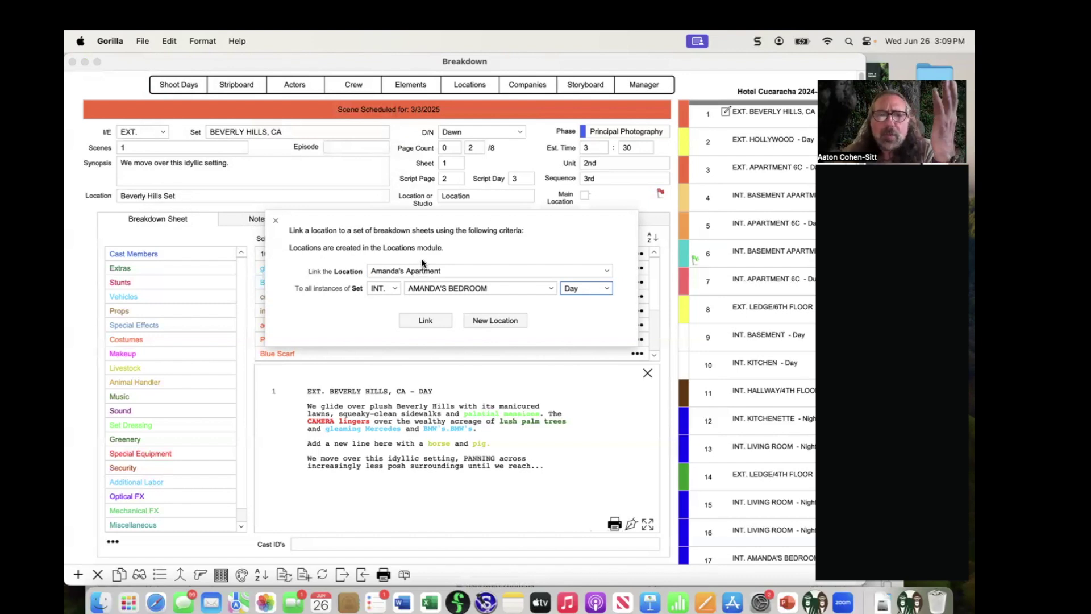
Step: Change the link criteria to Sam's Diner on Main Street and the HOLLYWOOD set, and close the dialog without linking
{"action": "left_click", "coordinate": [400, 272]}
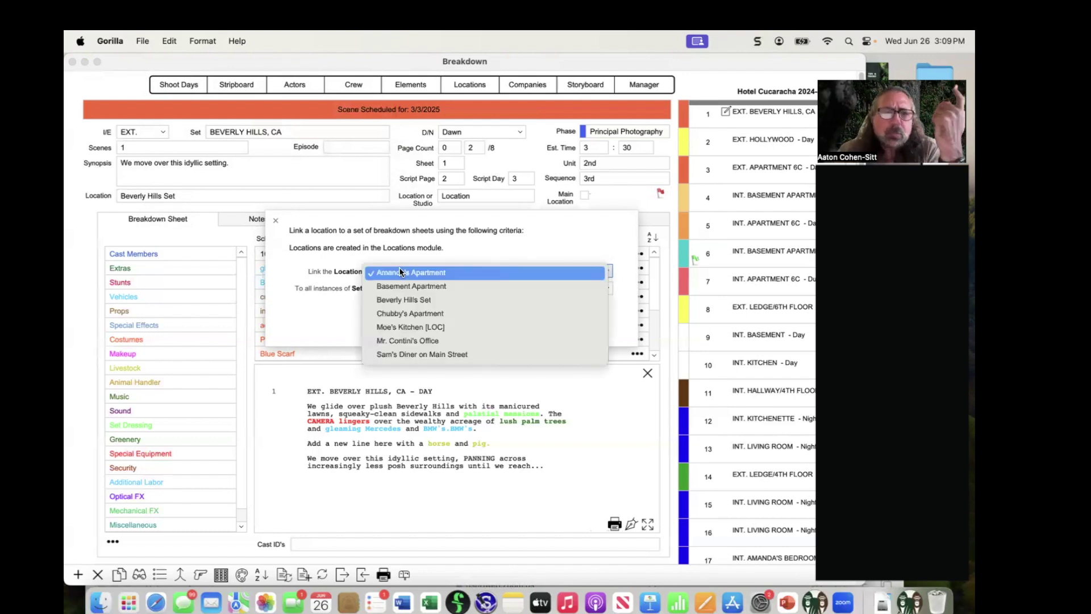
{"action": "left_click", "coordinate": [408, 353]}
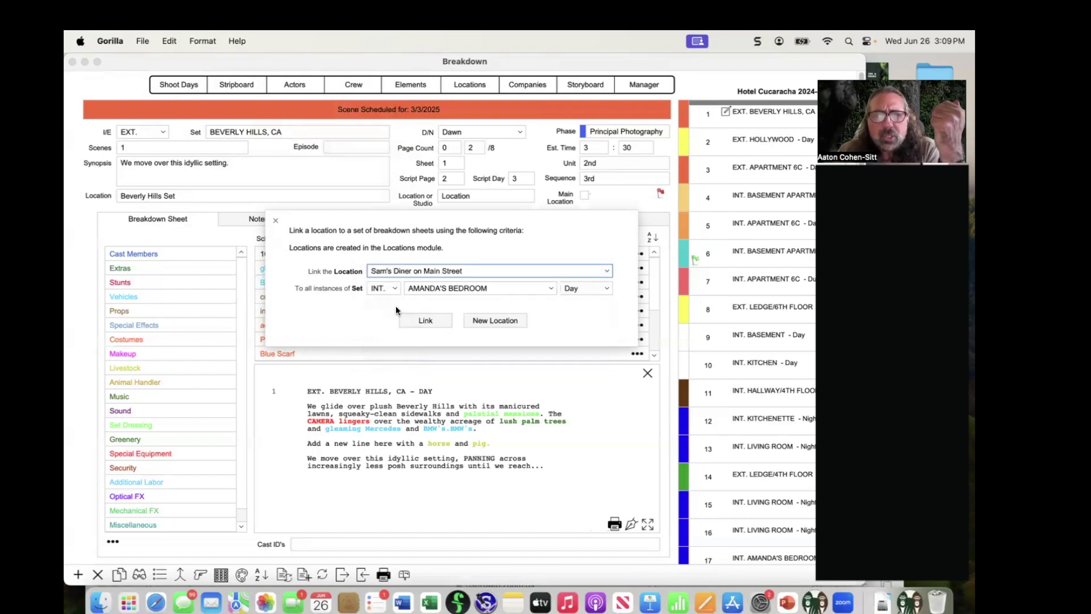
{"action": "left_click", "coordinate": [445, 288]}
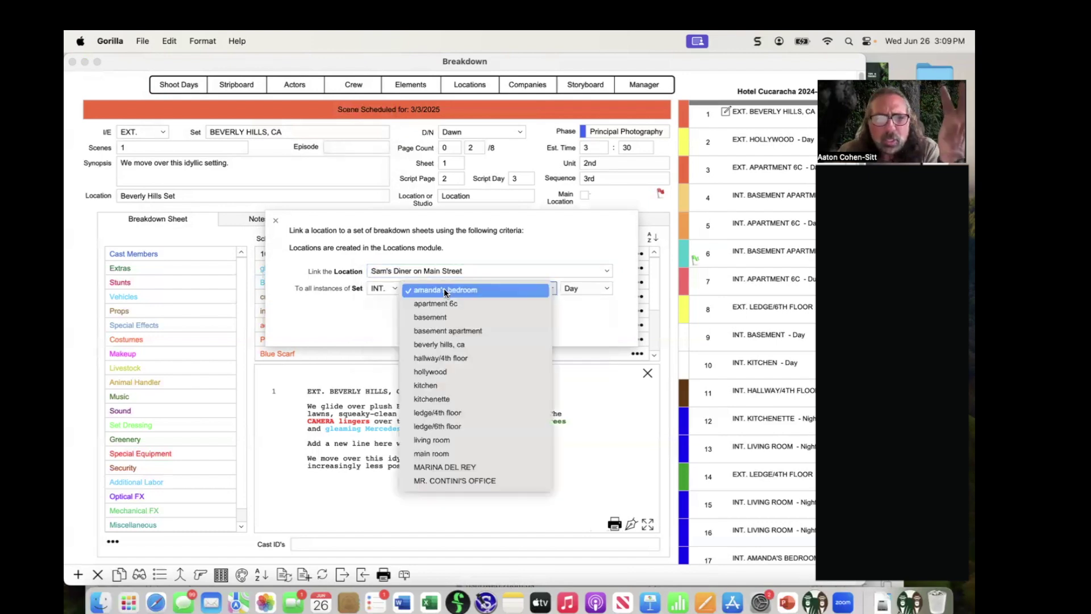
{"action": "left_click", "coordinate": [442, 374]}
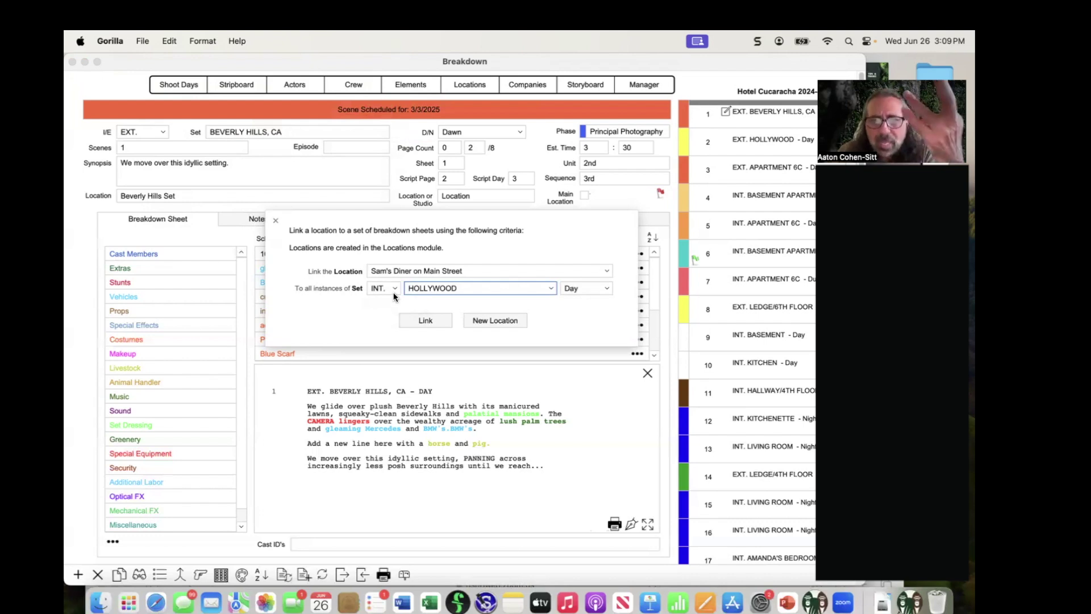
{"action": "left_click", "coordinate": [592, 291]}
{"action": "left_click", "coordinate": [546, 302]}
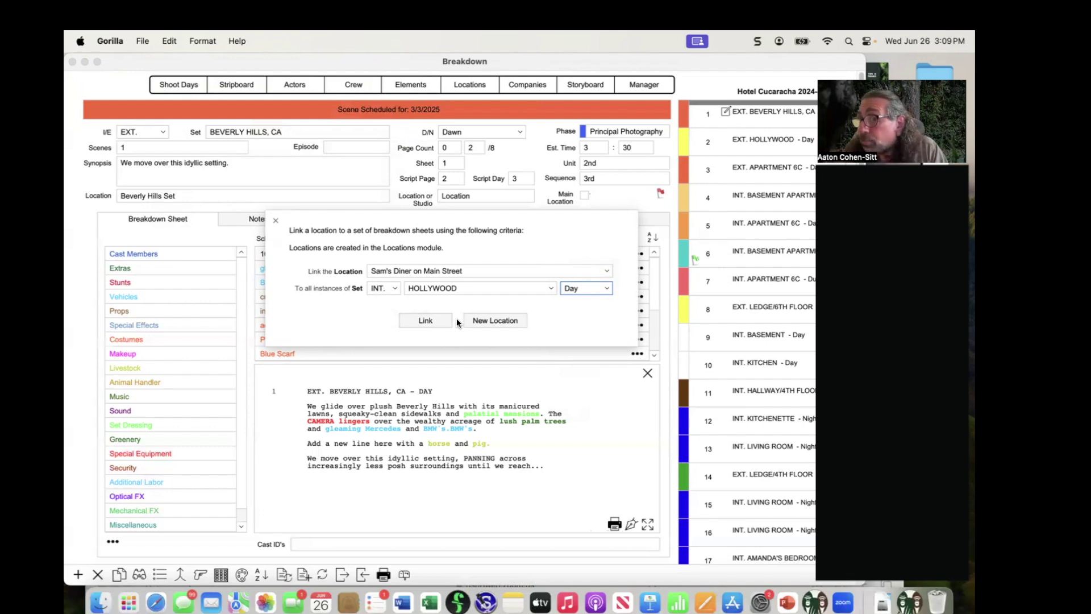
{"action": "left_click", "coordinate": [276, 221]}
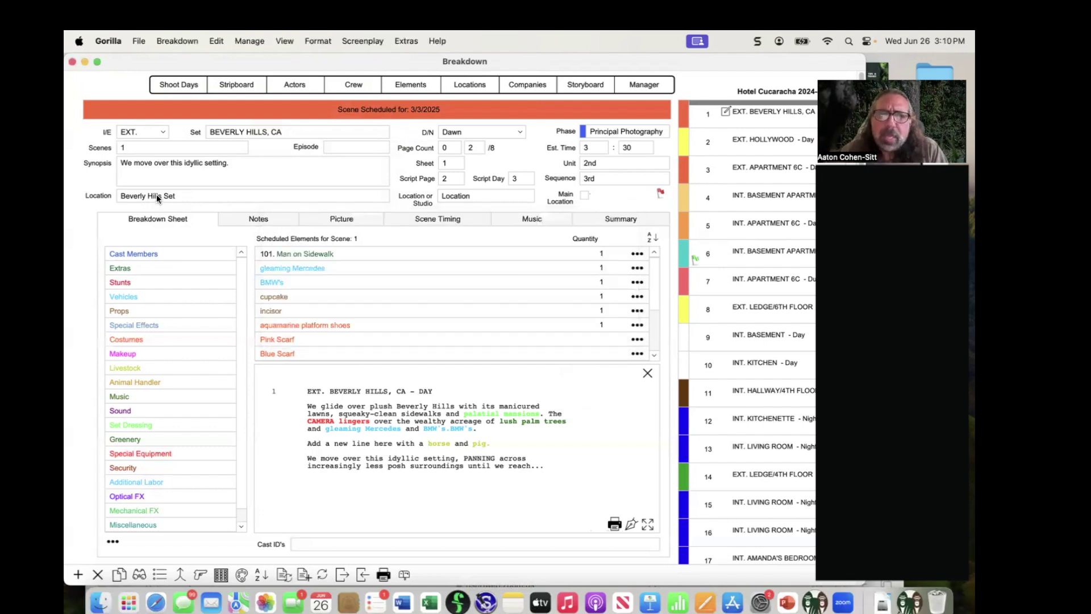
Step: View scene 1's elements in the dialog for copying all elements from another breakdown sheet, and close it without copying
{"action": "left_click", "coordinate": [178, 41]}
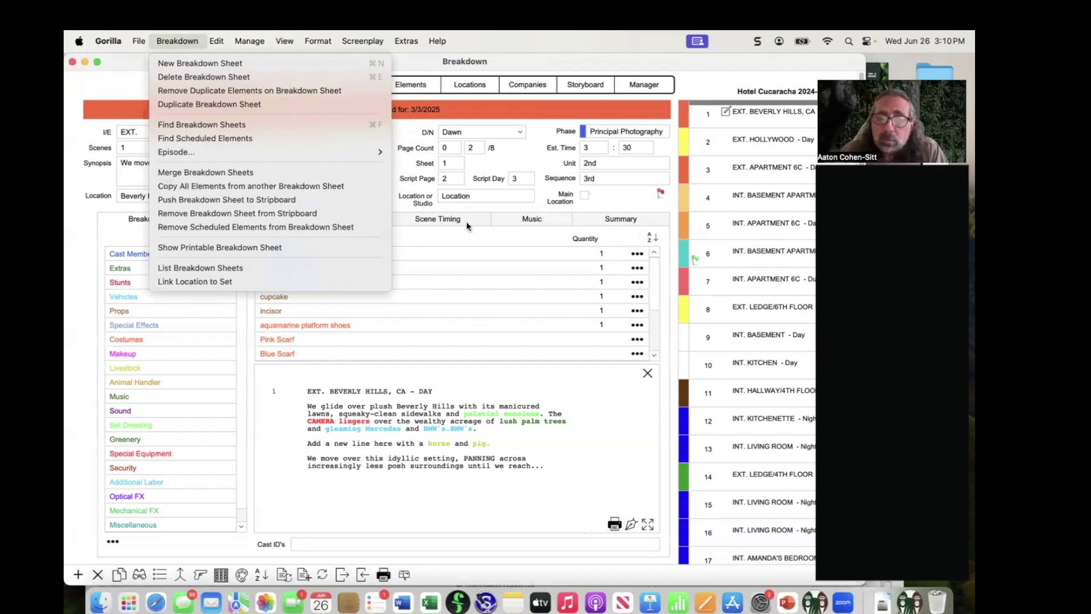
{"action": "left_click", "coordinate": [294, 186]}
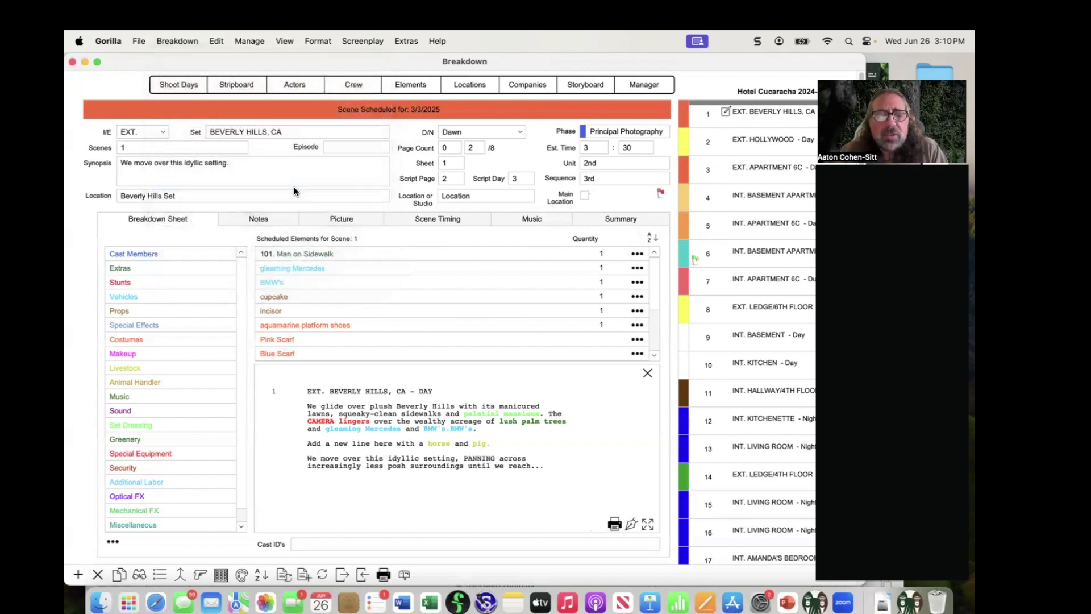
{"action": "left_click_drag", "start_coordinate": [370, 122], "coordinate": [330, 118]}
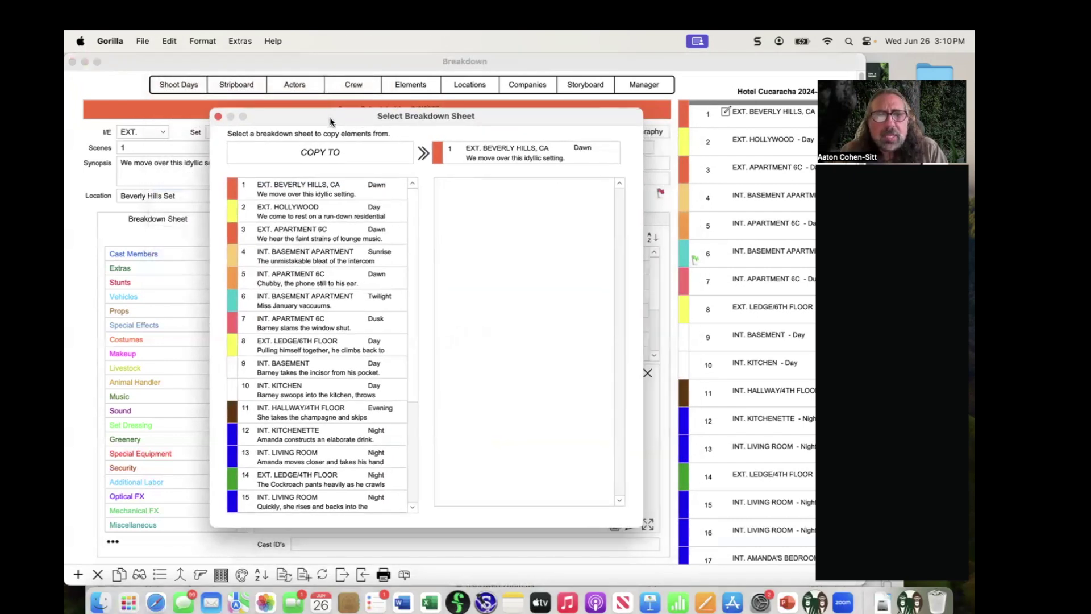
{"action": "left_click", "coordinate": [292, 187]}
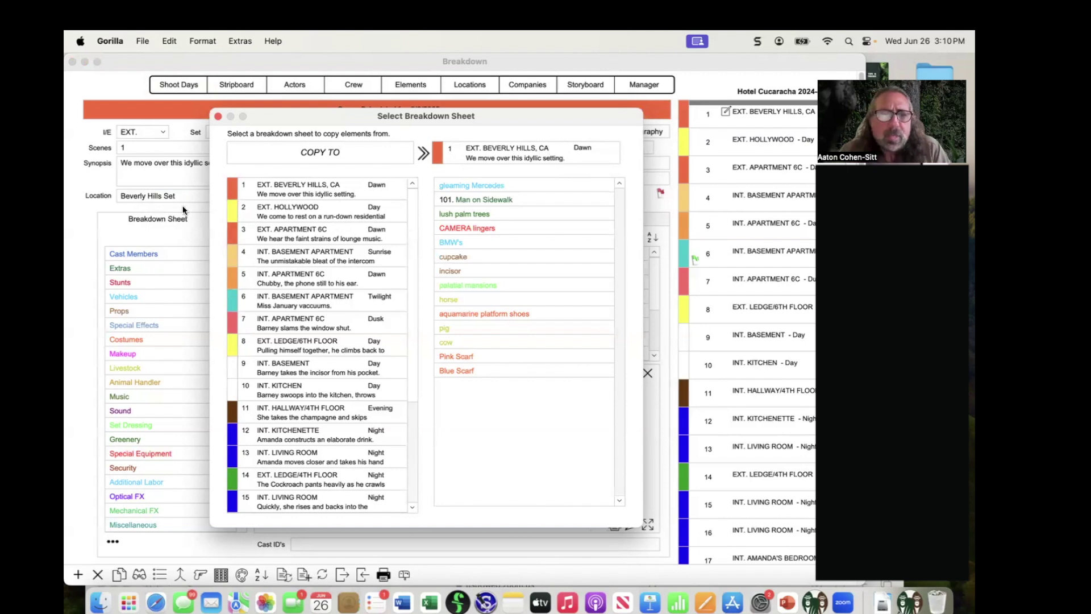
{"action": "left_click", "coordinate": [218, 117]}
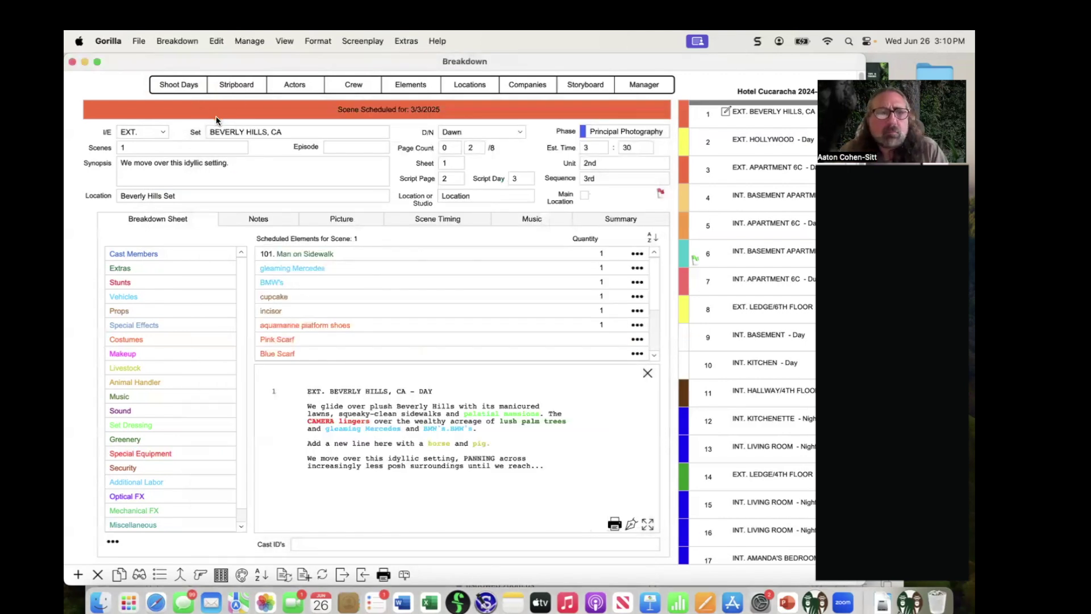
{"action": "left_click", "coordinate": [248, 40]}
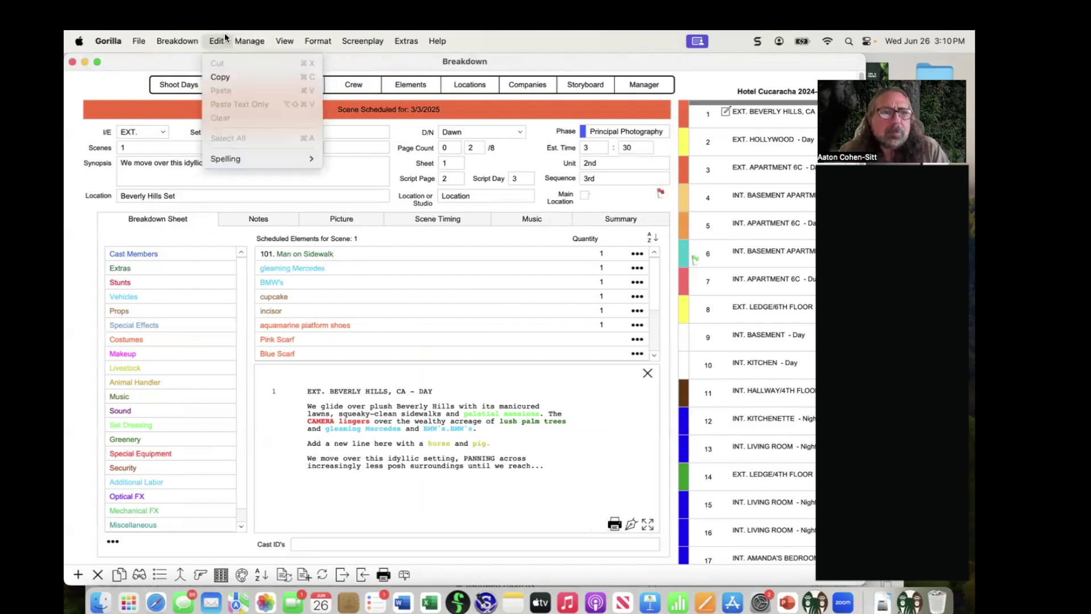
{"action": "mouse_move", "coordinate": [192, 32]}
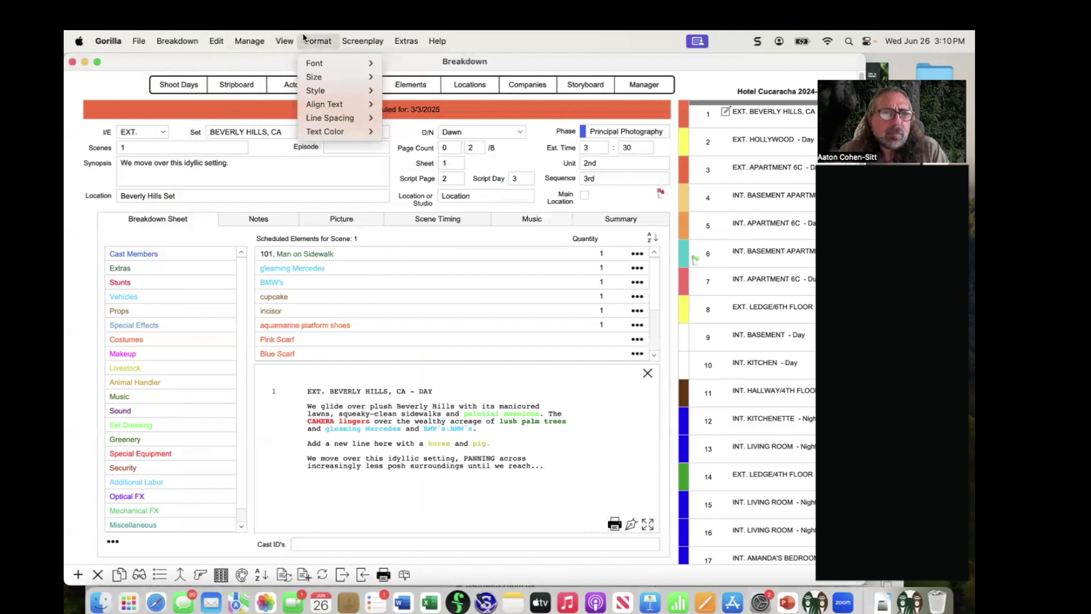
{"action": "mouse_move", "coordinate": [350, 32]}
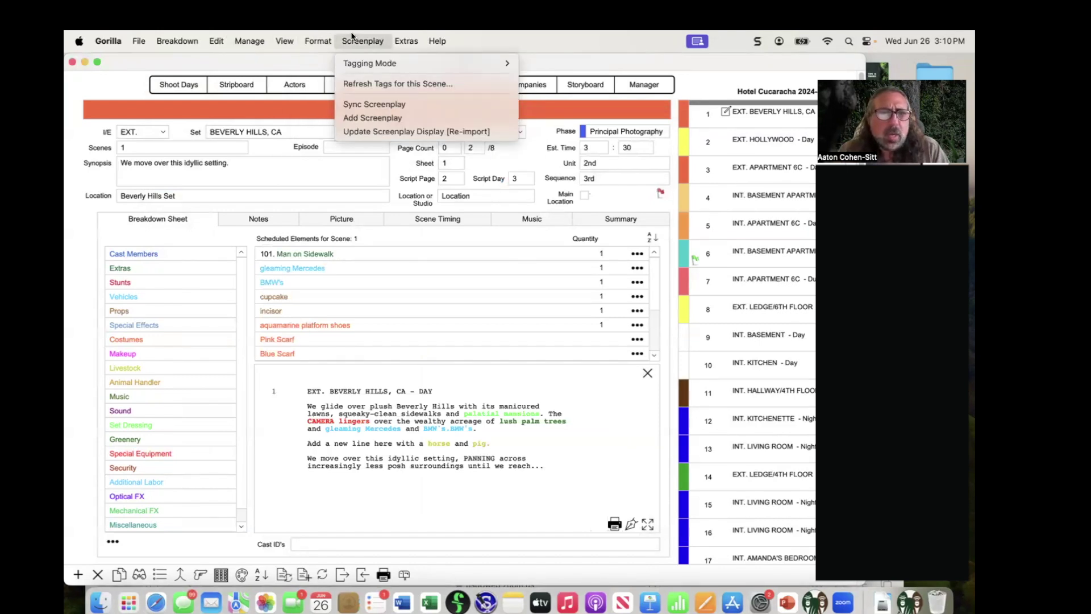
{"action": "mouse_move", "coordinate": [308, 33]}
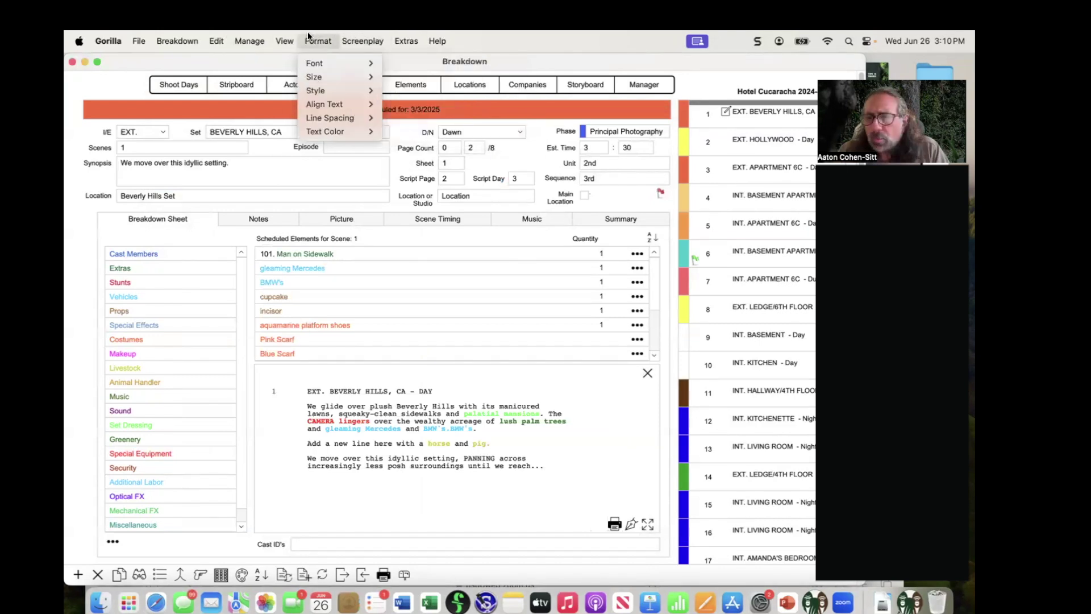
{"action": "mouse_move", "coordinate": [245, 34]}
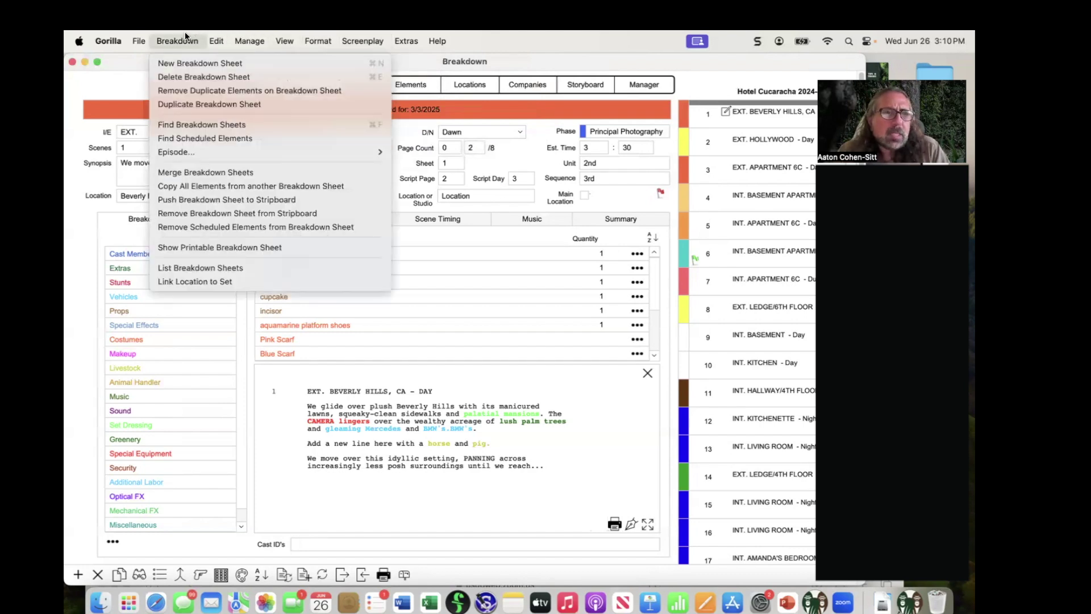
{"action": "mouse_move", "coordinate": [150, 36]}
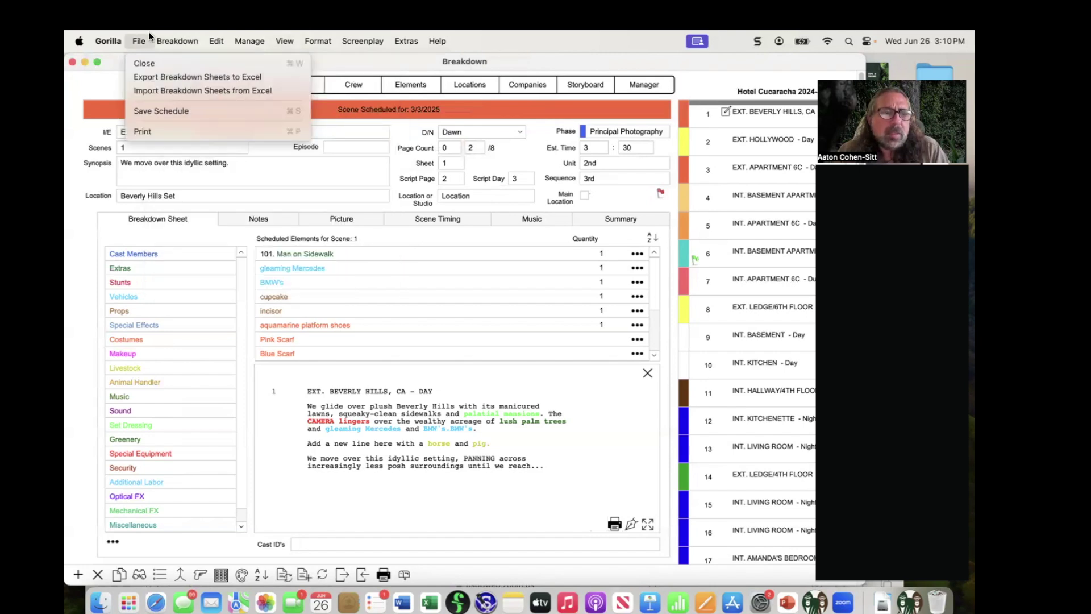
{"action": "left_click", "coordinate": [150, 36]}
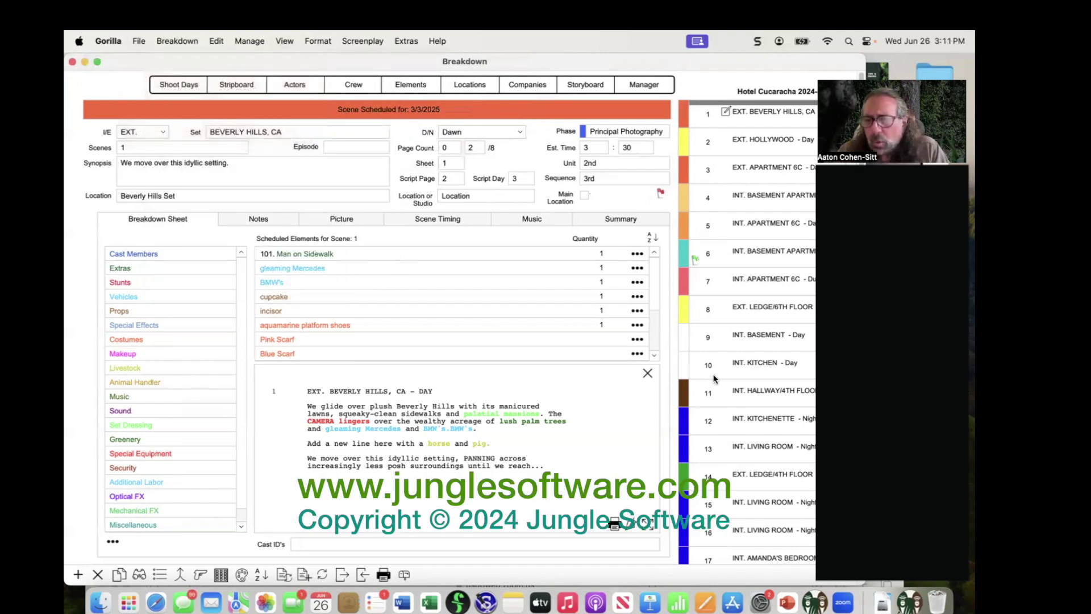